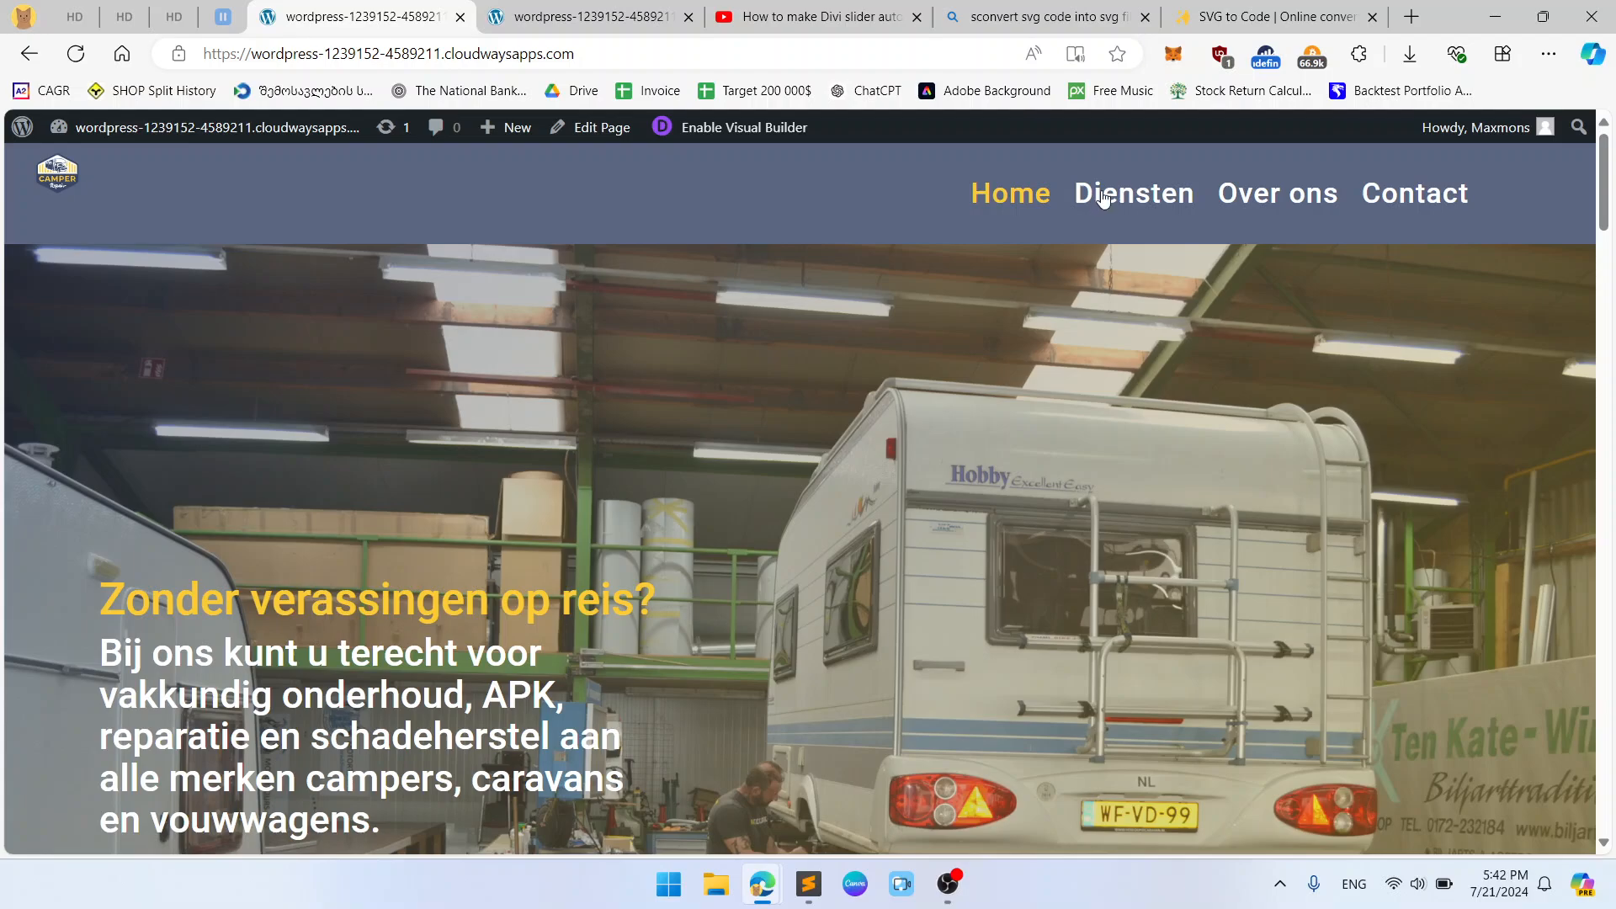
# Switch to the YouTube video about Divi slider autoplay and examine the contact and donation details in its full description.
pyautogui.click(813, 17)
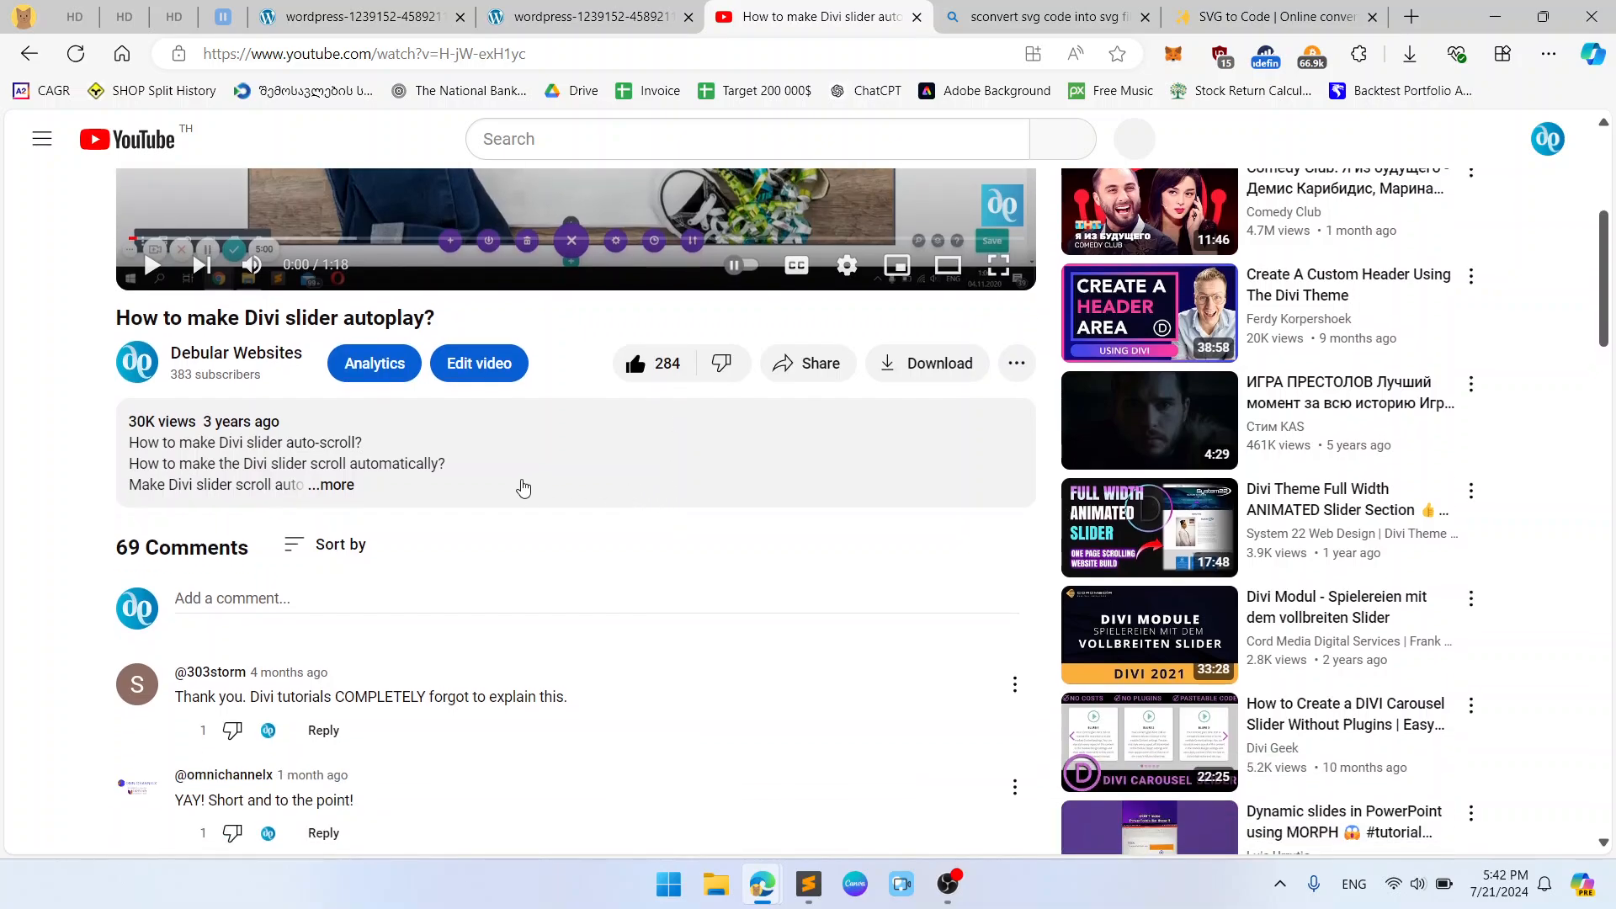
pyautogui.click(332, 486)
pyautogui.scroll(-1, 387, 590)
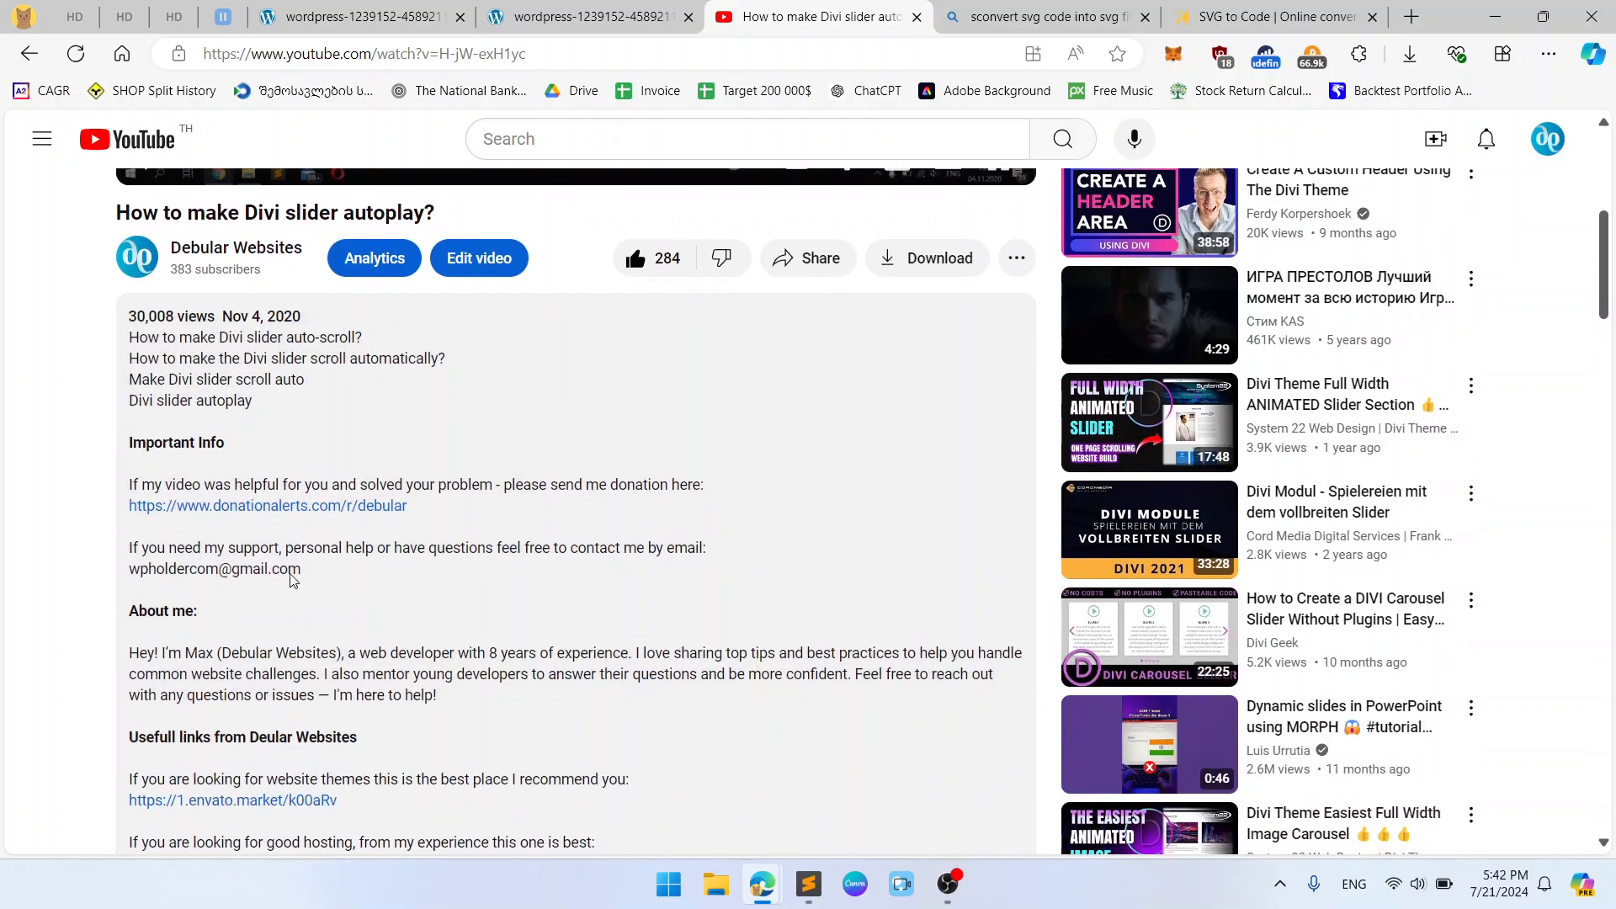
pyautogui.moveTo(290, 576); pyautogui.dragTo(128, 570)
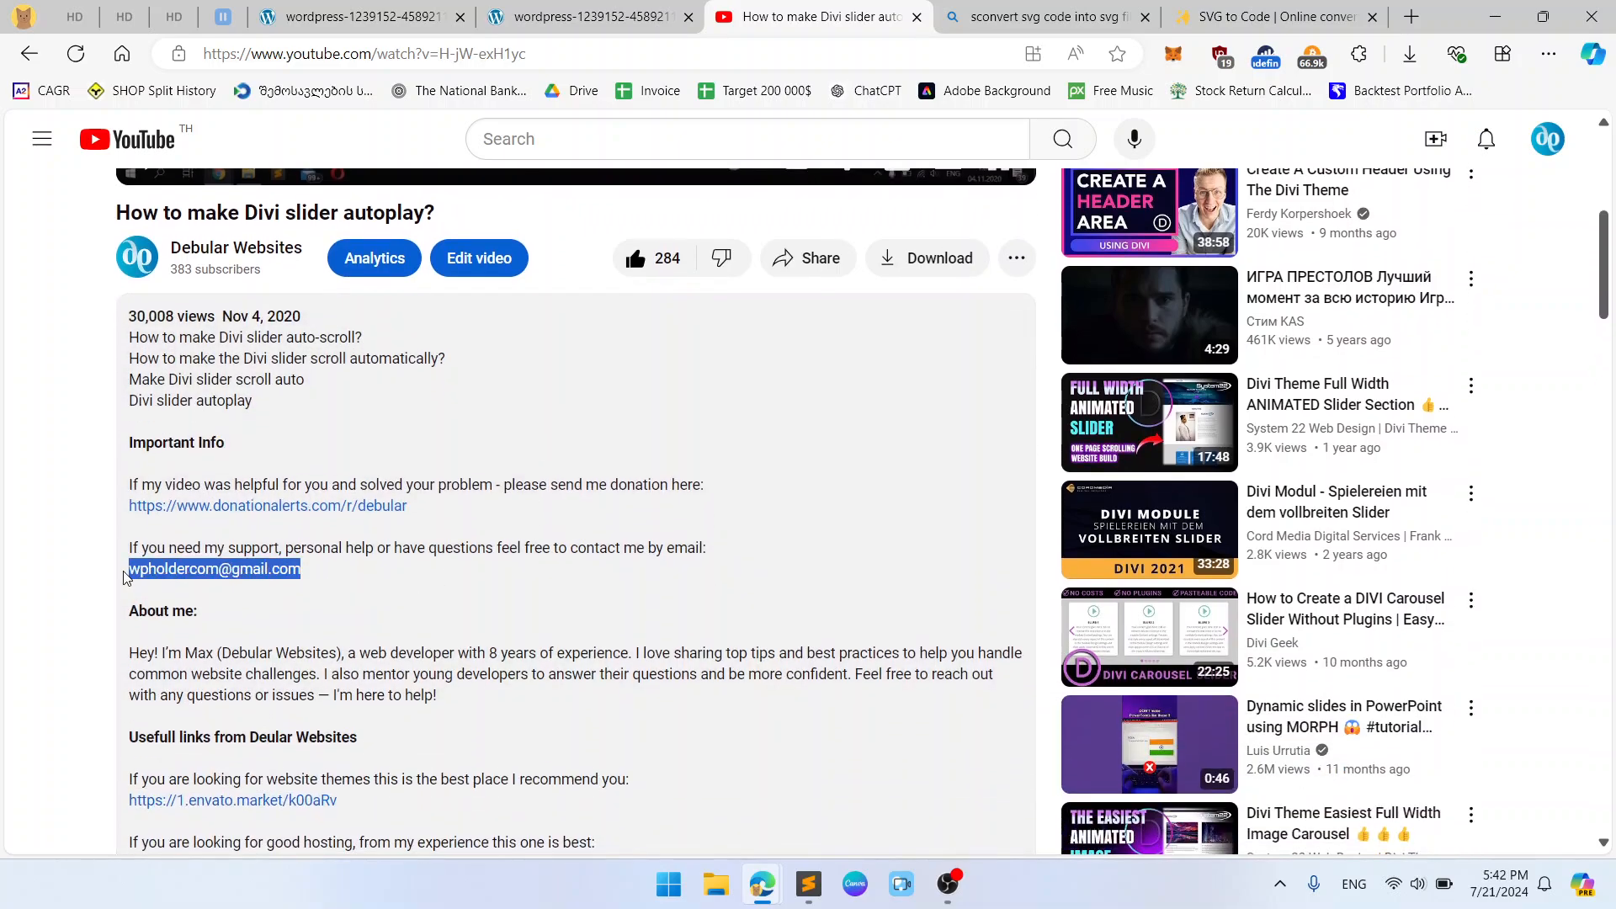
pyautogui.click(449, 568)
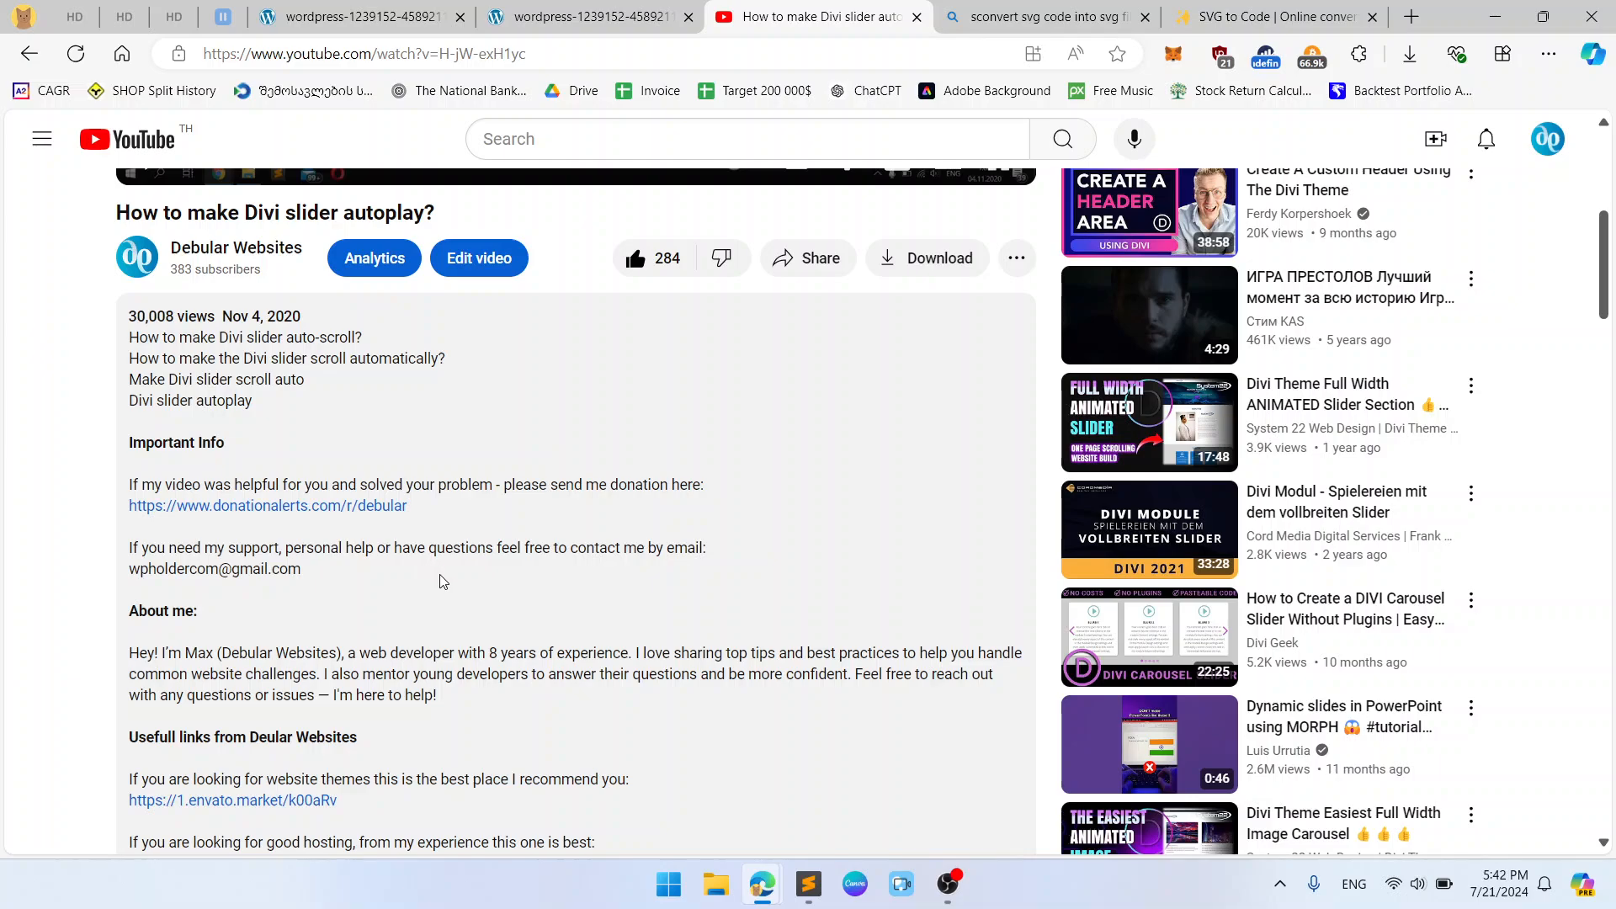
pyautogui.moveTo(407, 506); pyautogui.dragTo(493, 485)
pyautogui.click(468, 486)
pyautogui.moveTo(606, 8)
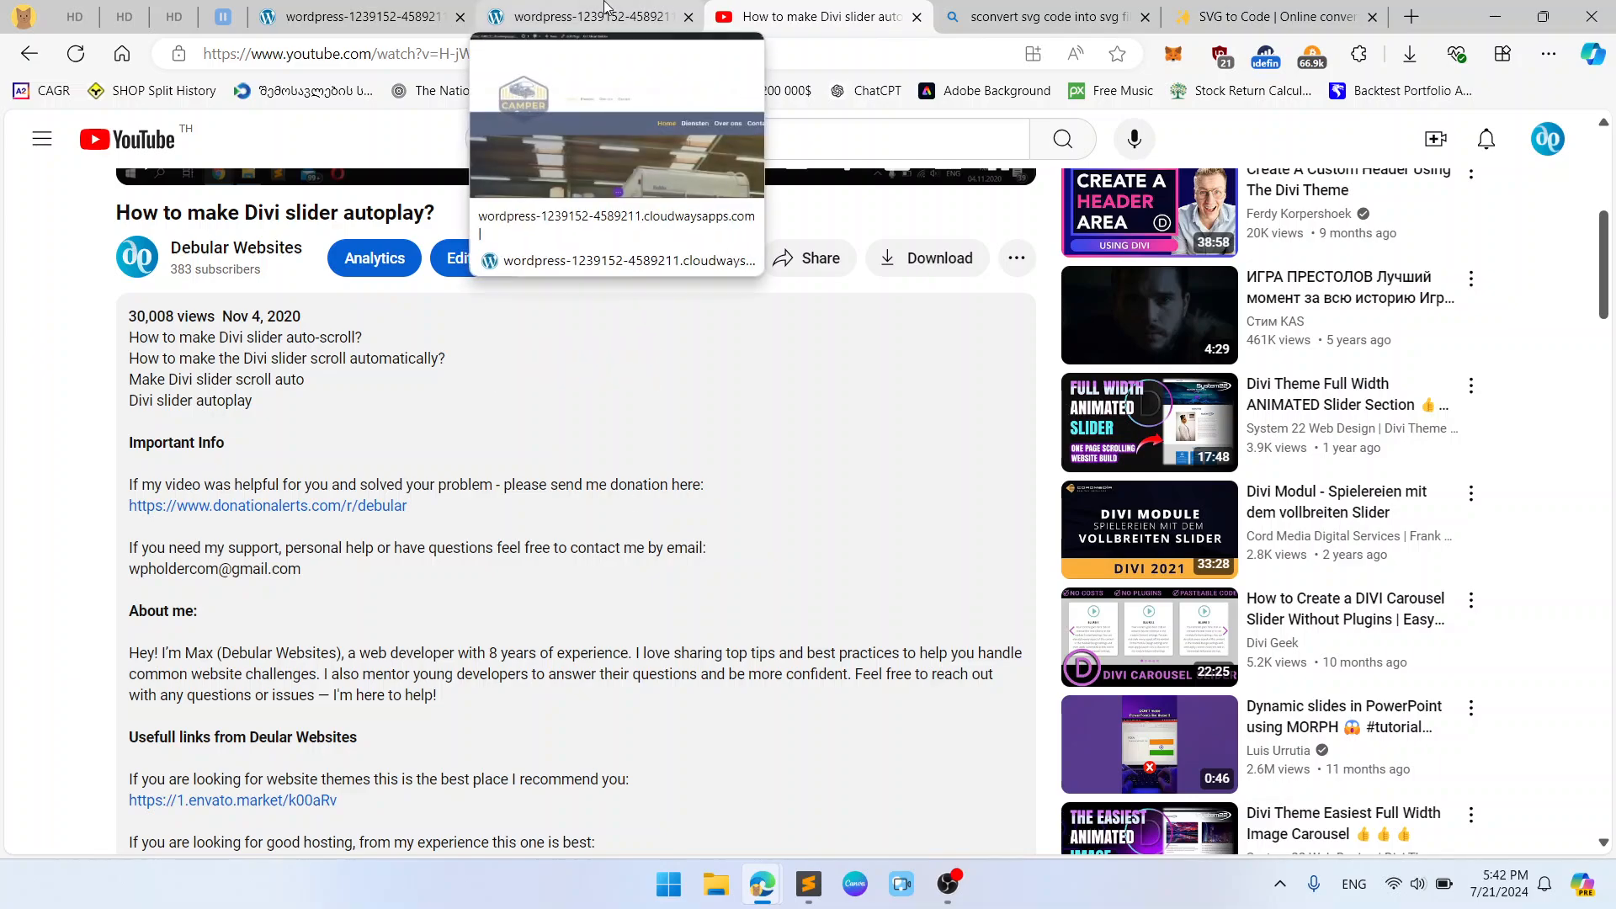
# Check how the homepage header and mobile menu display at different browser window widths, ending with a maximized window.
pyautogui.click(393, 6)
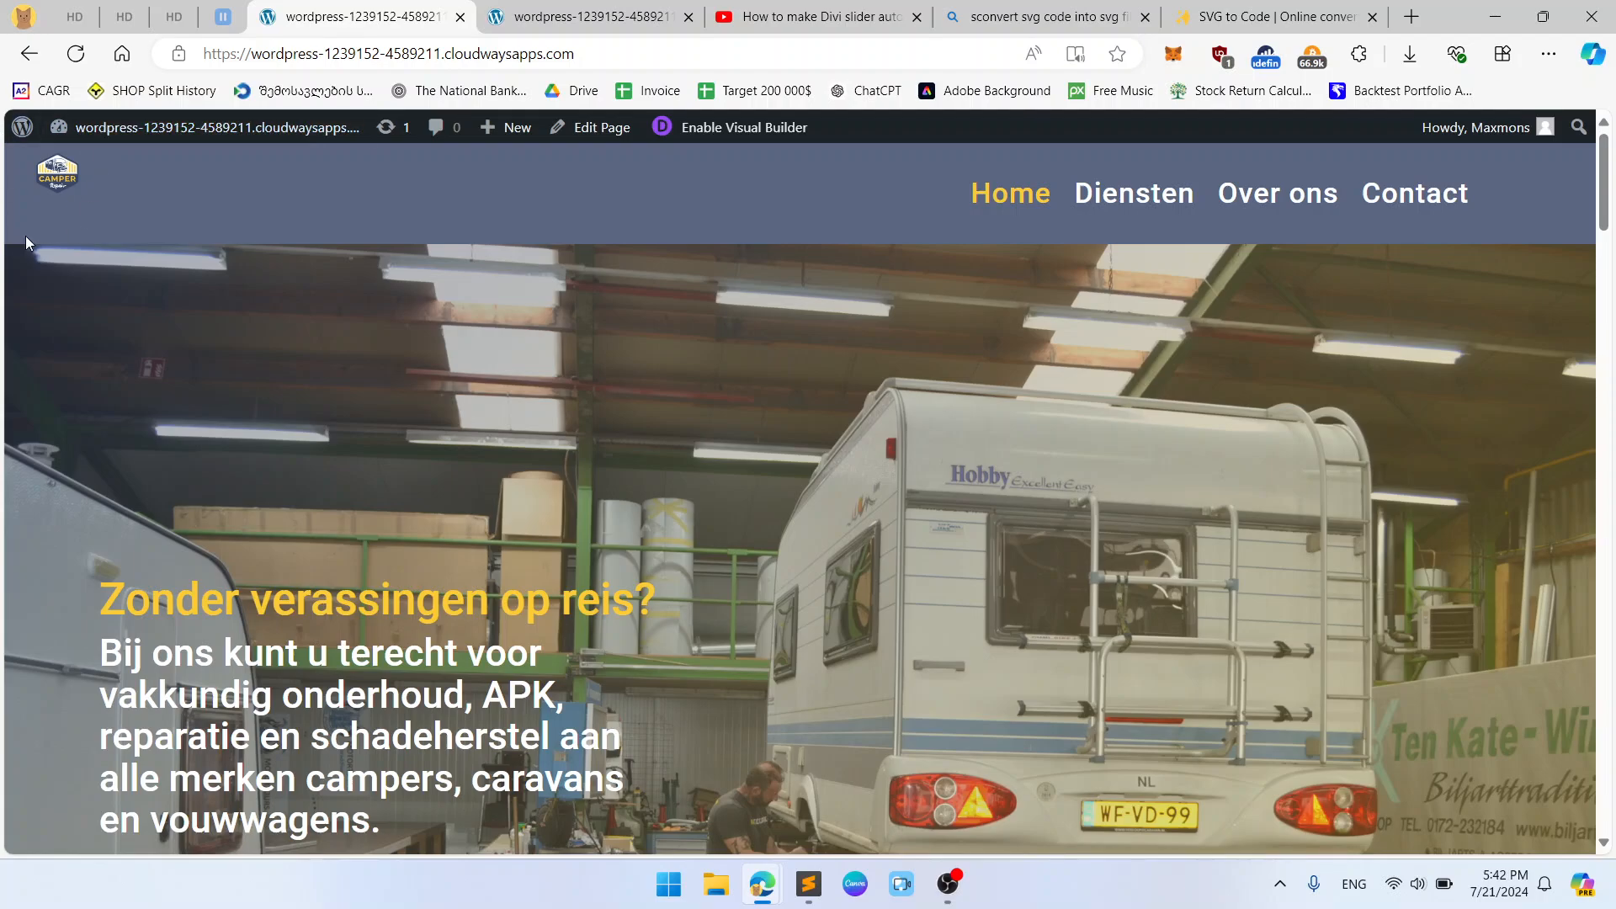
pyautogui.click(1541, 18)
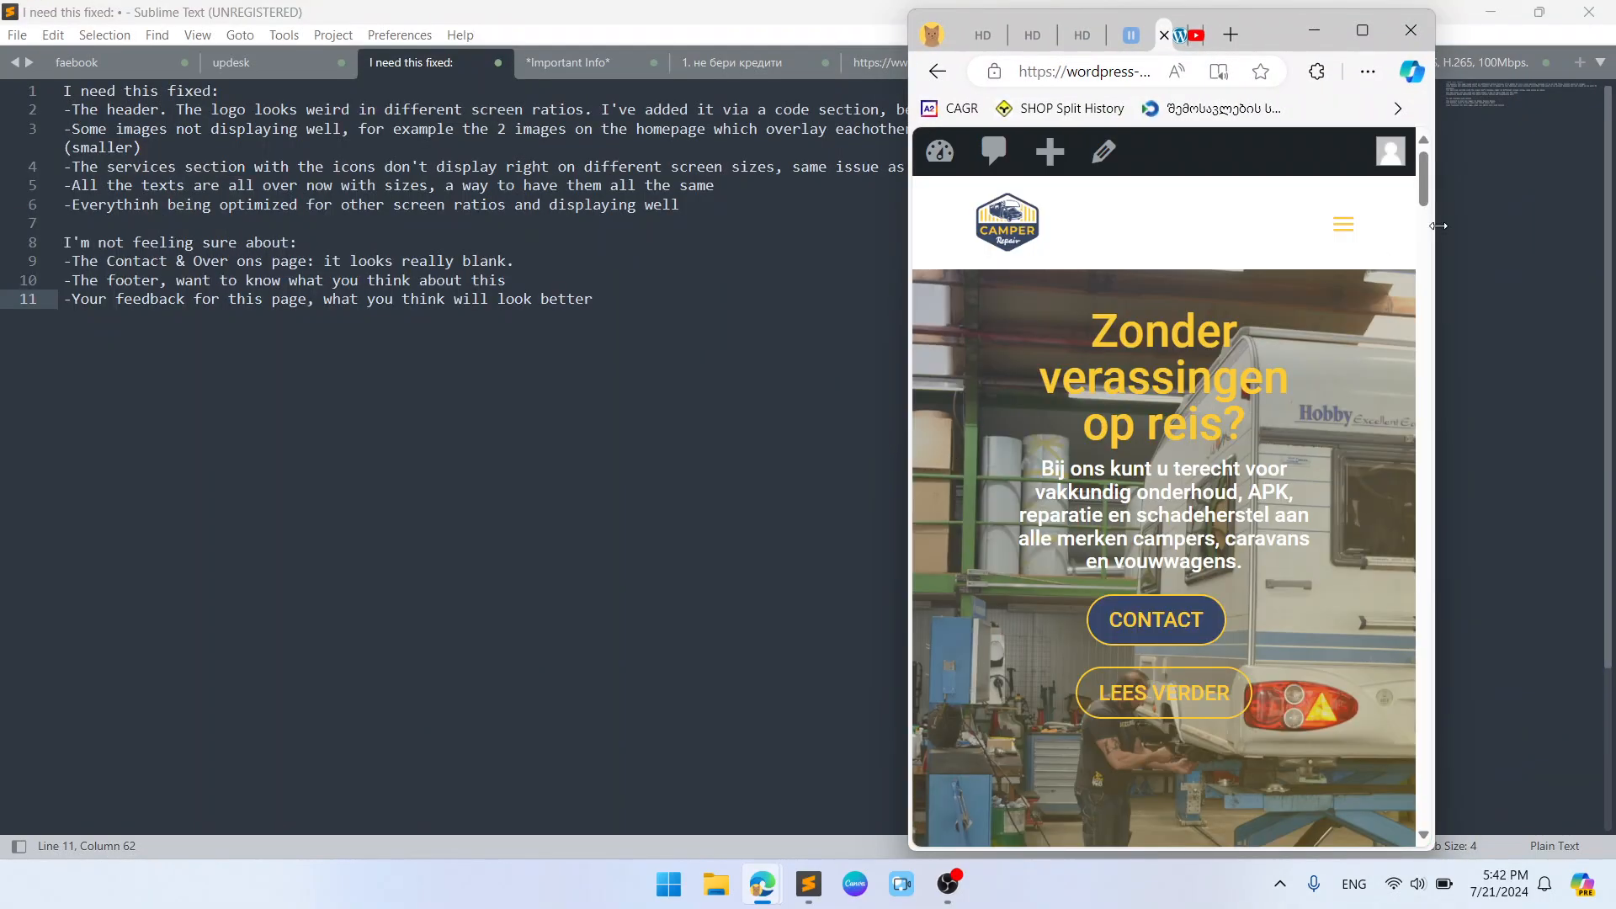
pyautogui.click(1343, 224)
pyautogui.click(1343, 224)
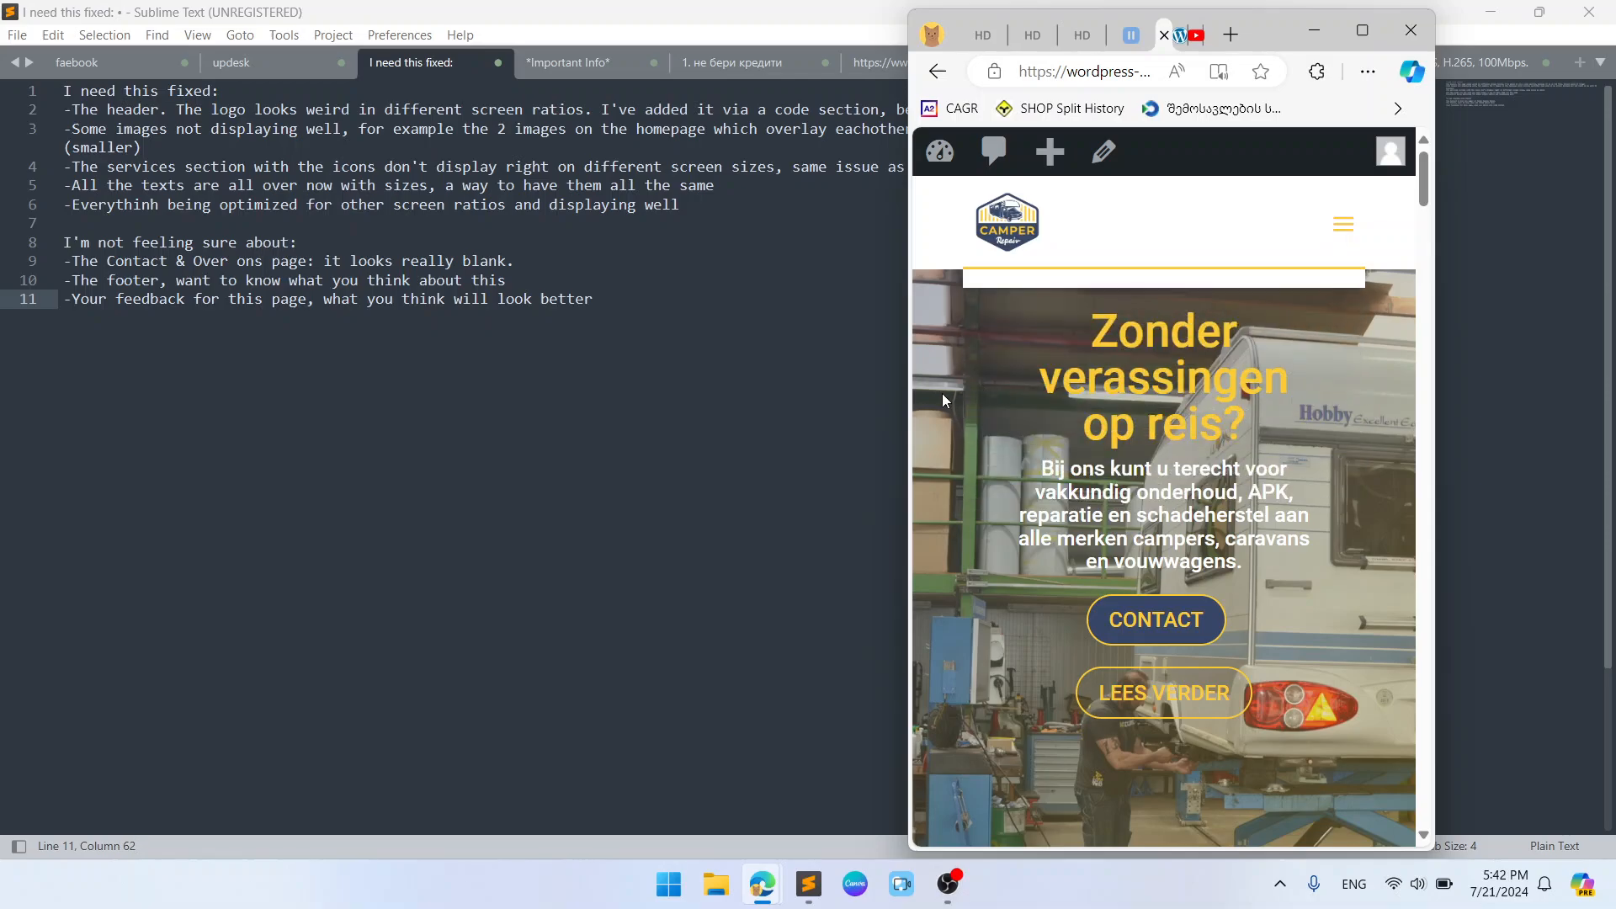
pyautogui.moveTo(906, 411); pyautogui.dragTo(362, 454)
pyautogui.click(1363, 30)
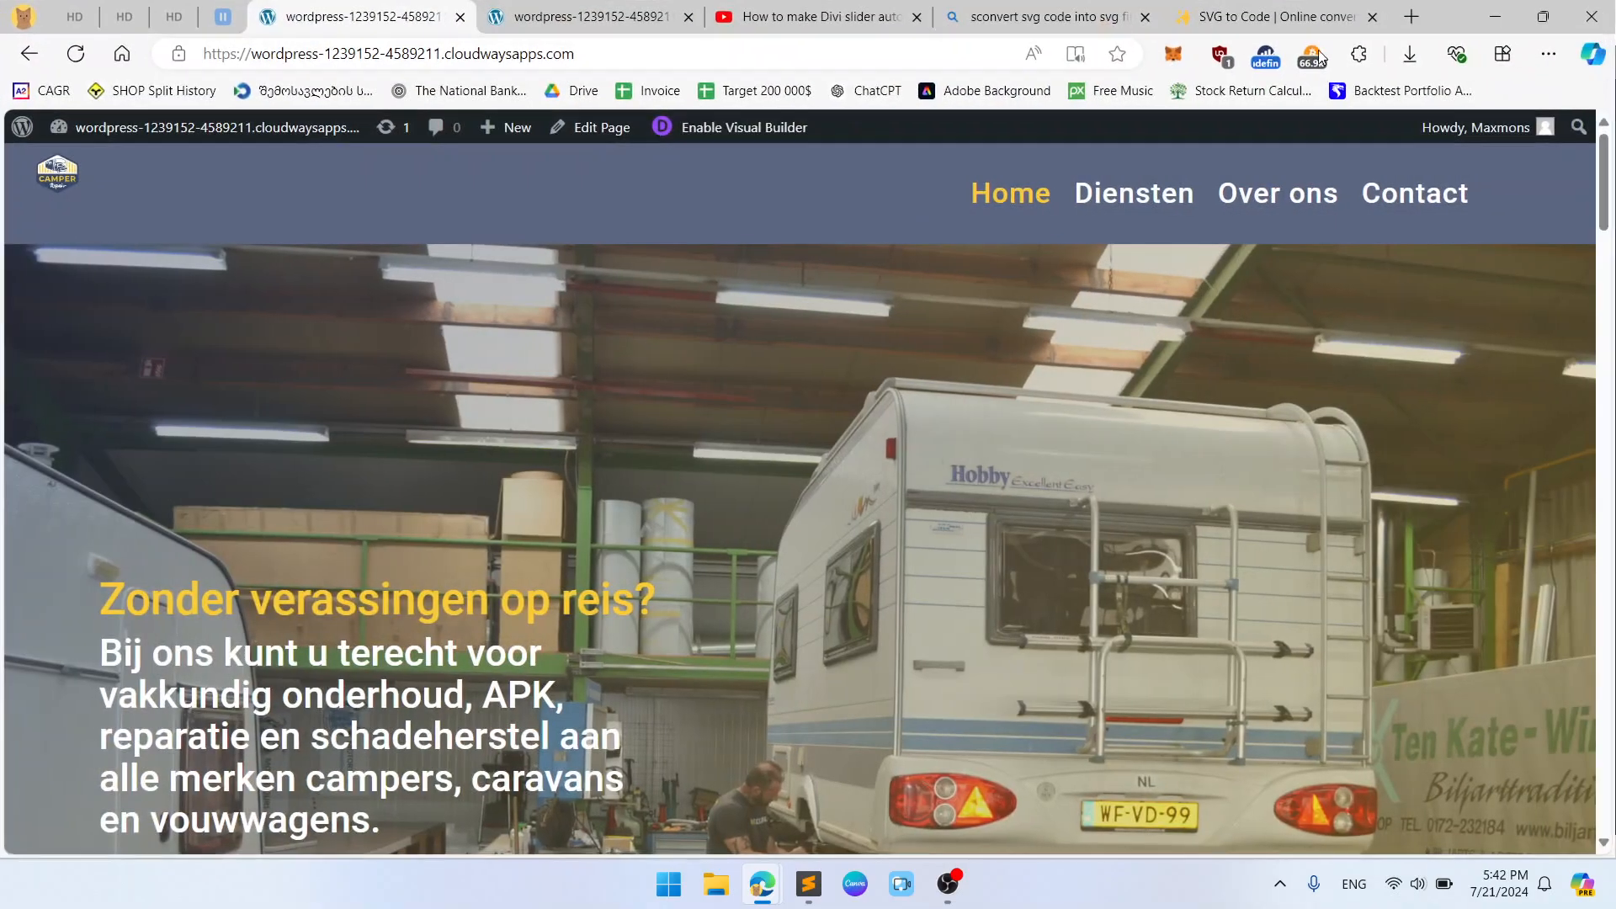
# Copy the full SVG code from the header logo's Code module in the Visual Builder and discard its settings.
pyautogui.click(621, 20)
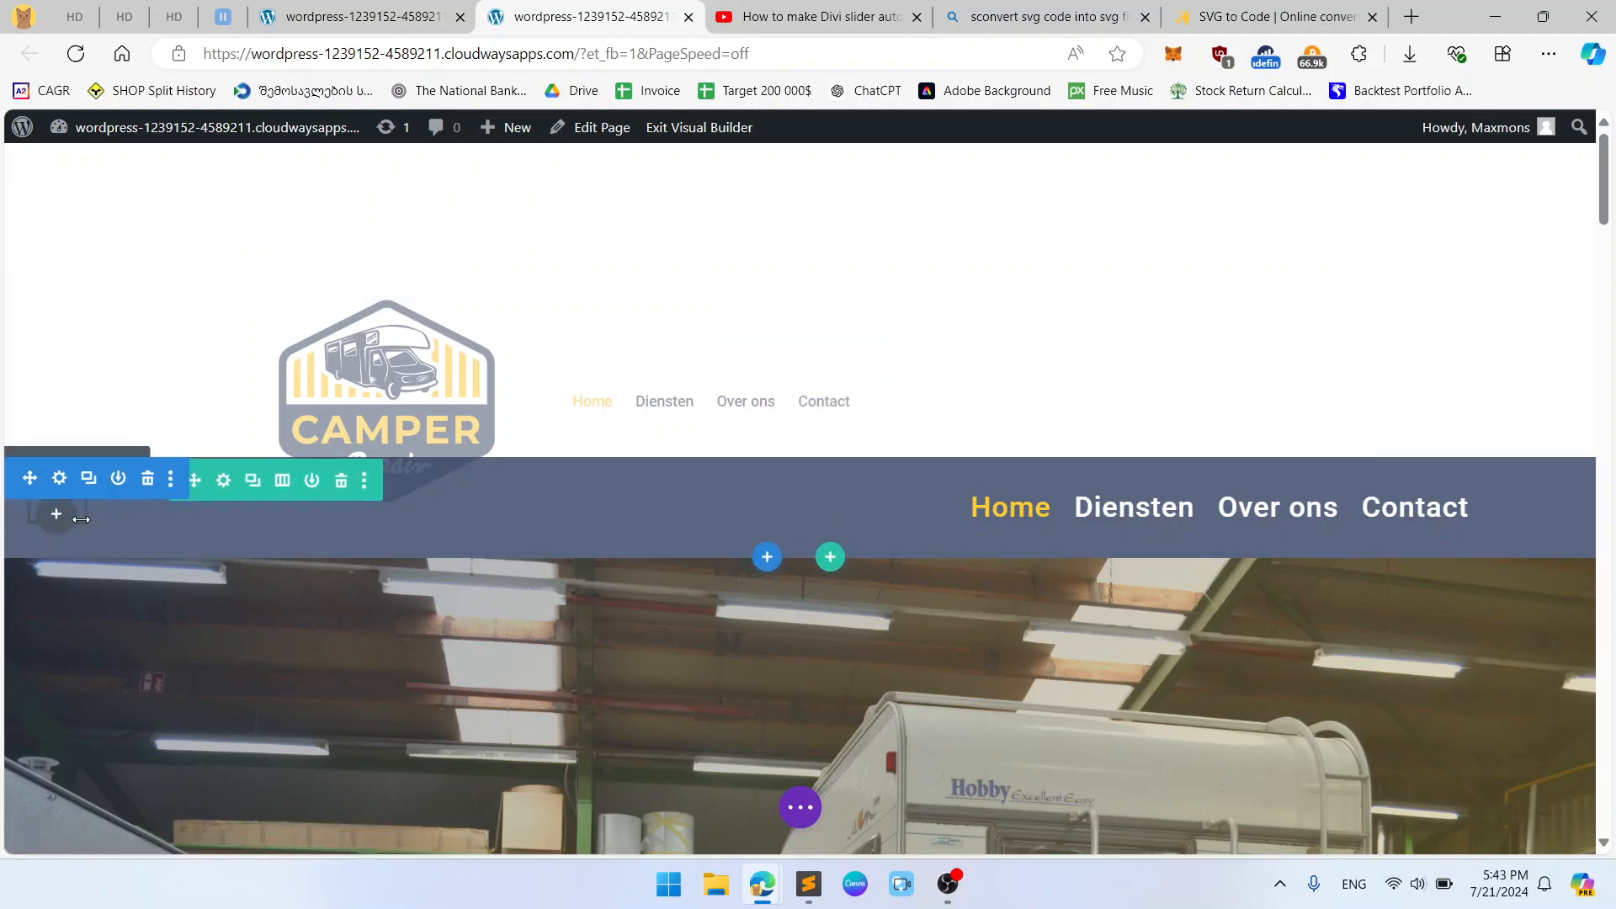
pyautogui.click(81, 520)
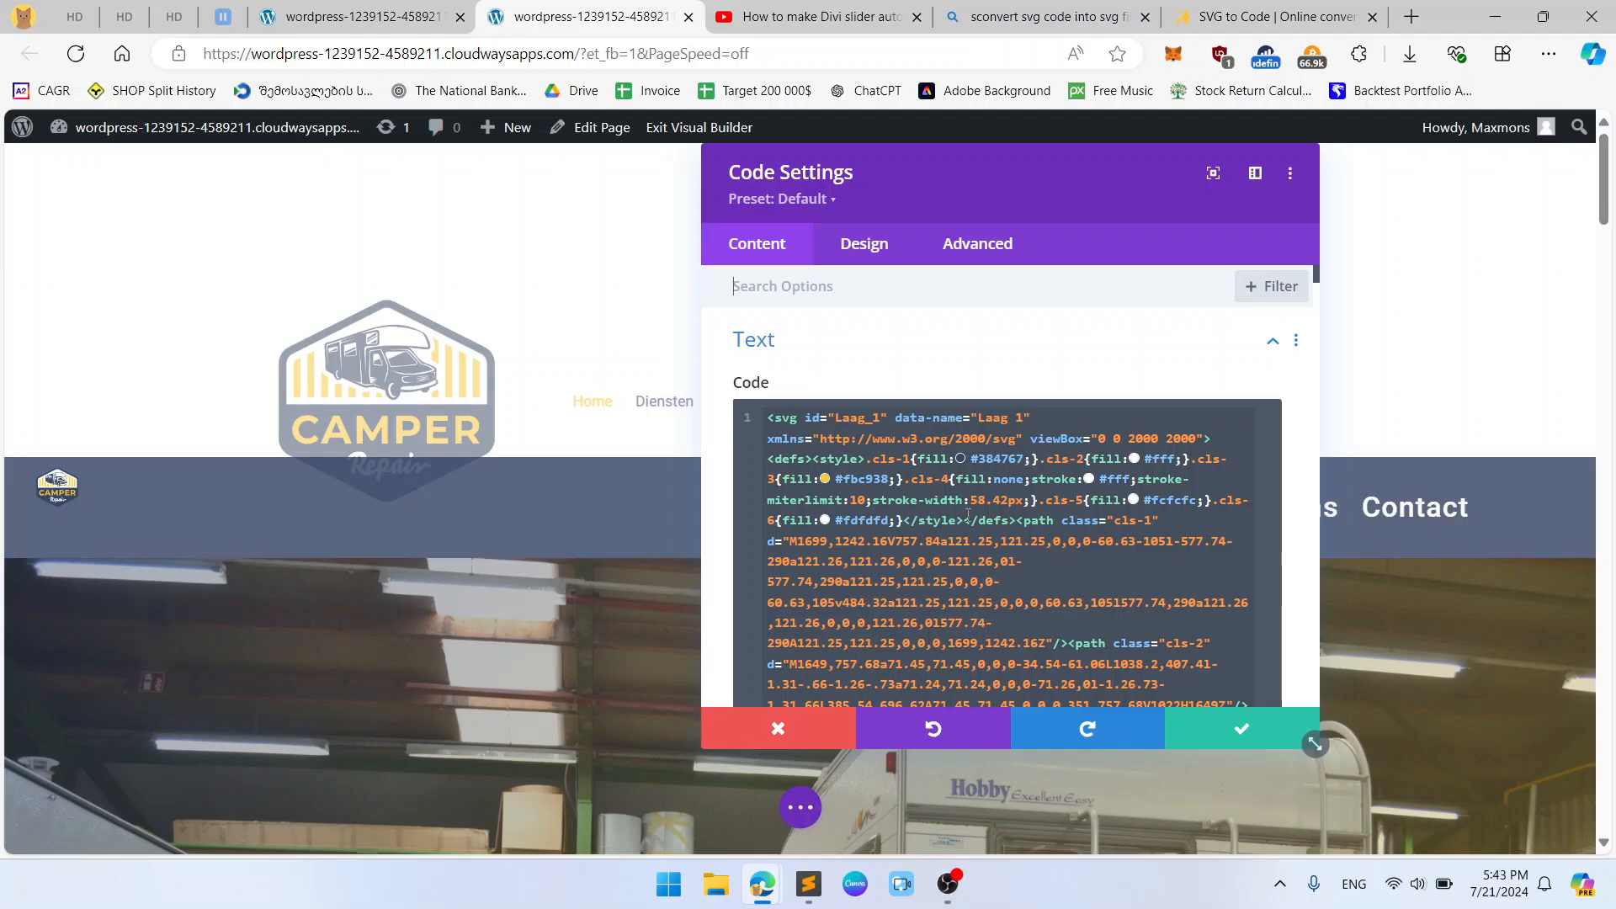
pyautogui.click(966, 520)
pyautogui.hotkey('ctrl', 'a')
pyautogui.click(784, 746)
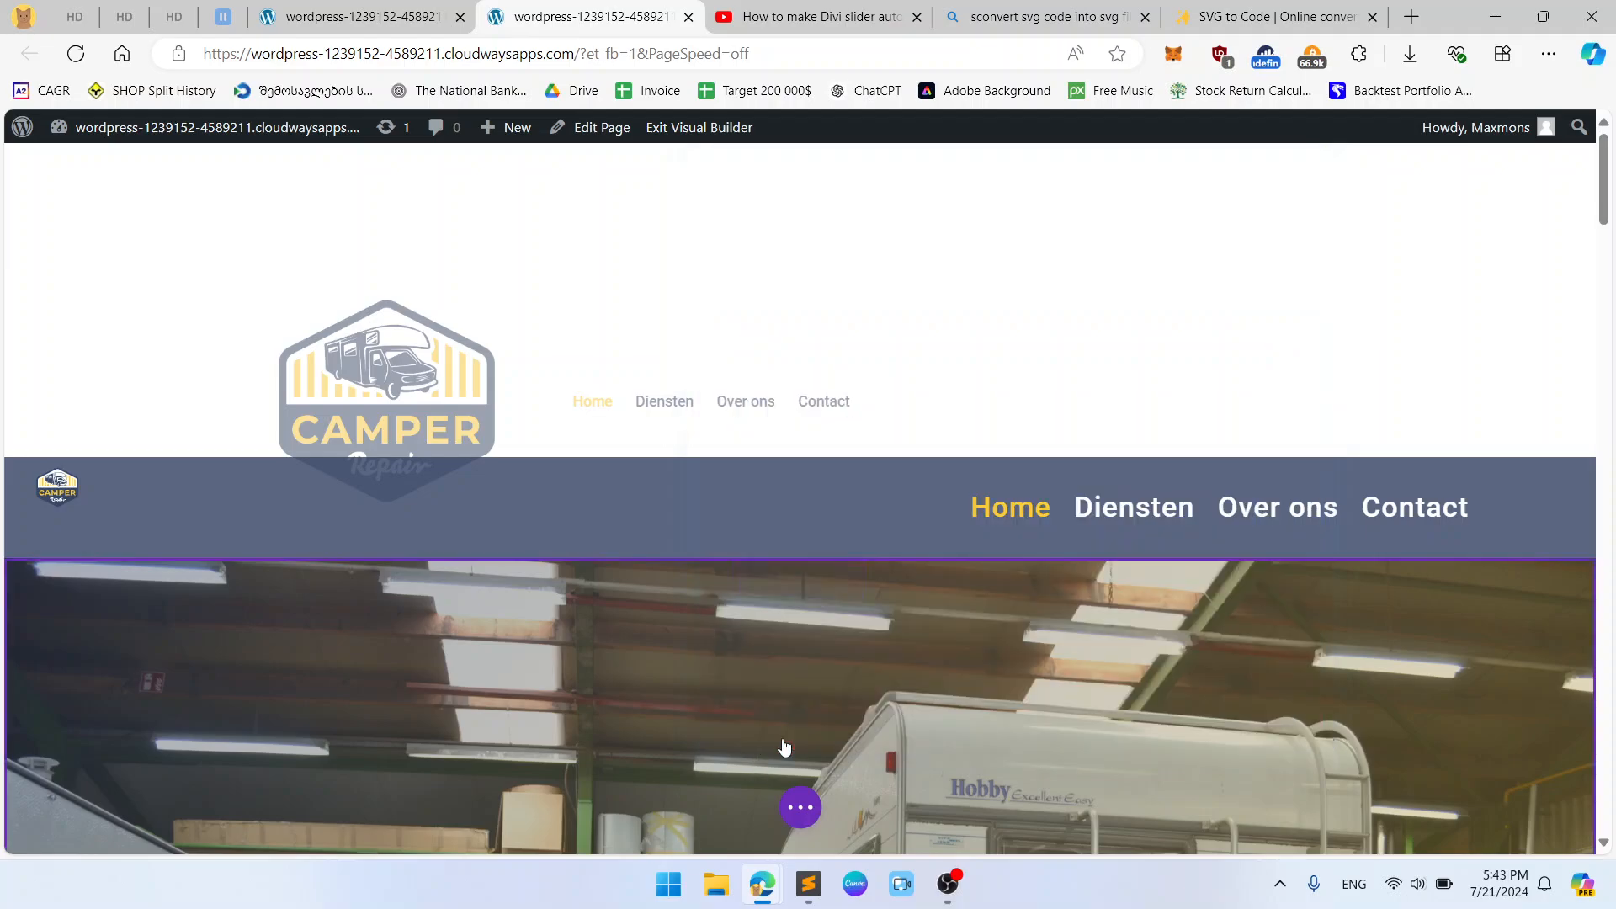
# Inspect the background settings of the blue header's menu module and close them without saving.
pyautogui.click(1177, 527)
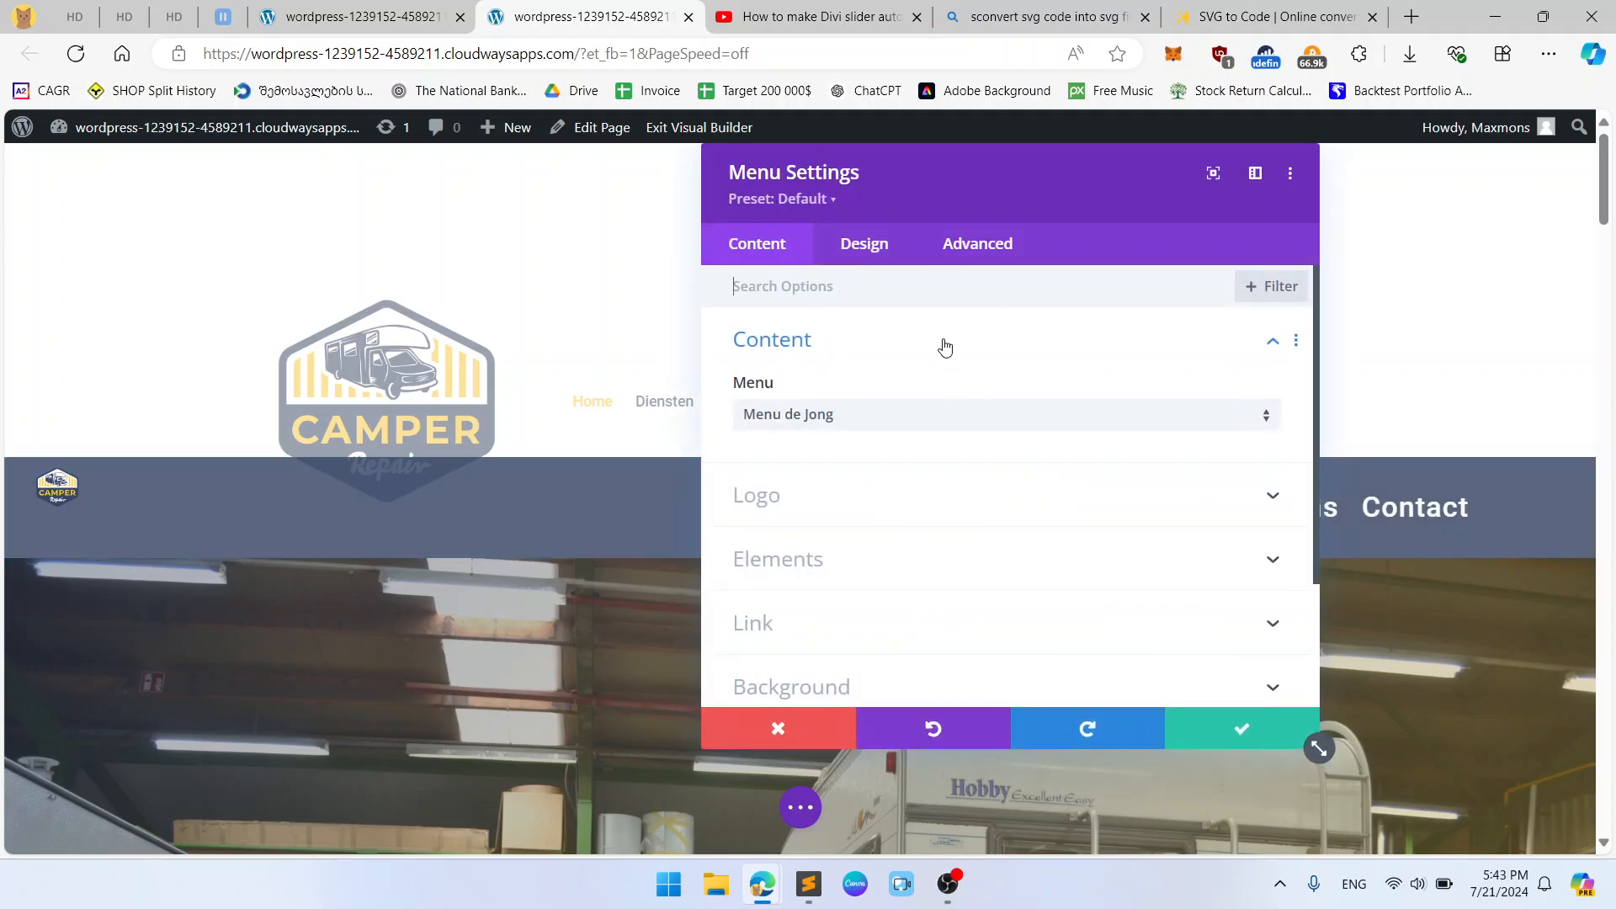
pyautogui.click(815, 701)
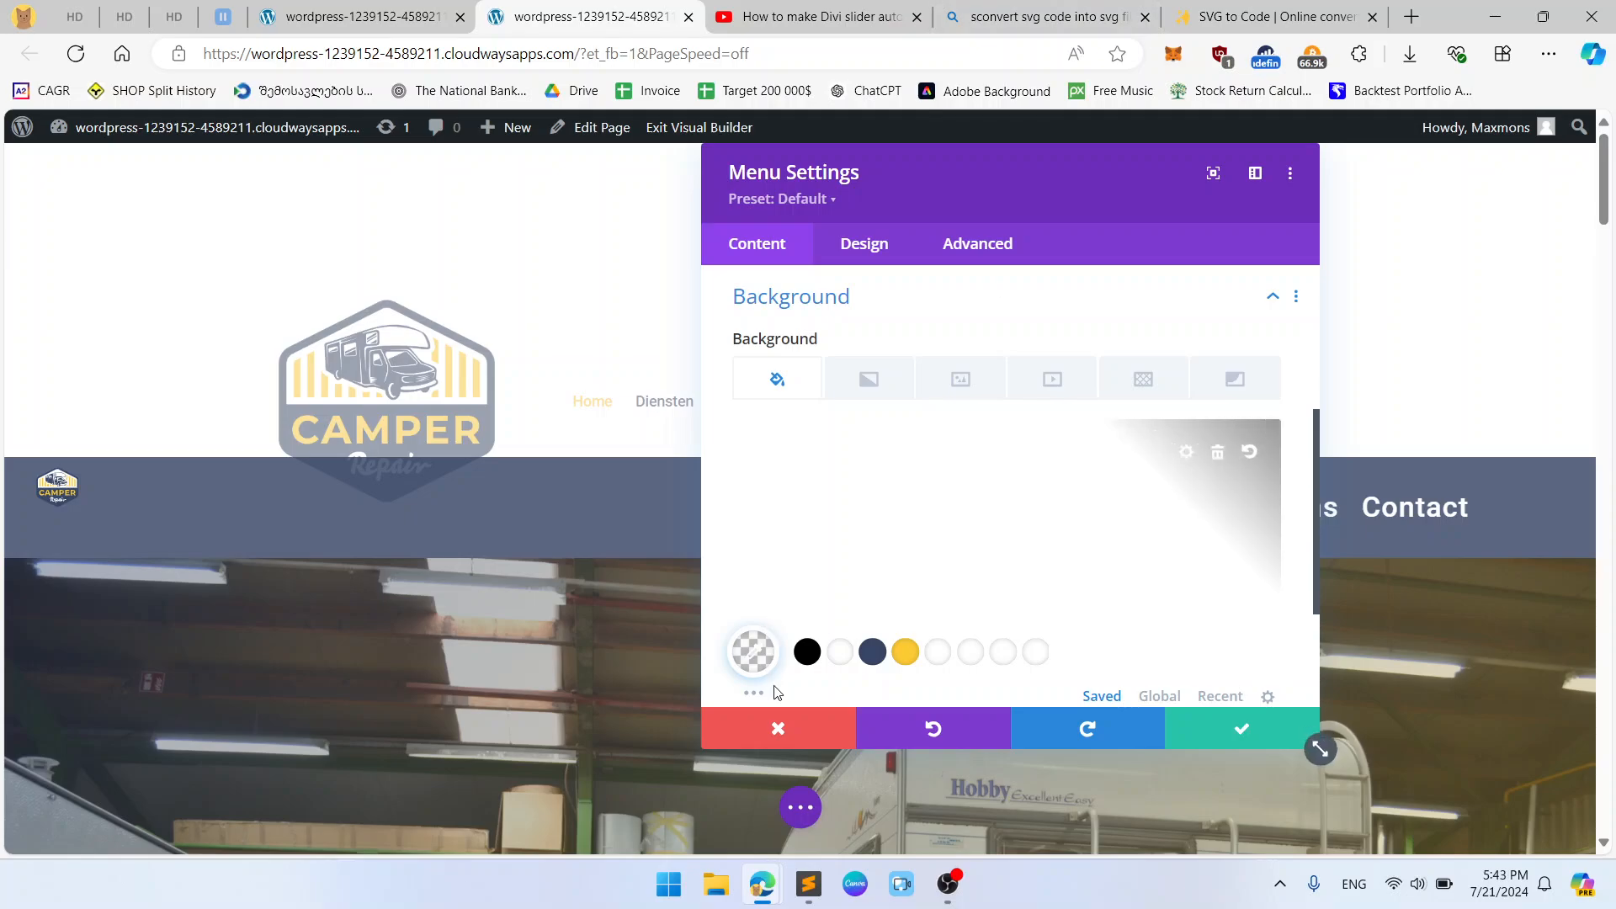
pyautogui.click(779, 731)
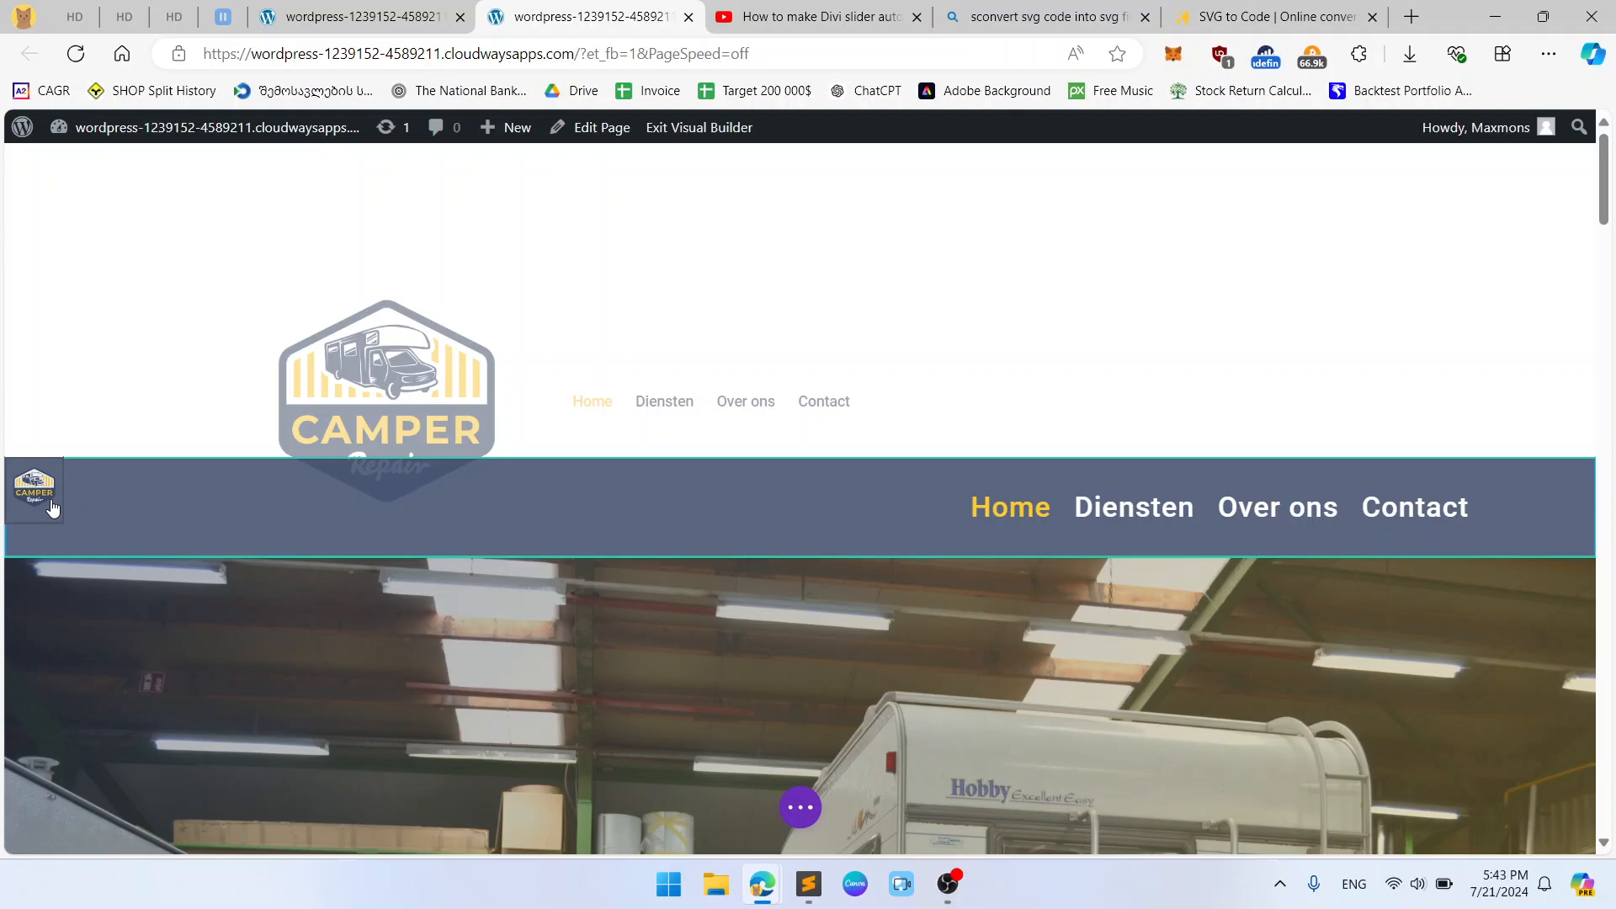
# Replace the code in the SVG to Code online converter with the copied logo markup and download the SVG image.
pyautogui.click(1267, 8)
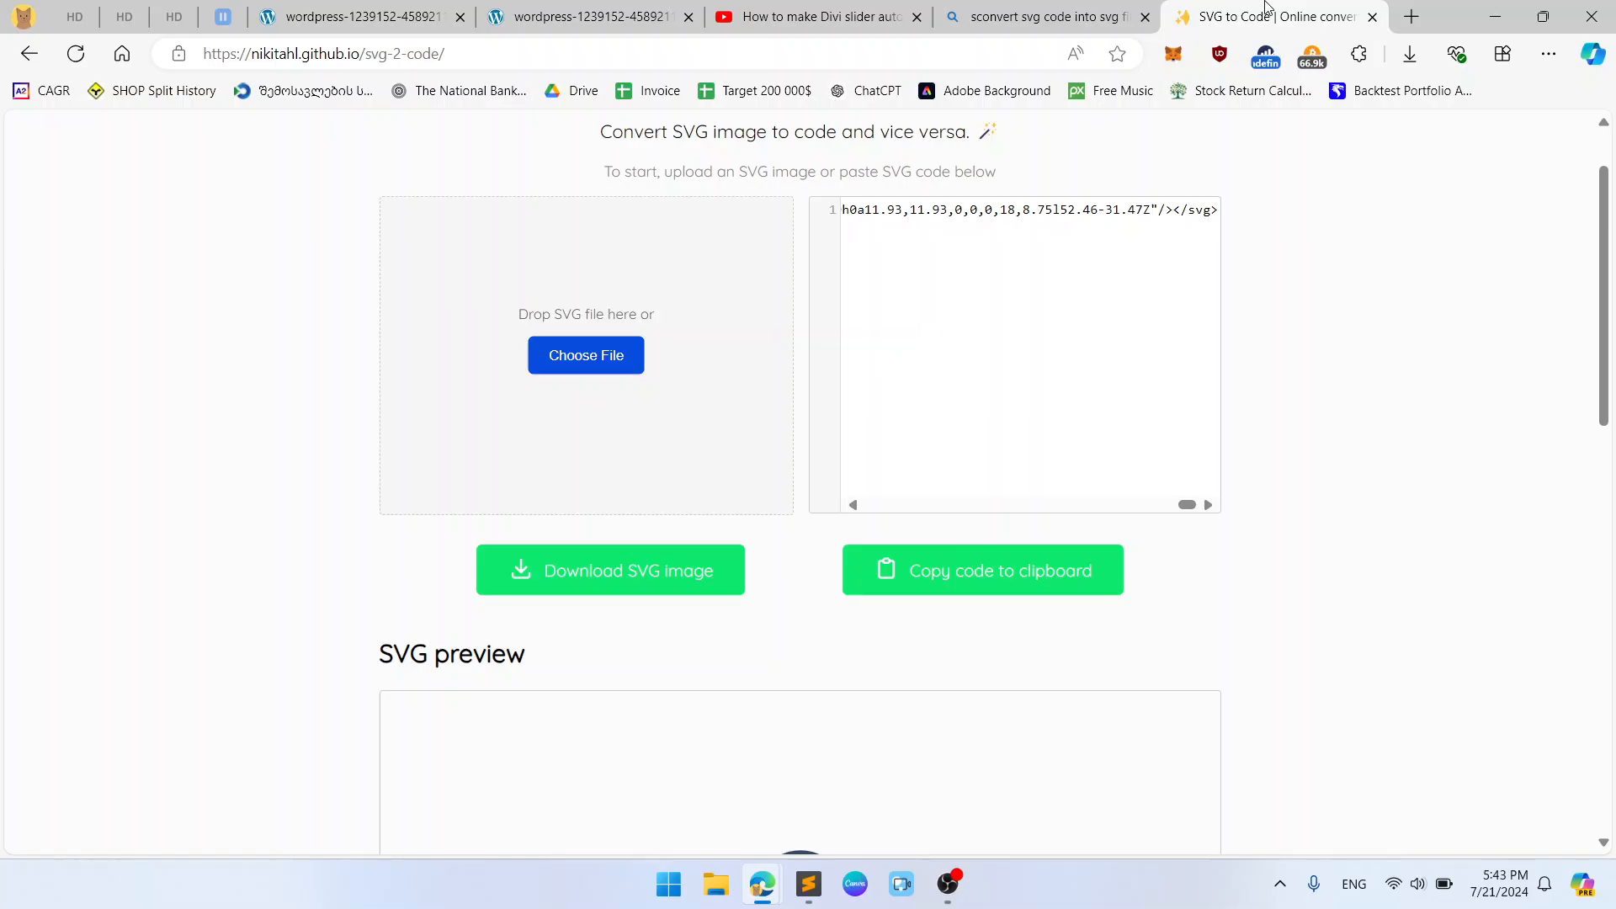
pyautogui.click(1053, 8)
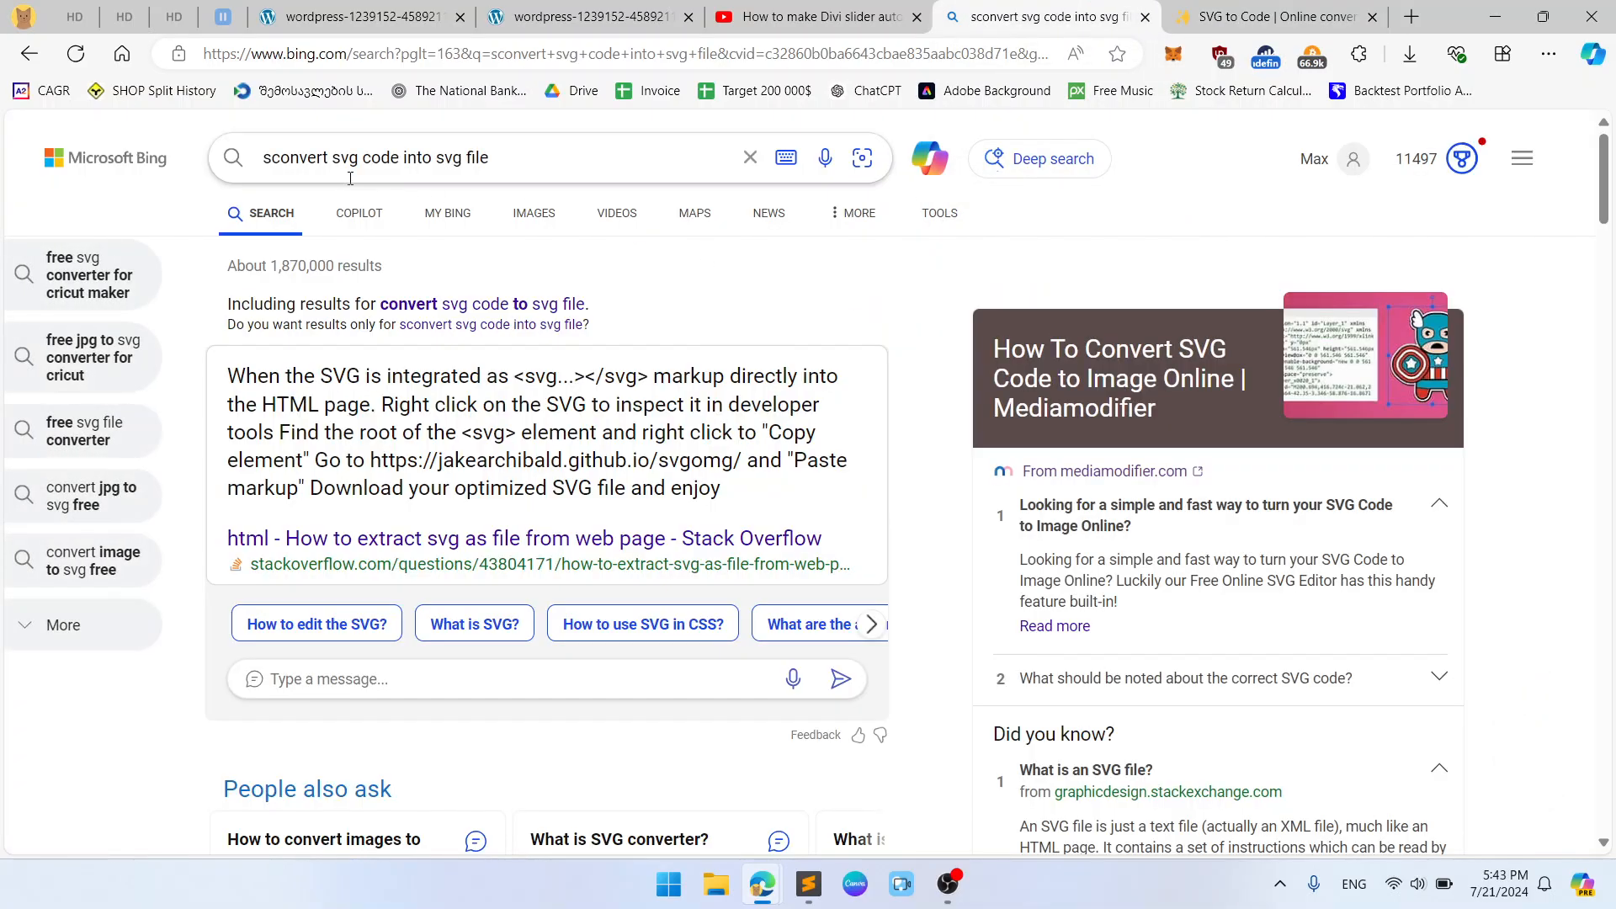
pyautogui.moveTo(360, 158); pyautogui.dragTo(529, 164)
pyautogui.click(1267, 16)
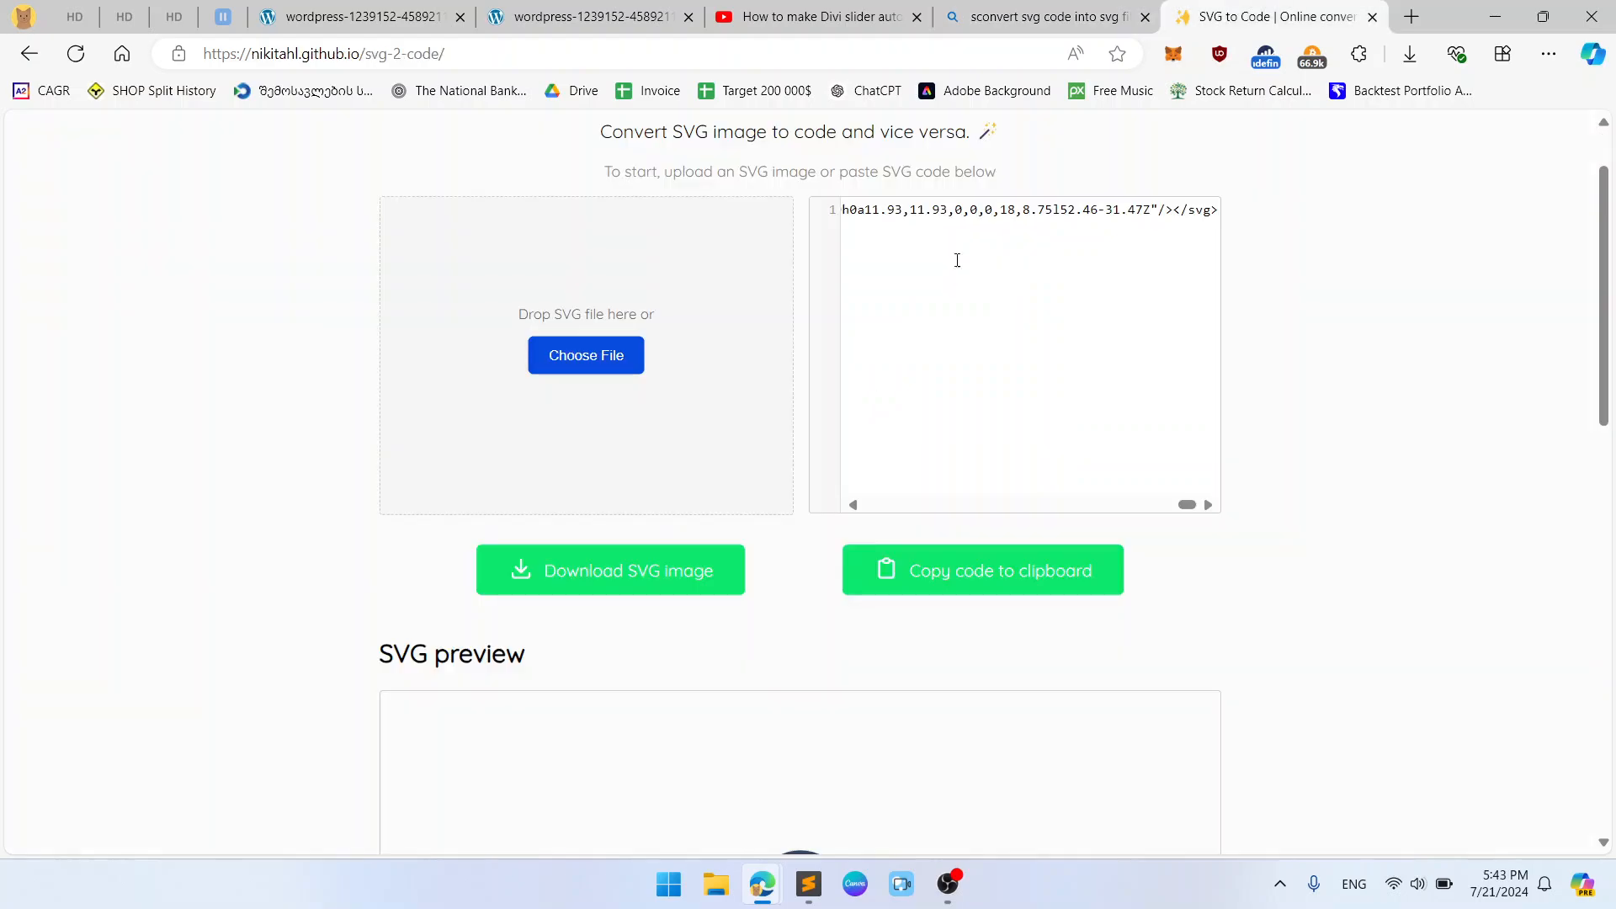
pyautogui.hotkey('ctrl', 'a')
pyautogui.hotkey('ctrl', 'v')
pyautogui.click(635, 590)
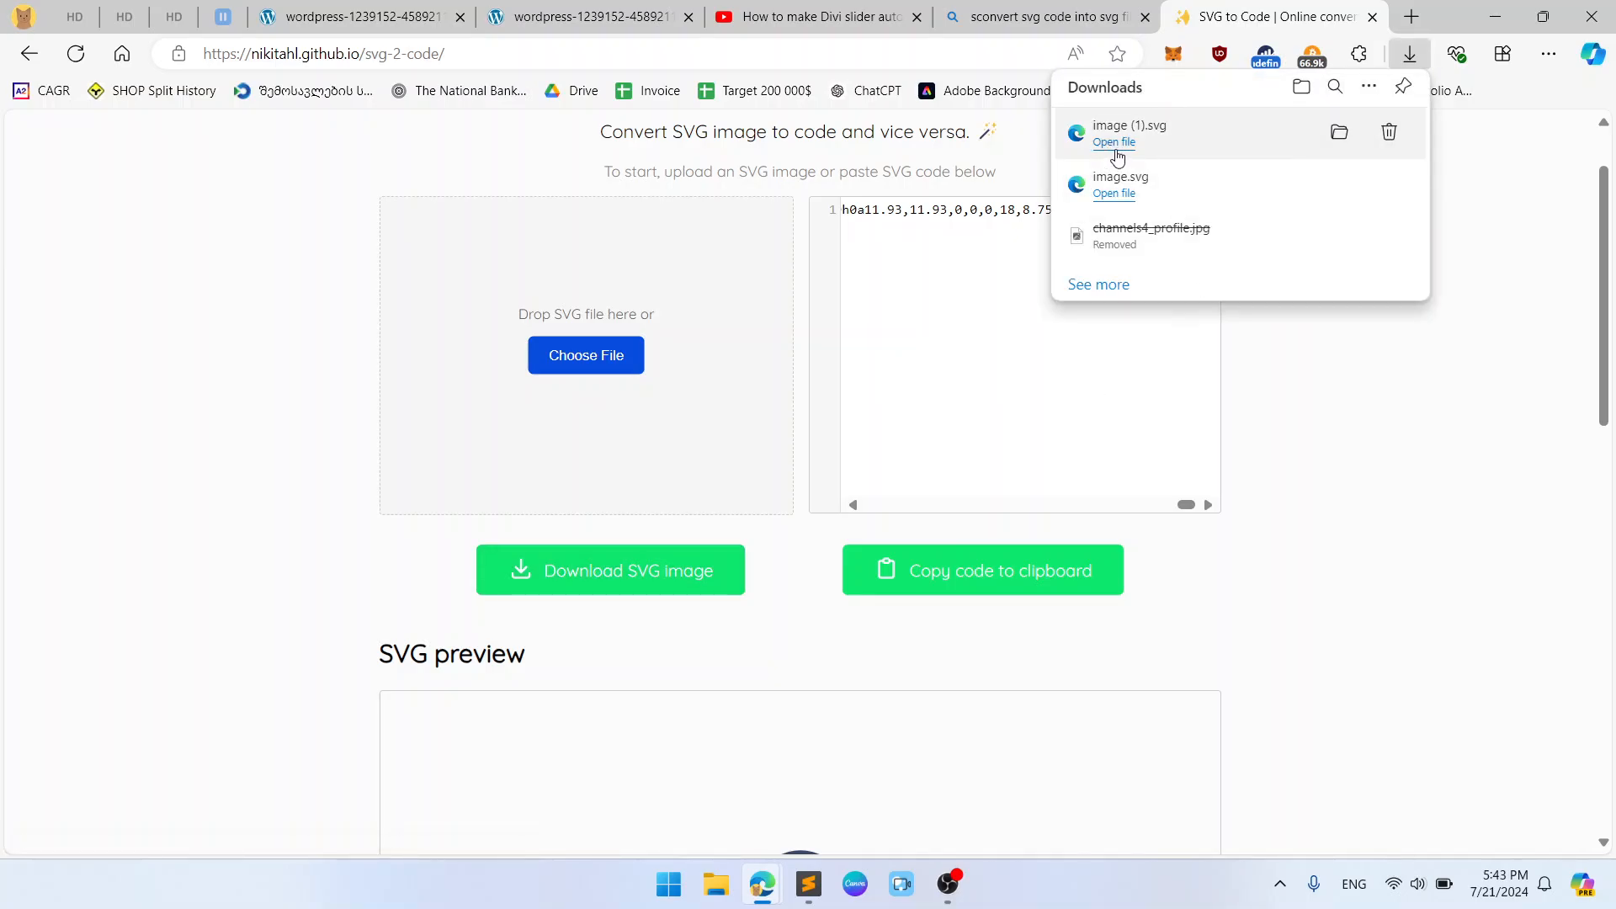
# Remove the logo in the upper menu module's settings in the Visual Builder and open the image chooser for a replacement.
pyautogui.click(589, 16)
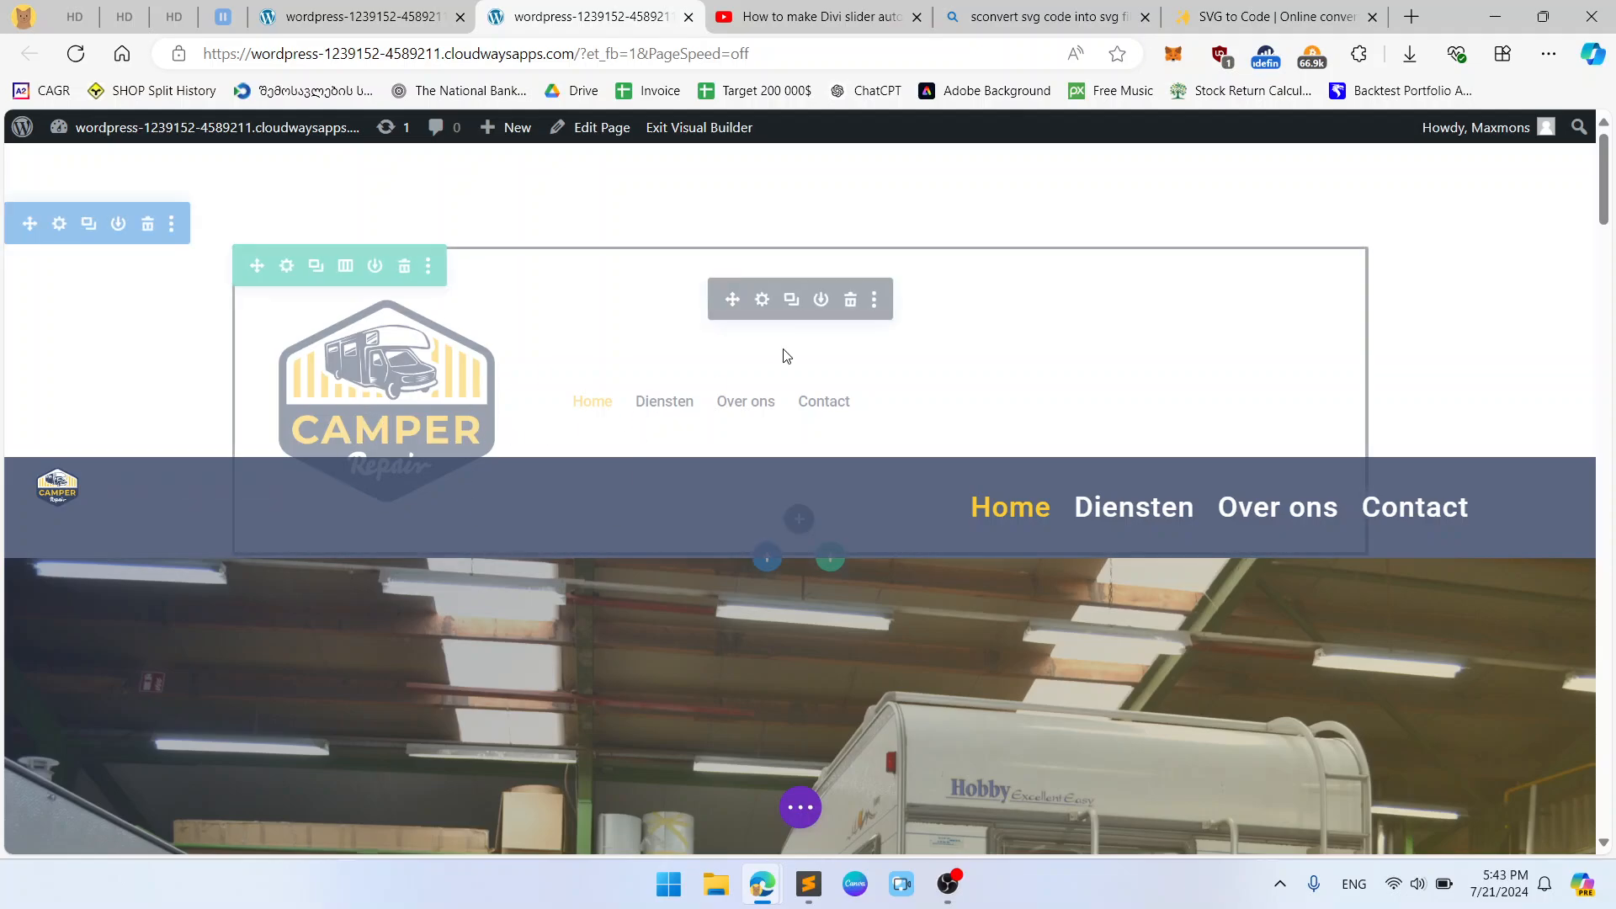
pyautogui.click(762, 301)
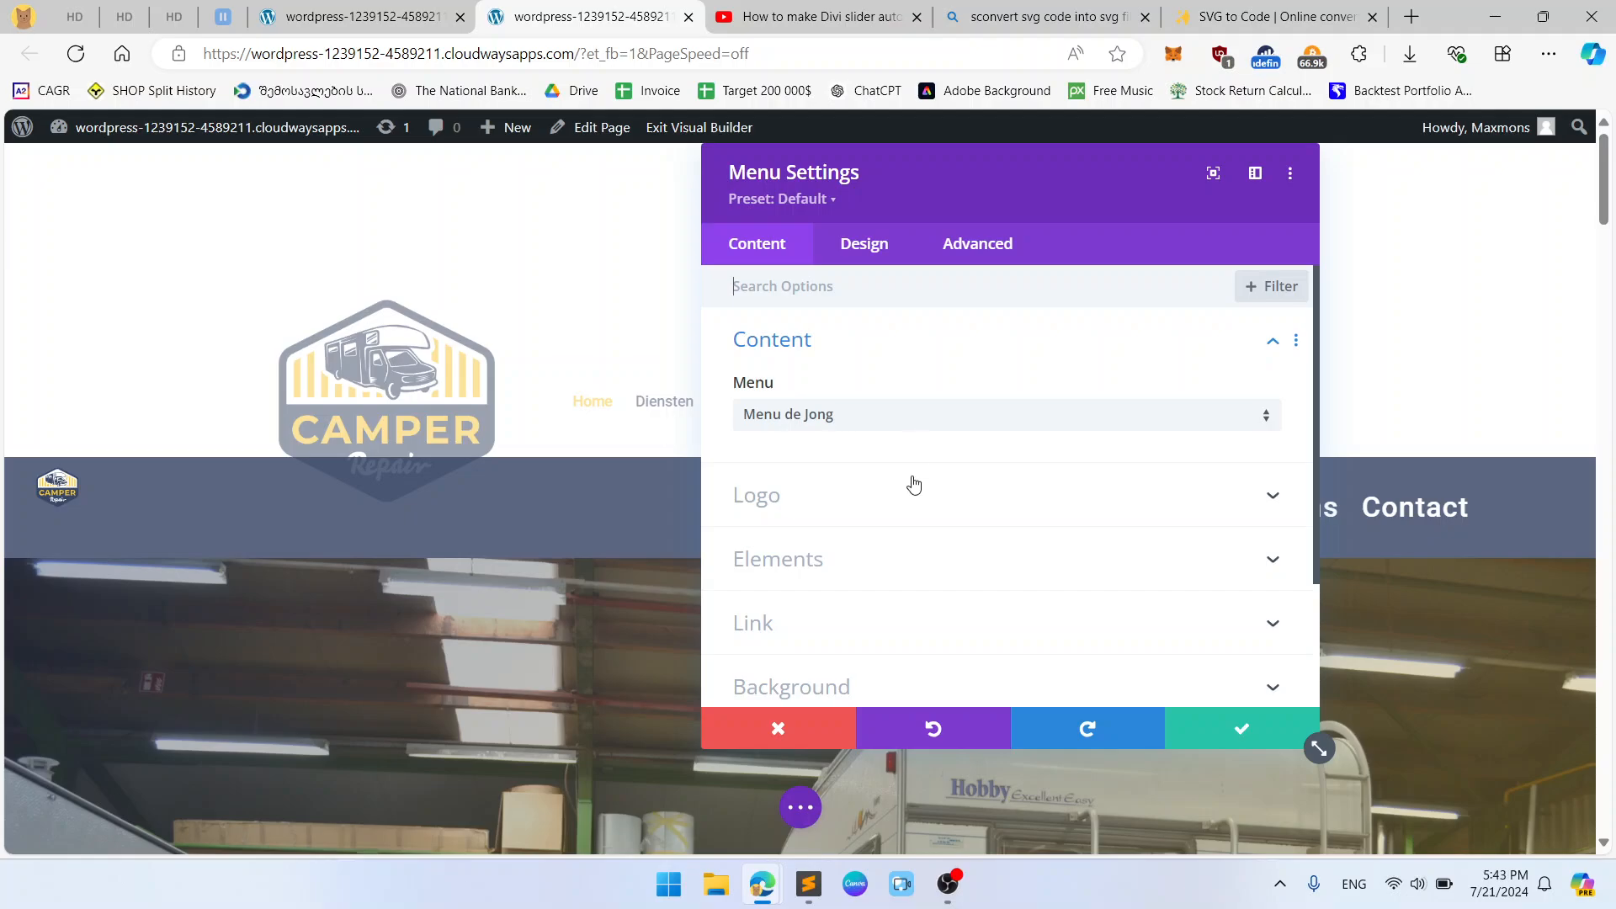
pyautogui.click(871, 489)
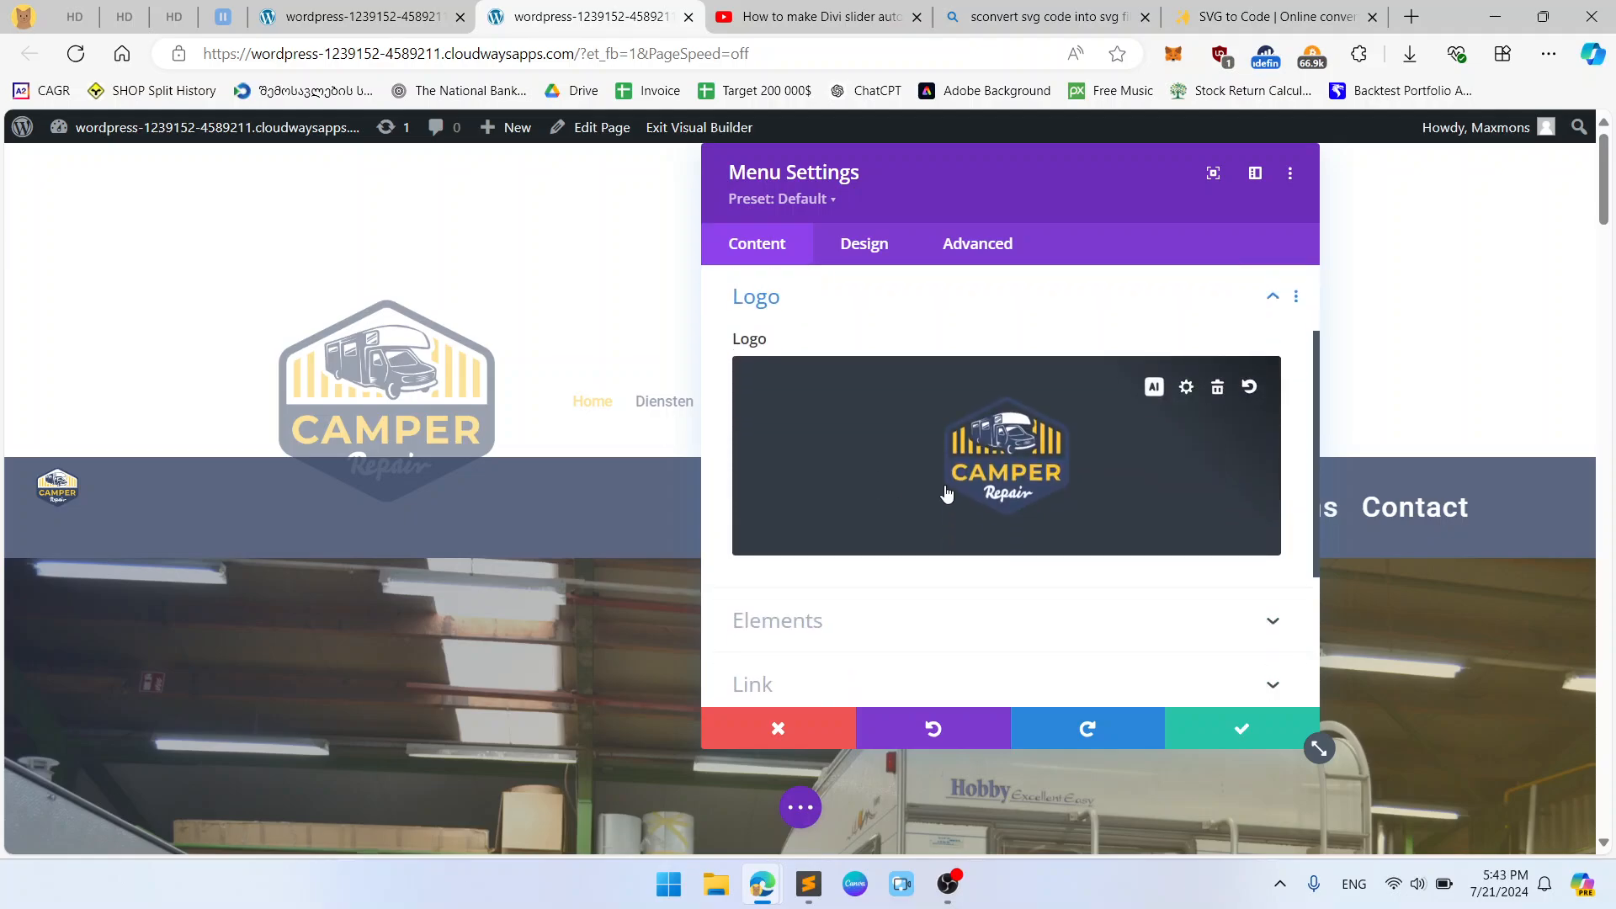
pyautogui.click(1222, 392)
pyautogui.click(1010, 442)
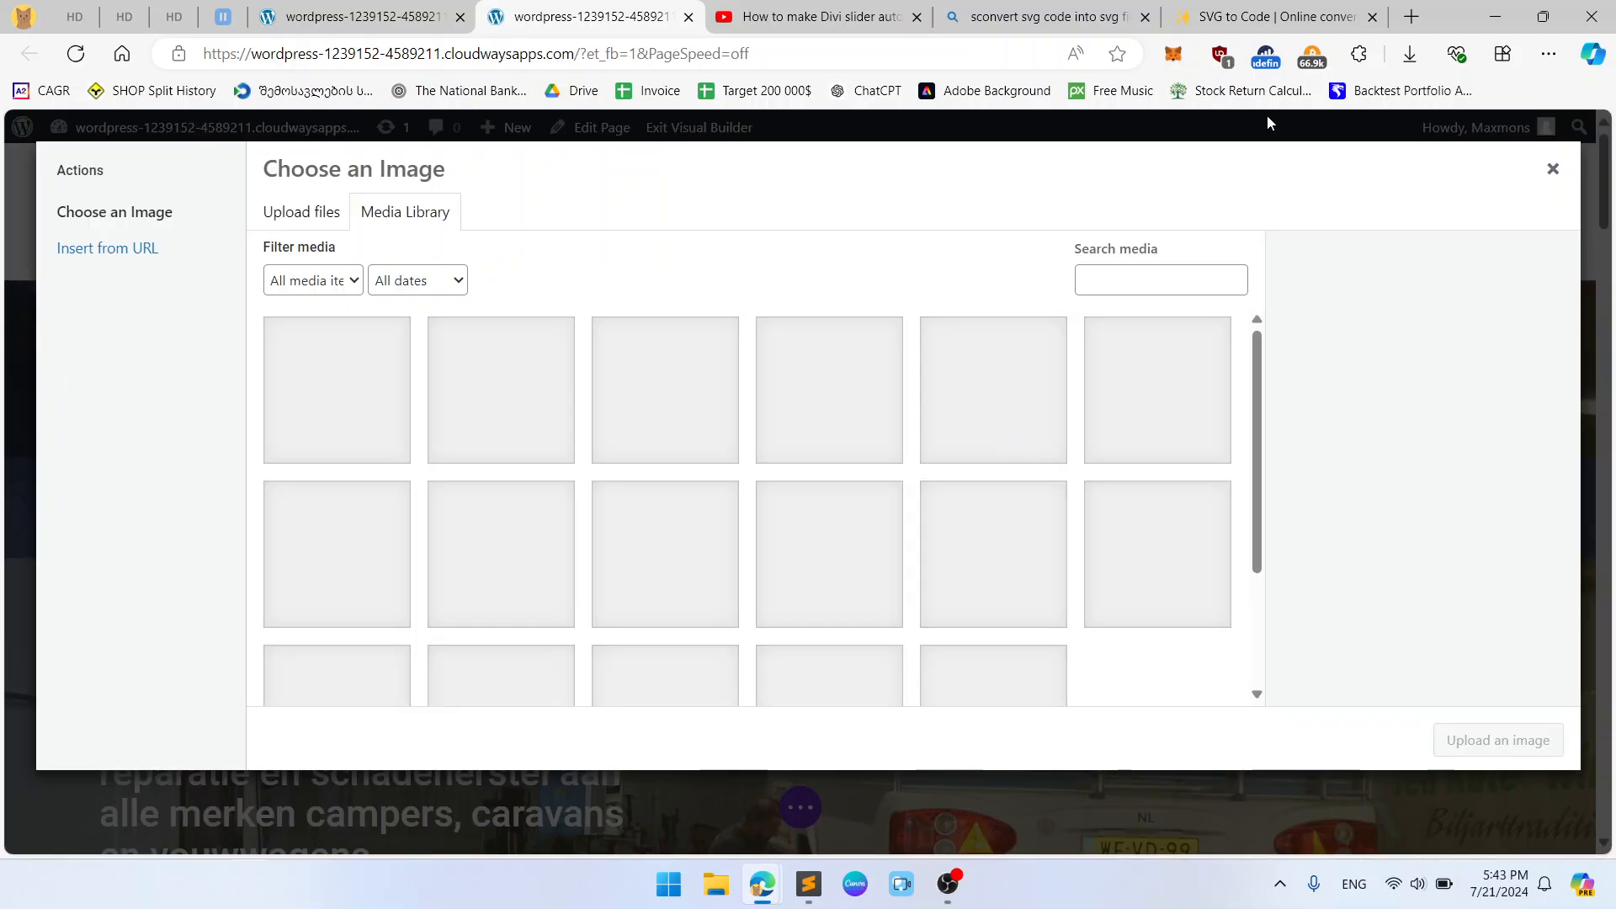
# Try to upload the downloaded image.svg to the media library, and close the image chooser.
pyautogui.click(1410, 53)
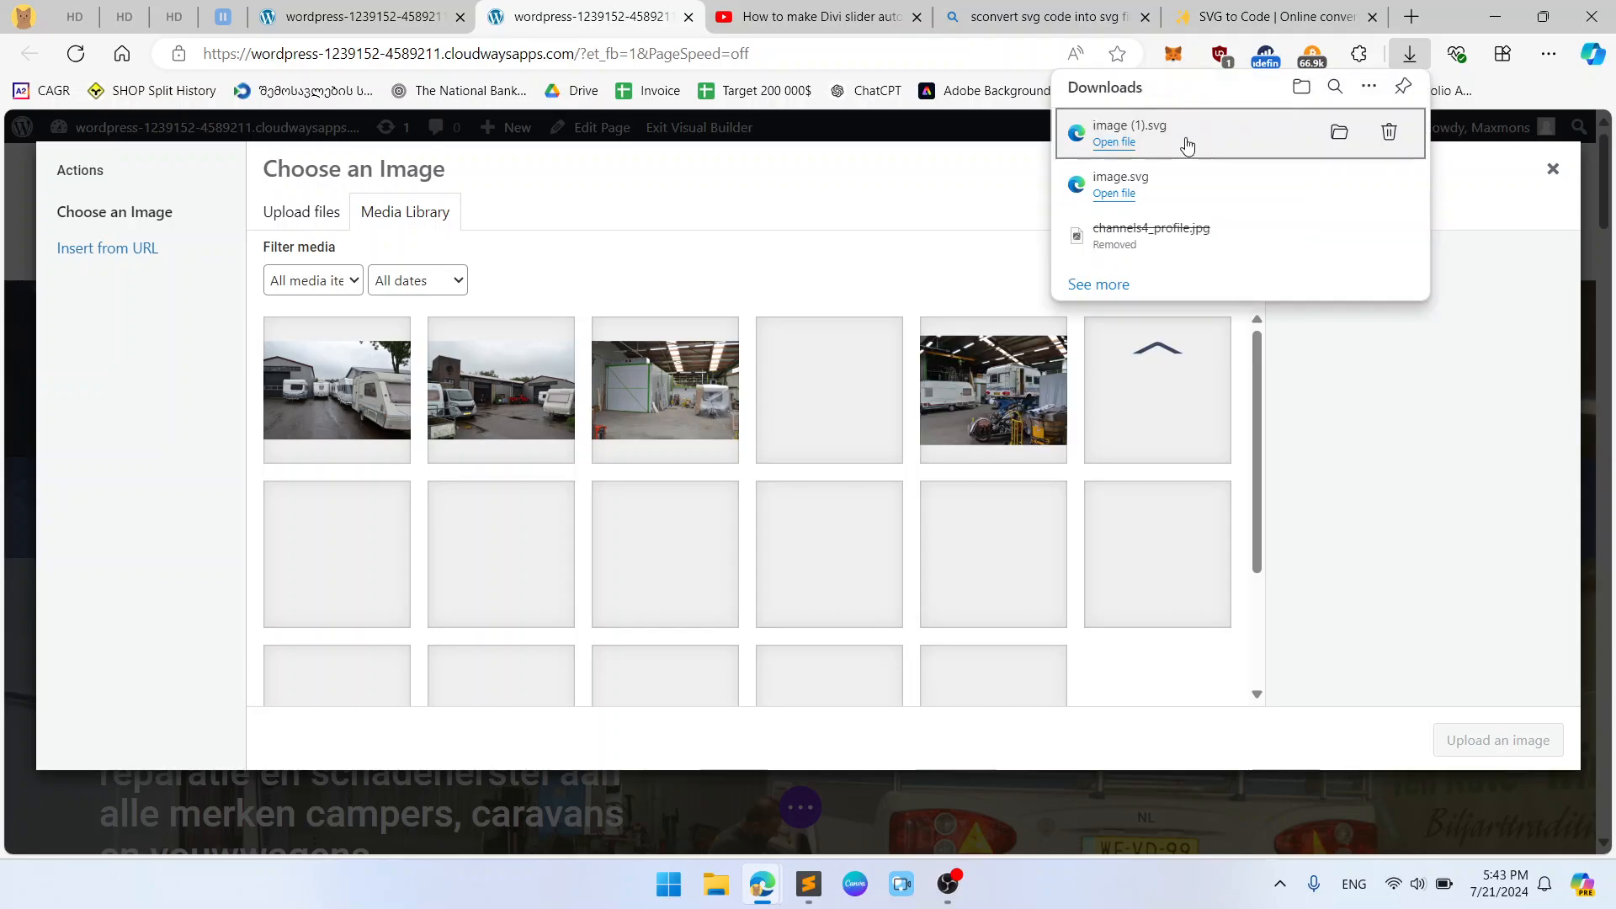
pyautogui.moveTo(1115, 205); pyautogui.dragTo(598, 411)
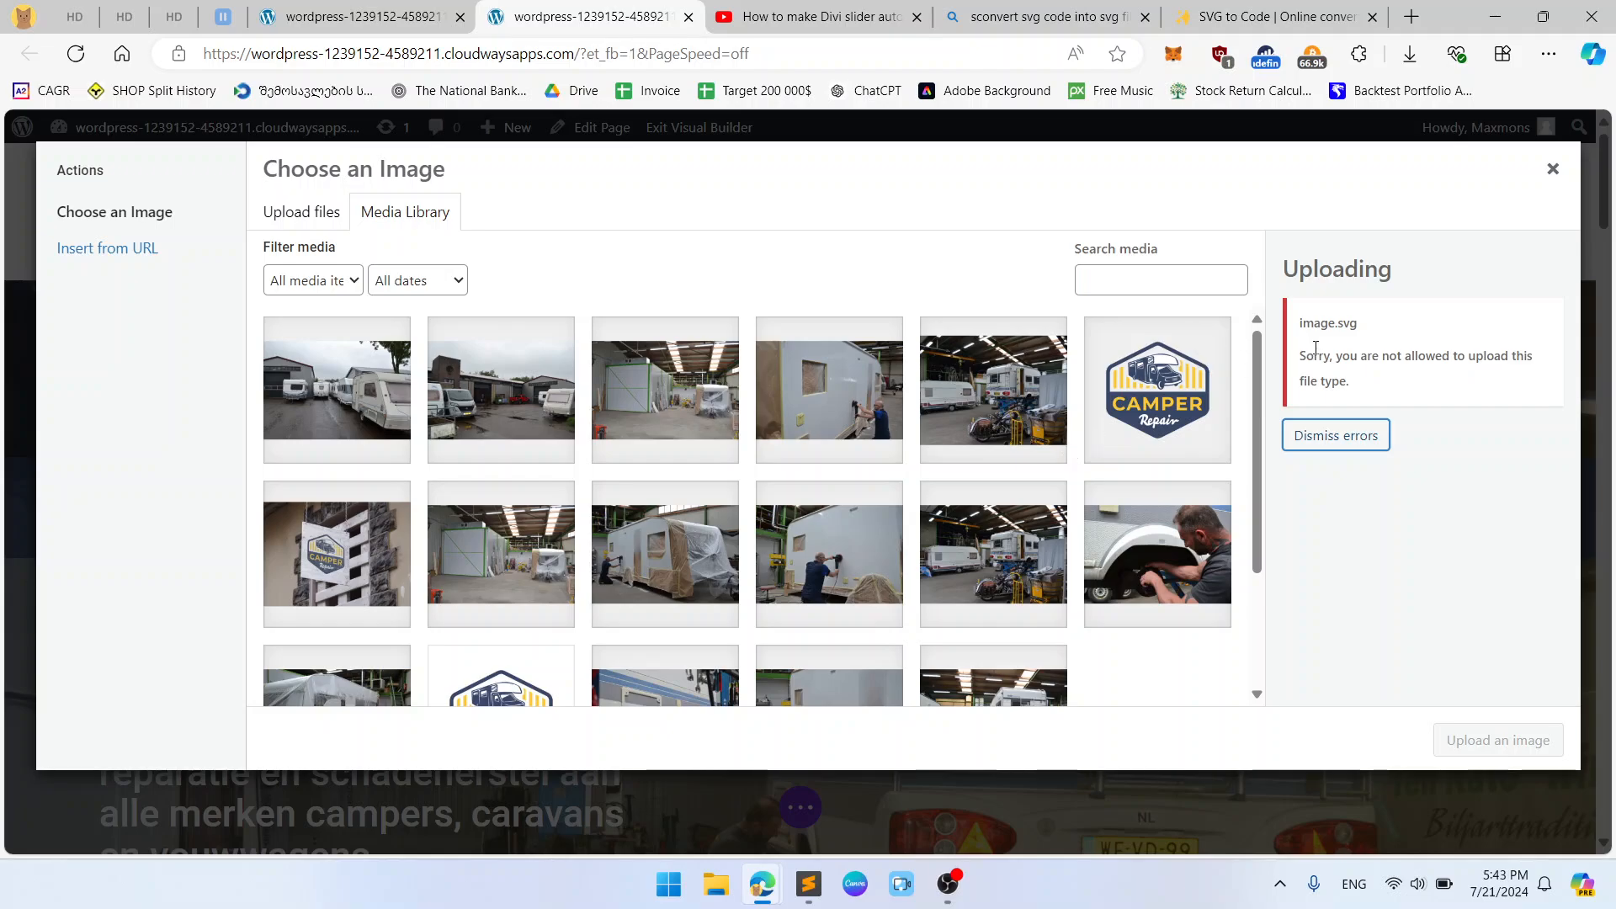
pyautogui.moveTo(1311, 358); pyautogui.dragTo(1553, 384)
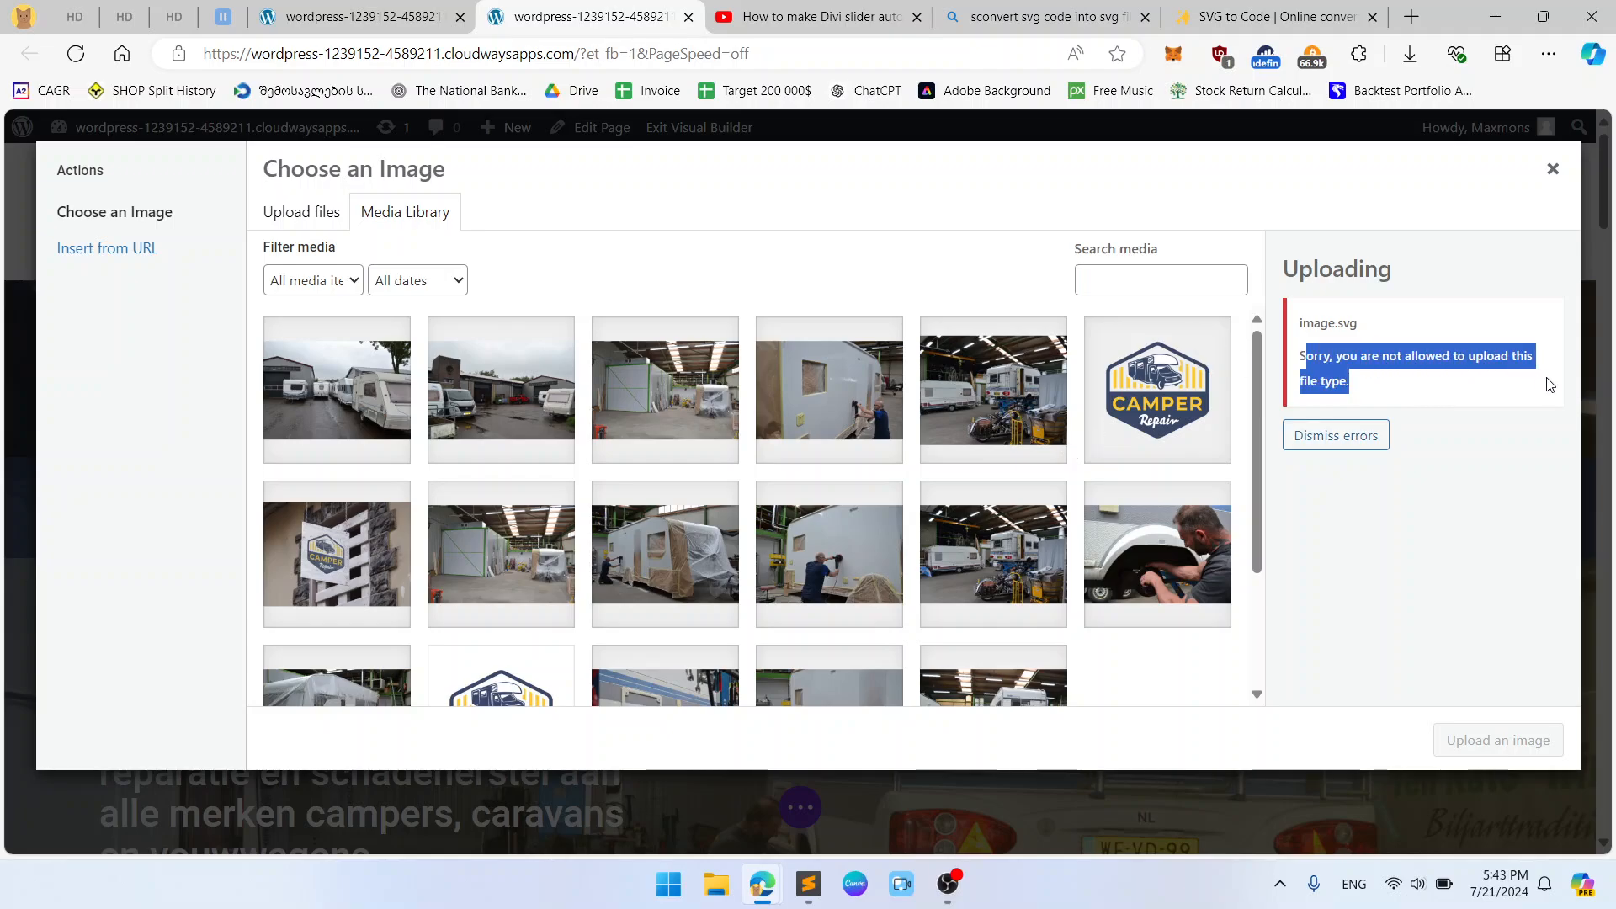
pyautogui.click(1553, 169)
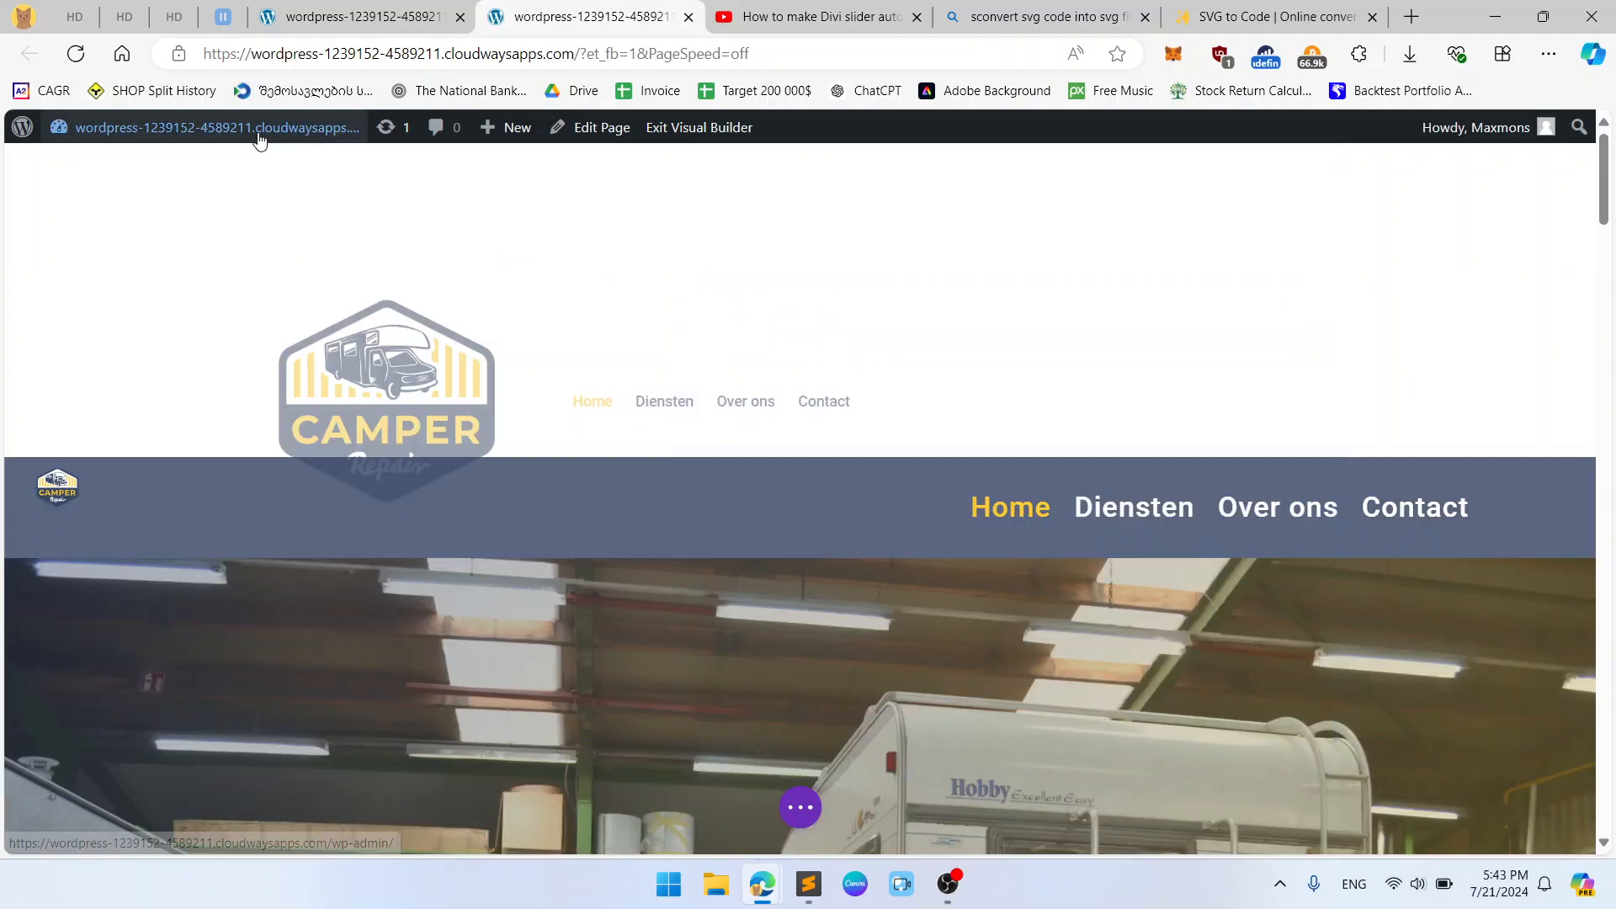
# Open the WordPress dashboard in a new tab and go to the page for adding a new plugin.
pyautogui.middleClick(257, 133)
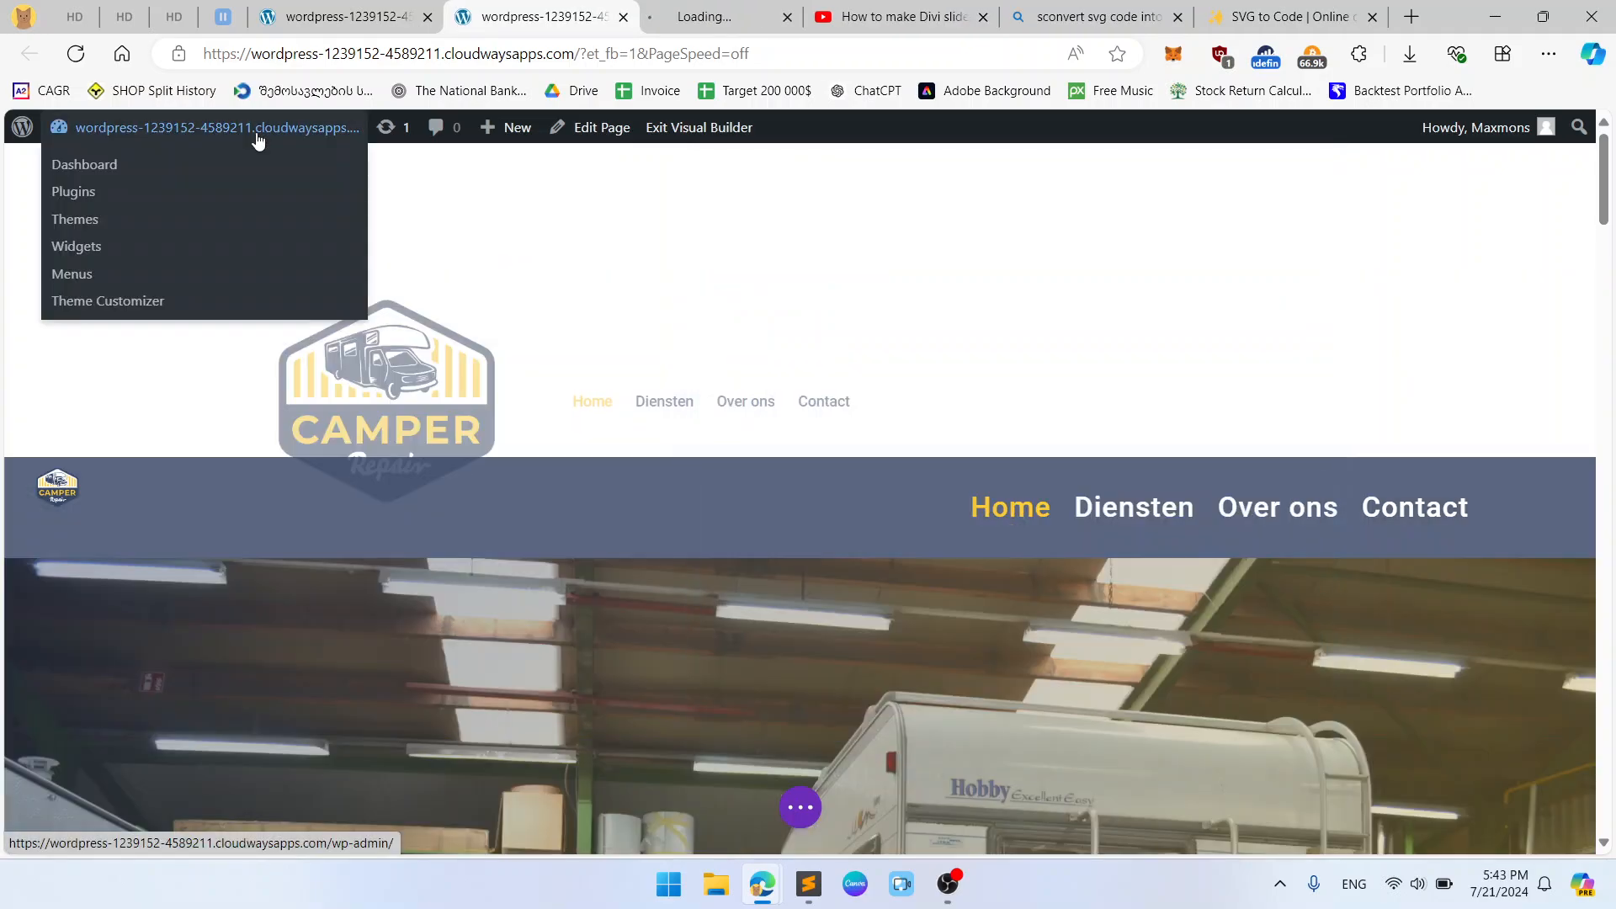
pyautogui.click(760, 7)
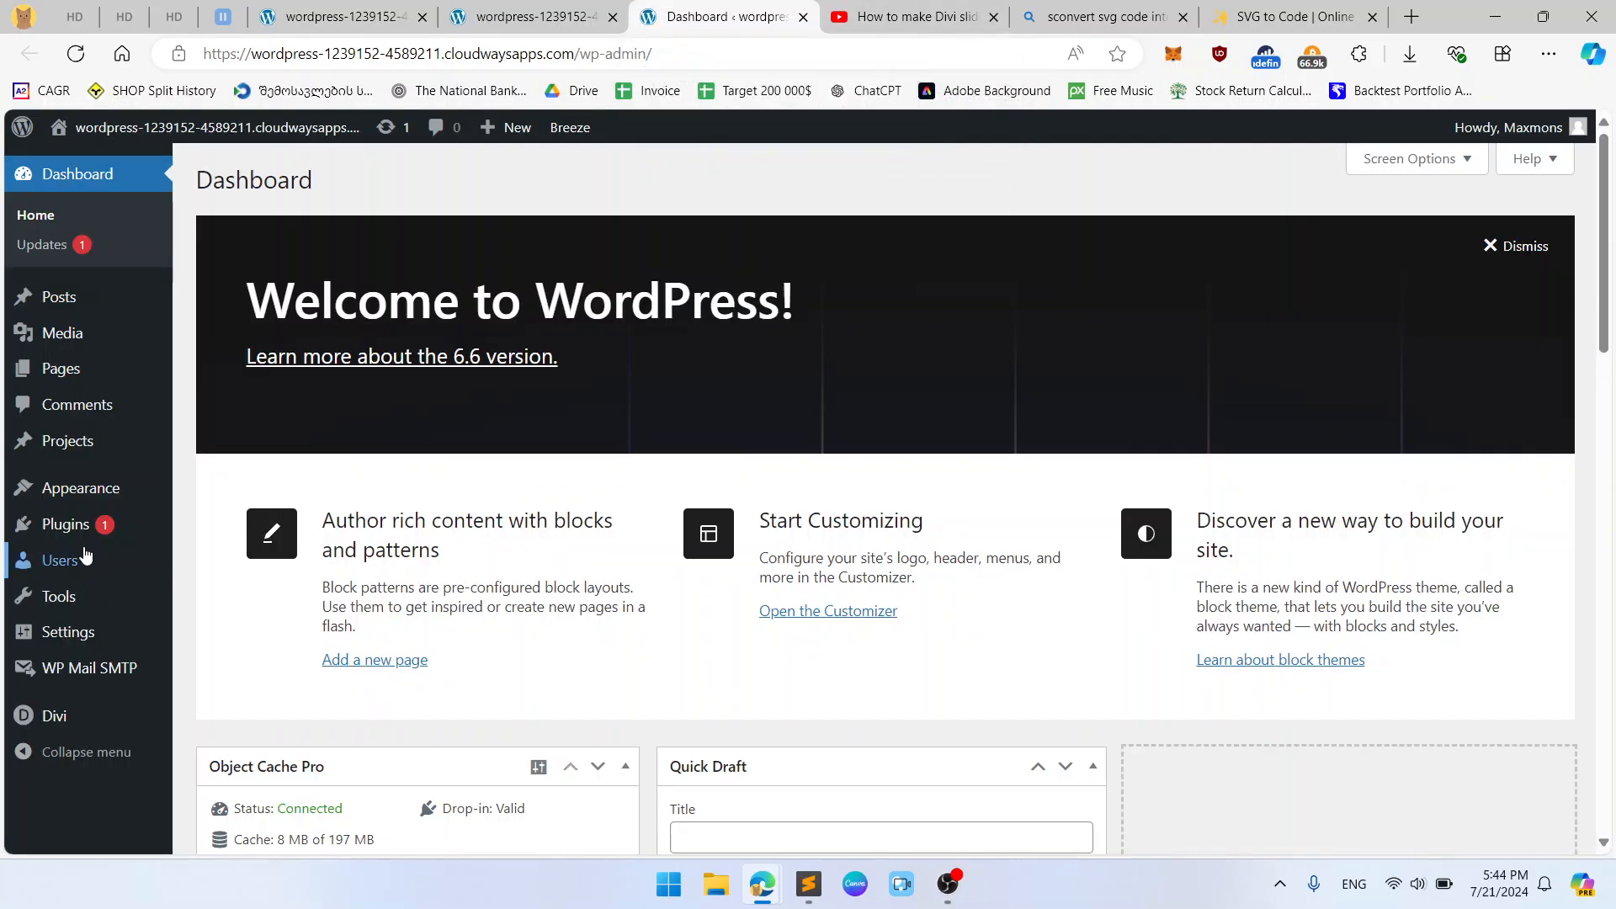
pyautogui.click(74, 526)
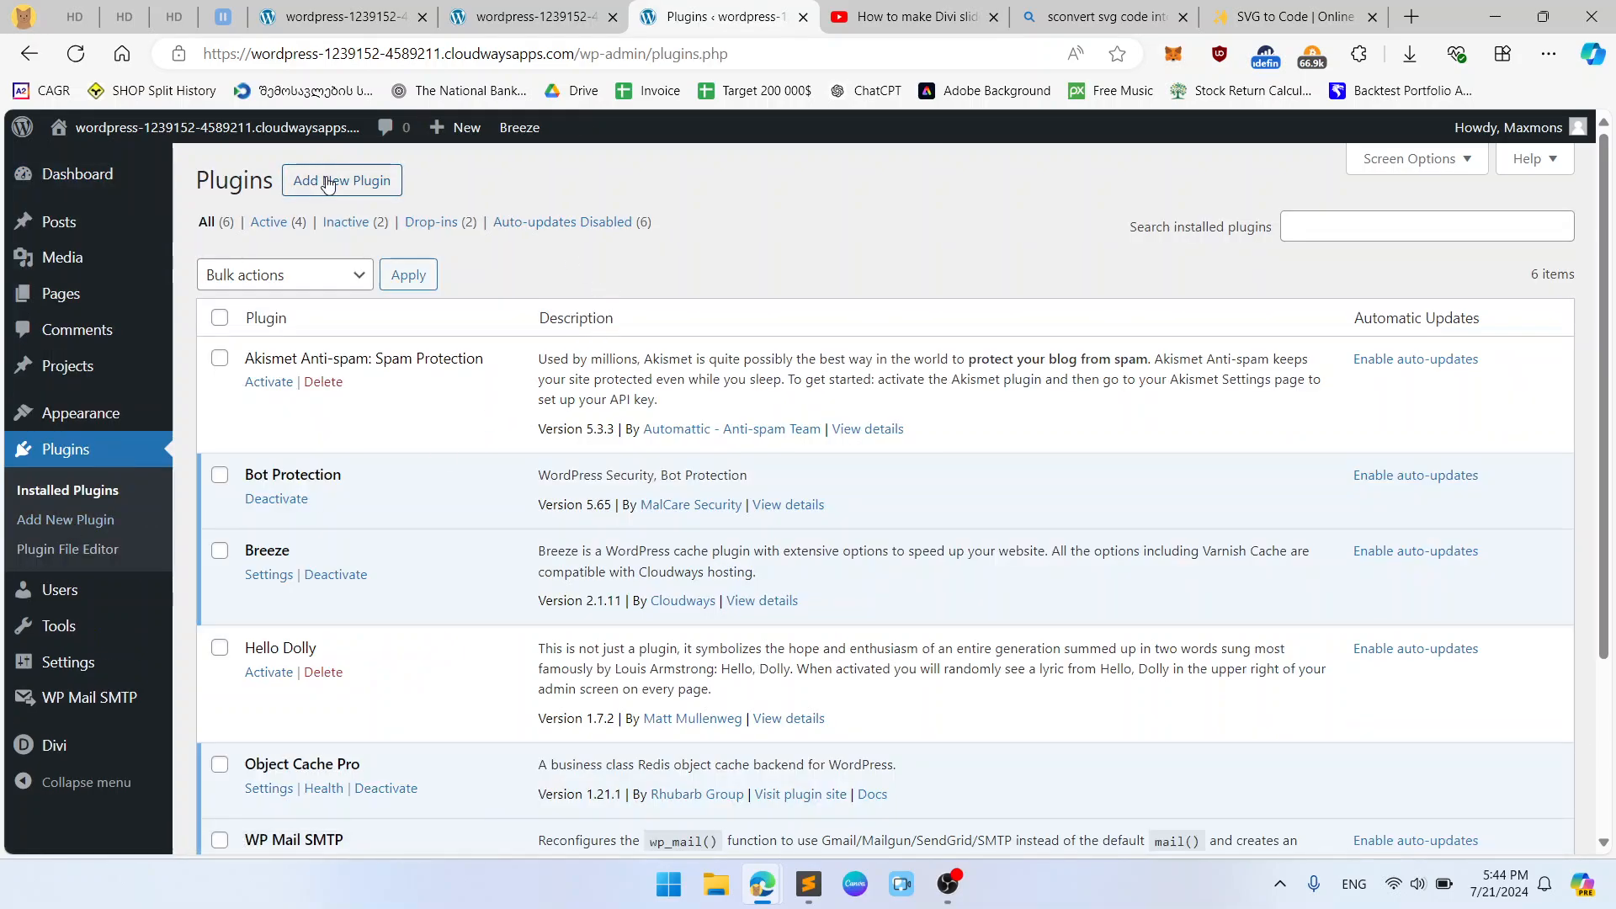
pyautogui.click(327, 181)
# Search the plugin directory for "svg support" and install the Easy SVG Support plugin.
pyautogui.scroll(-3, 670, 351)
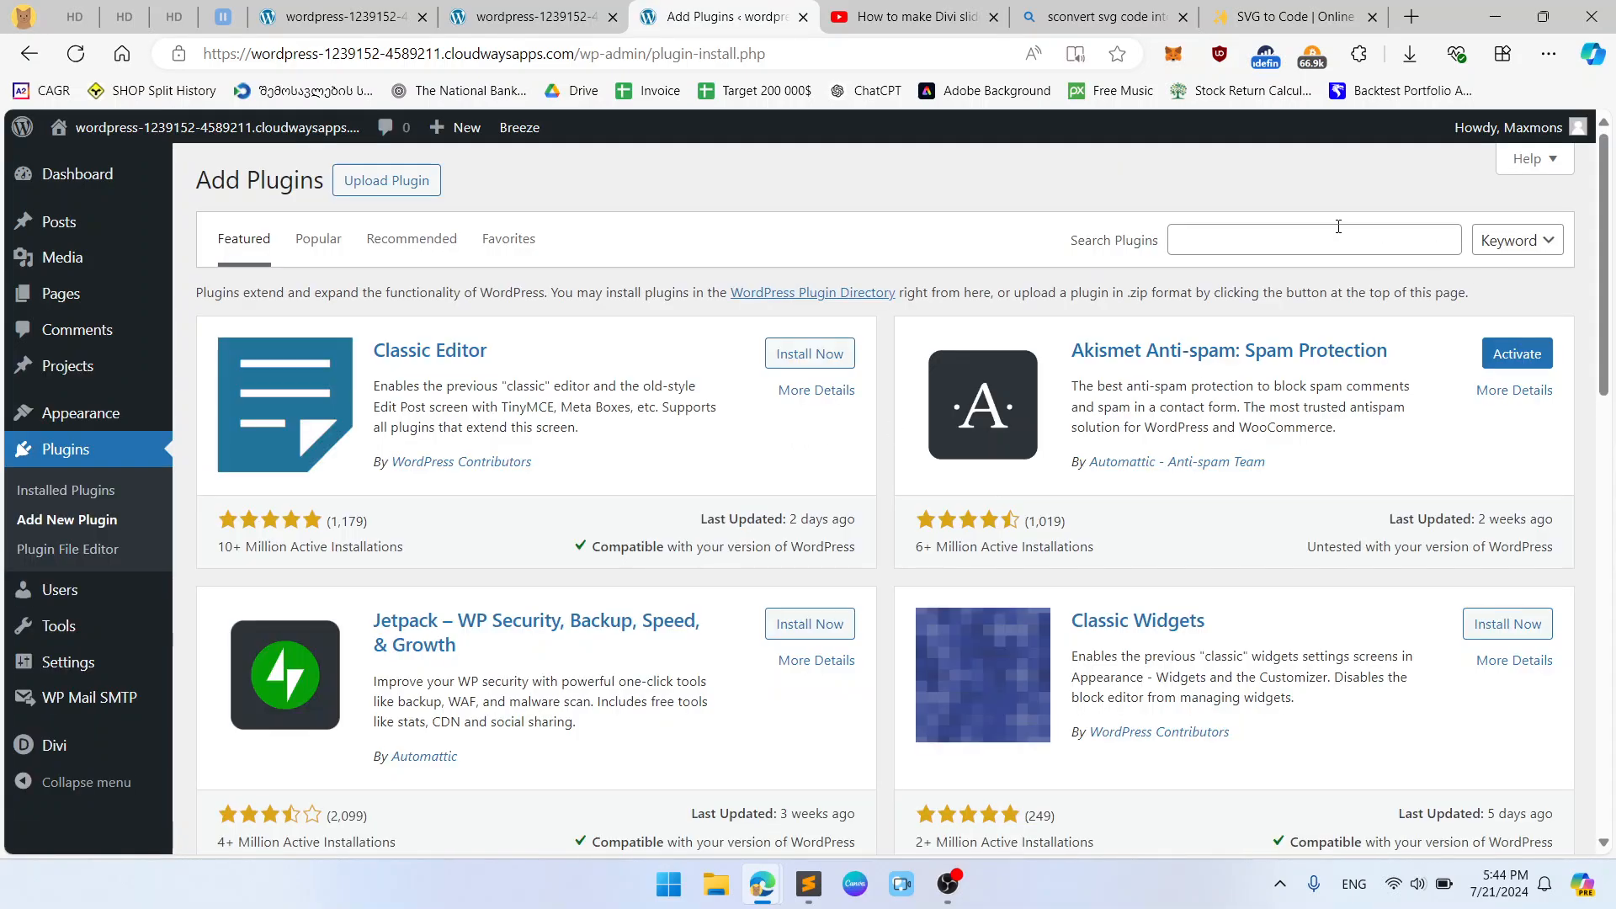
pyautogui.click(1332, 229)
pyautogui.write('s')
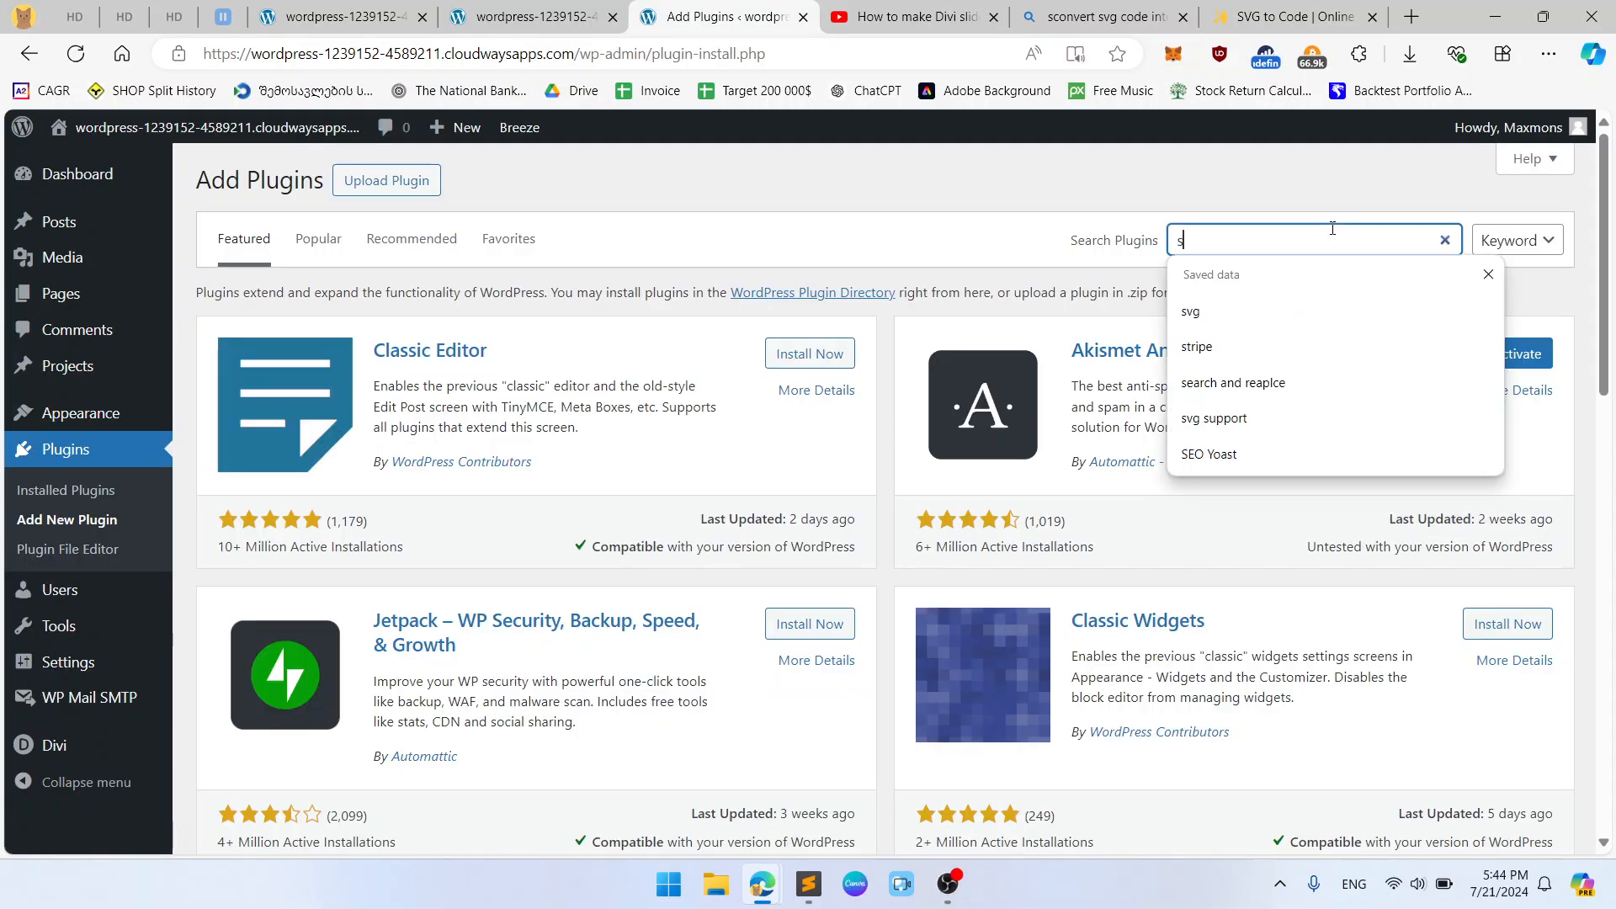
pyautogui.write('vg suppo')
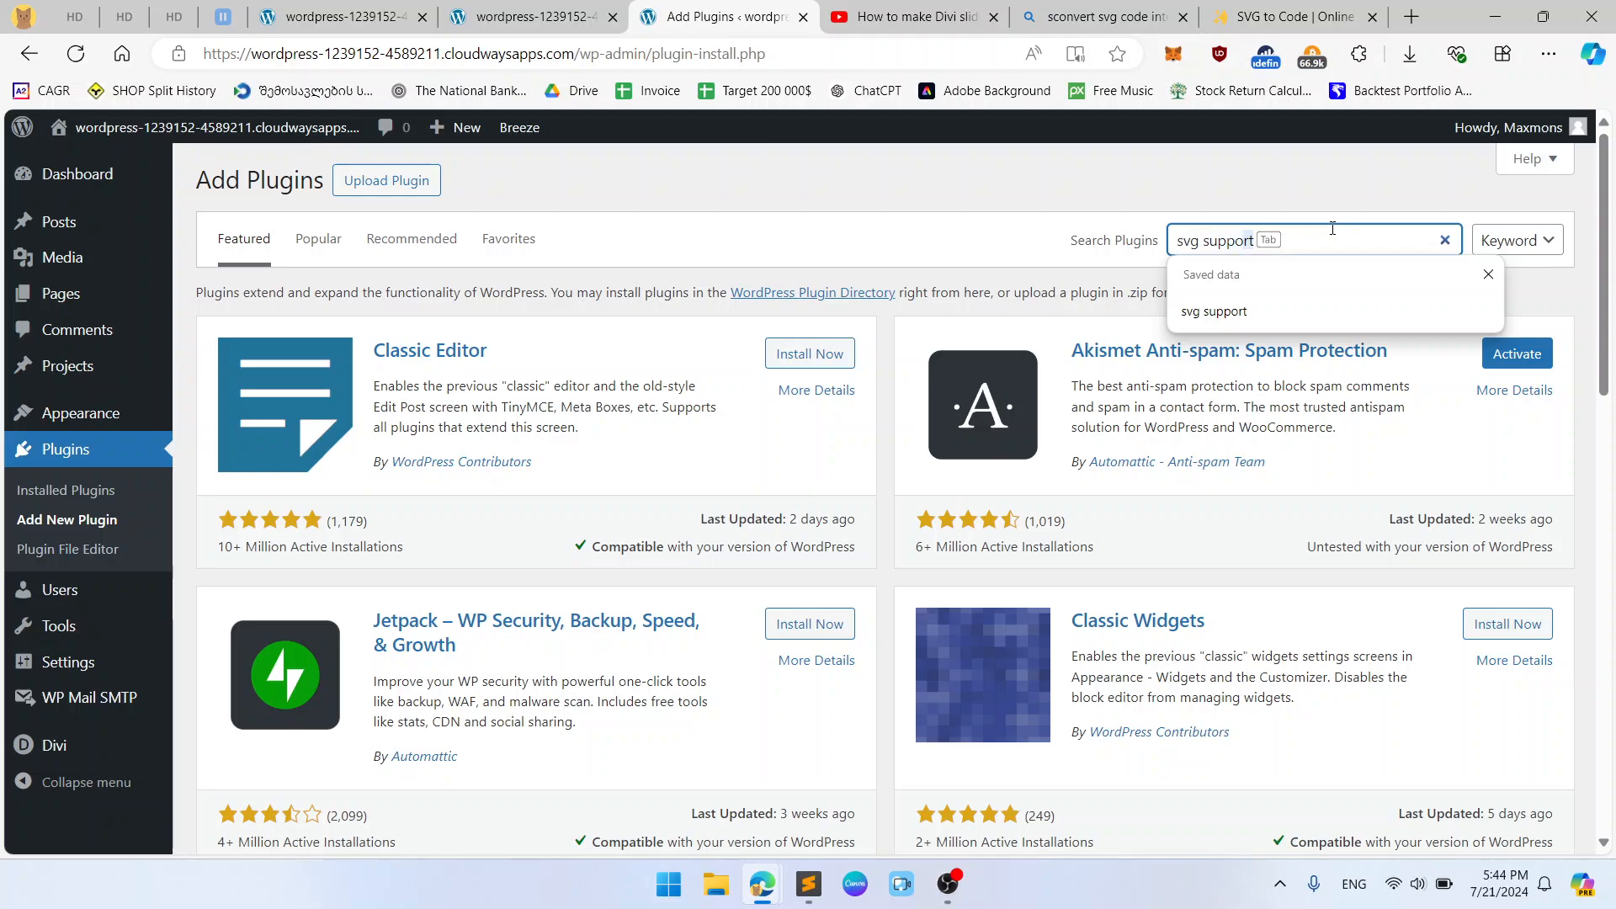
pyautogui.write('rt')
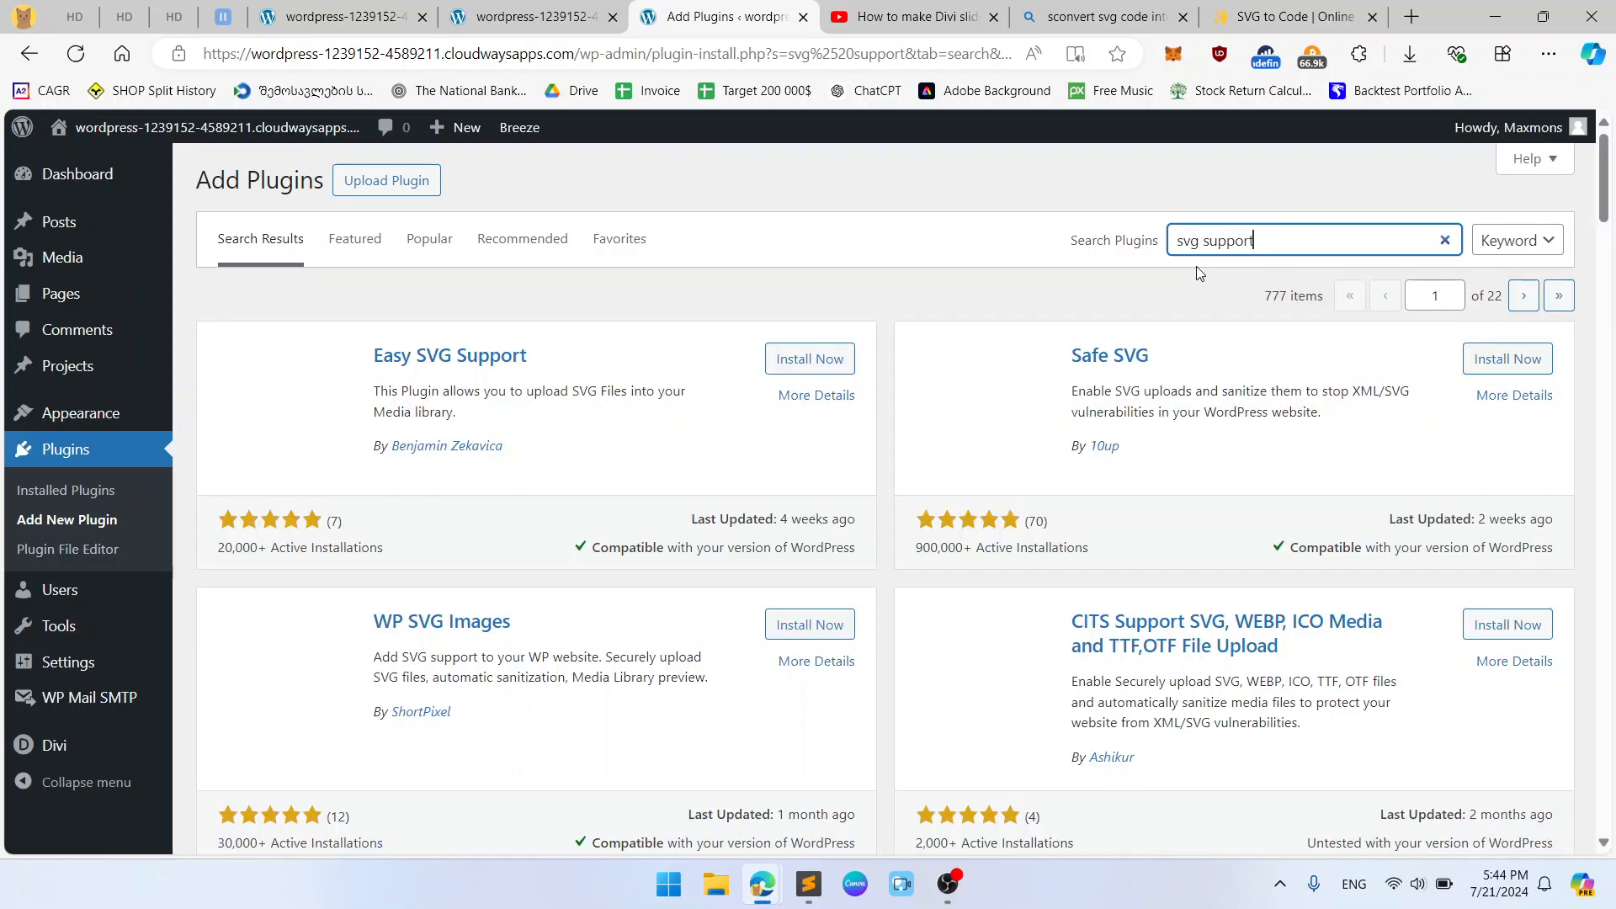
pyautogui.click(808, 358)
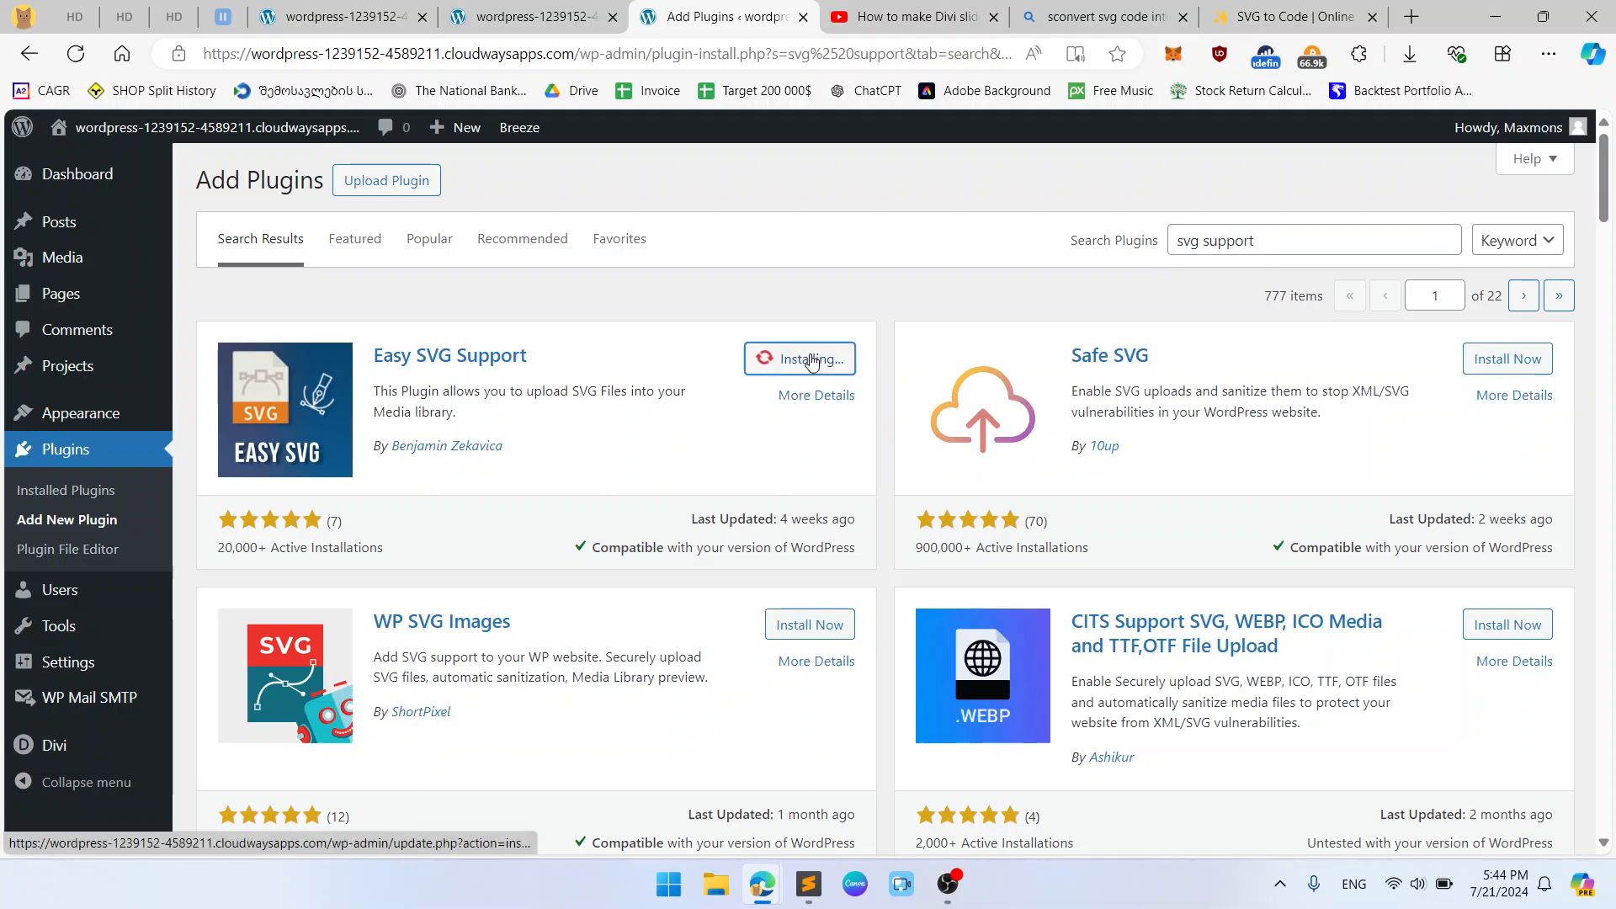
# Activate the Easy SVG Support plugin once its installation is complete.
pyautogui.scroll(-5, 901, 313)
pyautogui.scroll(5, 899, 312)
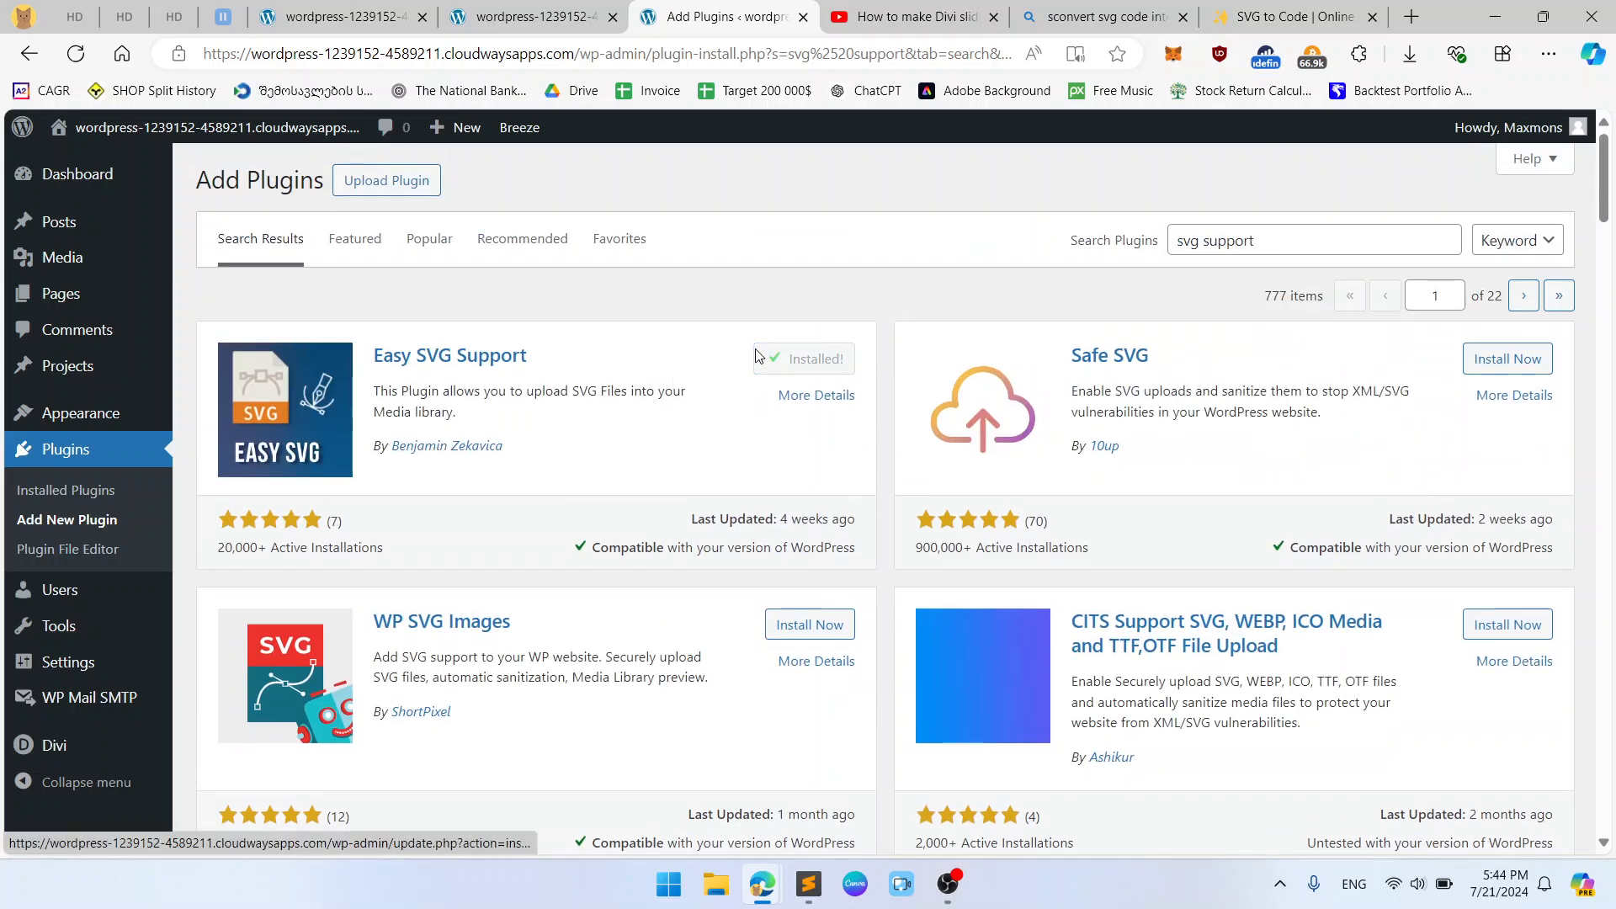
pyautogui.click(839, 371)
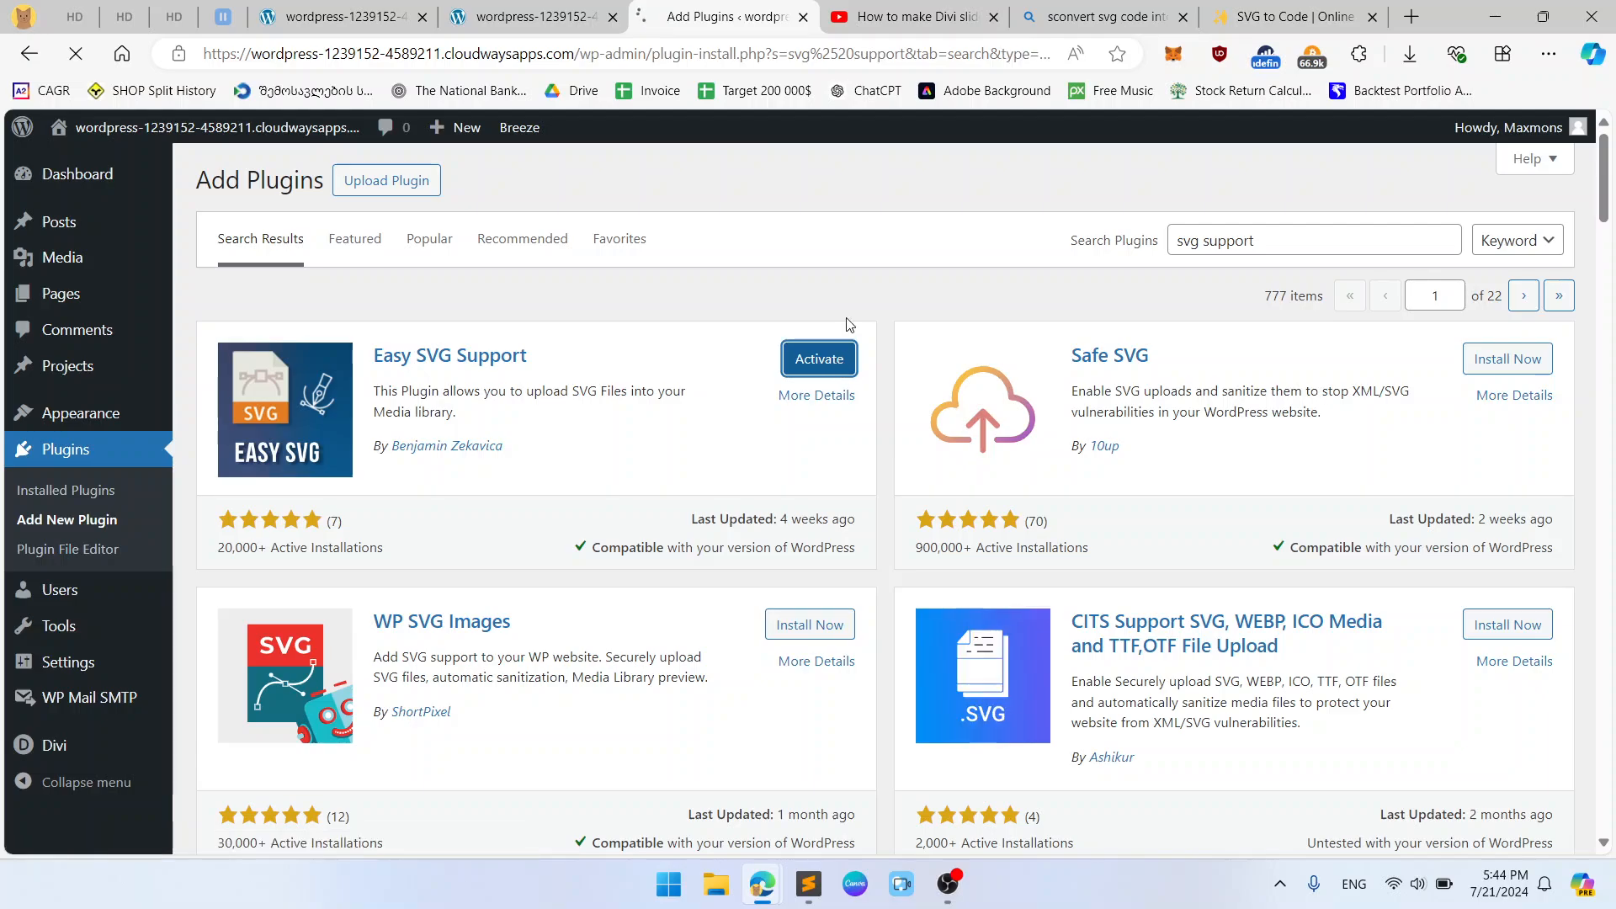
pyautogui.click(556, 13)
pyautogui.click(724, 7)
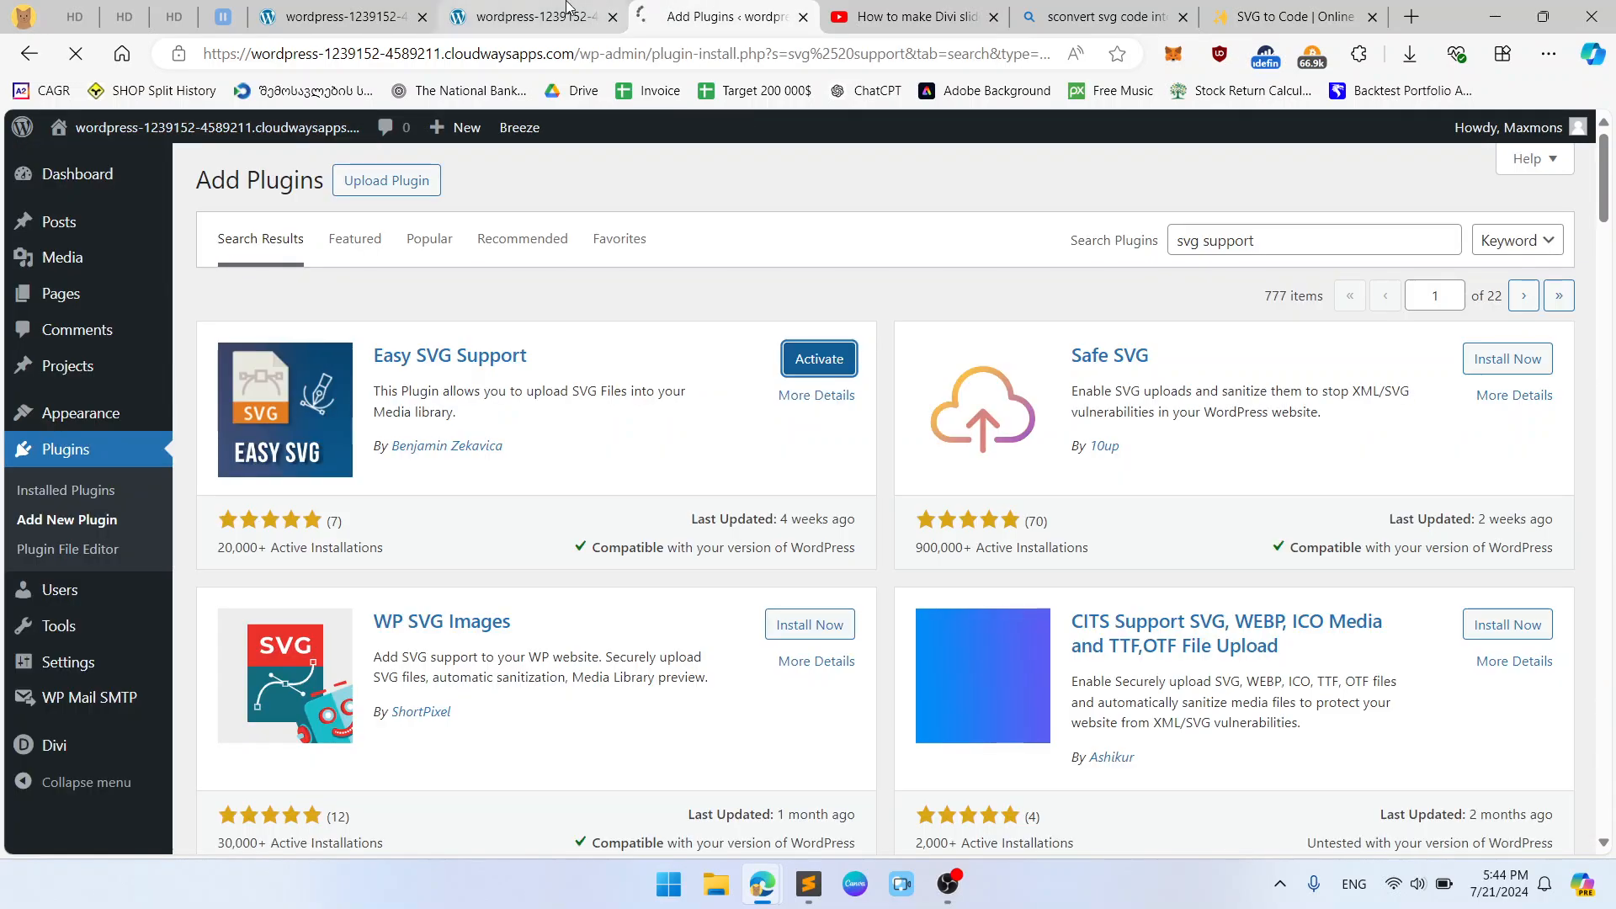
pyautogui.click(567, 9)
pyautogui.click(715, 9)
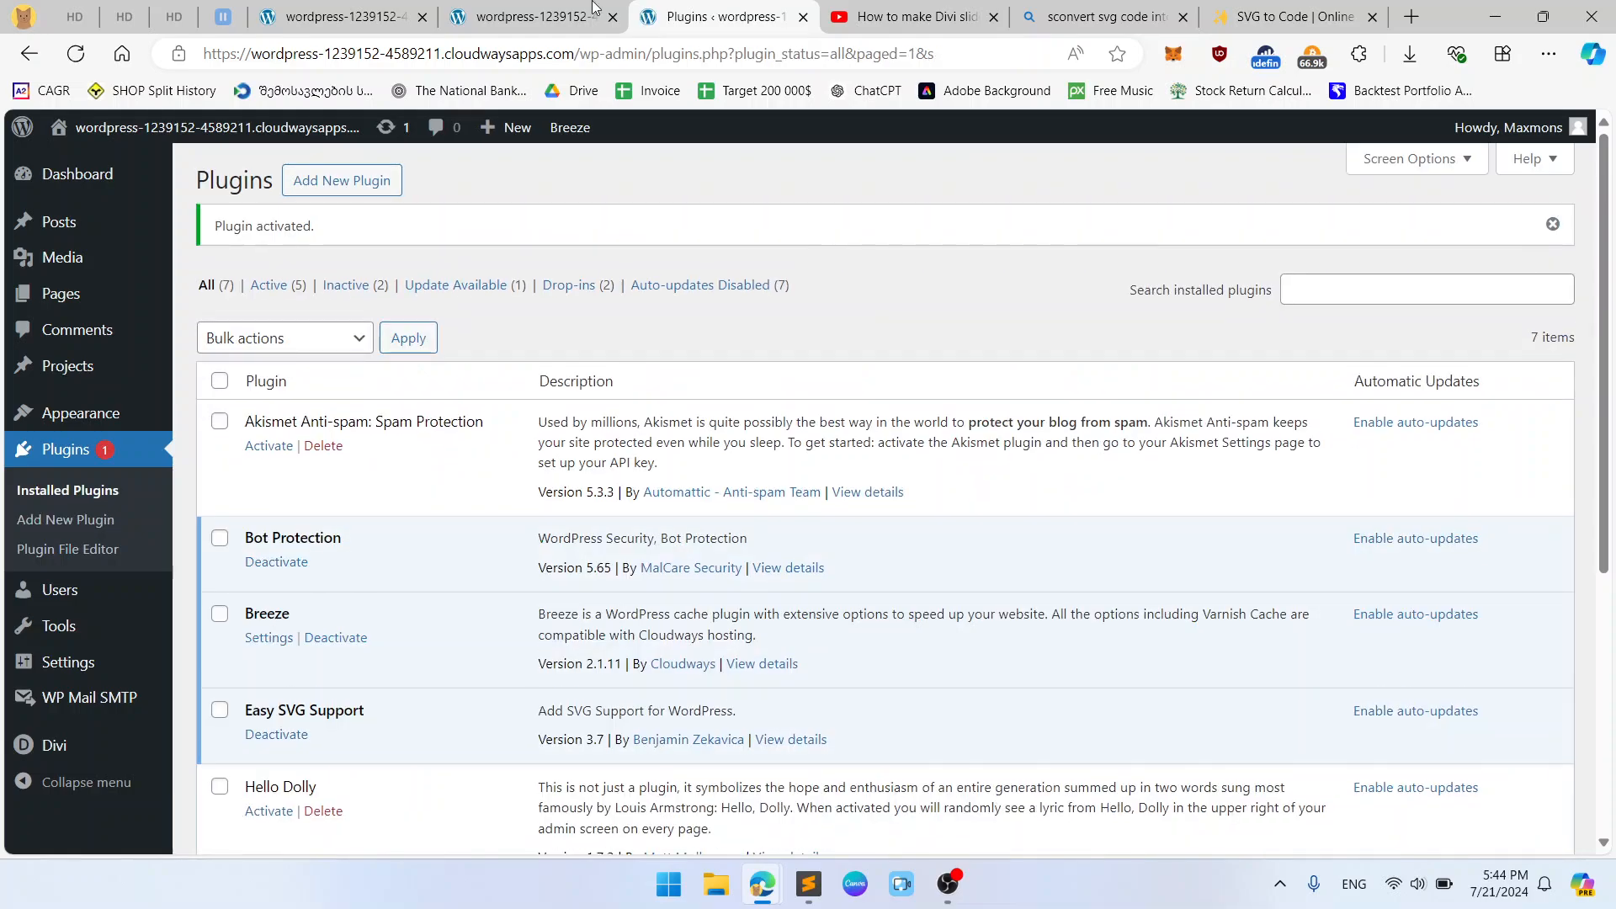
# Return to the home page's Visual Builder and reload it so the SVG support takes effect.
pyautogui.click(530, 16)
pyautogui.click(76, 56)
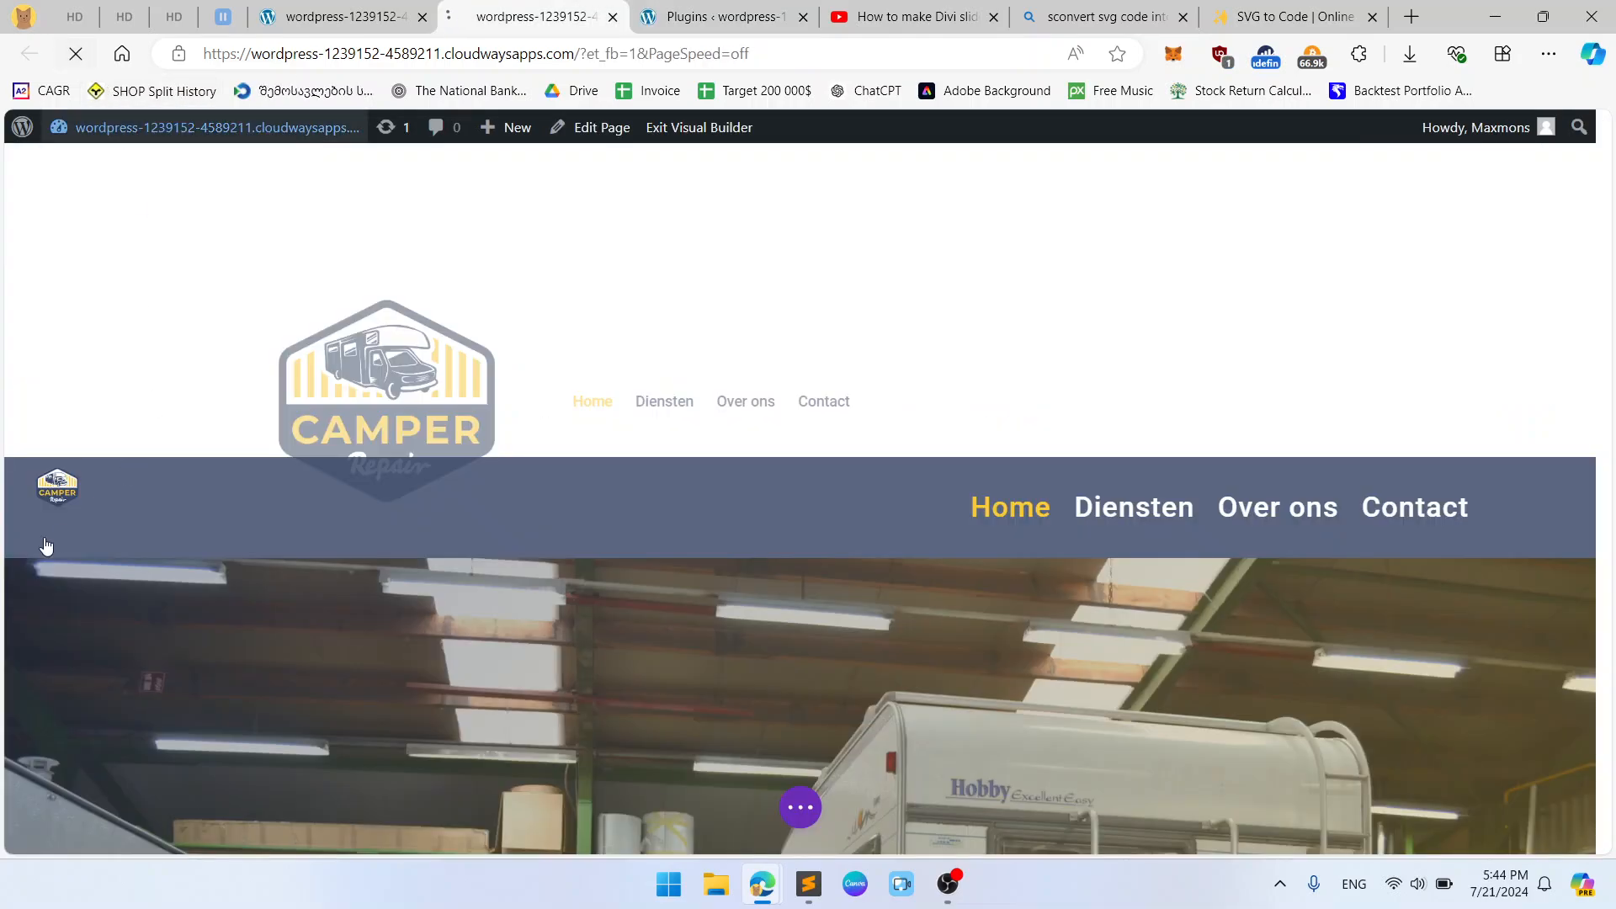
pyautogui.click(892, 170)
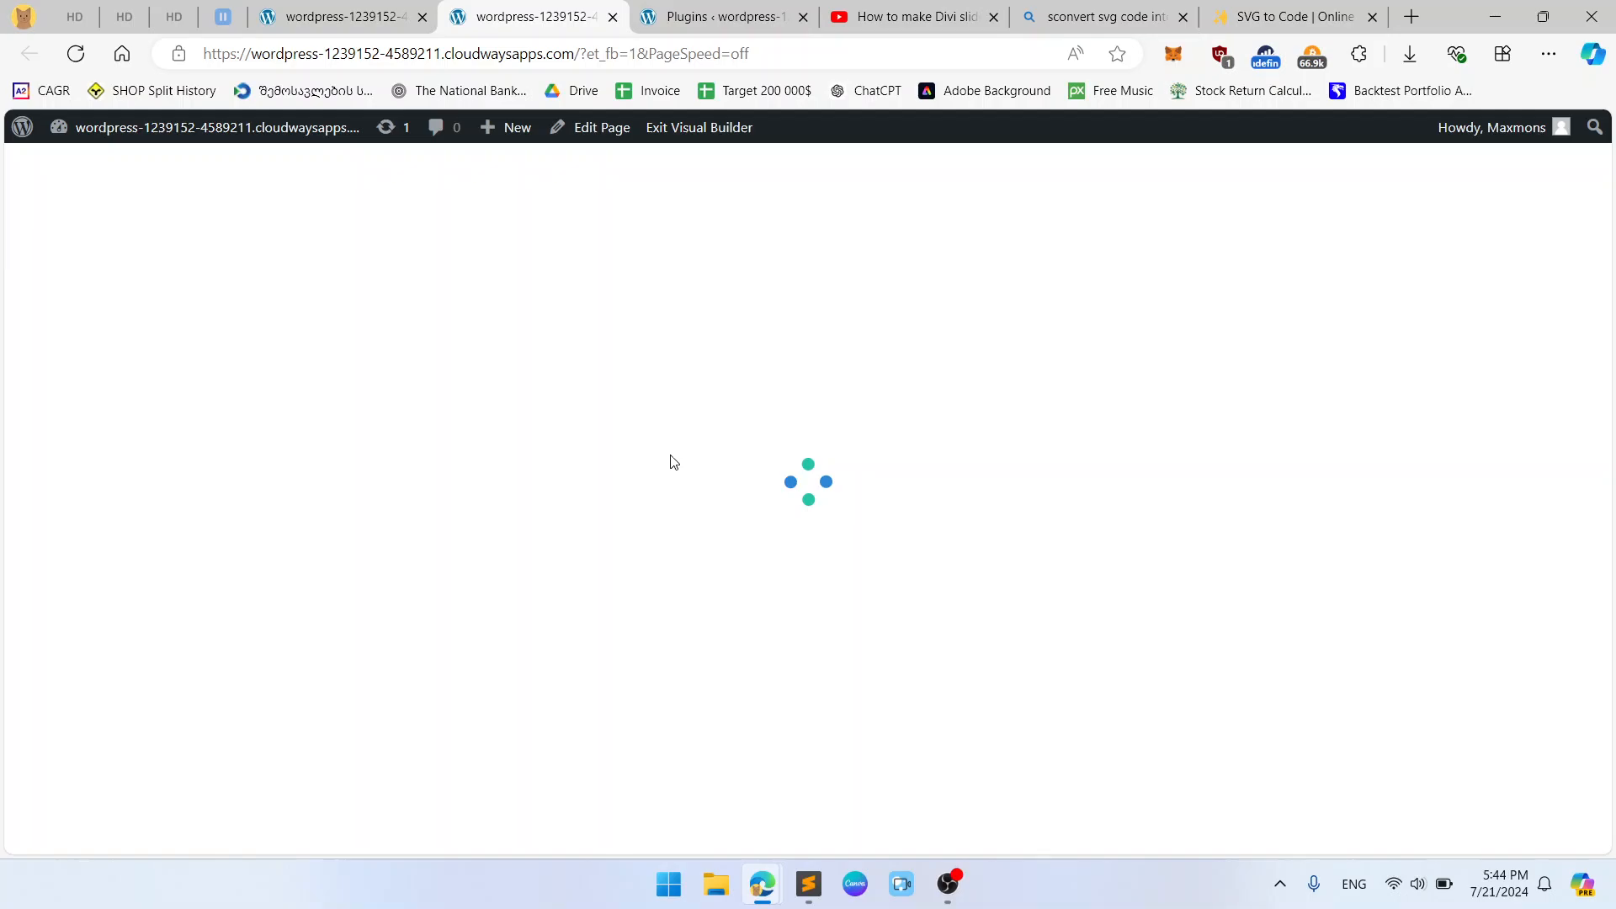
pyautogui.click(409, 23)
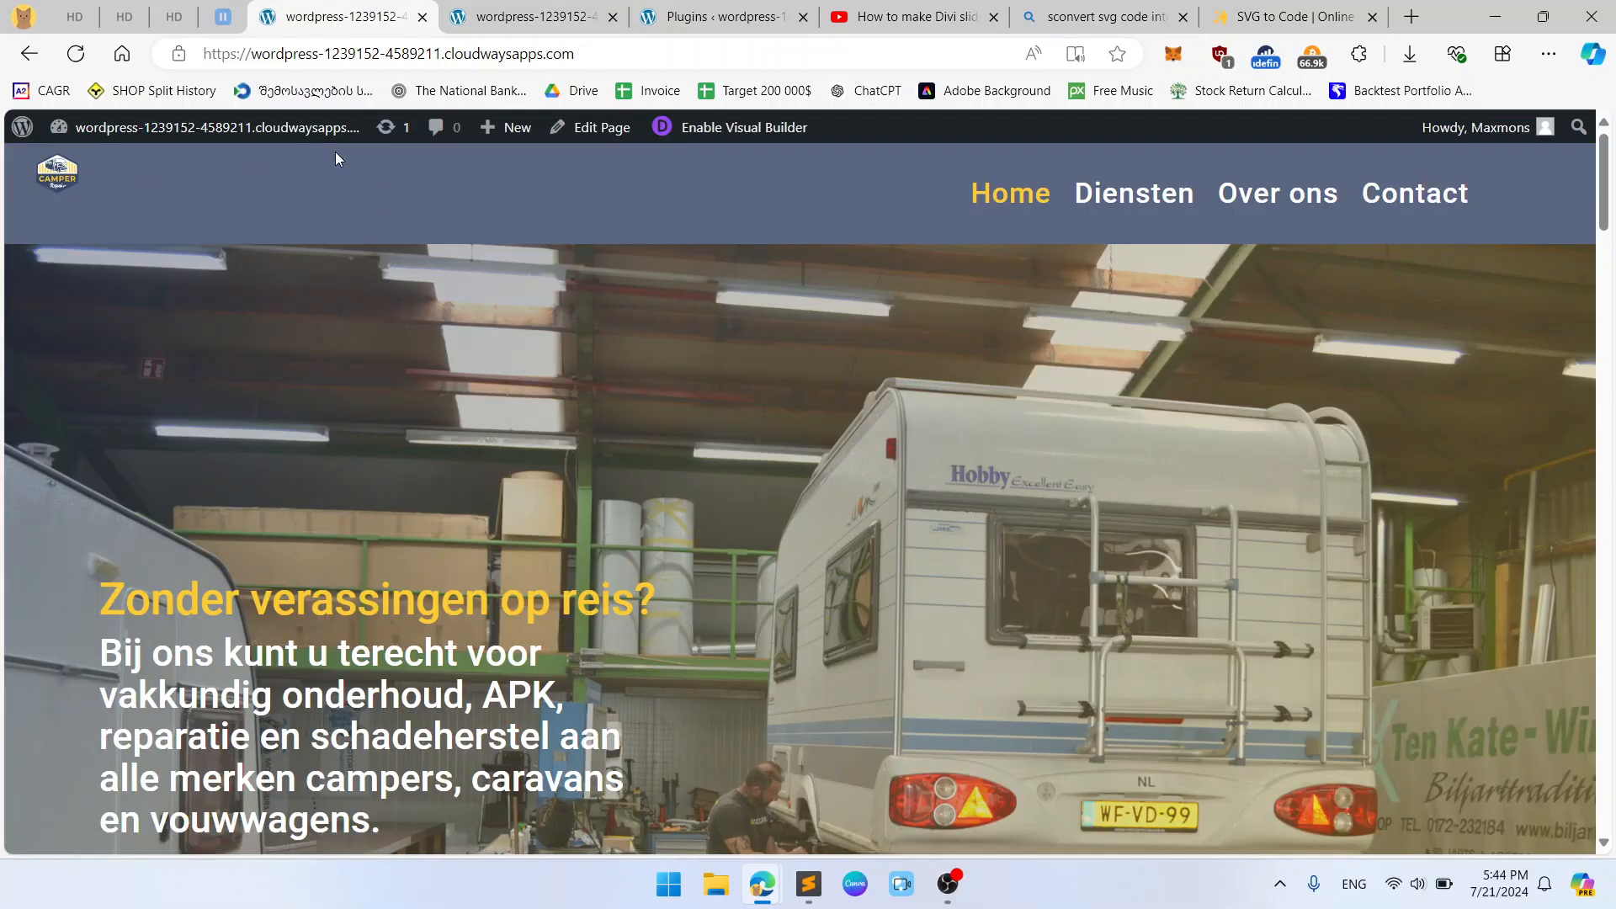
pyautogui.click(536, 9)
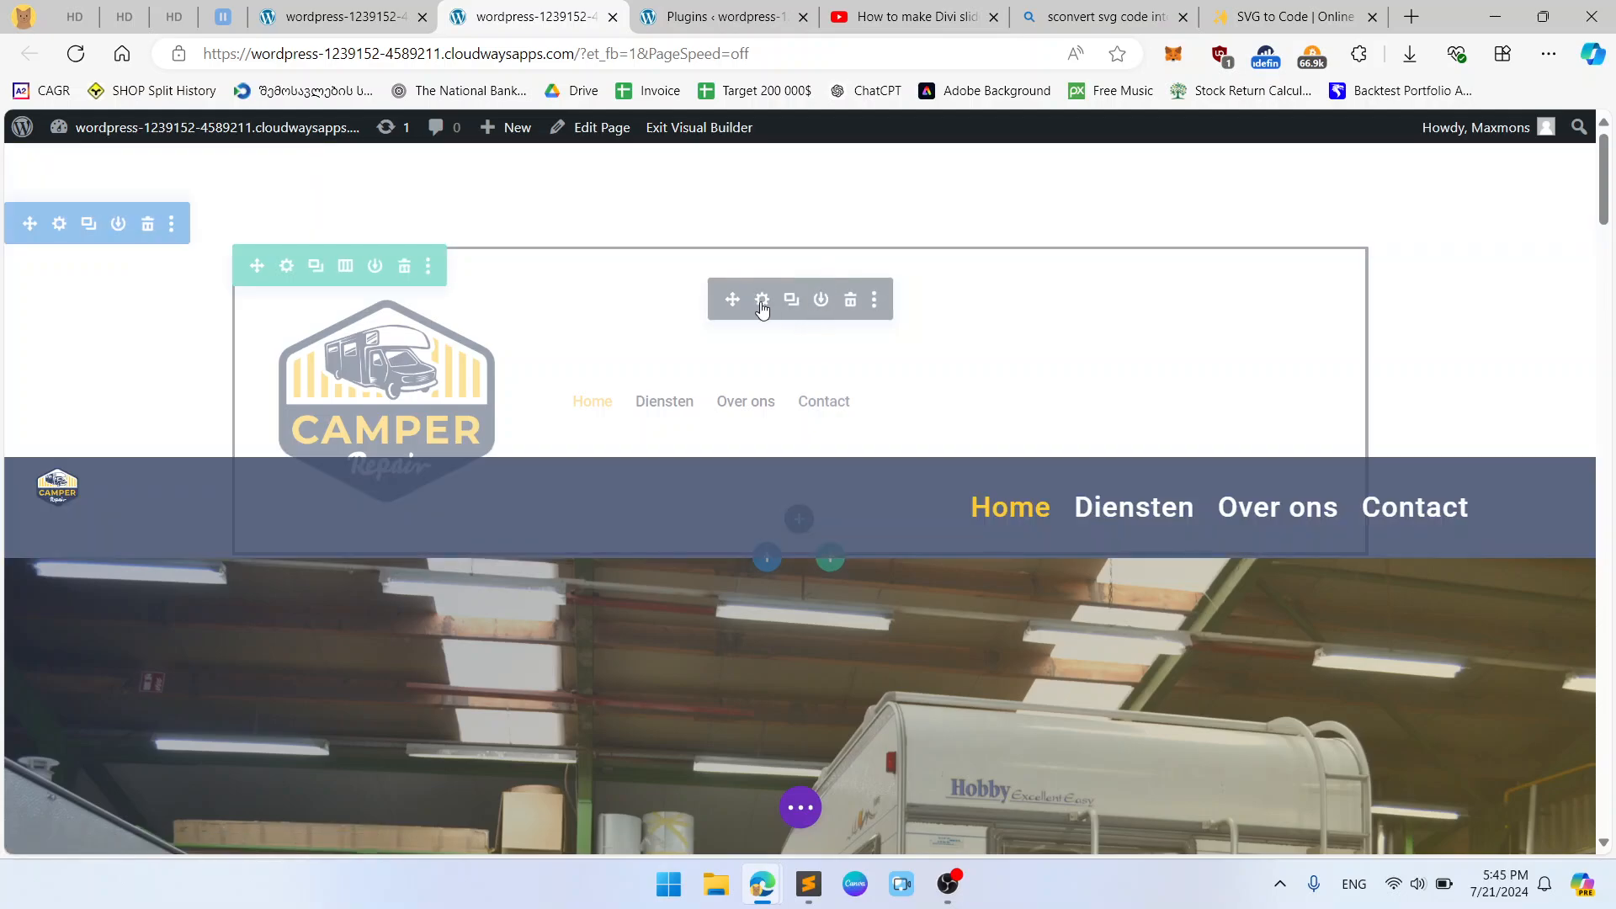
# Open the logo image chooser of the upper menu module and upload the downloaded image.svg to the media library.
pyautogui.click(762, 301)
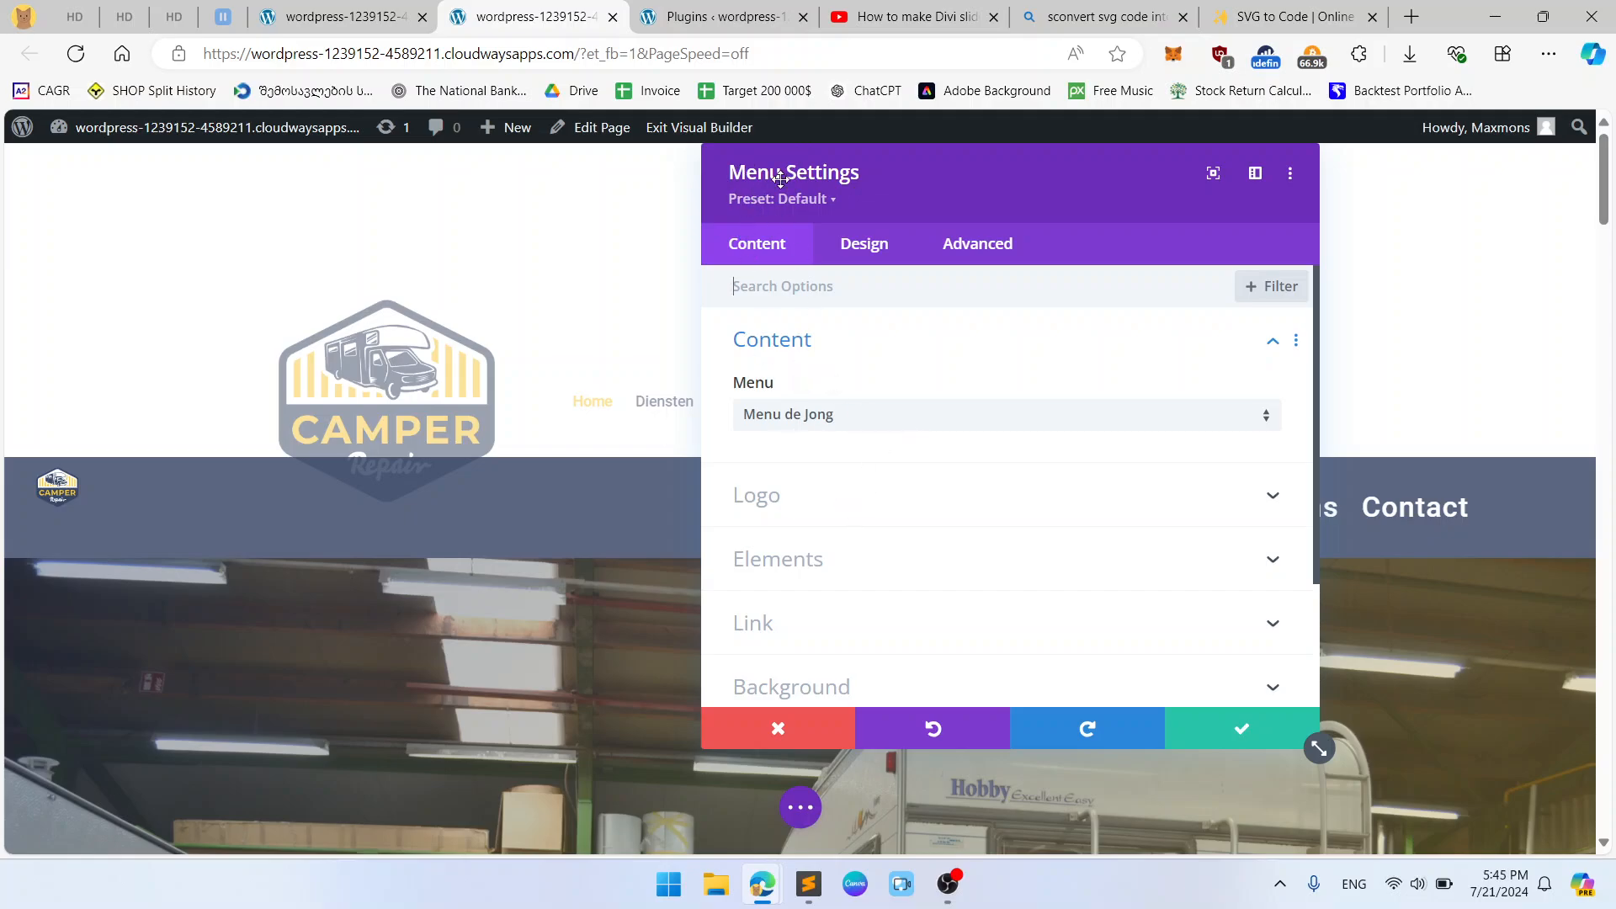
pyautogui.click(809, 486)
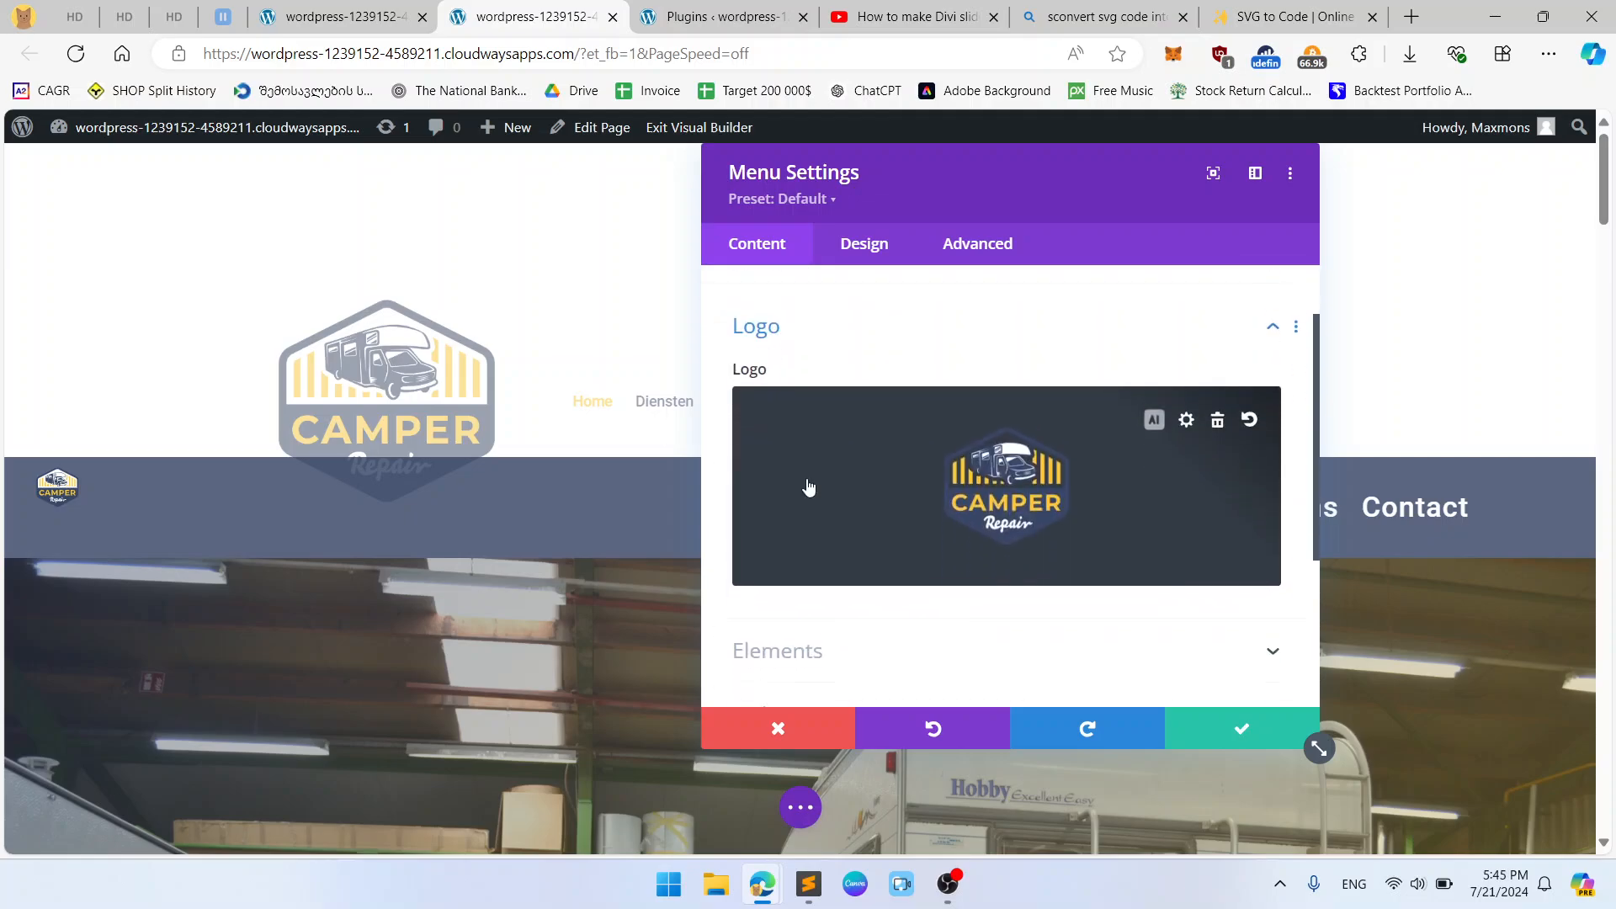
pyautogui.click(985, 487)
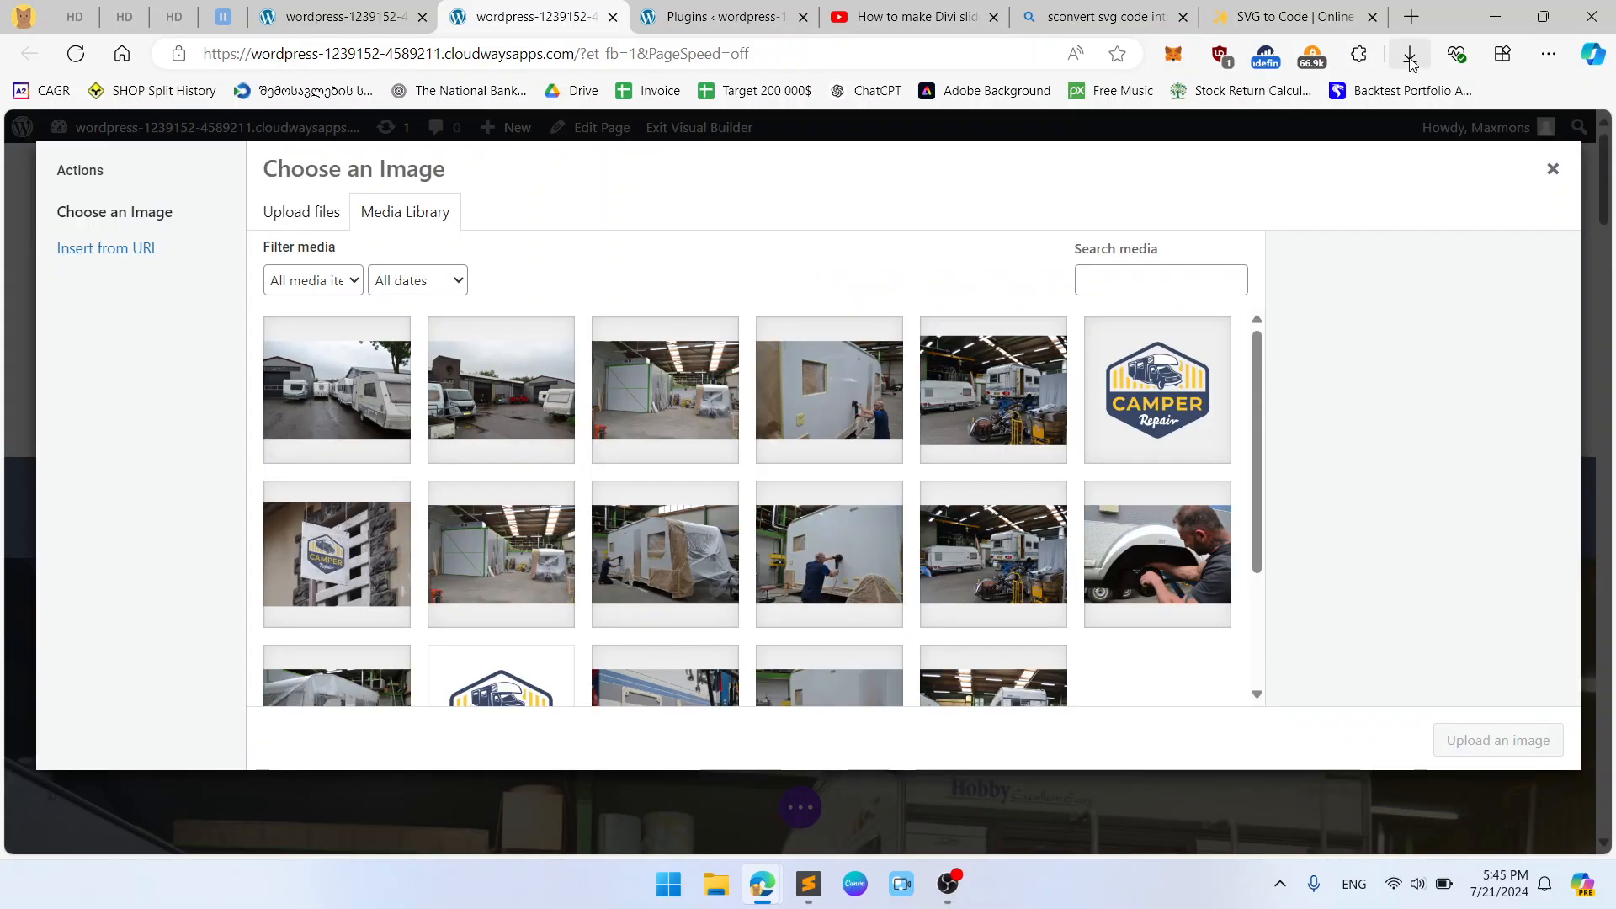
pyautogui.click(1410, 53)
pyautogui.moveTo(1181, 193); pyautogui.dragTo(630, 446)
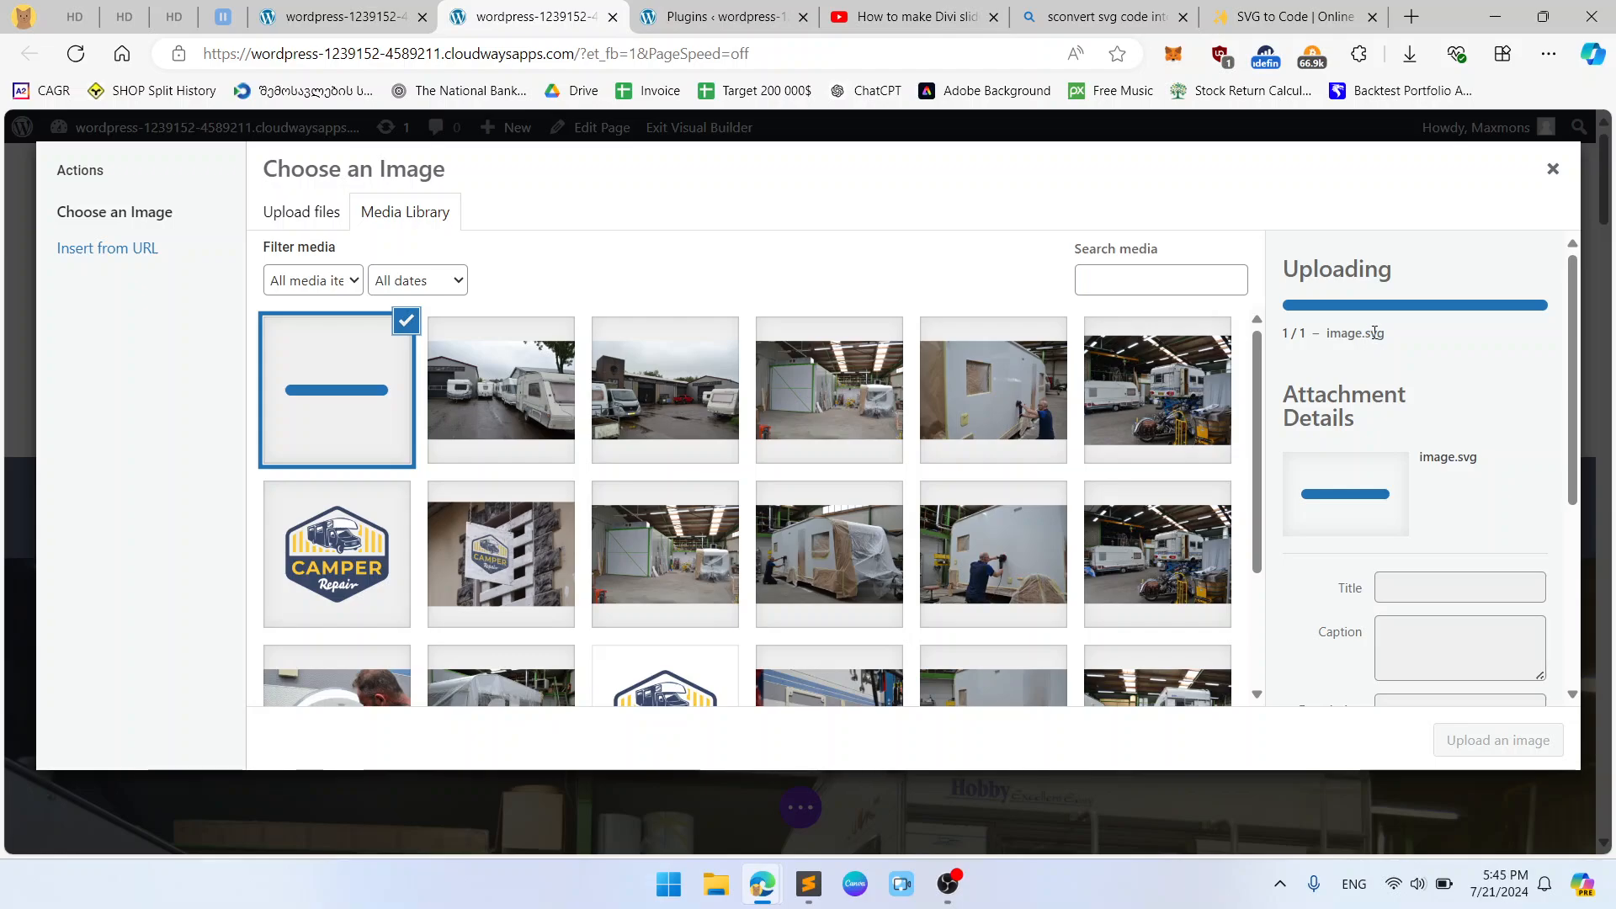
# Use the uploaded image.svg as the upper menu's logo and save the module settings.
pyautogui.scroll(-5, 1372, 335)
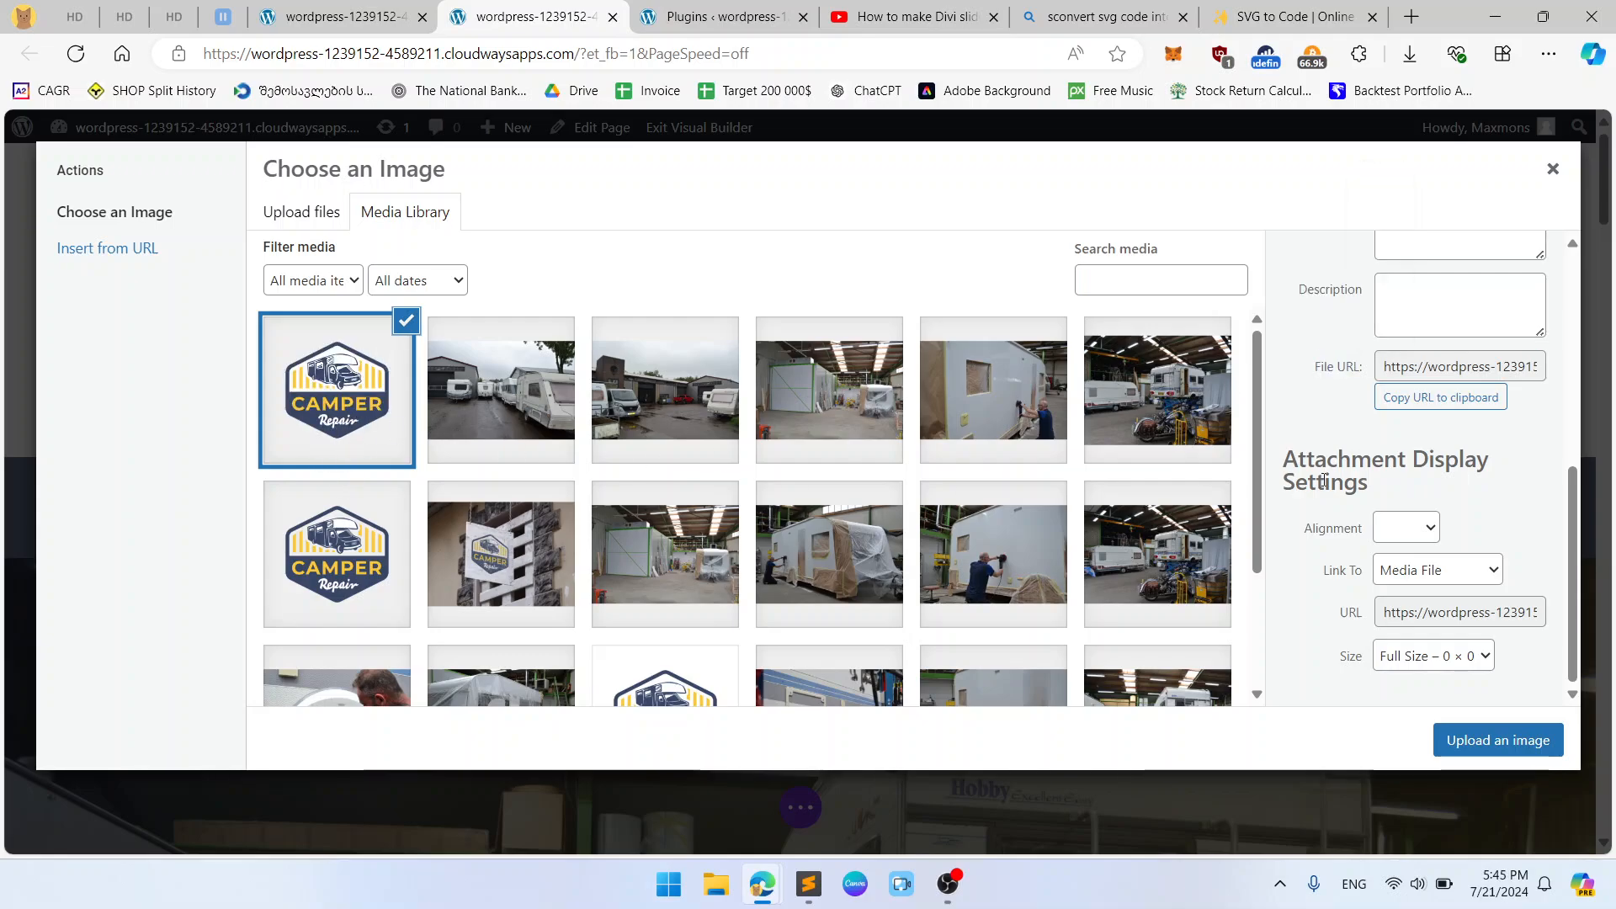
pyautogui.scroll(5, 1364, 480)
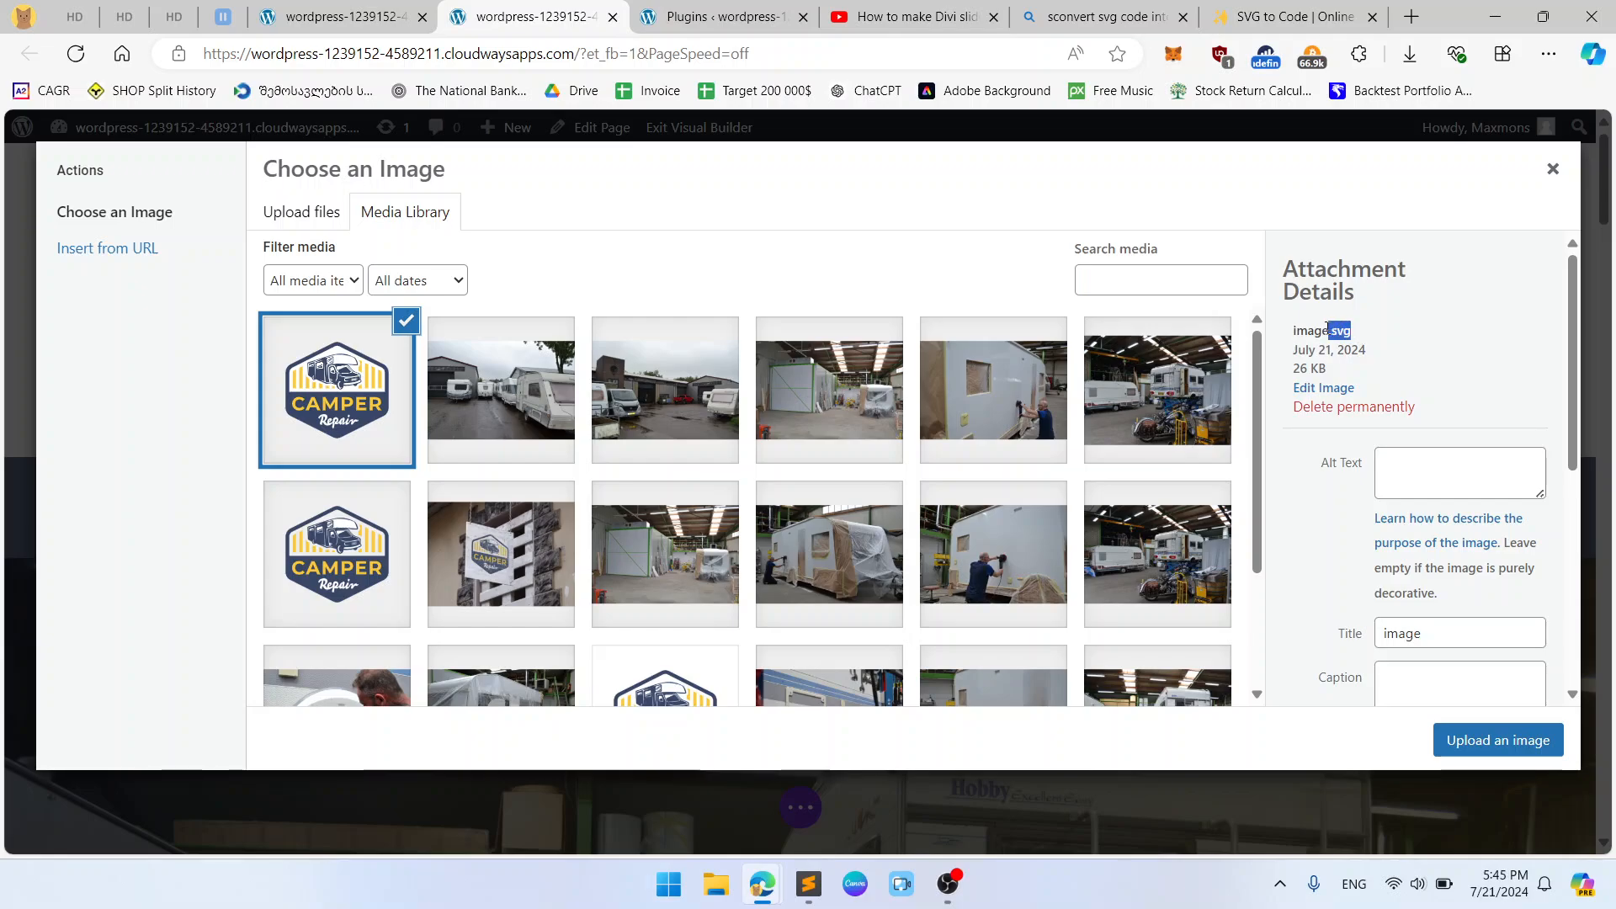
pyautogui.click(1421, 376)
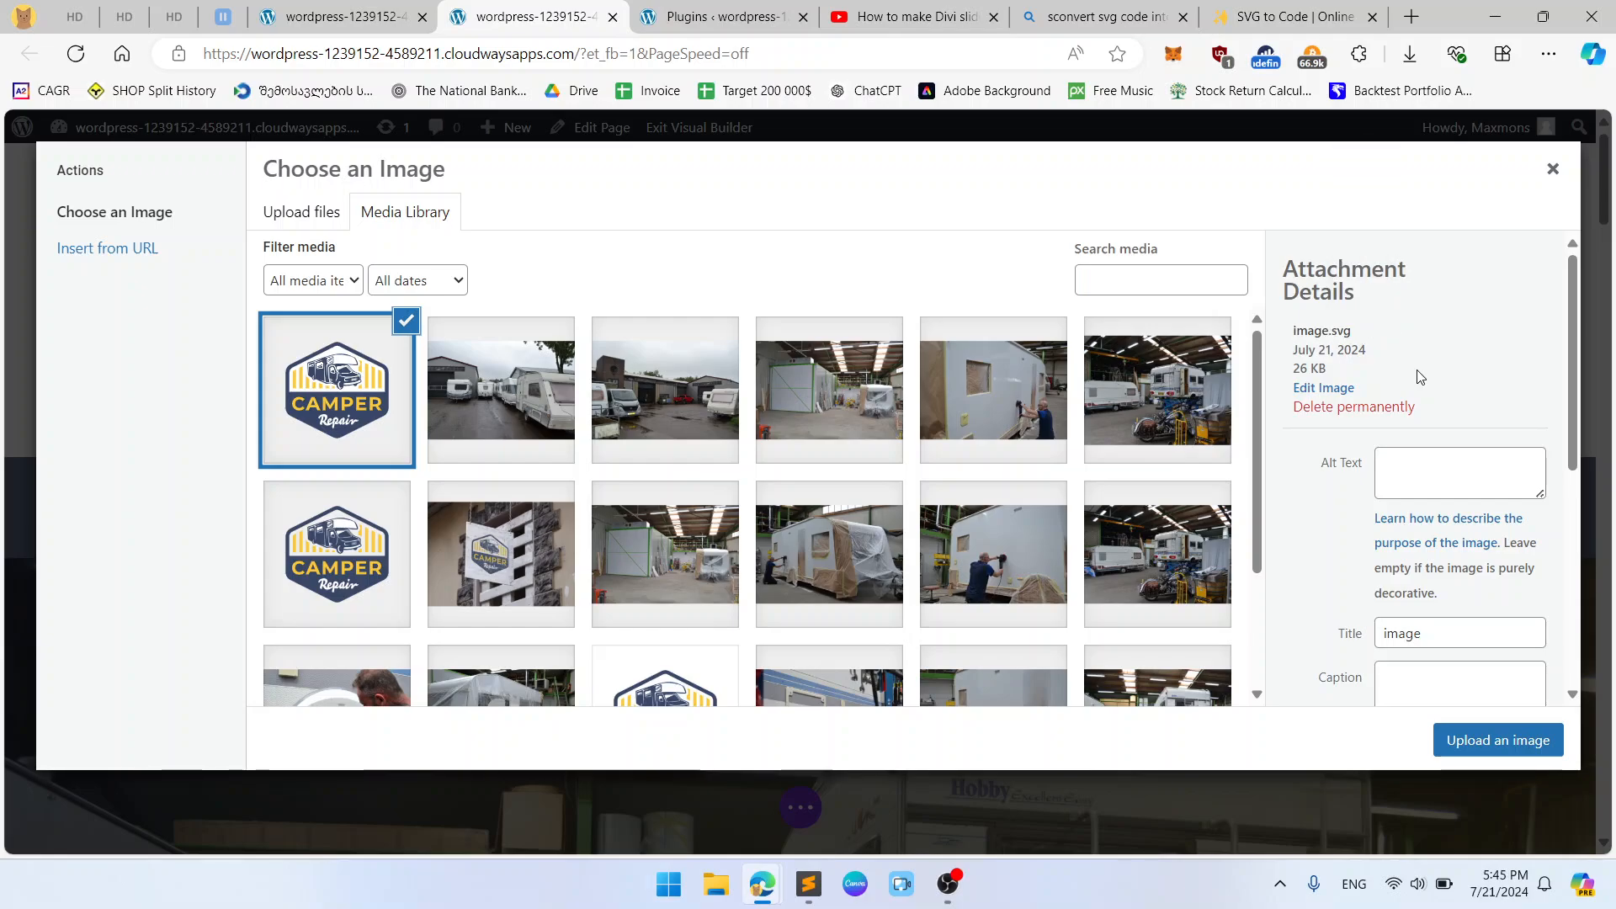
pyautogui.click(1511, 743)
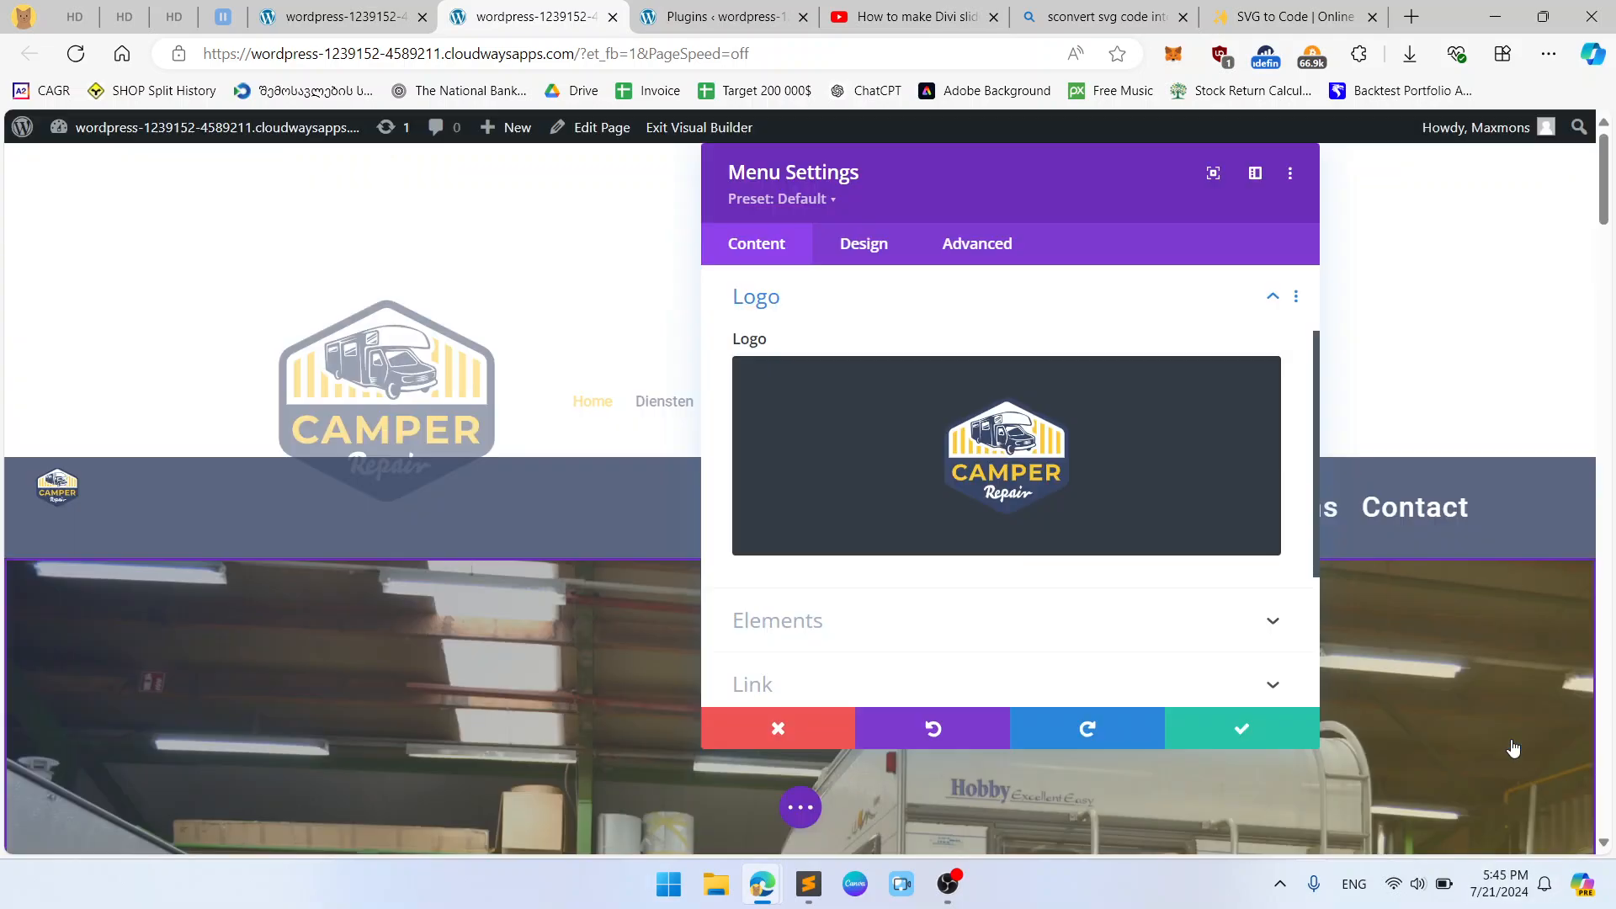
pyautogui.click(1247, 730)
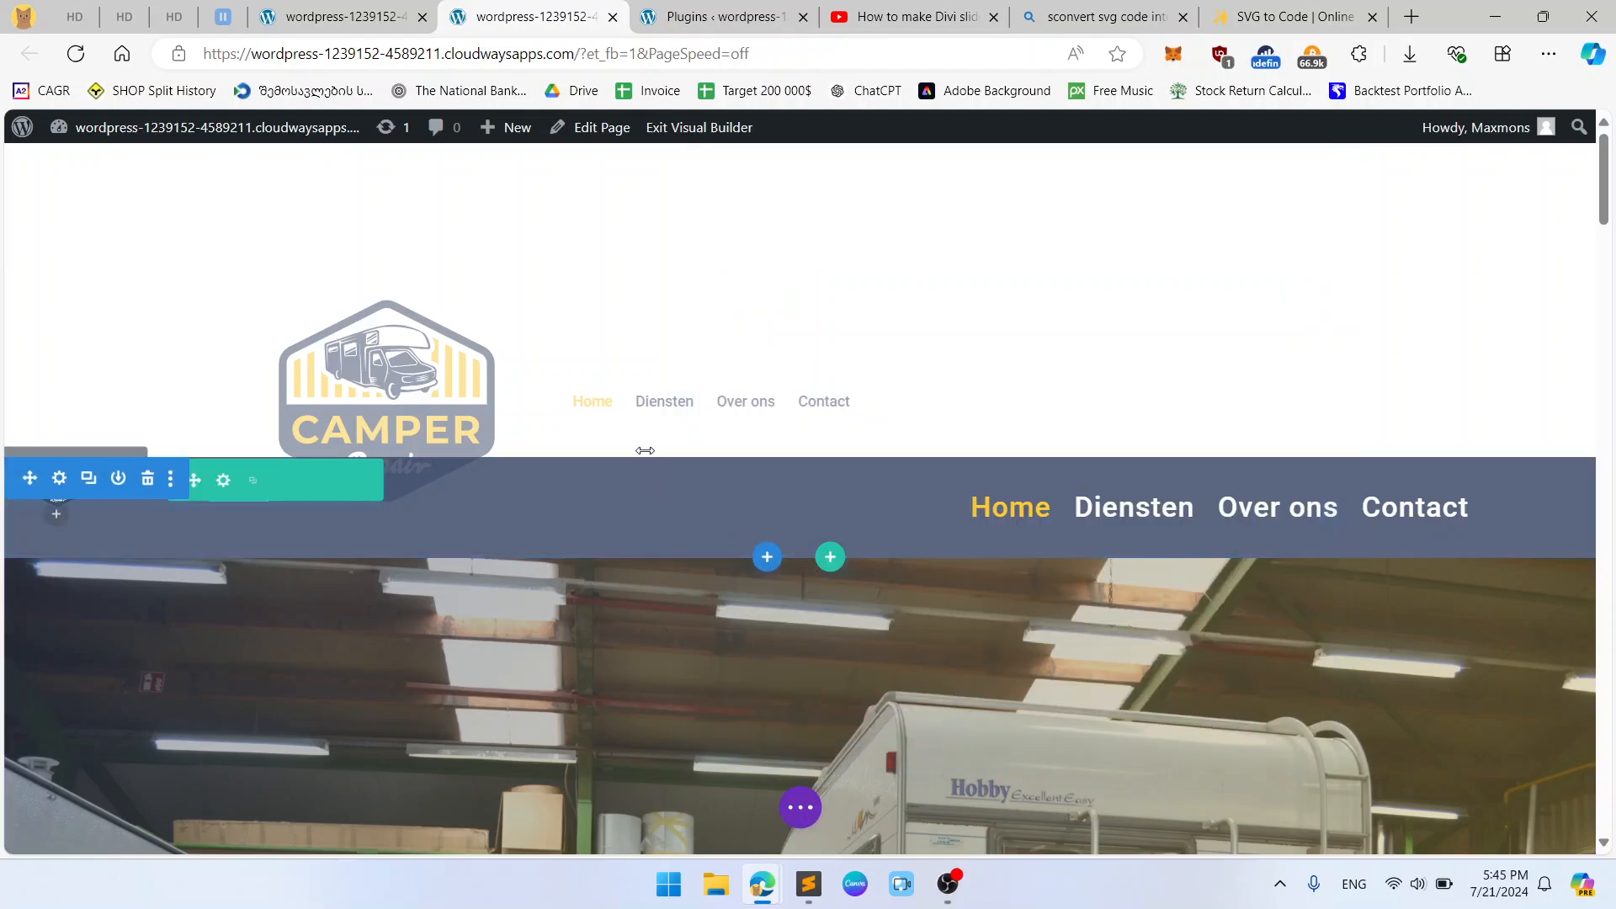
pyautogui.click(762, 302)
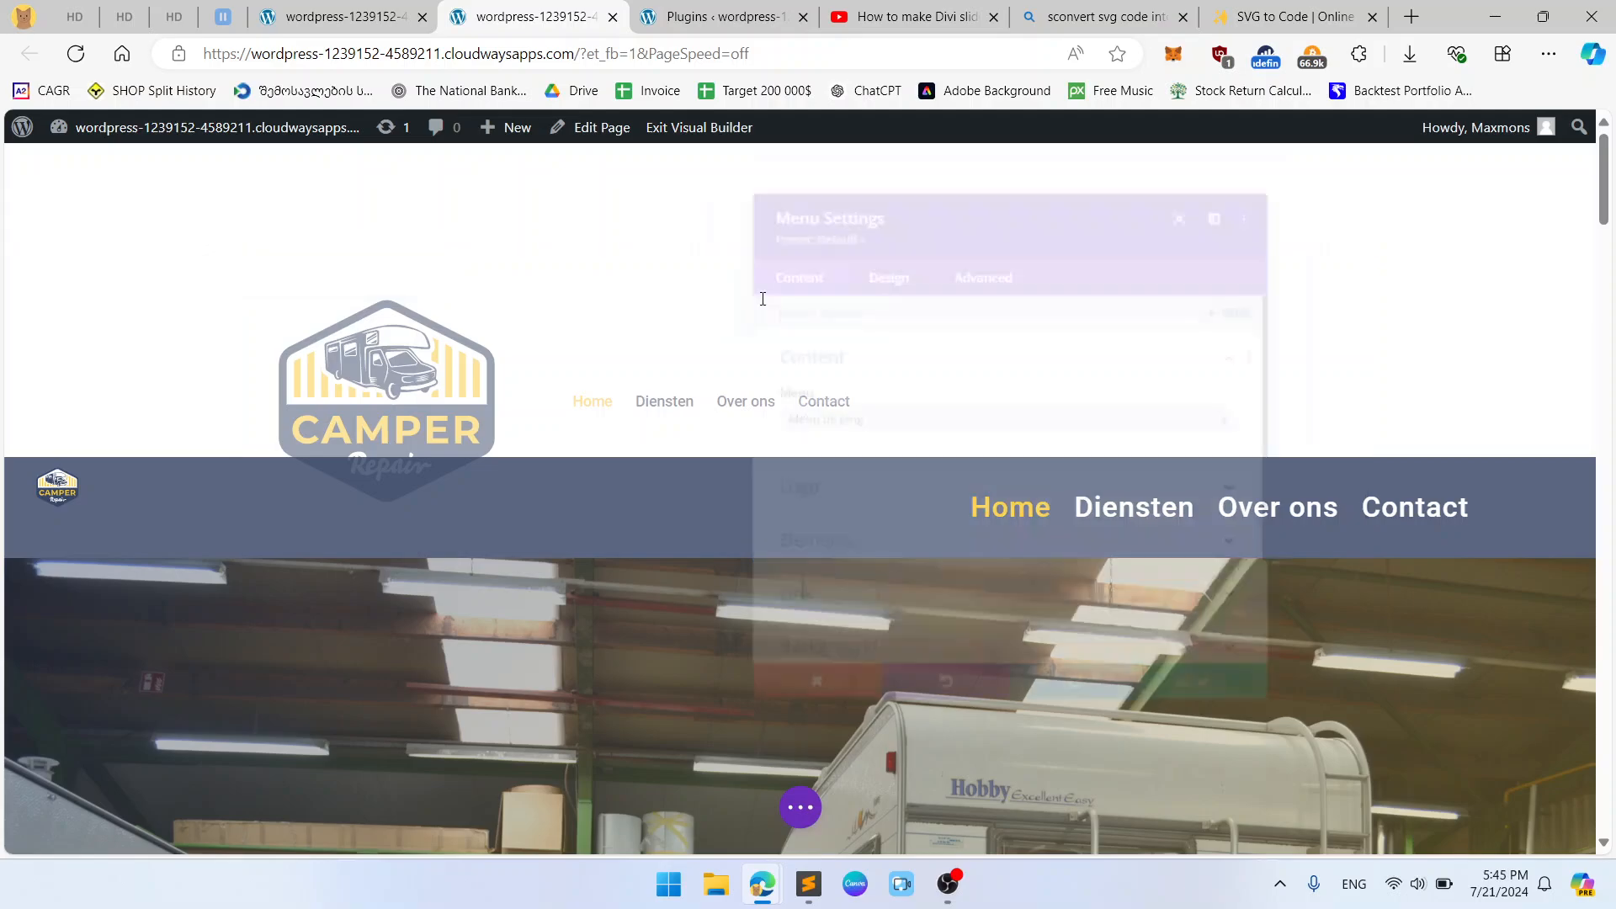
pyautogui.click(818, 727)
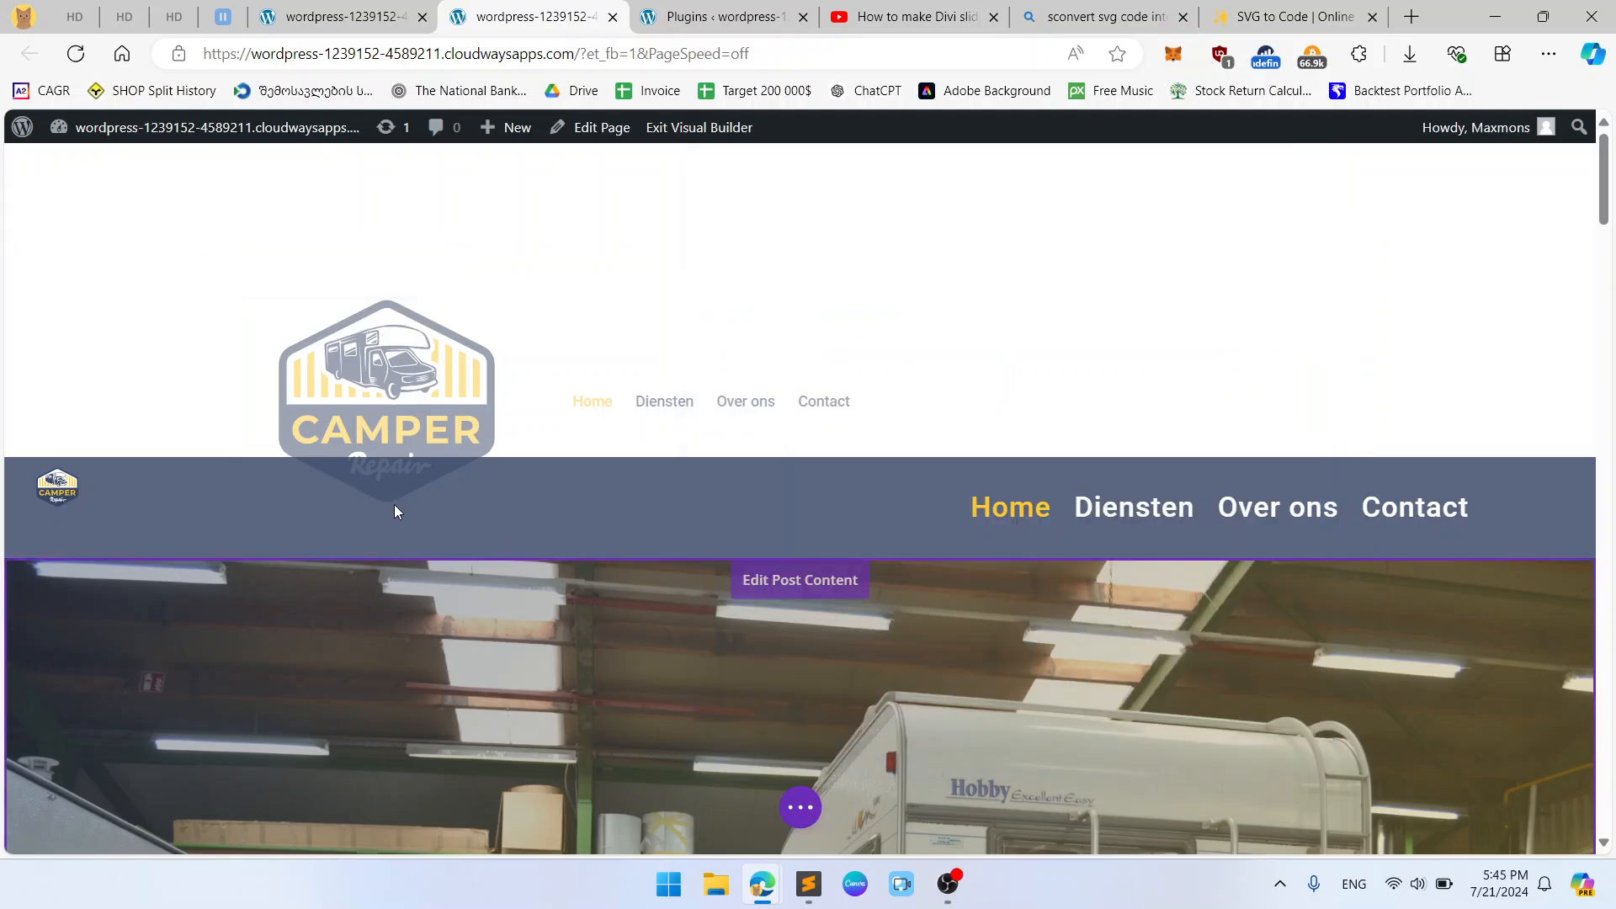
pyautogui.moveTo(686, 318)
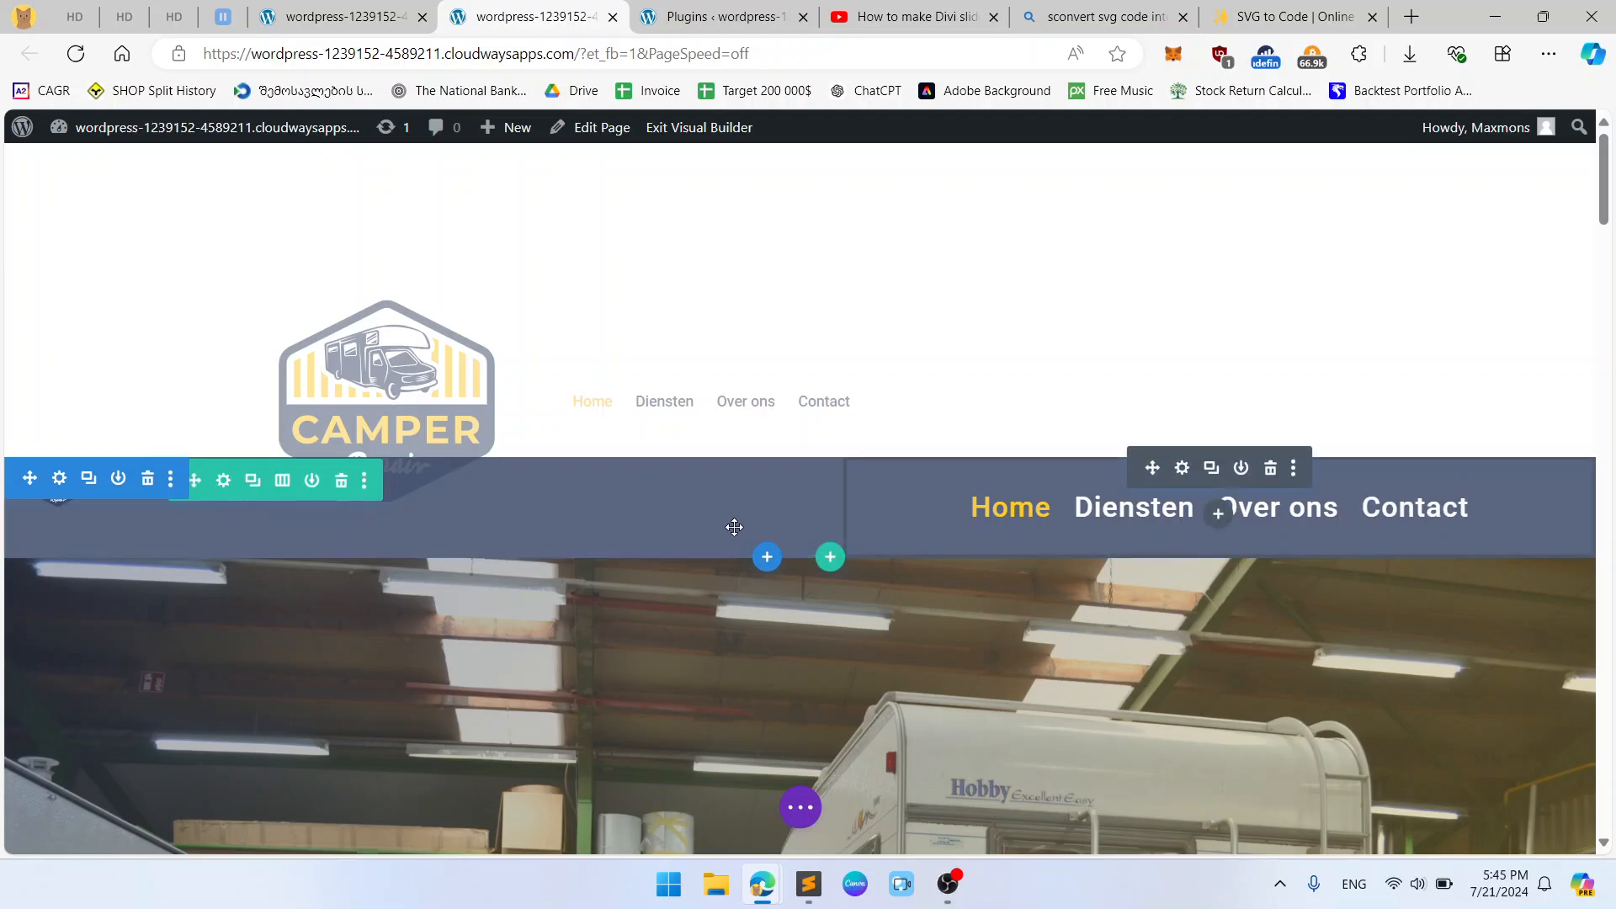
pyautogui.click(1180, 472)
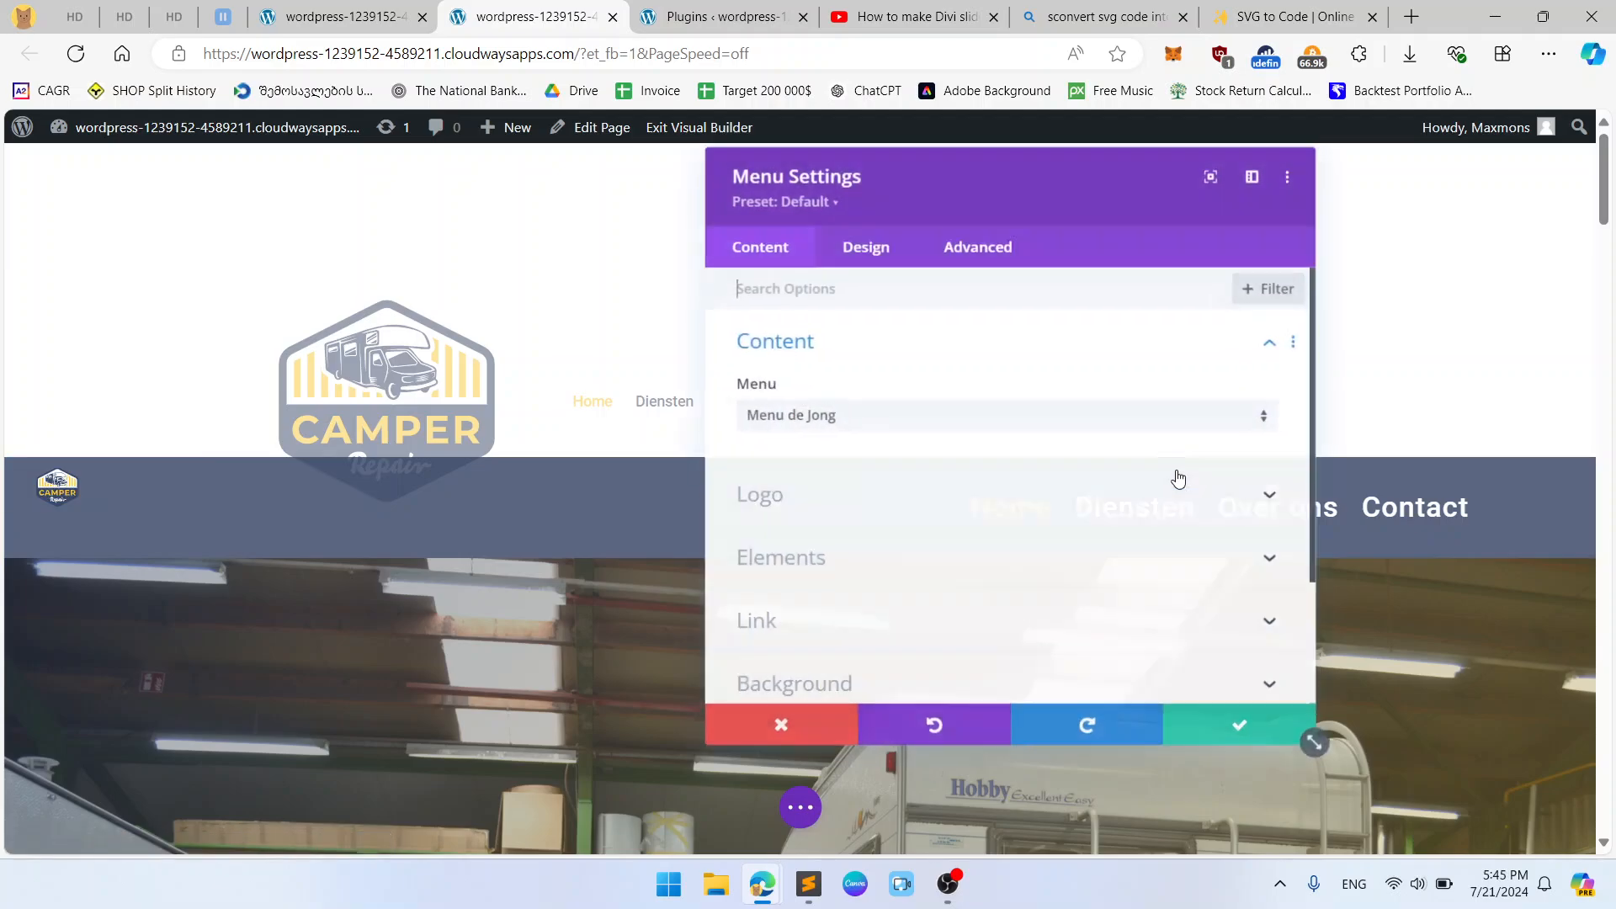
pyautogui.click(768, 723)
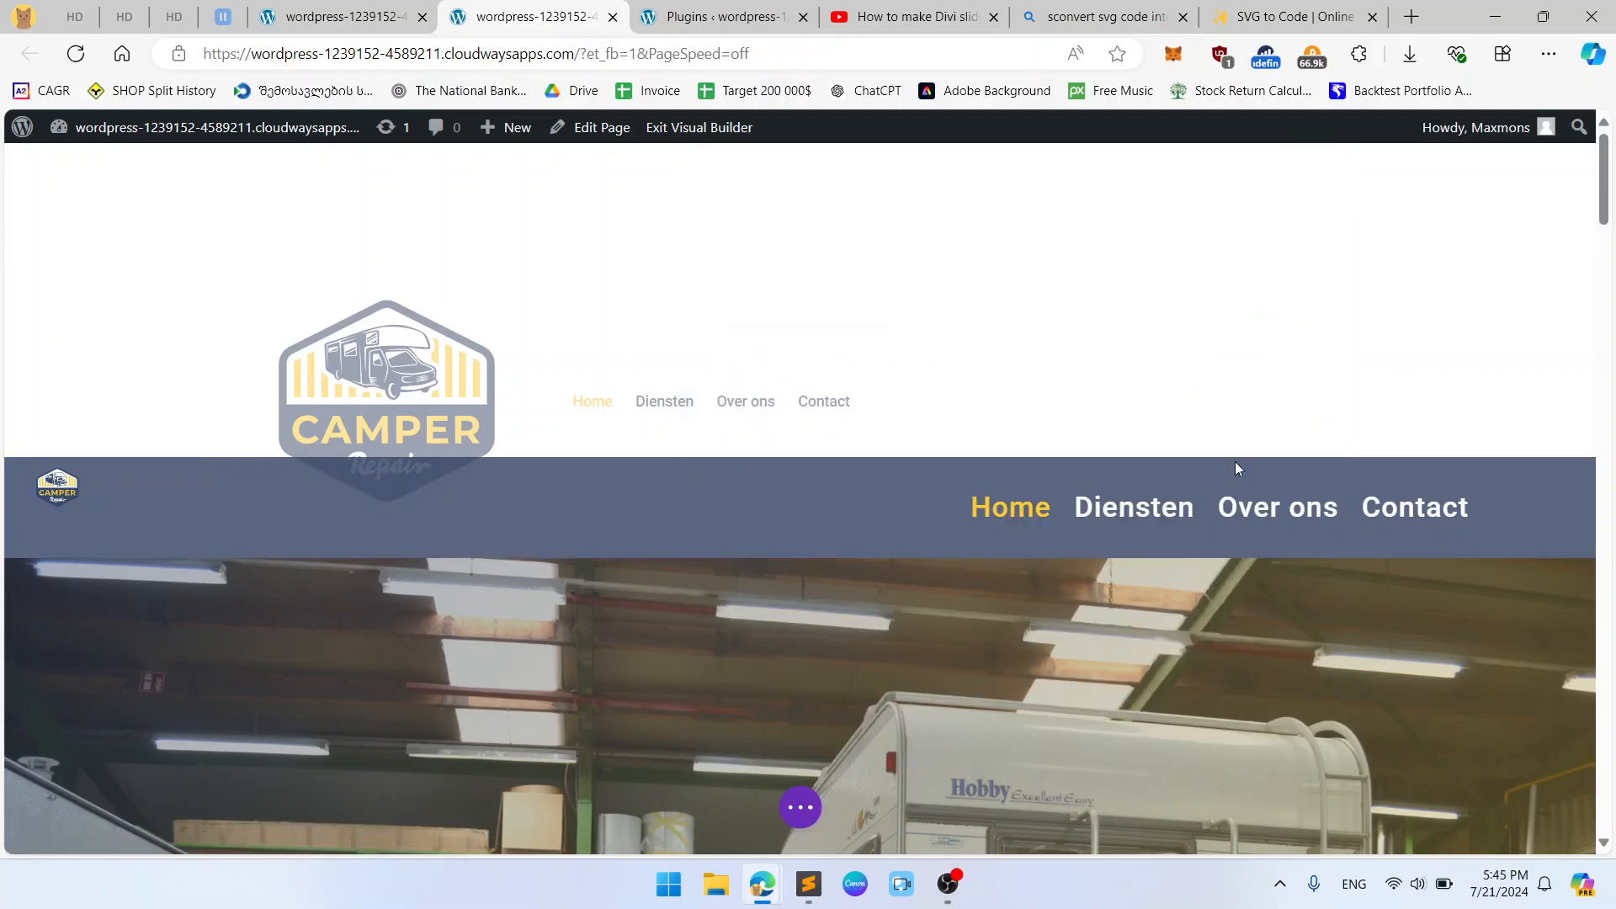
# Copy the module styles of the menu in the blue header bar and paste them onto the upper menu module.
pyautogui.rightClick(1183, 513)
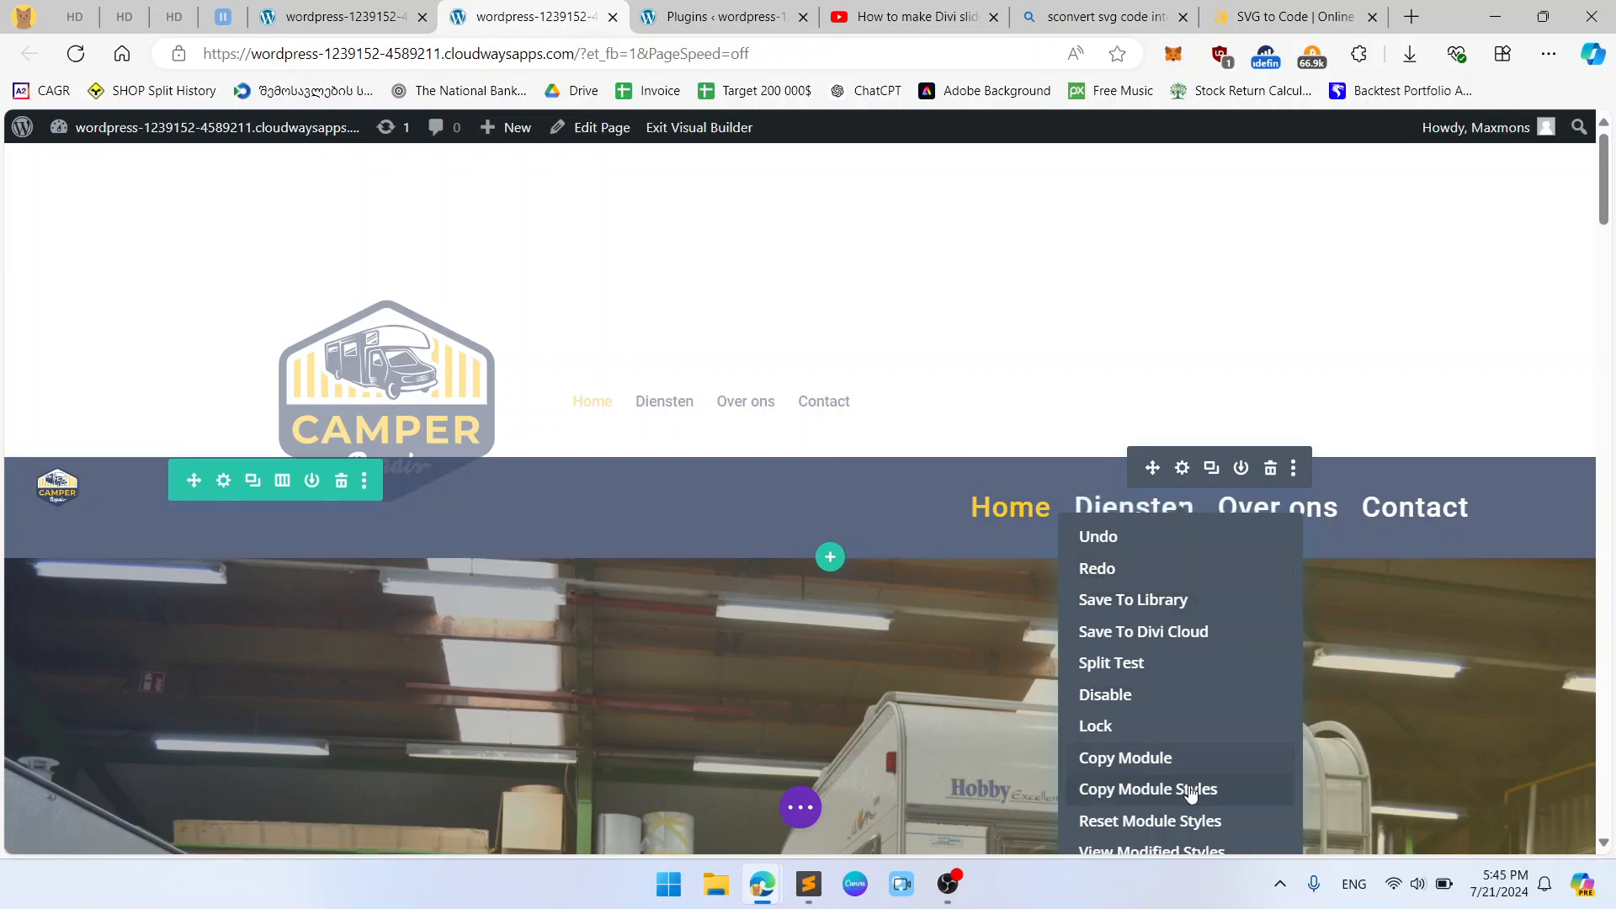
pyautogui.click(1128, 791)
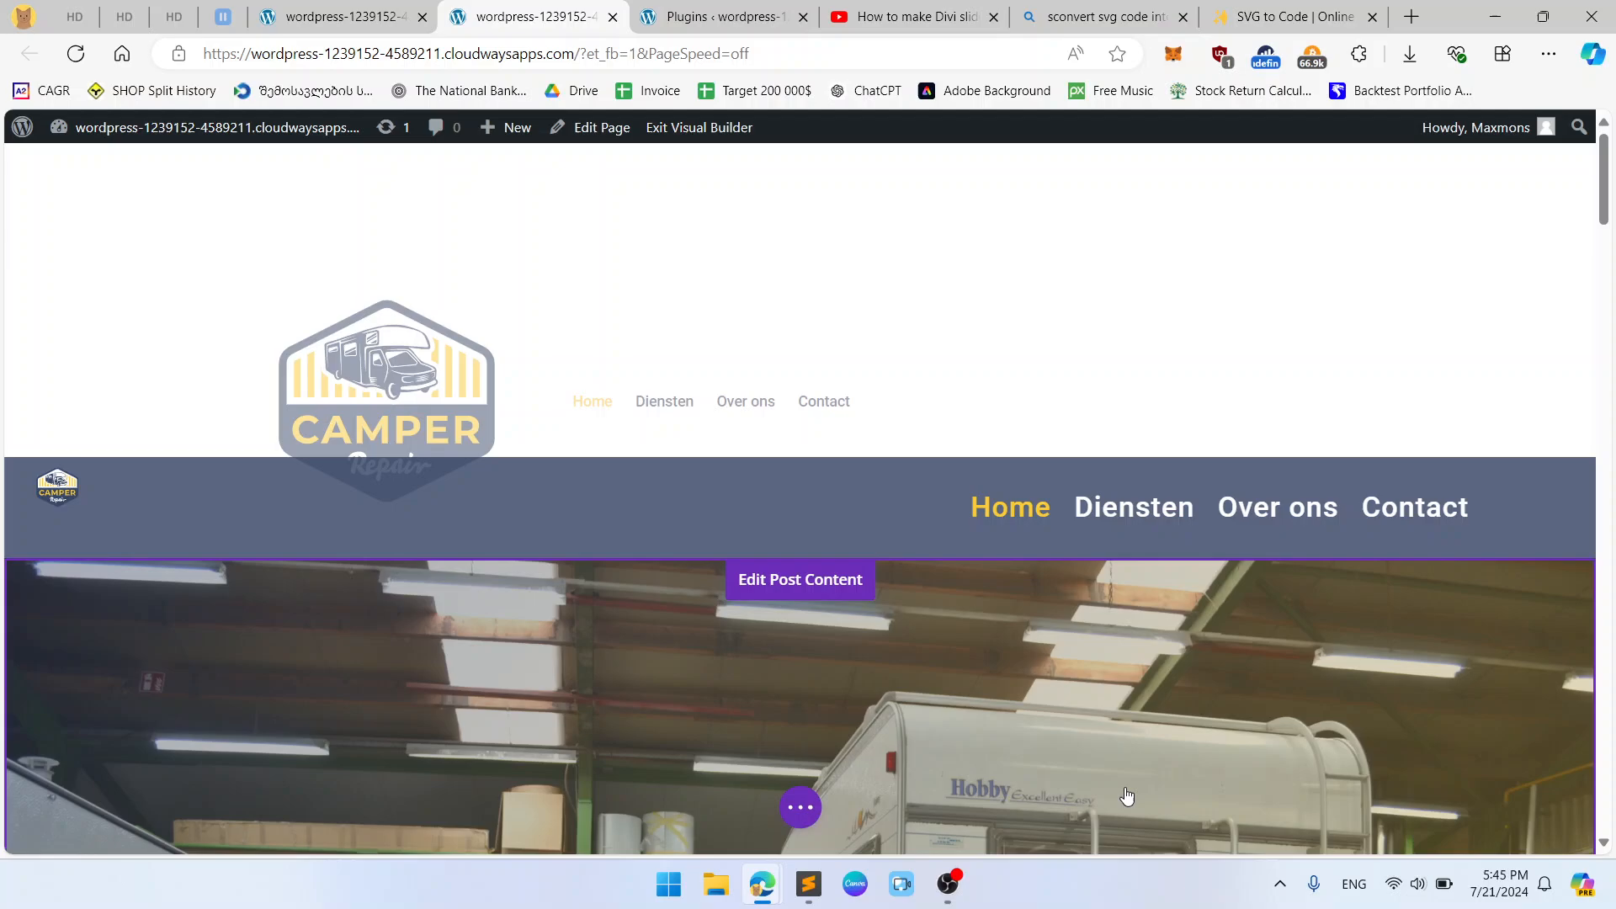
pyautogui.rightClick(712, 404)
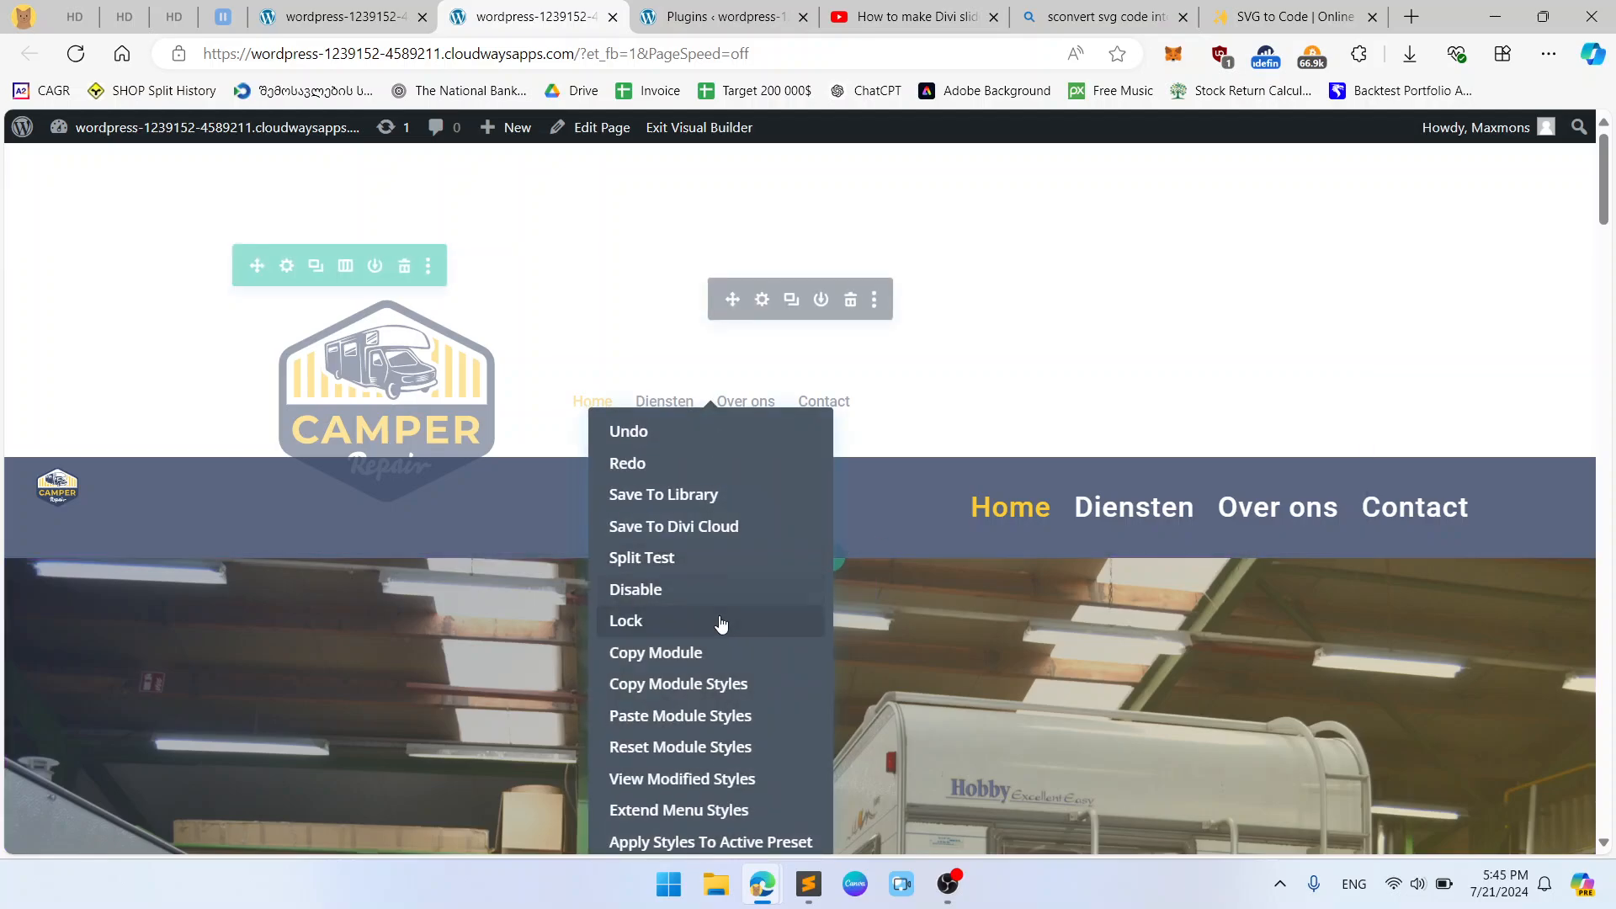
pyautogui.click(727, 716)
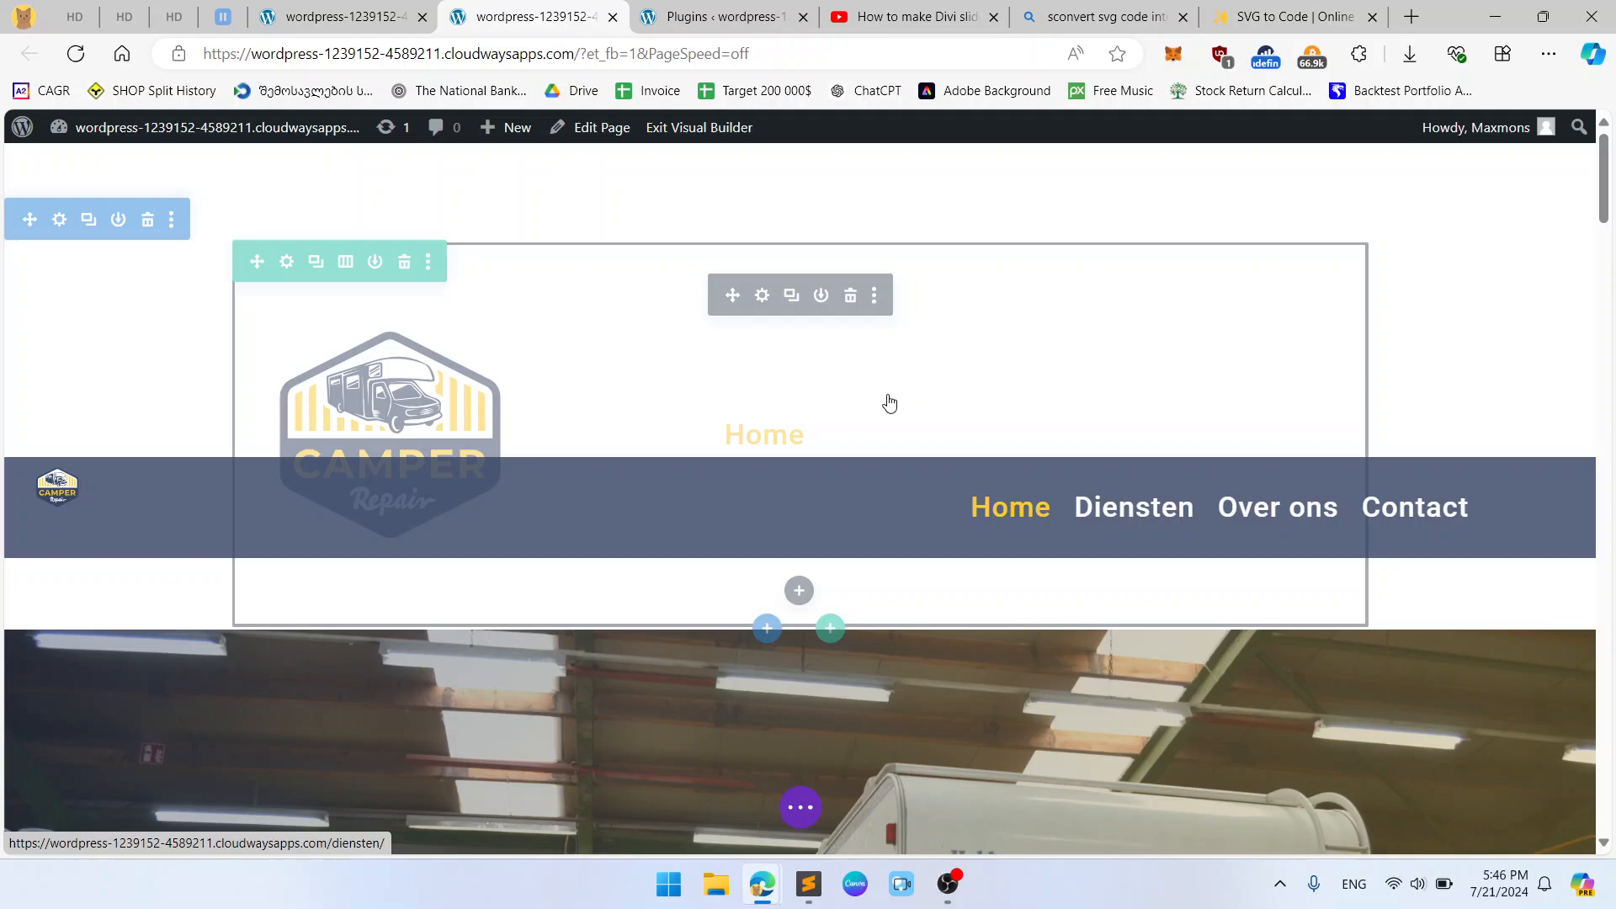
pyautogui.moveTo(55, 537)
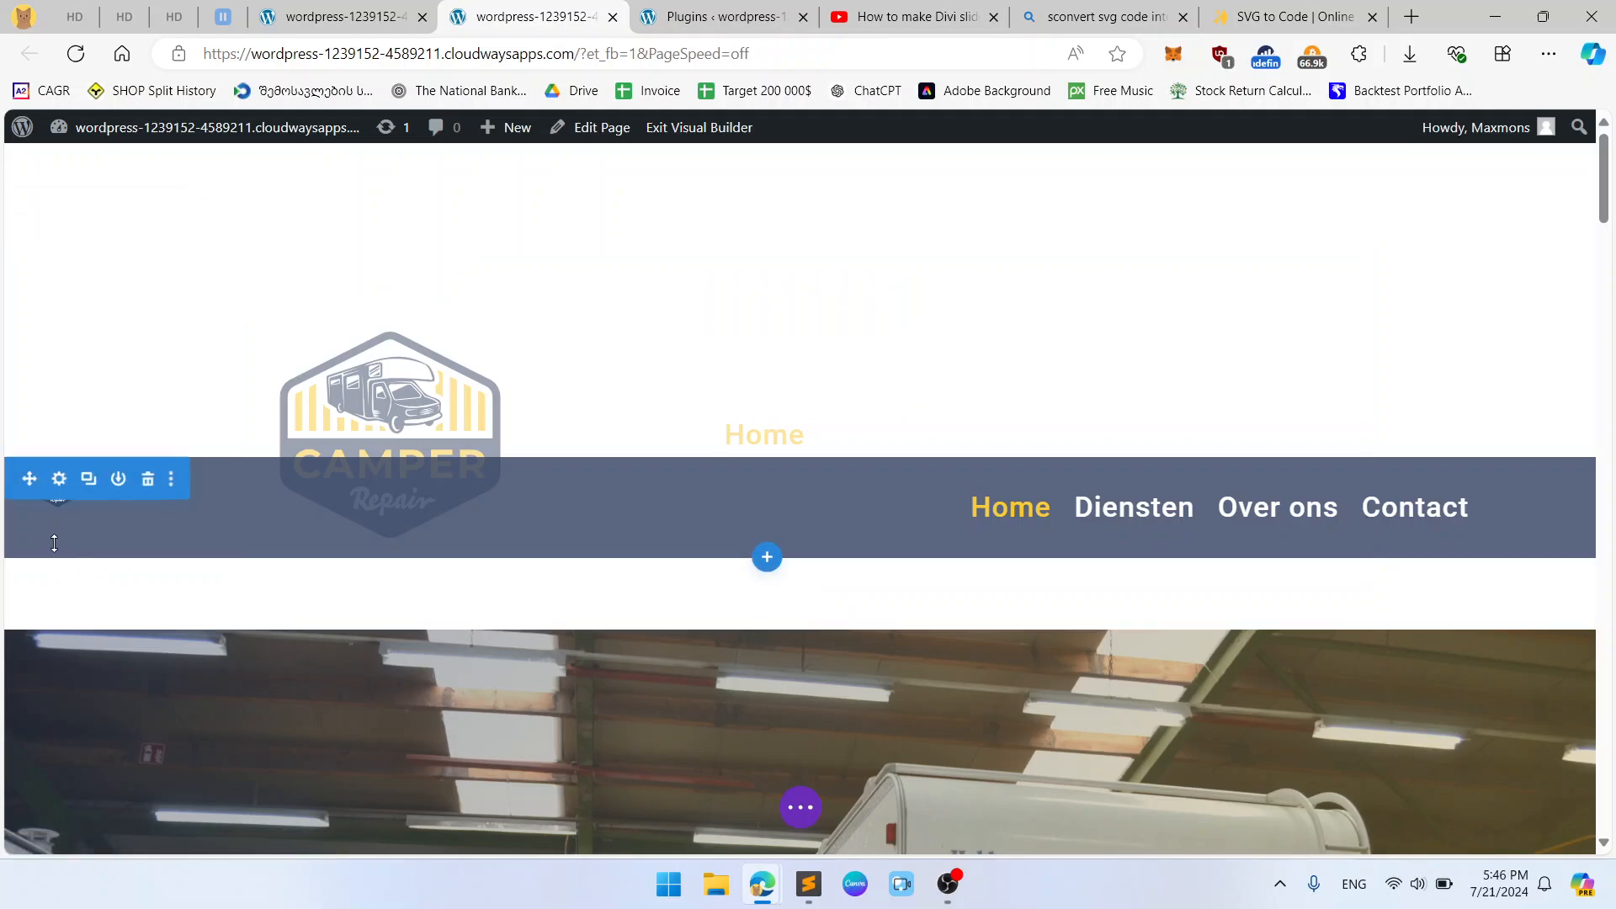
pyautogui.click(56, 486)
pyautogui.click(852, 397)
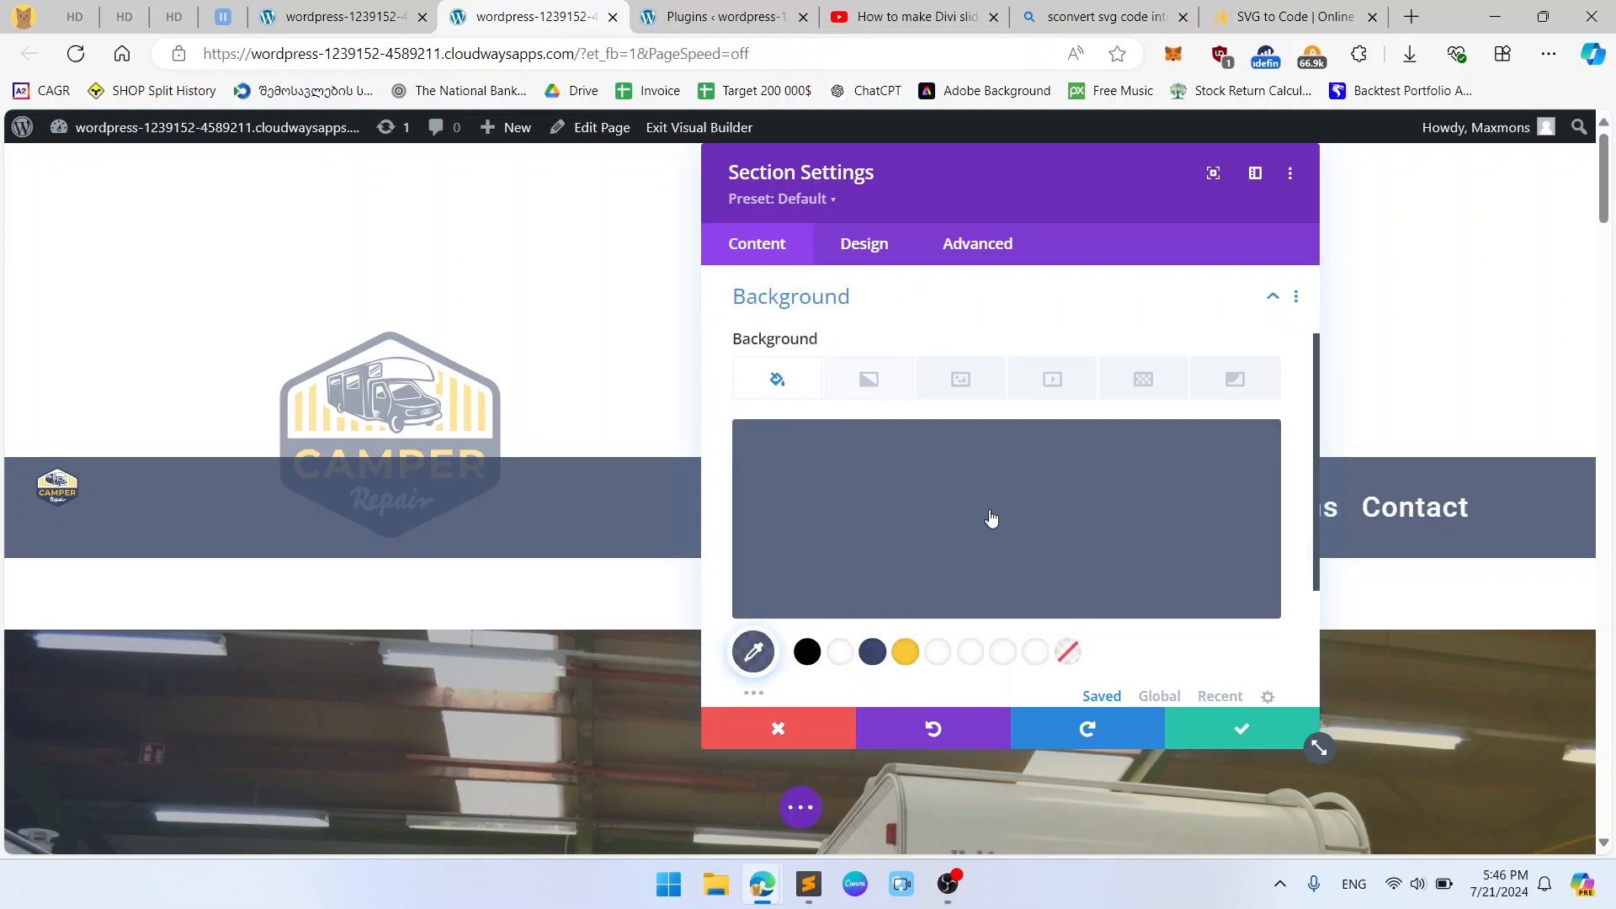
pyautogui.click(773, 730)
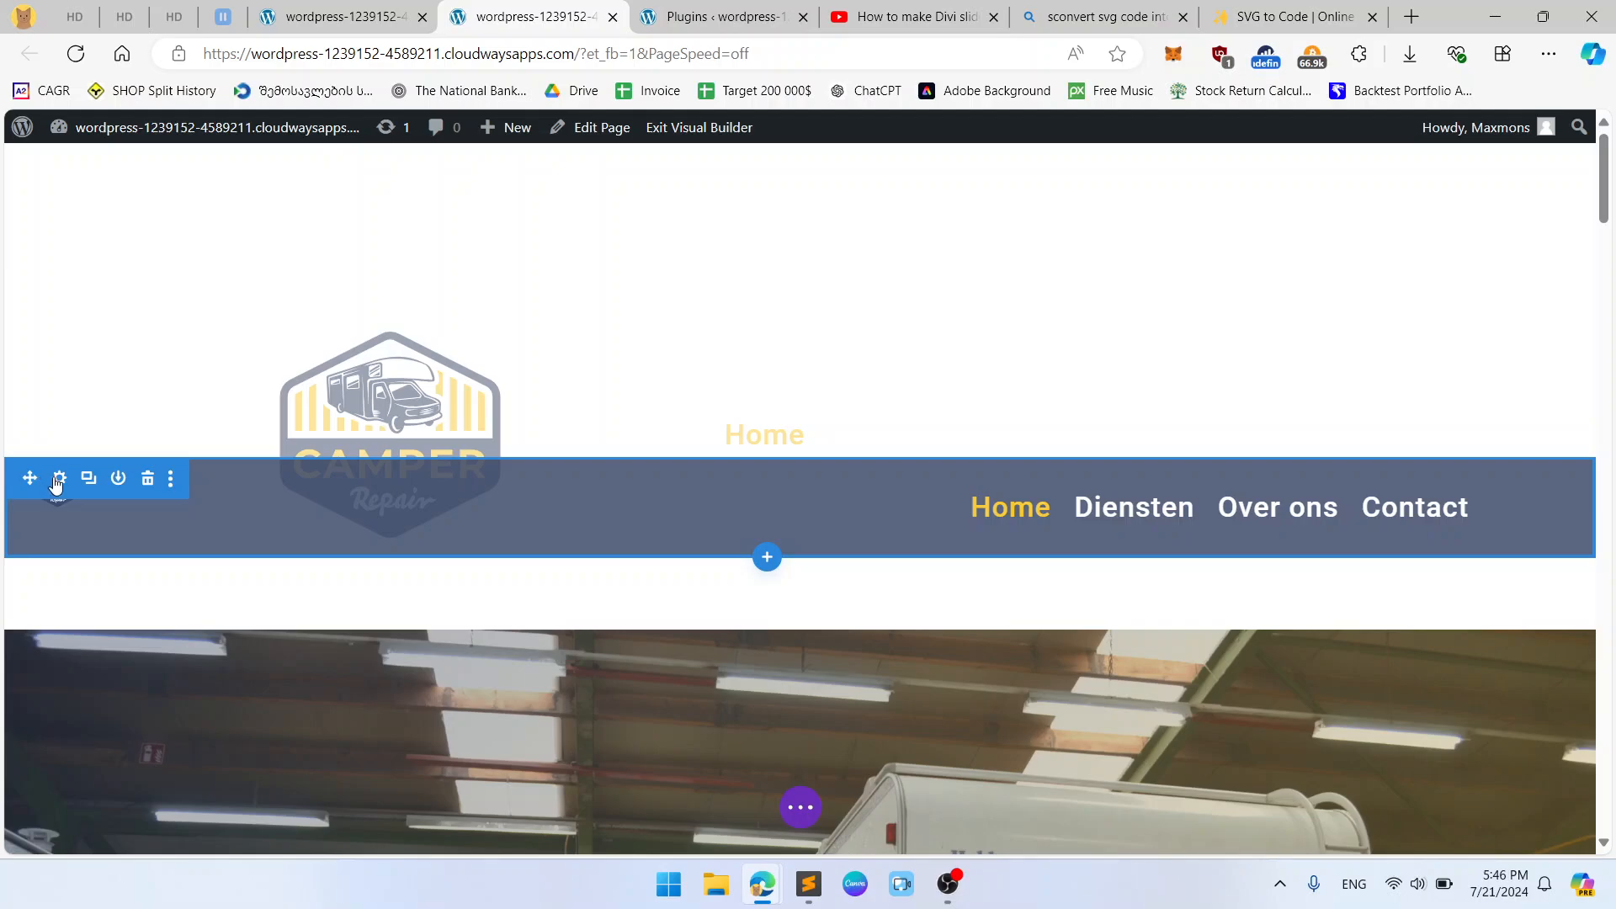
# Copy the section styles of the blue header bar and paste them onto the section holding the upper menu.
pyautogui.rightClick(56, 481)
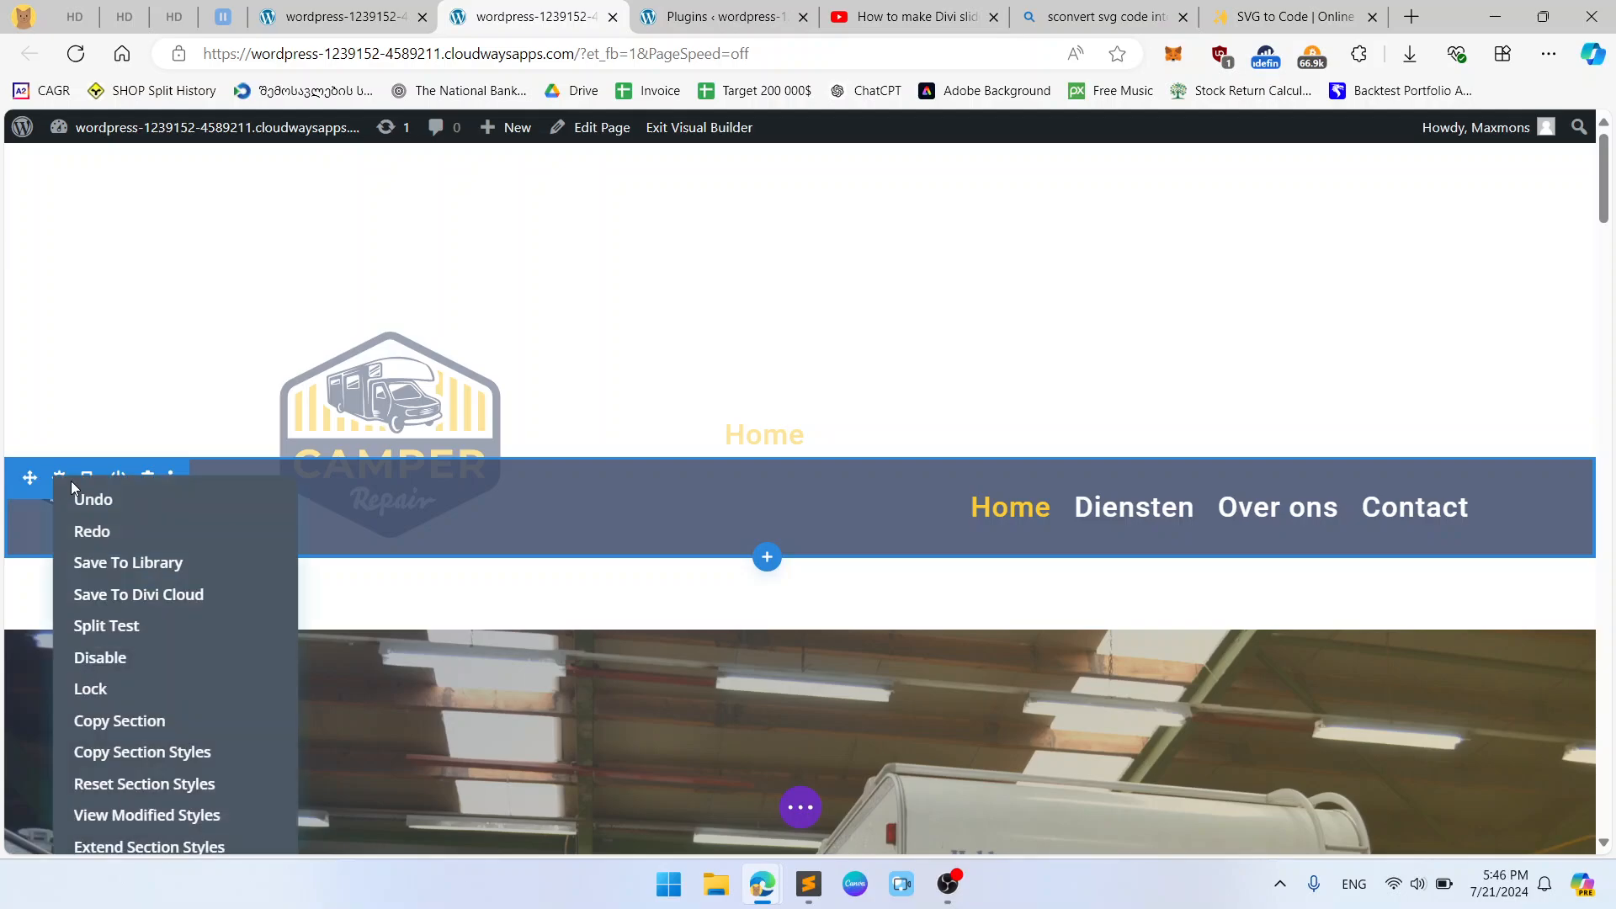
pyautogui.click(202, 763)
pyautogui.rightClick(60, 226)
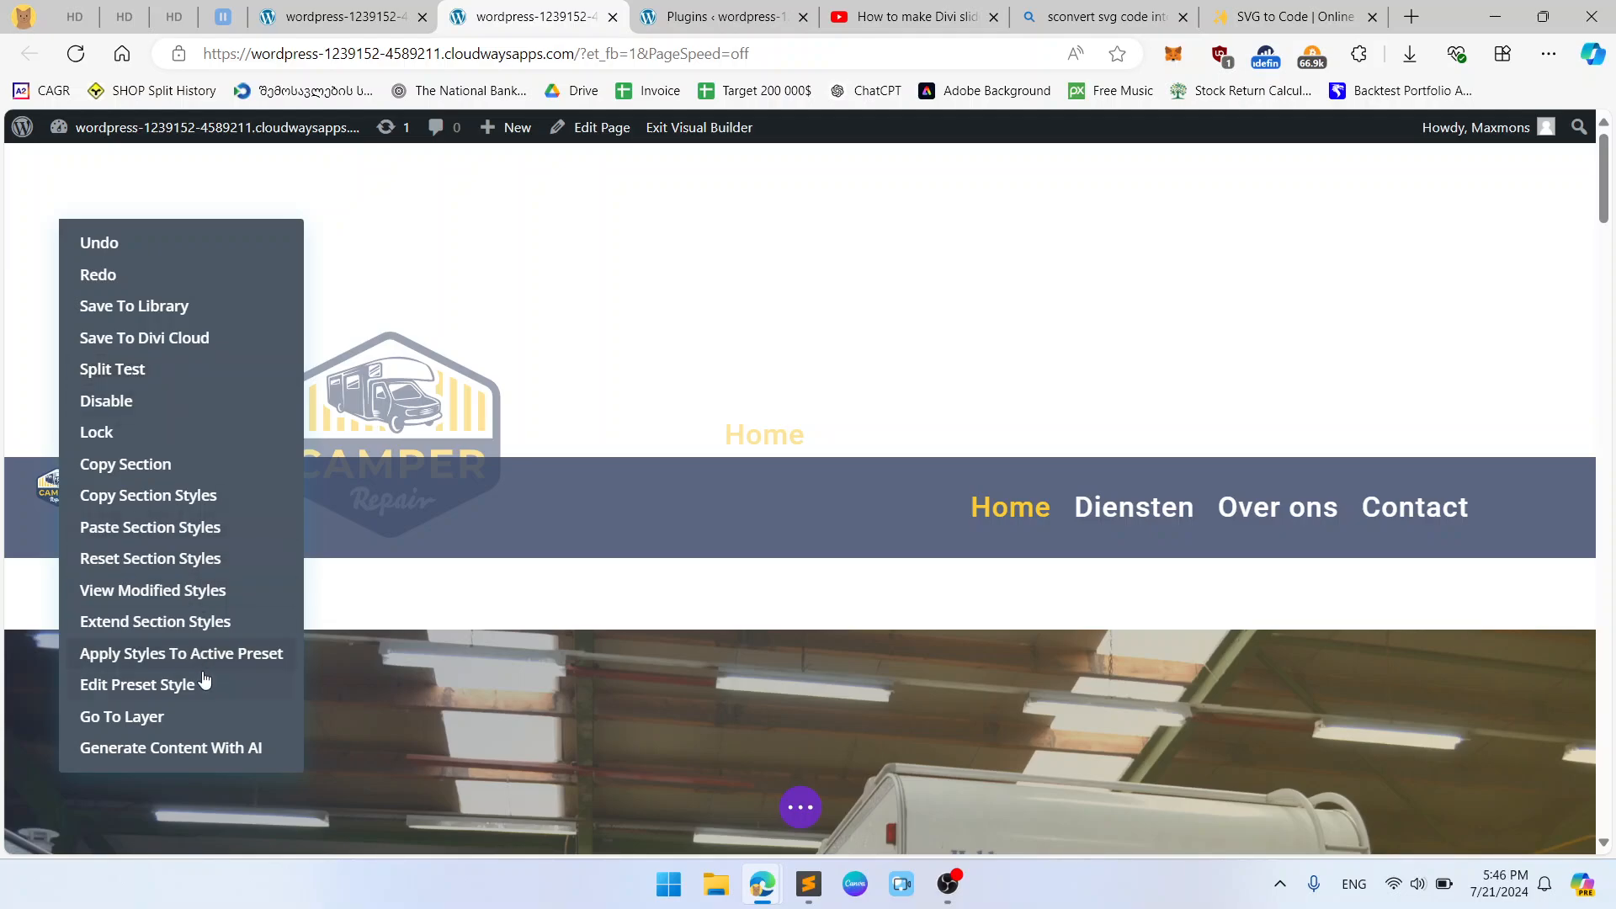
pyautogui.click(3, 404)
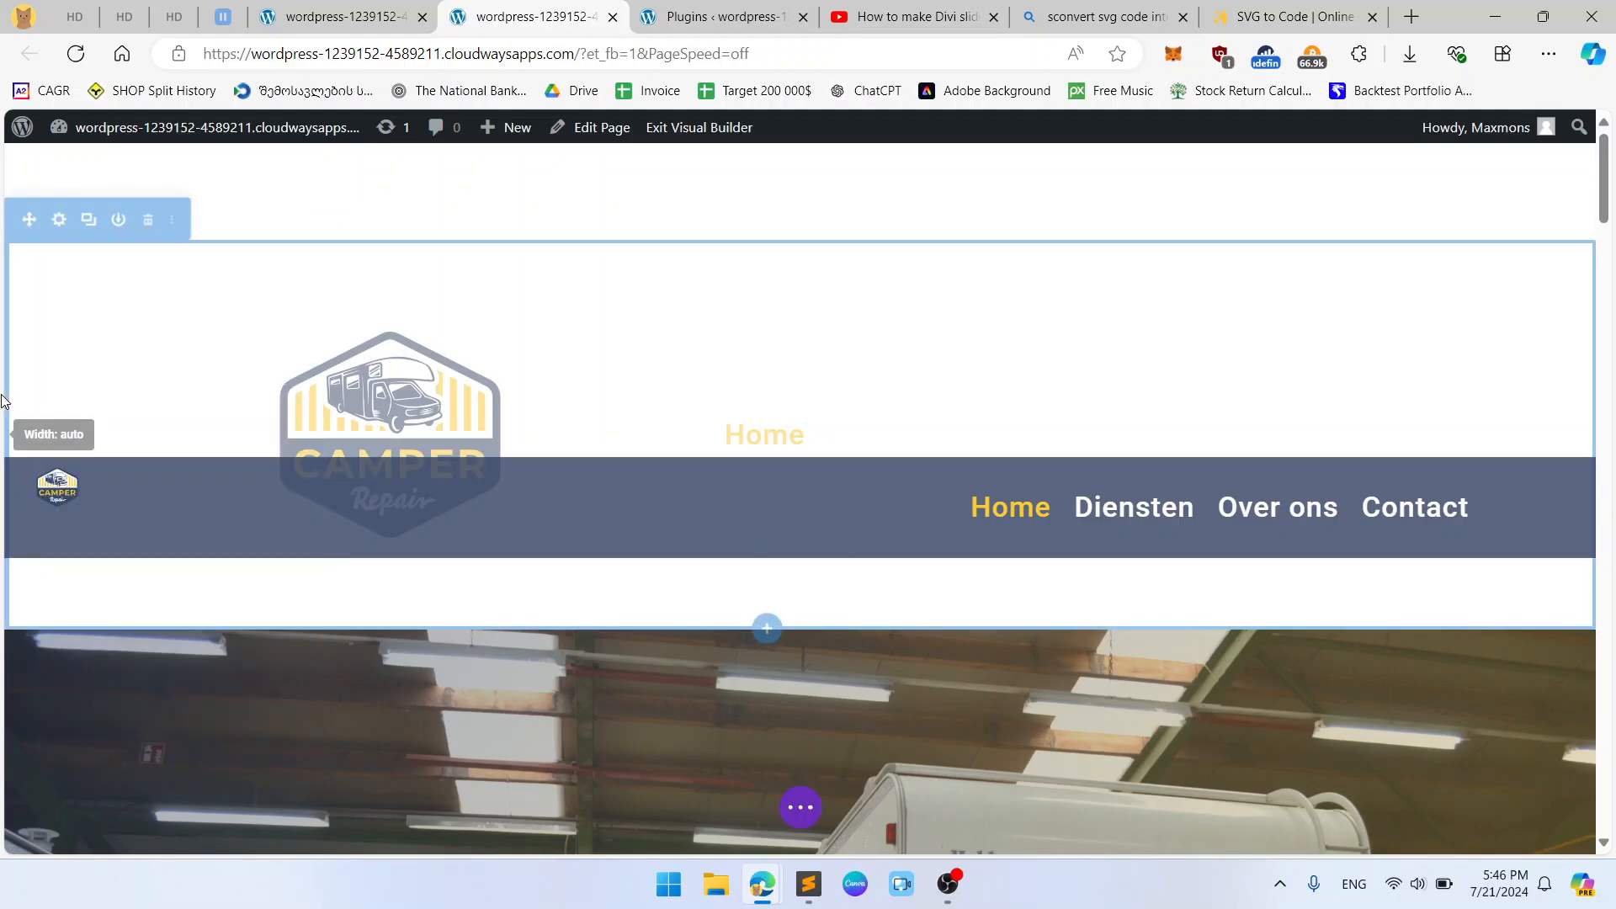
pyautogui.rightClick(52, 479)
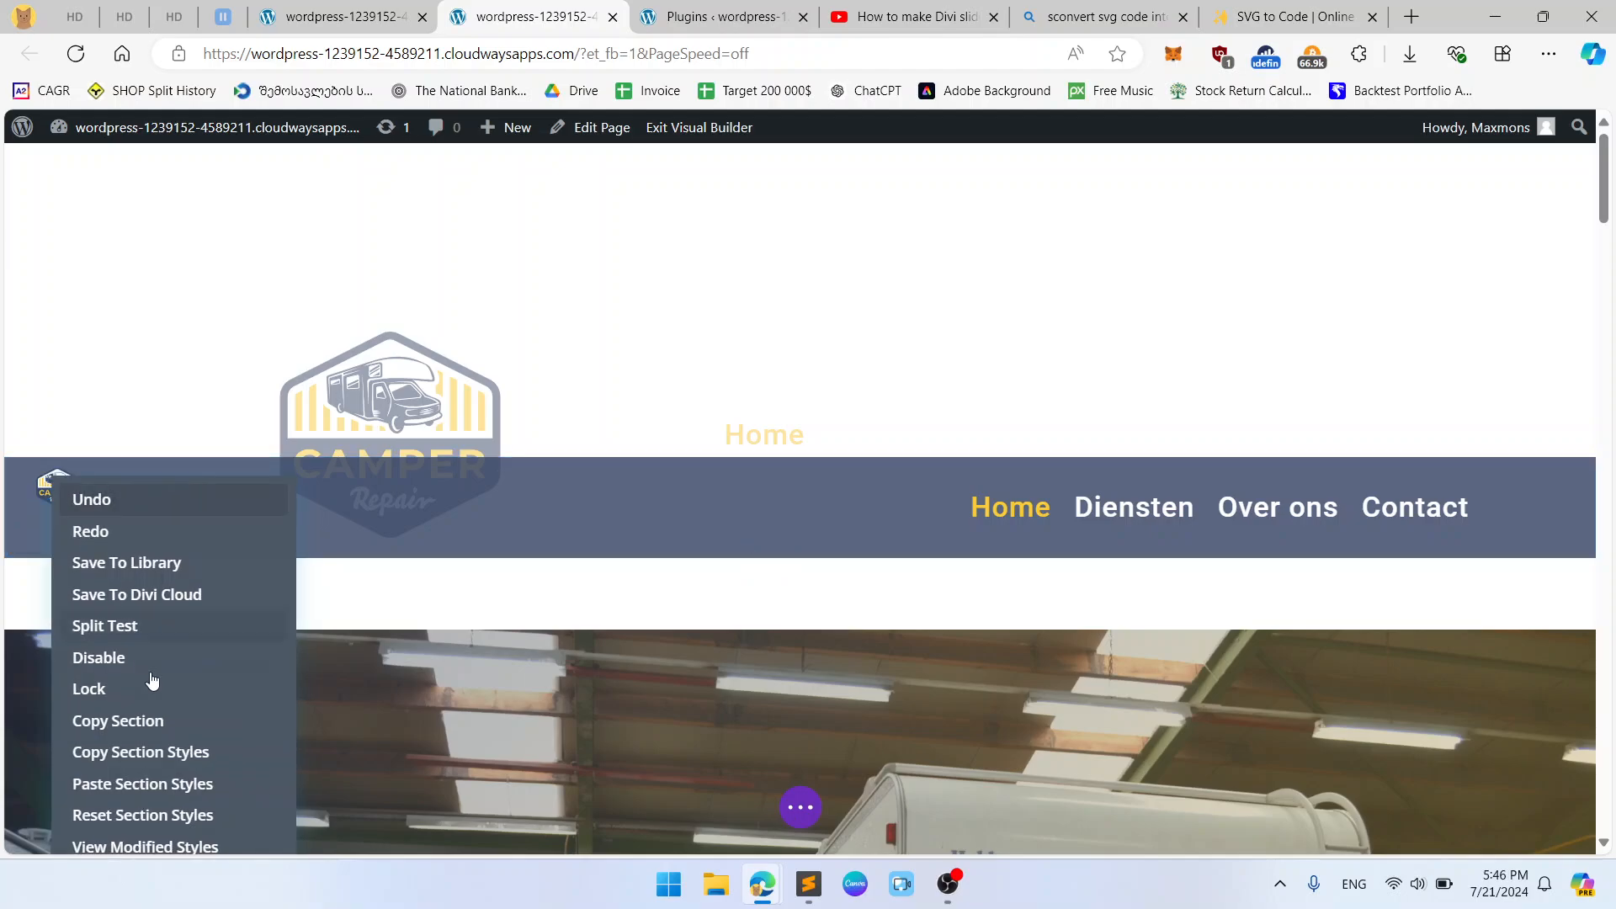
pyautogui.click(177, 753)
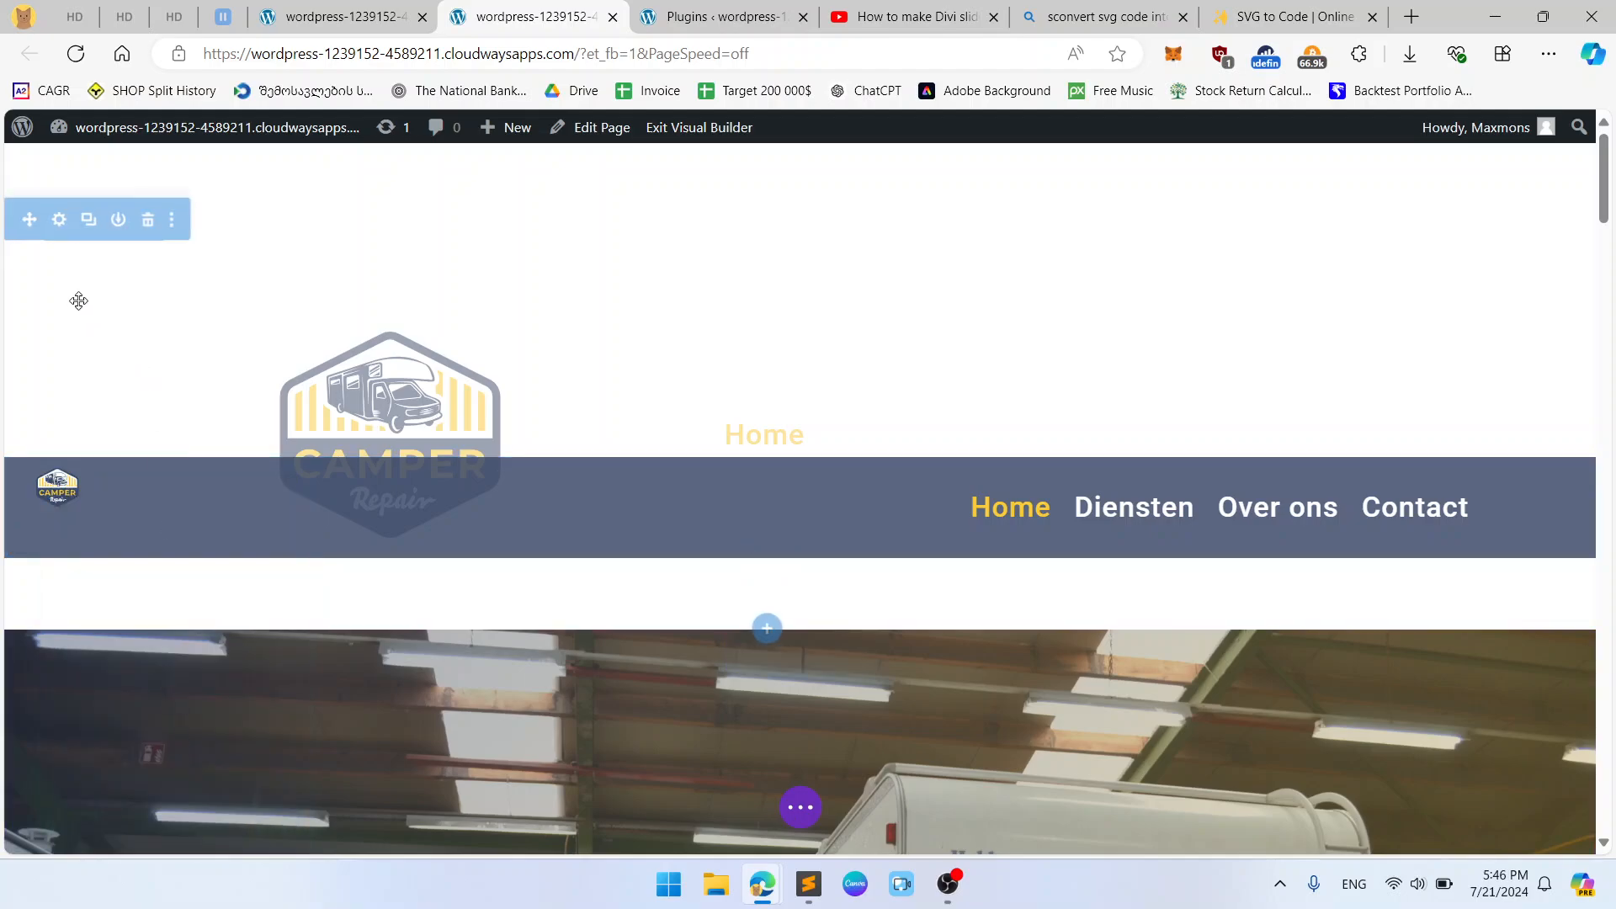
pyautogui.rightClick(56, 225)
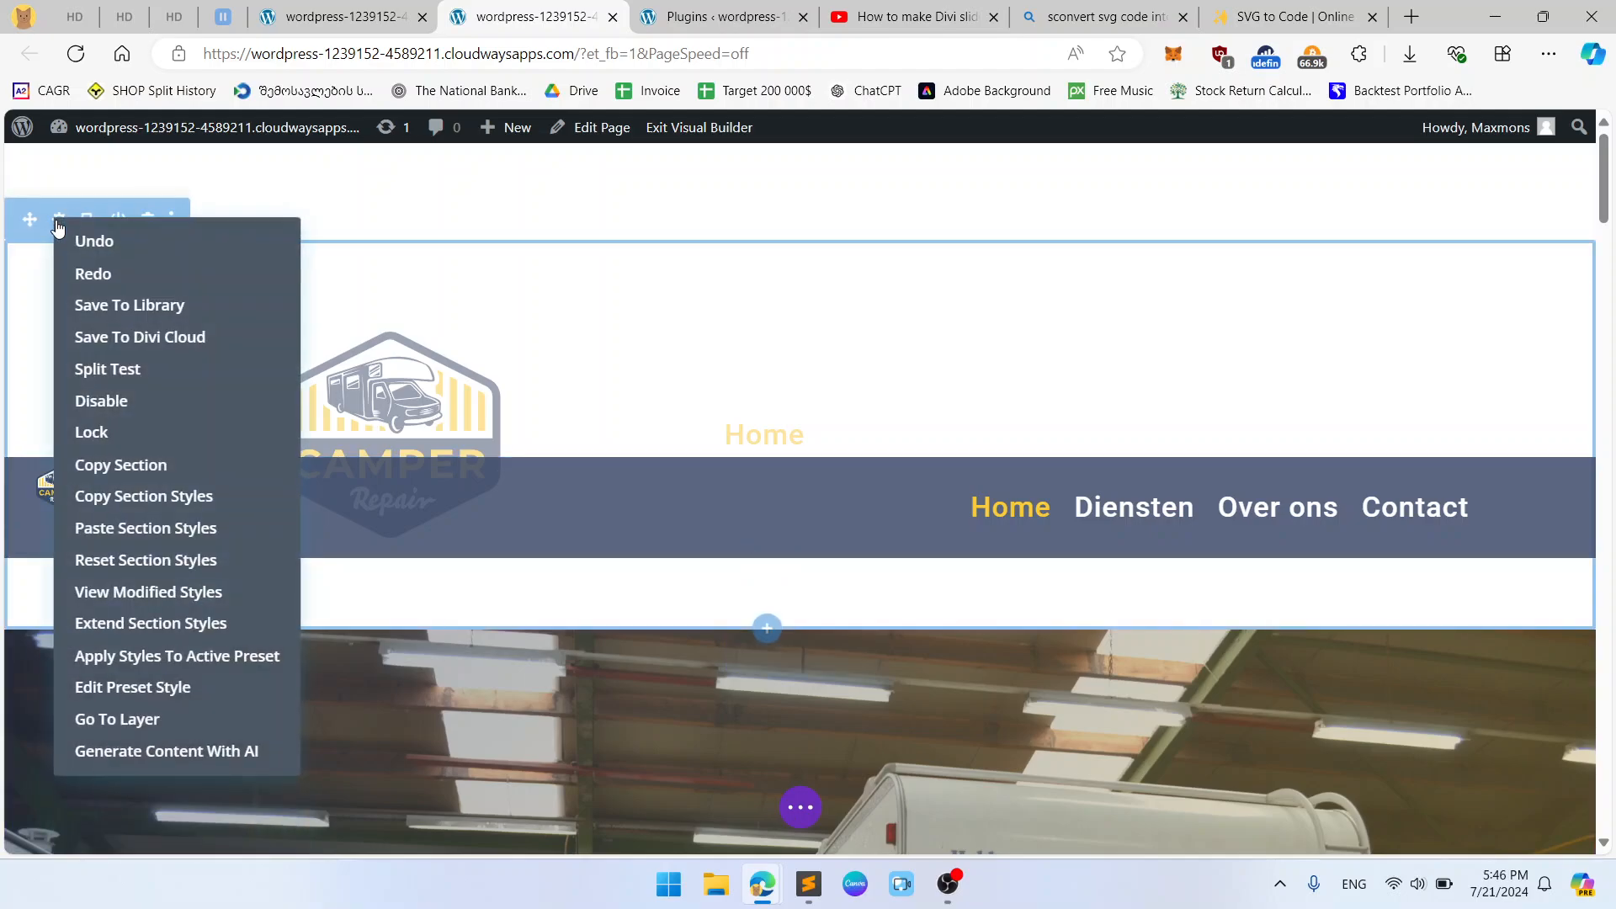
pyautogui.click(189, 528)
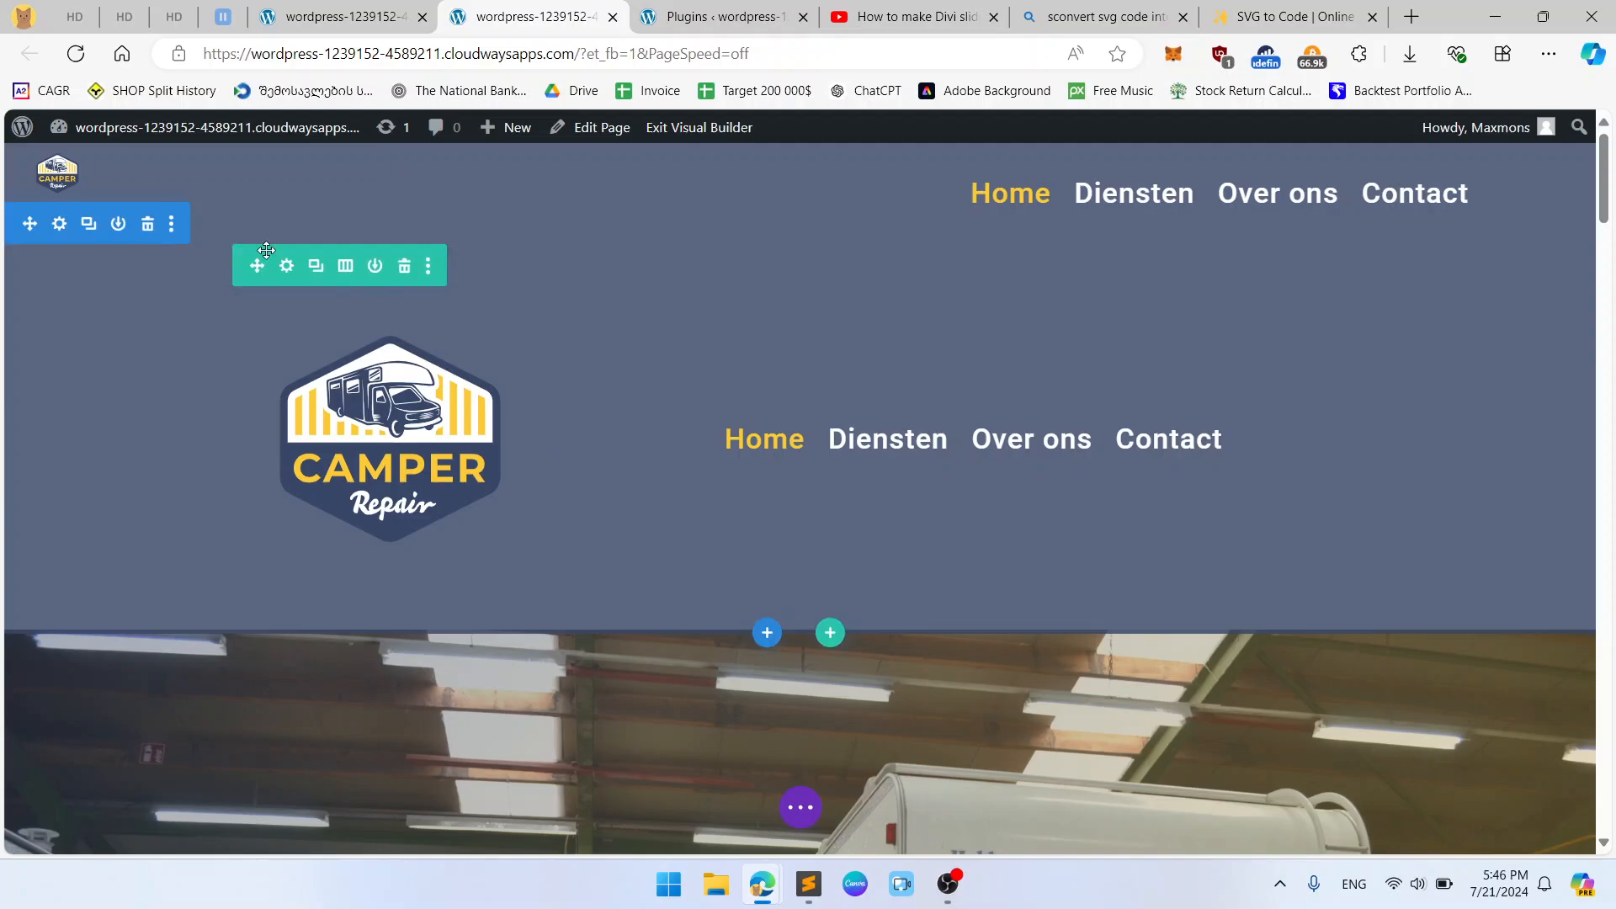
pyautogui.click(287, 271)
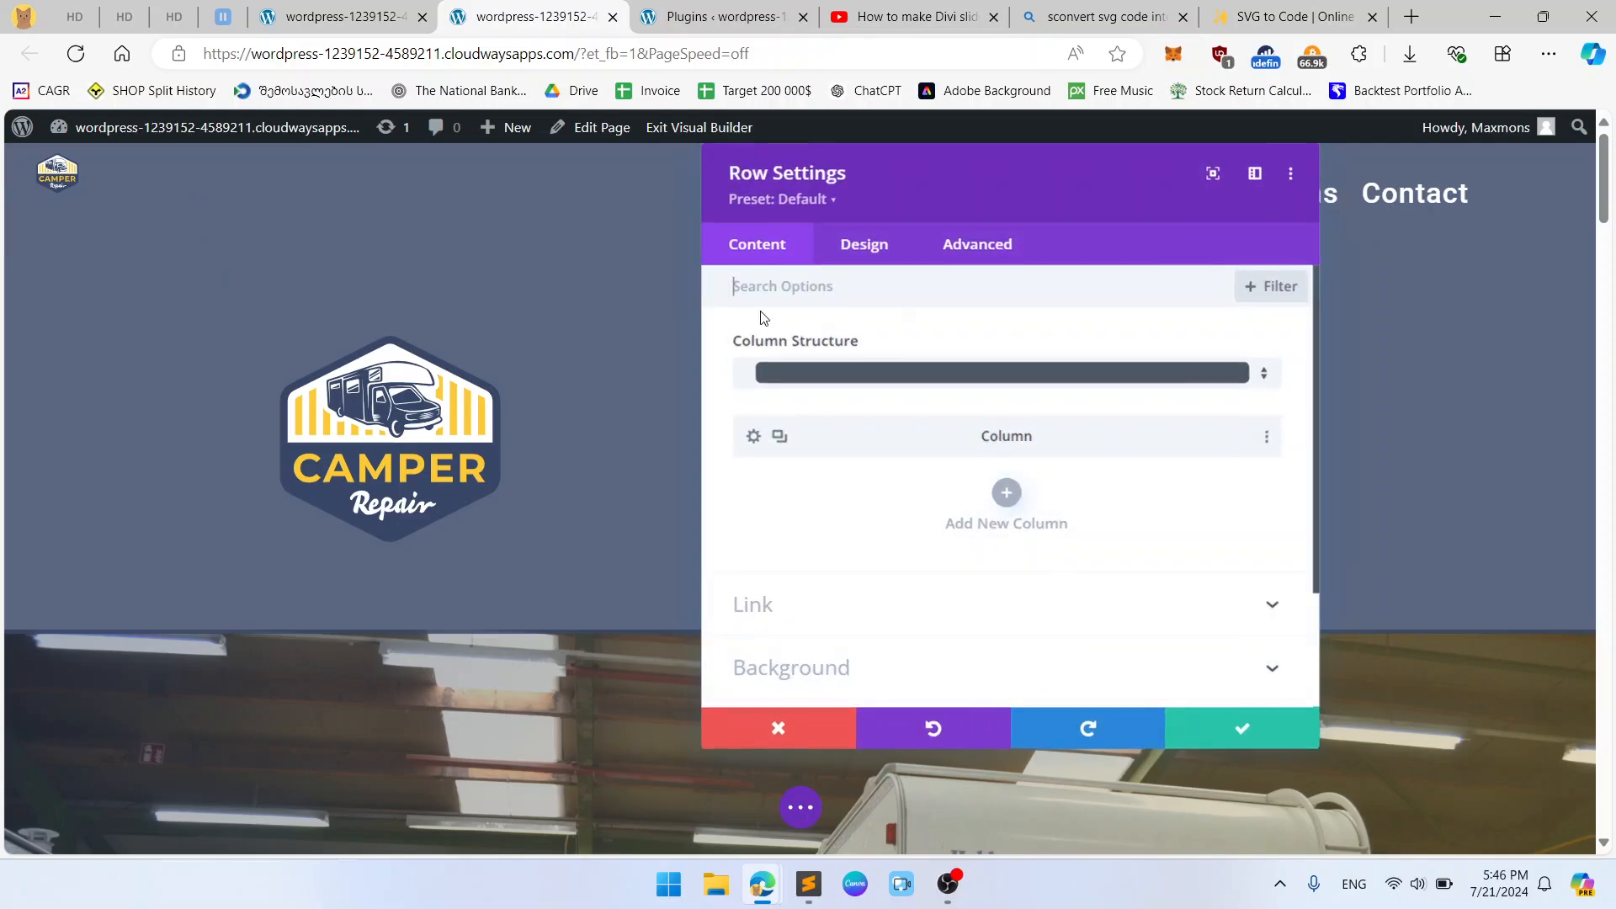
pyautogui.click(865, 245)
pyautogui.click(869, 354)
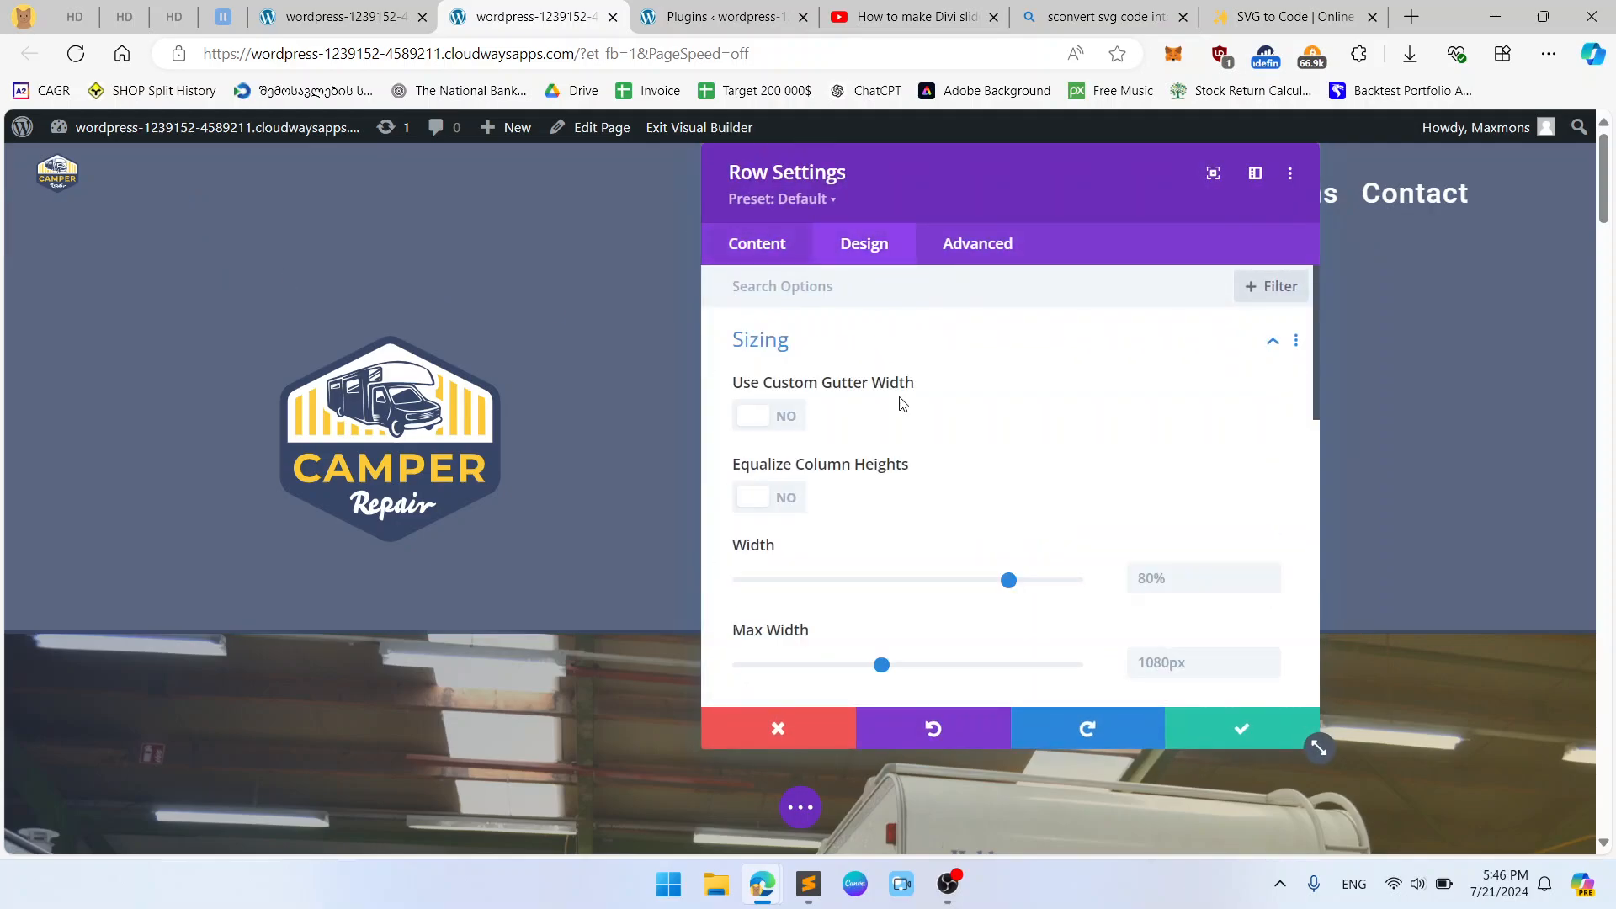
pyautogui.scroll(-2, 1099, 511)
pyautogui.click(816, 737)
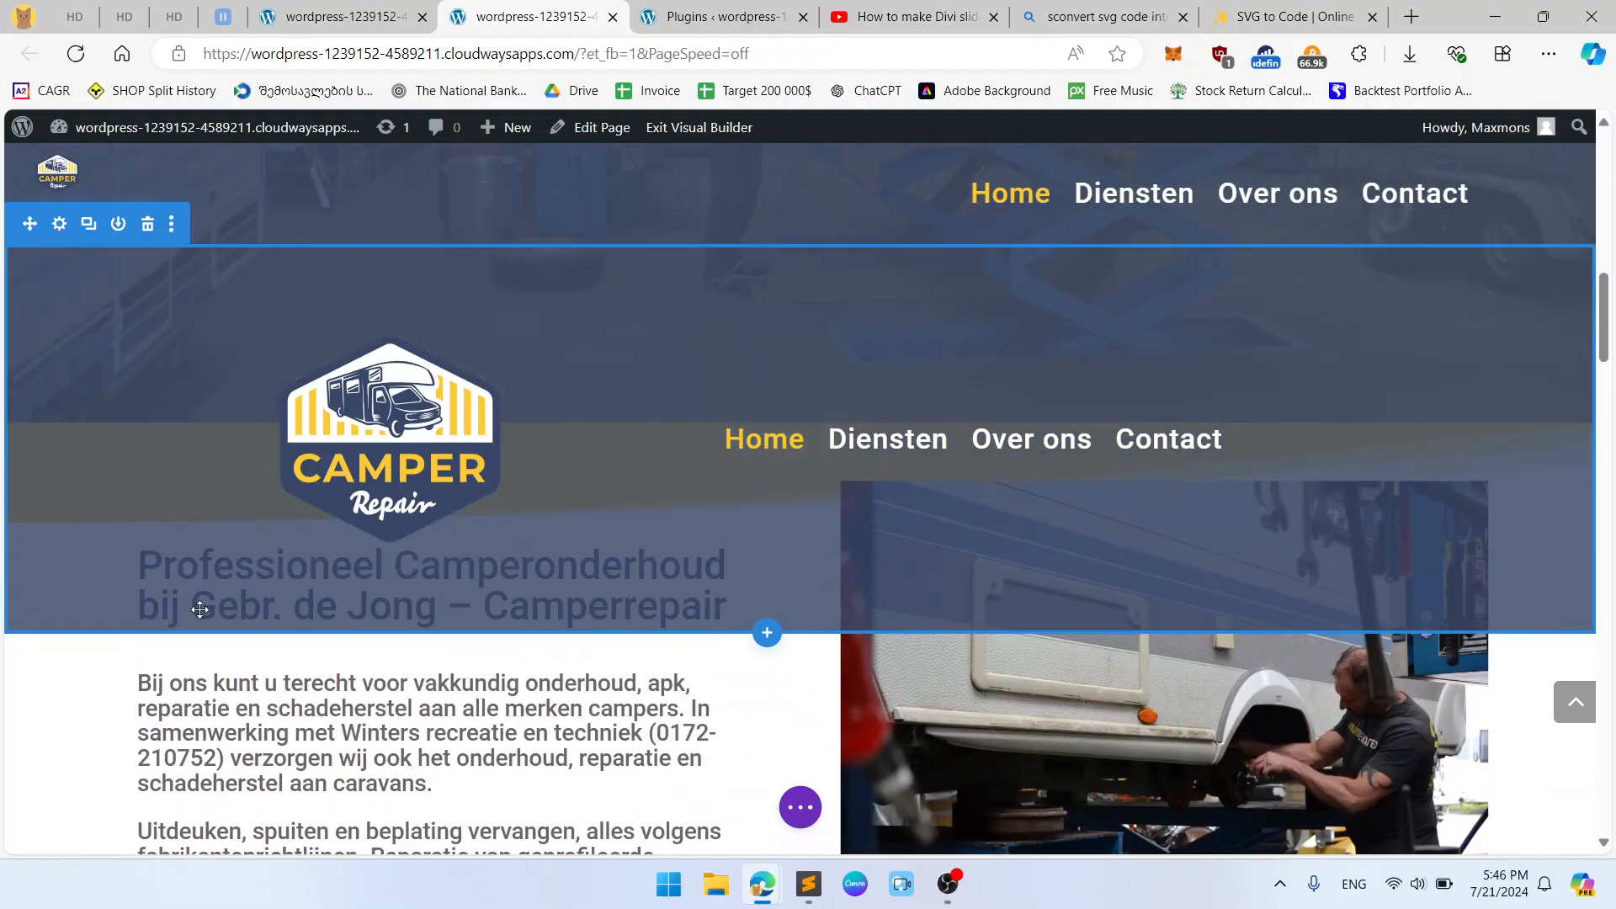
# Look through the page to examine how the restyled header sits over the content.
pyautogui.scroll(-2, 141, 707)
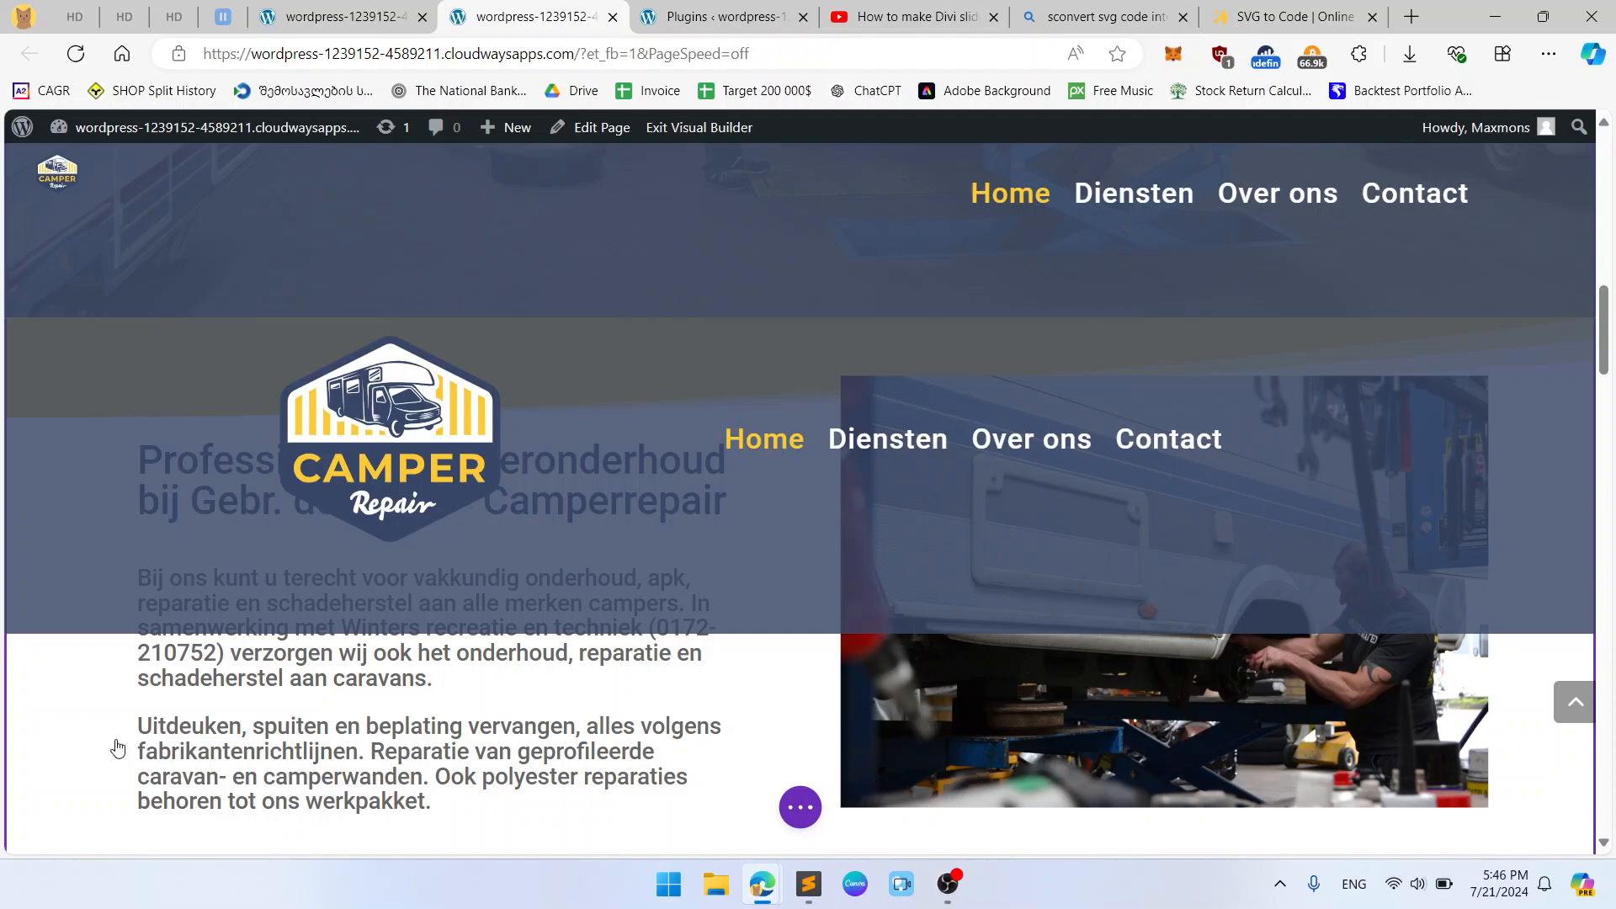
pyautogui.scroll(-5, 128, 743)
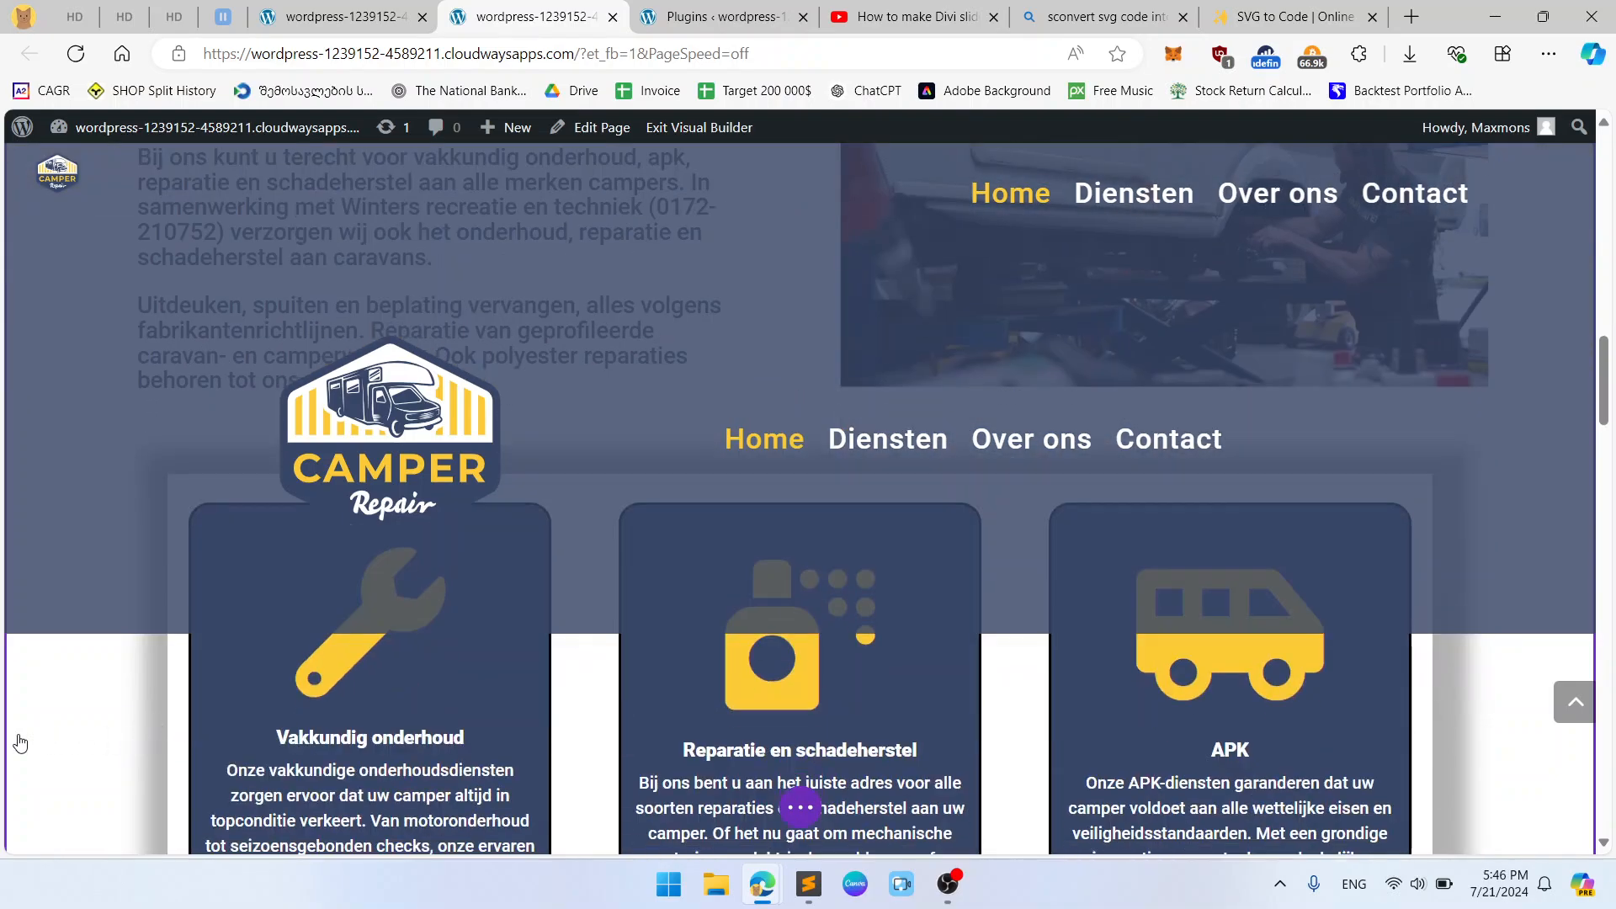
pyautogui.scroll(-8, 143, 771)
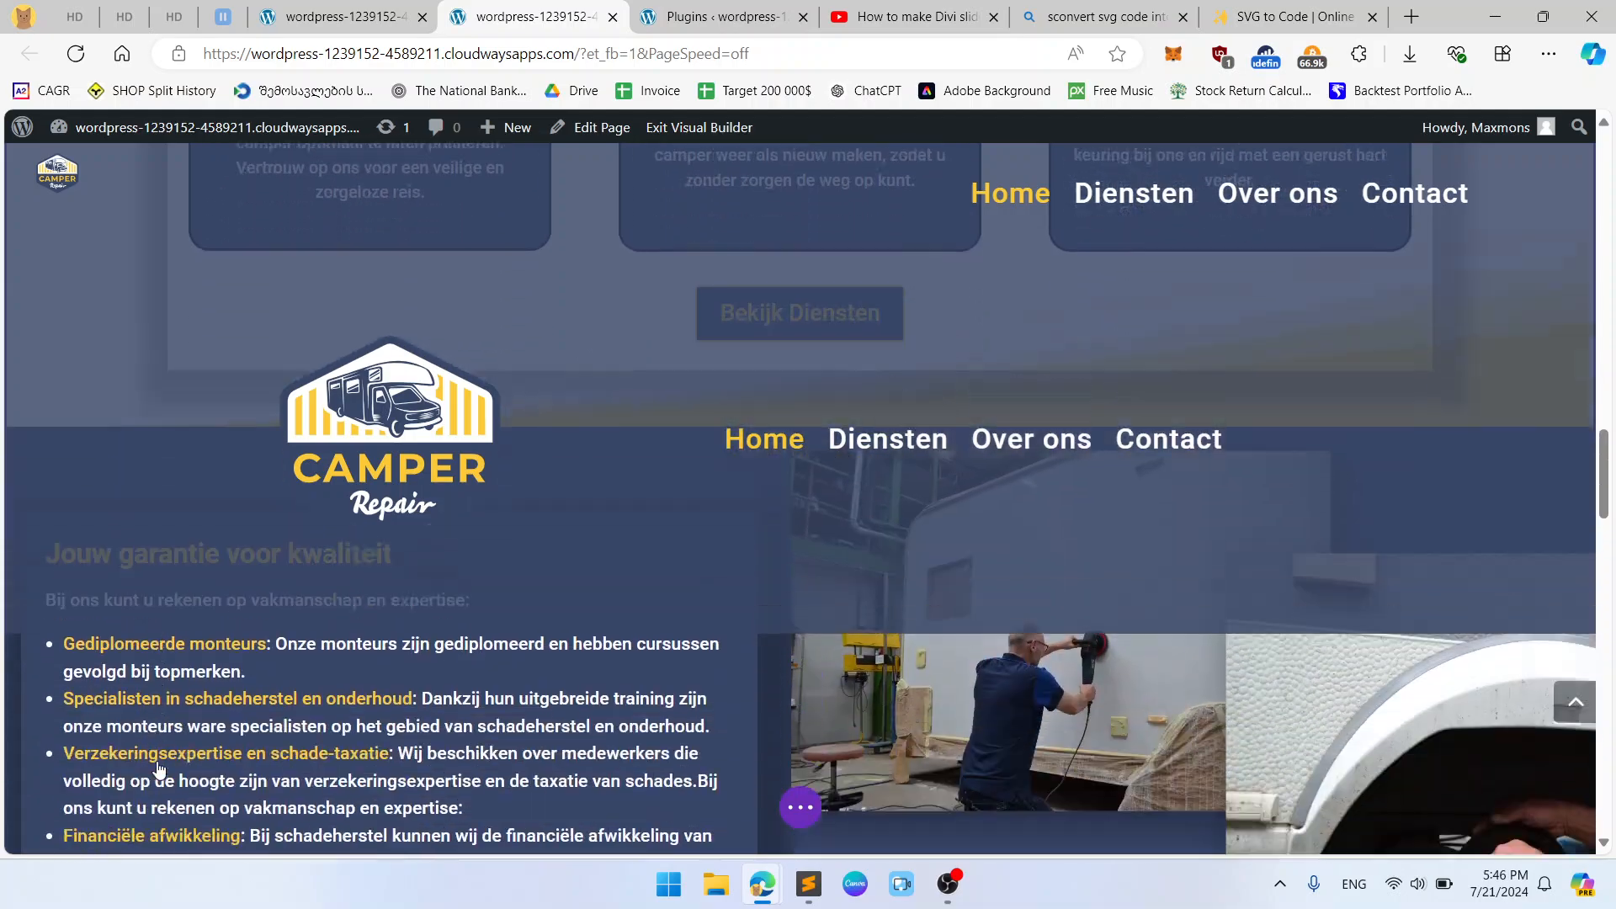
pyautogui.scroll(-10, 118, 724)
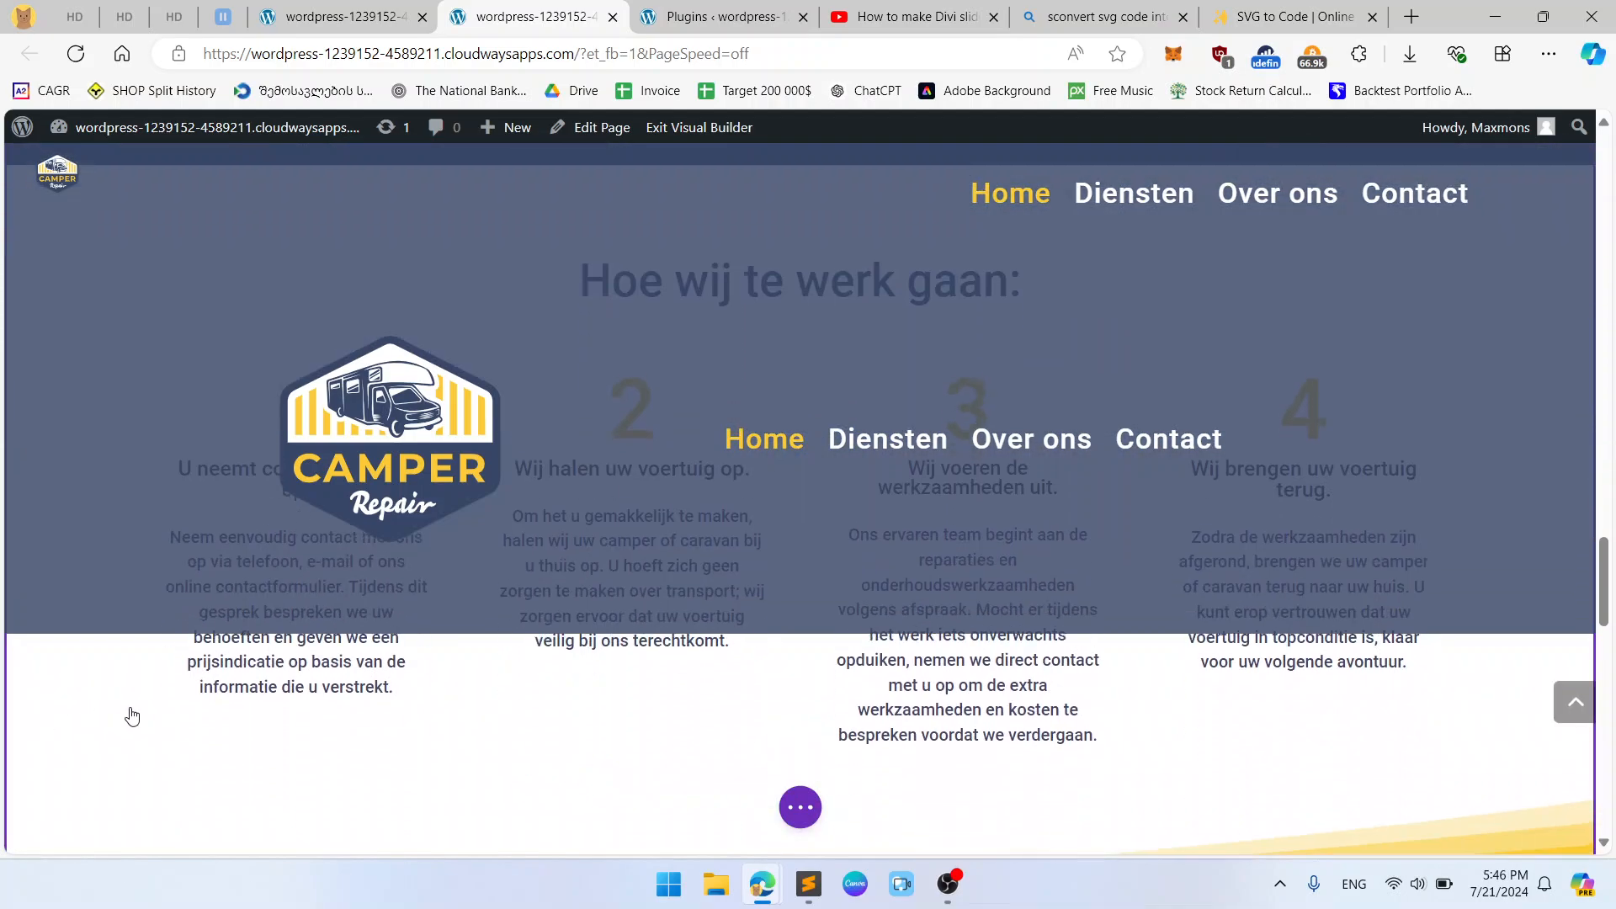
pyautogui.scroll(4, 126, 720)
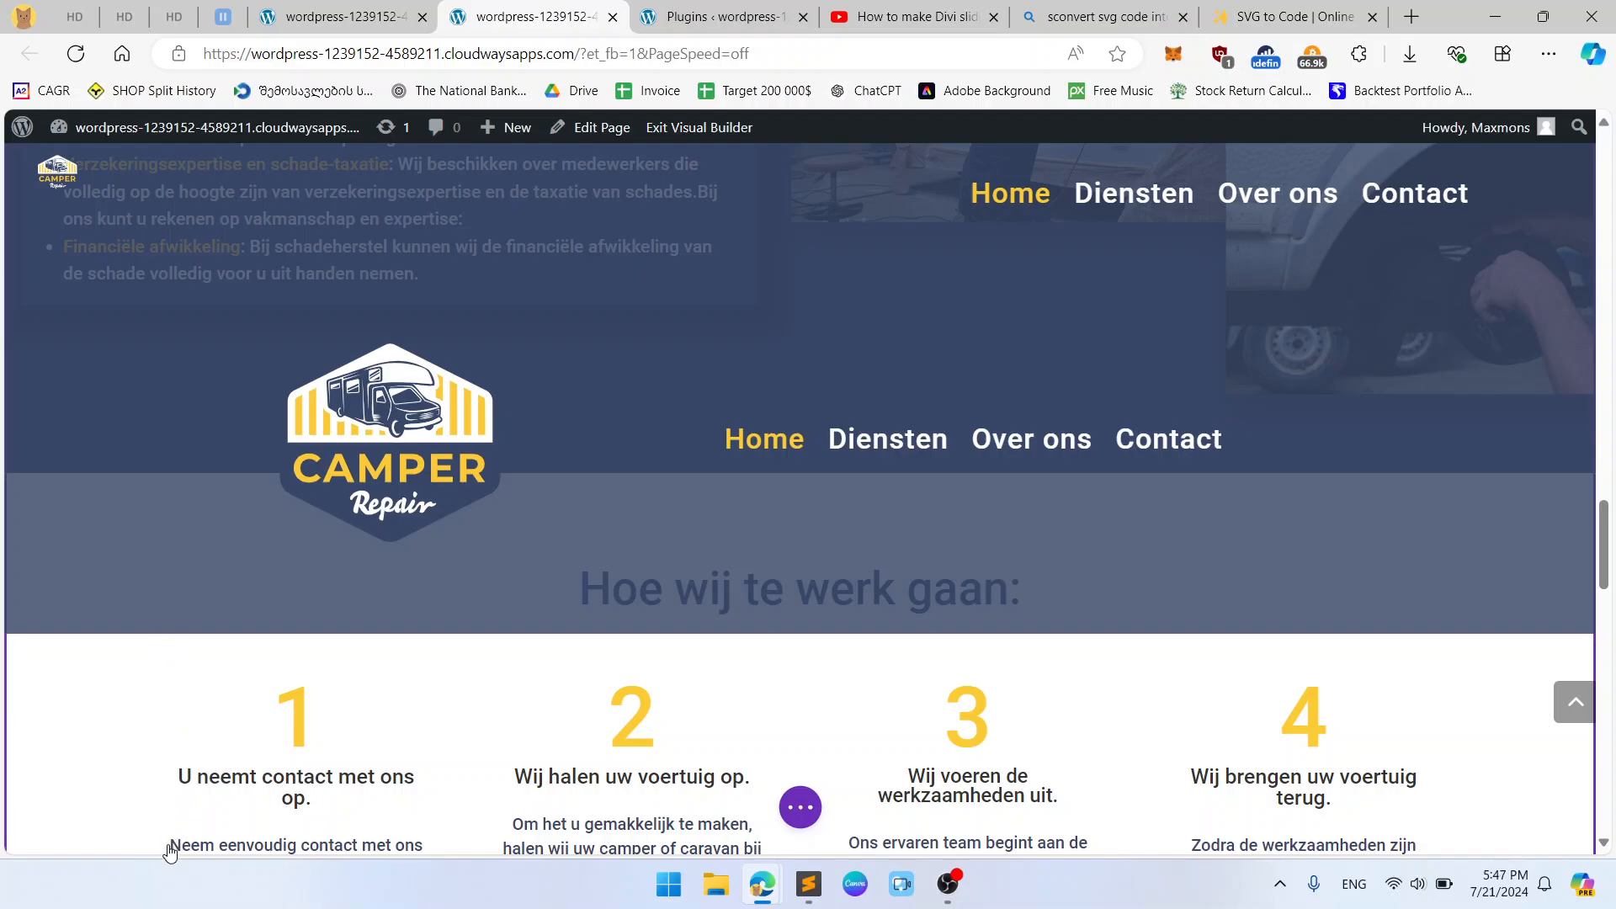
pyautogui.scroll(12, 169, 850)
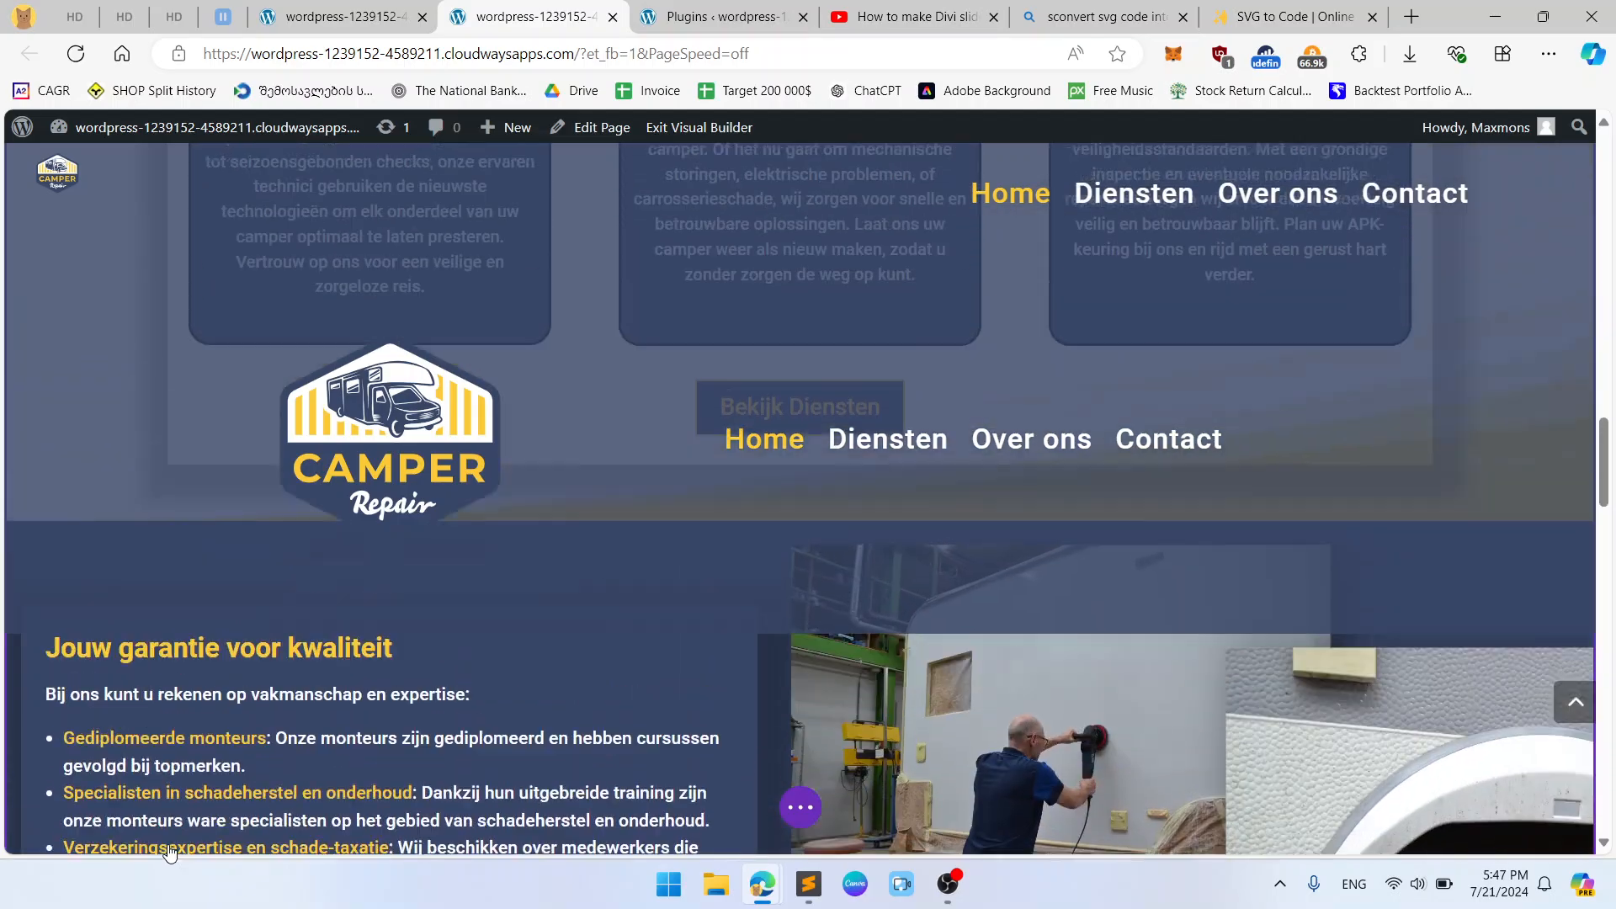
pyautogui.scroll(6, 169, 851)
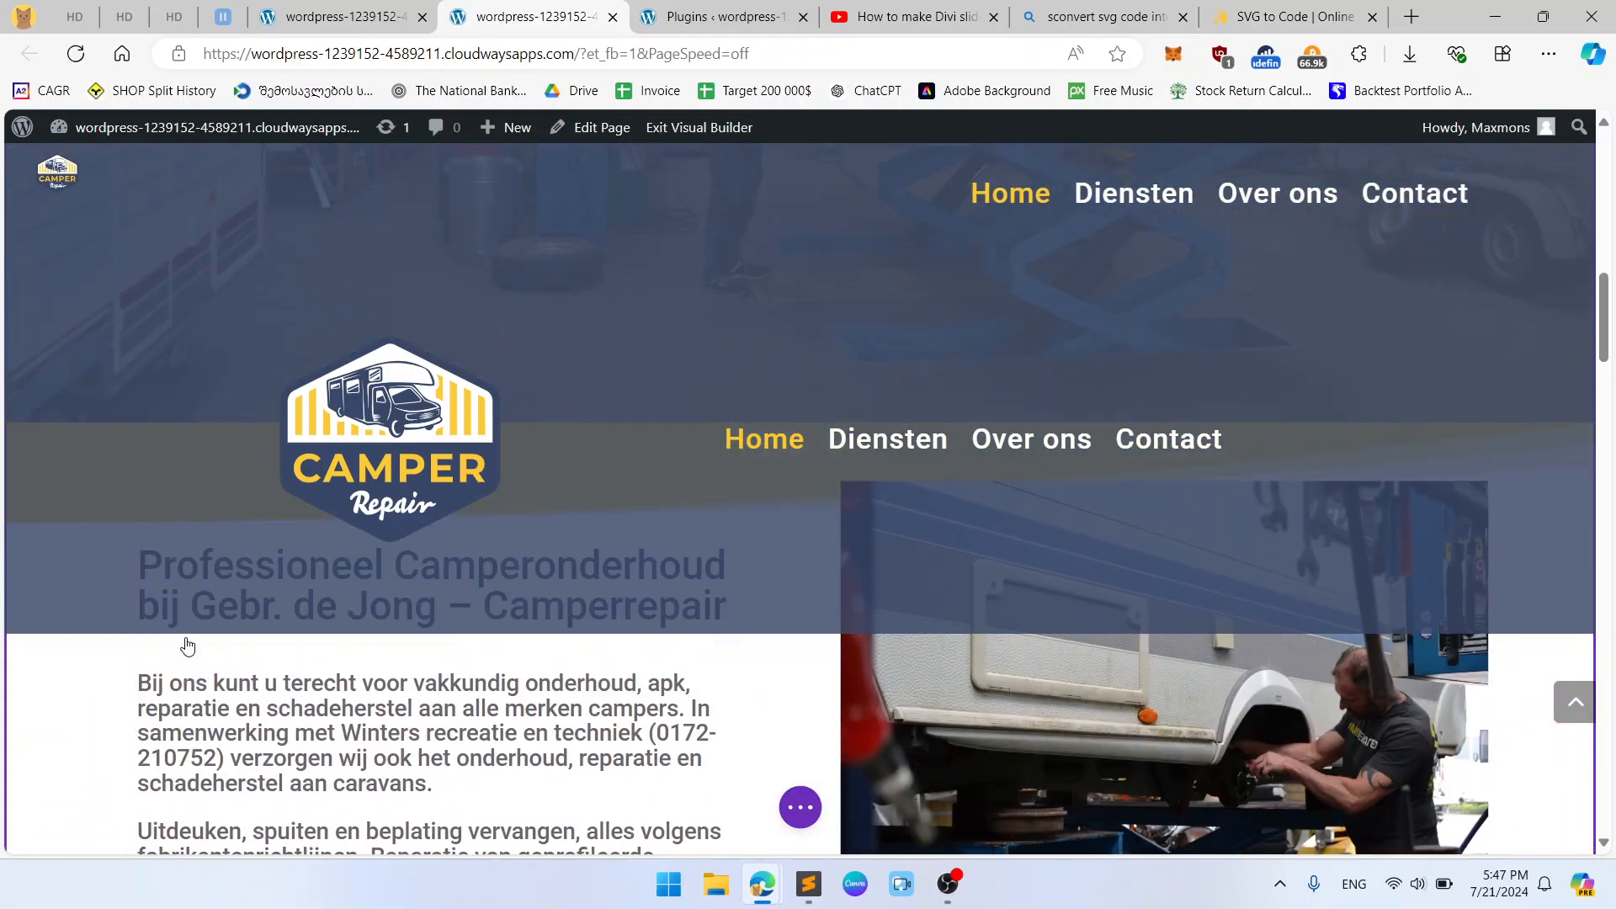
pyautogui.scroll(6, 169, 775)
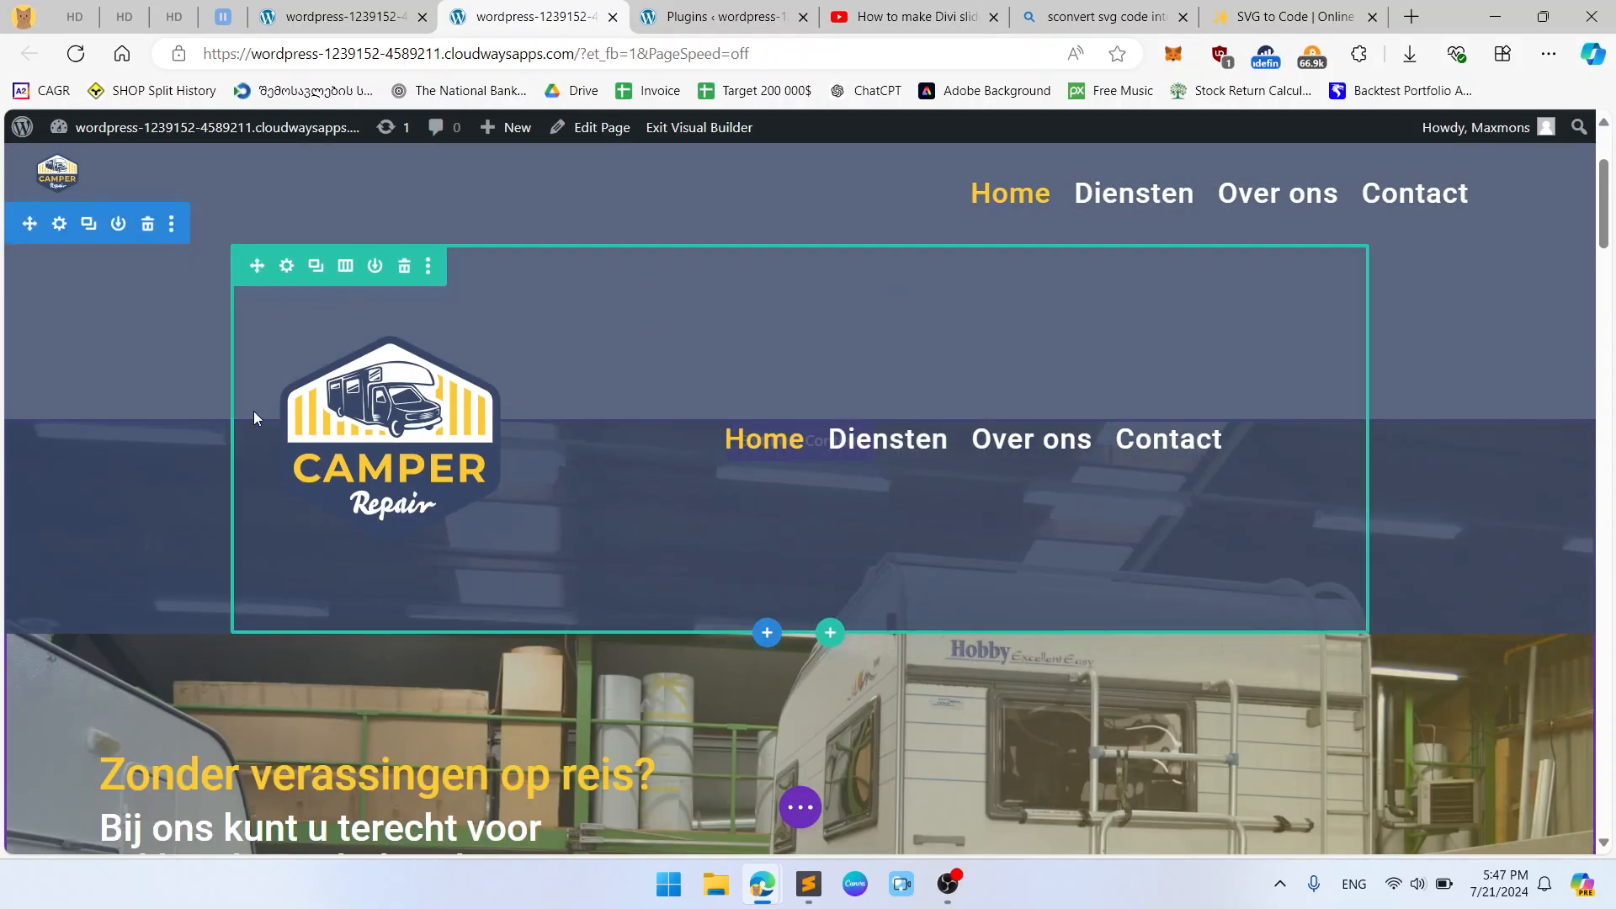
pyautogui.scroll(-12, 169, 716)
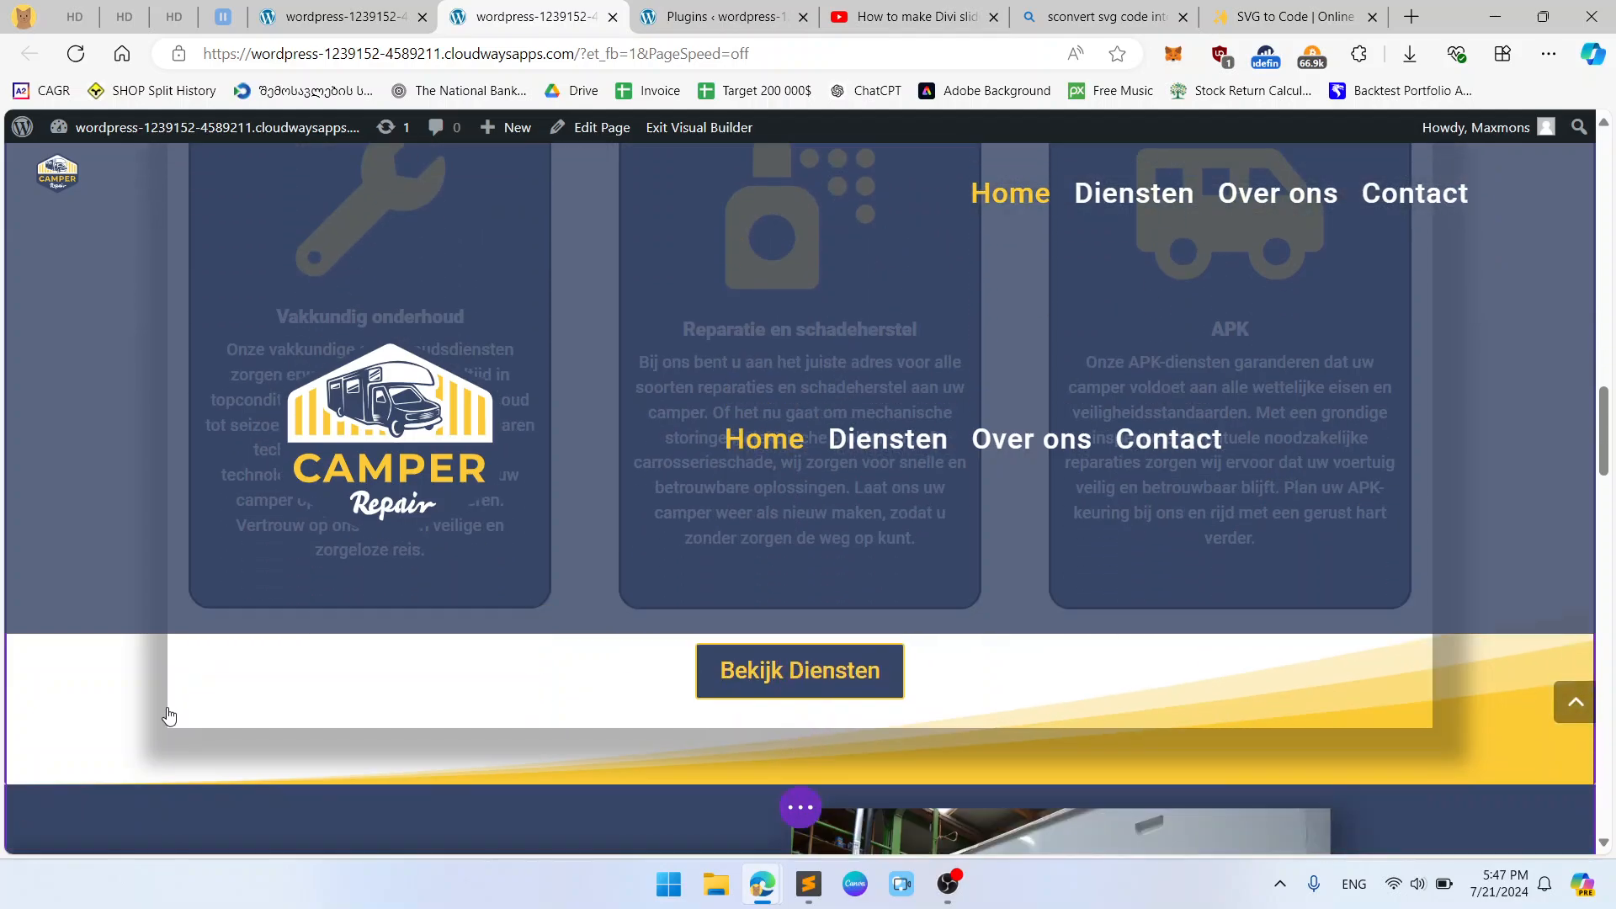
pyautogui.scroll(-4, 169, 716)
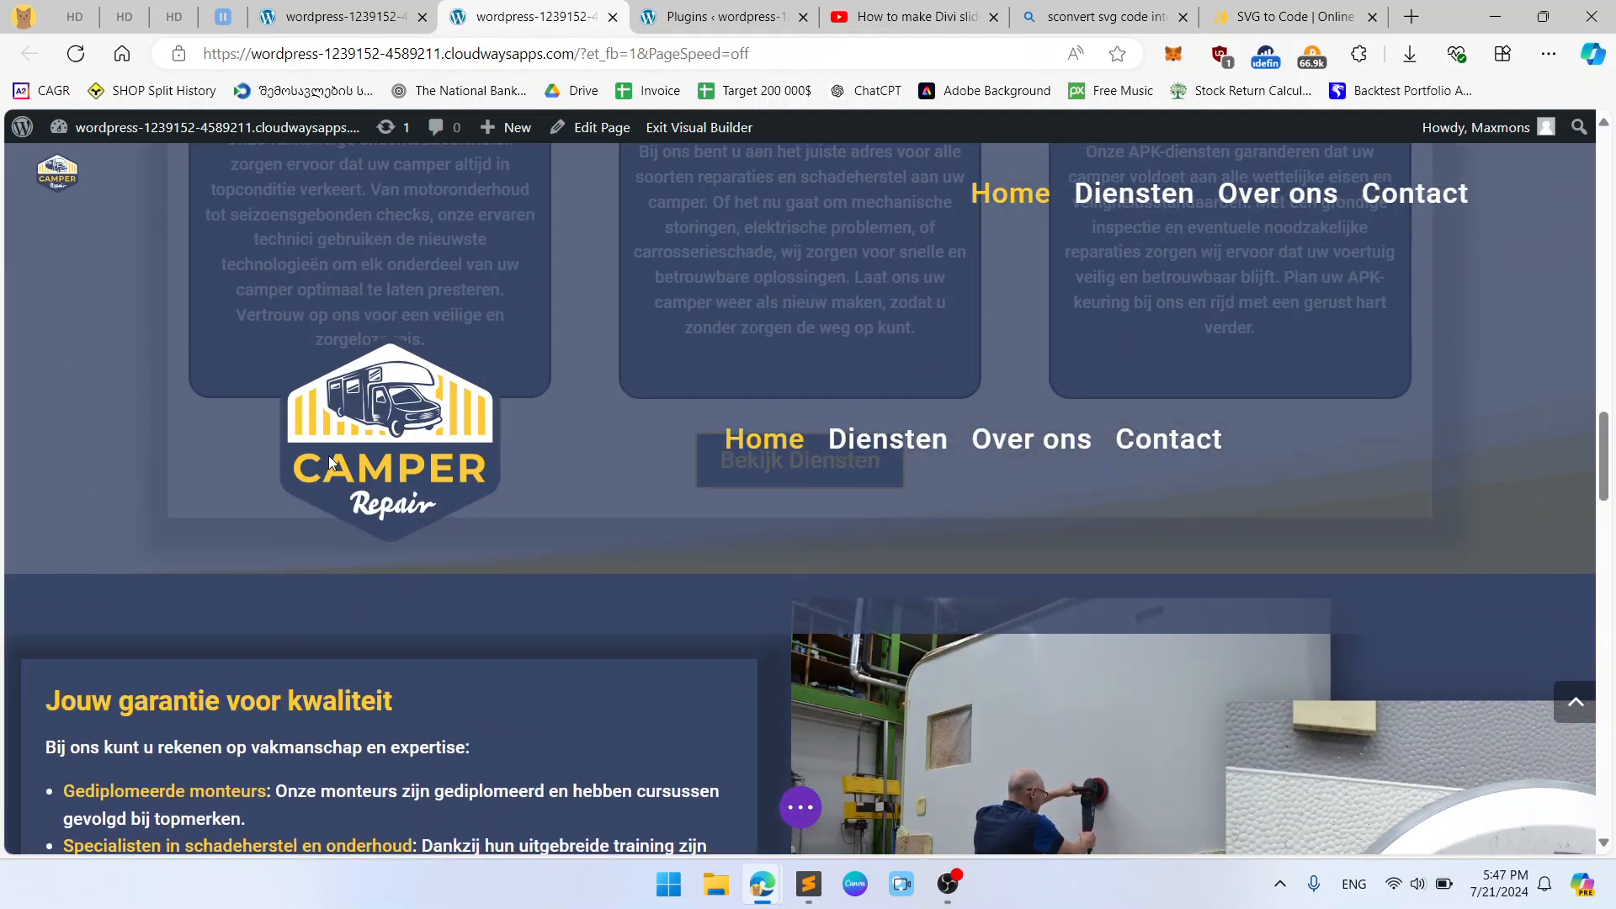
pyautogui.scroll(3, 223, 681)
pyautogui.click(285, 263)
pyautogui.click(863, 242)
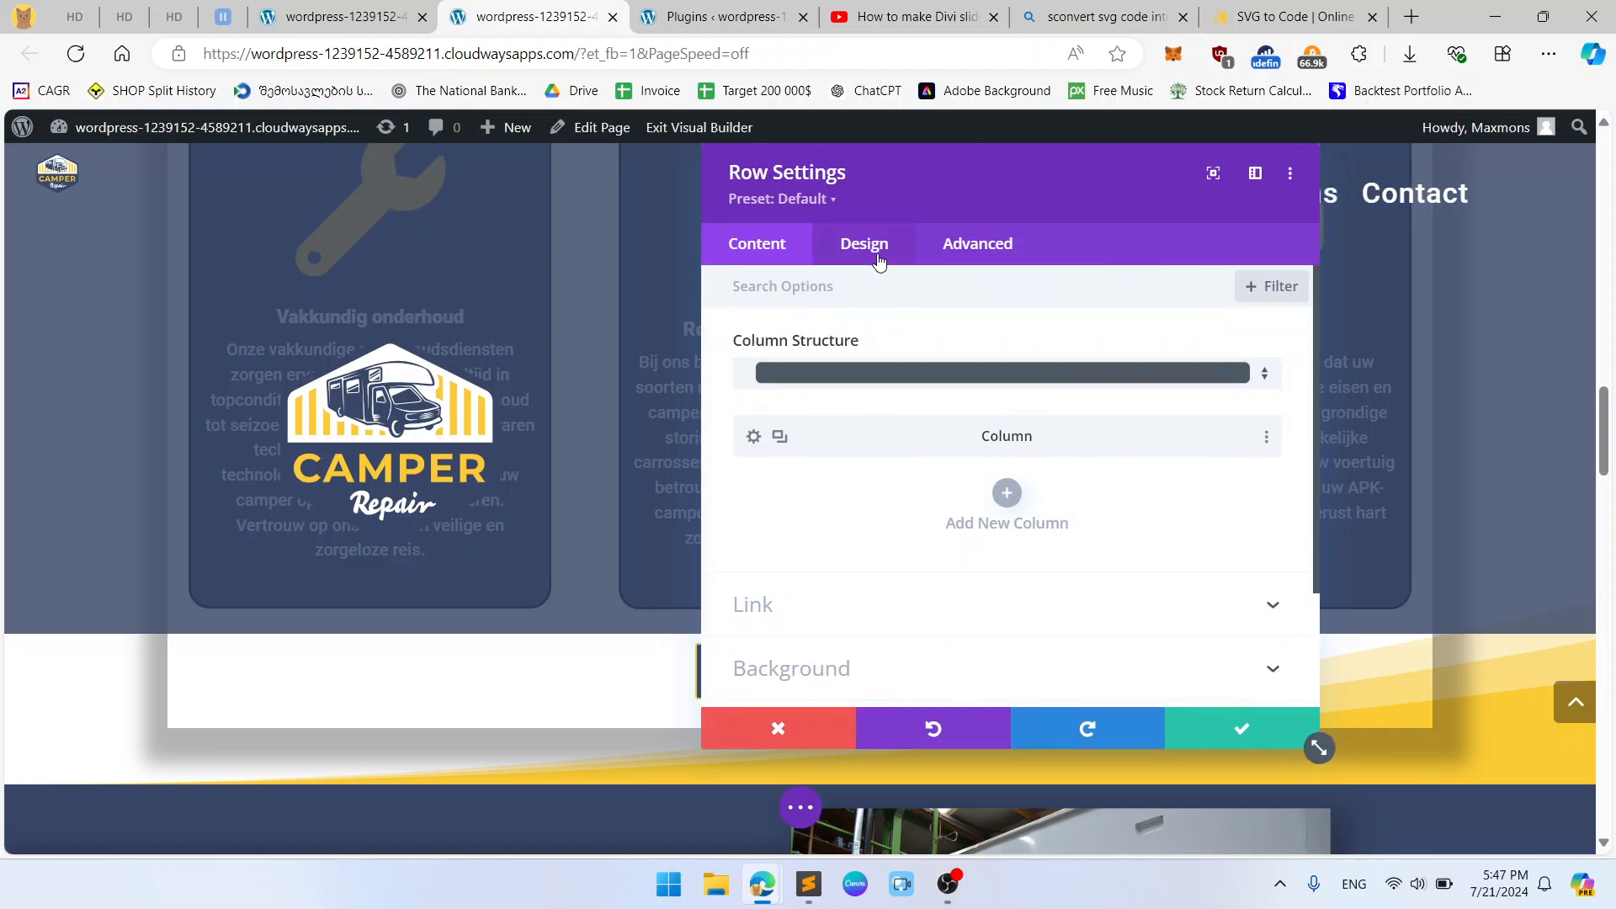
pyautogui.click(847, 360)
pyautogui.scroll(-2, 1151, 508)
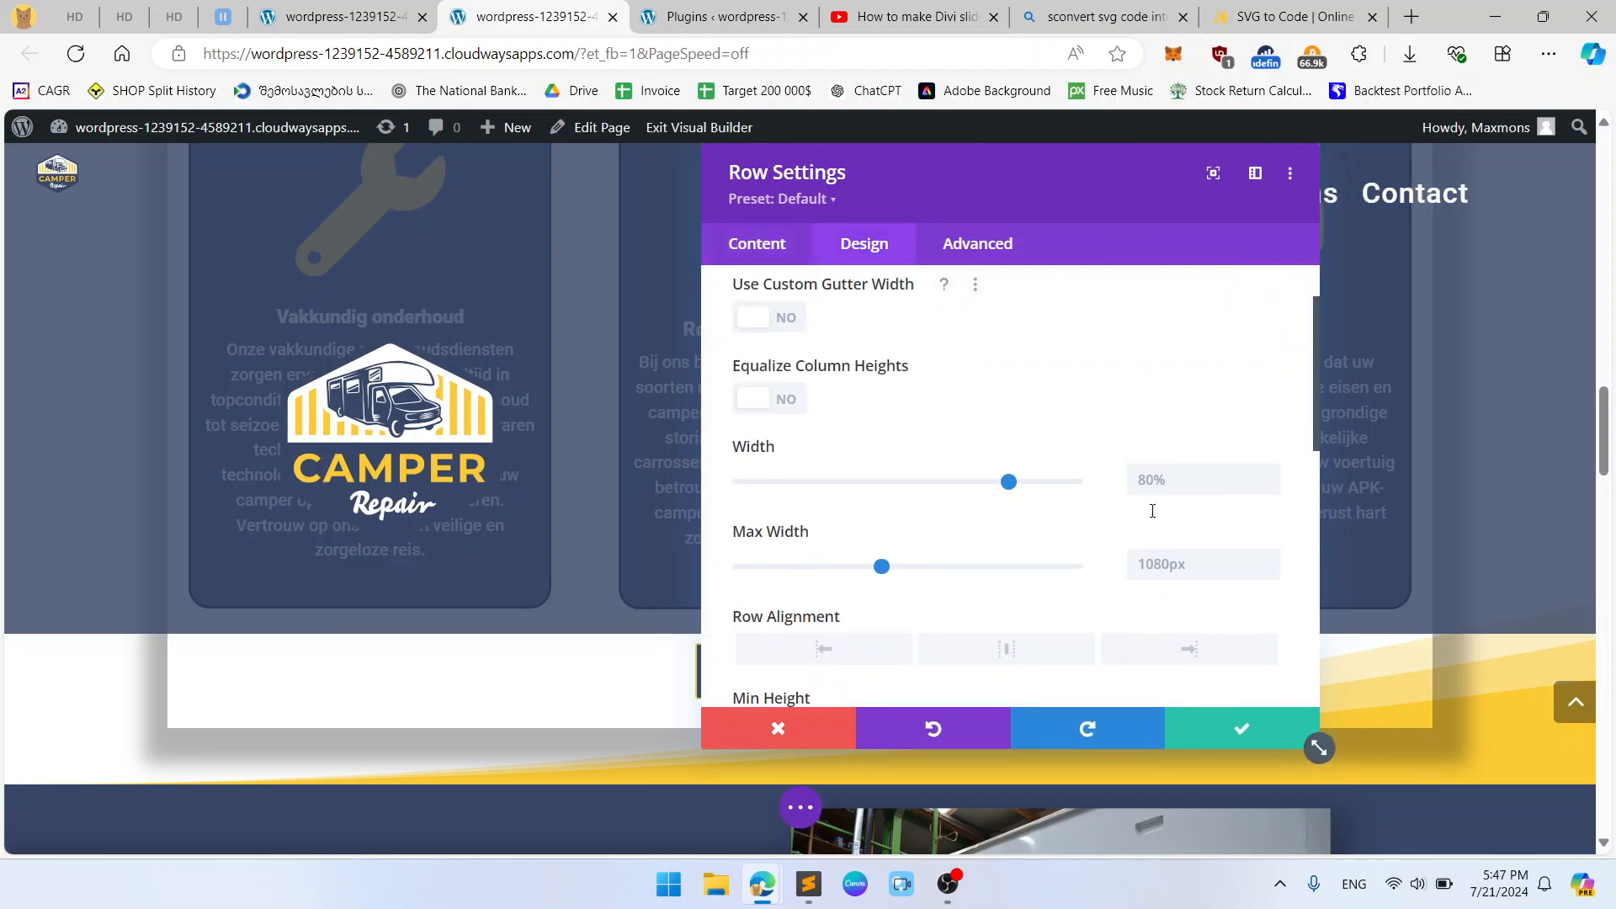
pyautogui.click(1187, 563)
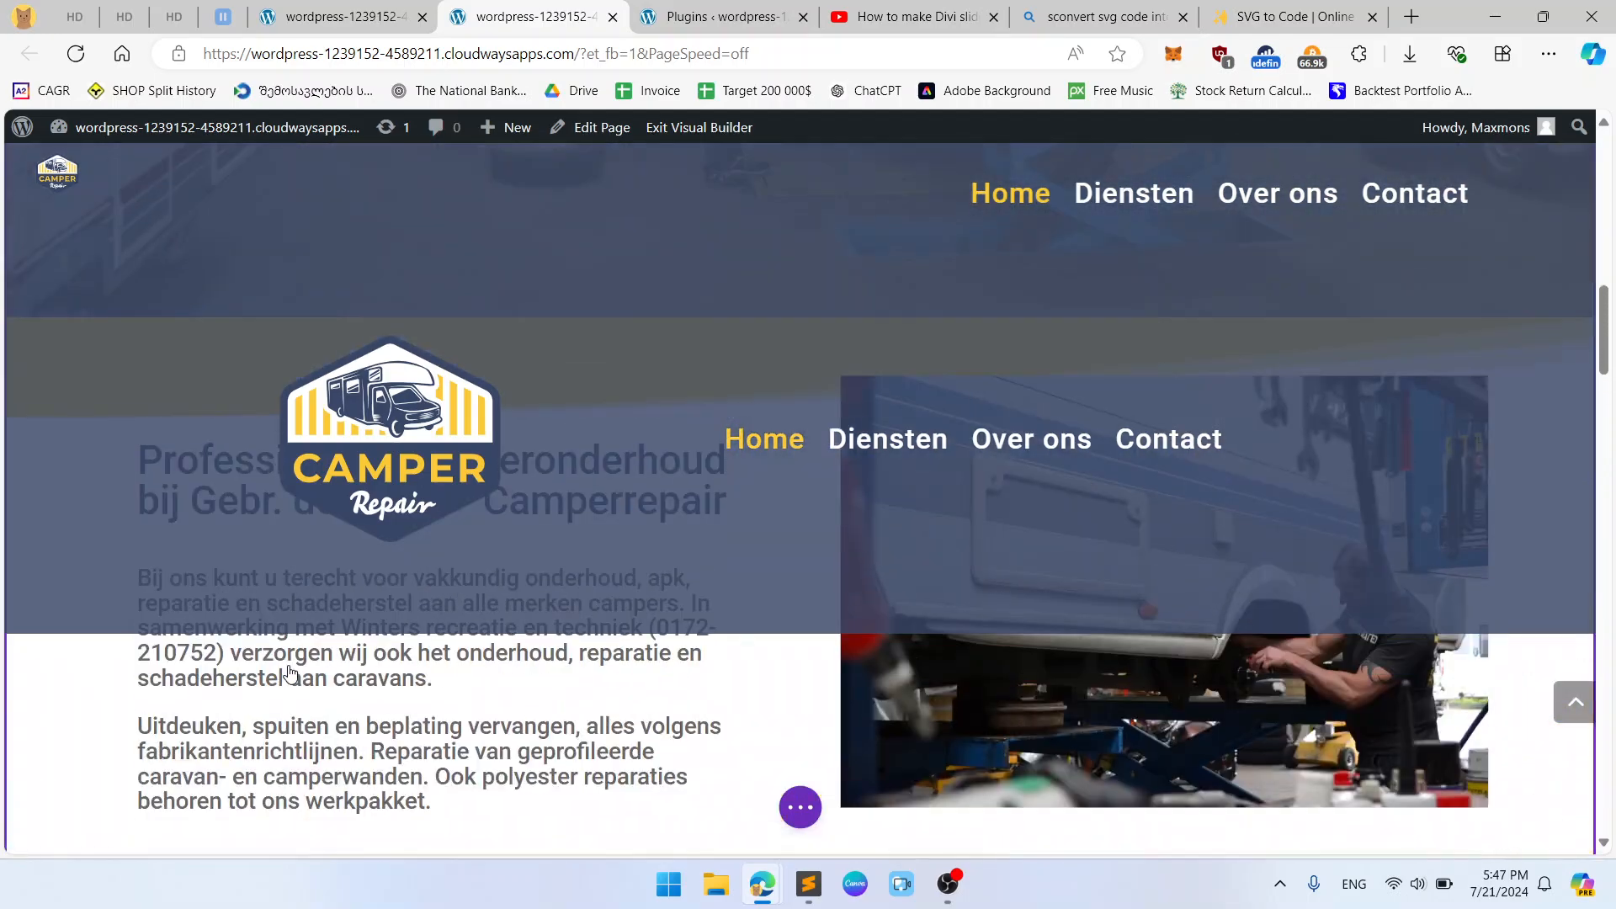
# Set the maximum width of the row containing the large-logo menu to 1200px in its sizing options.
pyautogui.scroll(-1, 250, 821)
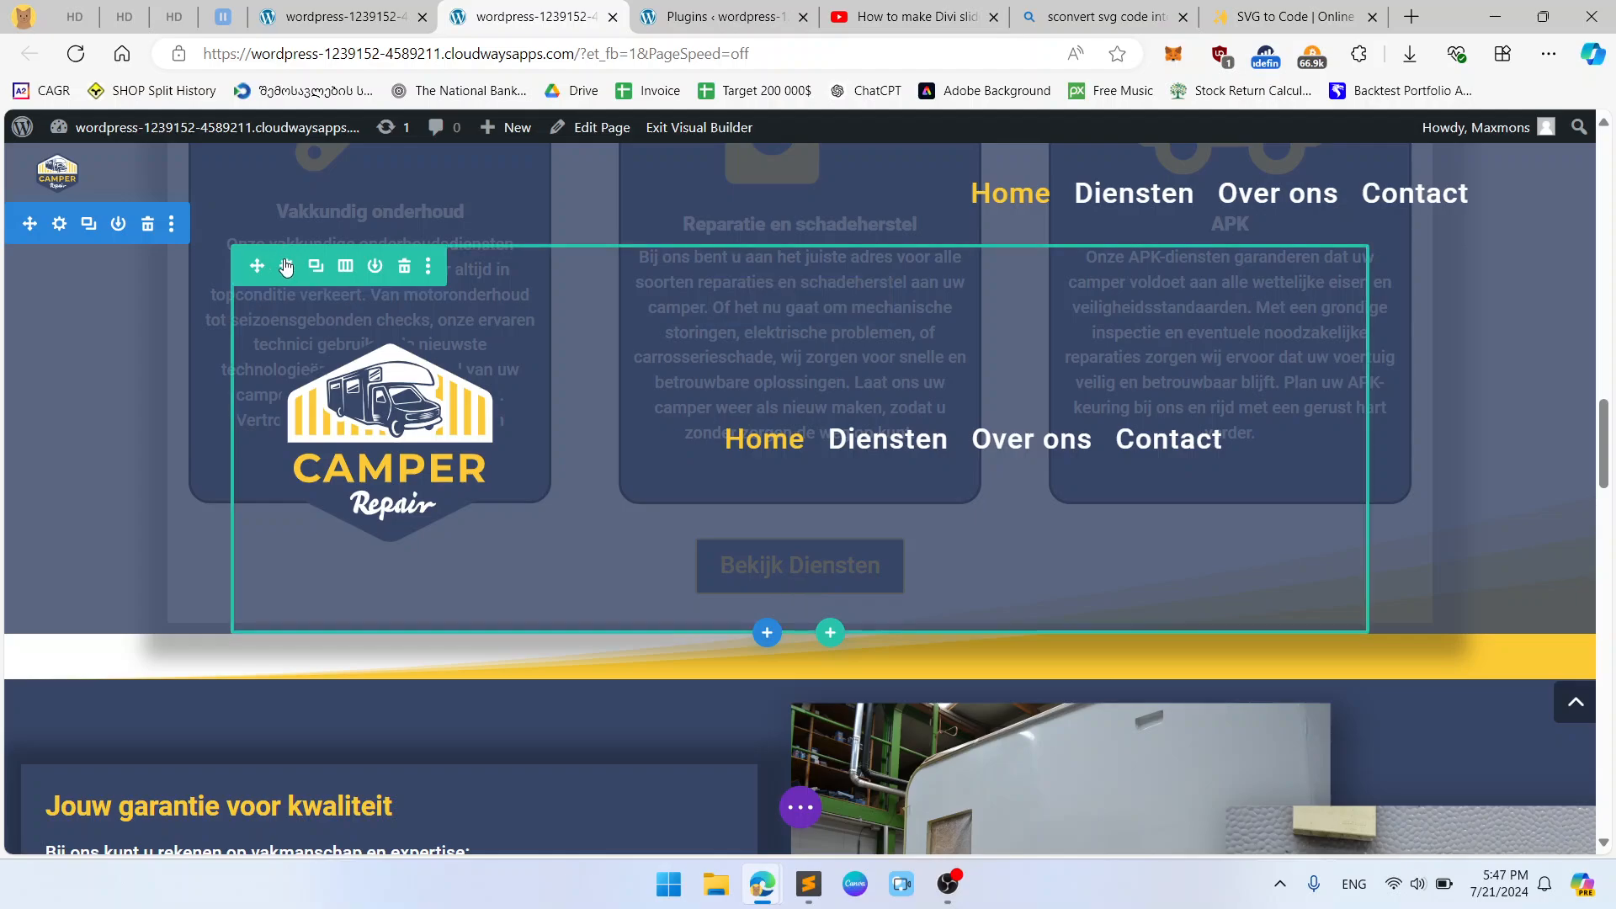
pyautogui.click(288, 268)
pyautogui.click(878, 239)
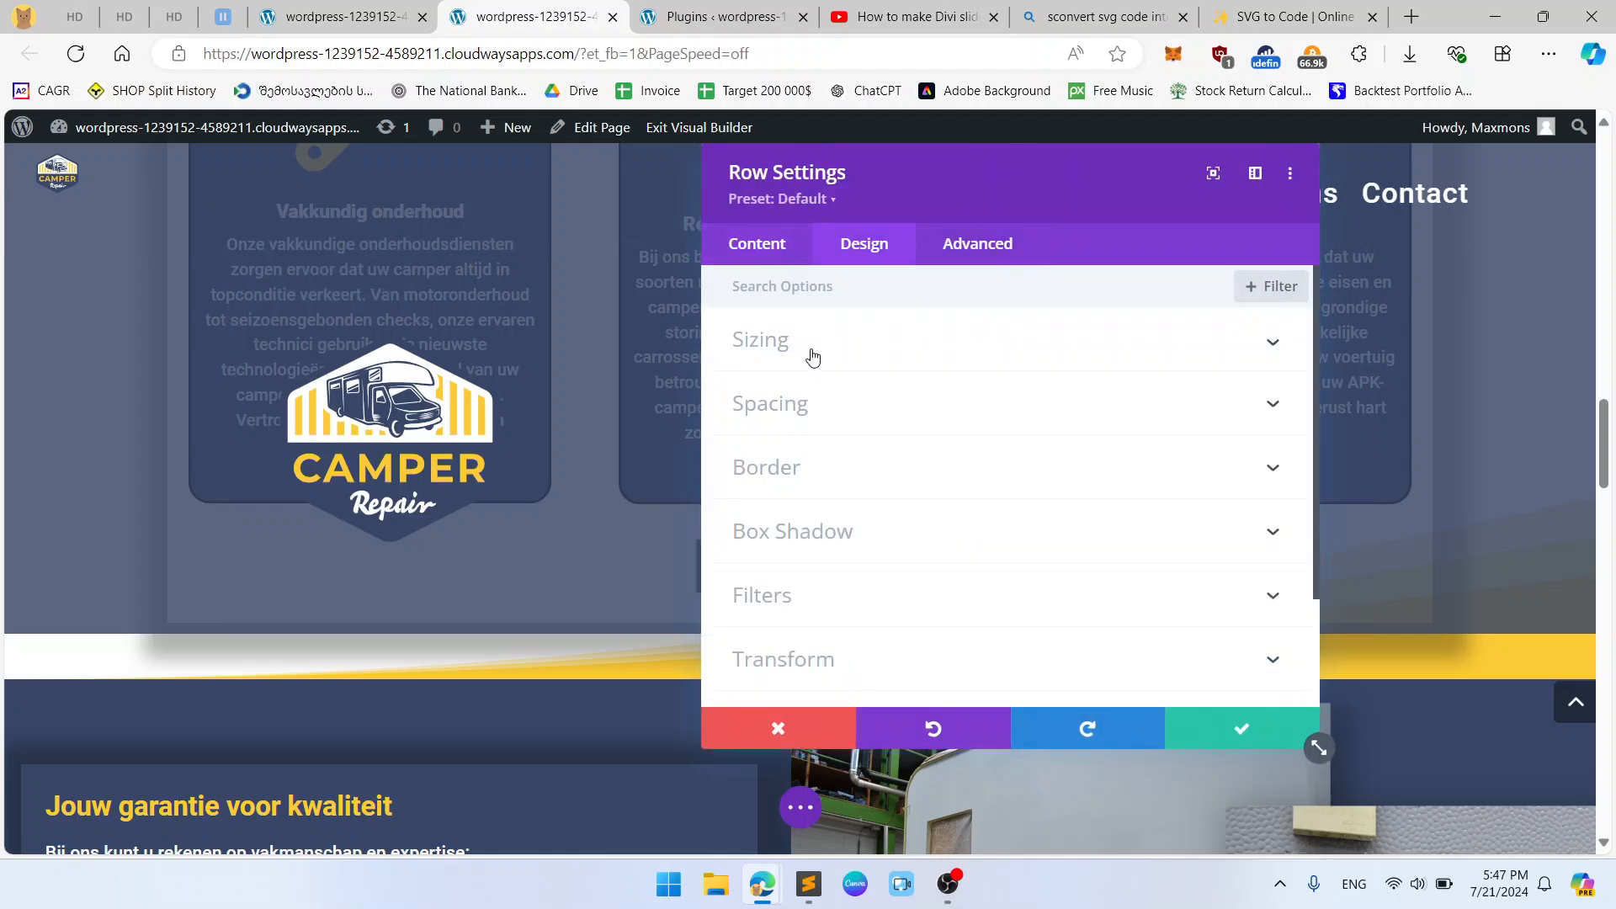
pyautogui.click(813, 358)
pyautogui.scroll(-1, 1191, 631)
pyautogui.click(1167, 545)
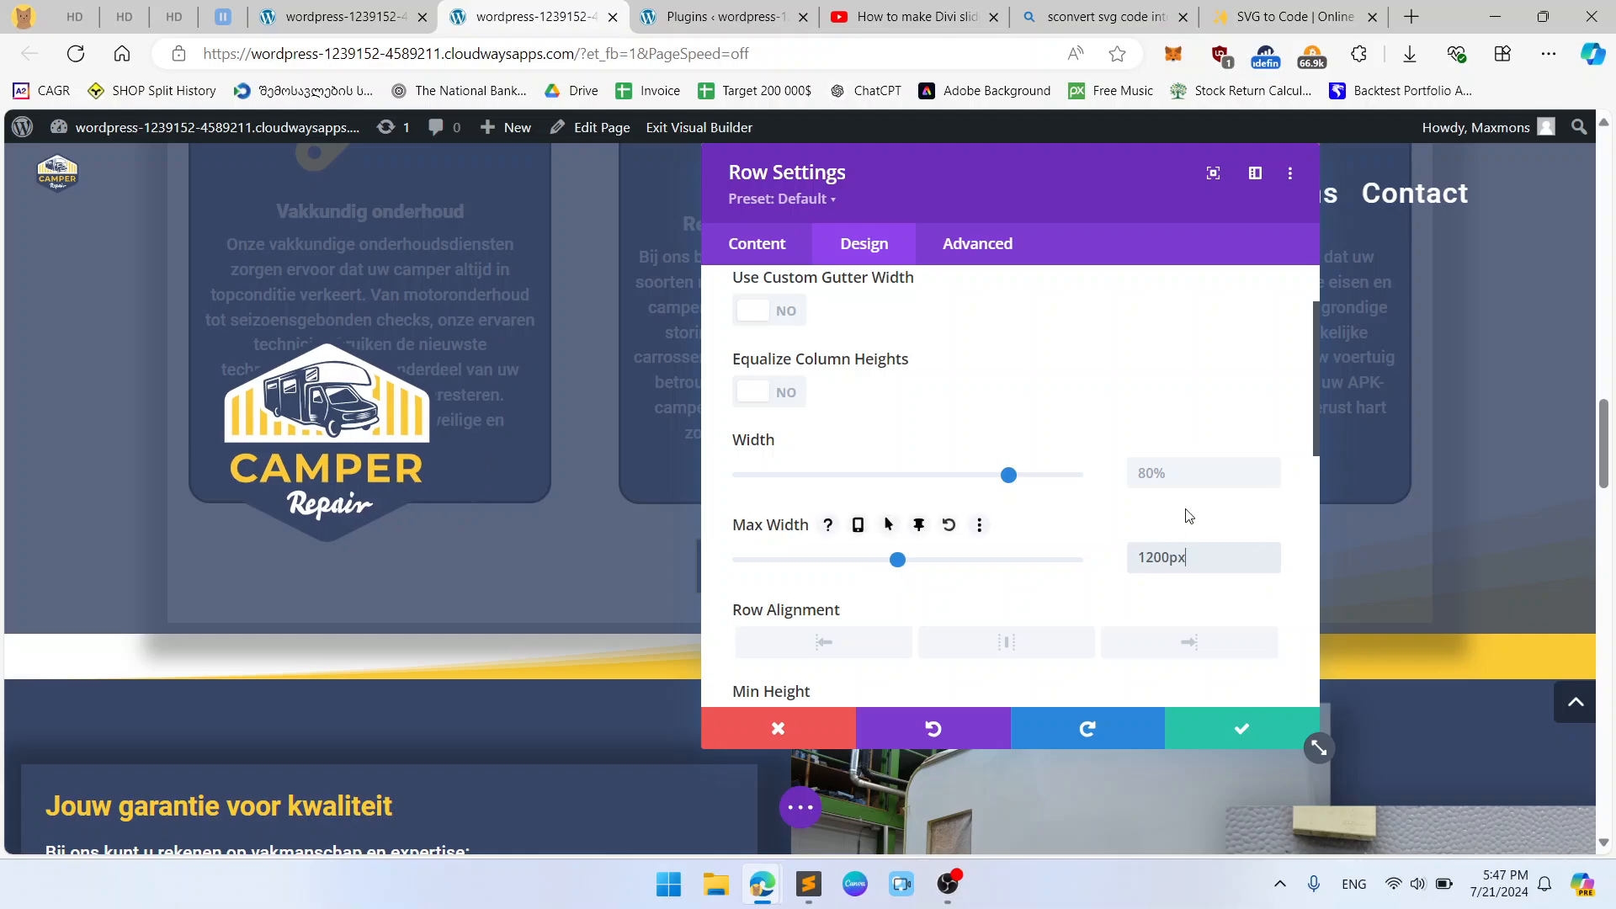
pyautogui.click(1189, 515)
# Change the row's maximum width to 1300px and save the row settings.
pyautogui.moveTo(1038, 202); pyautogui.dragTo(1138, 229)
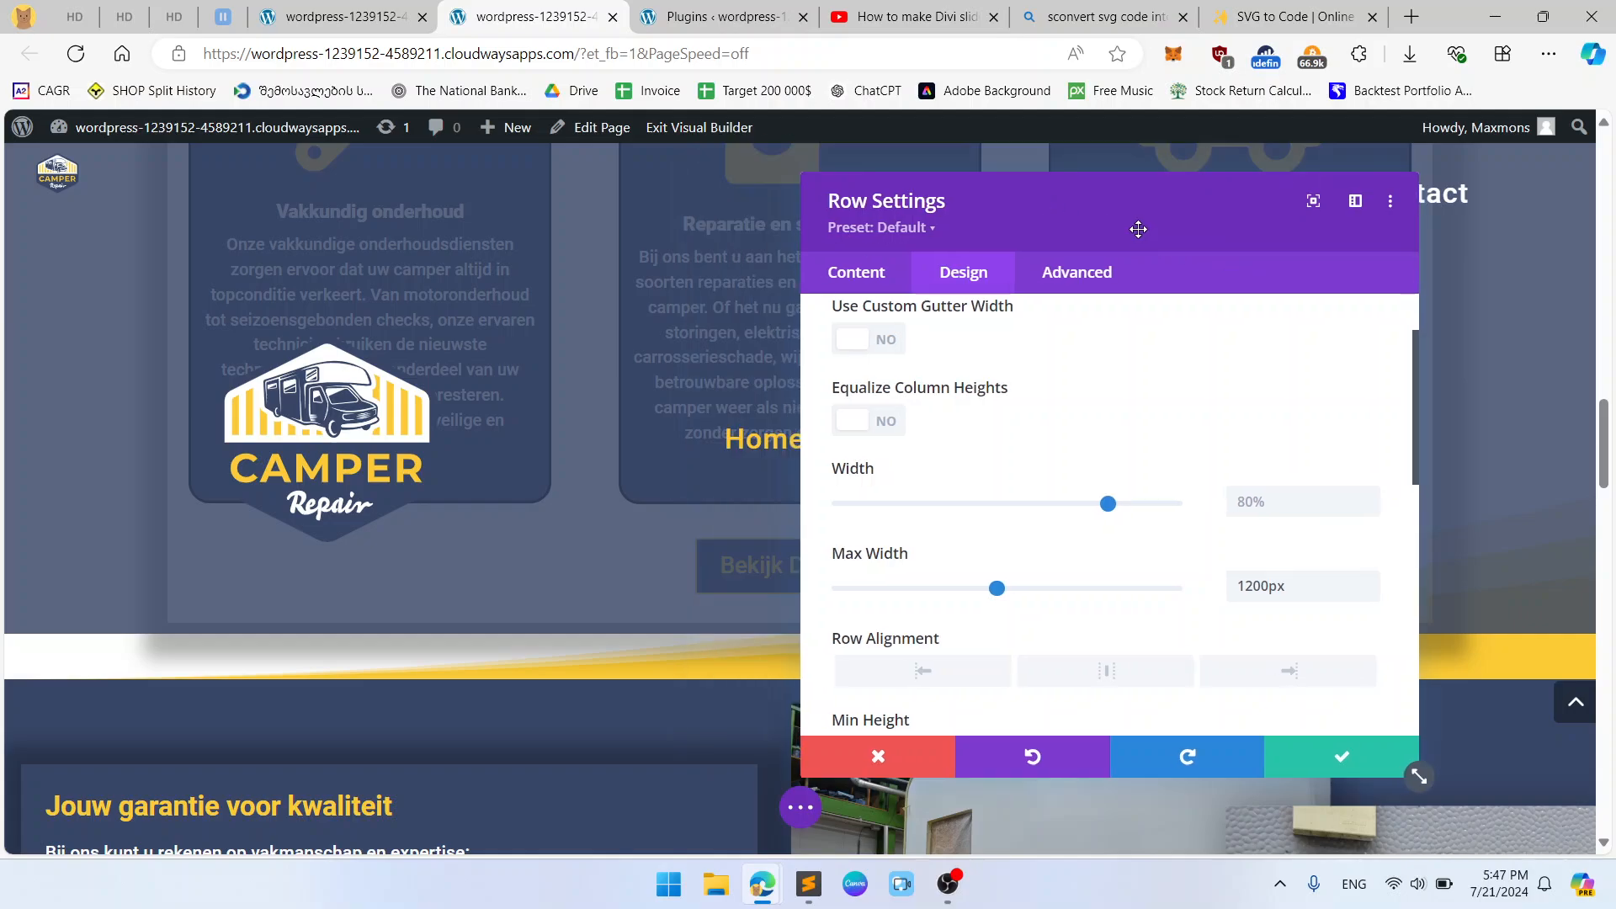
pyautogui.scroll(-1, 1004, 541)
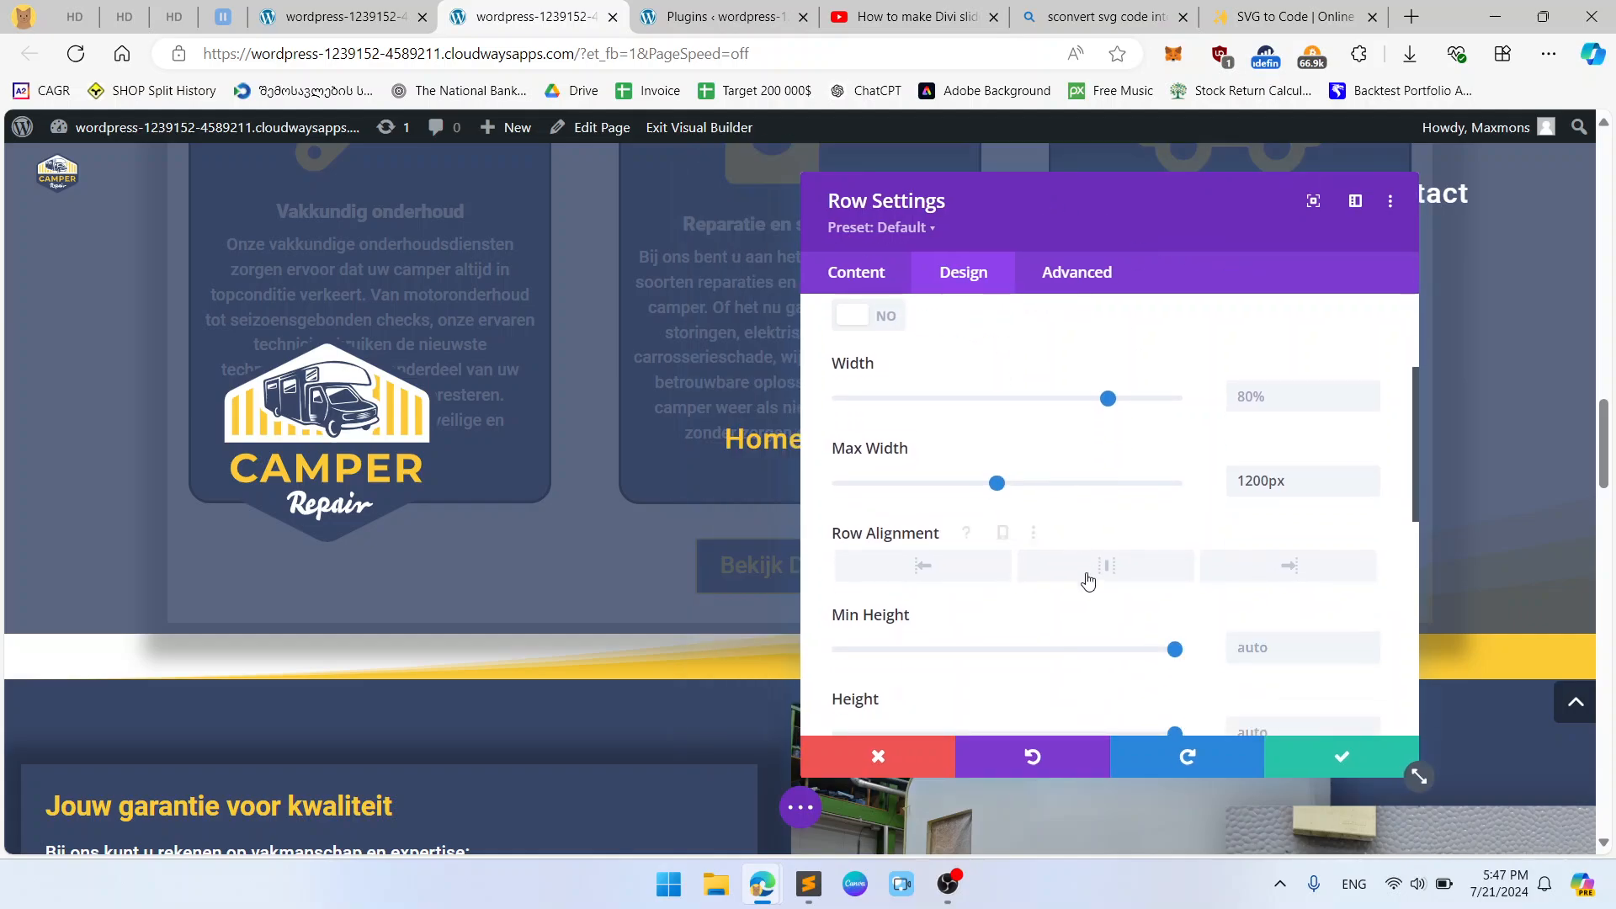
pyautogui.scroll(-2, 1058, 570)
pyautogui.scroll(1, 1128, 543)
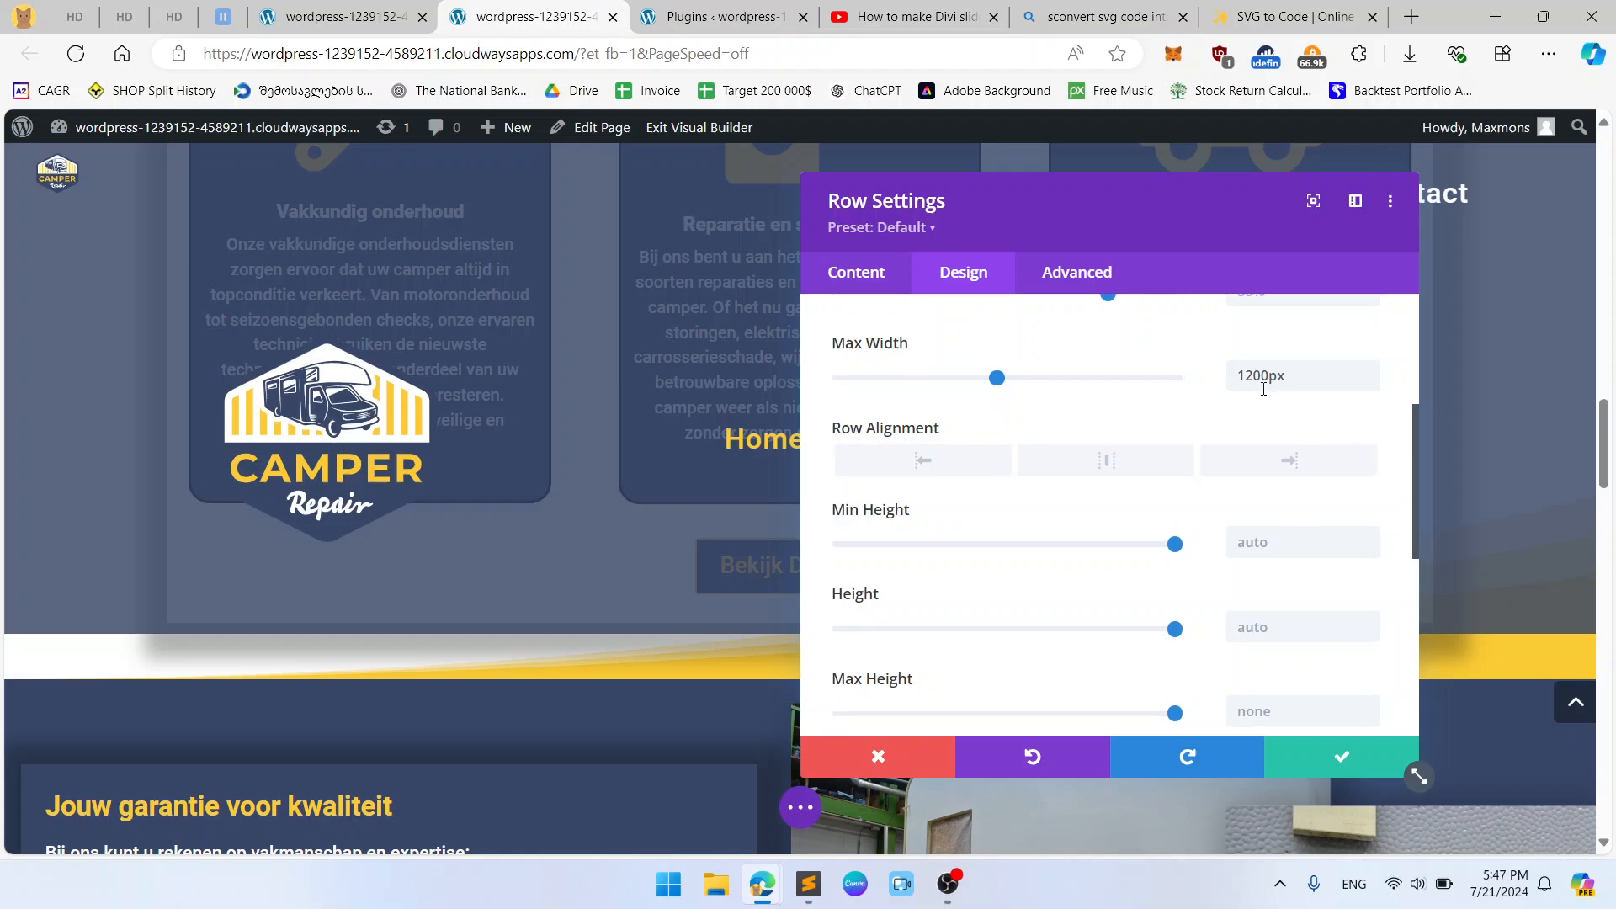
pyautogui.moveTo(1254, 376); pyautogui.dragTo(1247, 382)
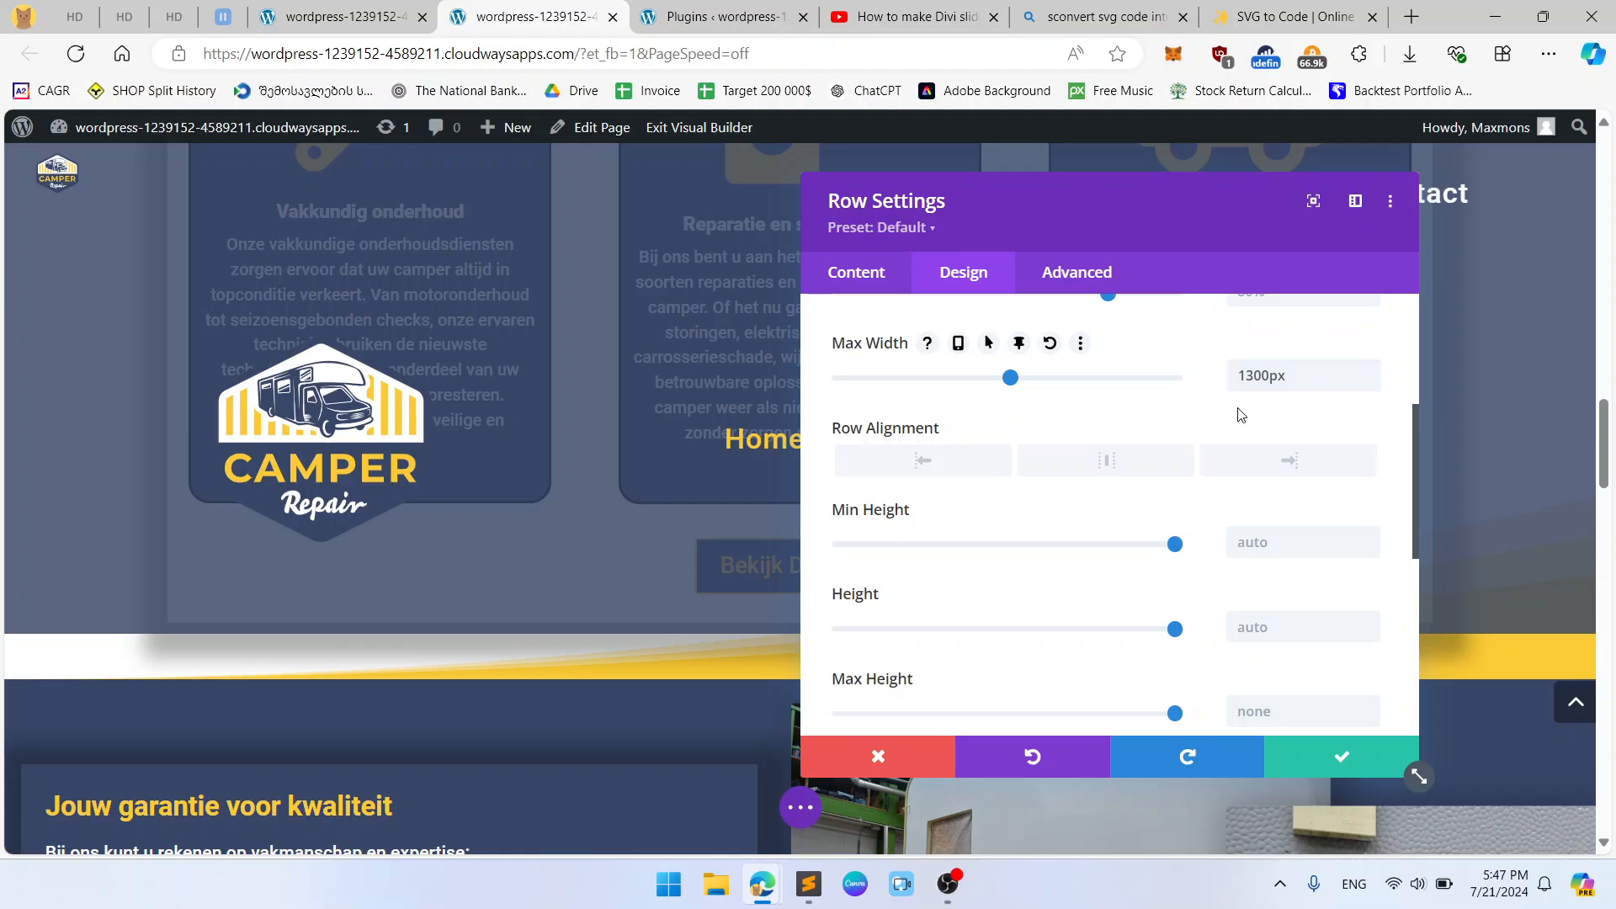
pyautogui.click(1342, 756)
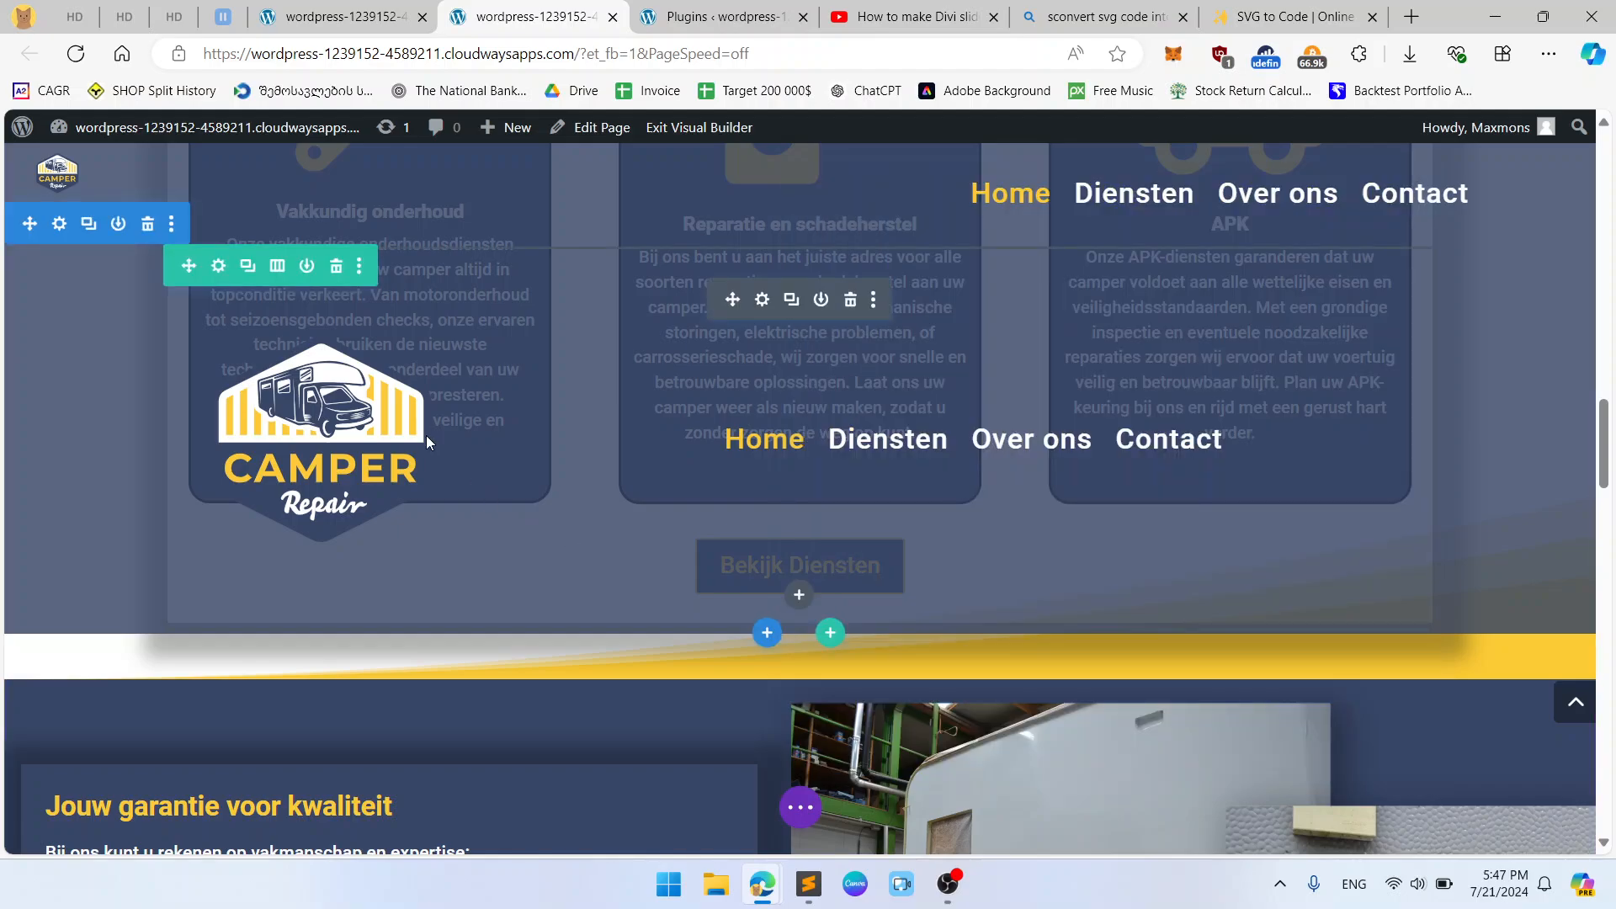
# Lower the maximum height of the large-logo menu's logo in its sizing options and save the menu settings.
pyautogui.click(761, 300)
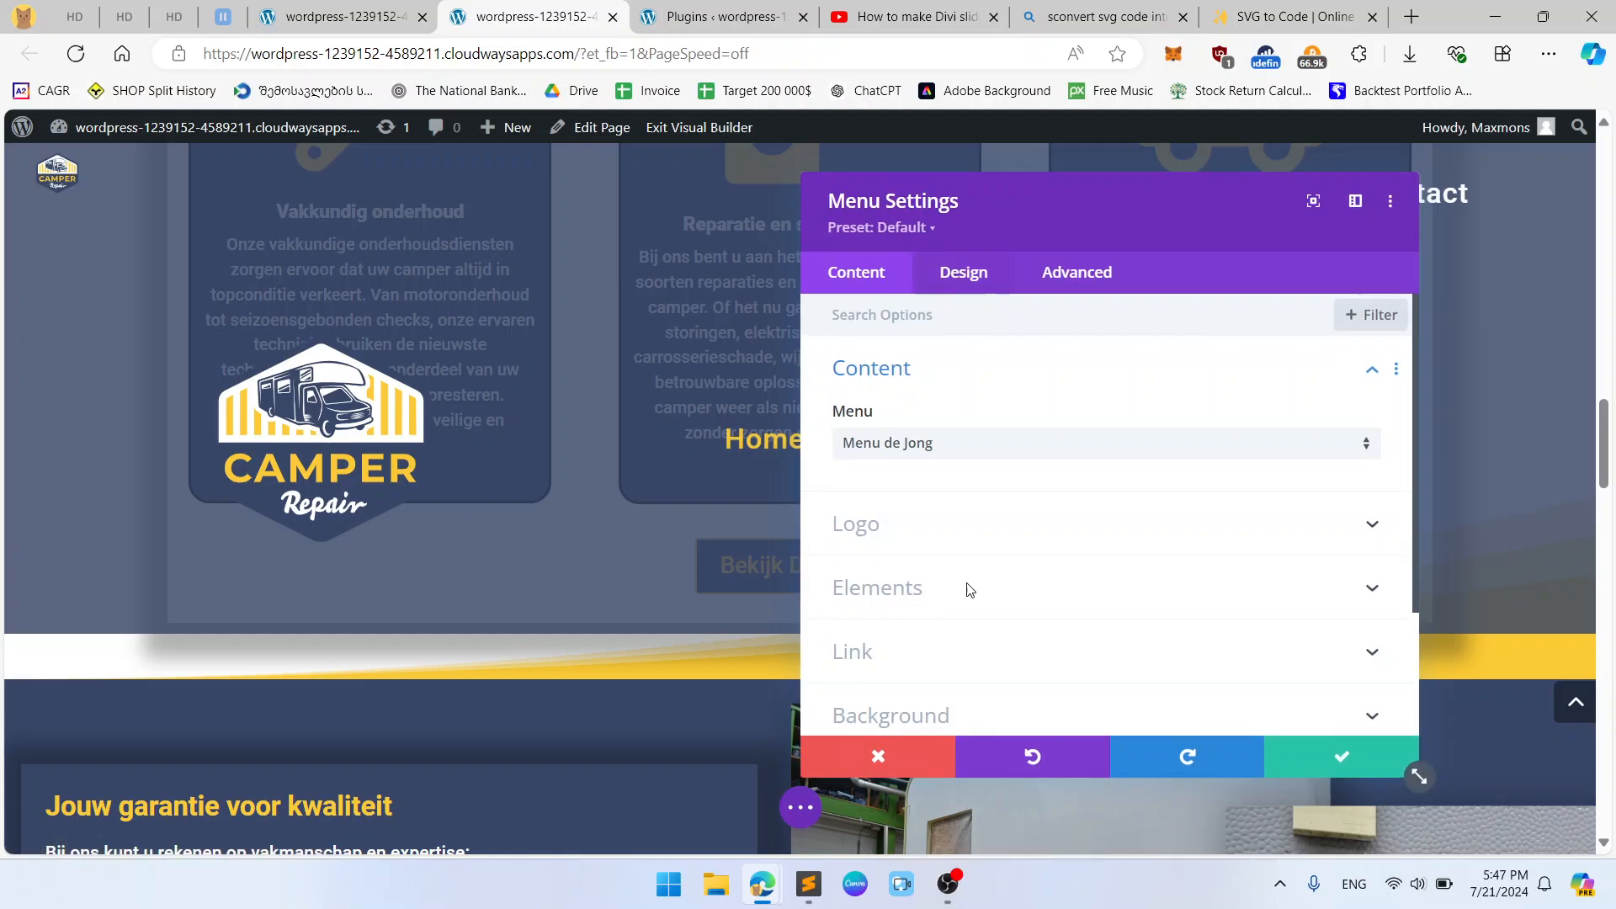
pyautogui.click(877, 757)
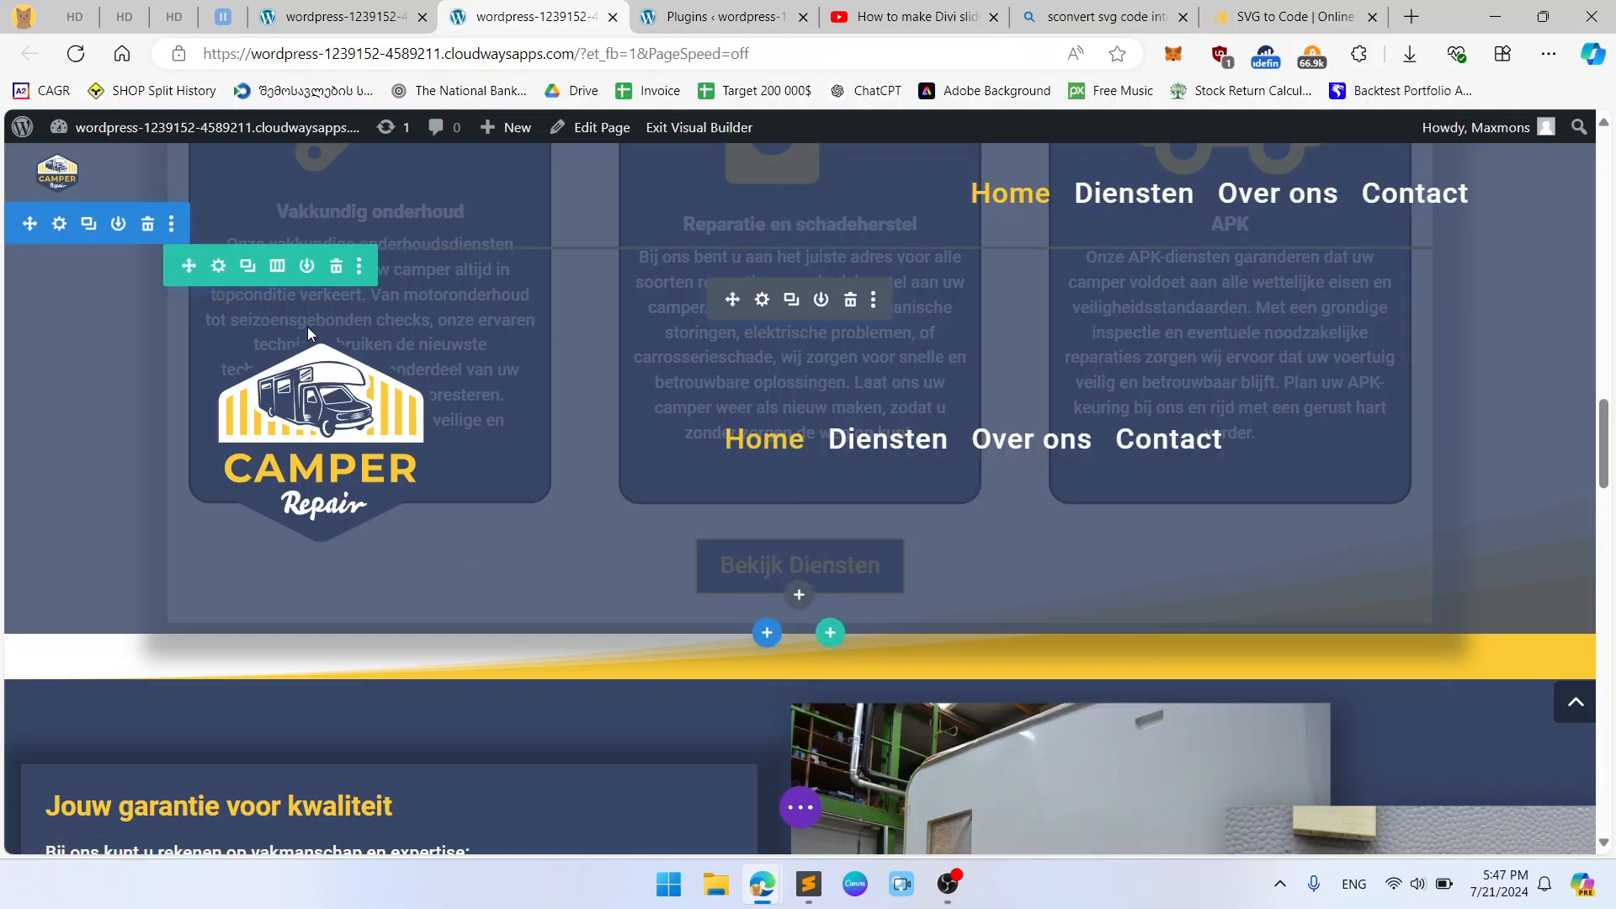
pyautogui.click(762, 302)
pyautogui.click(882, 518)
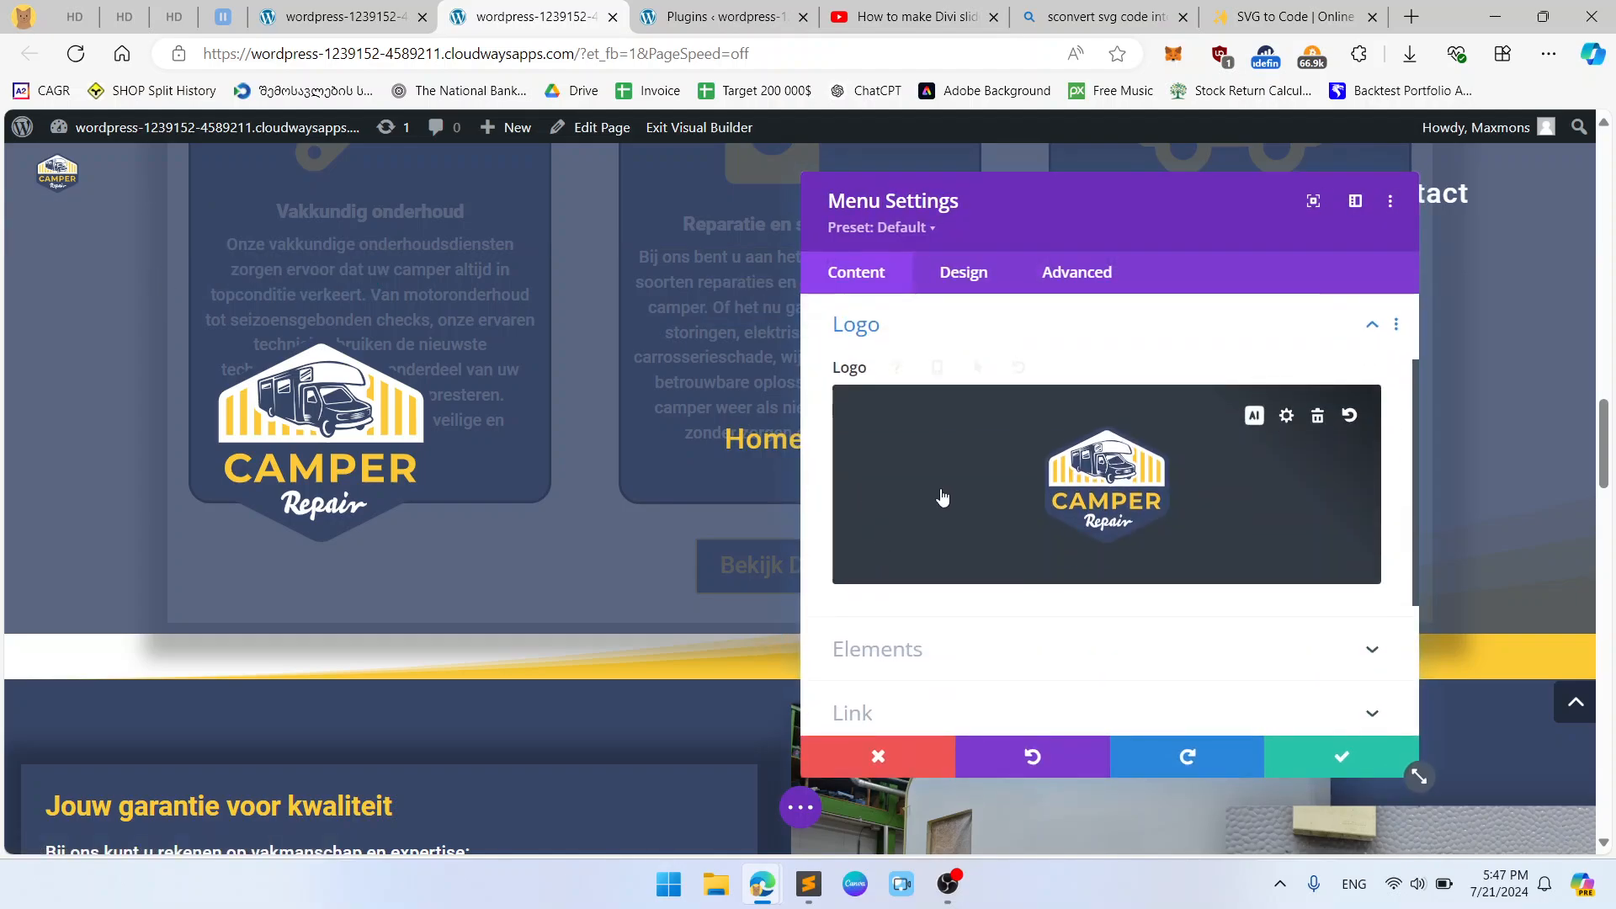
pyautogui.click(975, 278)
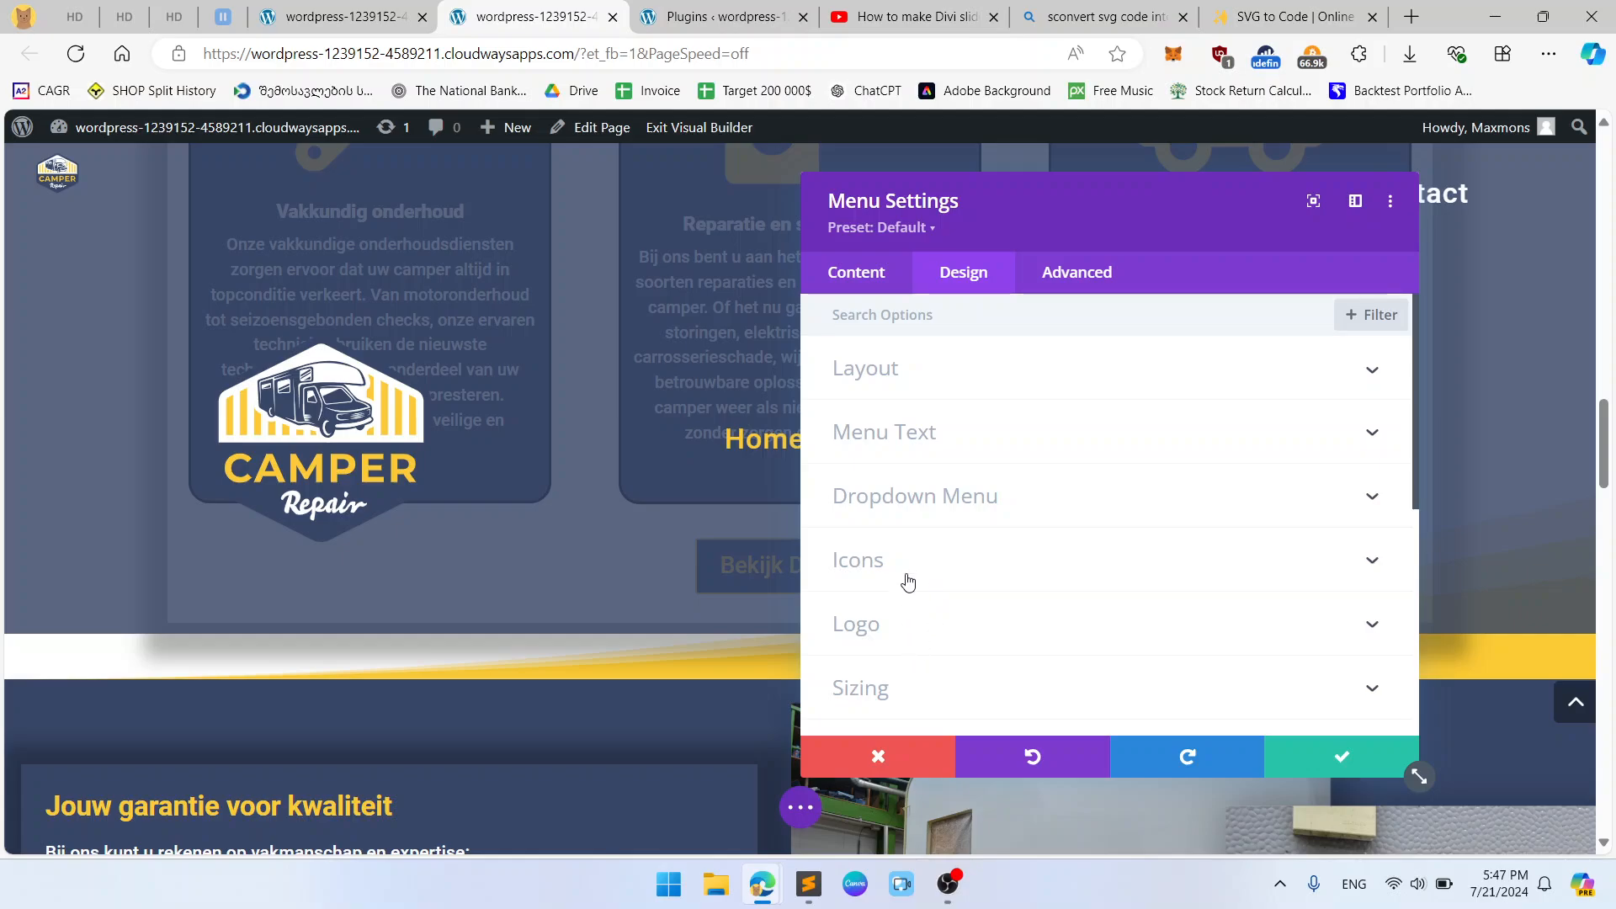
pyautogui.click(932, 642)
pyautogui.scroll(3, 968, 513)
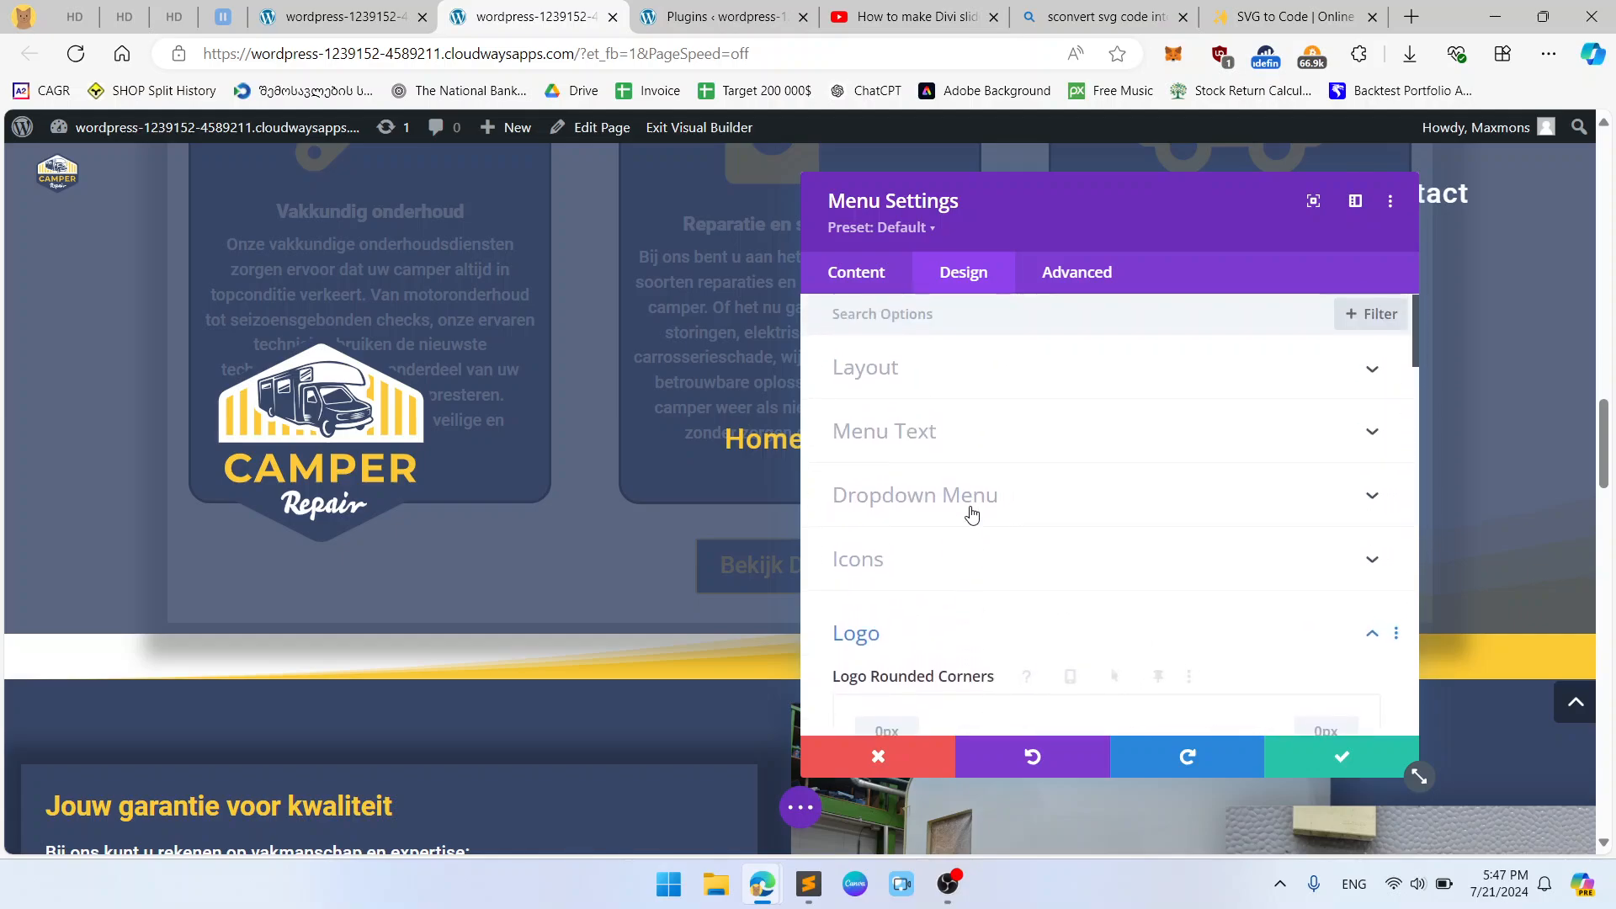
pyautogui.scroll(-1, 955, 505)
pyautogui.scroll(-15, 955, 505)
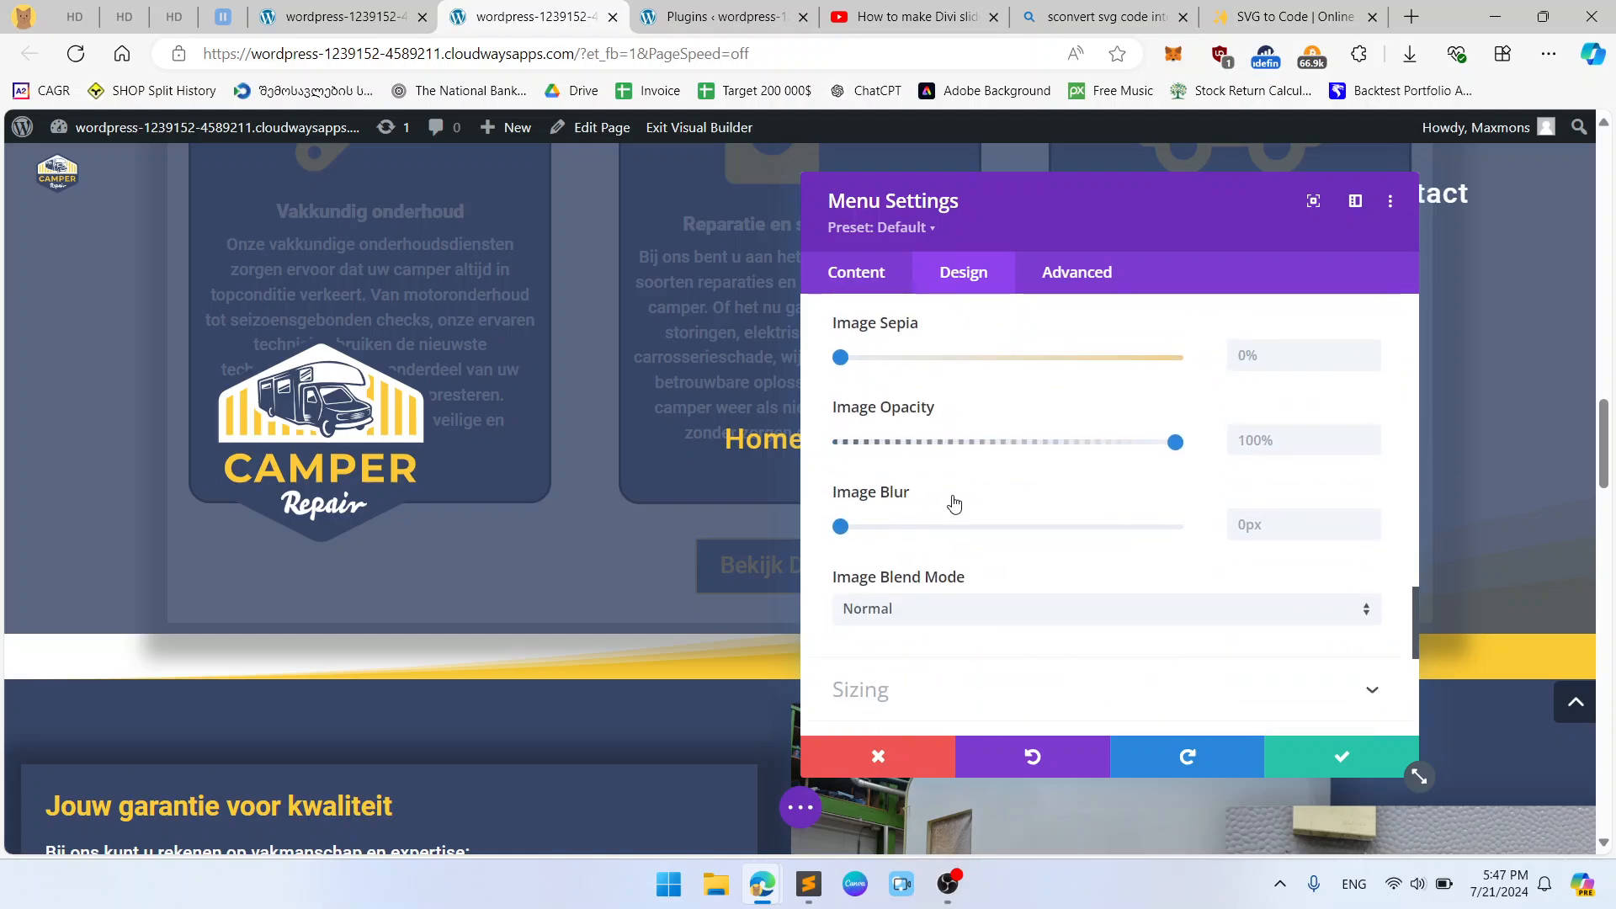
pyautogui.scroll(1, 935, 500)
pyautogui.click(921, 366)
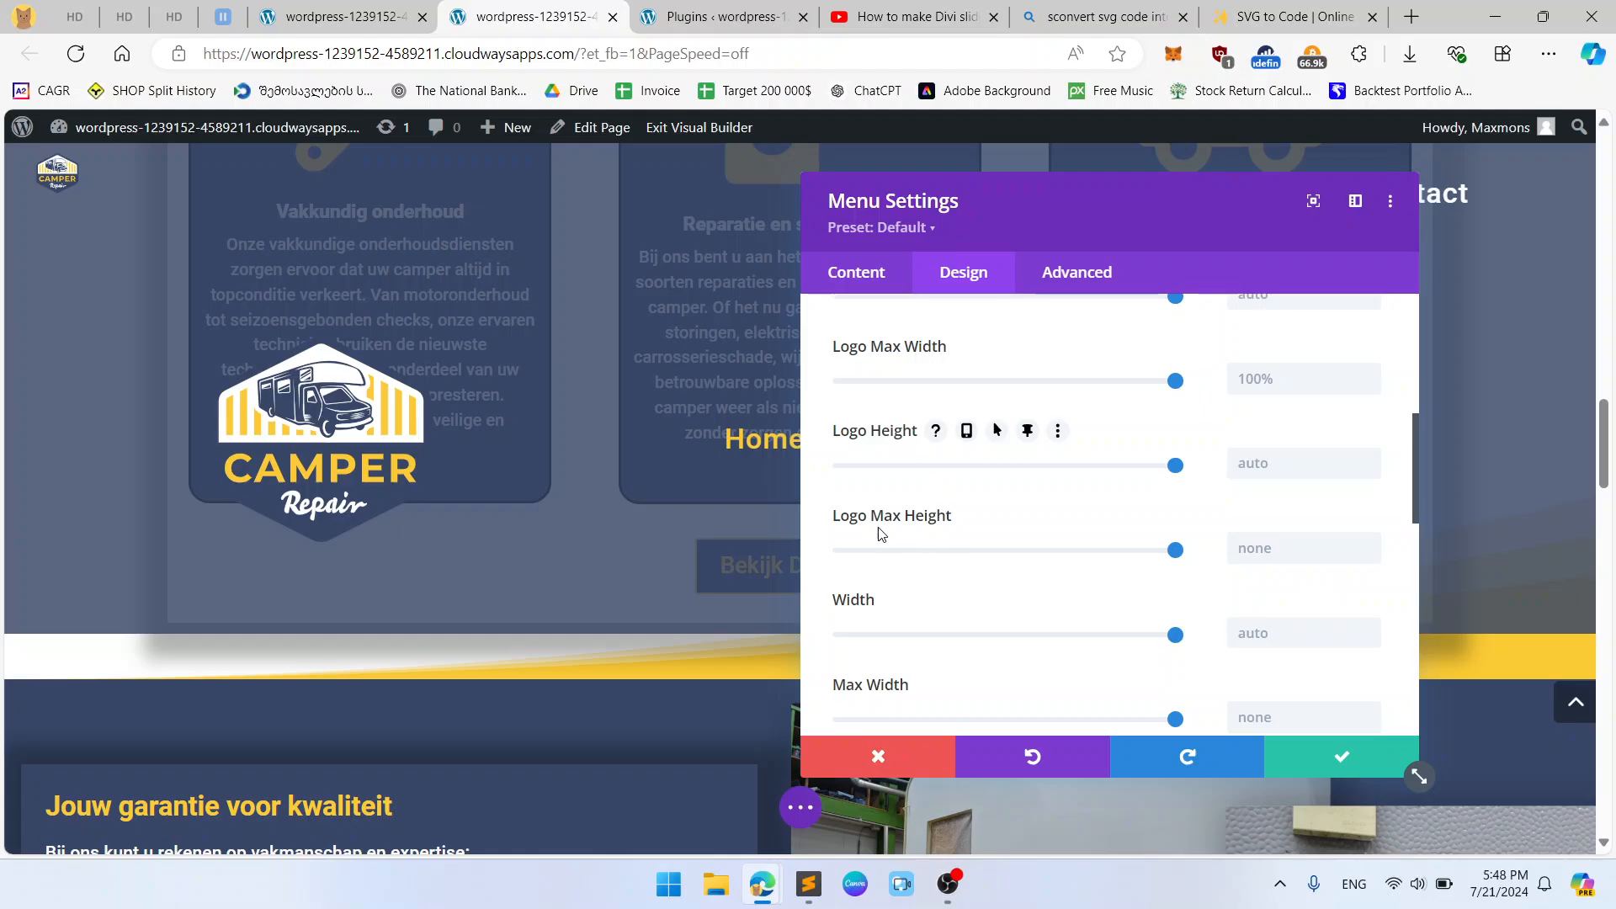
pyautogui.click(1330, 549)
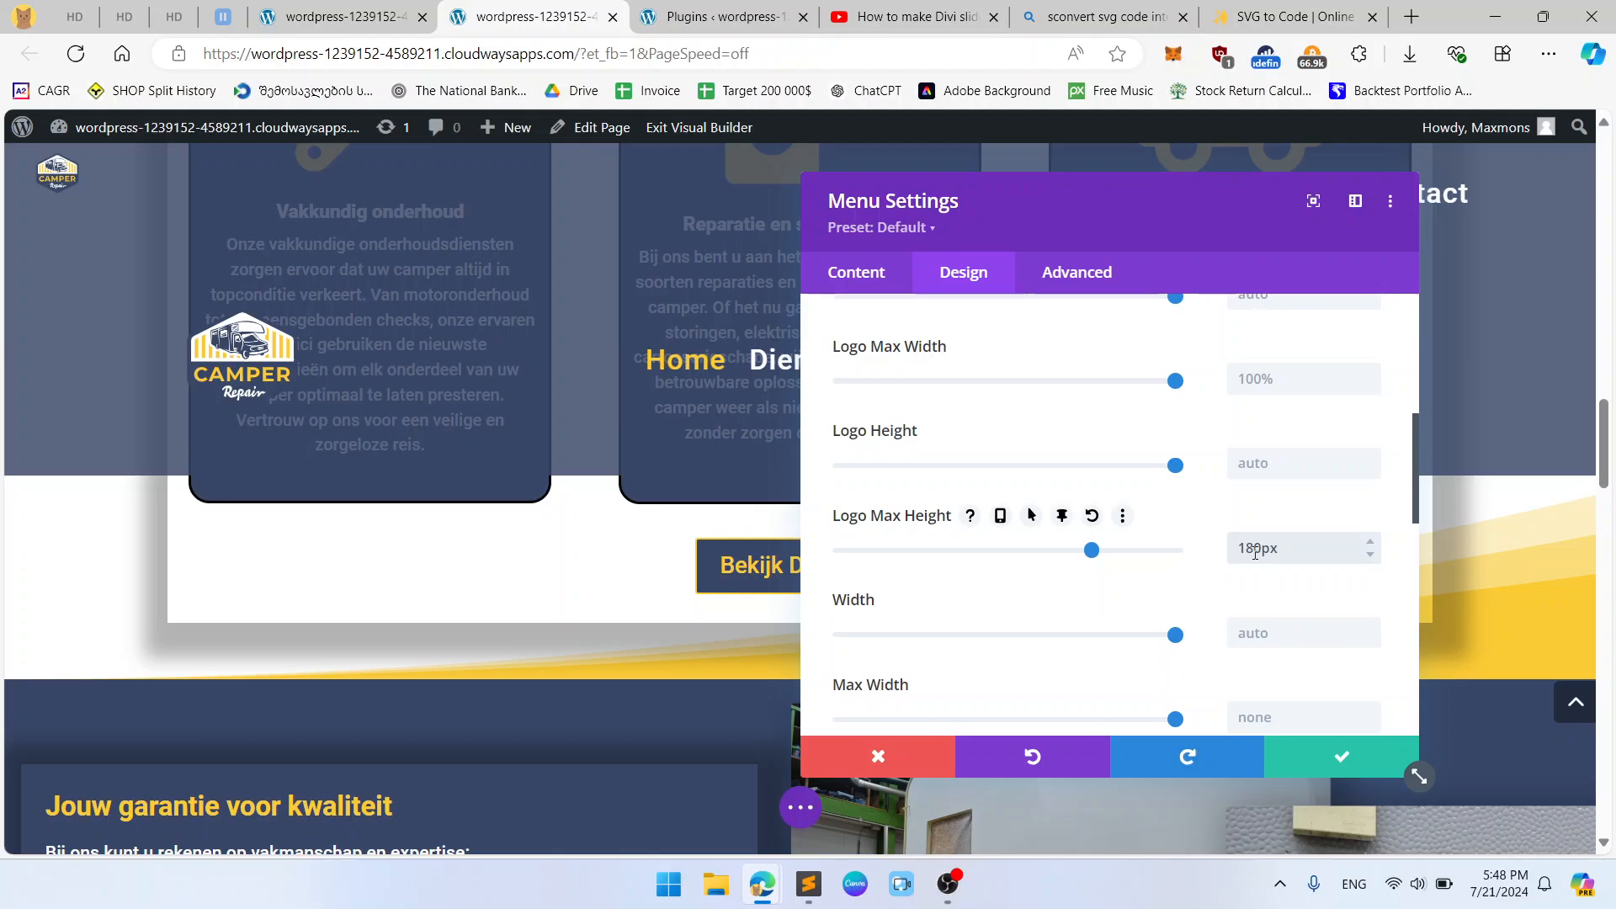
pyautogui.click(1348, 751)
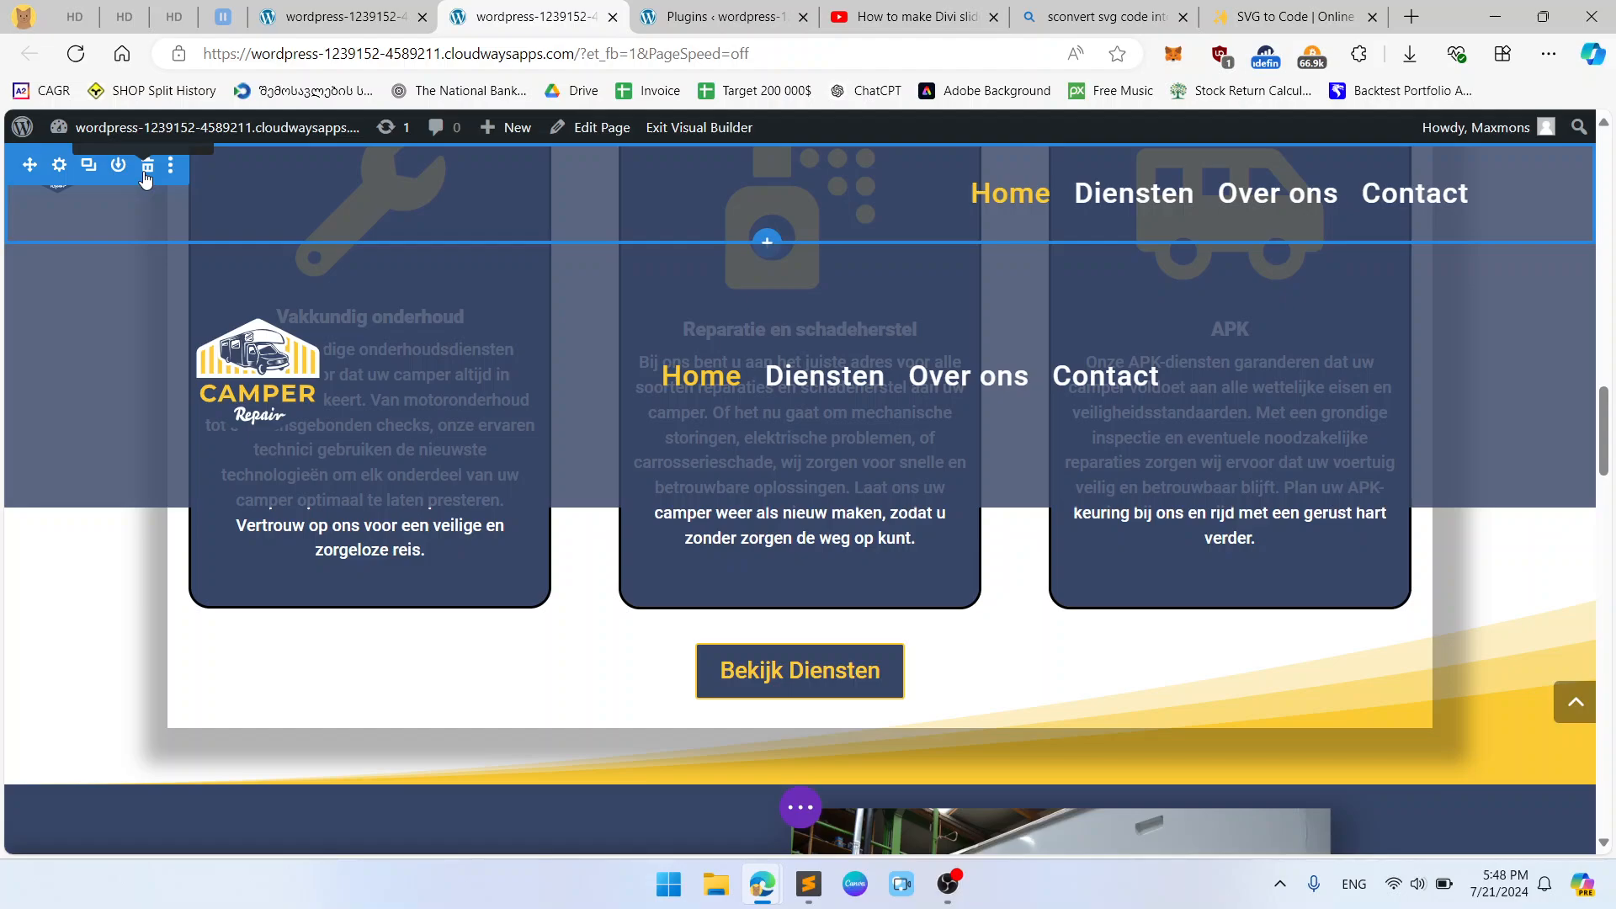
# Delete the section holding the small-logo header and check the spacing options of the remaining large-logo section.
pyautogui.click(146, 167)
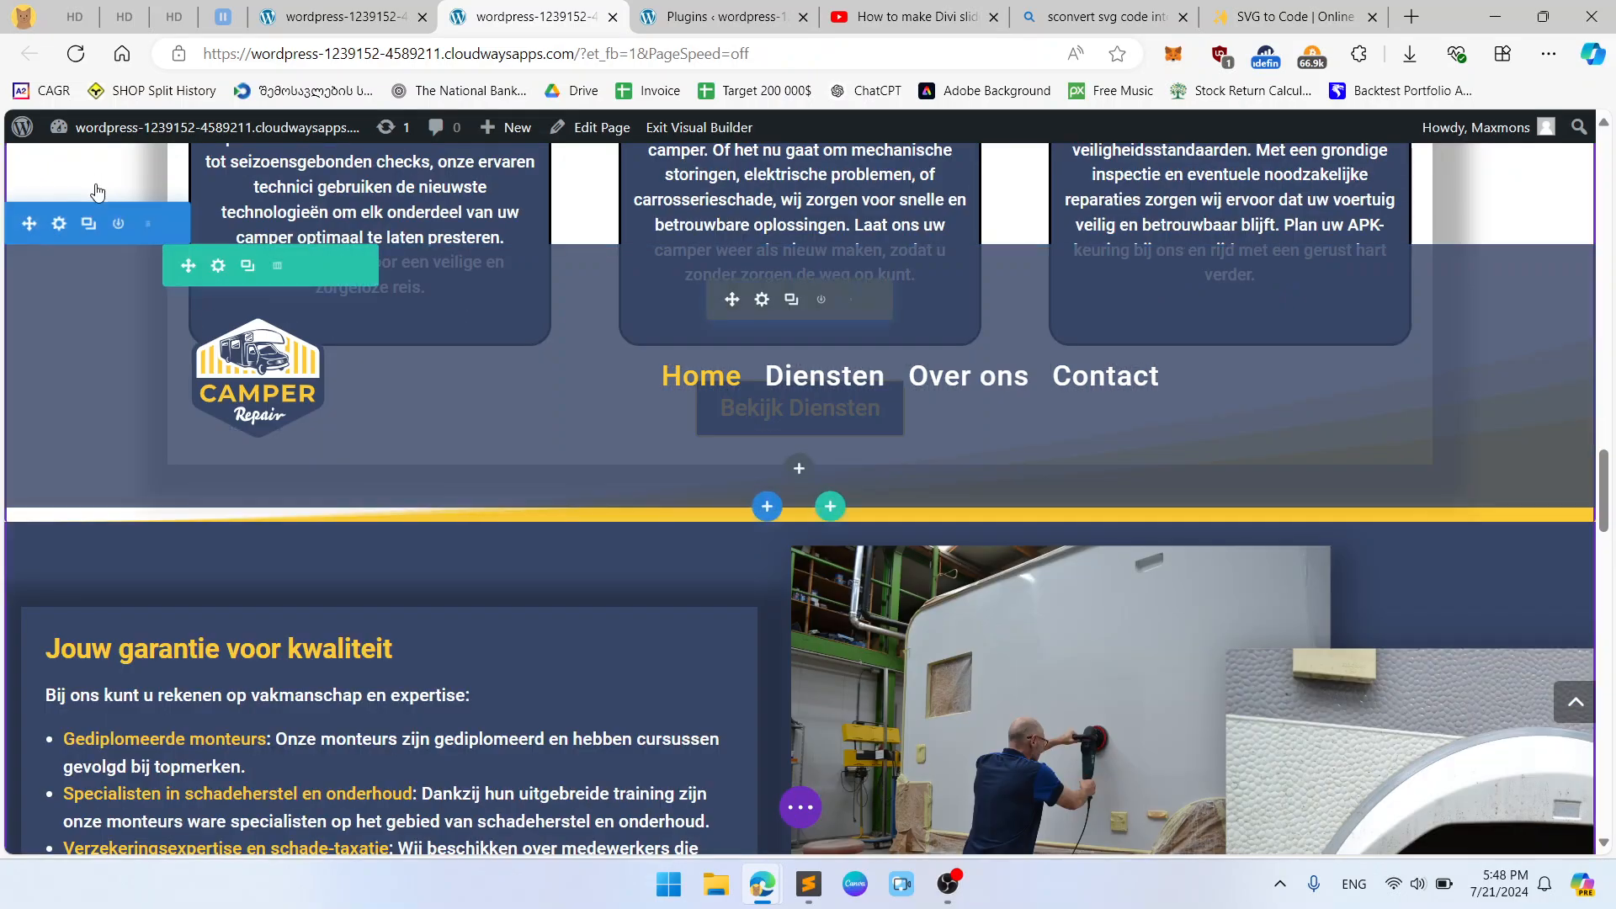
pyautogui.click(59, 224)
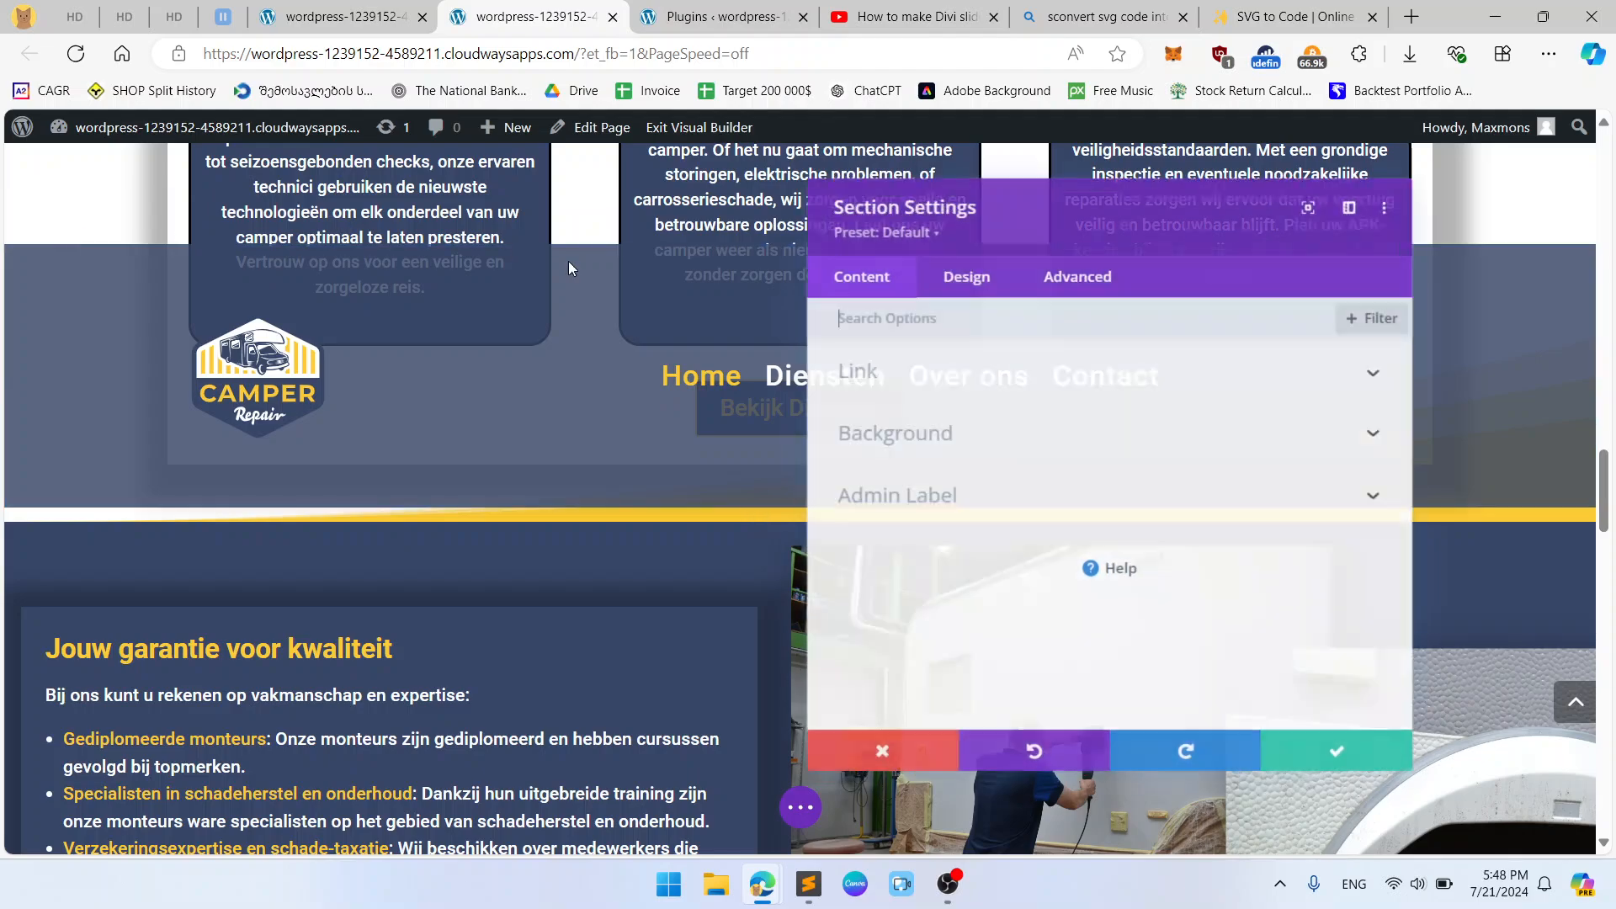
pyautogui.click(963, 274)
pyautogui.click(889, 551)
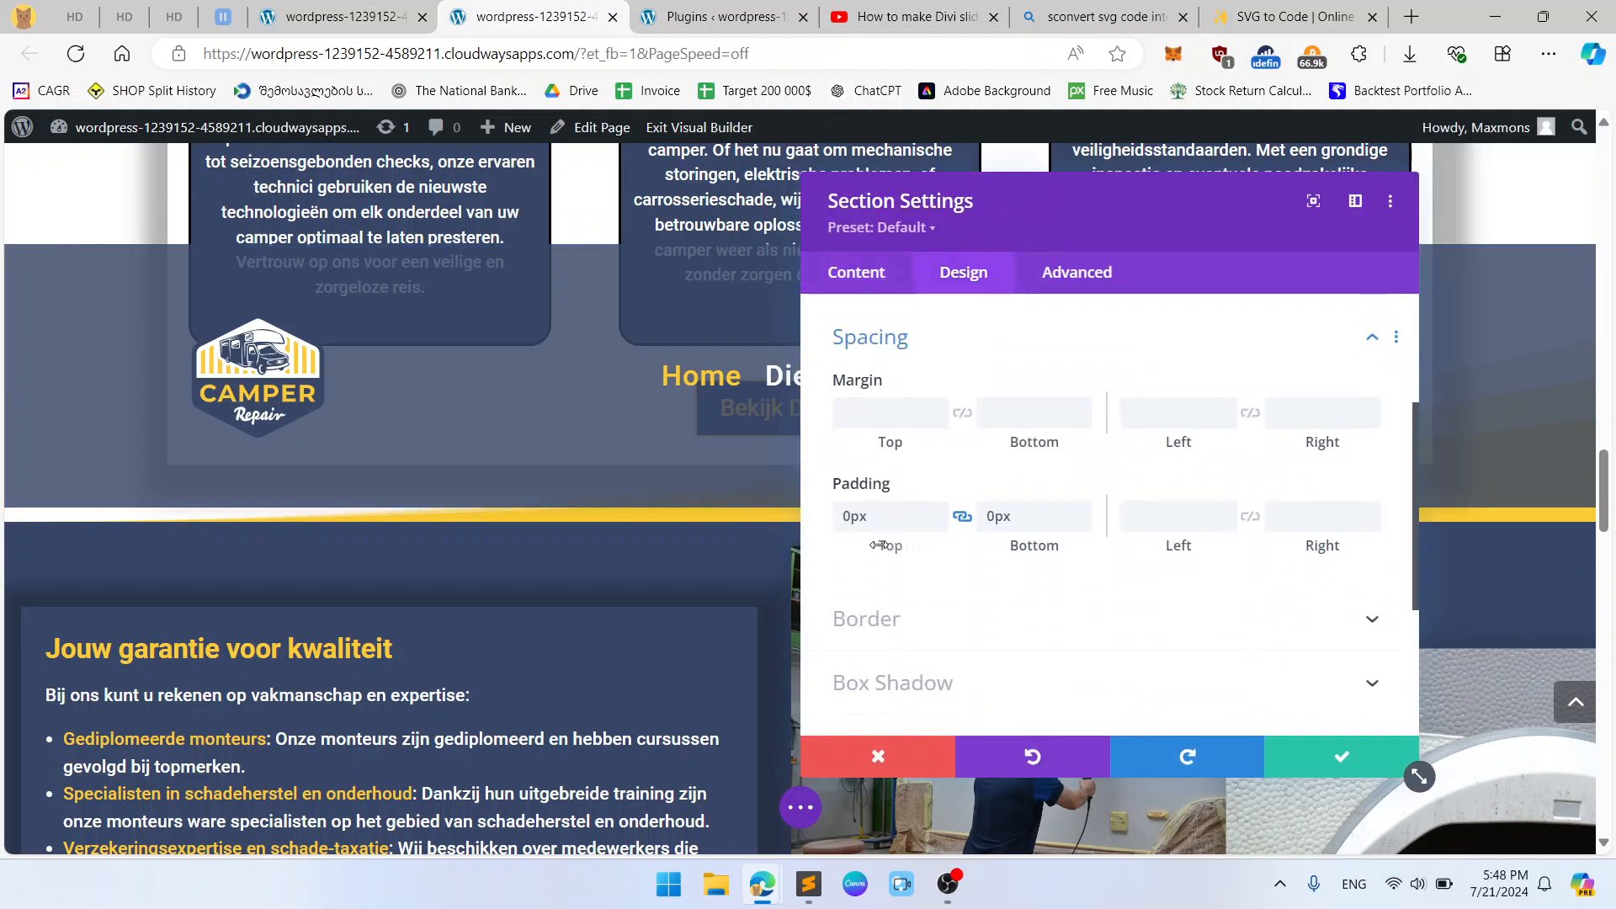
pyautogui.click(1342, 757)
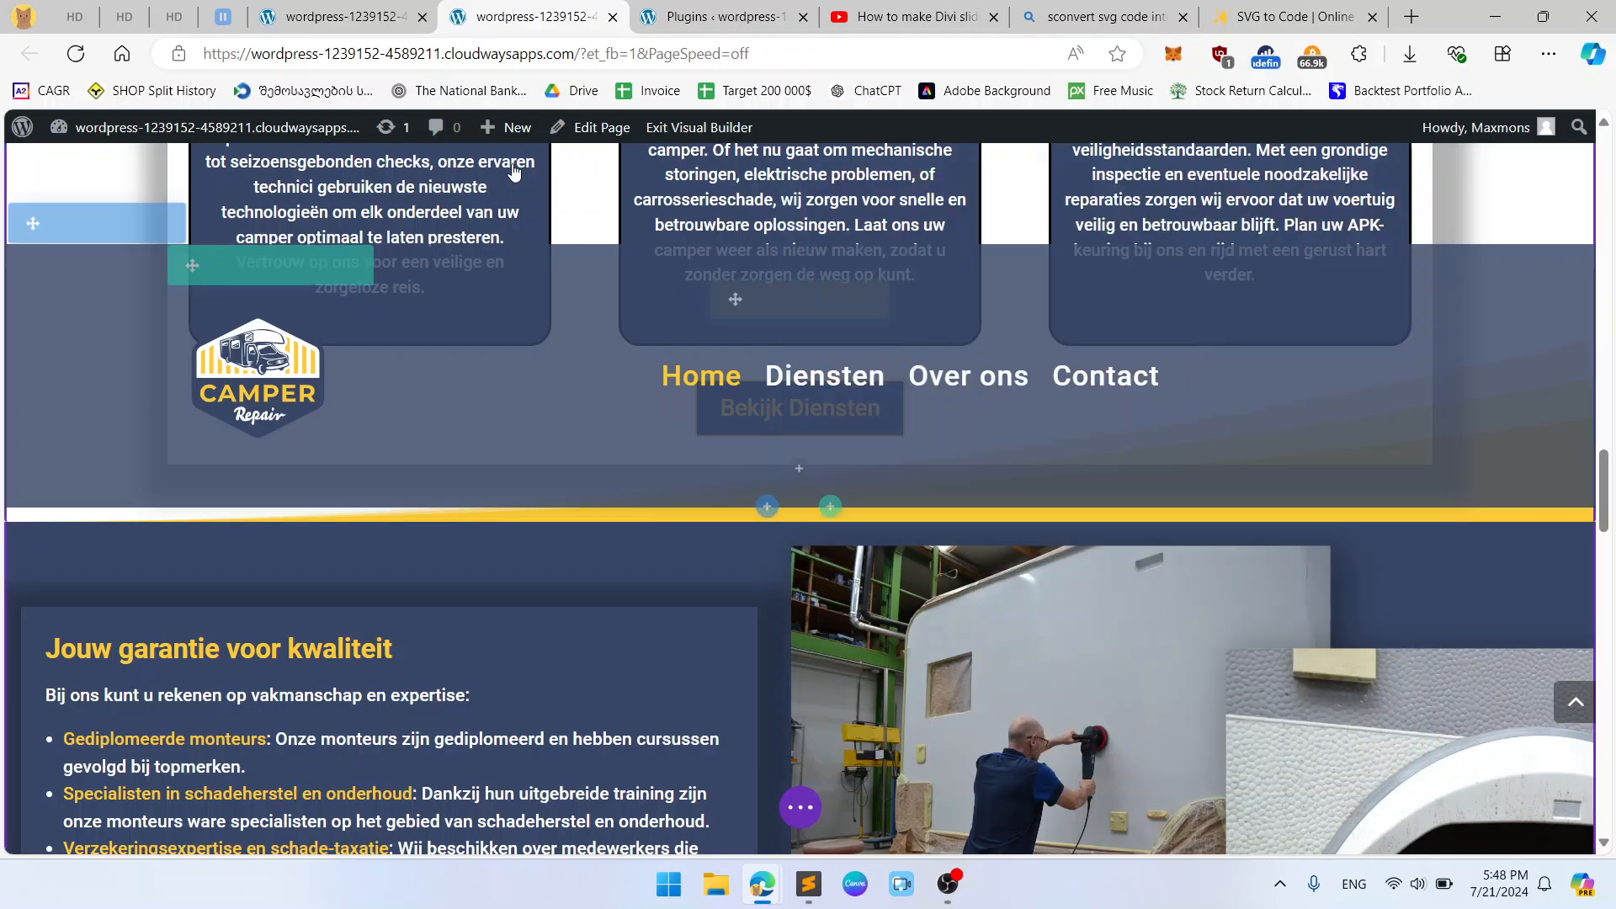
# Set the position of the large-logo header section to Fixed in its advanced position options.
pyautogui.scroll(20, 508, 580)
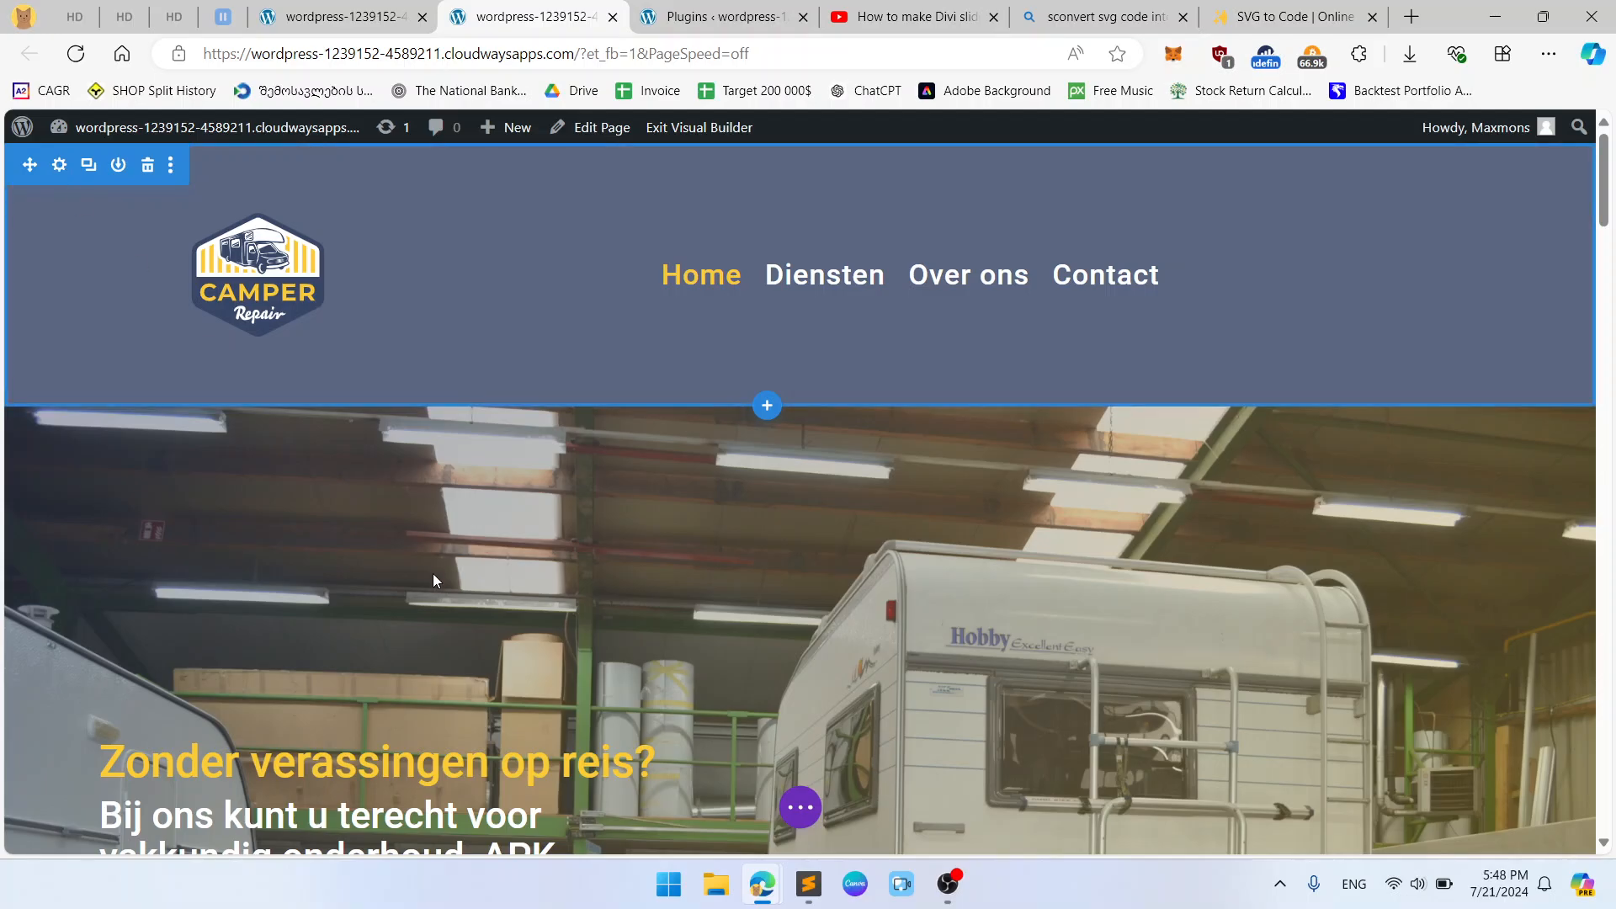
pyautogui.scroll(-7, 432, 574)
pyautogui.scroll(7, 434, 585)
pyautogui.scroll(-9, 433, 585)
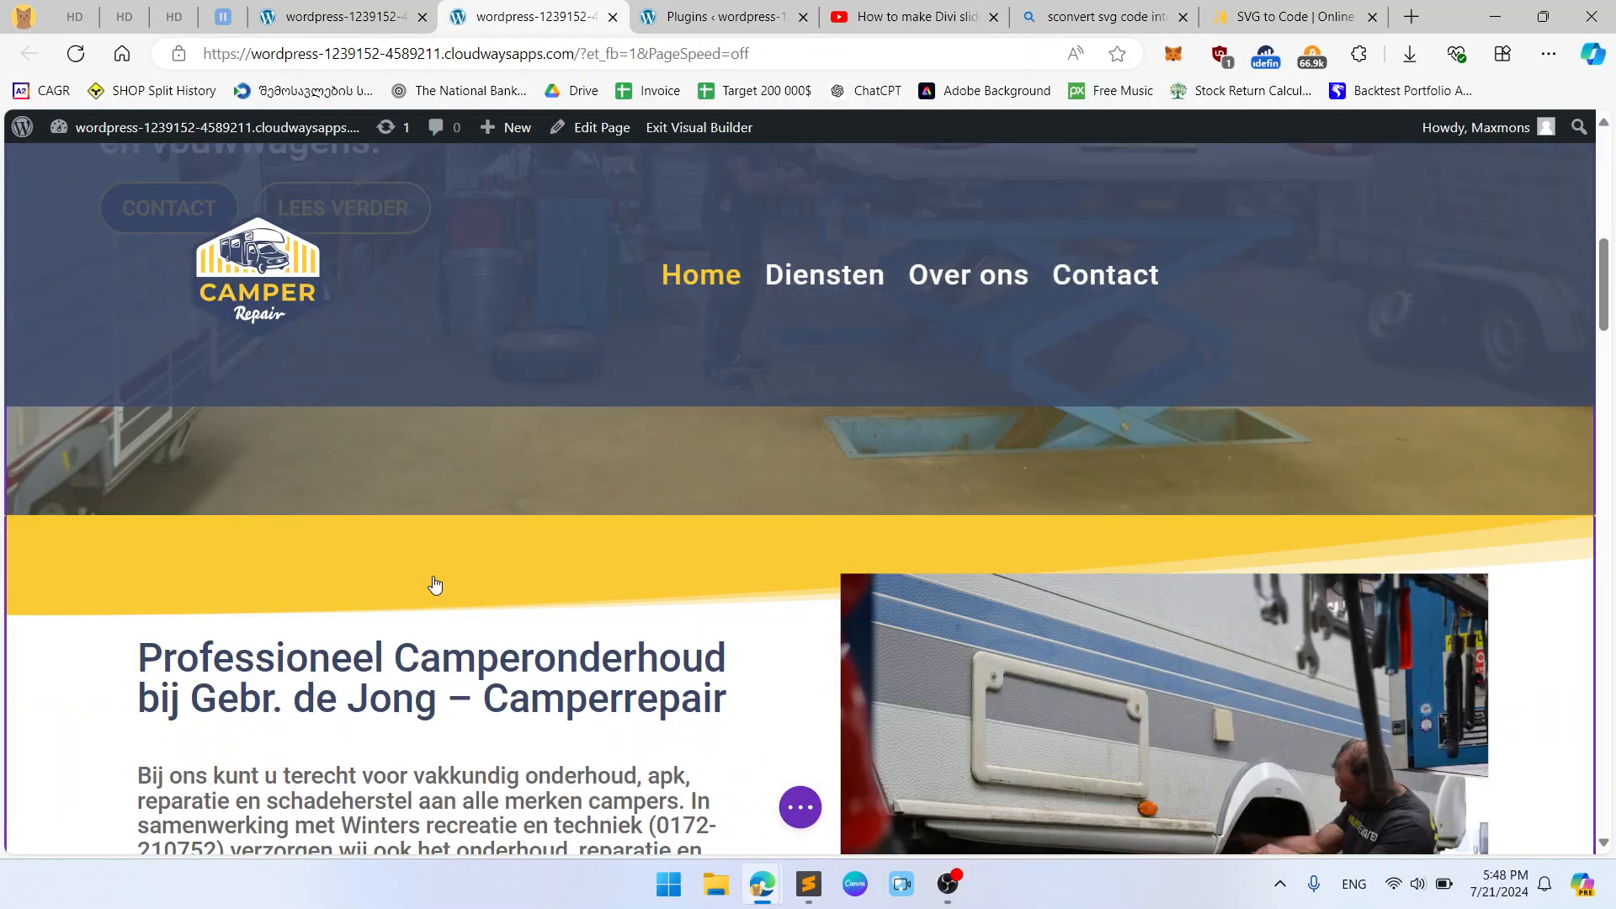
pyautogui.scroll(9, 433, 585)
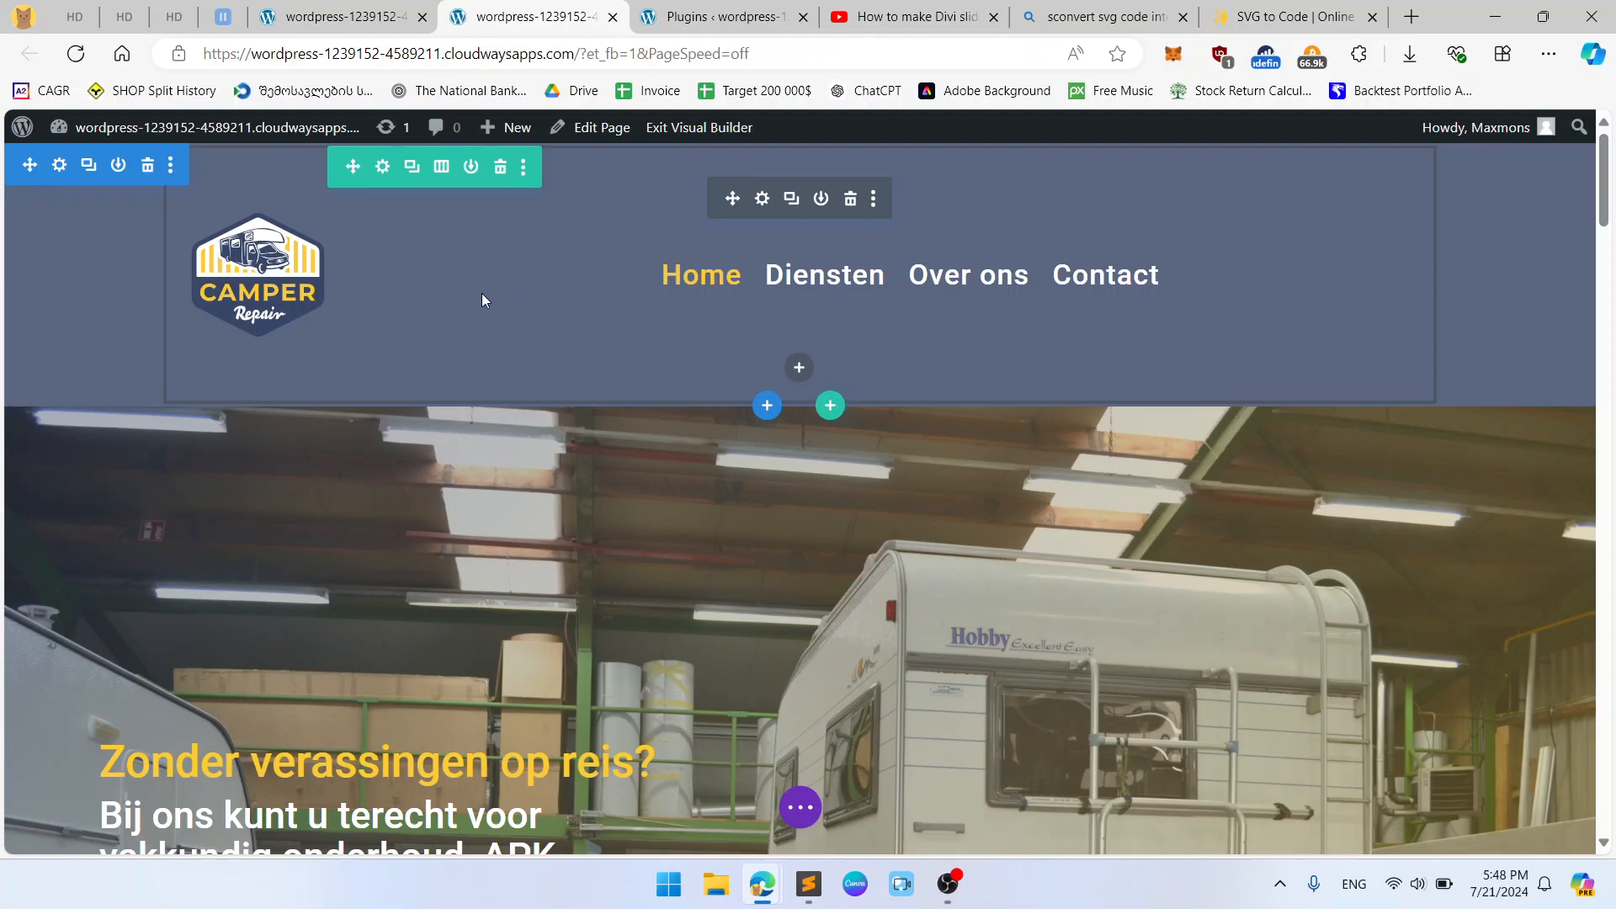
pyautogui.click(61, 166)
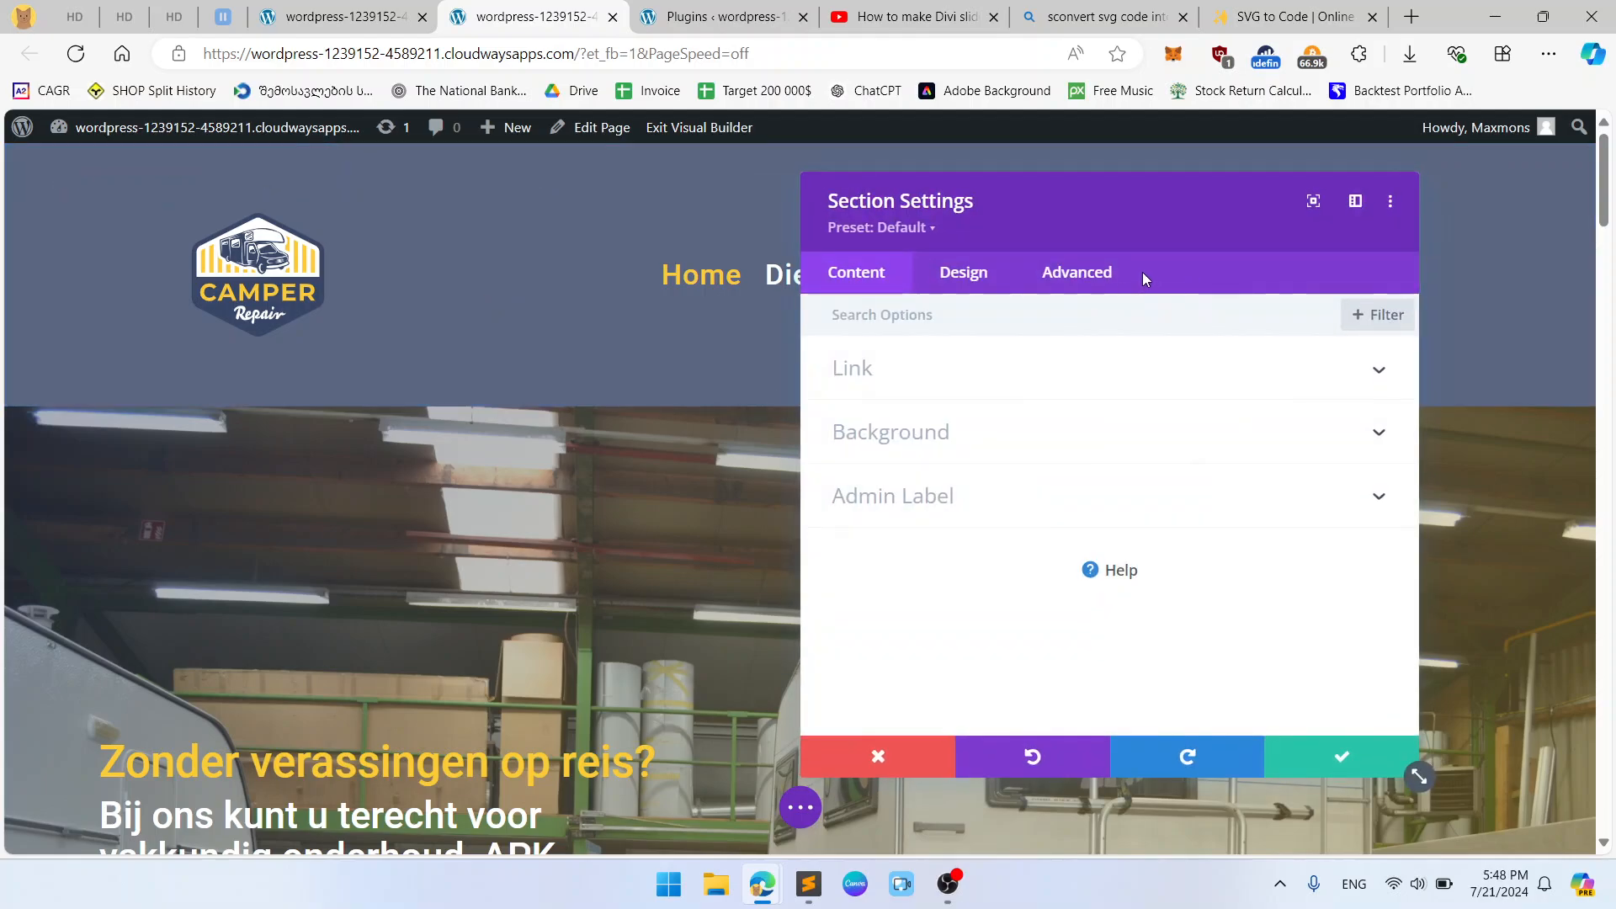
pyautogui.click(1094, 274)
pyautogui.scroll(-1, 1089, 467)
pyautogui.click(935, 548)
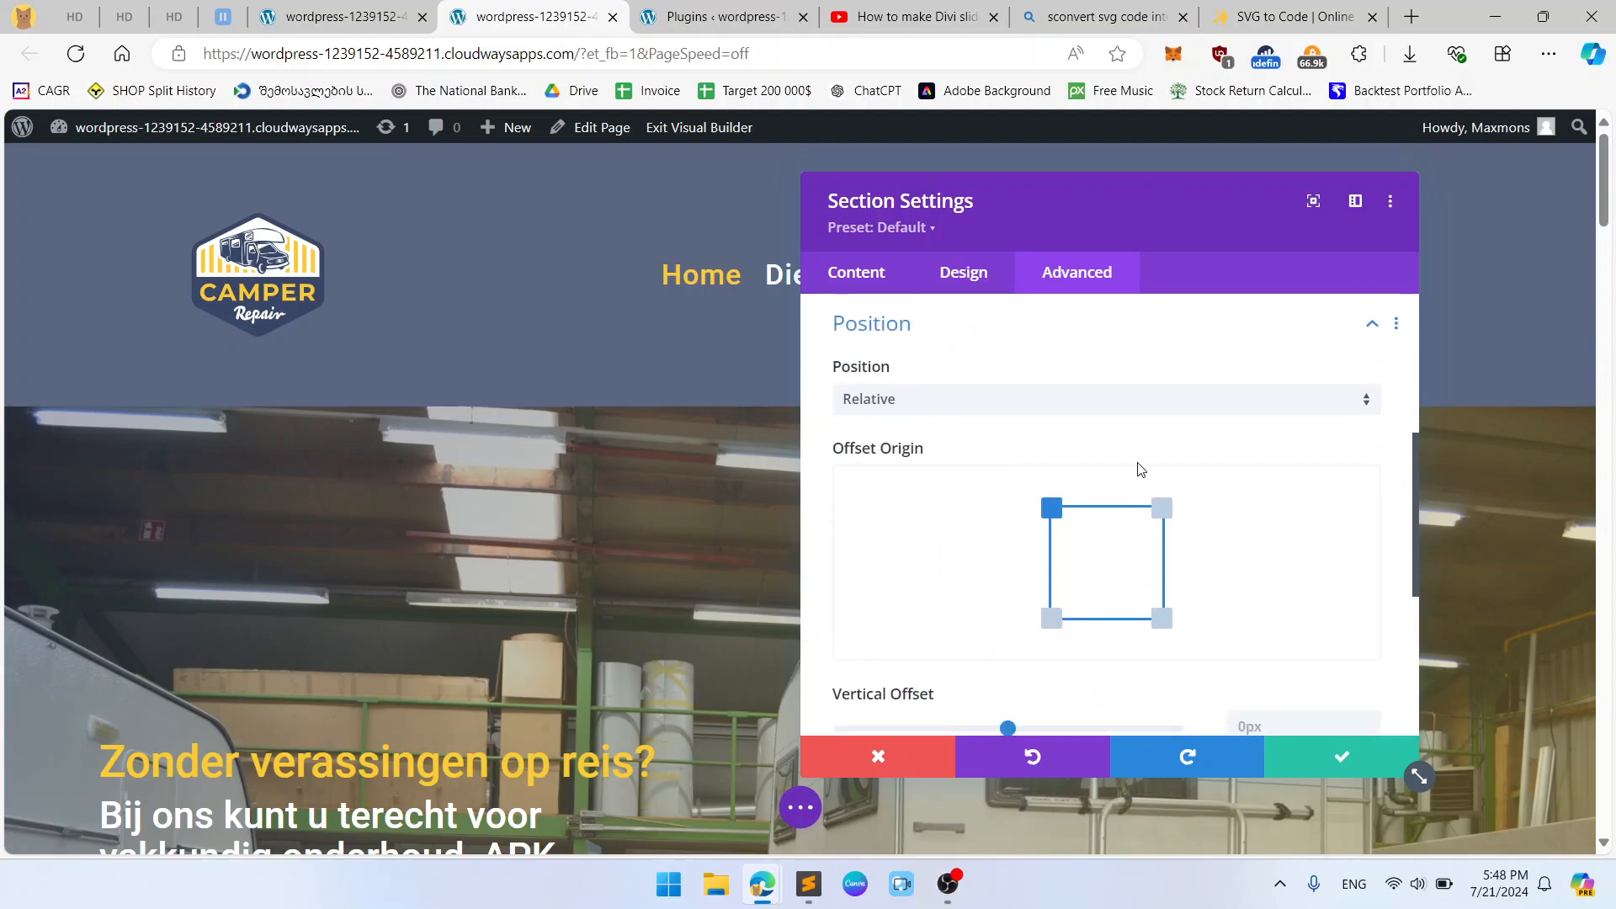
pyautogui.scroll(-3, 1162, 477)
pyautogui.scroll(4, 1116, 486)
pyautogui.click(1079, 513)
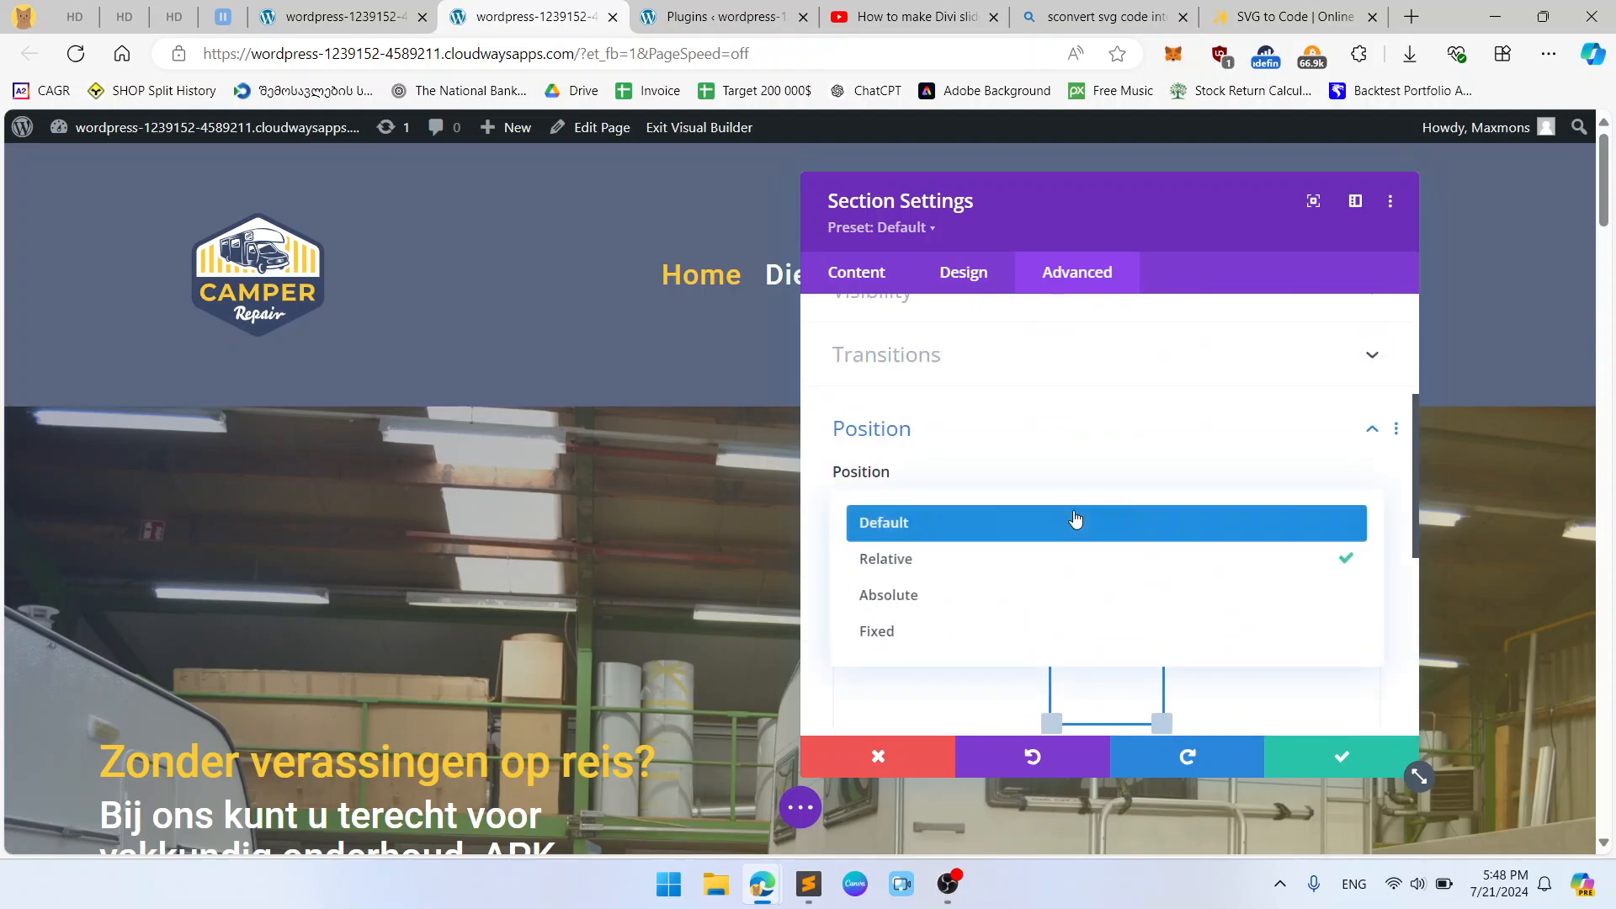
pyautogui.click(927, 642)
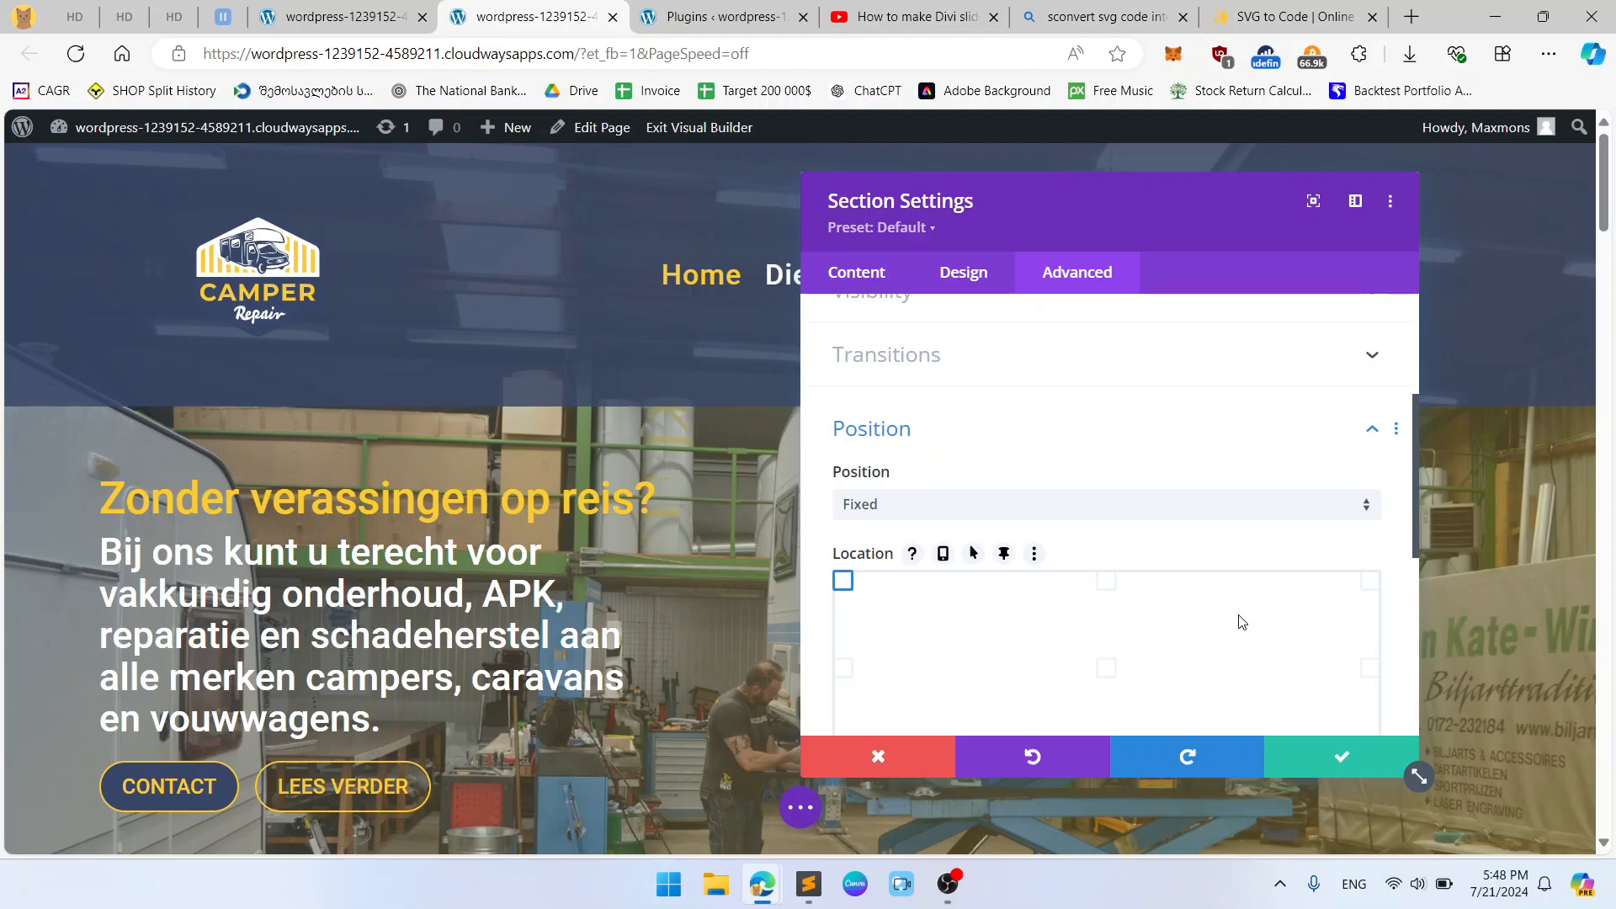
# Anchor the fixed header section at the top center location and save the section settings.
pyautogui.scroll(-2, 1106, 530)
pyautogui.click(1103, 375)
pyautogui.scroll(-1, 1291, 703)
pyautogui.scroll(2, 1050, 431)
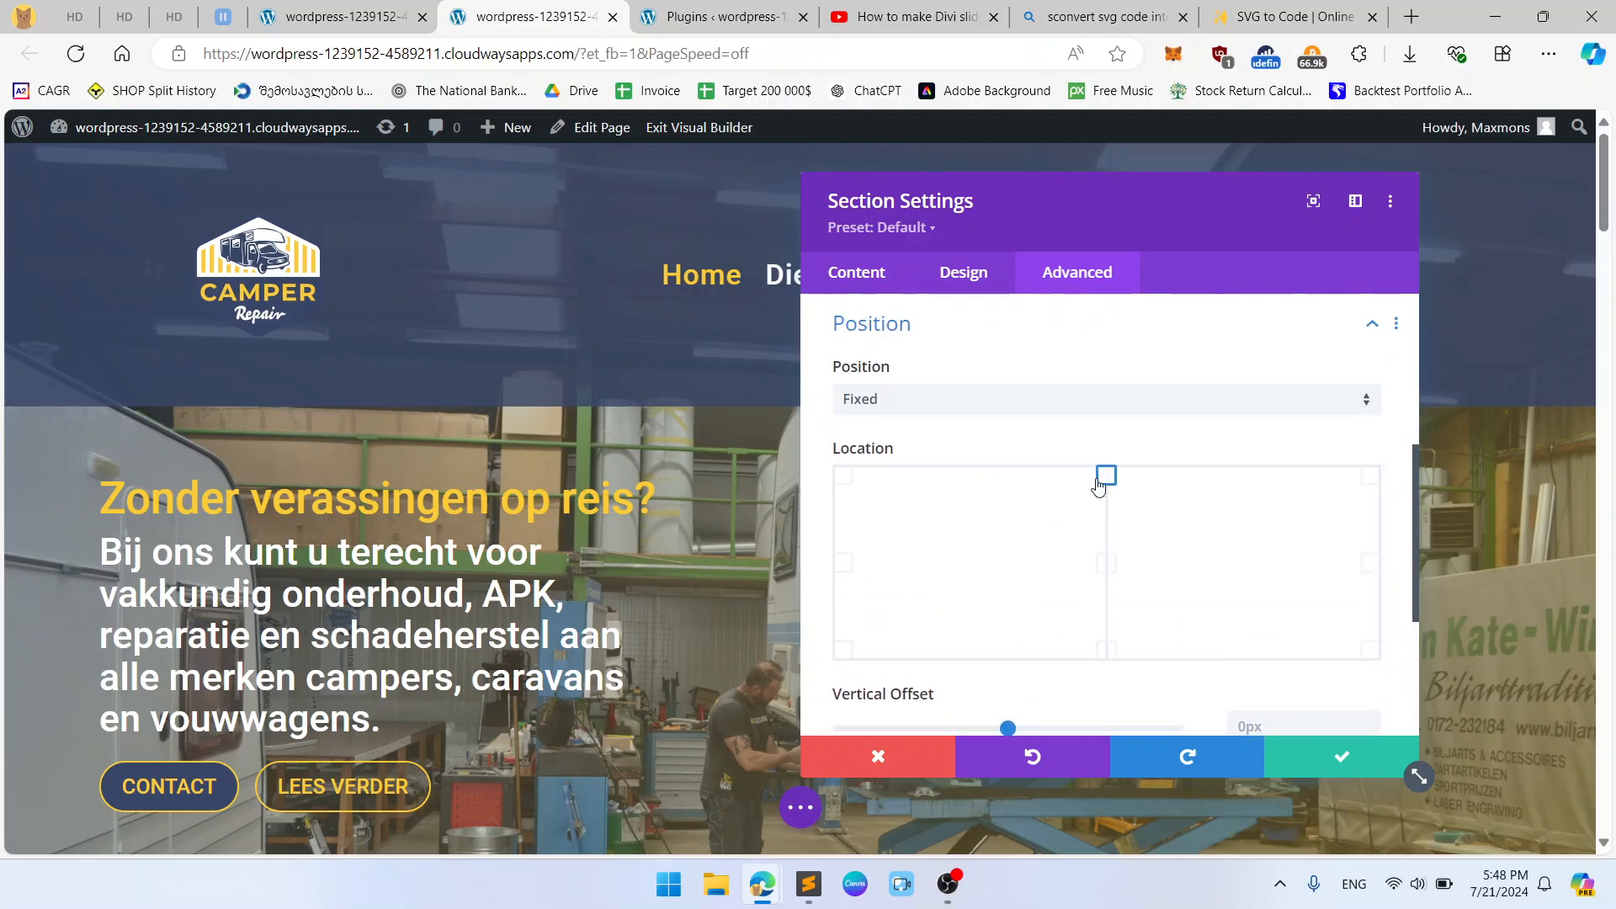
pyautogui.click(1336, 763)
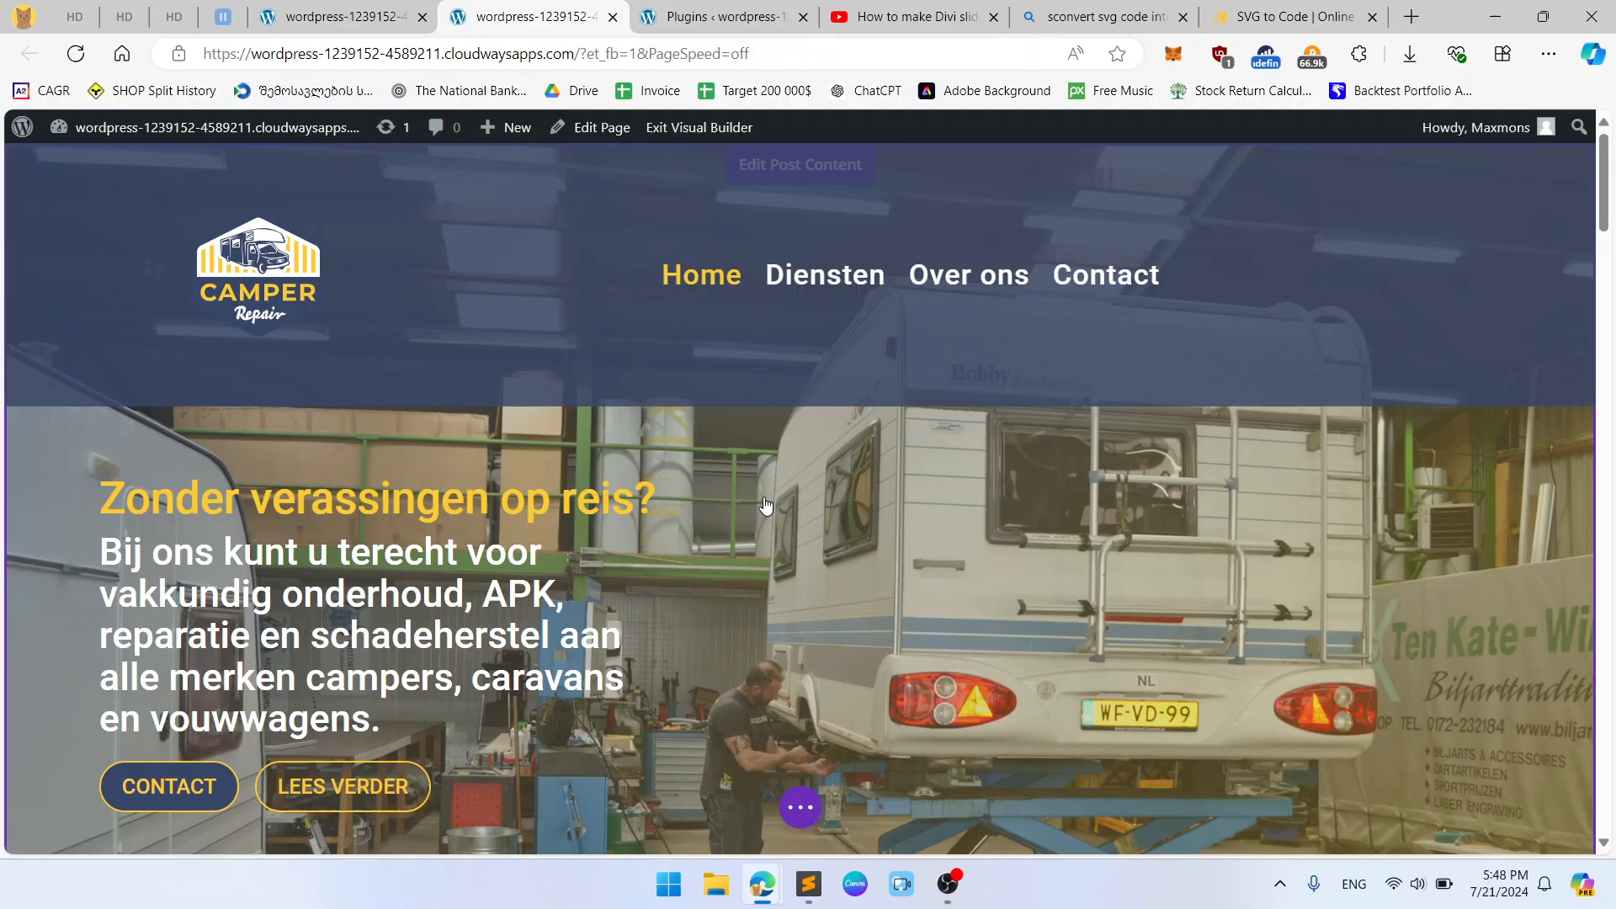
# Compare the edited large-logo header with the live page's header in the other browser tab.
pyautogui.click(358, 11)
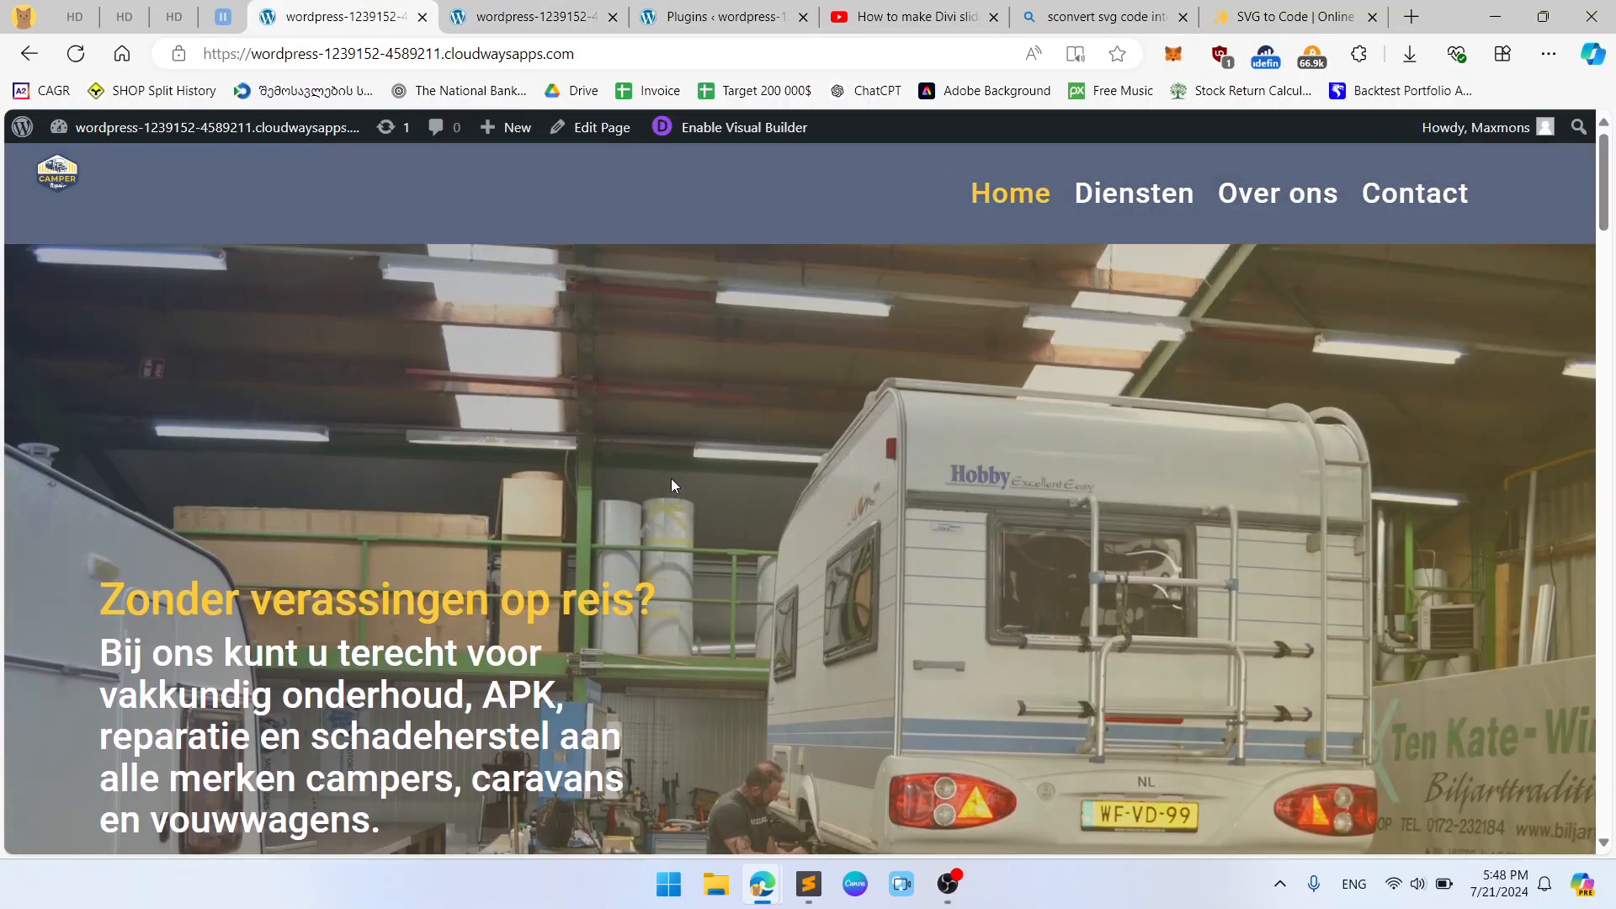
pyautogui.scroll(-1, 673, 522)
pyautogui.scroll(1, 681, 573)
pyautogui.hotkey('ctrl', 'Tab')
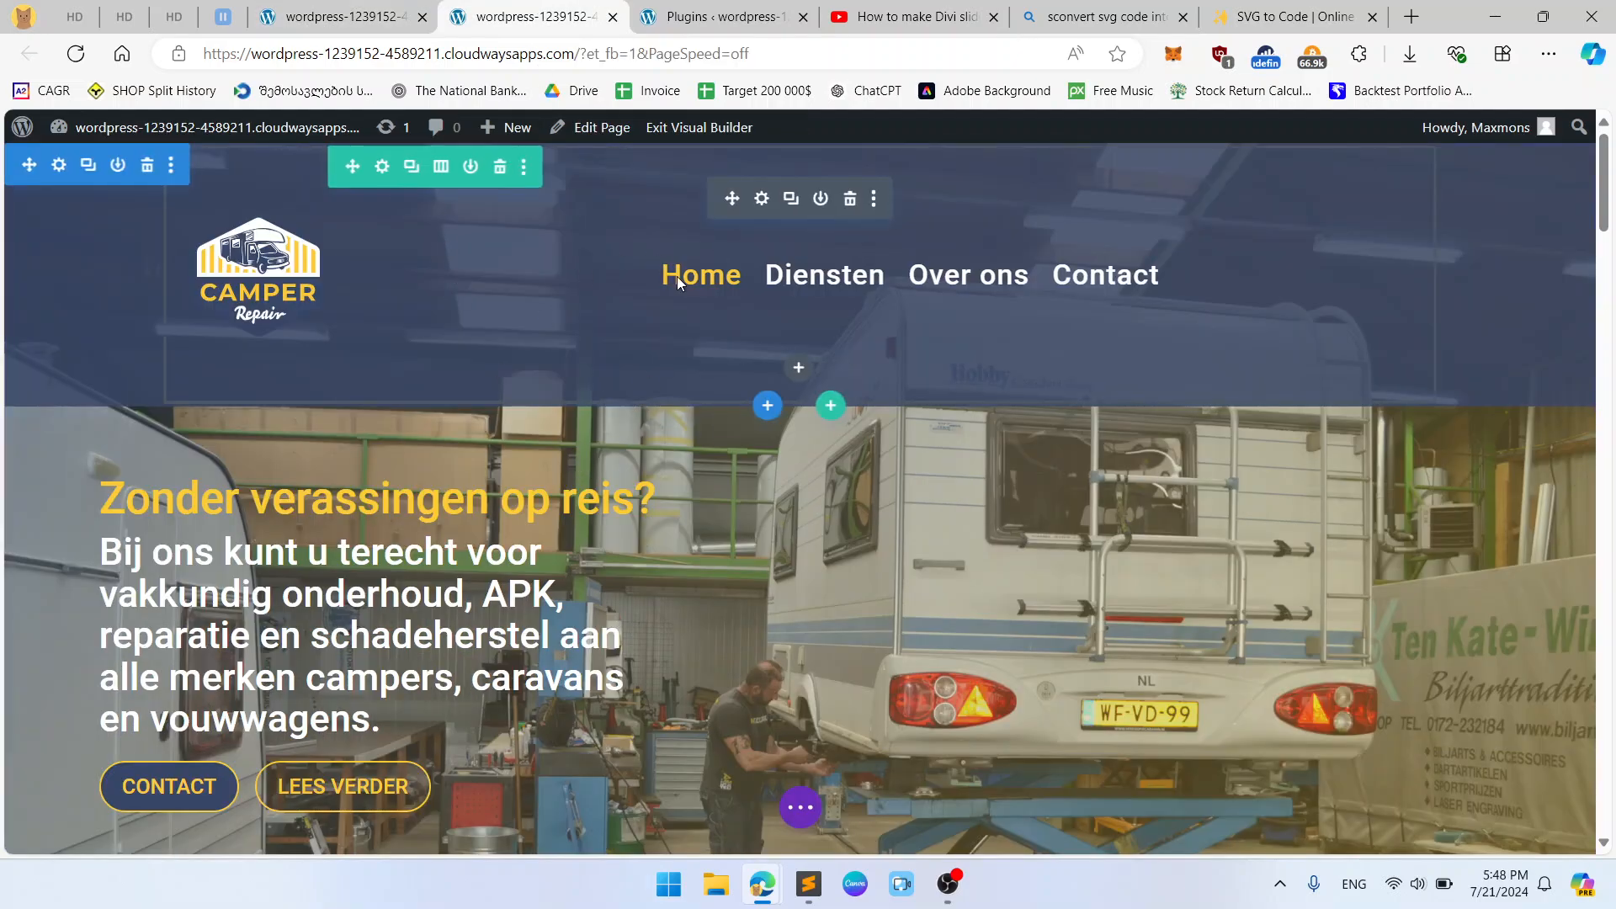
pyautogui.click(364, 10)
pyautogui.click(492, 9)
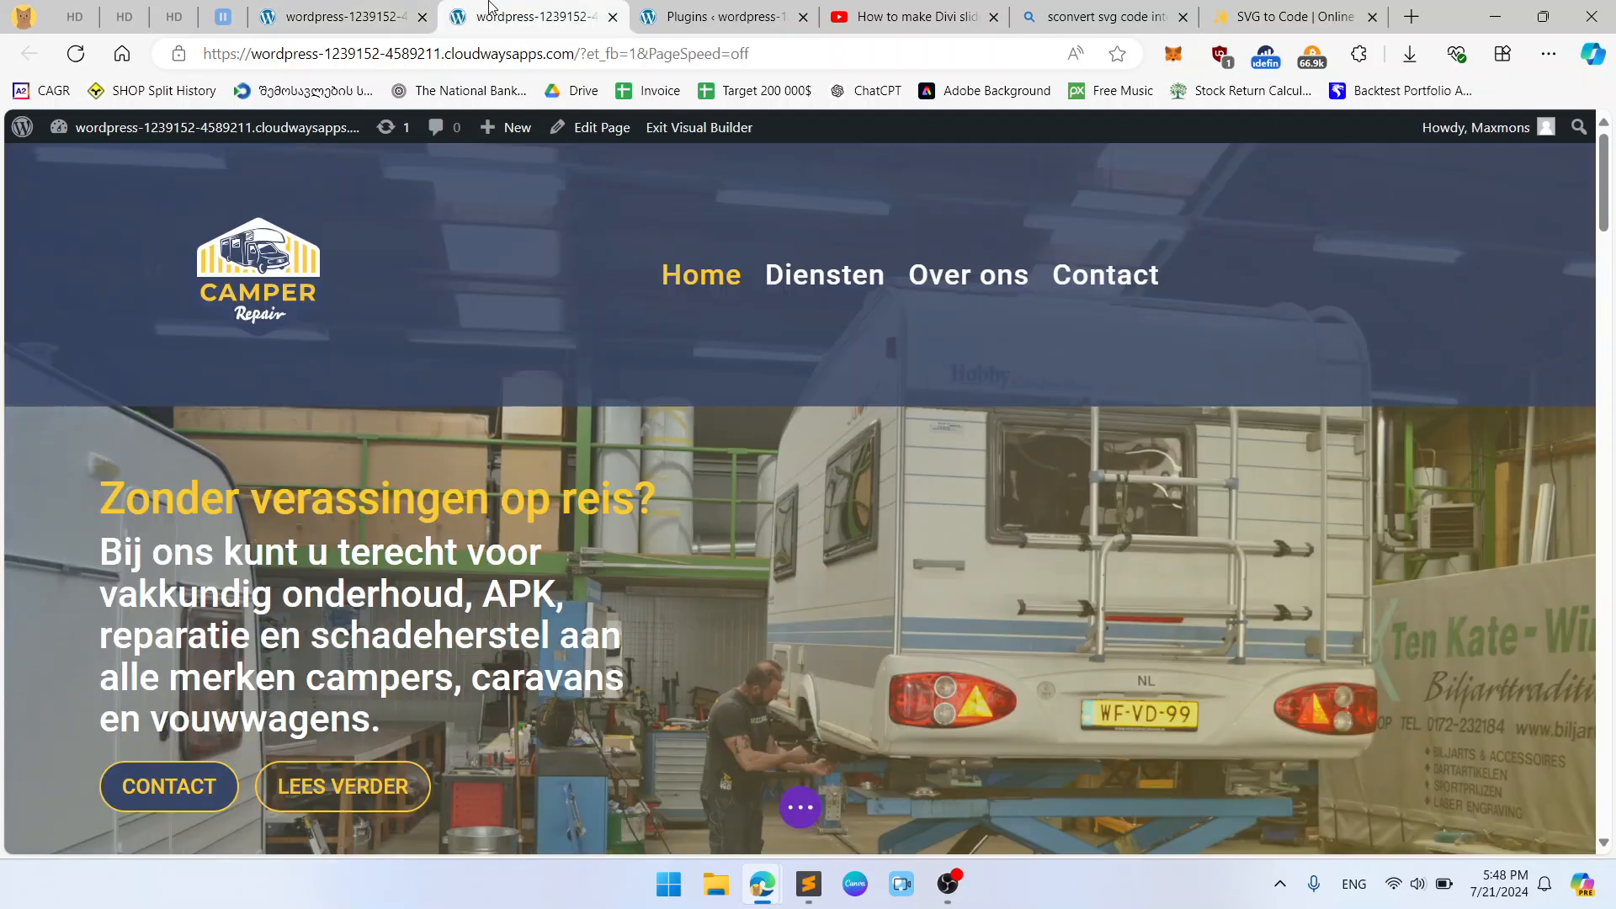
pyautogui.click(367, 7)
pyautogui.click(515, 10)
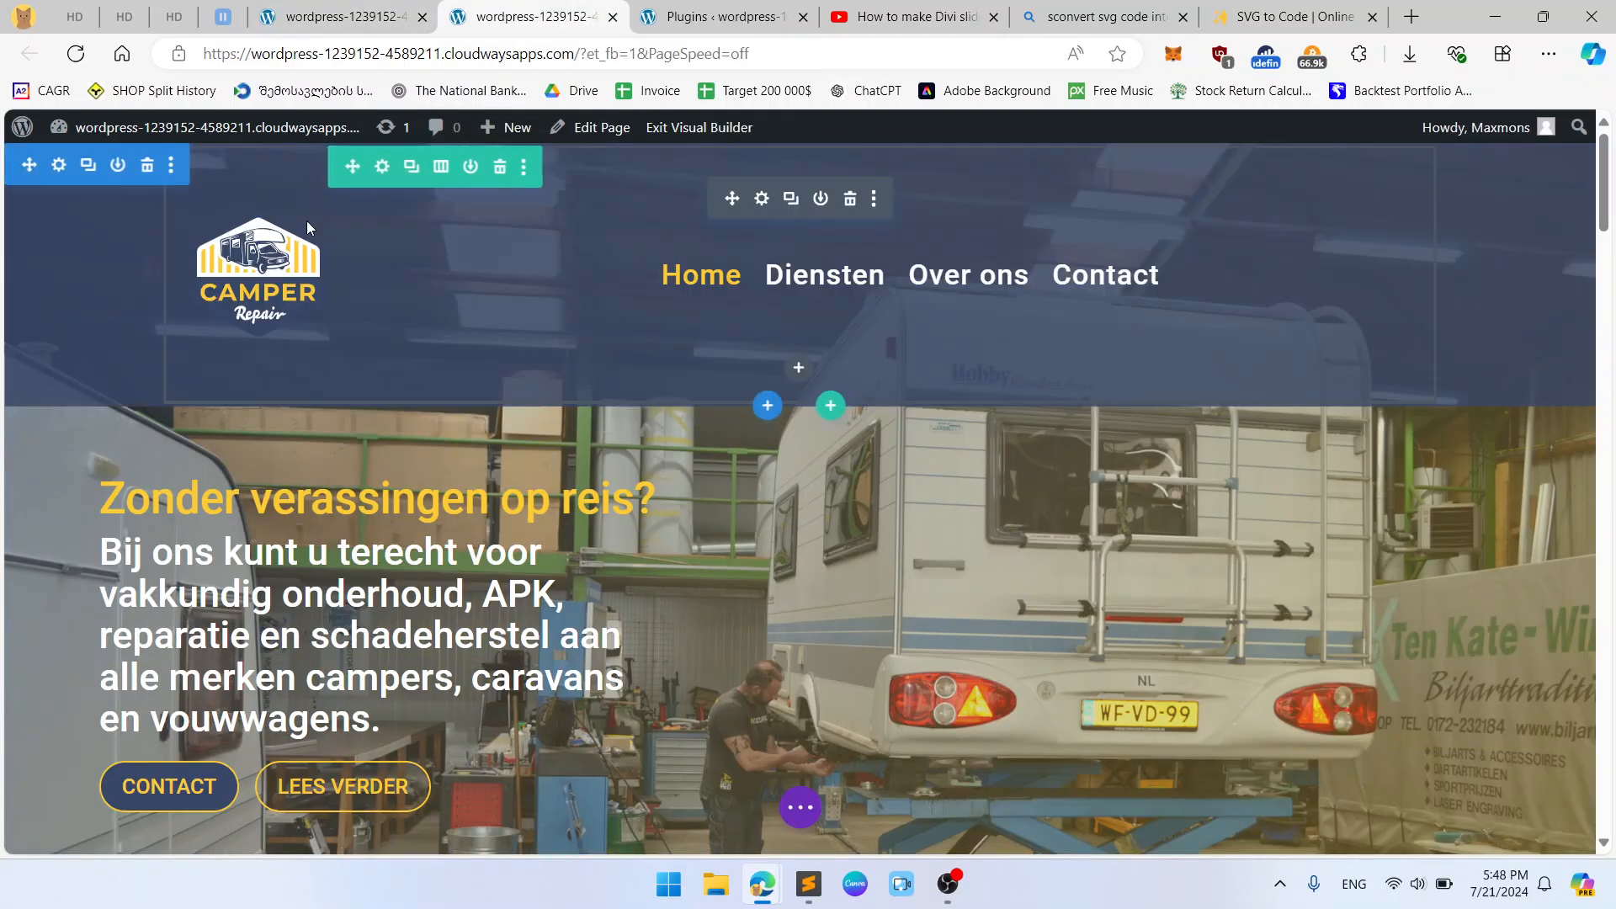
# Set the header row's width to 95% and its maximum width to 1400px in the sizing options.
pyautogui.click(376, 166)
pyautogui.click(982, 288)
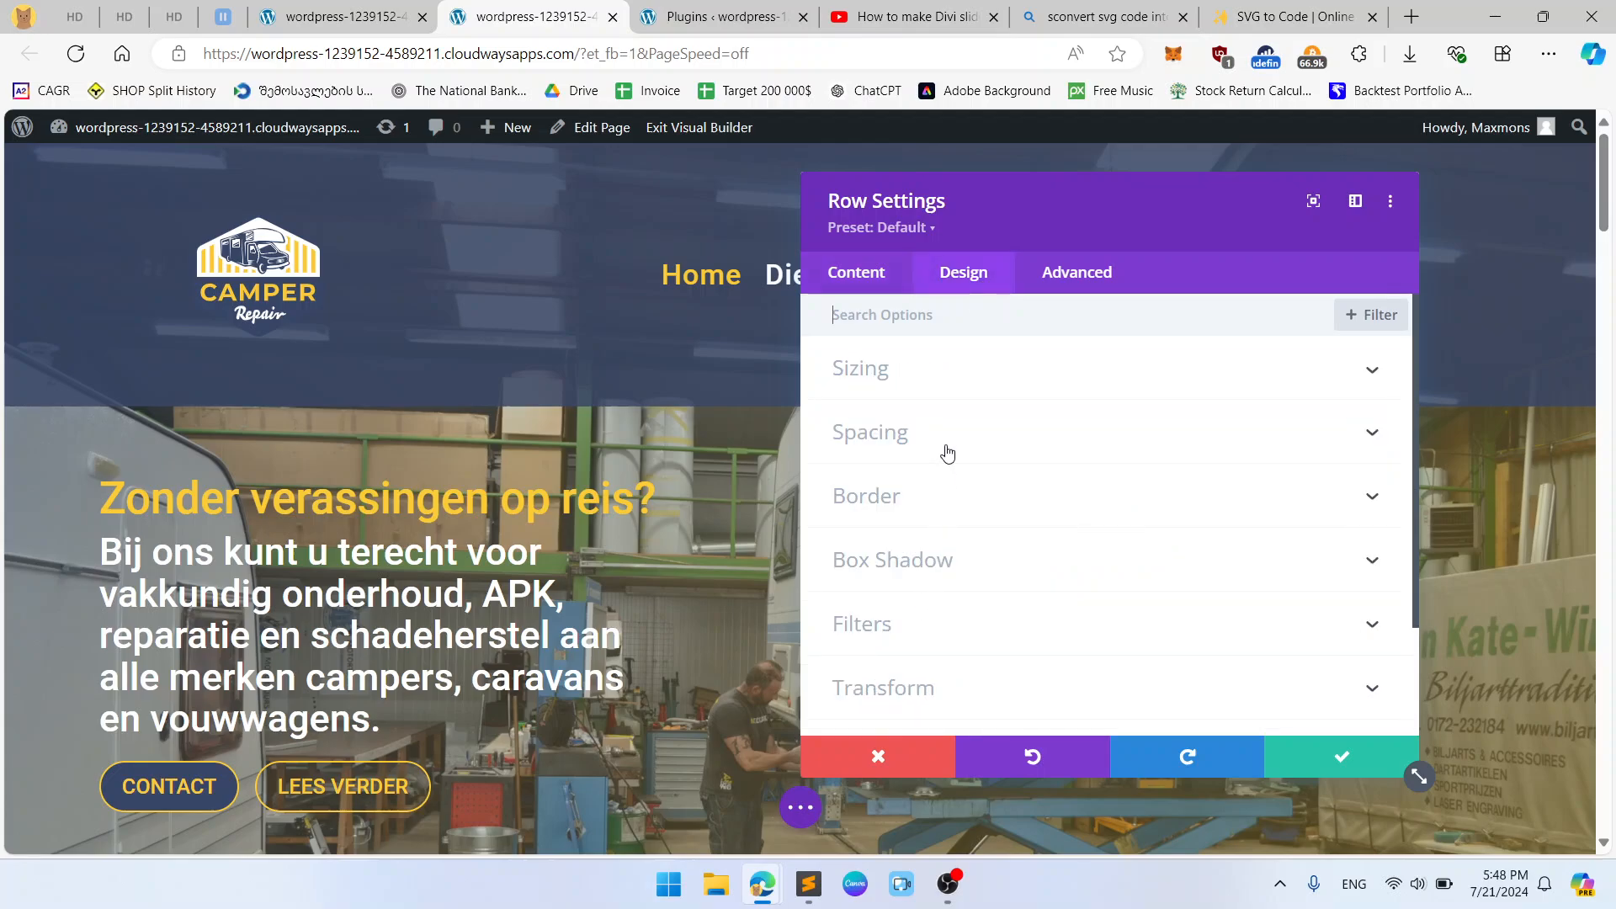
pyautogui.click(929, 371)
pyautogui.scroll(-2, 1260, 556)
pyautogui.click(1259, 499)
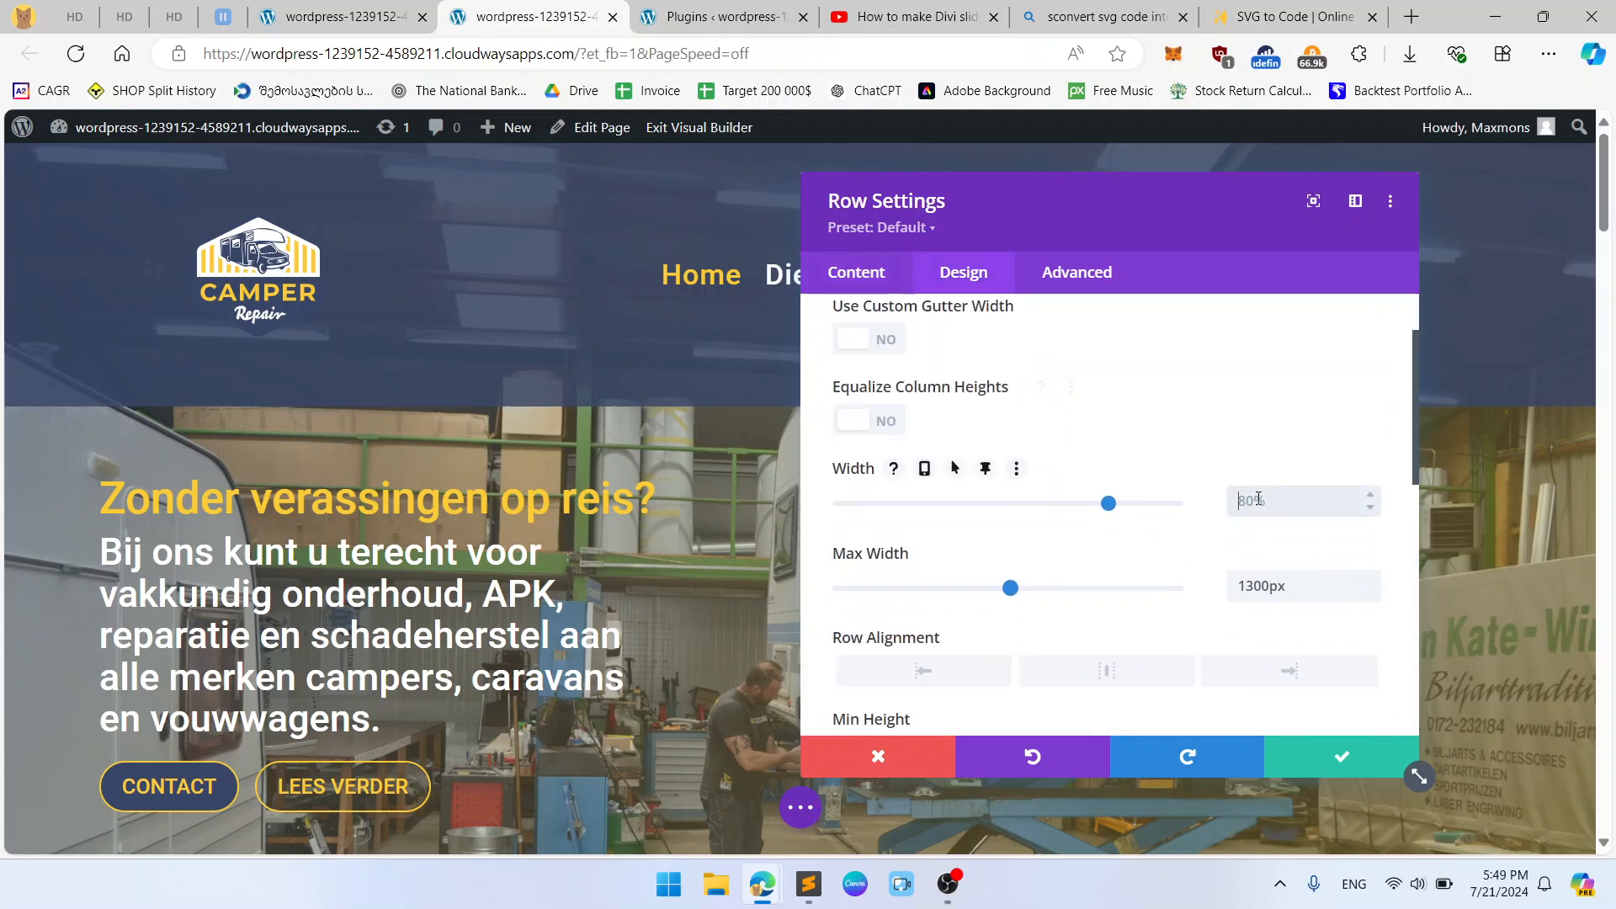
pyautogui.click(1267, 556)
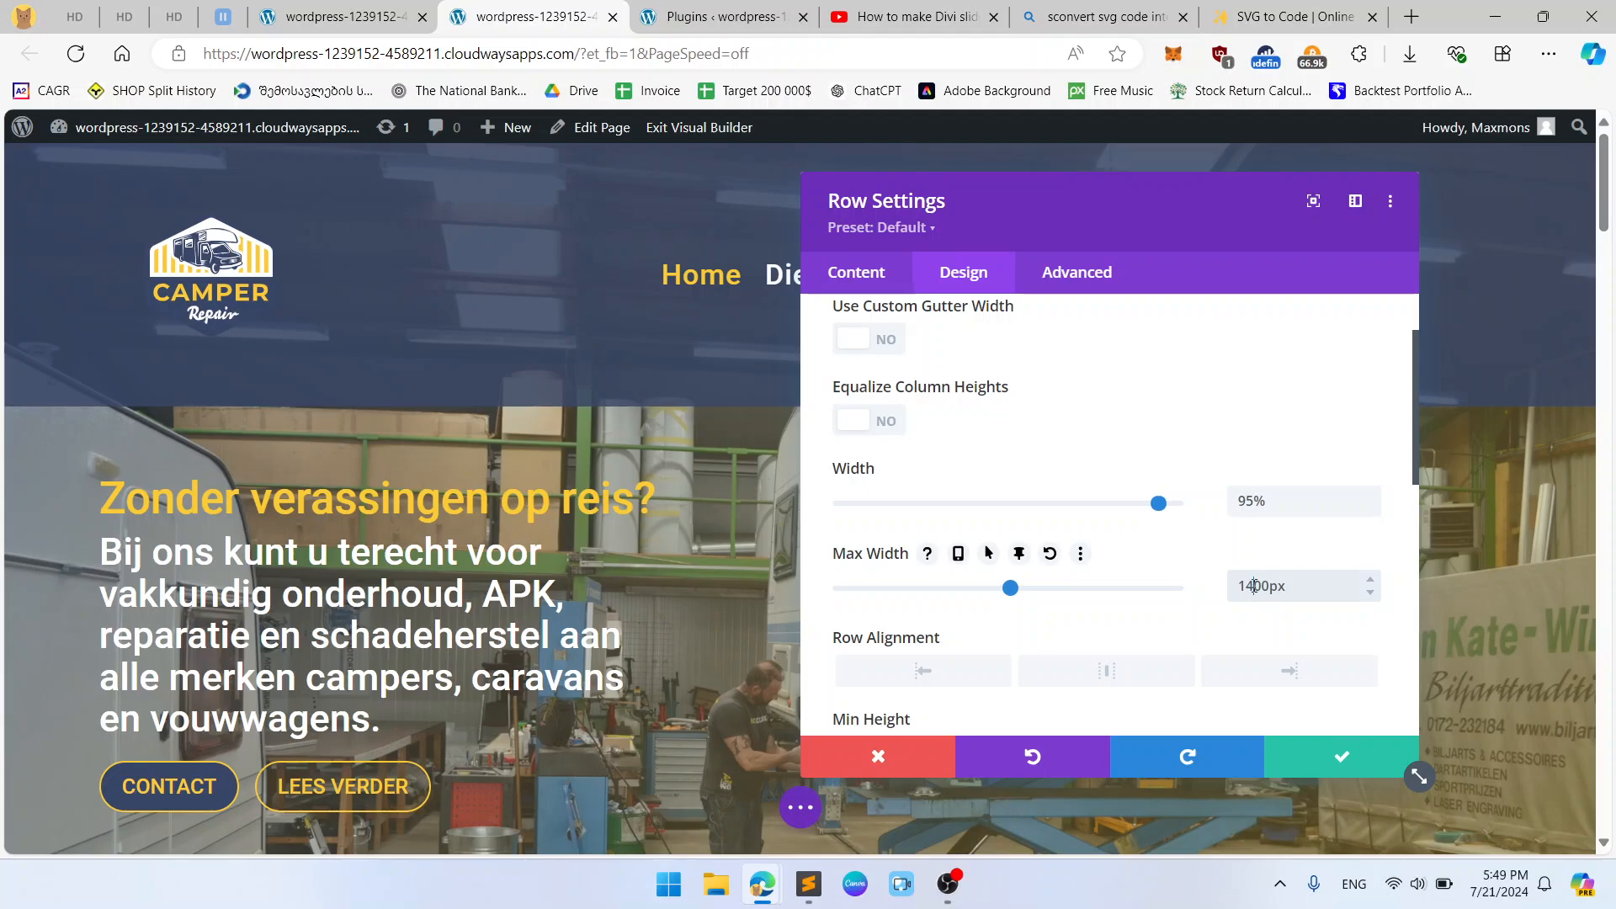
# Change the header row's width to 90% and save the row settings.
pyautogui.click(1272, 554)
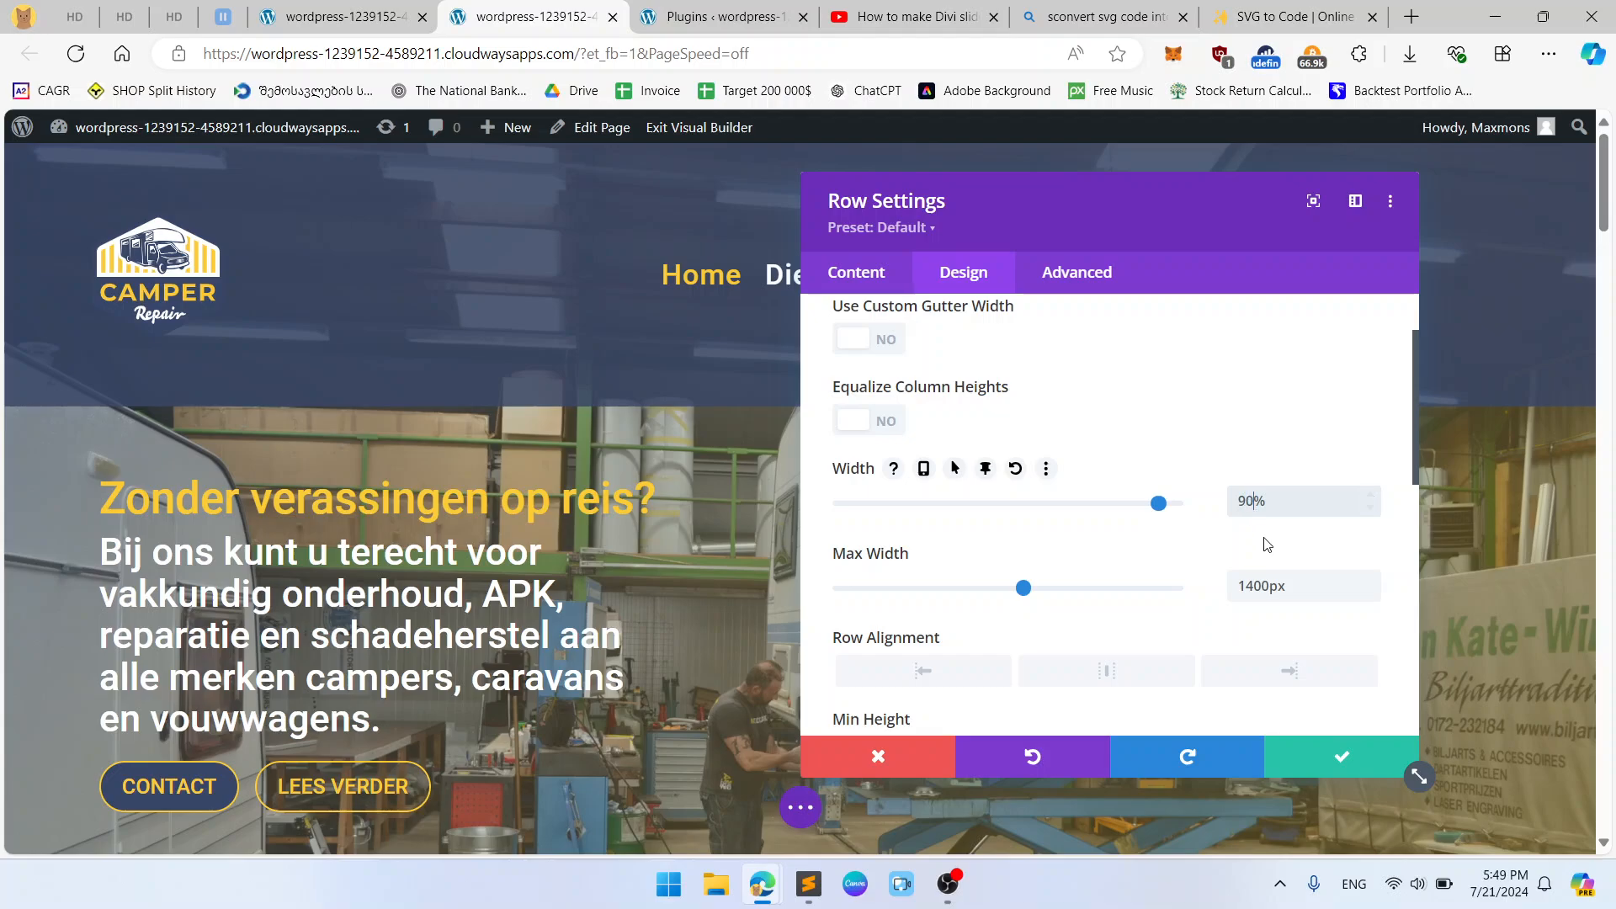
pyautogui.click(1268, 545)
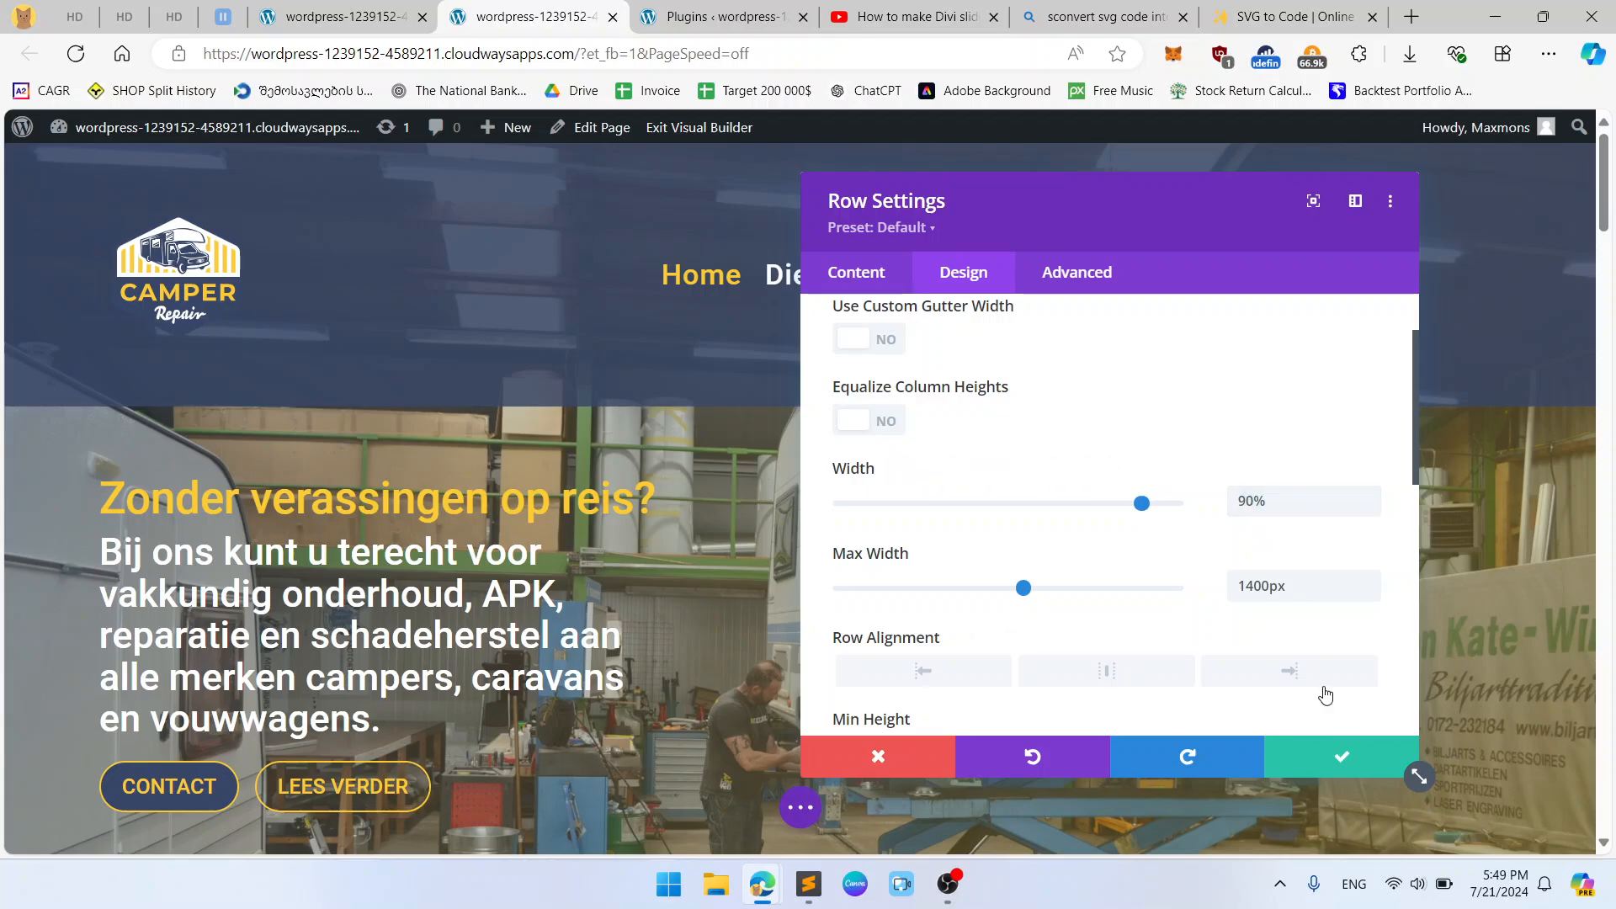
pyautogui.click(1348, 760)
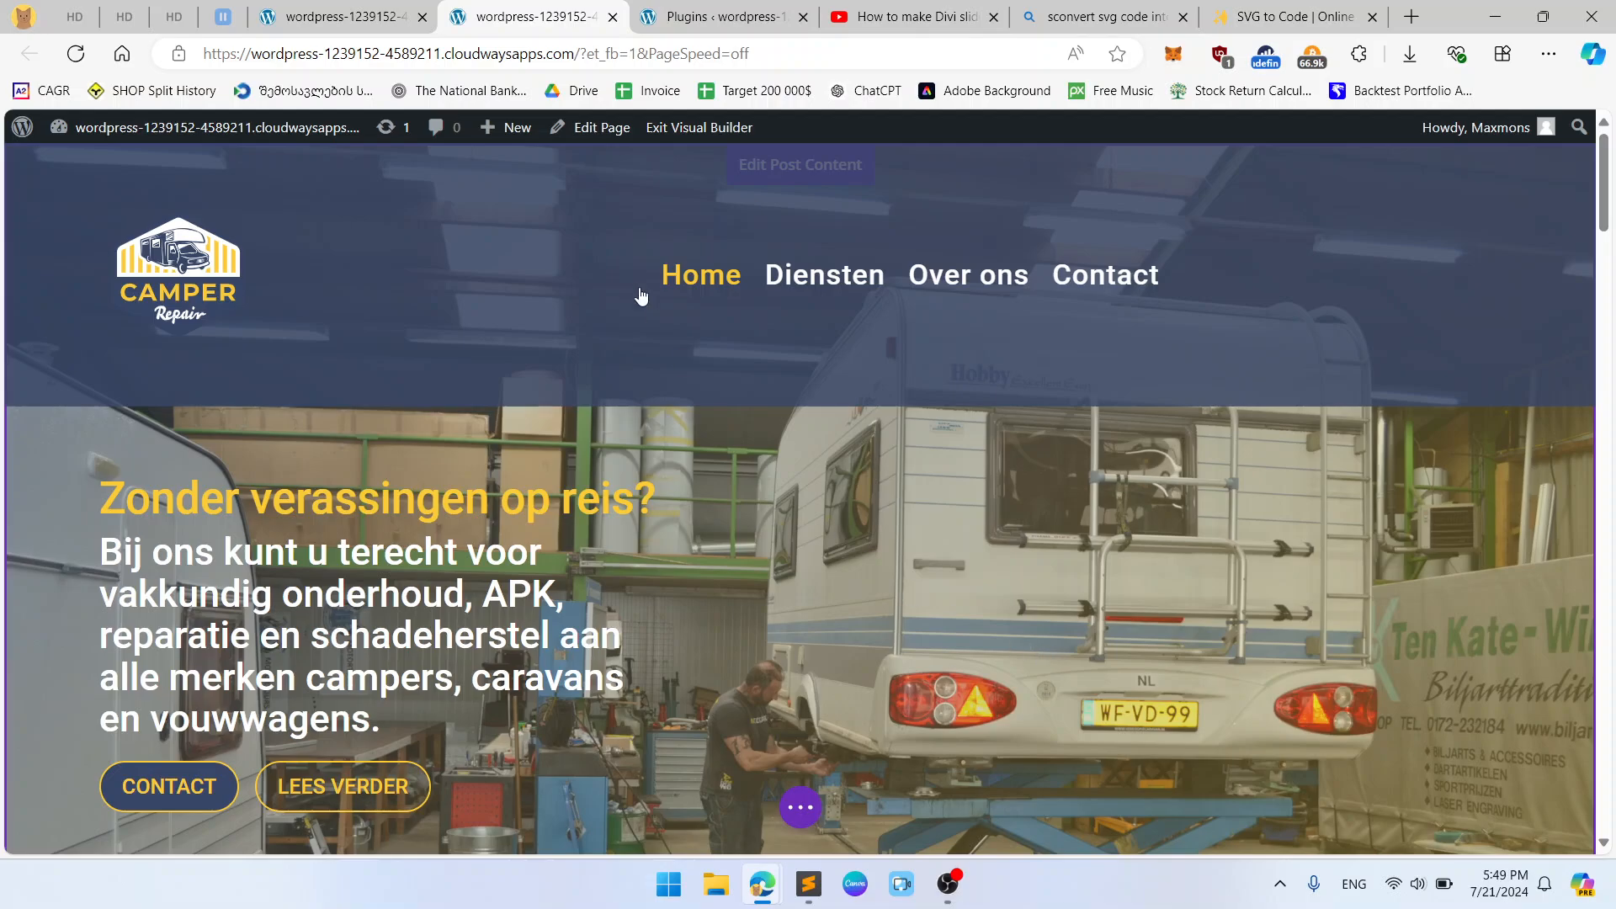
# Set the header row's linked top and bottom padding to 0px and save the row settings.
pyautogui.moveTo(599, 295)
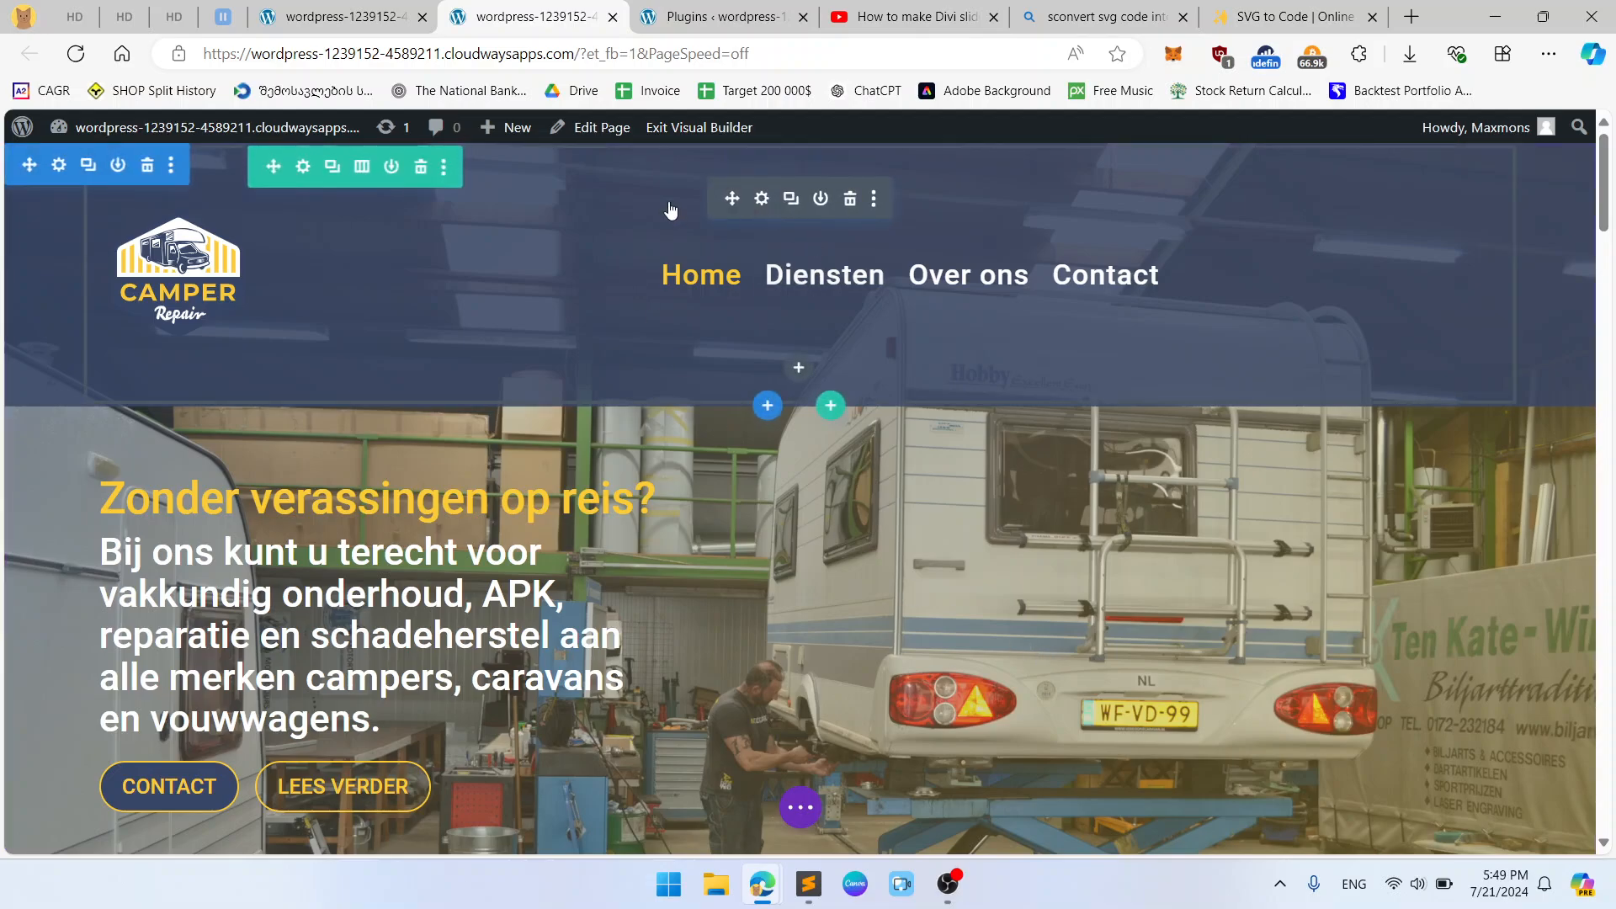
pyautogui.click(303, 166)
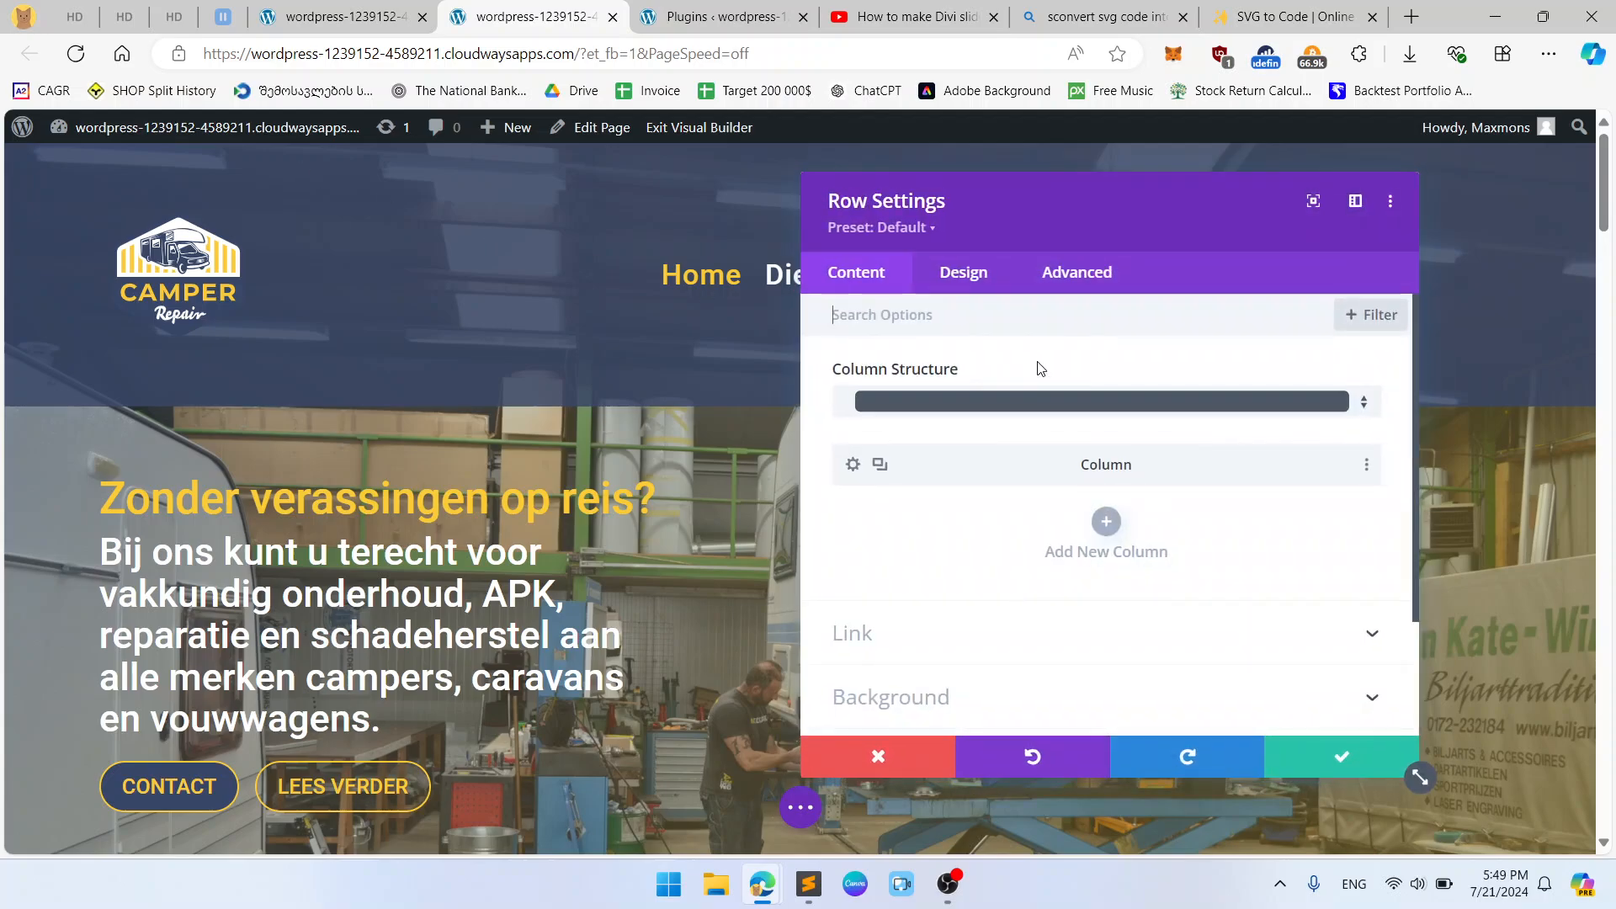
pyautogui.click(969, 278)
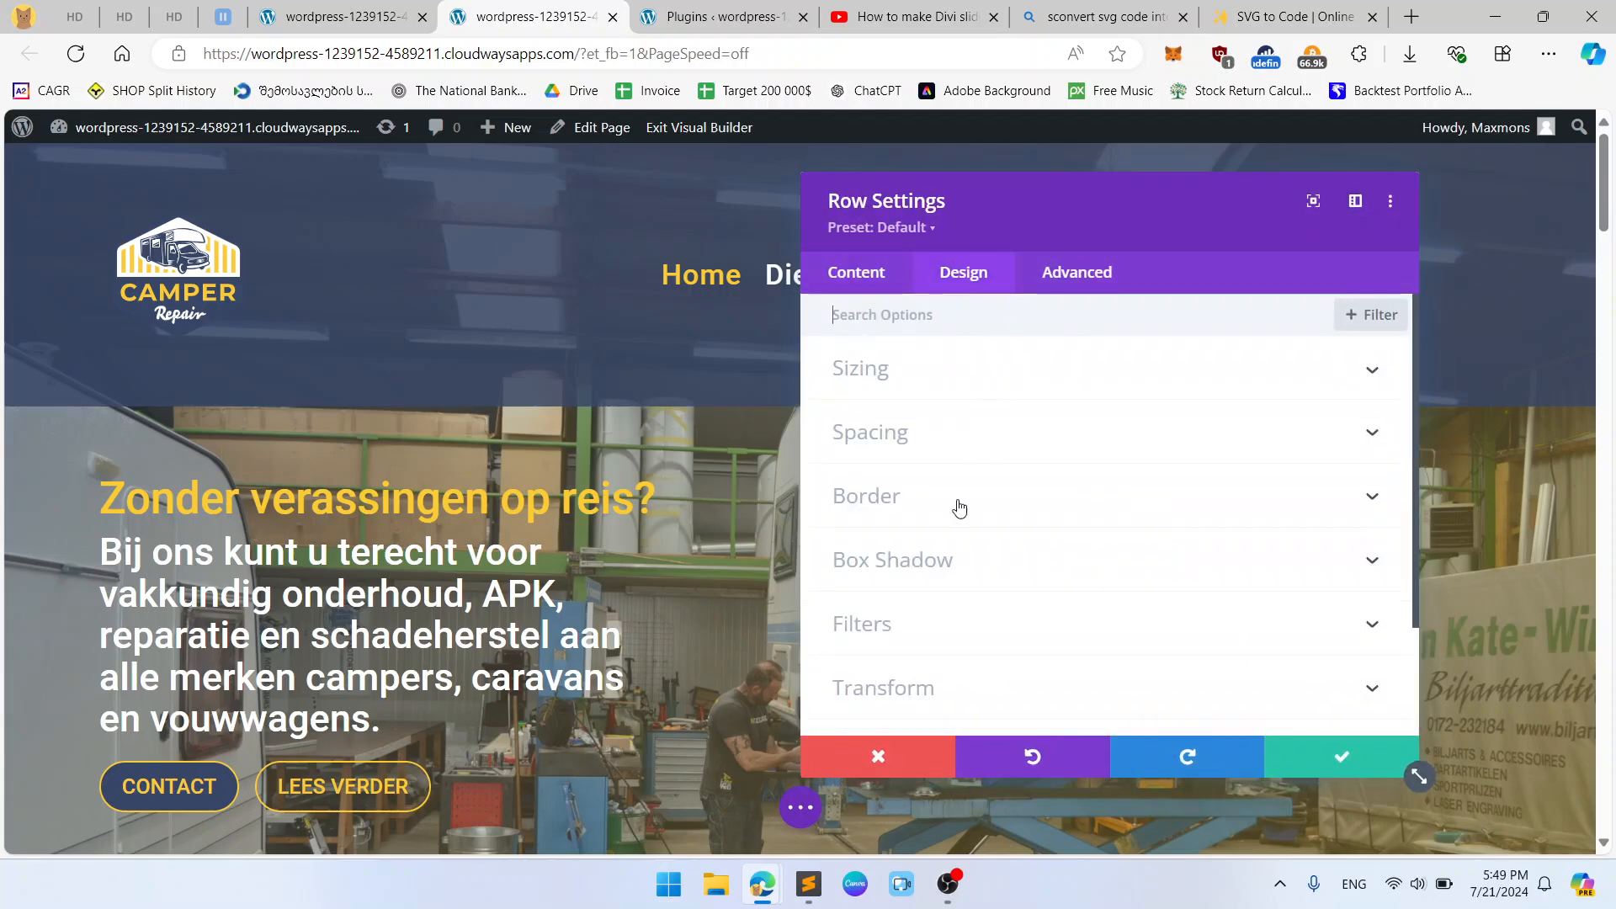
pyautogui.click(936, 452)
pyautogui.click(913, 503)
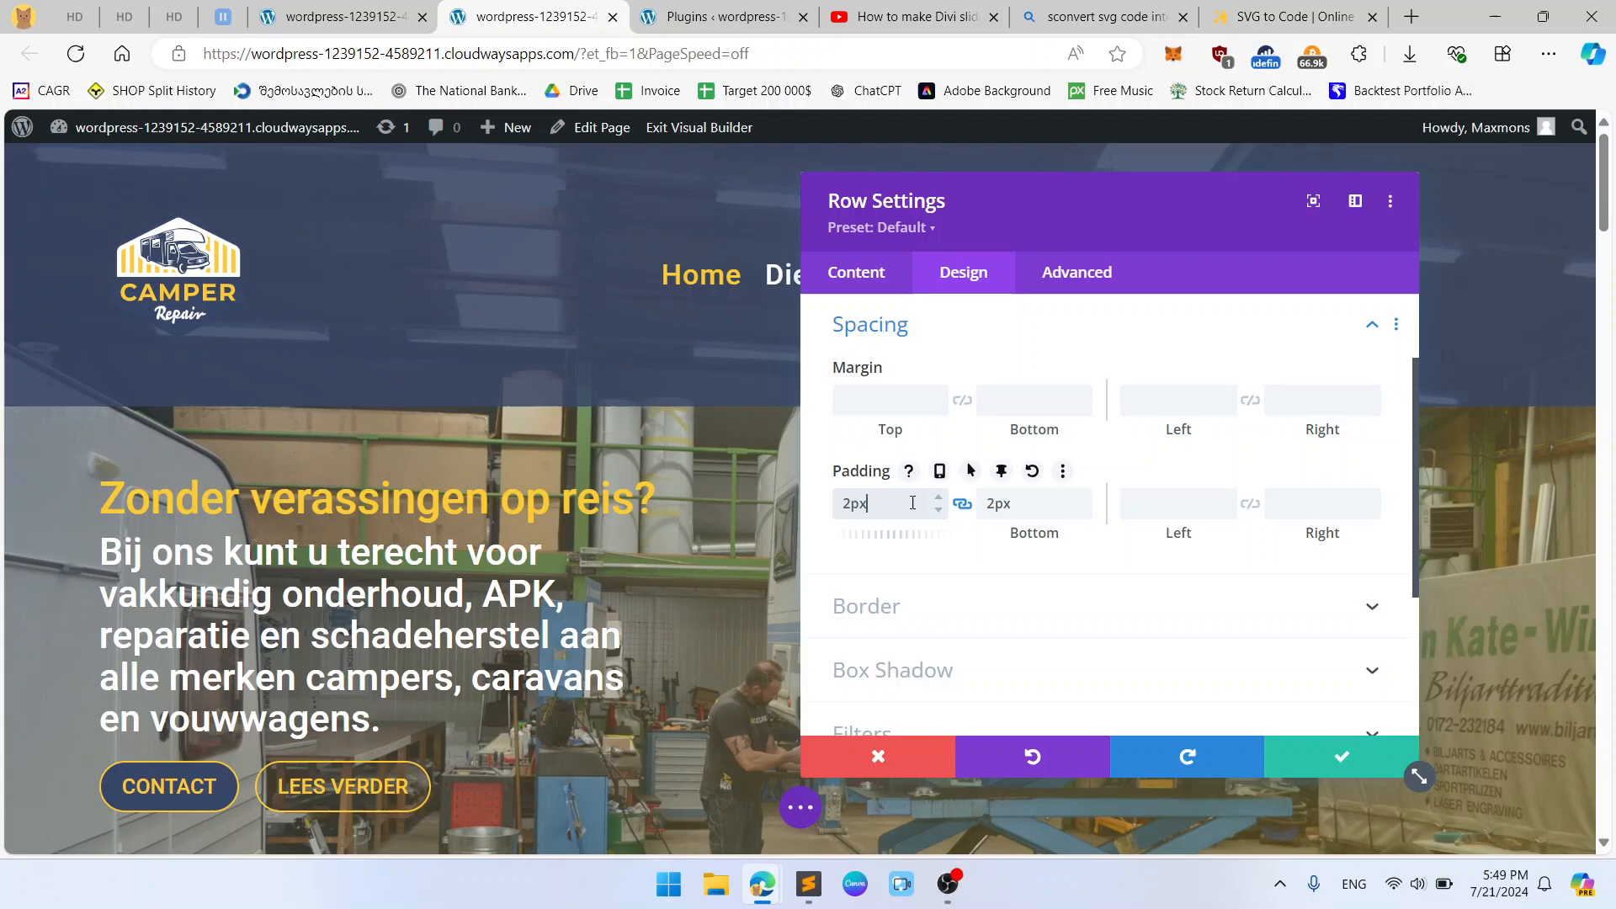
pyautogui.write('0')
pyautogui.click(959, 505)
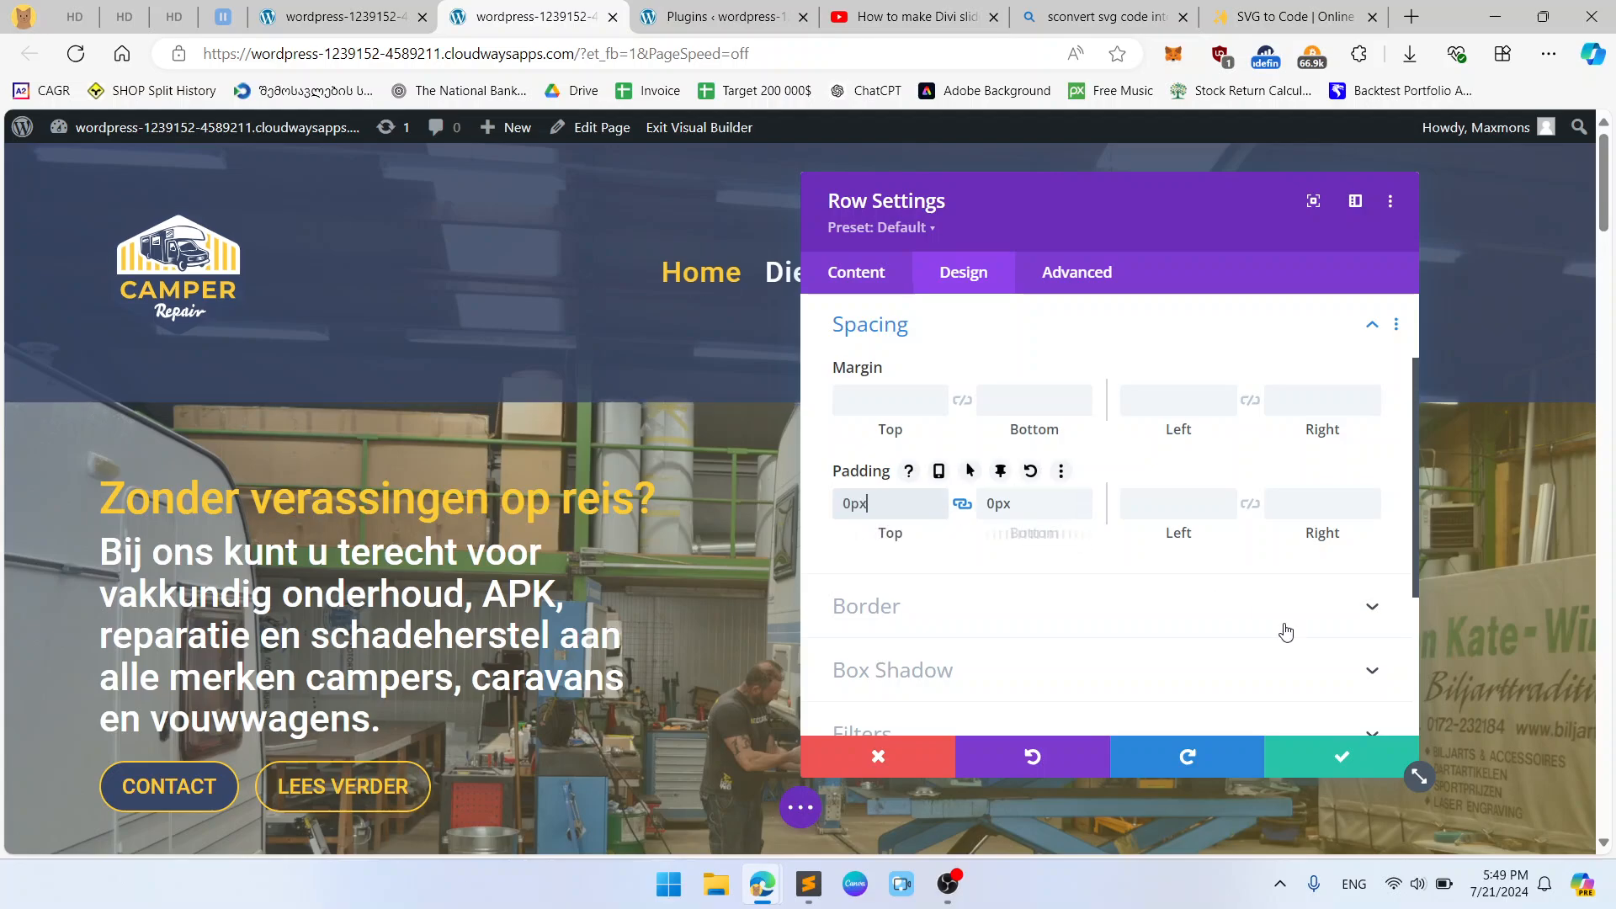
pyautogui.click(1339, 756)
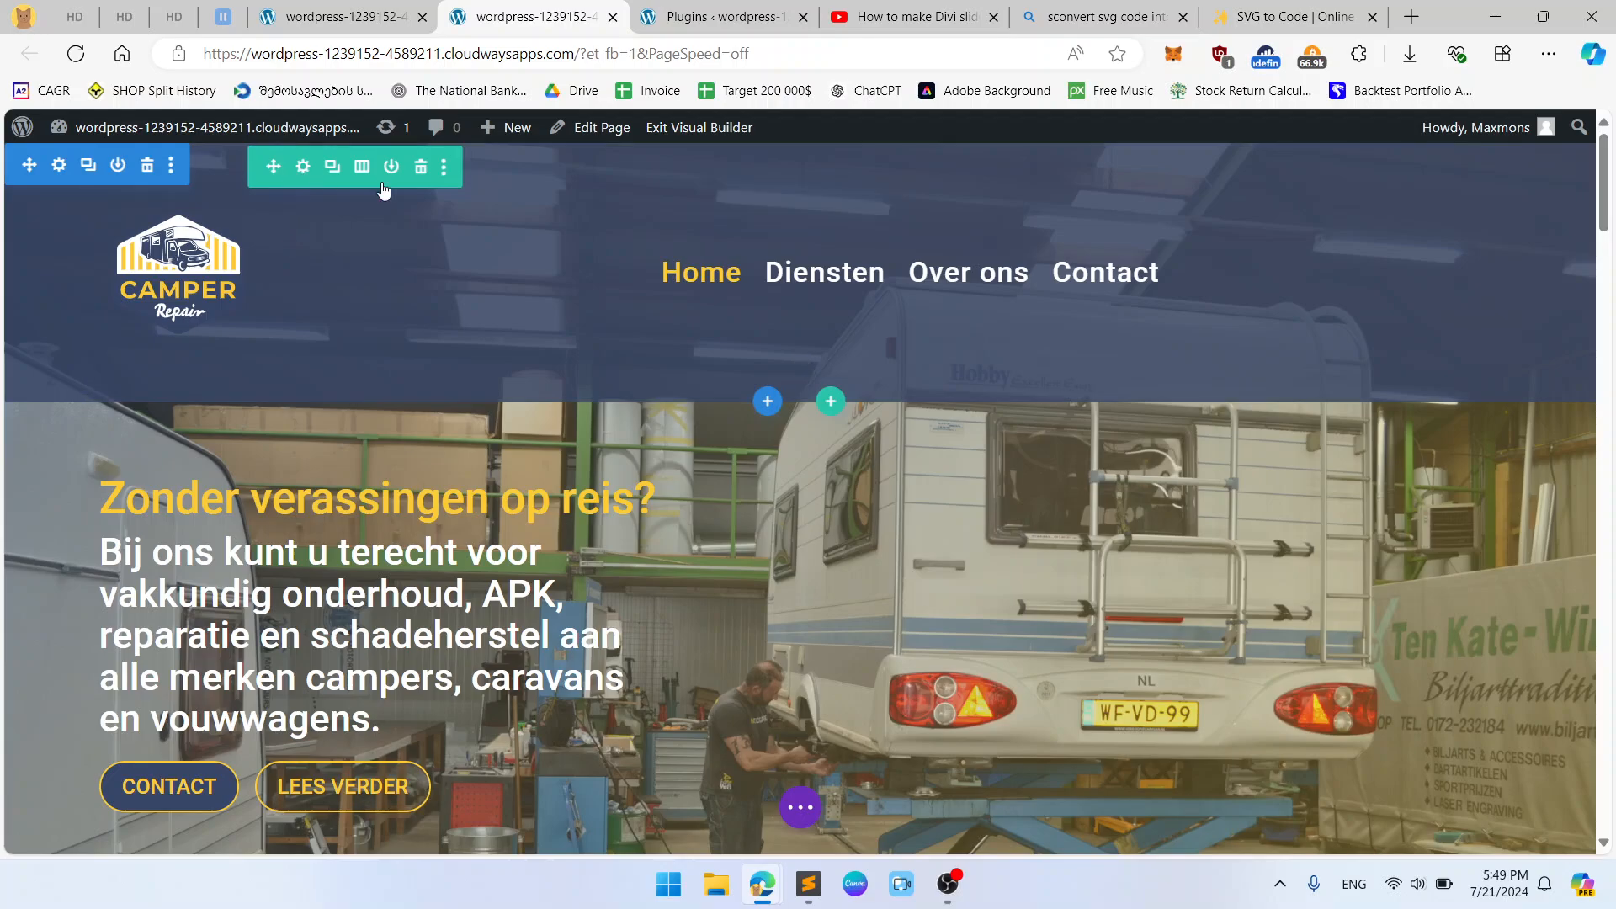
# Set the header menu module's linked top and bottom padding to 0px and save the module settings.
pyautogui.click(763, 196)
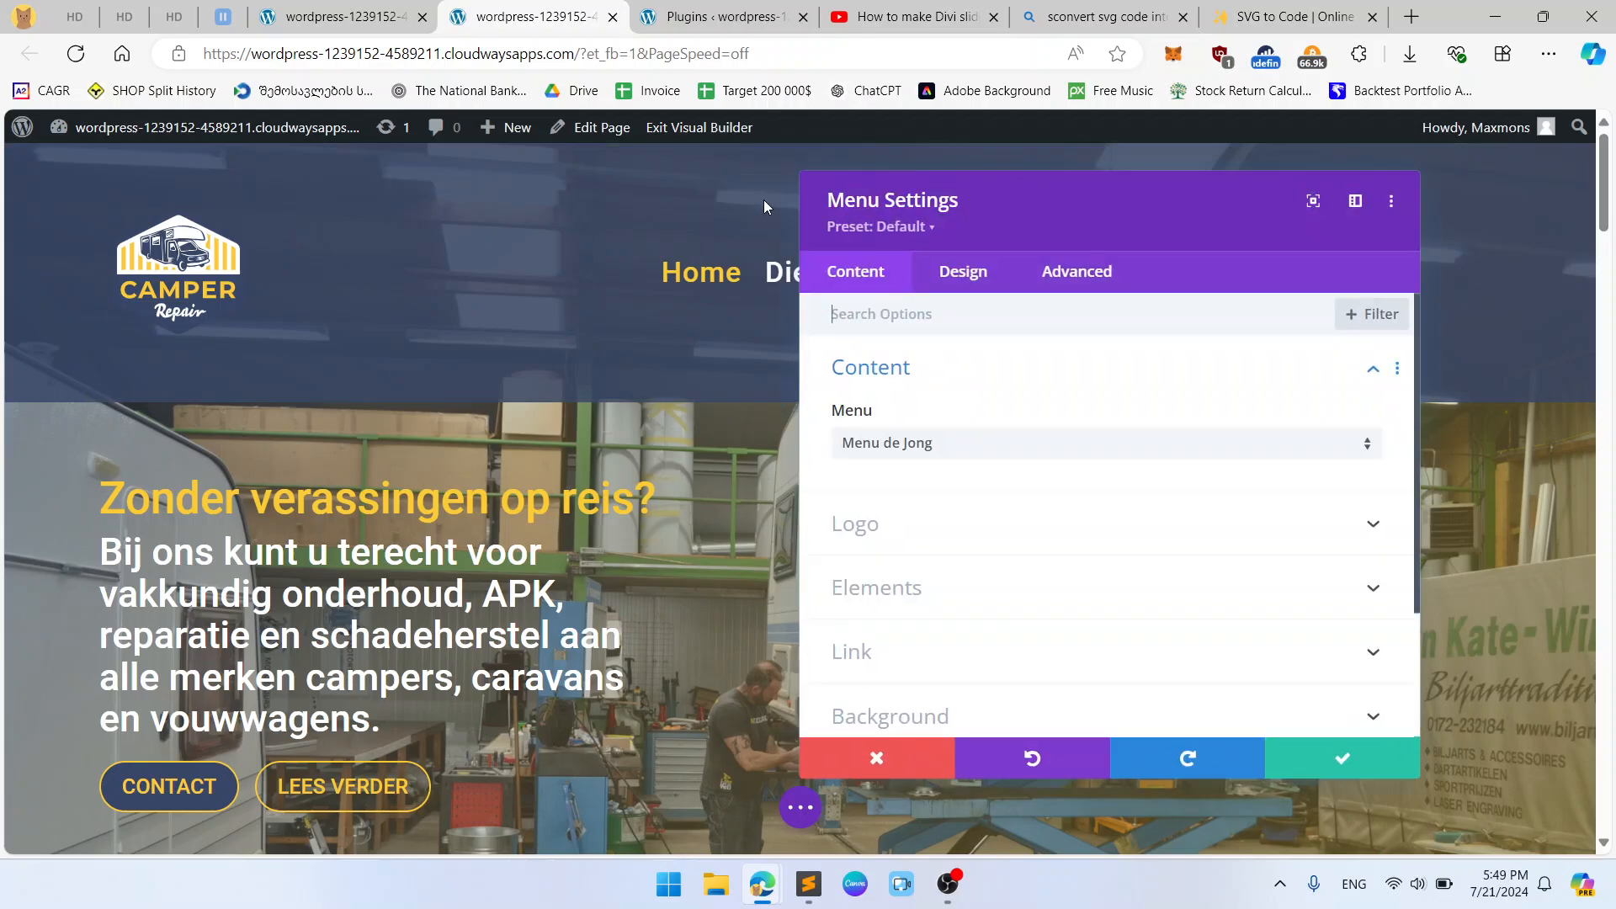
pyautogui.click(1011, 290)
pyautogui.scroll(-3, 954, 496)
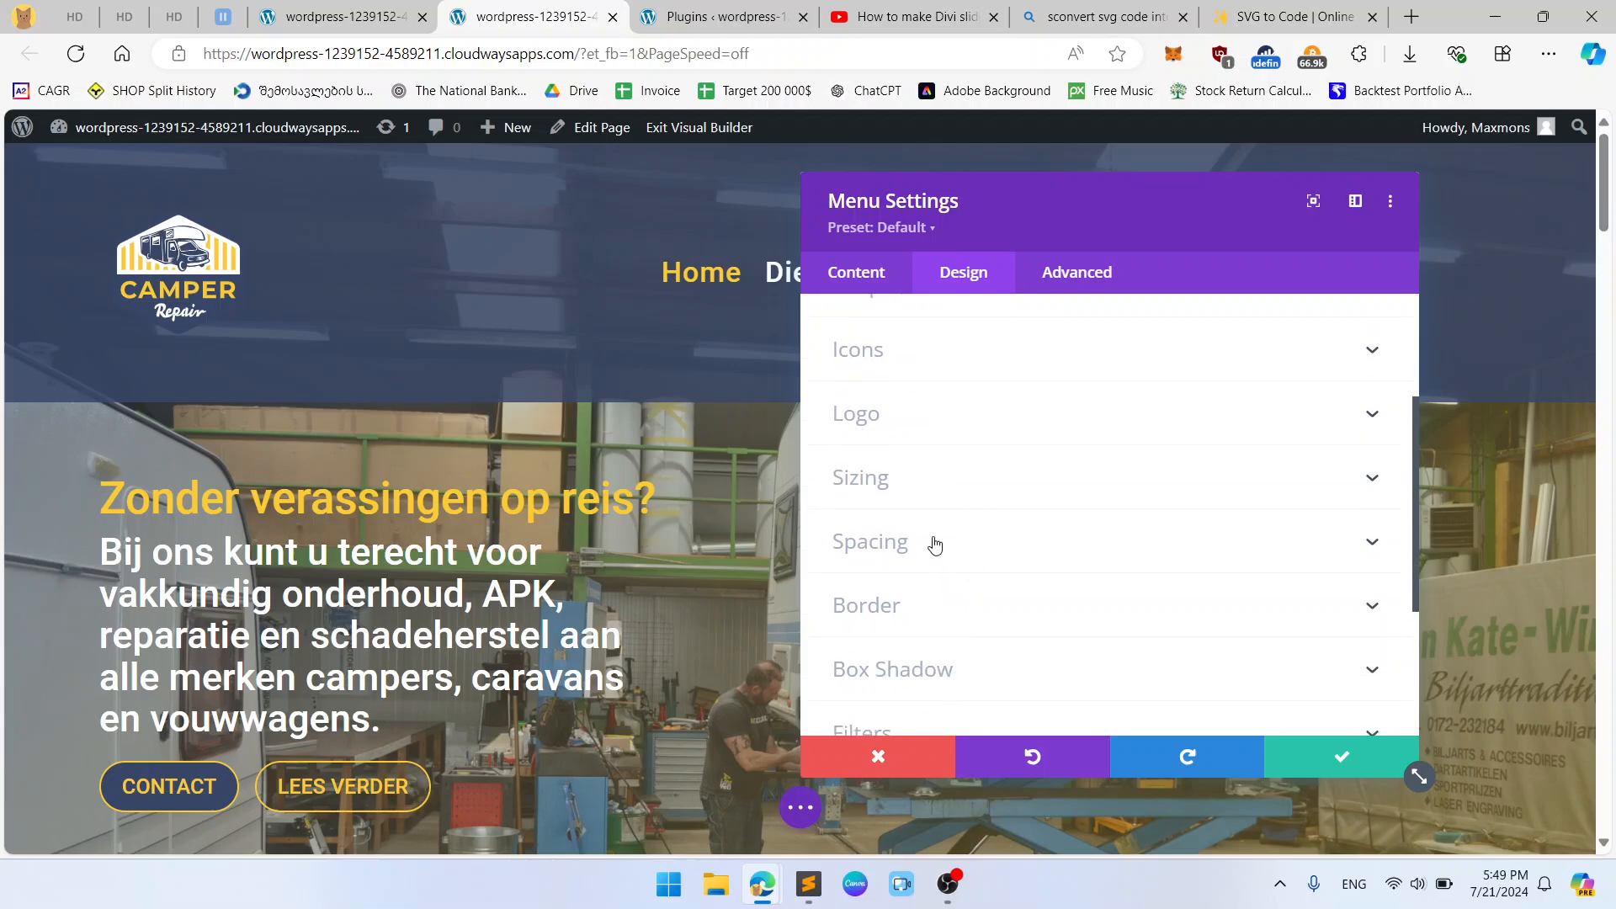
pyautogui.click(943, 542)
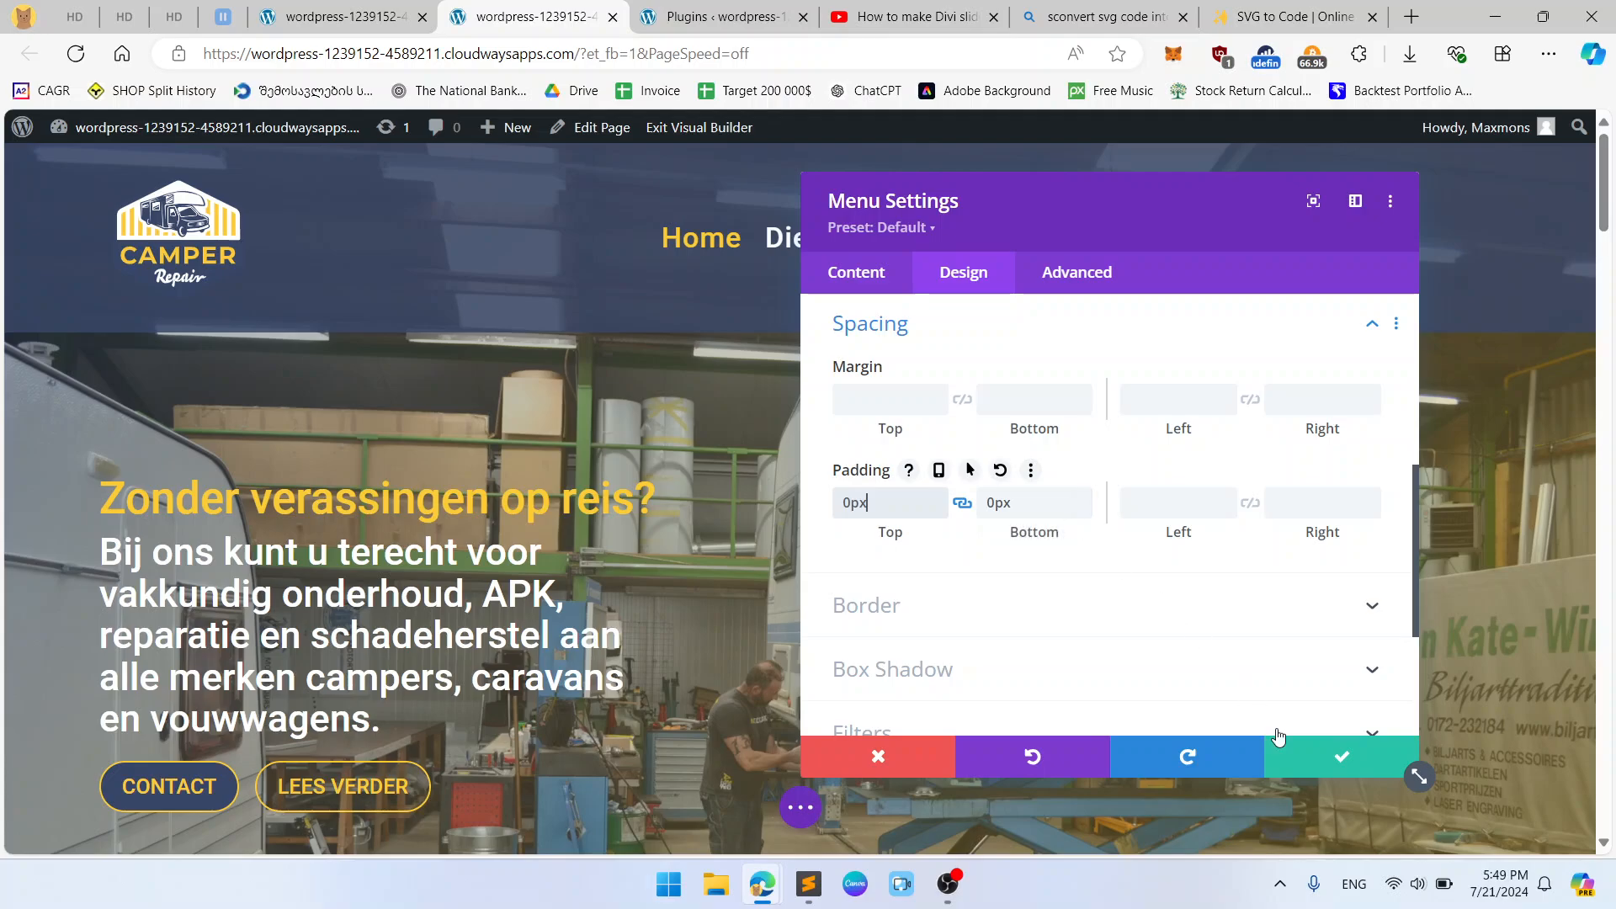
pyautogui.click(1342, 756)
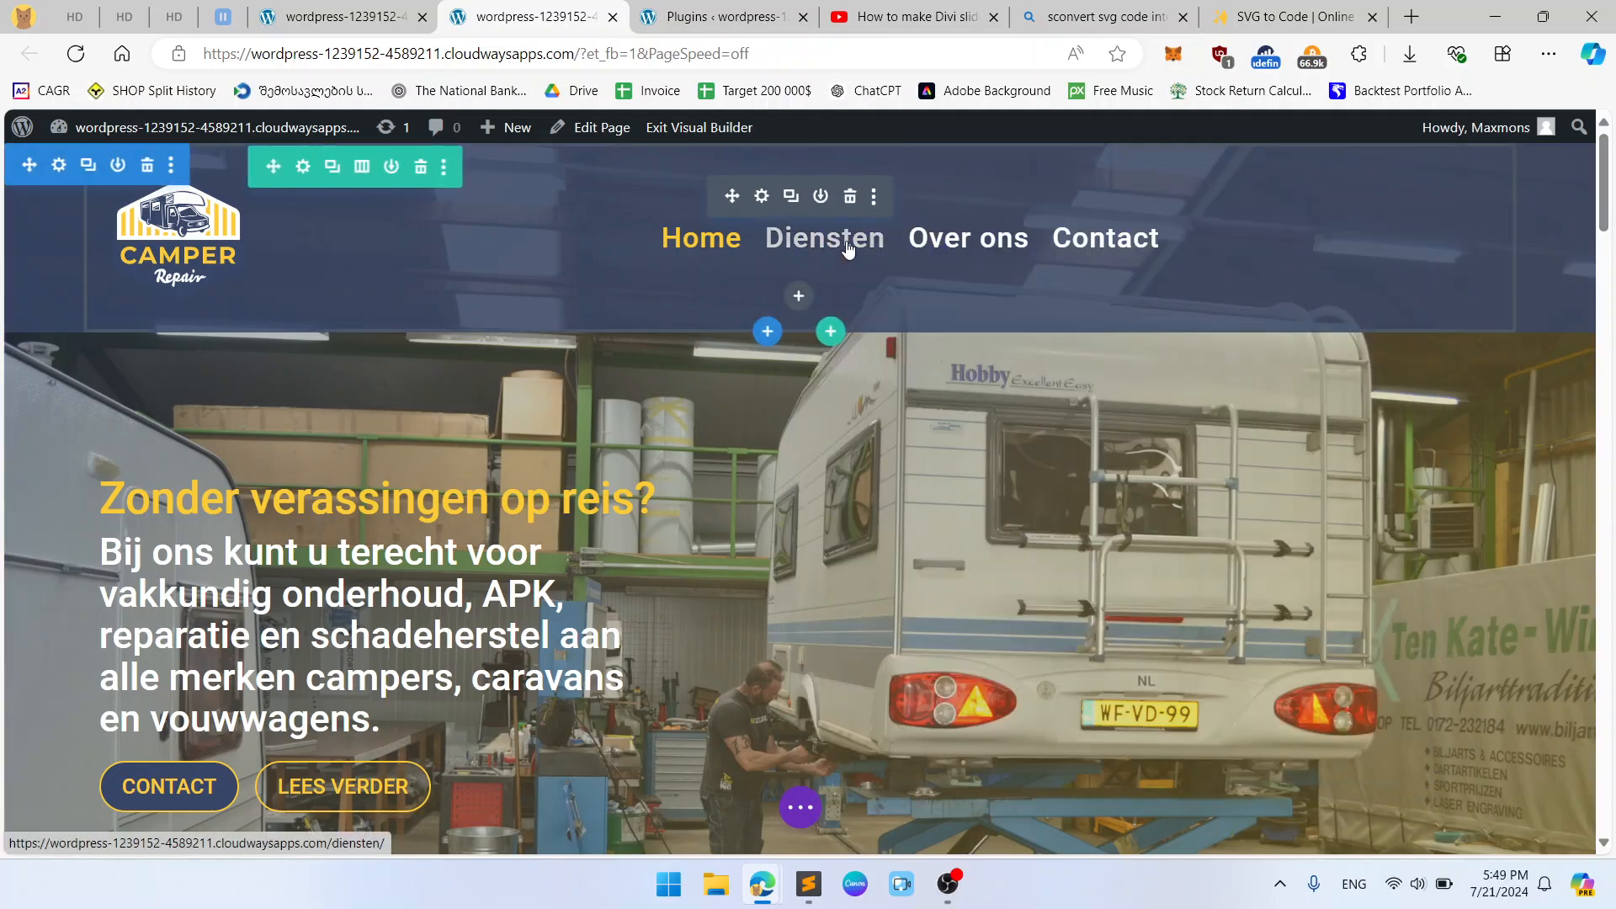
# Examine the menu module's logo sizing, spacing and advanced options, then close its settings.
pyautogui.click(762, 199)
pyautogui.click(977, 279)
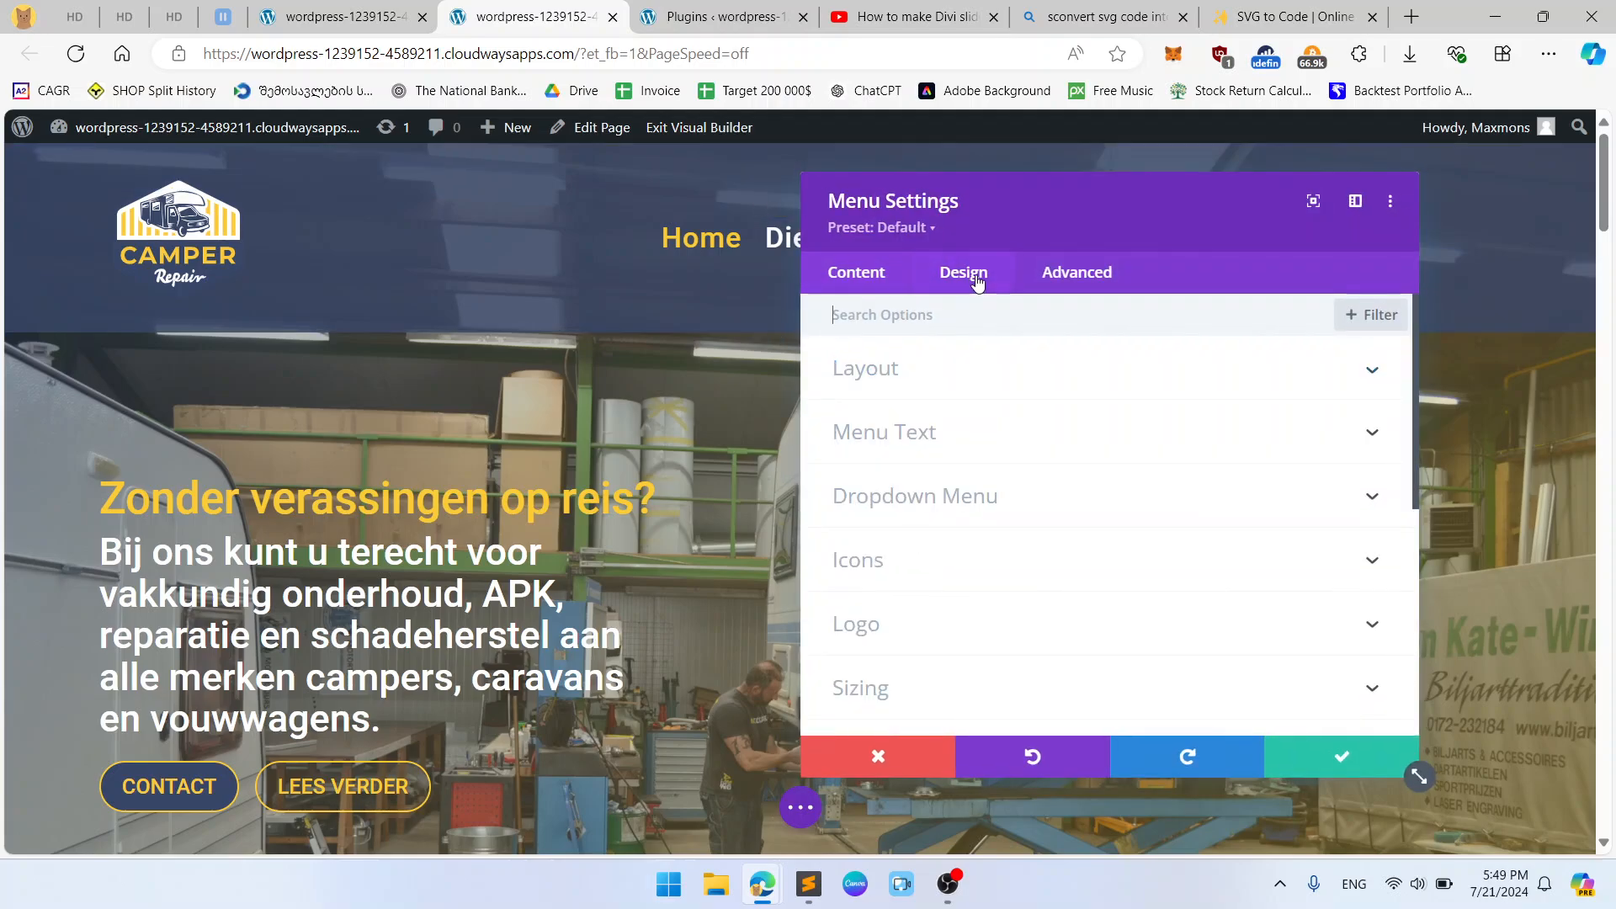
pyautogui.scroll(-4, 955, 458)
pyautogui.scroll(1, 924, 469)
pyautogui.click(926, 471)
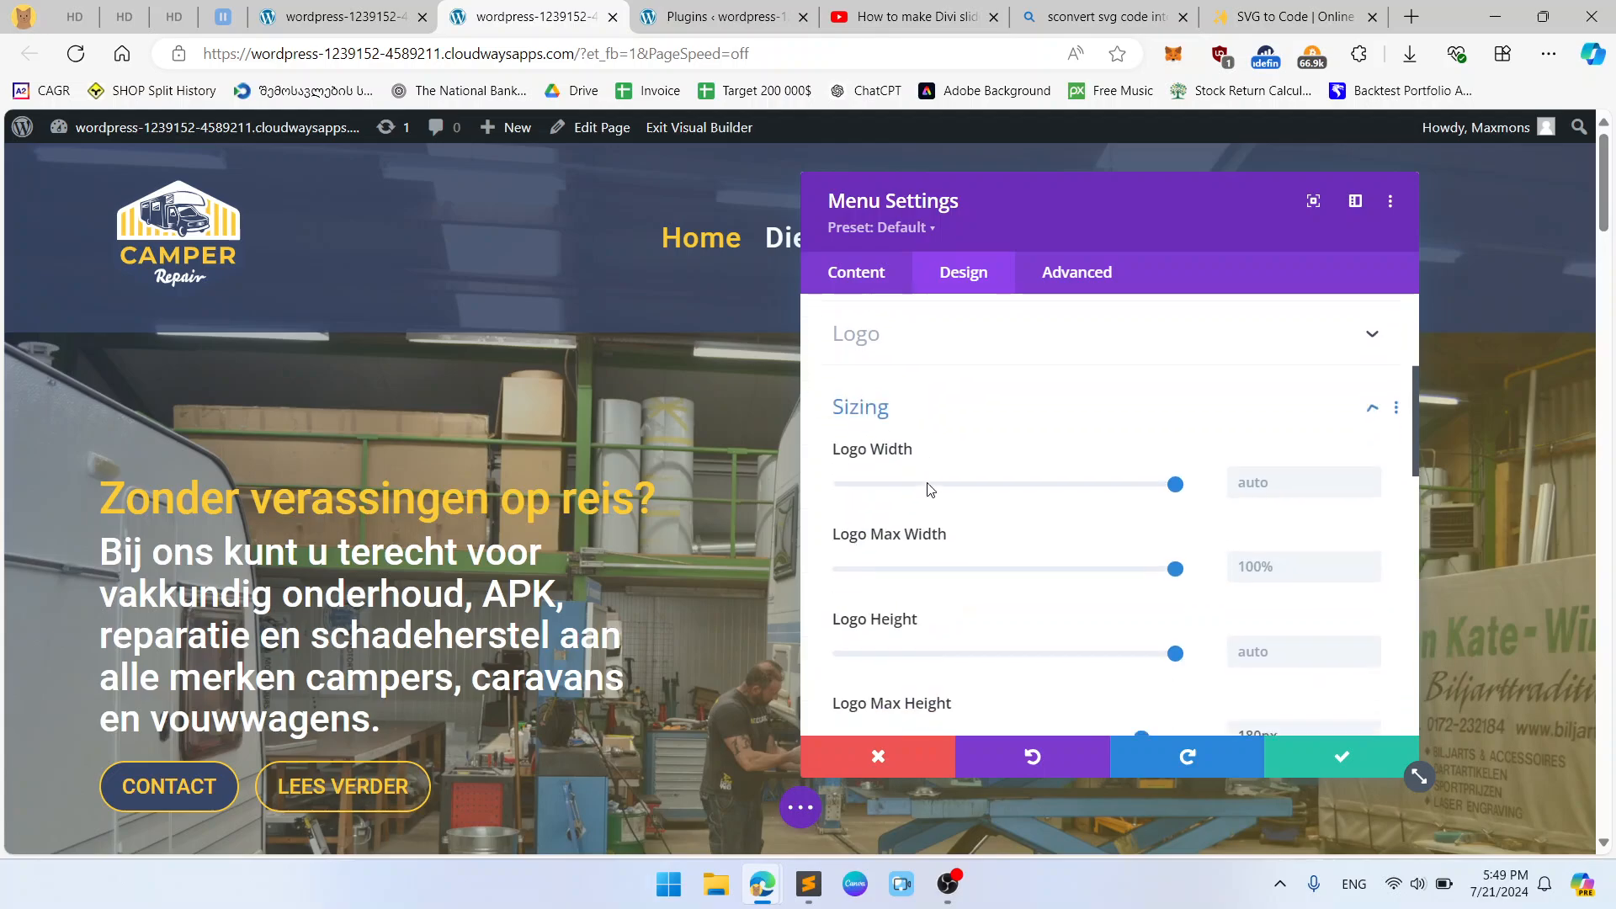
pyautogui.scroll(-4, 968, 476)
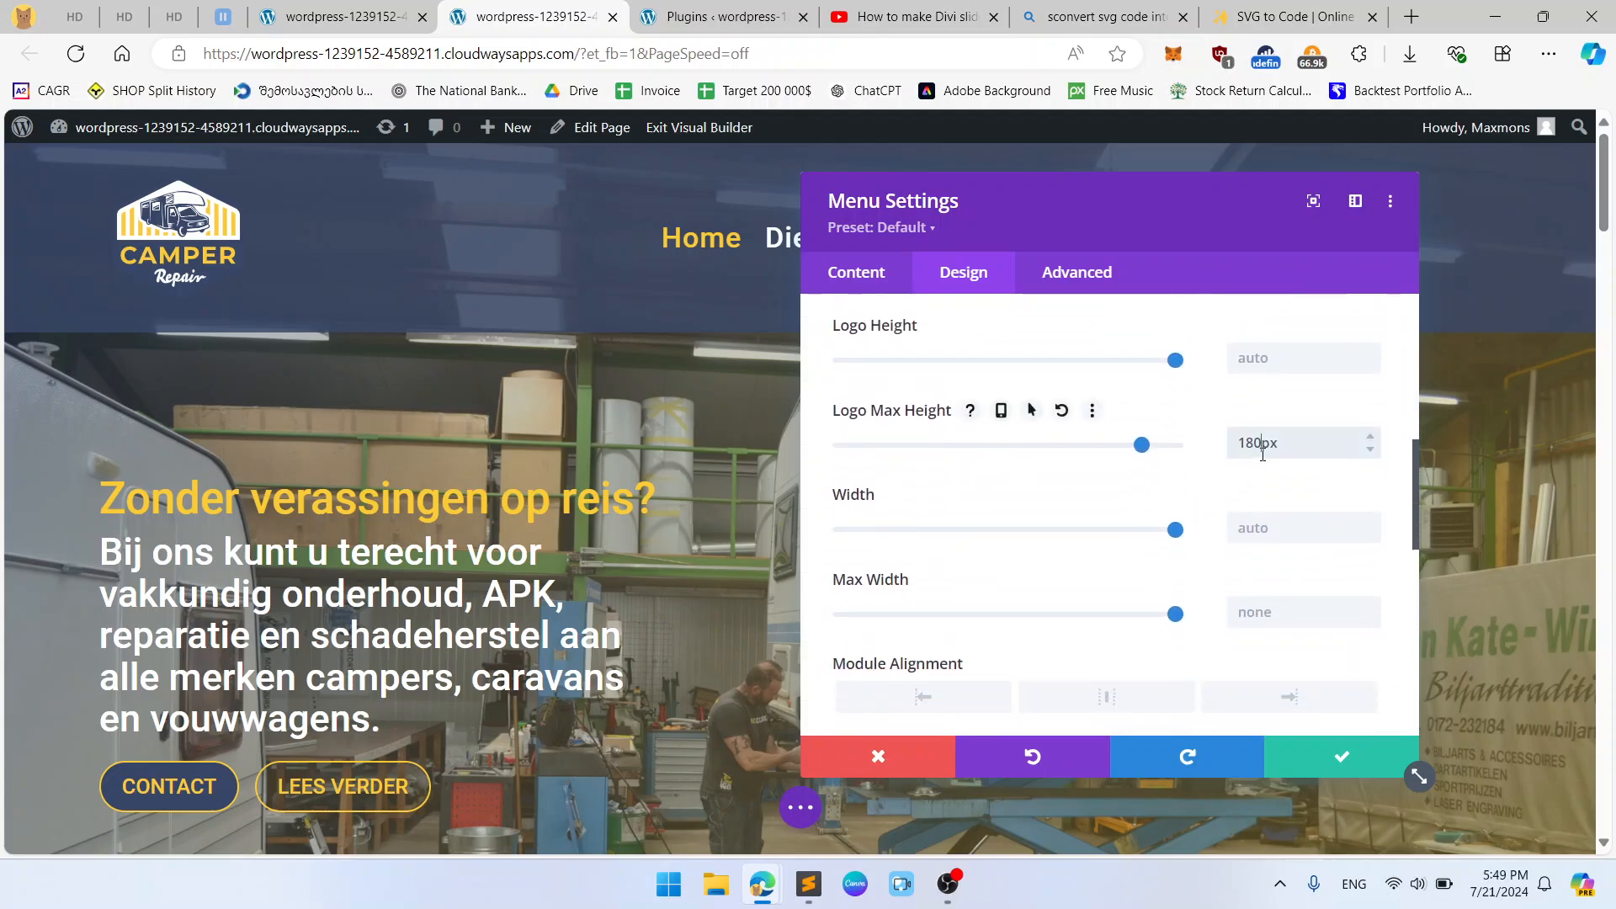
pyautogui.hotkey('ctrl', 'z')
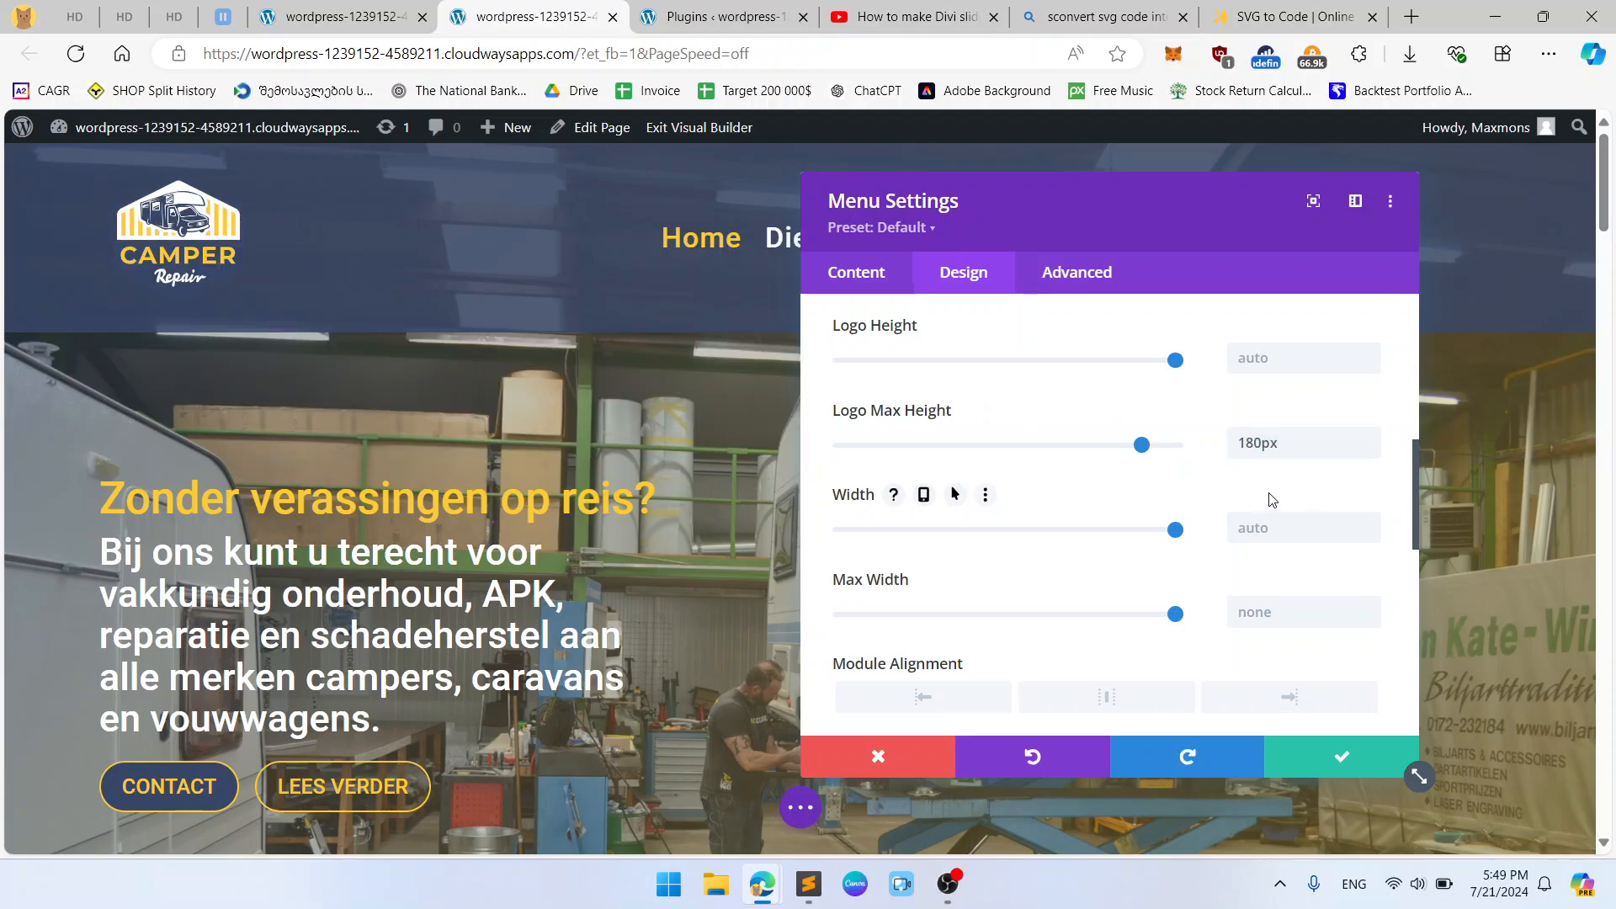
pyautogui.scroll(-5, 1268, 497)
pyautogui.scroll(-4, 1036, 447)
pyautogui.scroll(1, 918, 404)
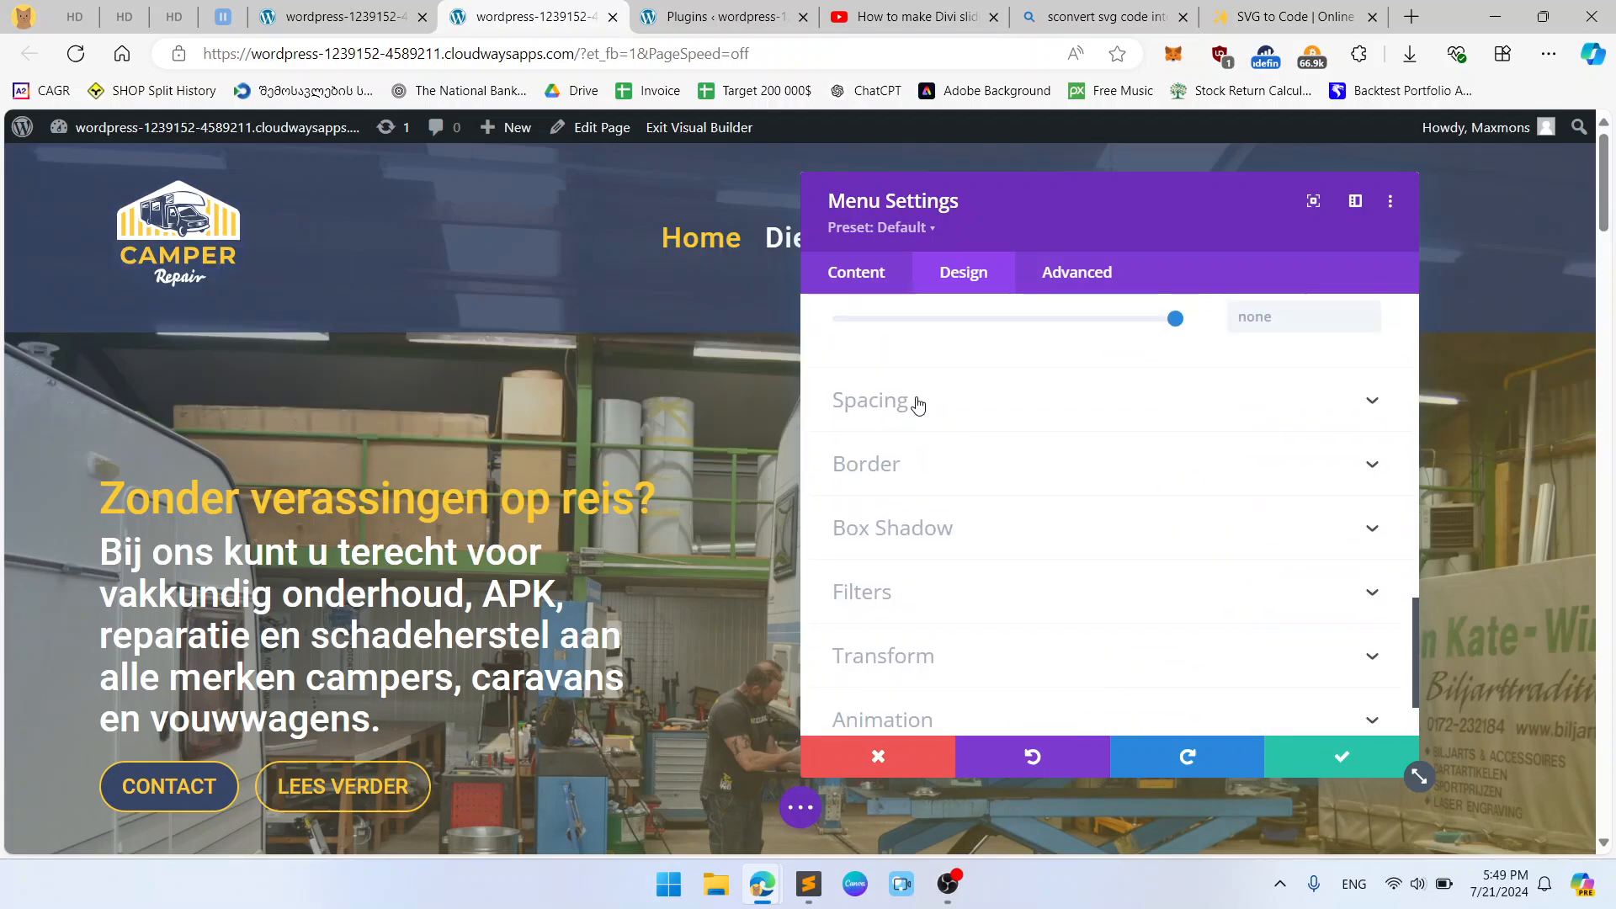
pyautogui.moveTo(1068, 194); pyautogui.dragTo(694, 242)
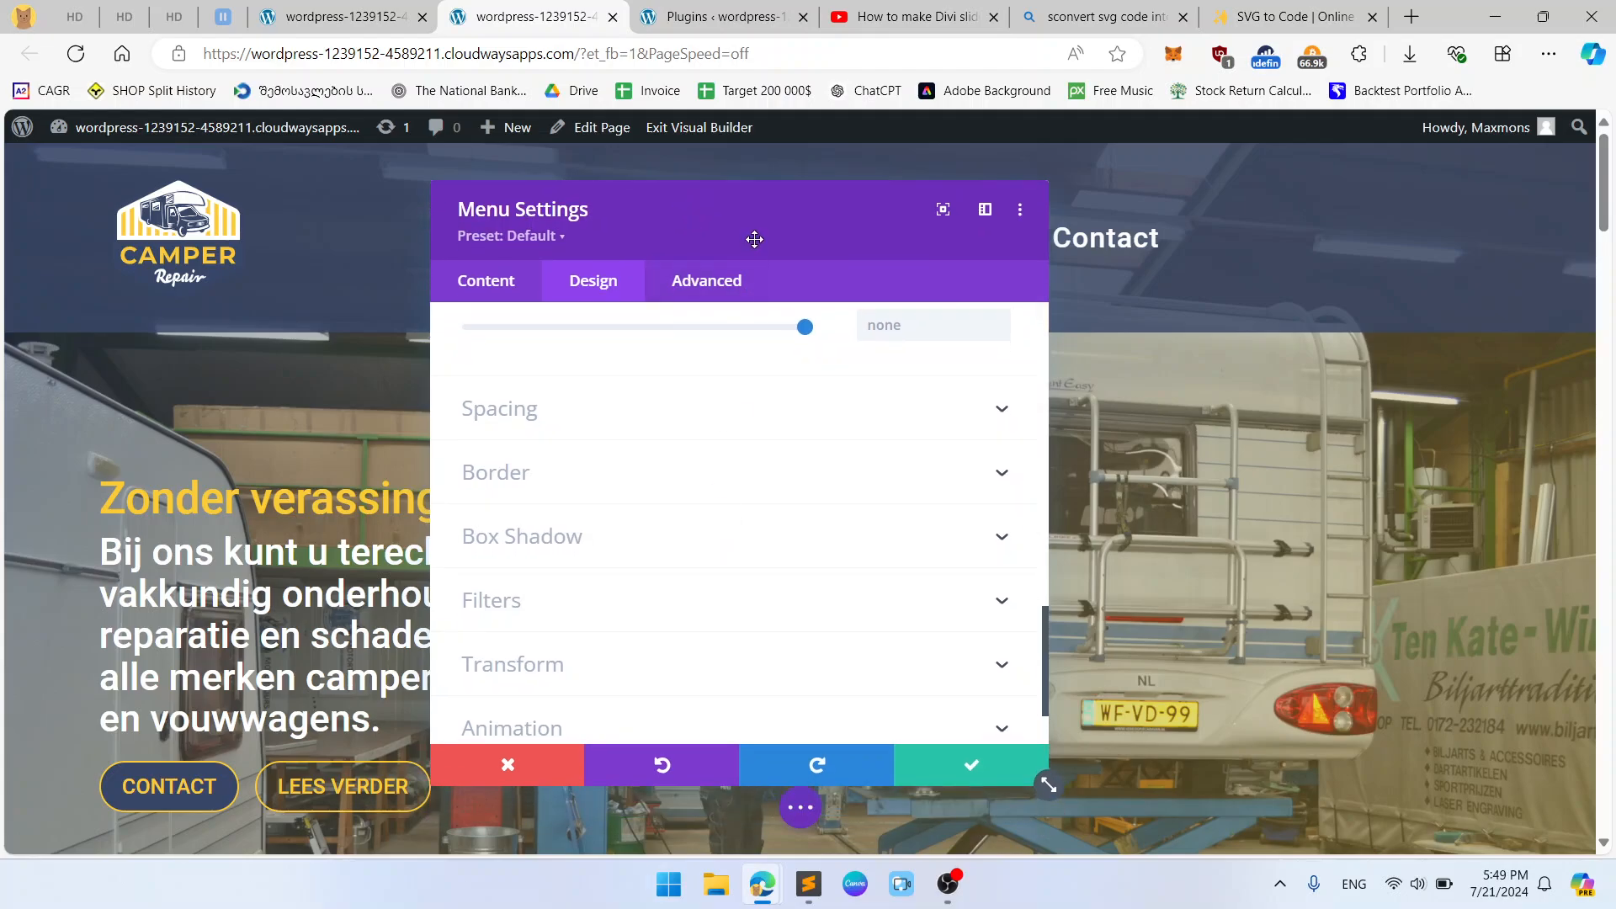
pyautogui.moveTo(754, 239); pyautogui.dragTo(634, 240)
pyautogui.click(599, 284)
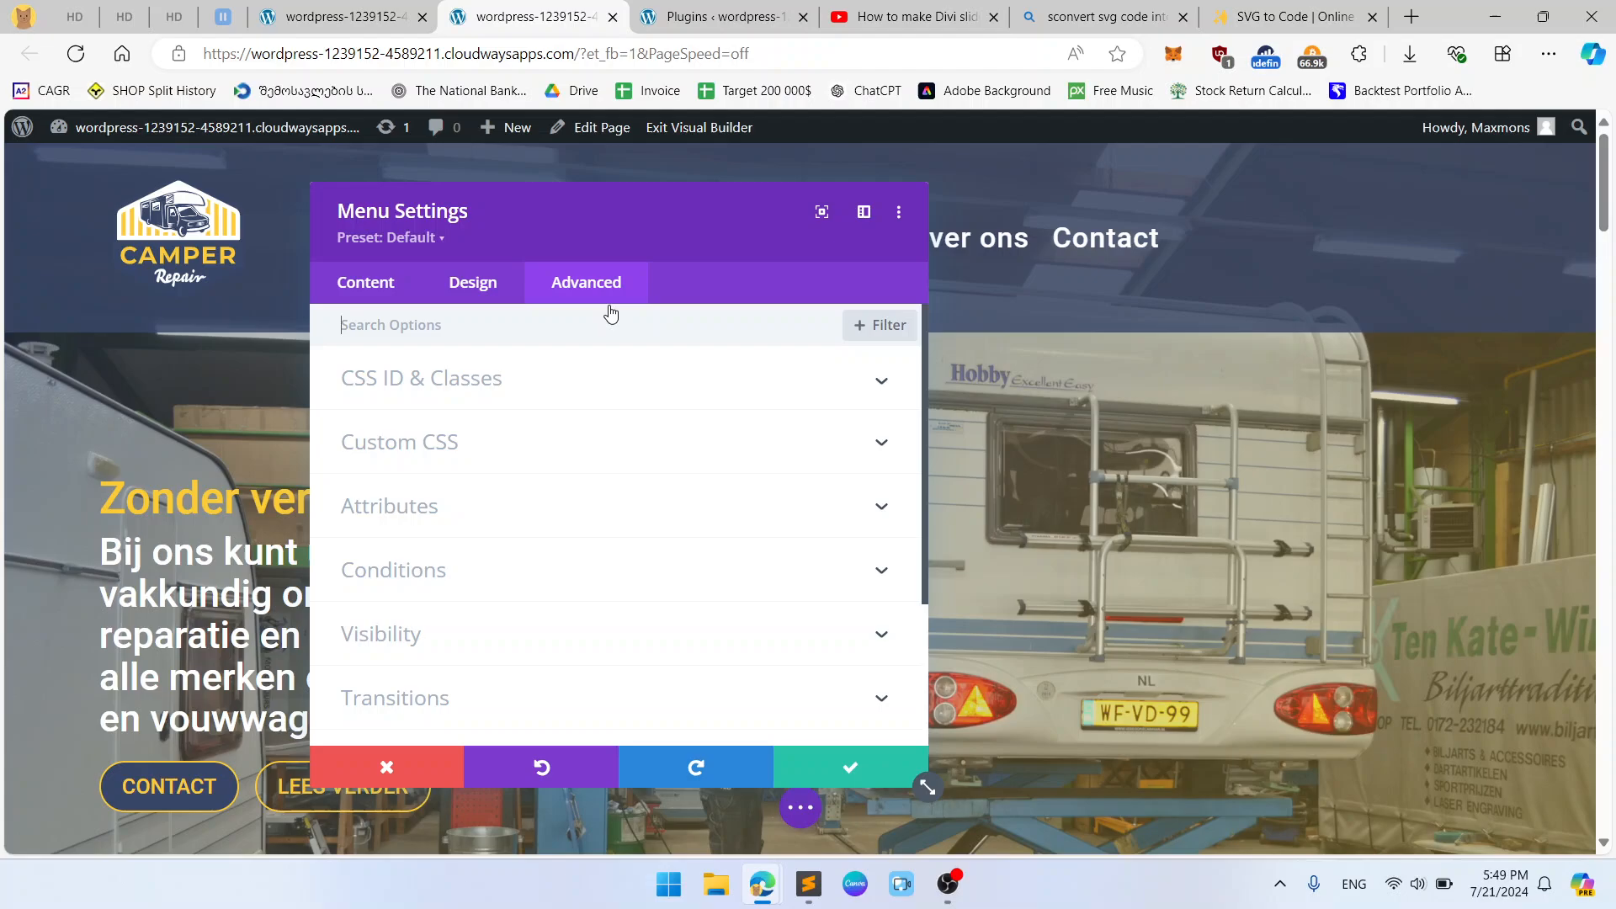
pyautogui.click(588, 471)
pyautogui.click(850, 768)
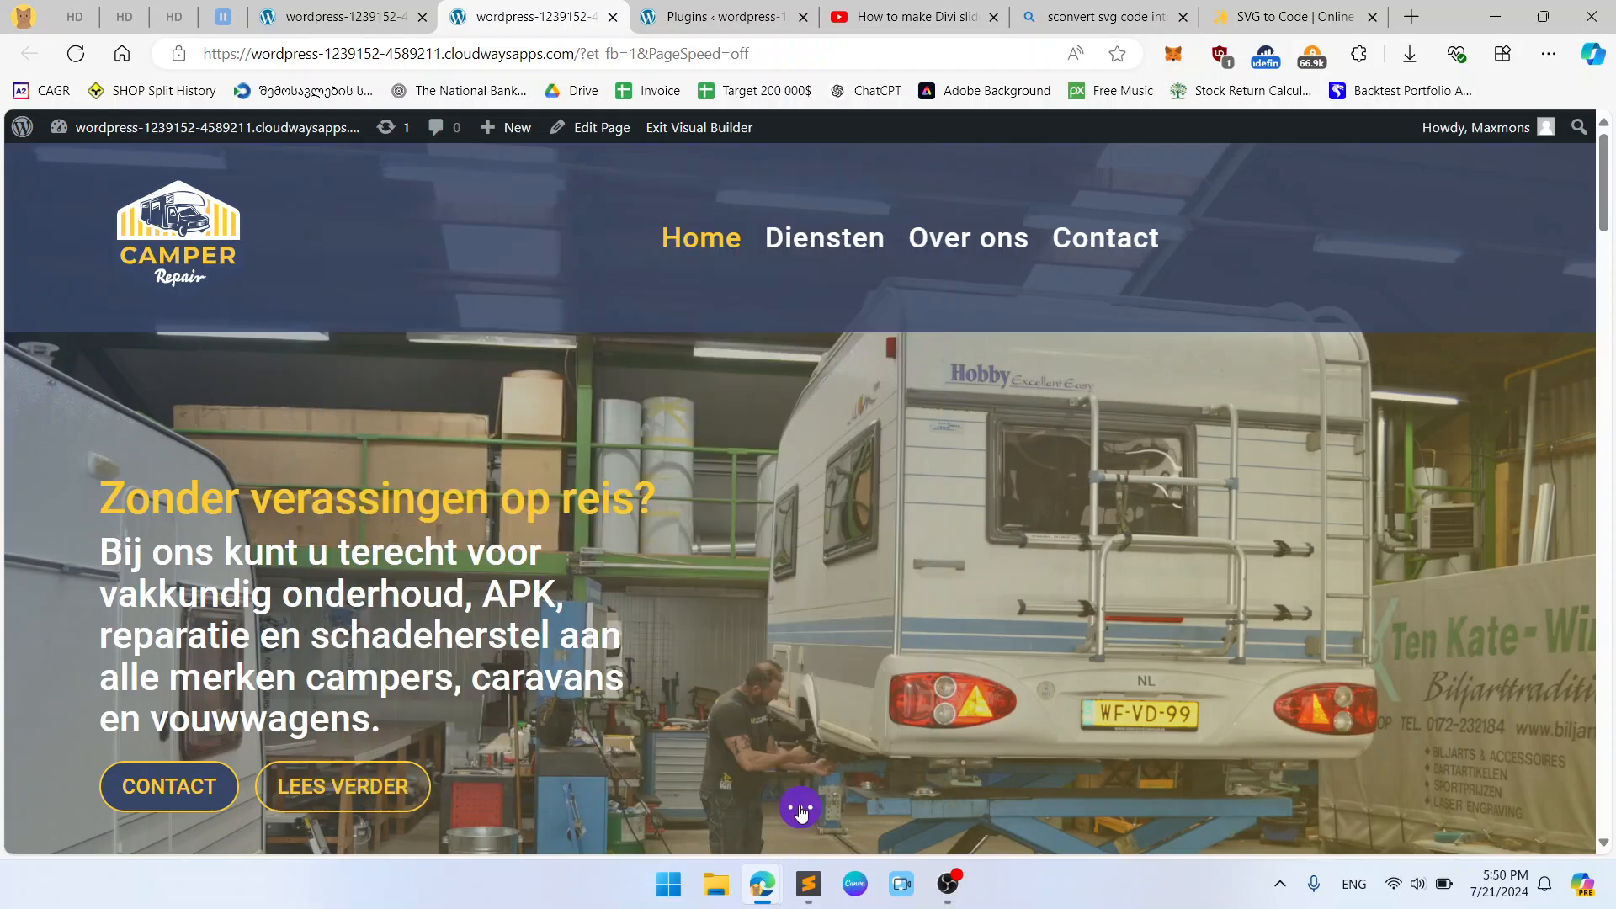
# Save the edited page and open the live site in a new browser tab to view the updated header.
pyautogui.click(799, 808)
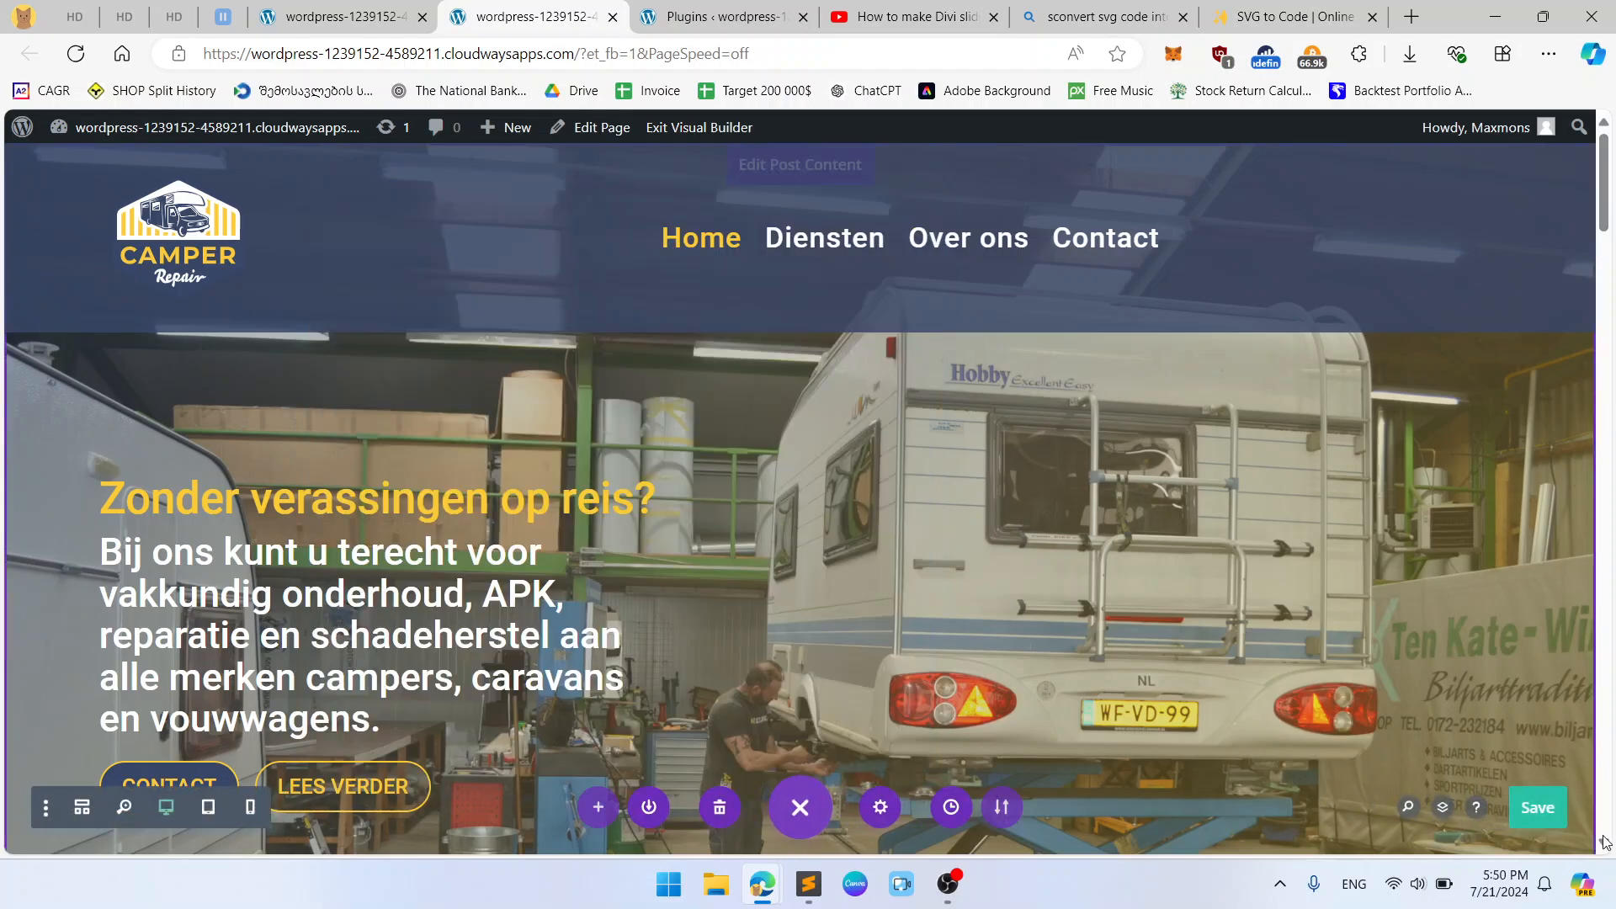
pyautogui.click(376, 17)
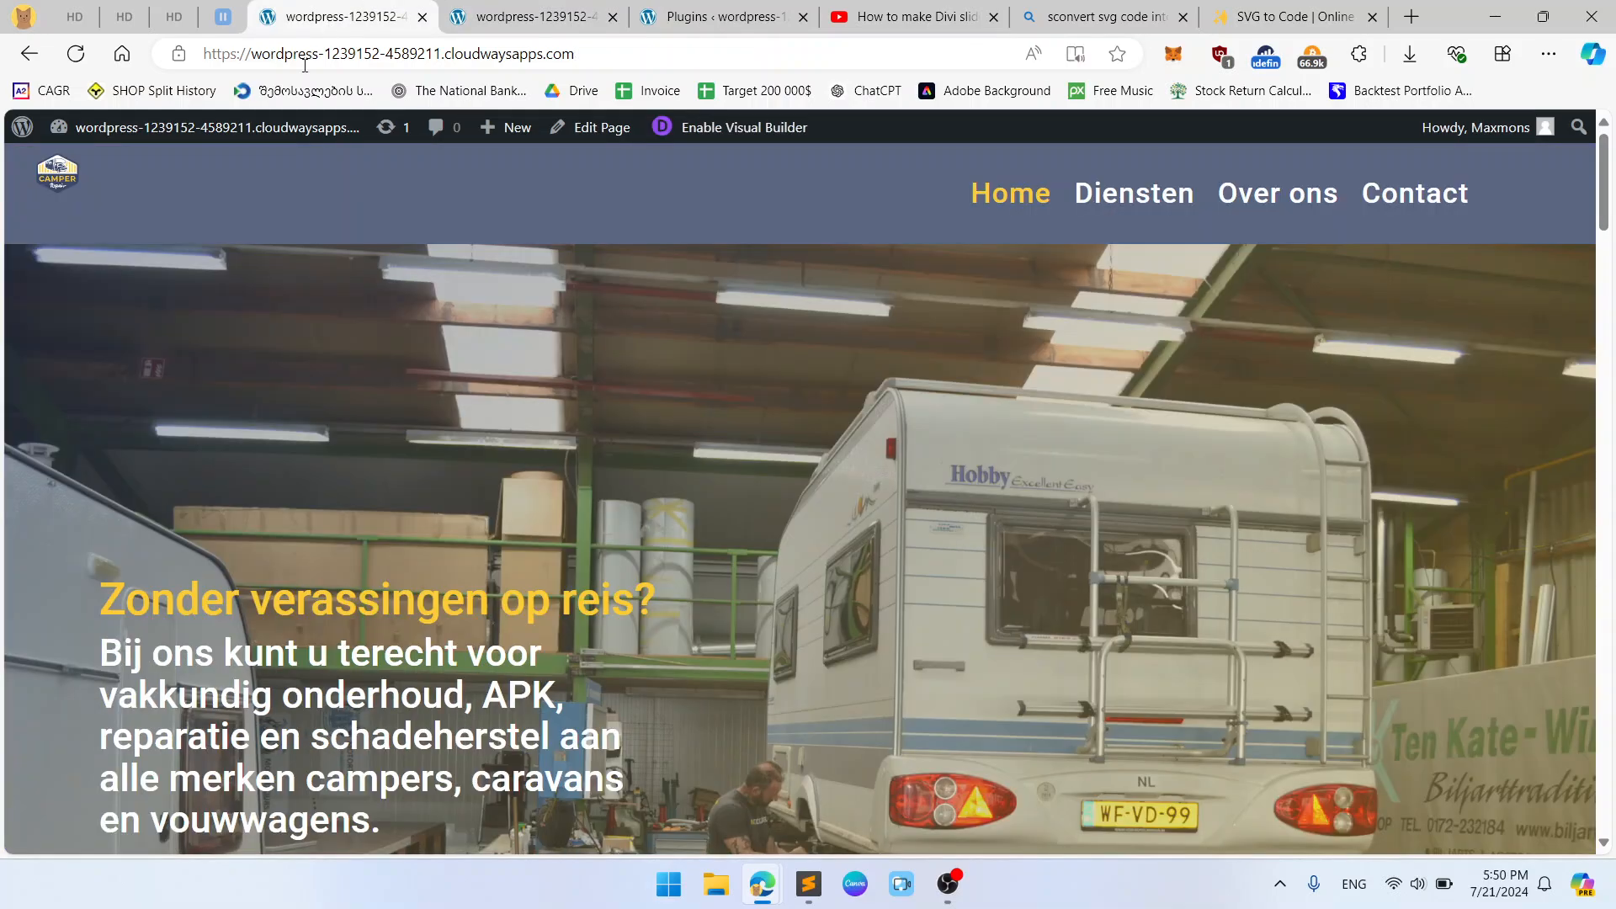
pyautogui.middleClick(76, 64)
pyautogui.click(496, 7)
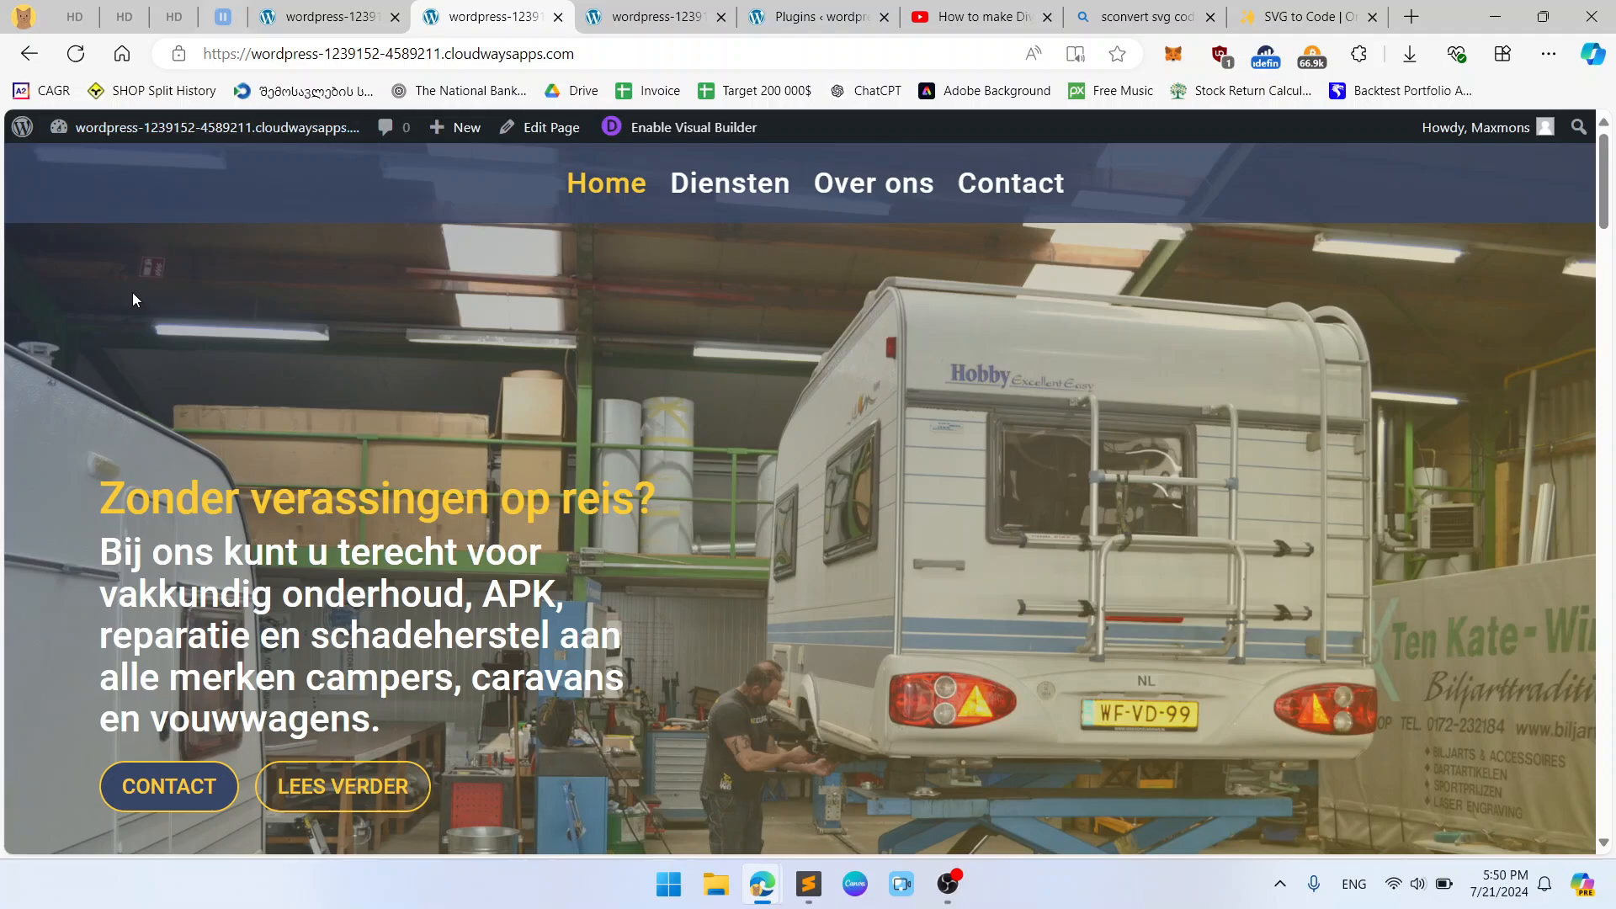
# Inspect the Diensten link in the live header and select its enclosing et_pb_menu__wrap element in the page code.
pyautogui.rightClick(694, 190)
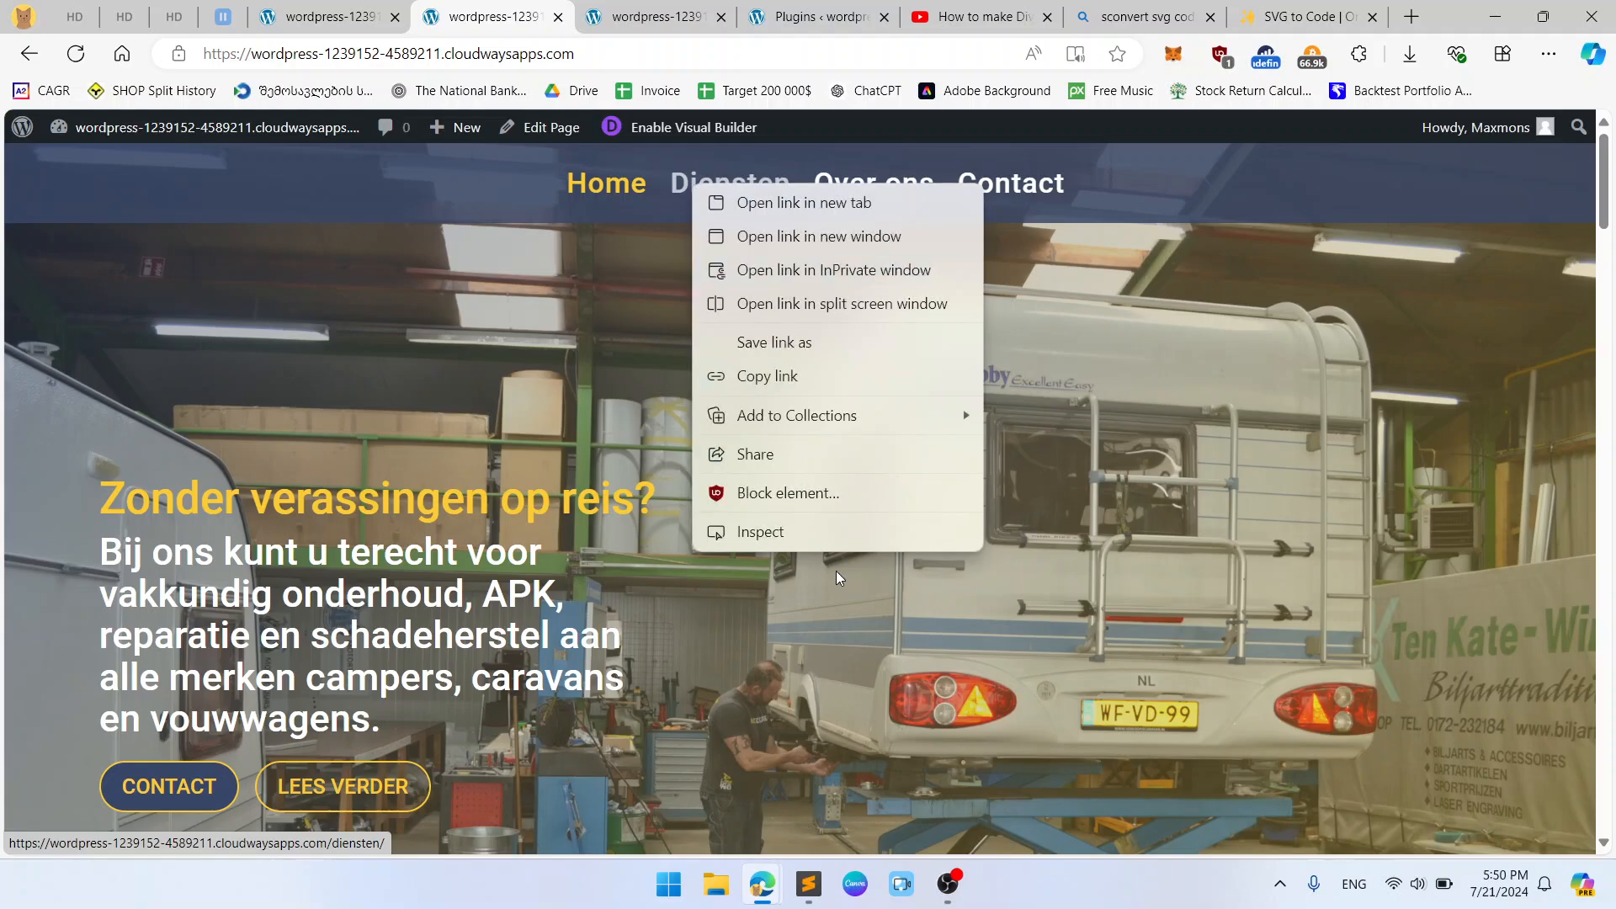
pyautogui.click(825, 538)
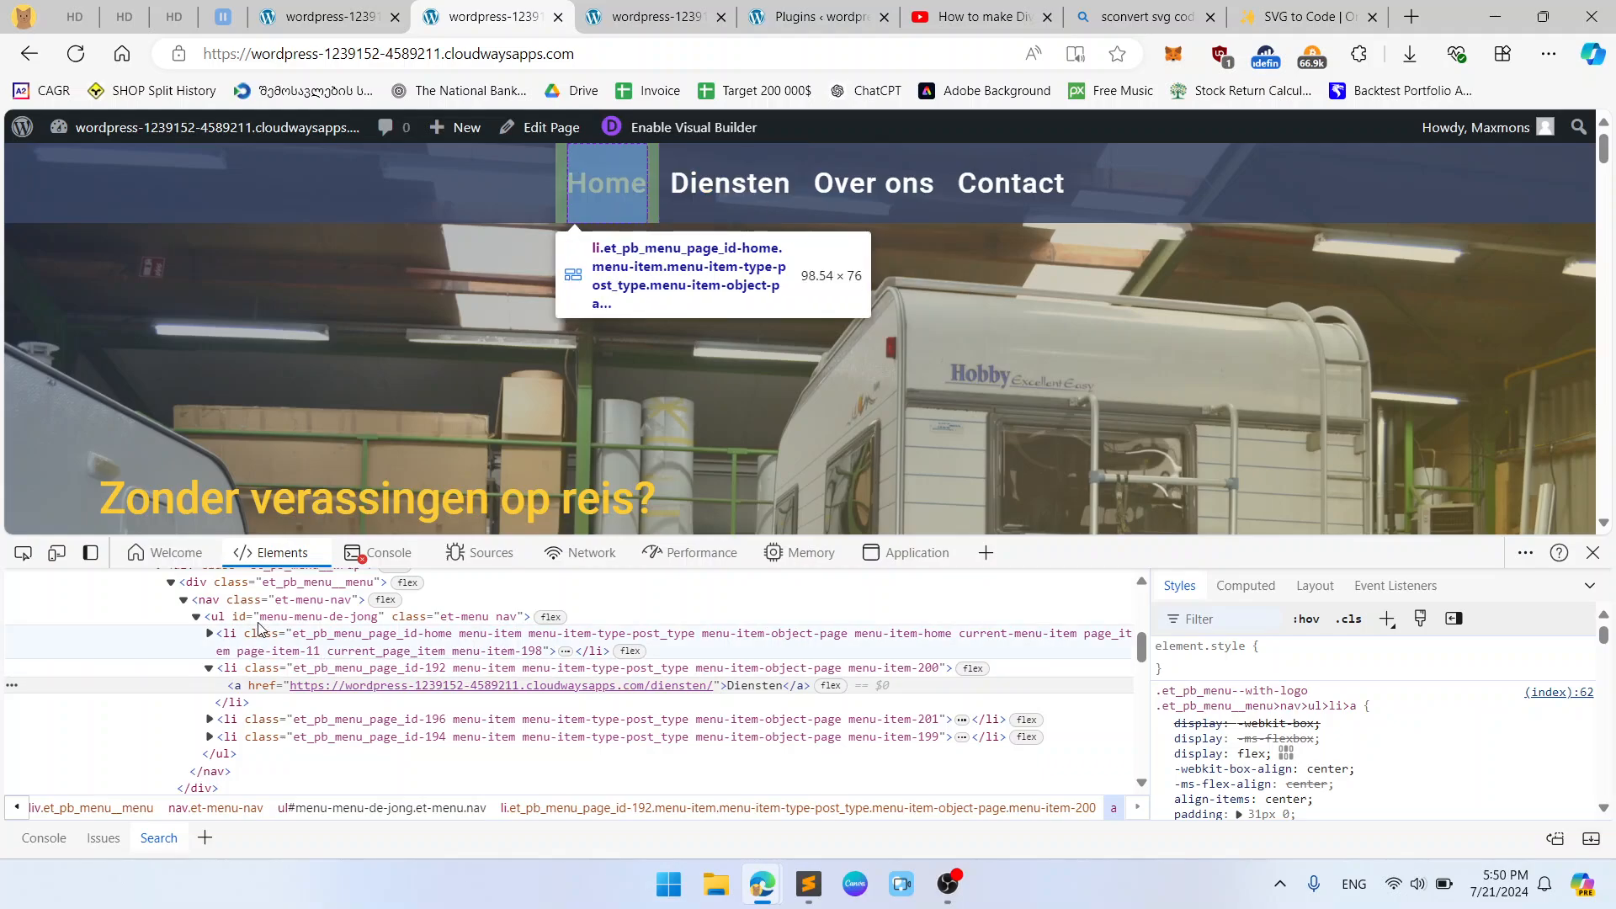
pyautogui.scroll(3, 277, 623)
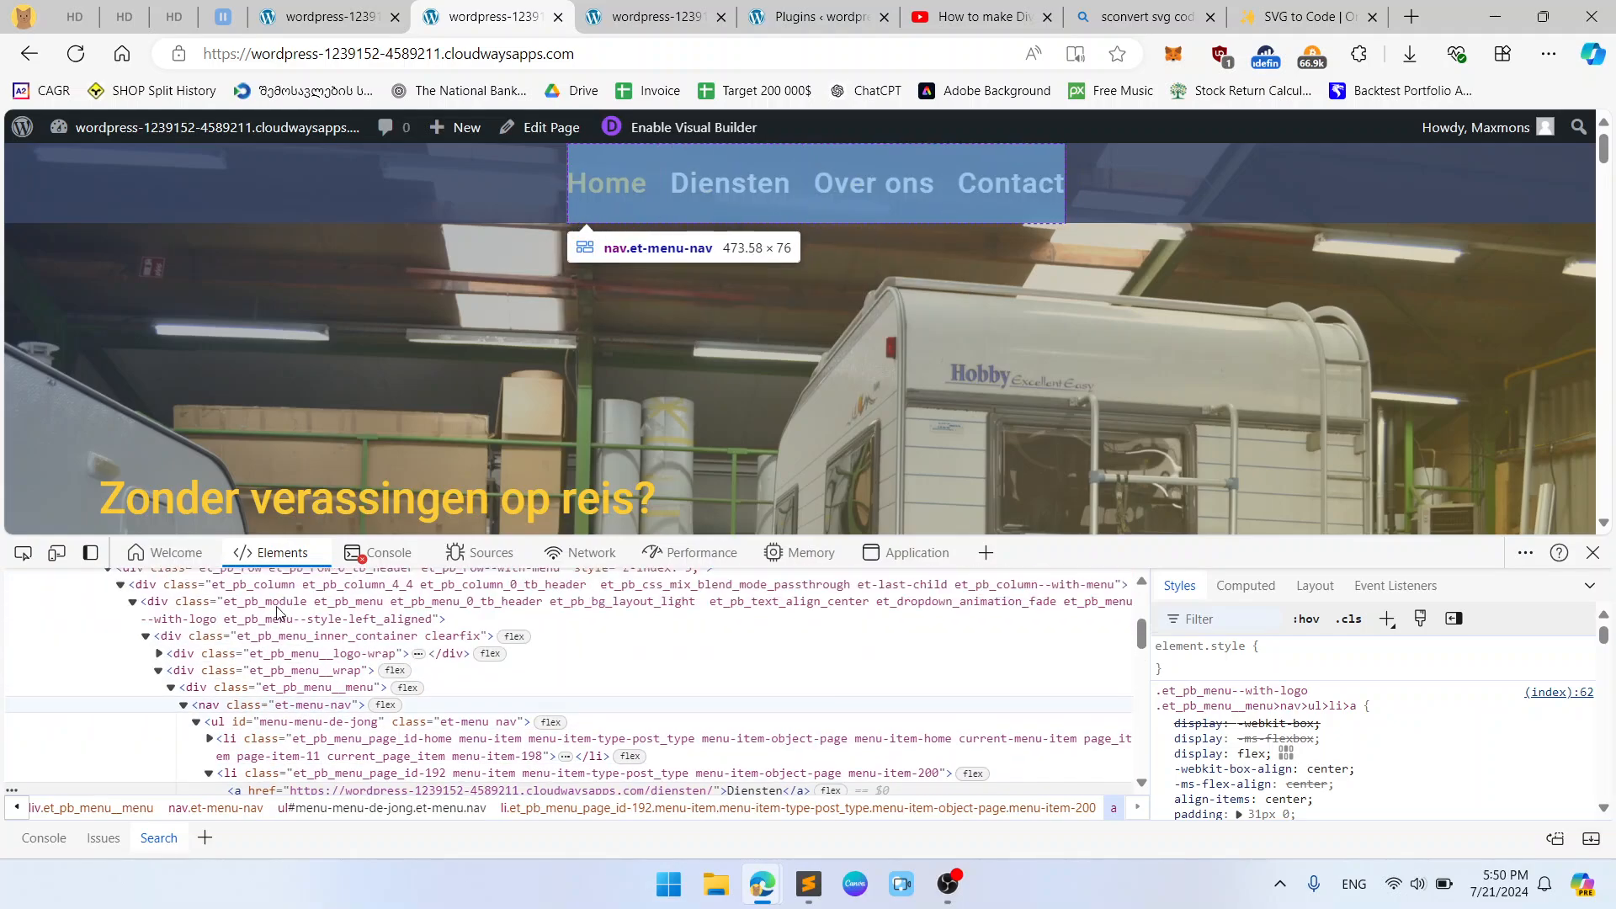
pyautogui.click(294, 671)
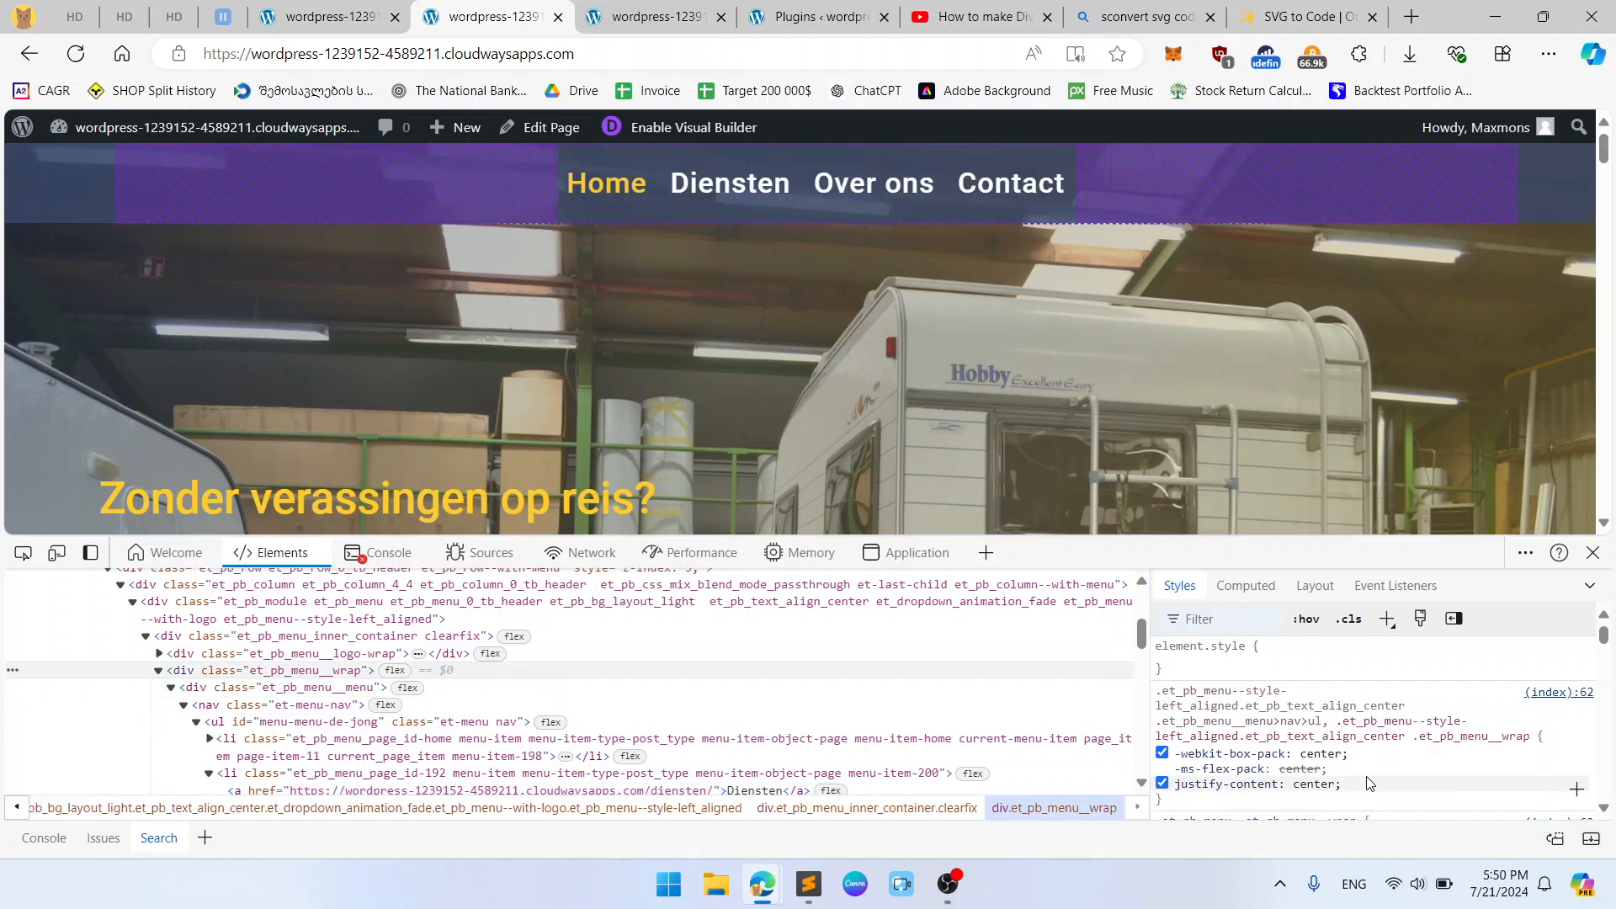
# Select the left-aligned menu's .et_pb_menu__wrap selector text and set justify-content to flex-end in its style rule.
pyautogui.click(1345, 735)
pyautogui.click(1350, 736)
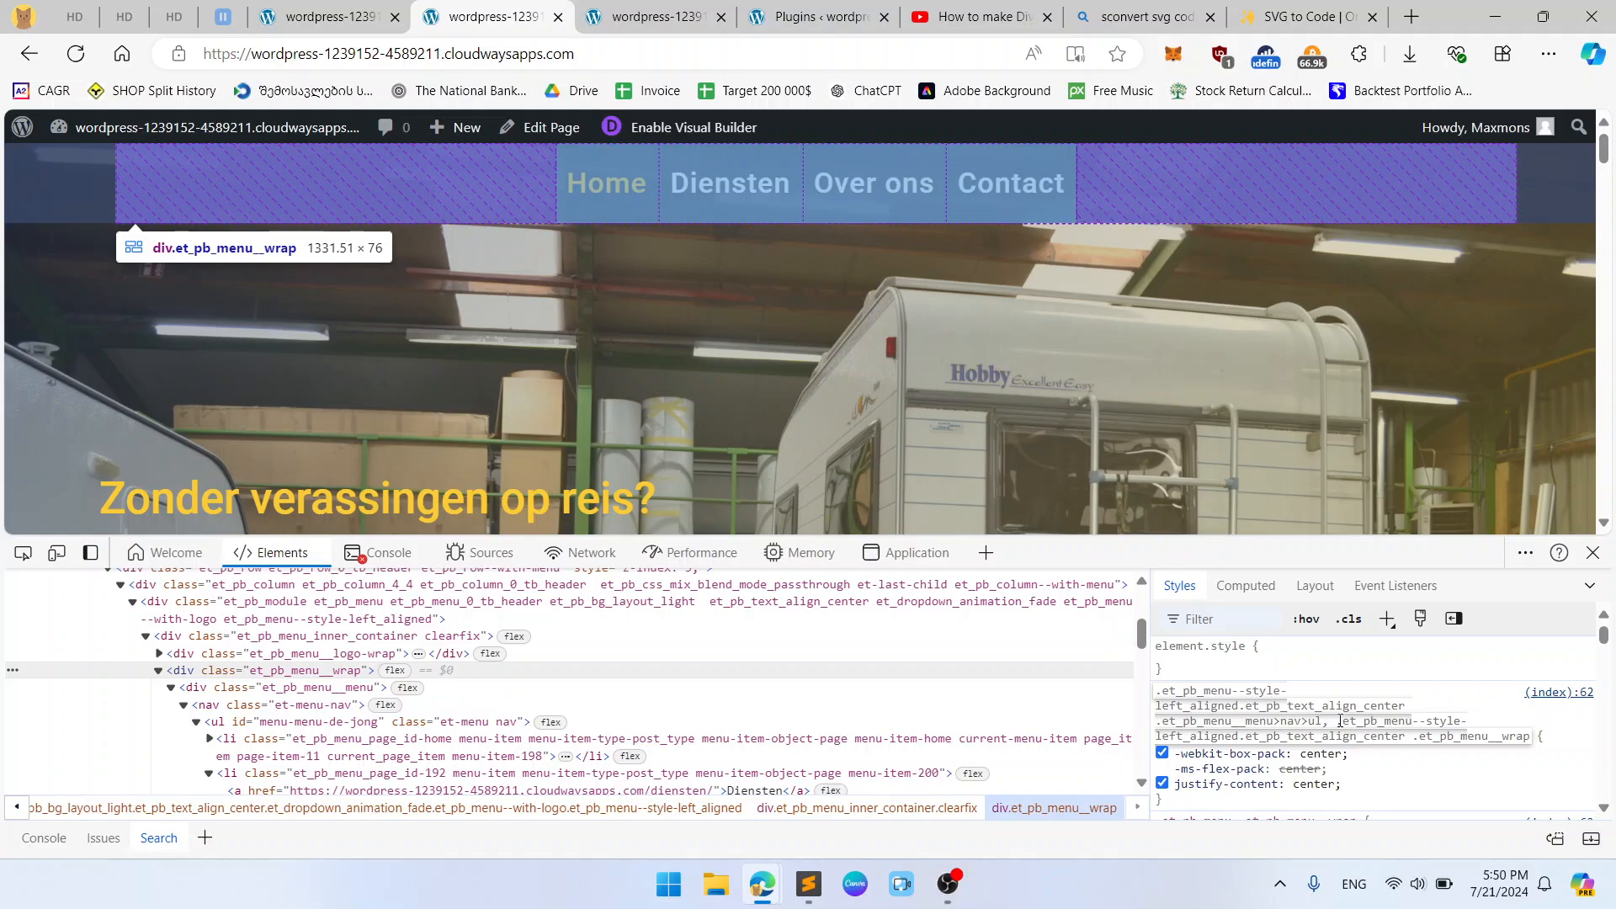
pyautogui.moveTo(1341, 722); pyautogui.dragTo(1533, 738)
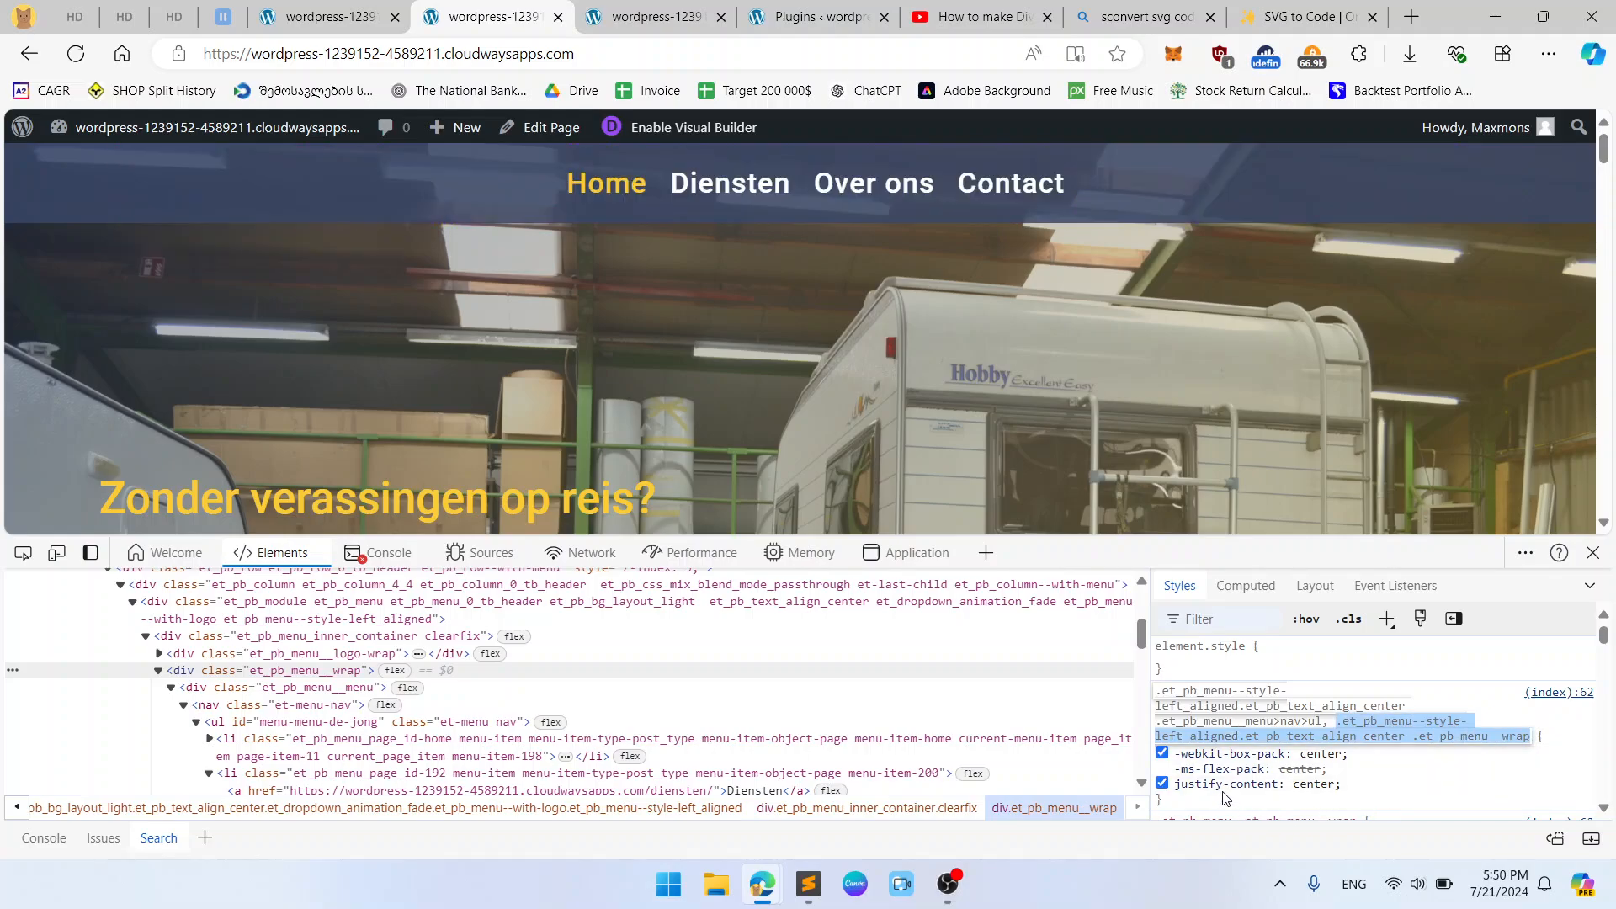
pyautogui.click(1304, 785)
pyautogui.write('fl')
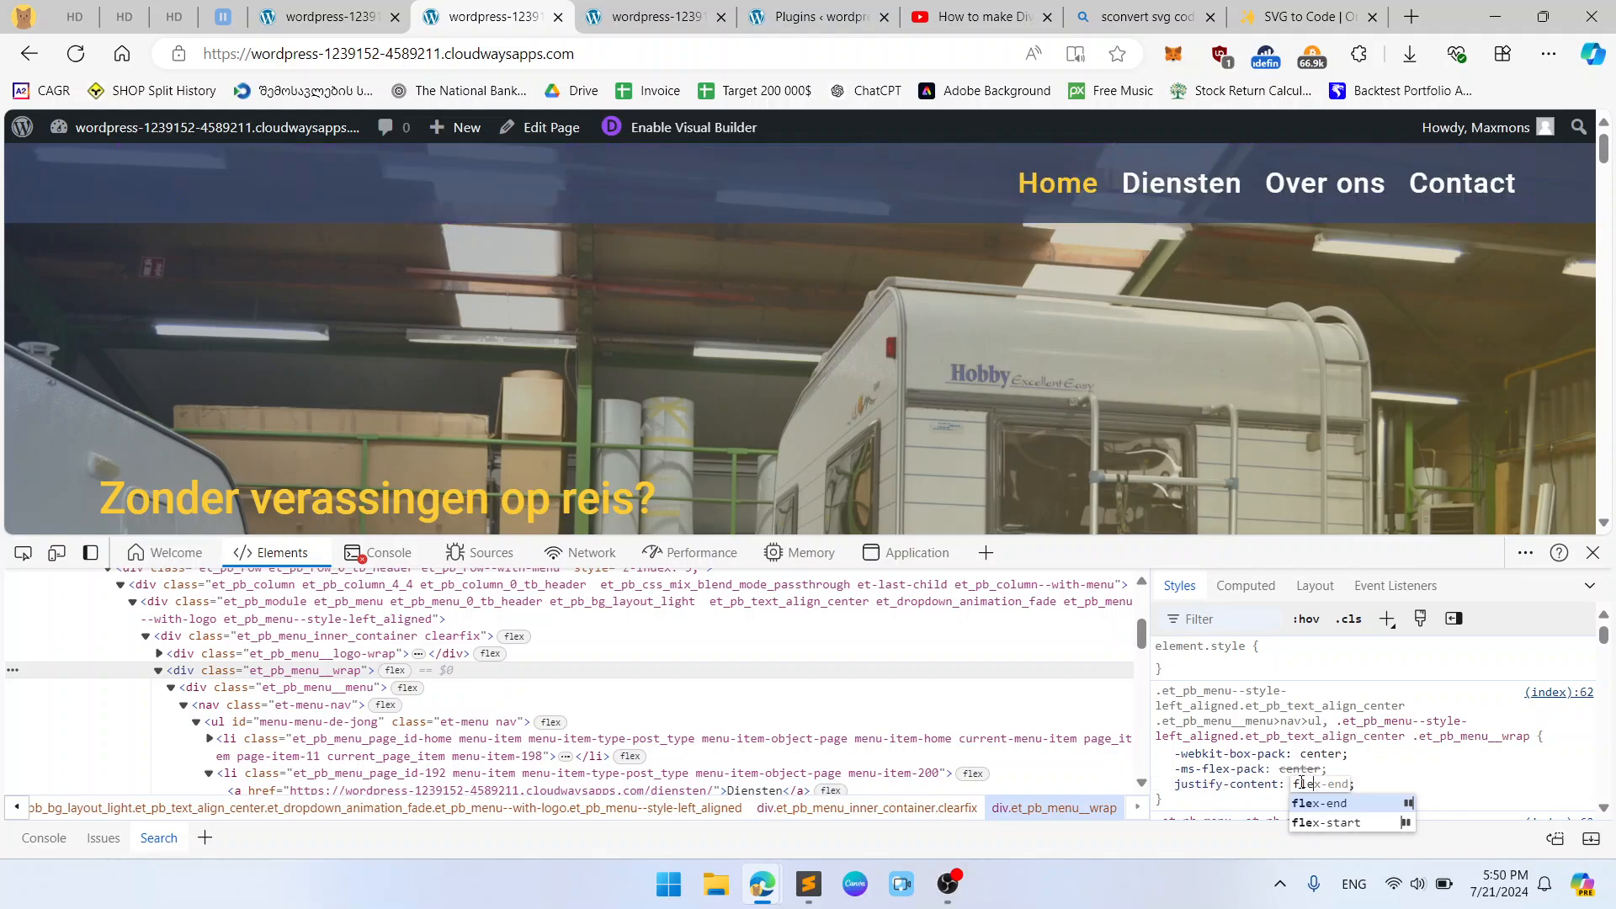
pyautogui.write('ex-')
pyautogui.press('Return')
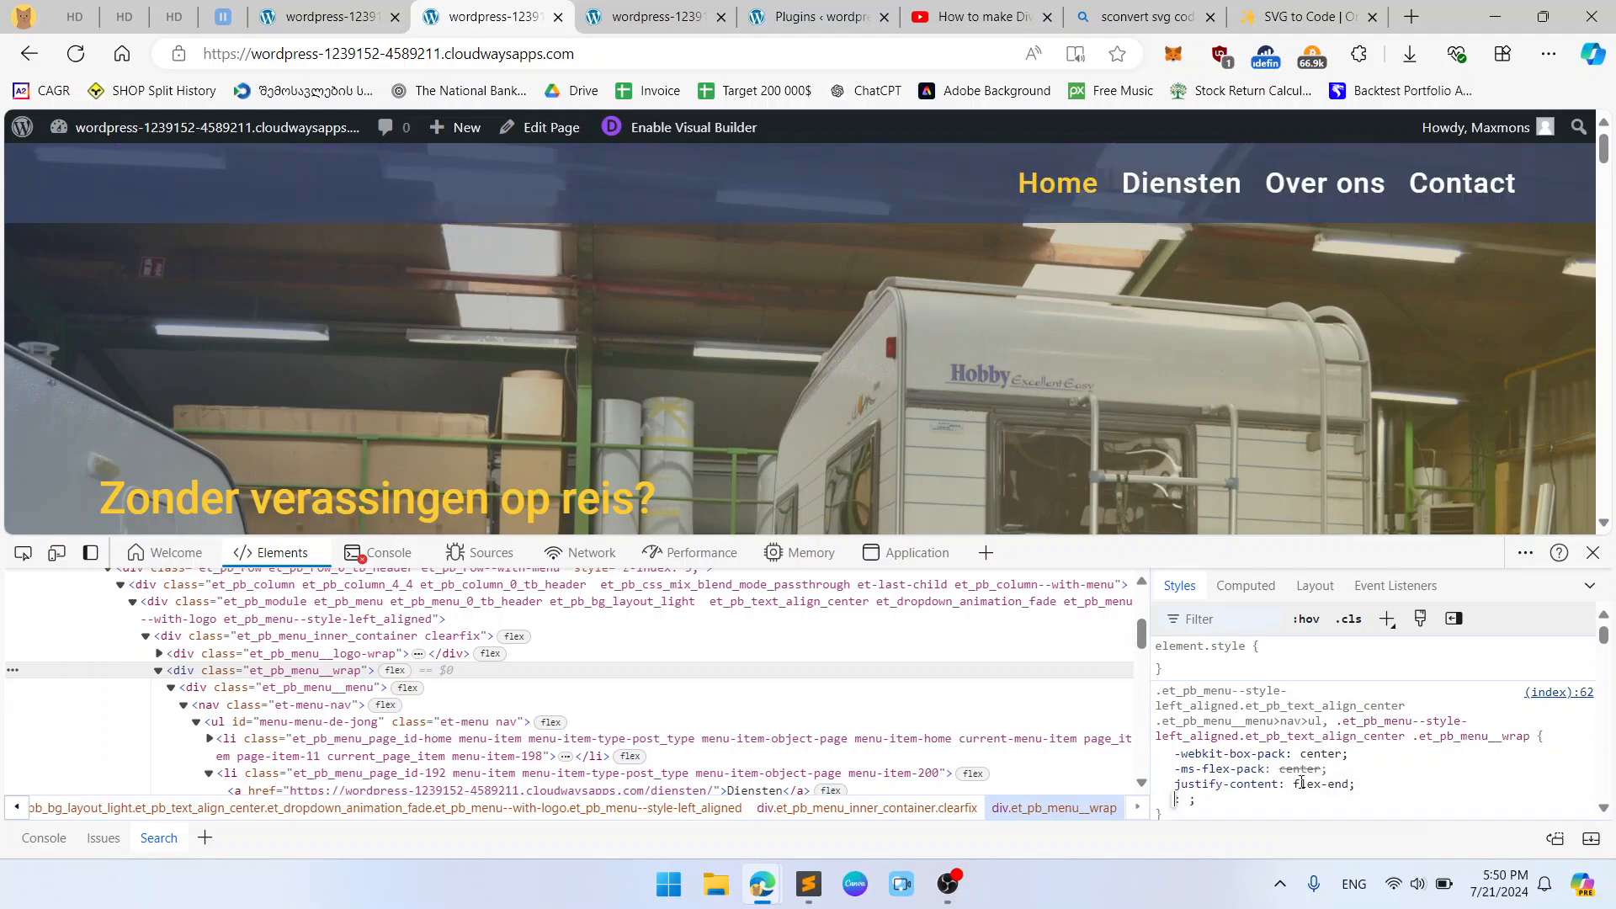
# Return to the visual builder, open the header menu module's advanced settings and show its Module Elements custom CSS fields.
pyautogui.click(657, 17)
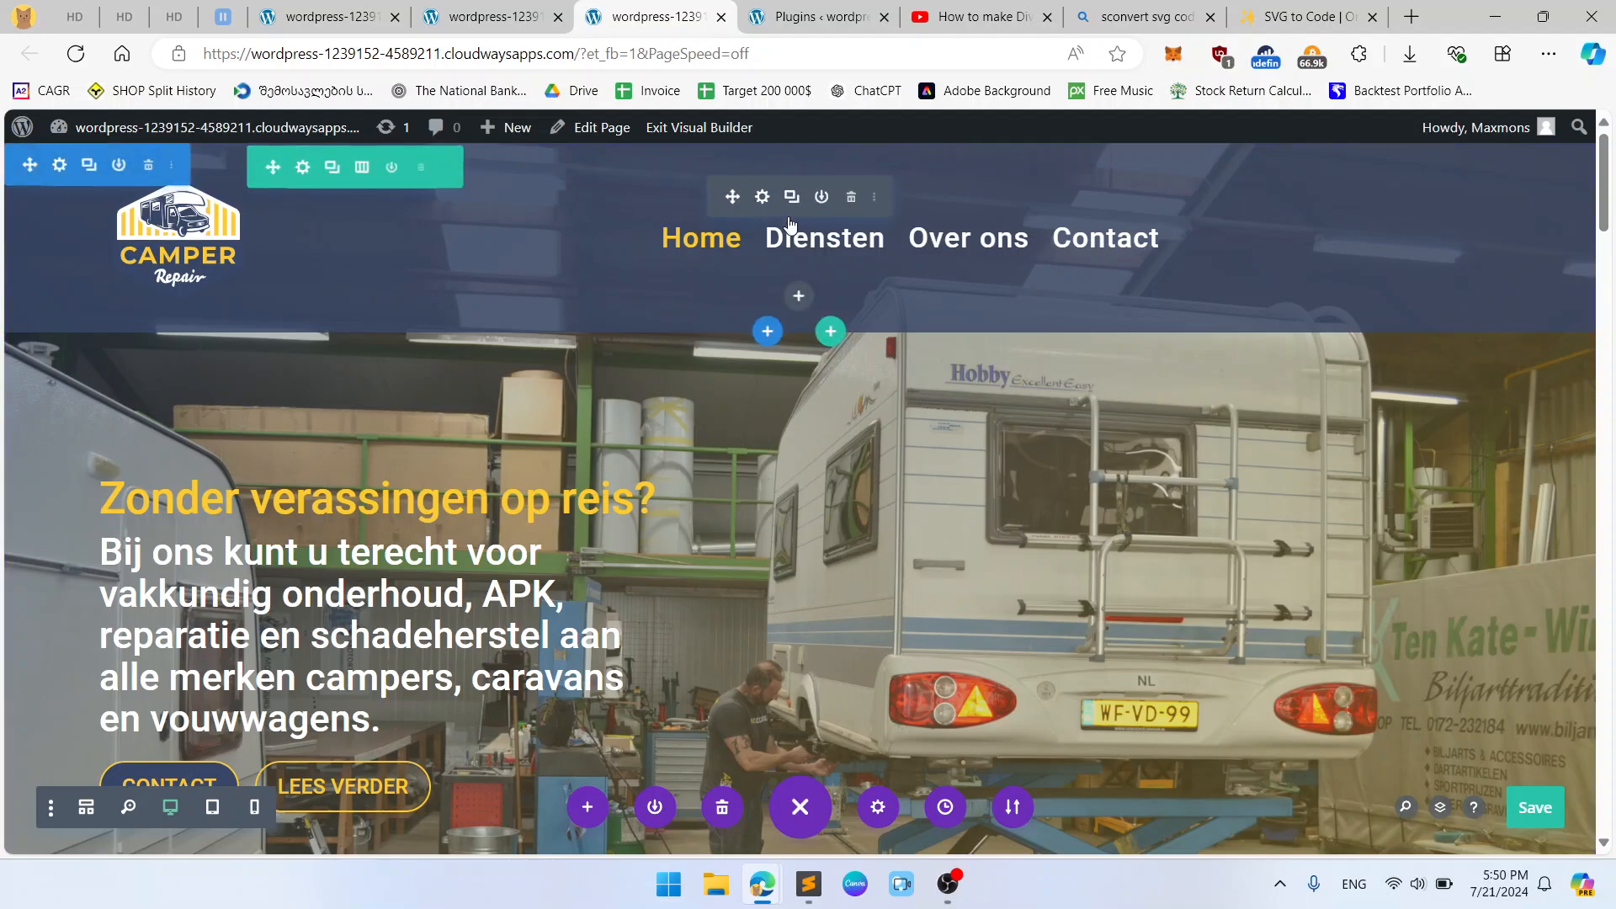
pyautogui.click(761, 196)
pyautogui.click(454, 283)
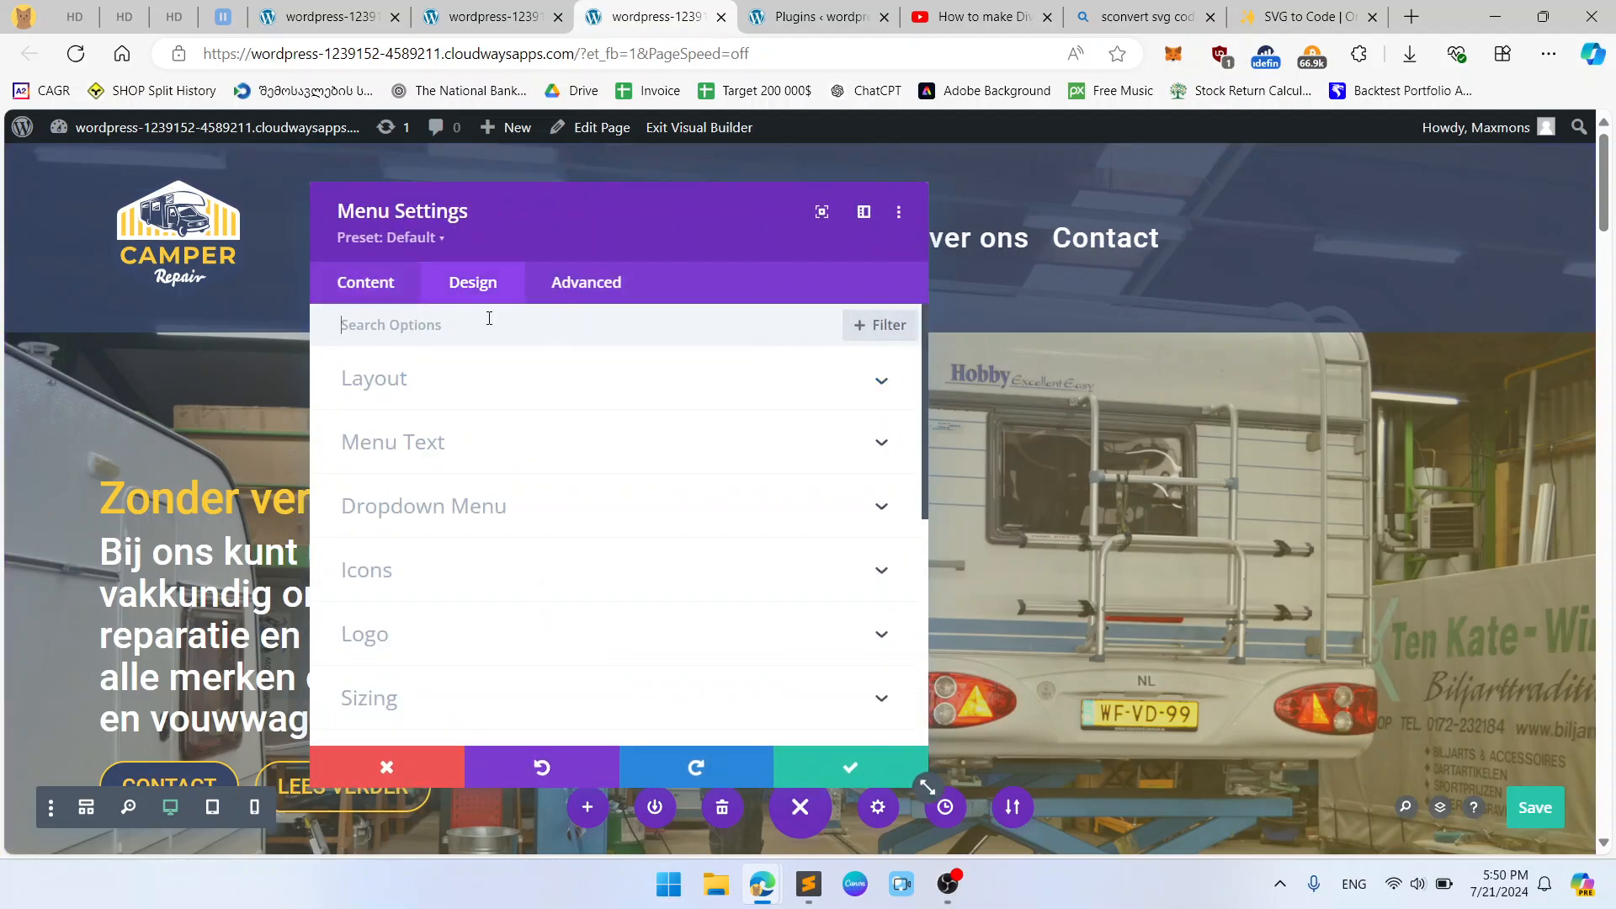
pyautogui.scroll(-1, 419, 599)
pyautogui.scroll(-2, 420, 599)
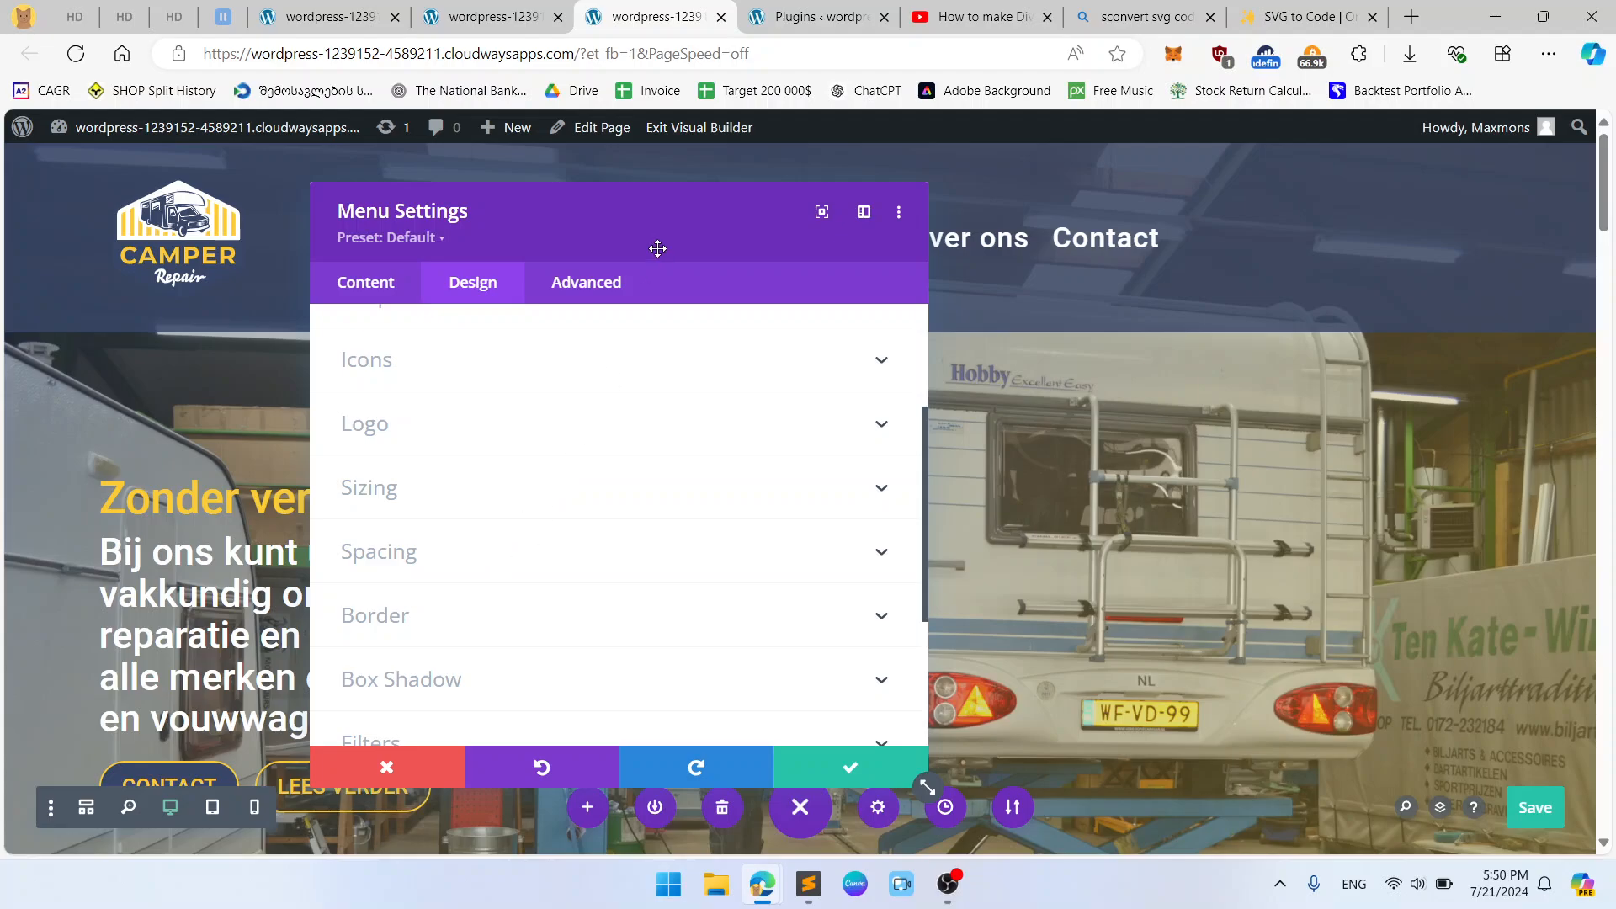
pyautogui.click(594, 286)
pyautogui.click(475, 438)
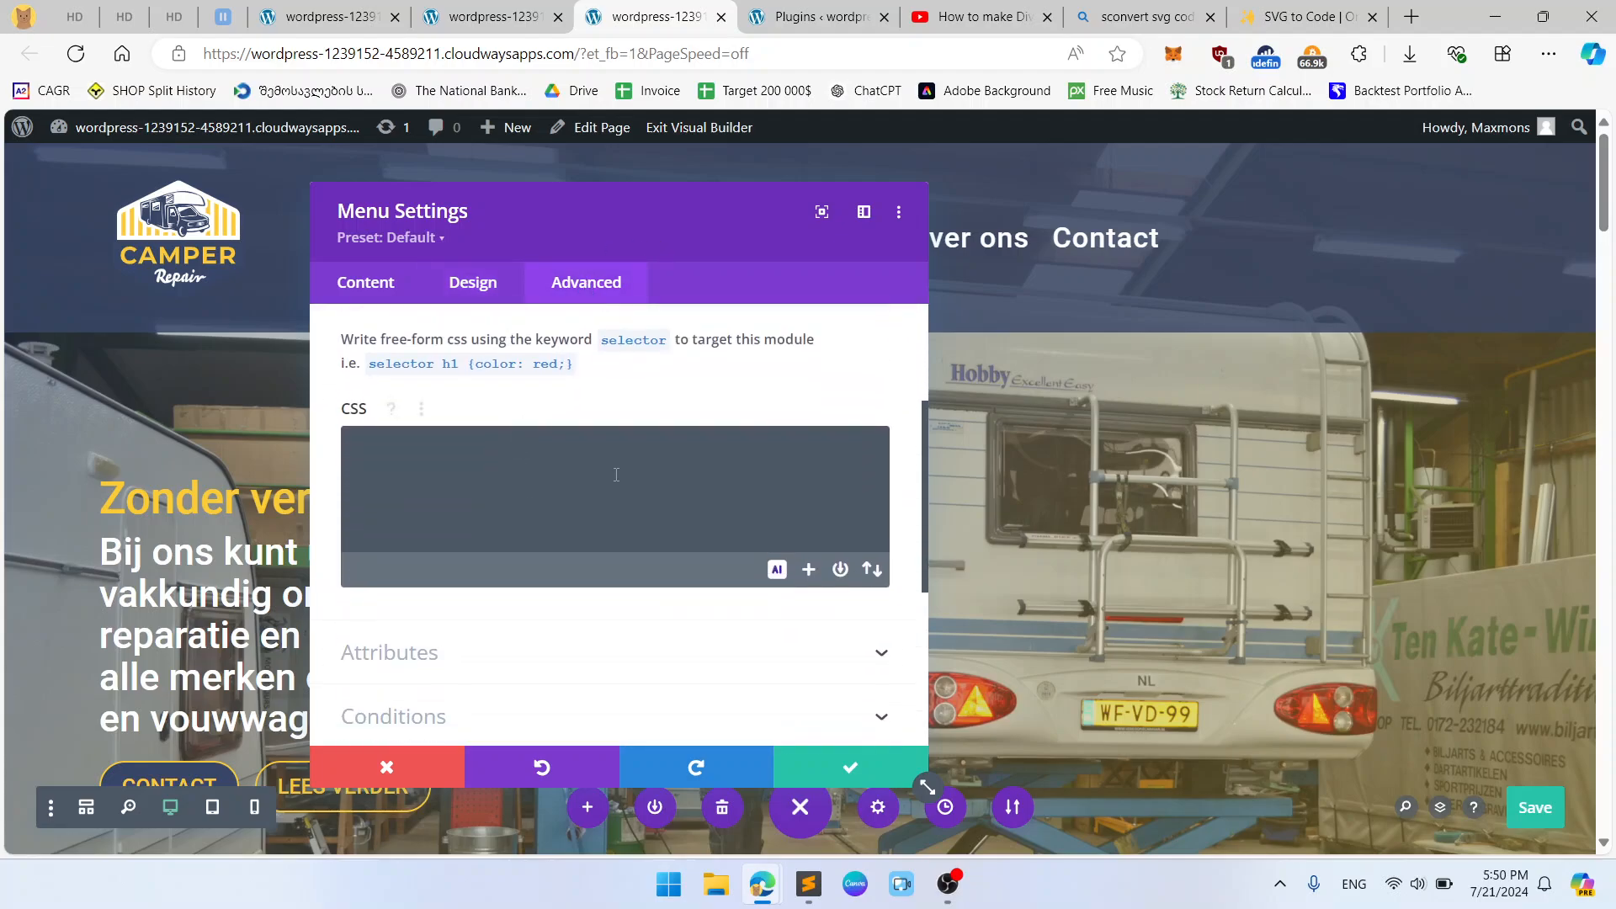
pyautogui.scroll(2, 657, 472)
pyautogui.click(669, 494)
# Examine the menu's predefined element CSS fields to find a suitable target for the alignment rule.
pyautogui.scroll(-4, 507, 560)
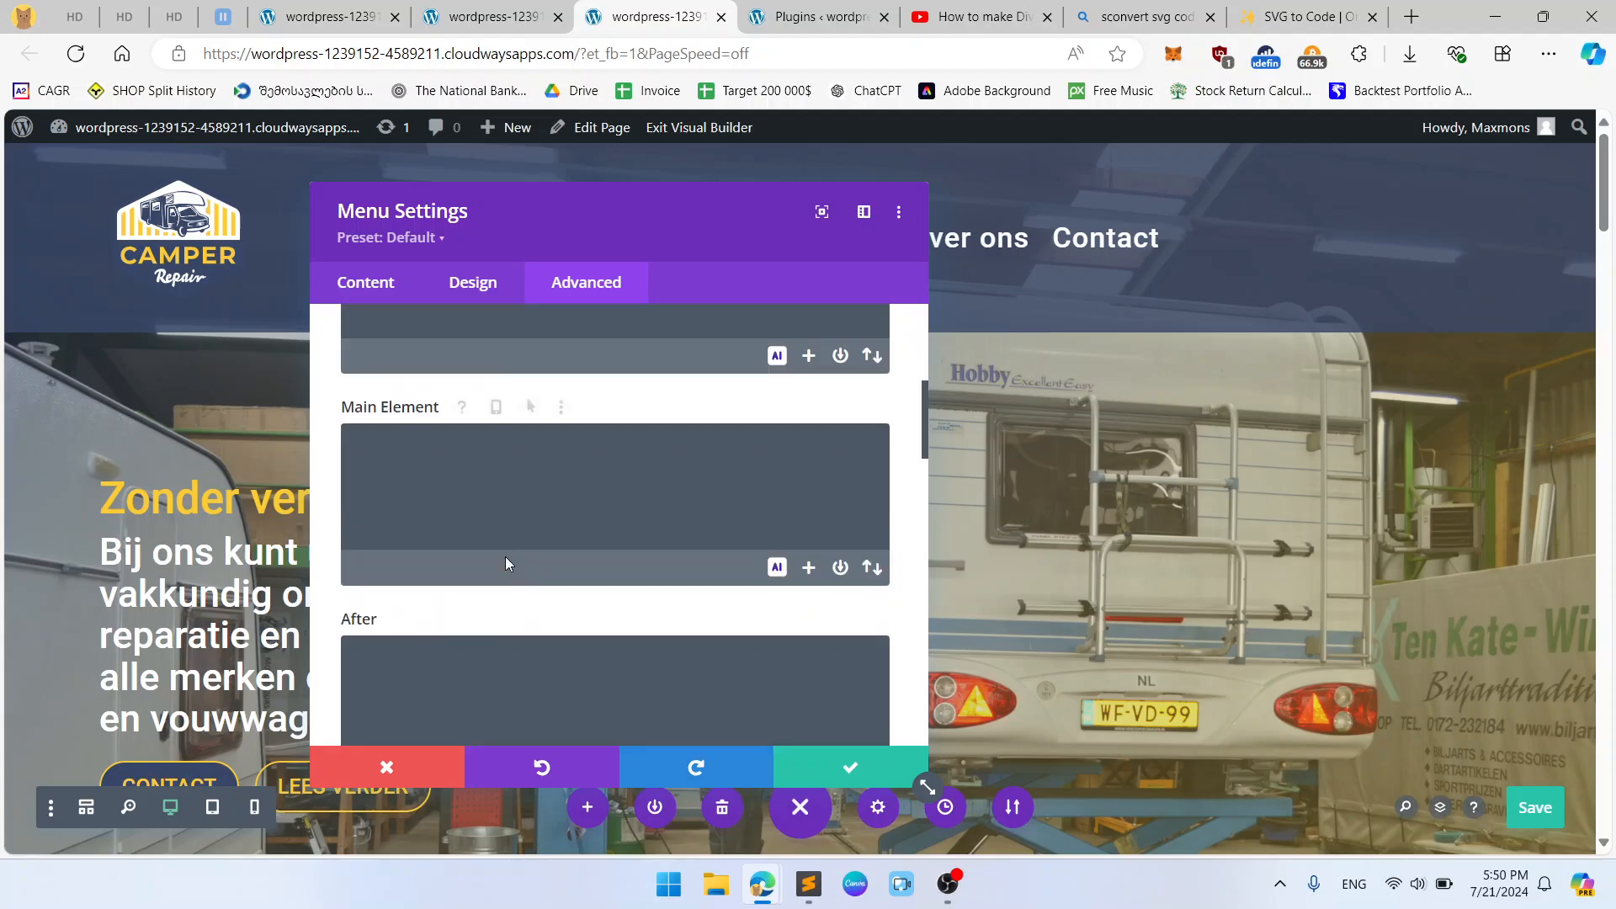
pyautogui.scroll(4, 506, 557)
pyautogui.scroll(-8, 513, 516)
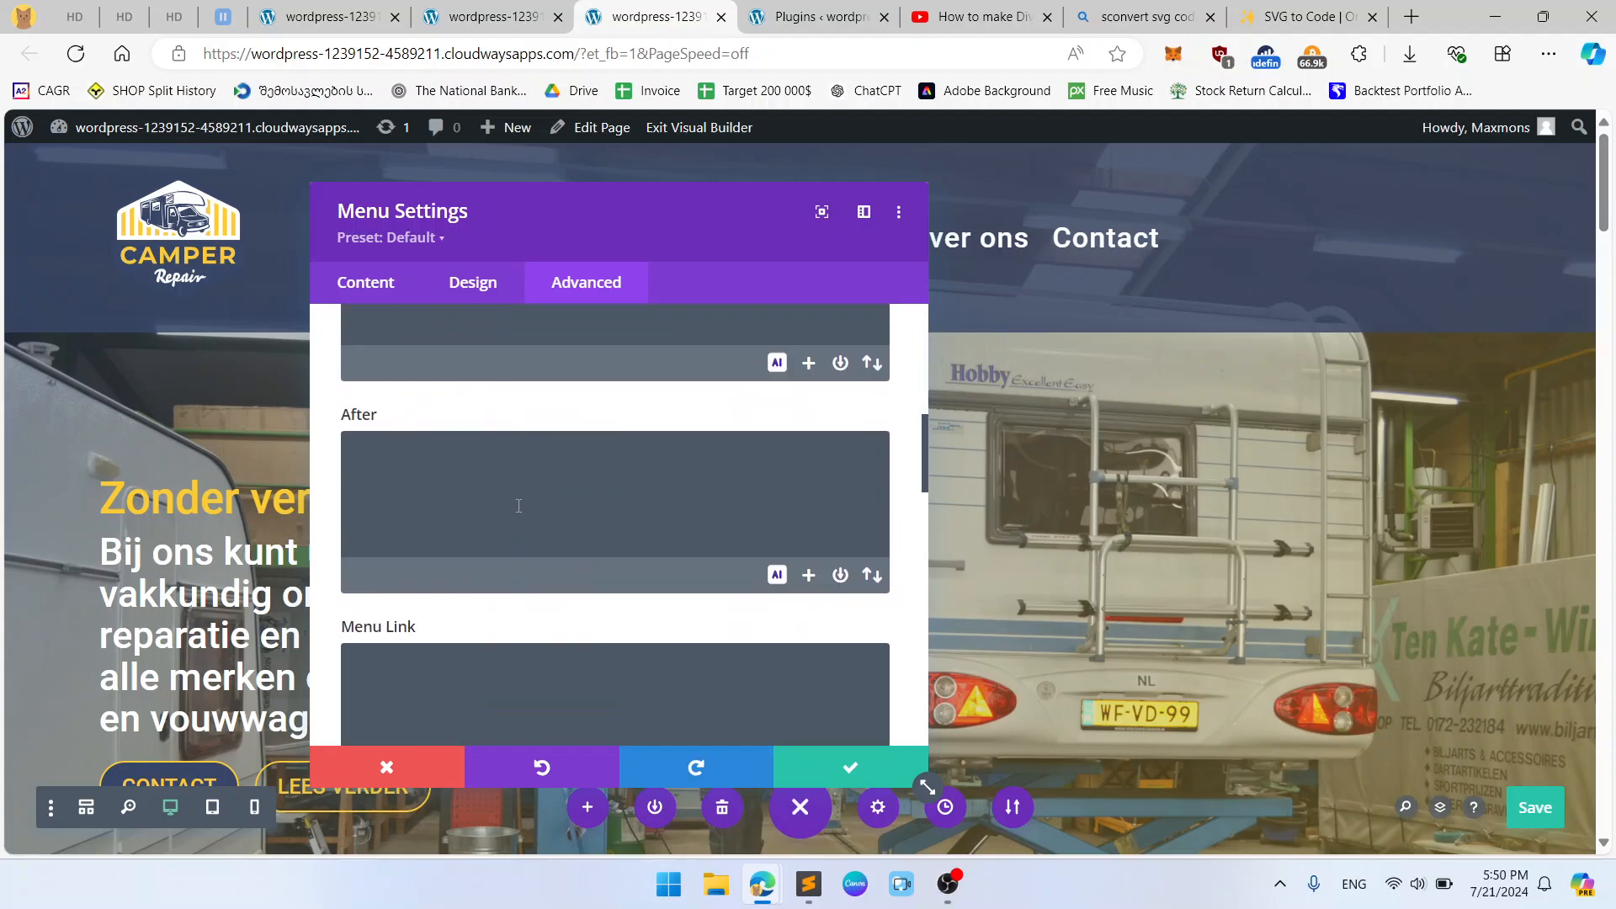
pyautogui.click(474, 10)
pyautogui.click(648, 16)
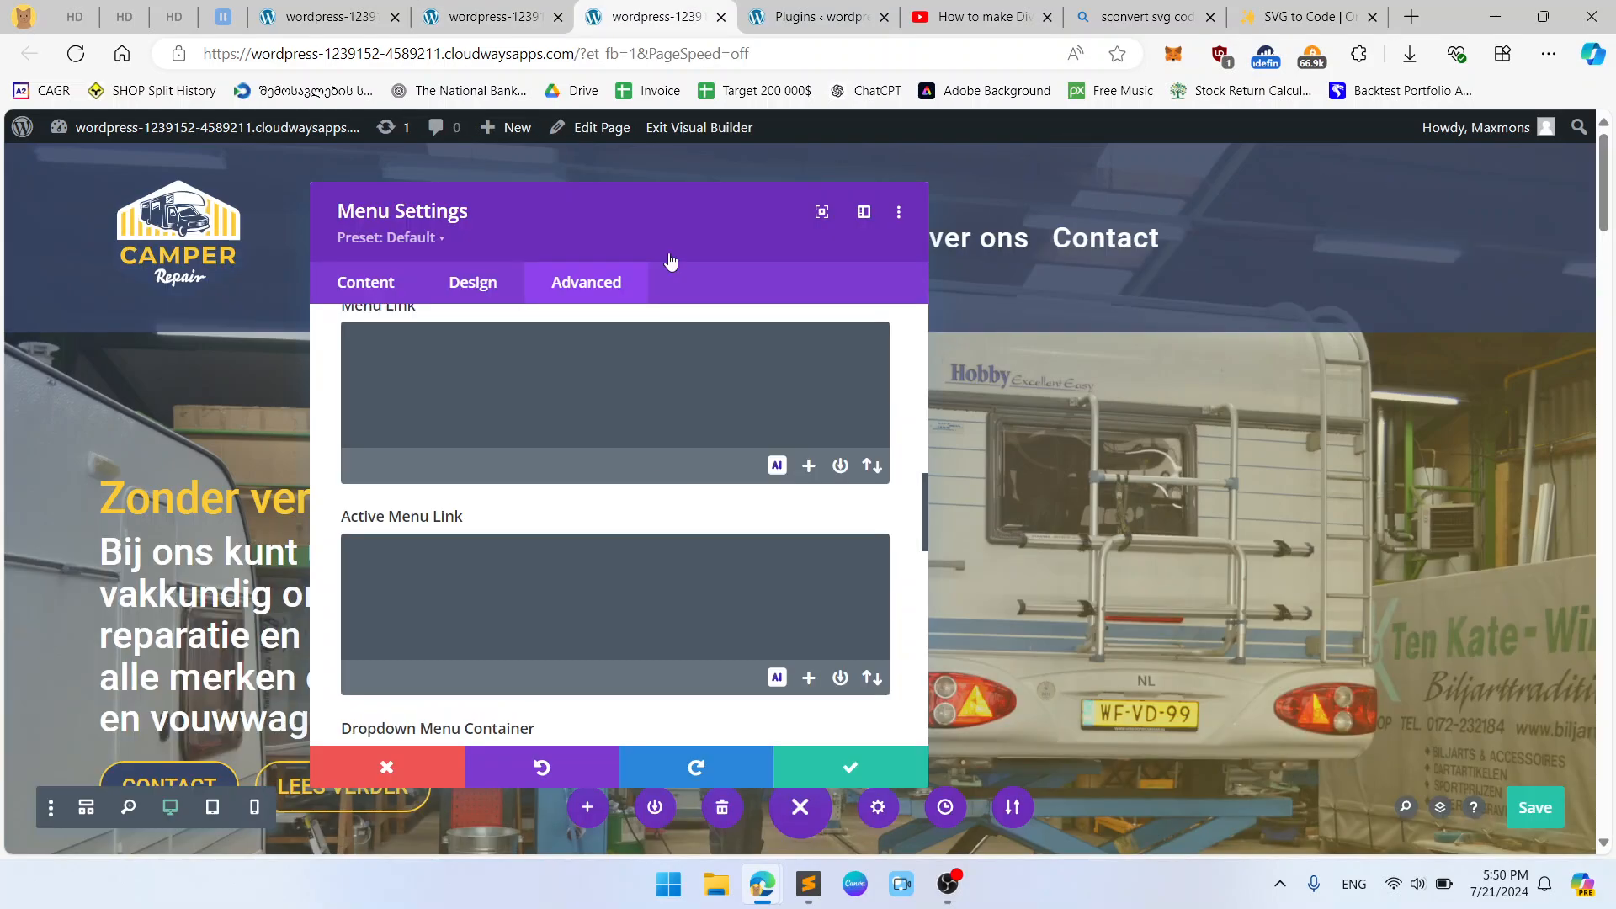
pyautogui.scroll(4, 671, 494)
pyautogui.scroll(2, 673, 497)
pyautogui.scroll(-1, 665, 501)
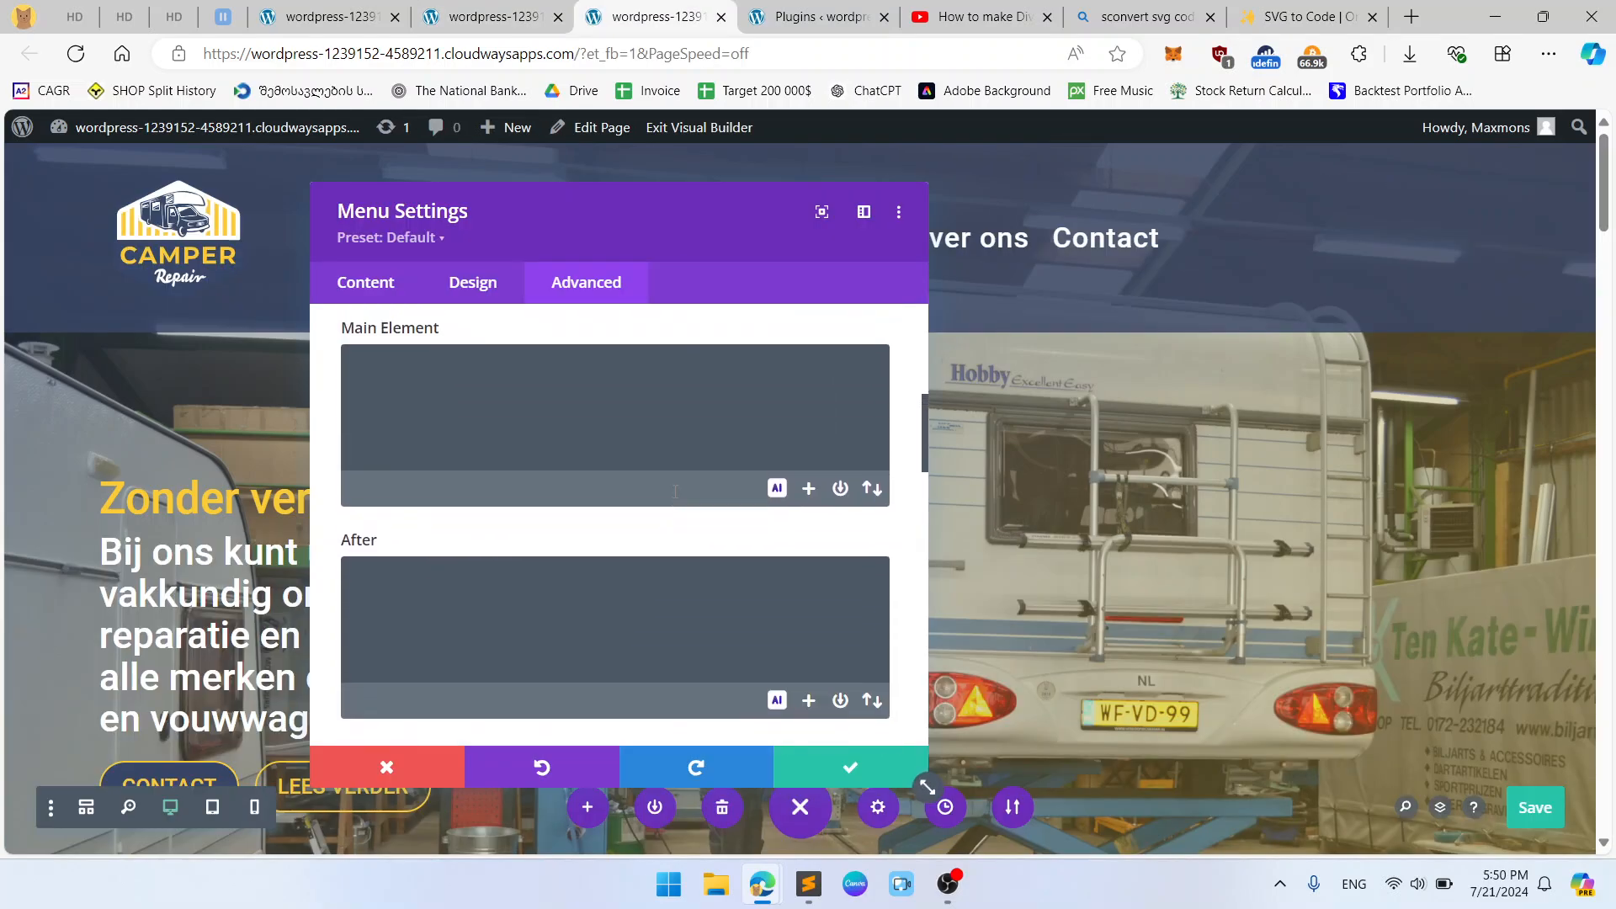
pyautogui.scroll(3, 603, 552)
pyautogui.scroll(-2, 599, 549)
# Enter justify-content:flex-end; as the menu's Main Element CSS and copy the declaration.
pyautogui.click(581, 473)
pyautogui.write('flex-')
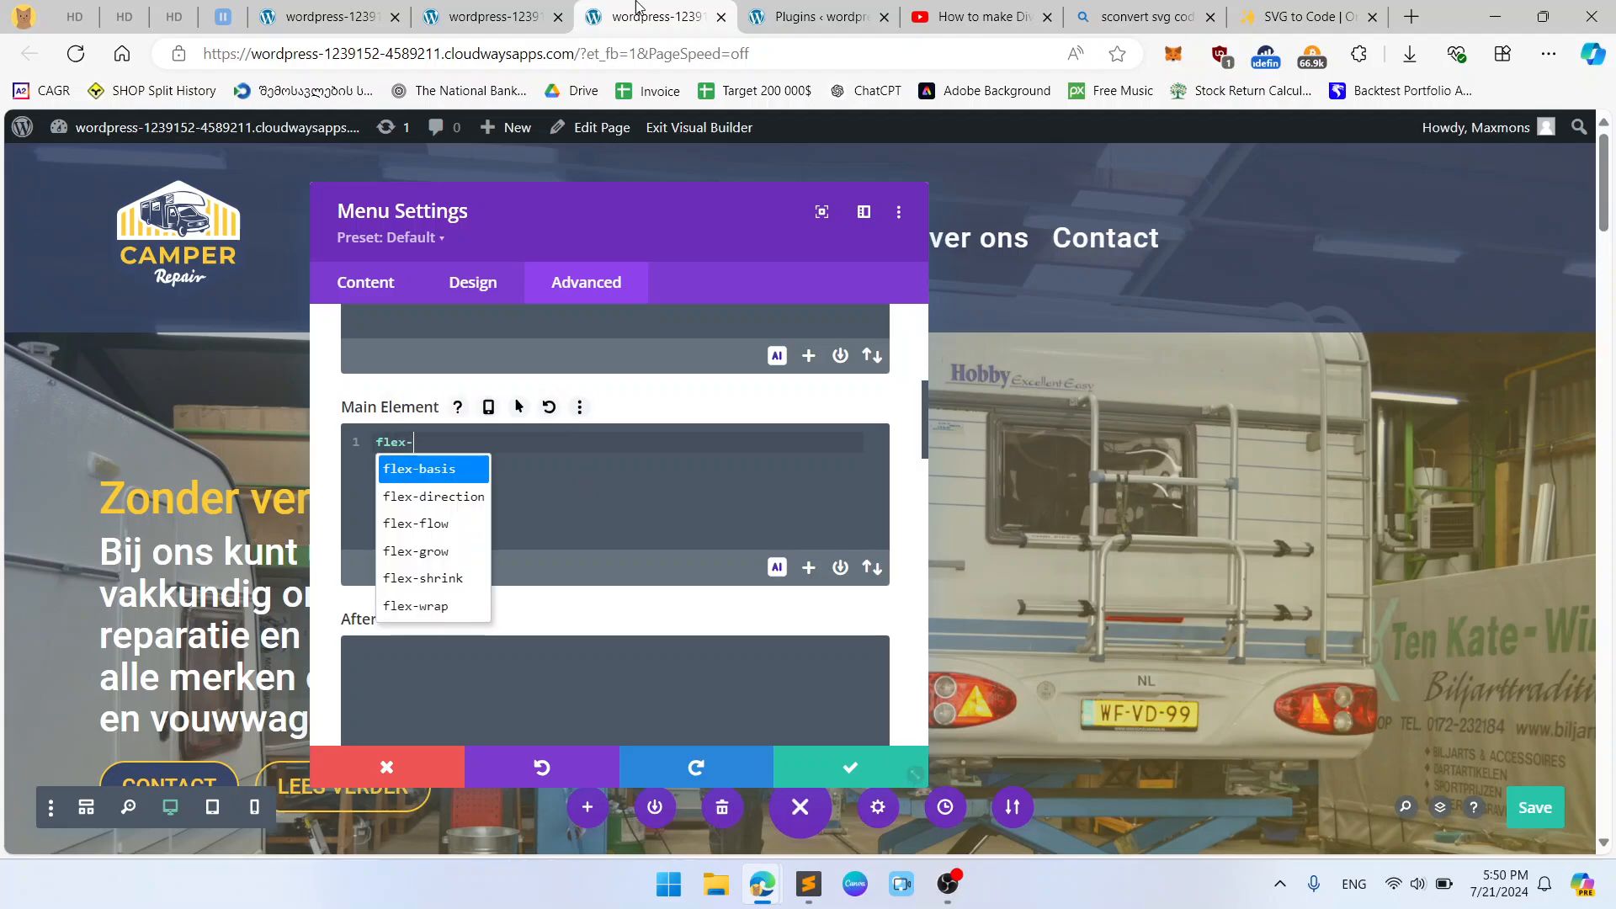
pyautogui.click(528, 16)
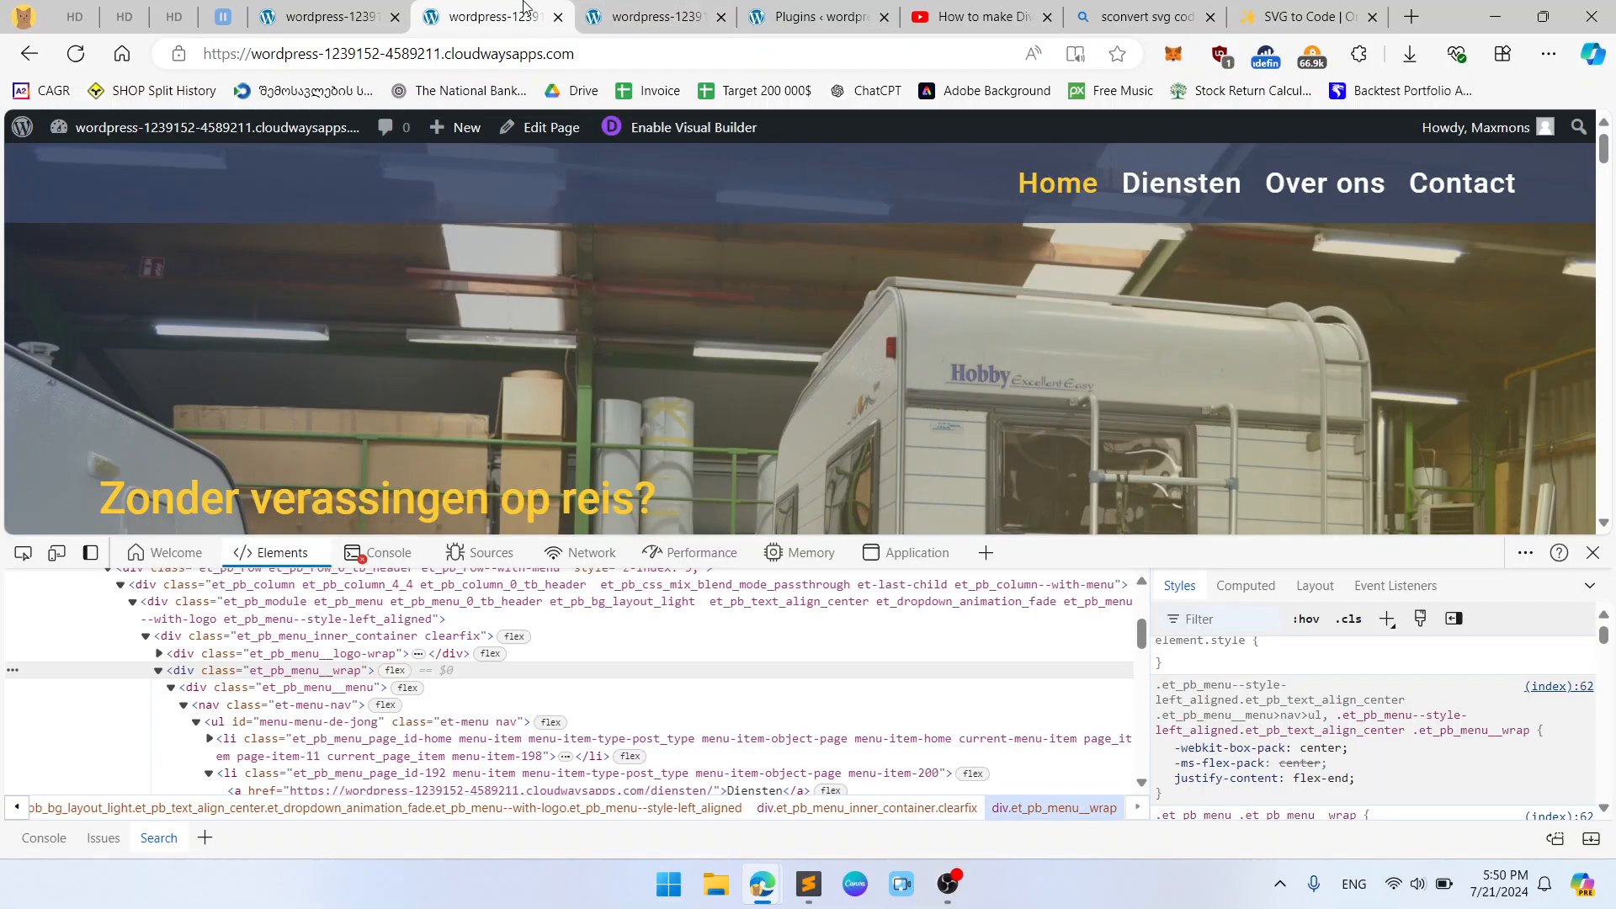
pyautogui.click(687, 7)
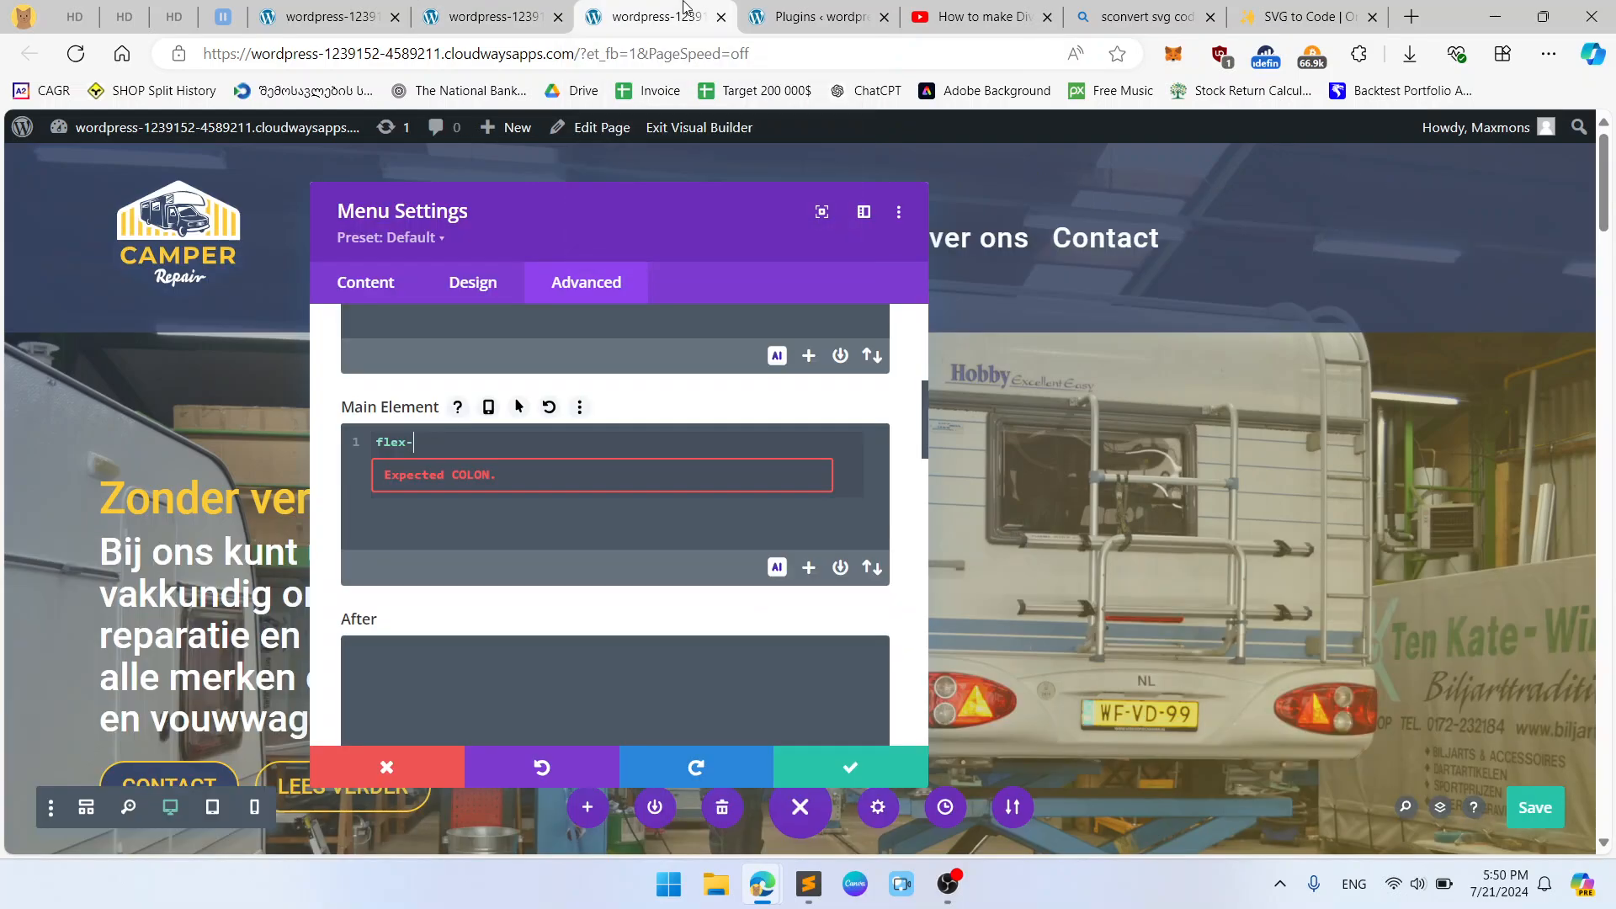
pyautogui.hotkey('ctrl', 'a')
pyautogui.write('justify-content:flex-')
pyautogui.hotkey('ctrl', 'a')
pyautogui.hotkey('ctrl', 'c')
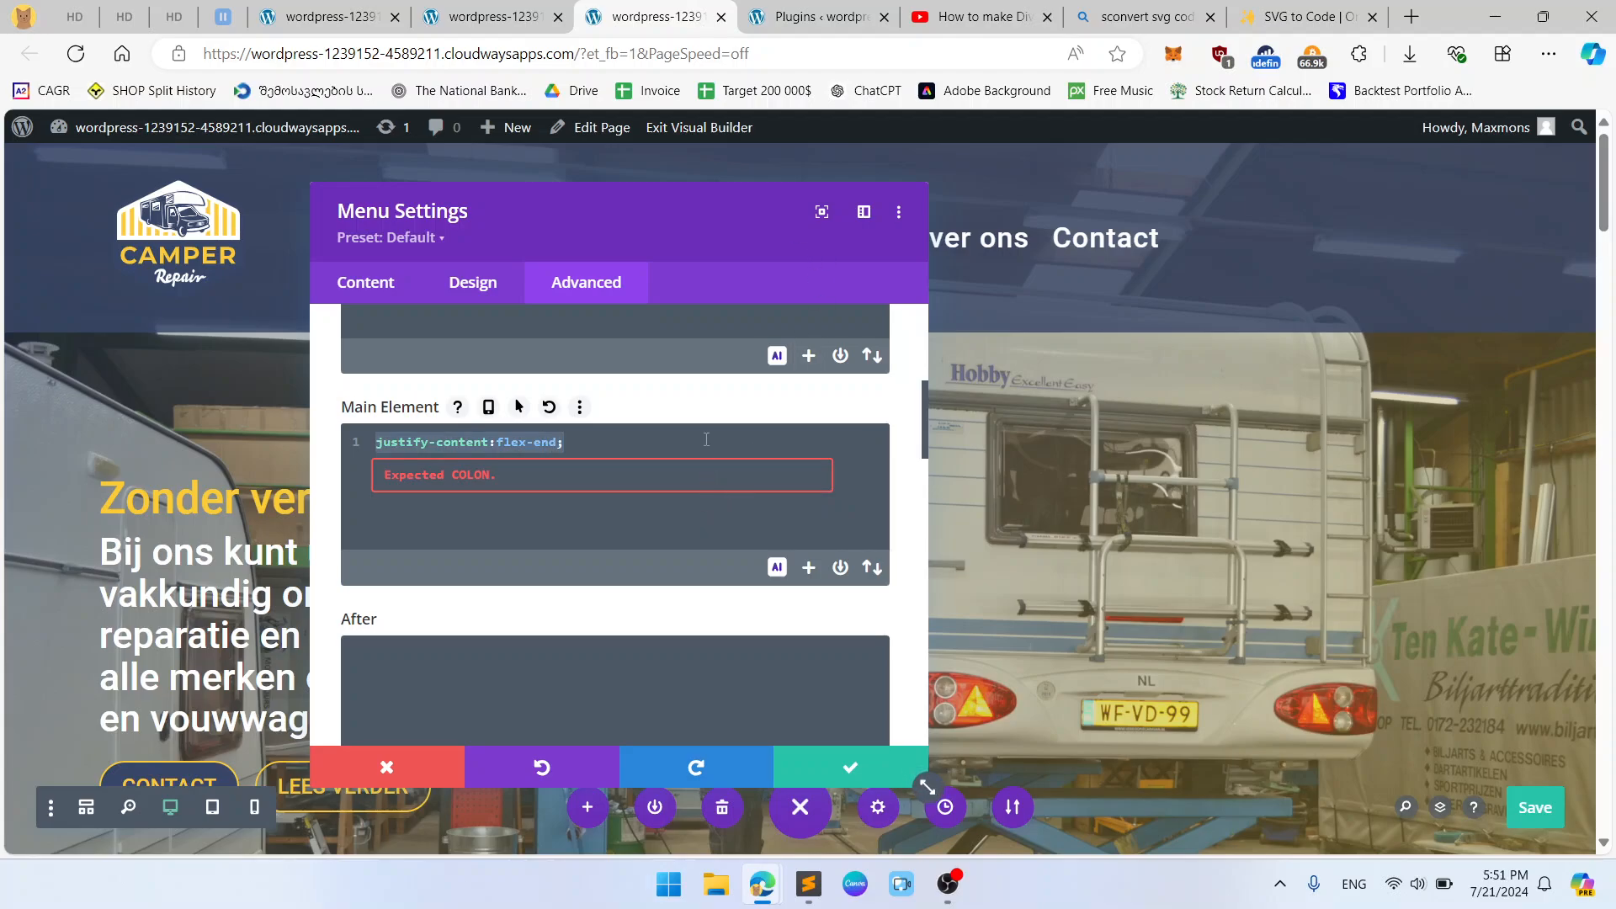
# Clear the Main Element CSS, try the copied declaration in the Menu Link CSS, and cut it out again.
pyautogui.scroll(-3, 678, 489)
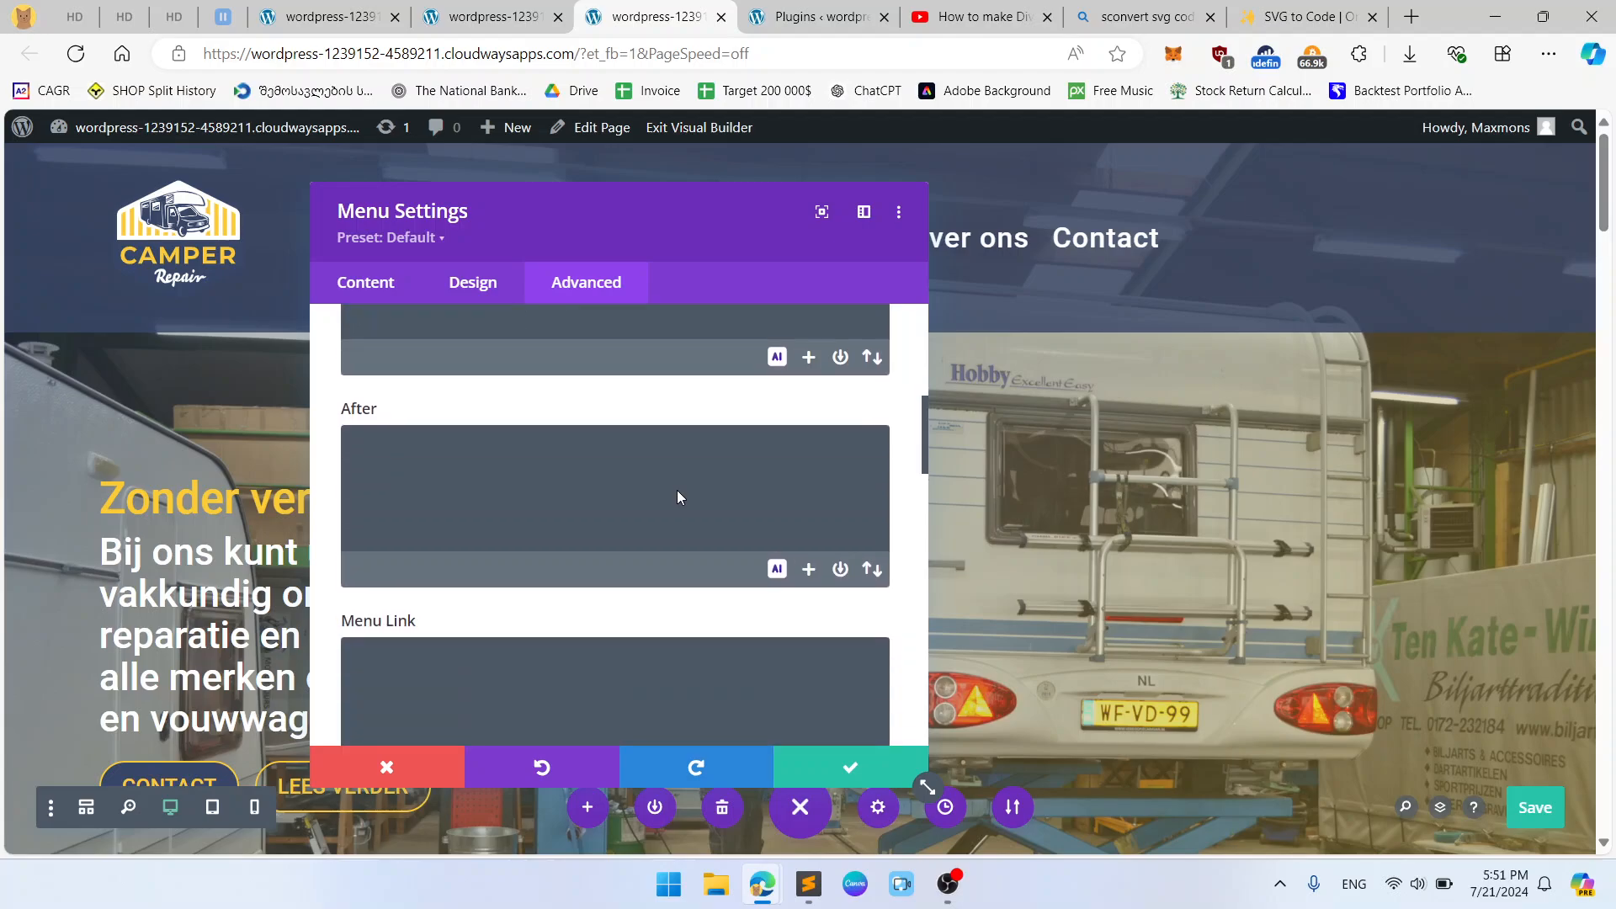
pyautogui.scroll(3, 673, 497)
pyautogui.press('BackSpace')
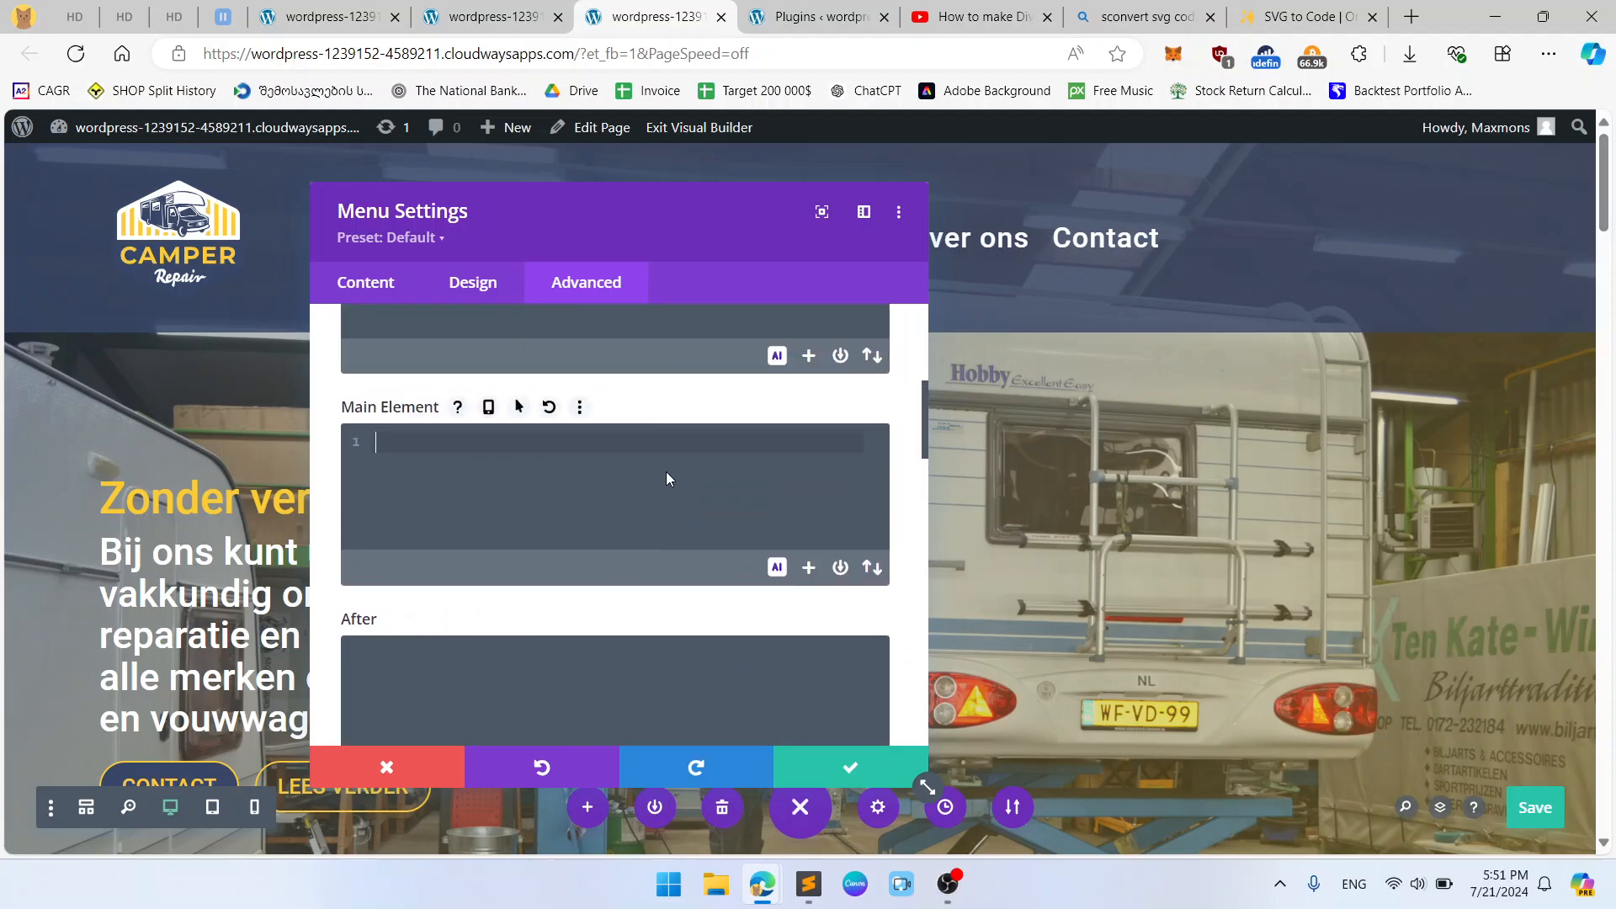
pyautogui.scroll(3, 665, 471)
pyautogui.scroll(-4, 674, 488)
pyautogui.scroll(-4, 674, 490)
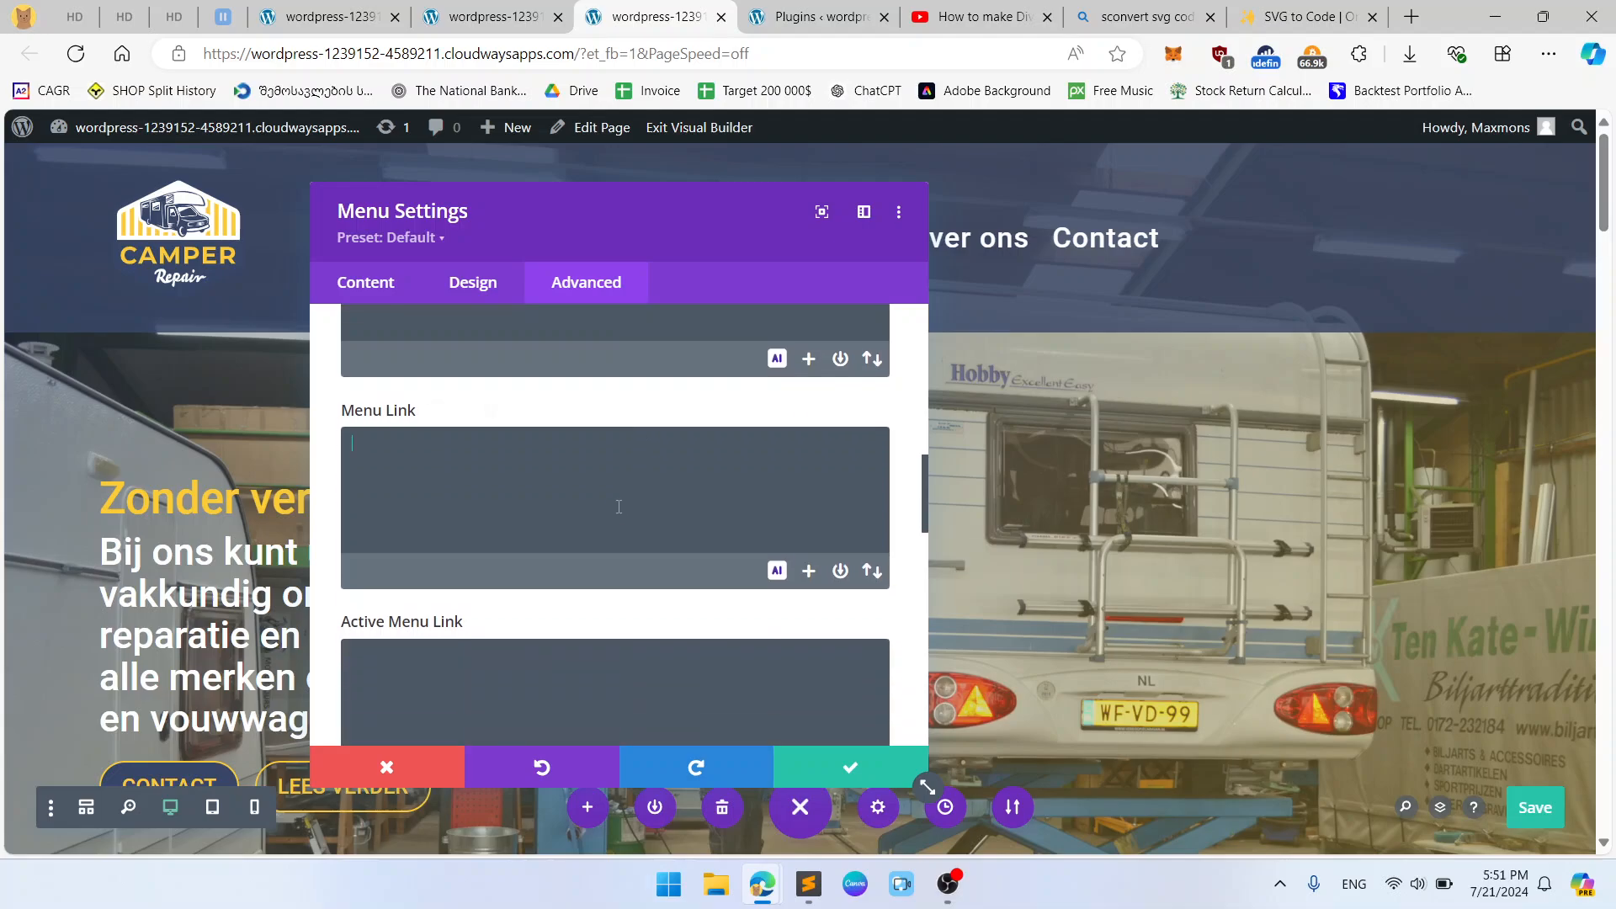
pyautogui.click(624, 509)
pyautogui.hotkey('ctrl', 'v')
pyautogui.hotkey('ctrl', 'a')
pyautogui.hotkey('ctrl', 'x')
# Look through the remaining module element CSS fields and the menu's Free-Form CSS field.
pyautogui.scroll(-4, 684, 503)
pyautogui.scroll(-6, 683, 503)
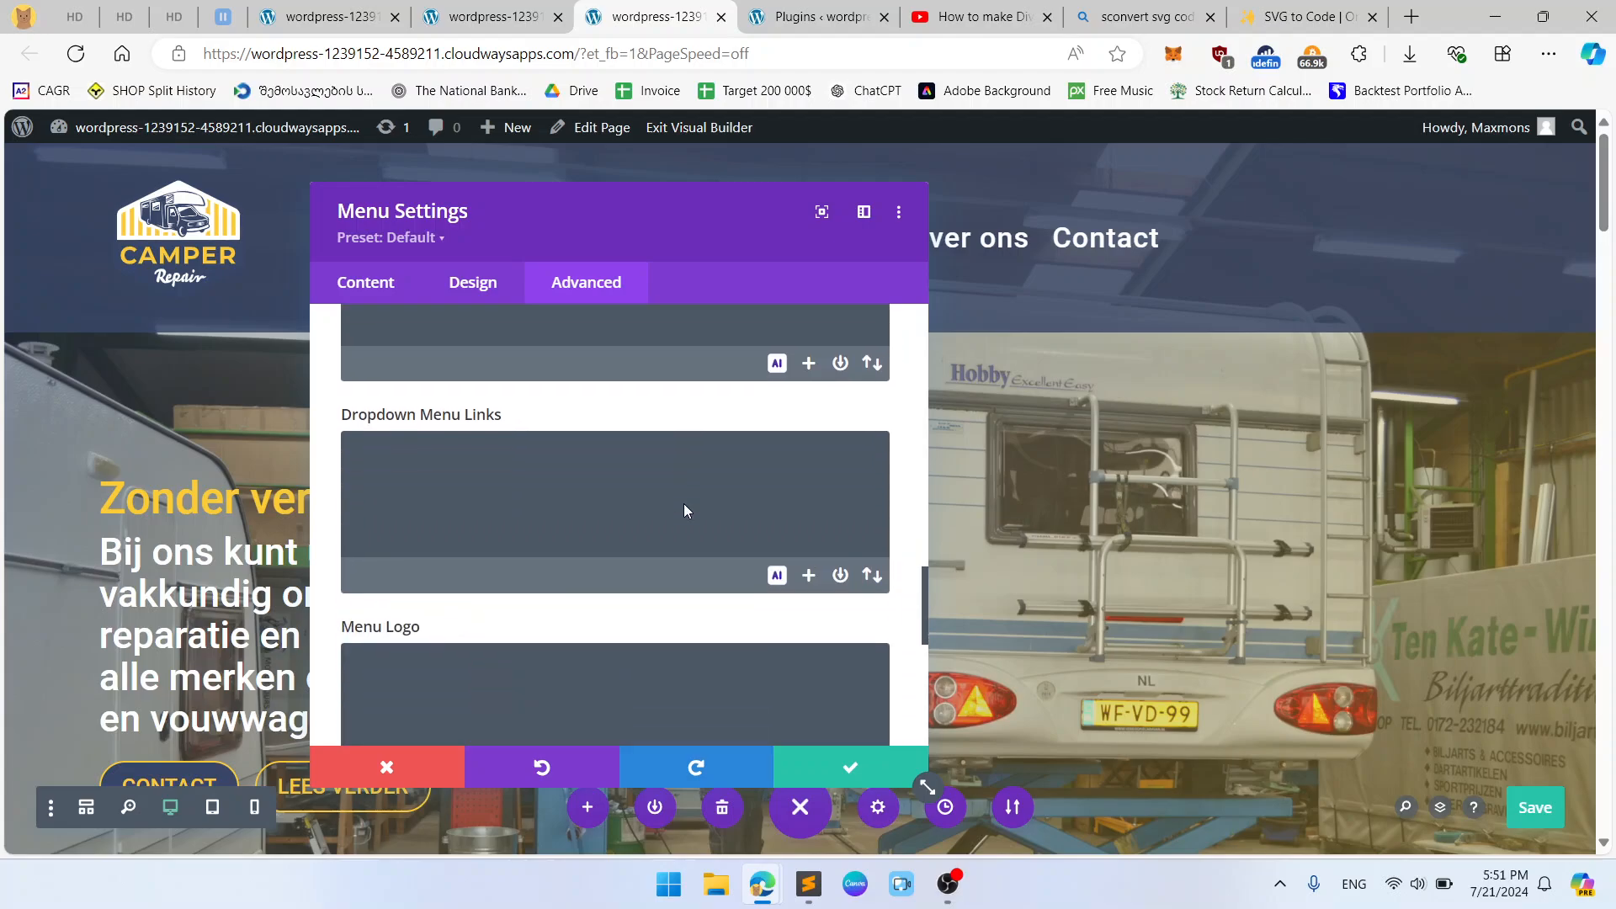
pyautogui.scroll(10, 654, 509)
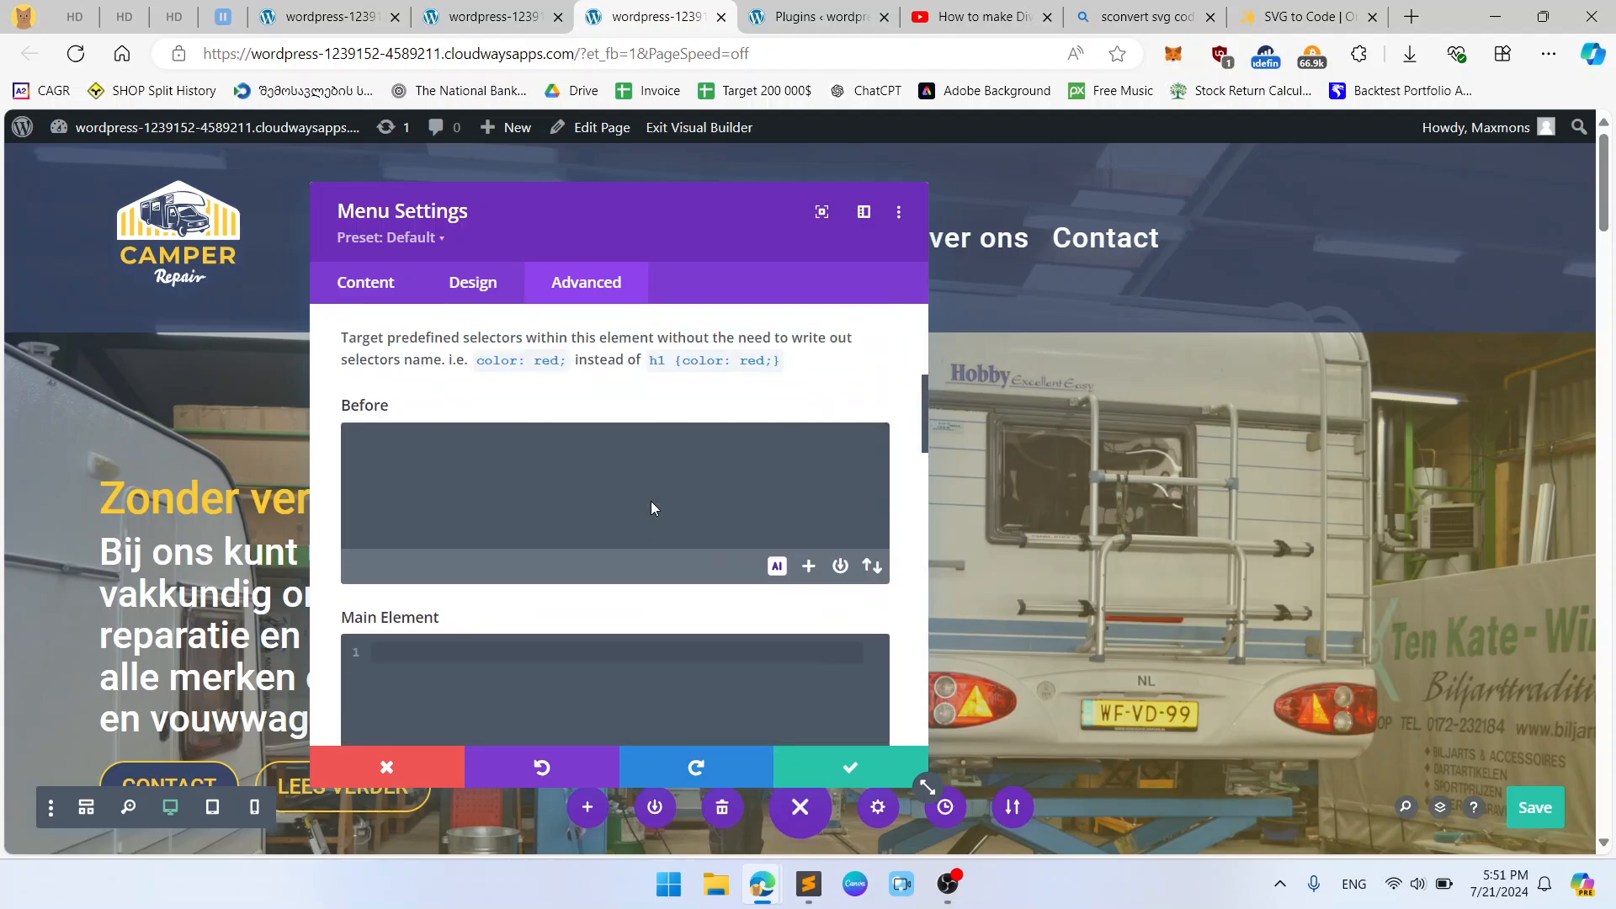
pyautogui.click(445, 454)
pyautogui.click(455, 426)
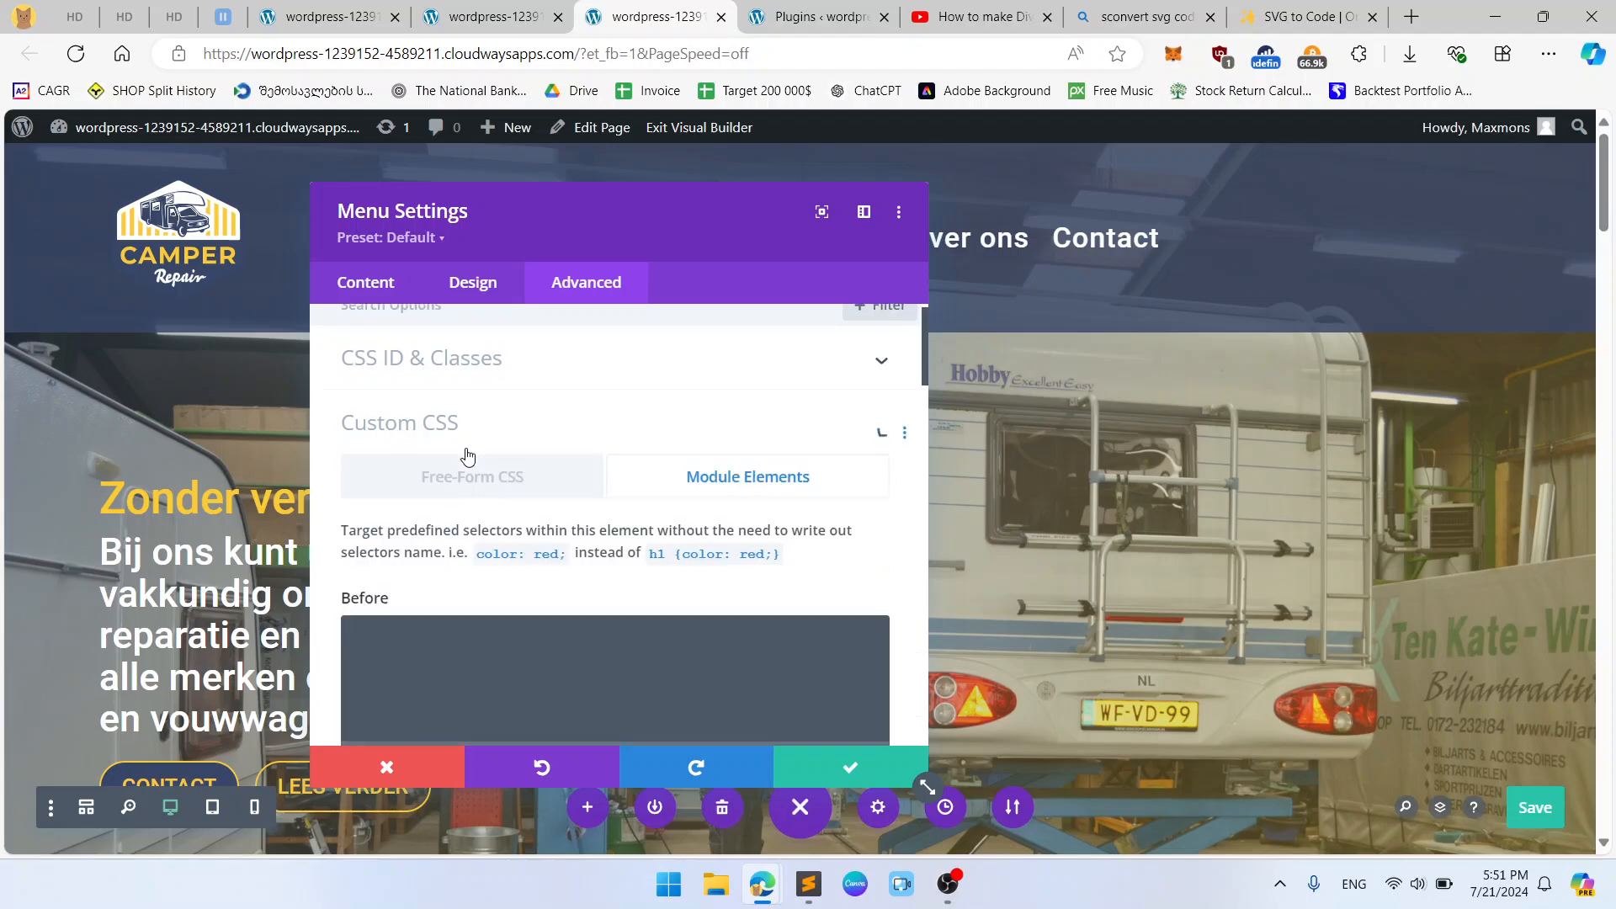
pyautogui.scroll(-1, 497, 421)
pyautogui.click(501, 410)
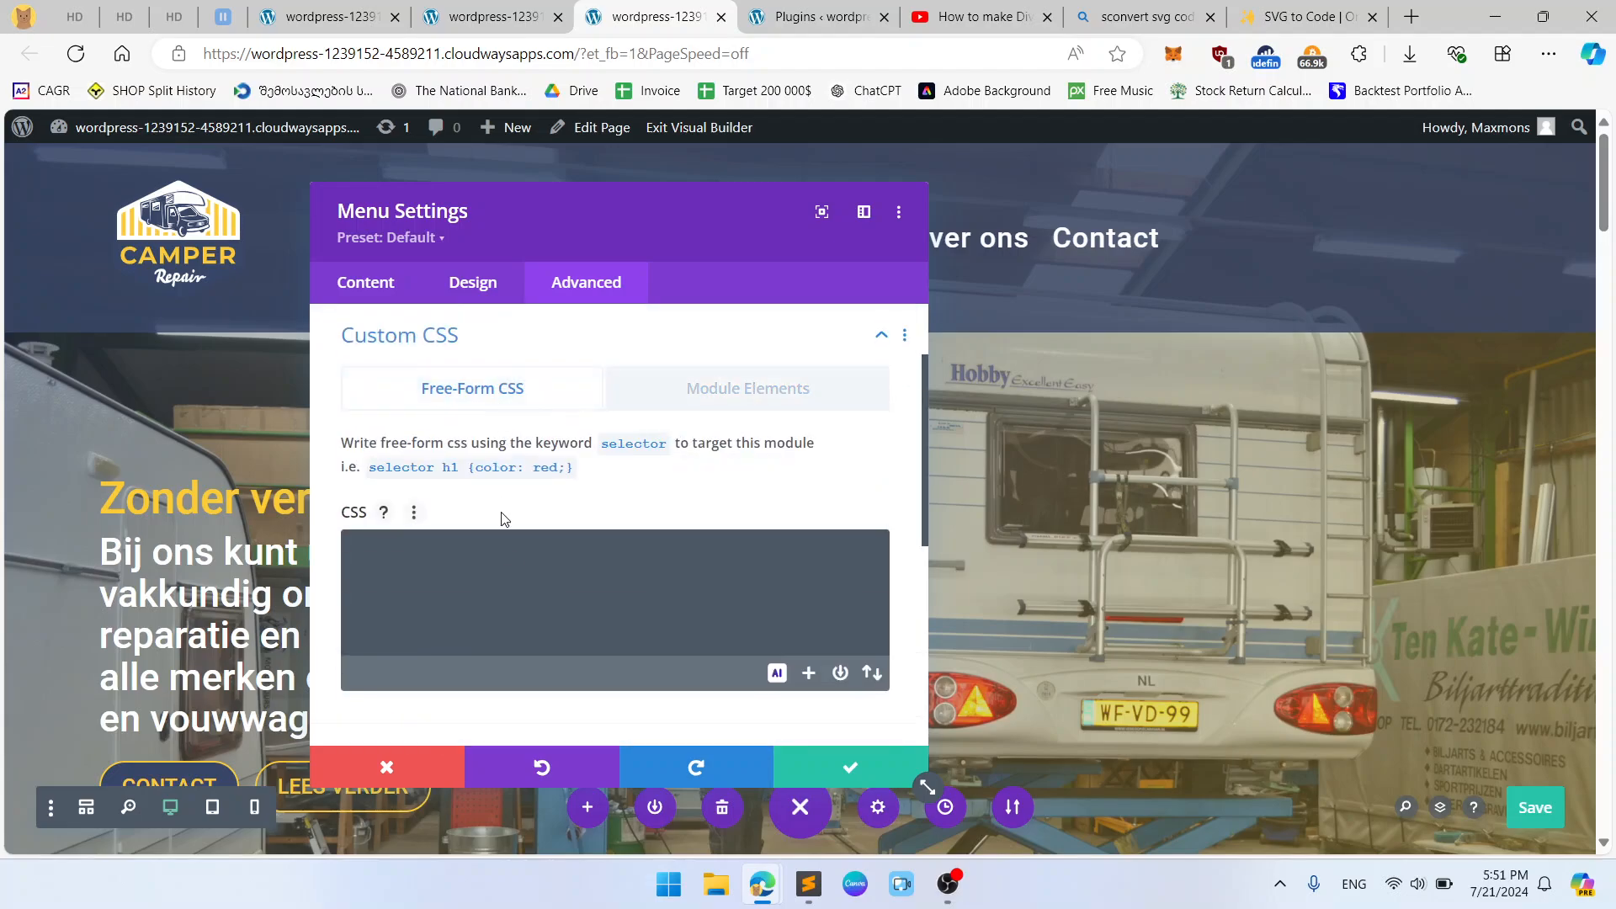
pyautogui.scroll(-1, 503, 519)
# On the live page, check the selector of the .et_pb_menu__wrap rule and inspect the nested et_pb_menu__menu element.
pyautogui.click(492, 16)
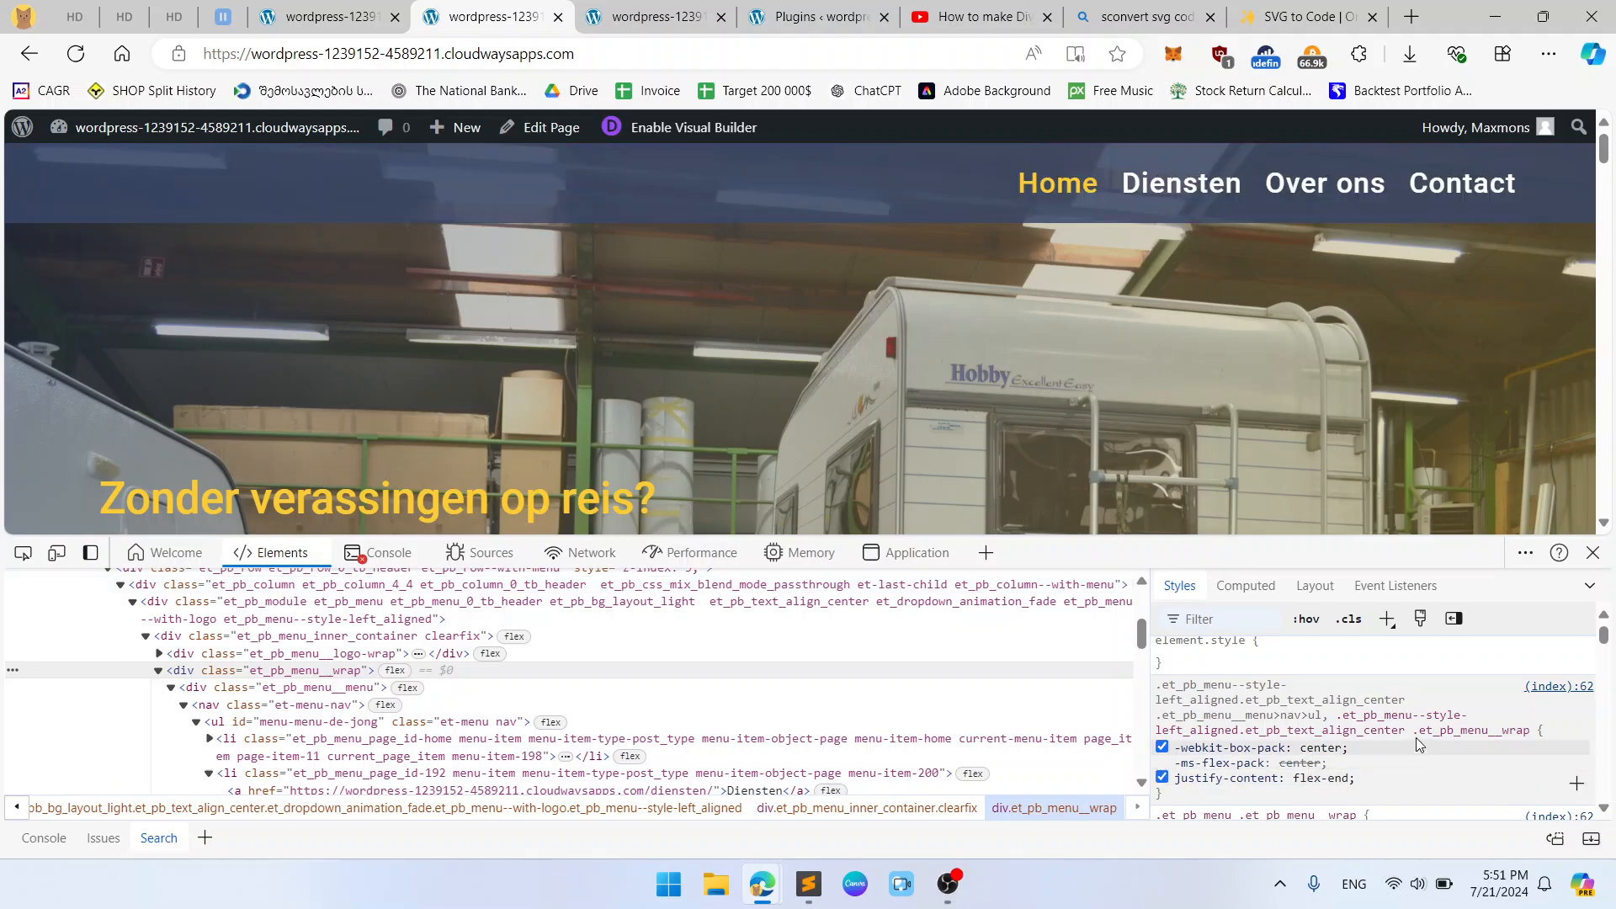
pyautogui.click(1420, 729)
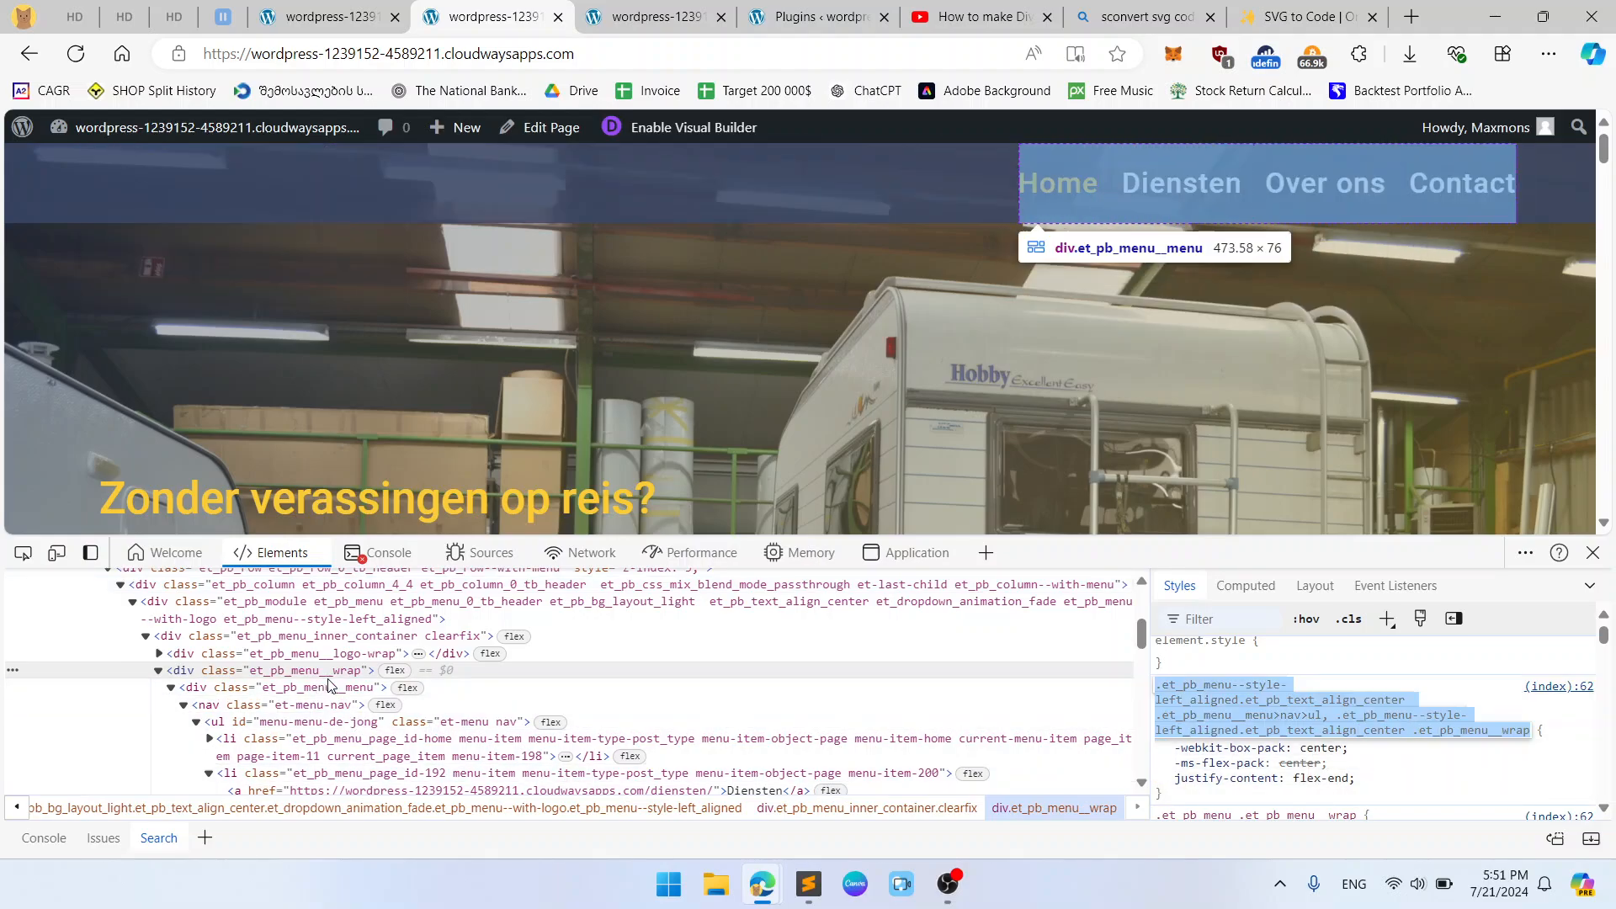
pyautogui.click(330, 687)
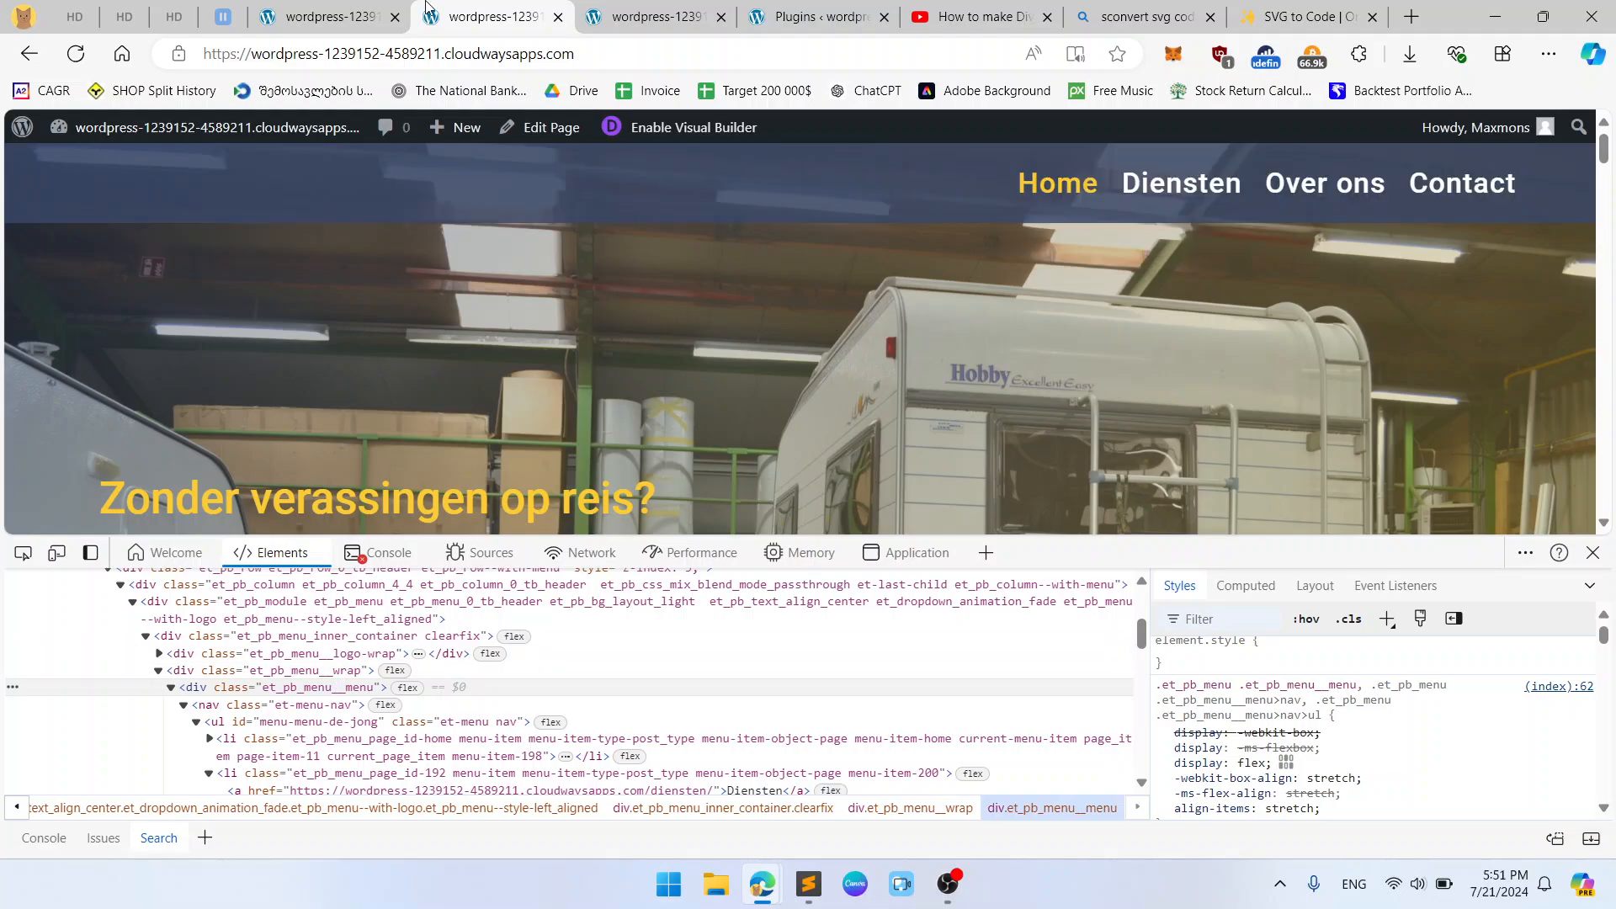
# Set the menu's Main Element CSS to justify-content:flex-end!important; and apply the module settings.
pyautogui.click(608, 10)
pyautogui.scroll(2, 616, 600)
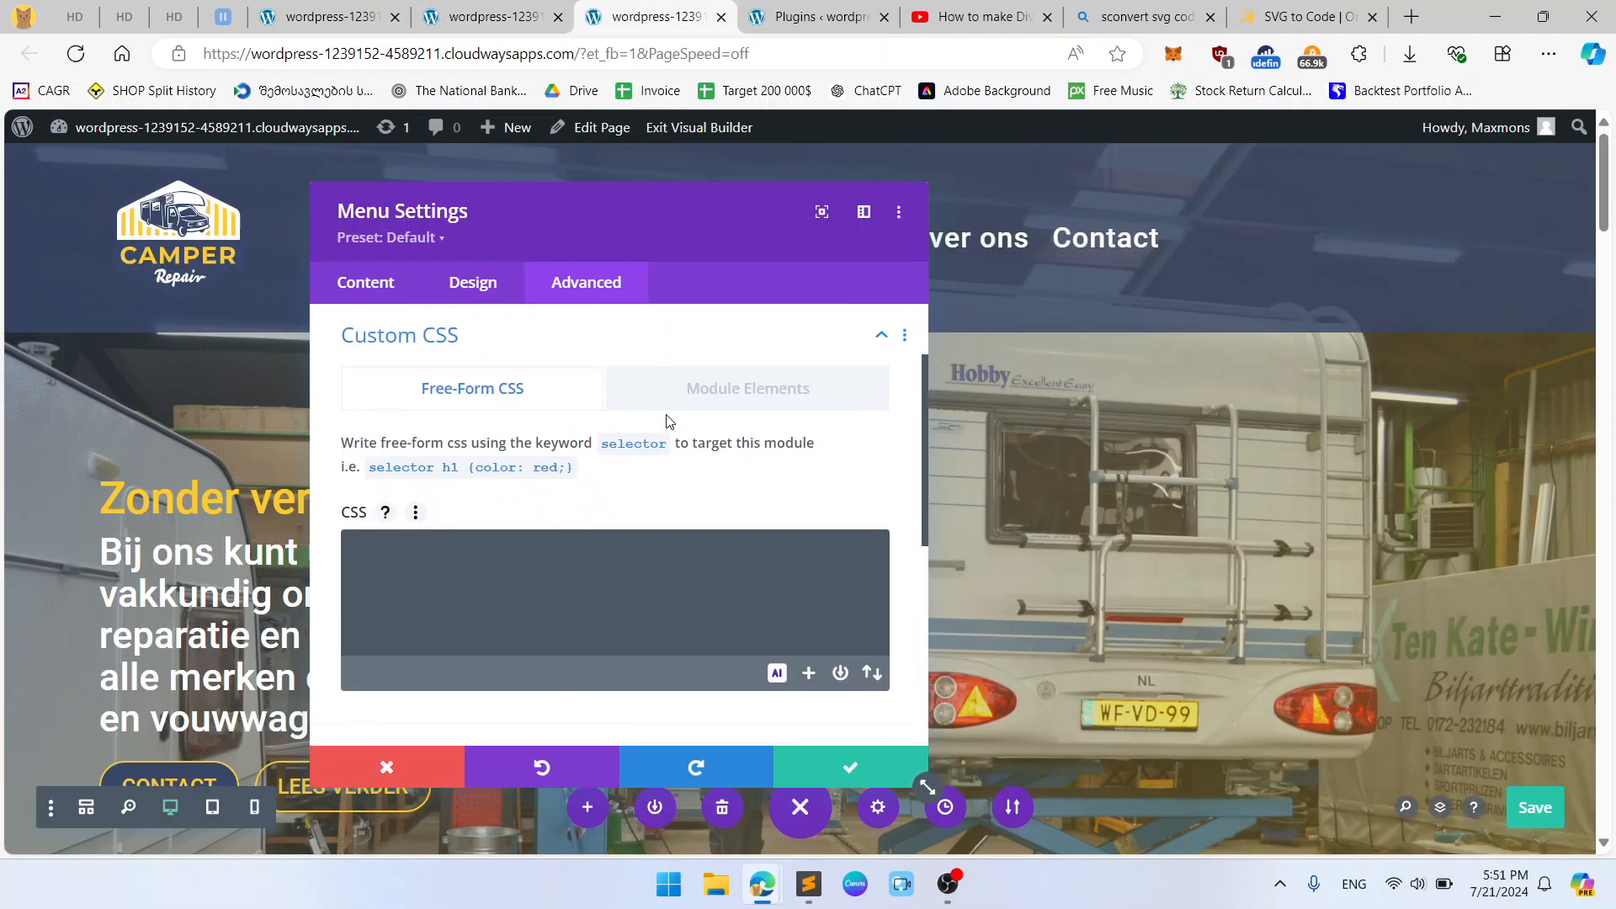
pyautogui.click(741, 387)
pyautogui.scroll(-3, 581, 531)
pyautogui.click(566, 549)
pyautogui.hotkey('ctrl', 'v')
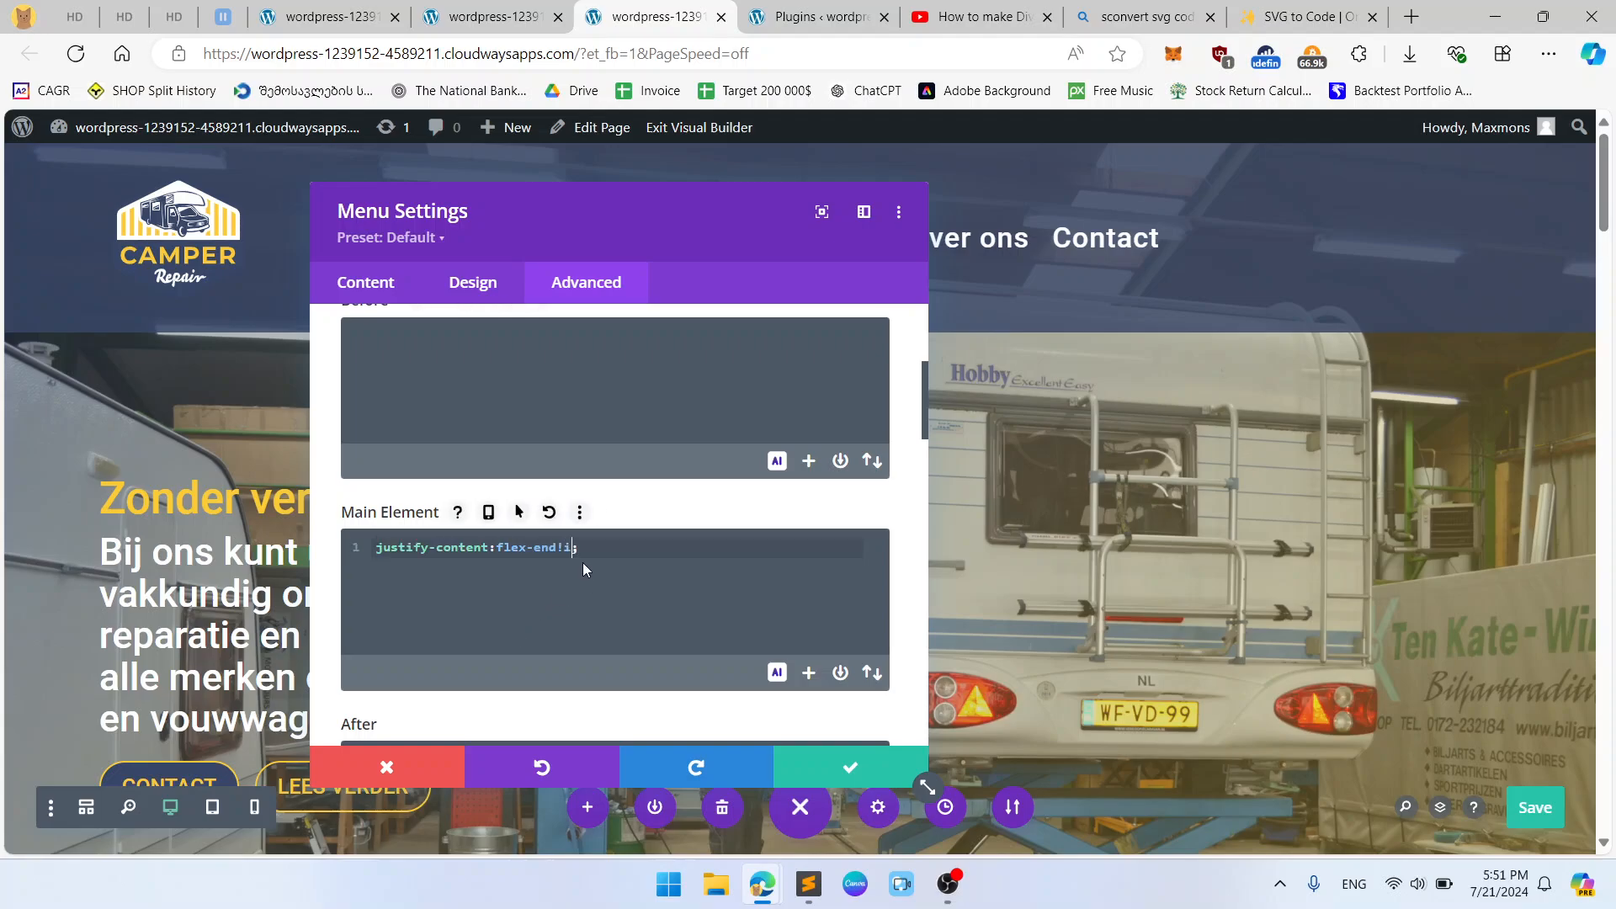
pyautogui.write('!important')
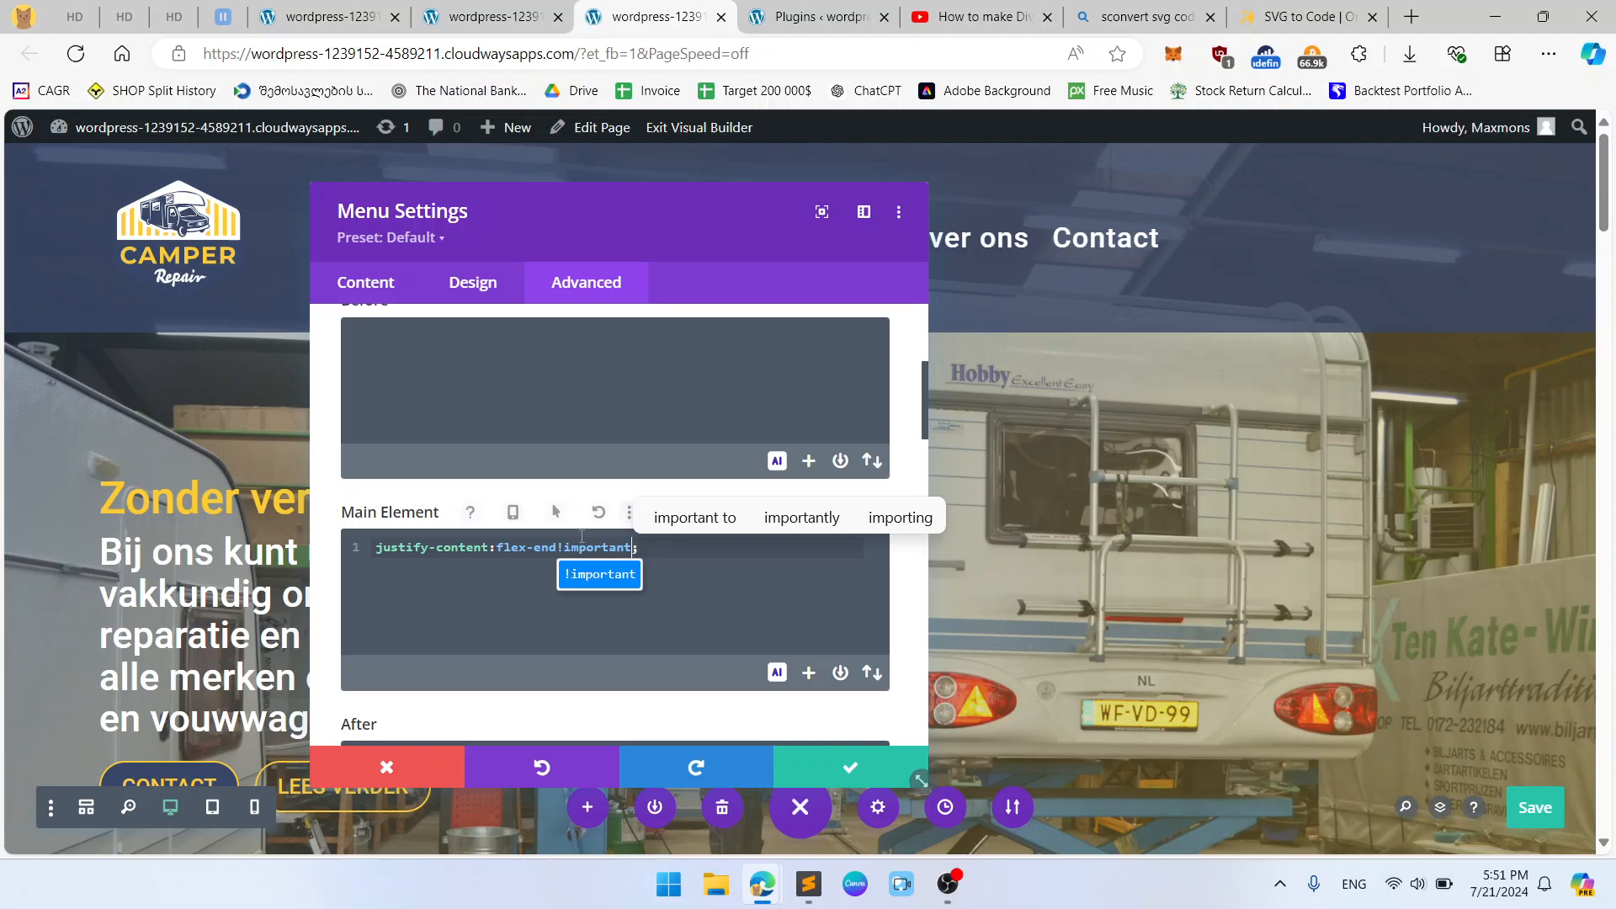
pyautogui.click(582, 536)
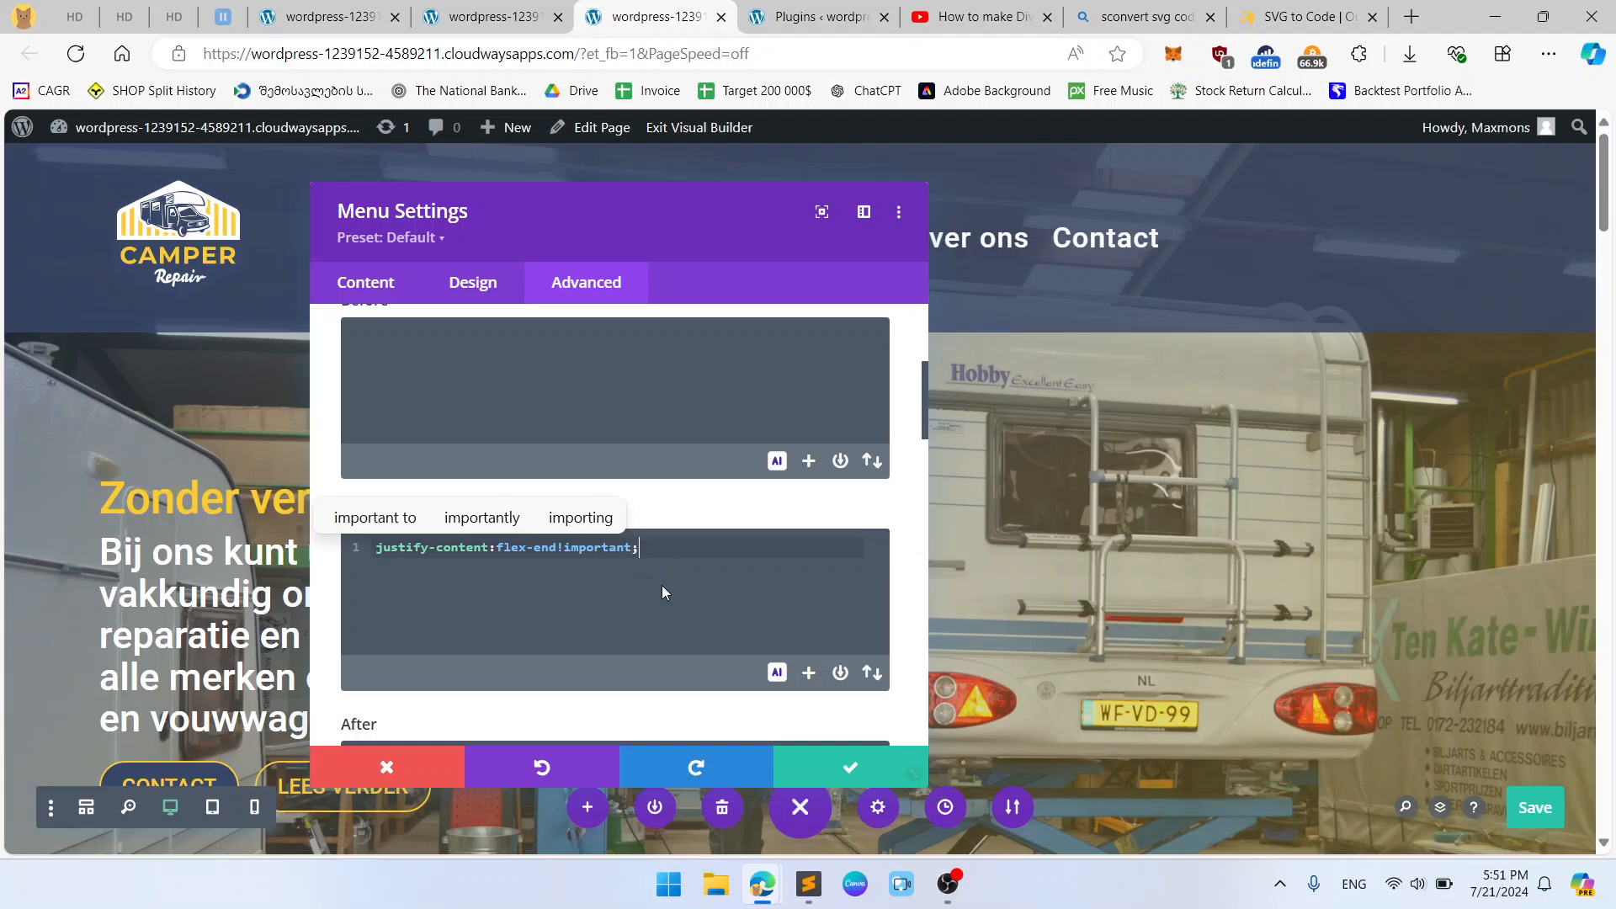
pyautogui.hotkey('ctrl', 'a')
pyautogui.click(866, 771)
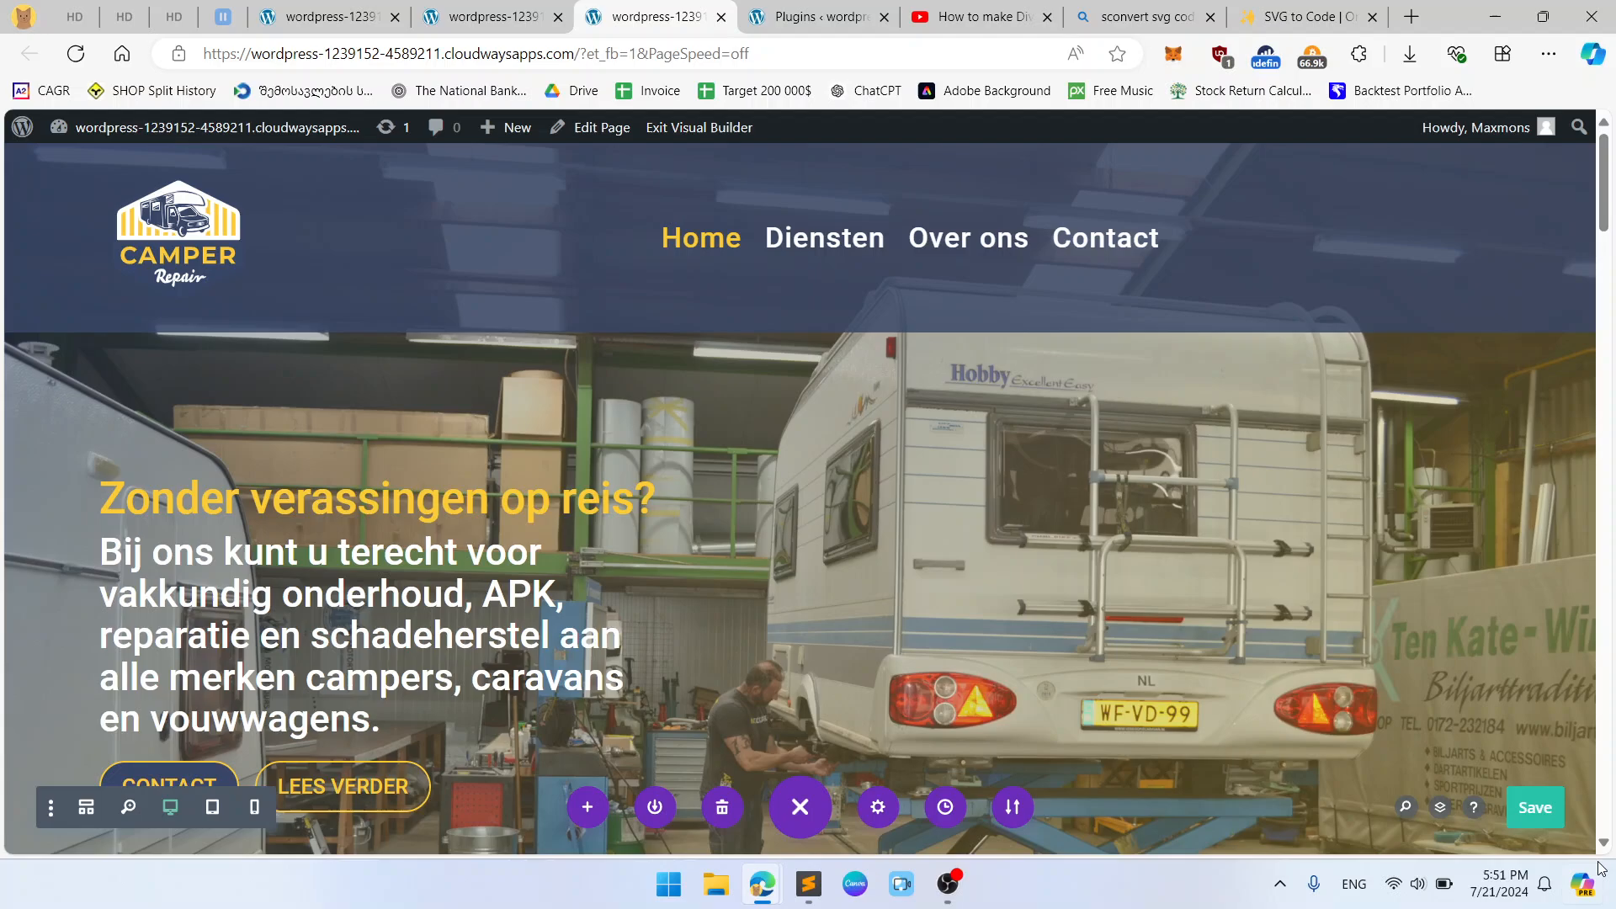
# Save the page in the builder and refresh the live site to check the menu's alignment.
pyautogui.click(1531, 813)
pyautogui.click(492, 16)
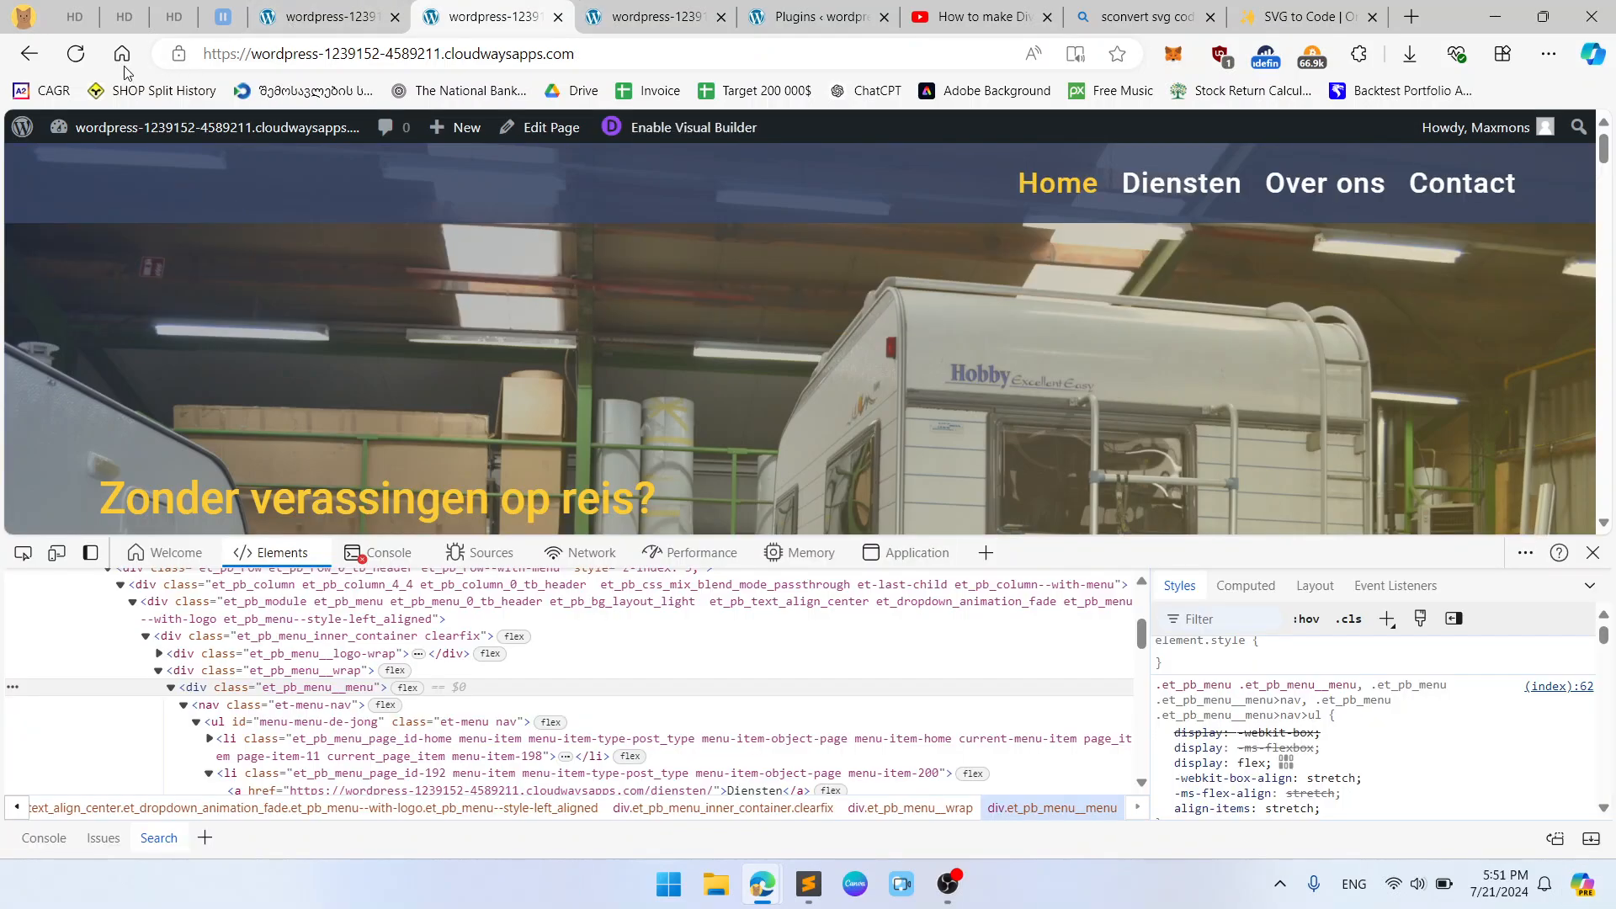
pyautogui.click(283, 7)
pyautogui.click(488, 11)
pyautogui.click(621, 10)
pyautogui.click(522, 10)
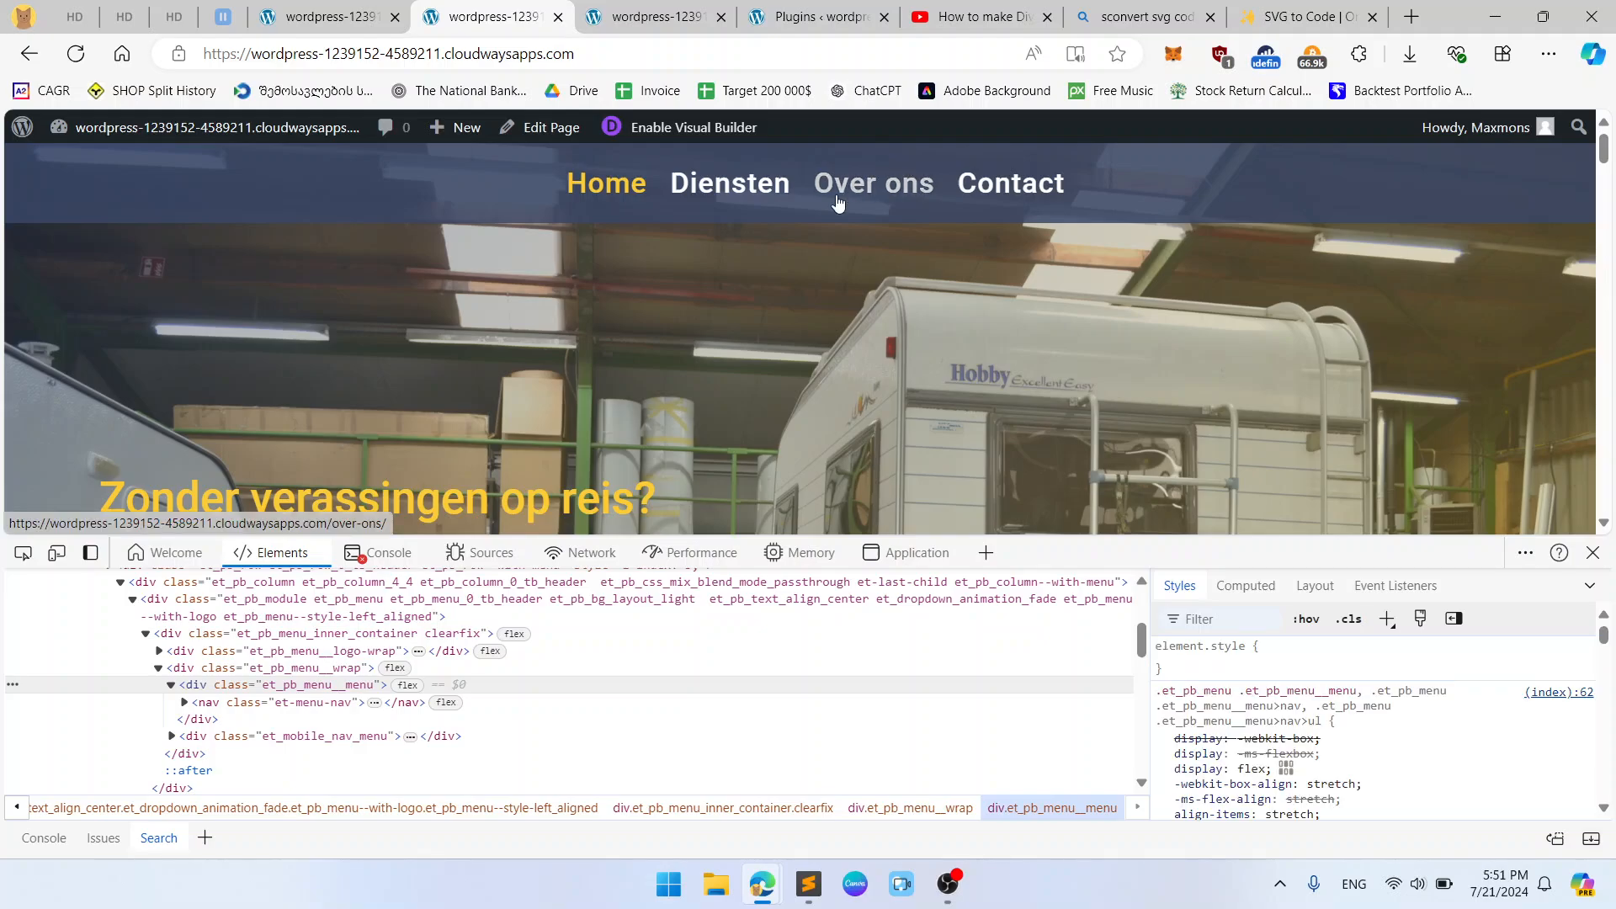
# Compare the live et_pb_menu__wrap and et_pb_menu__menu style rules, switching off the latter's justify-content: flex-start declaration as a test.
pyautogui.click(296, 670)
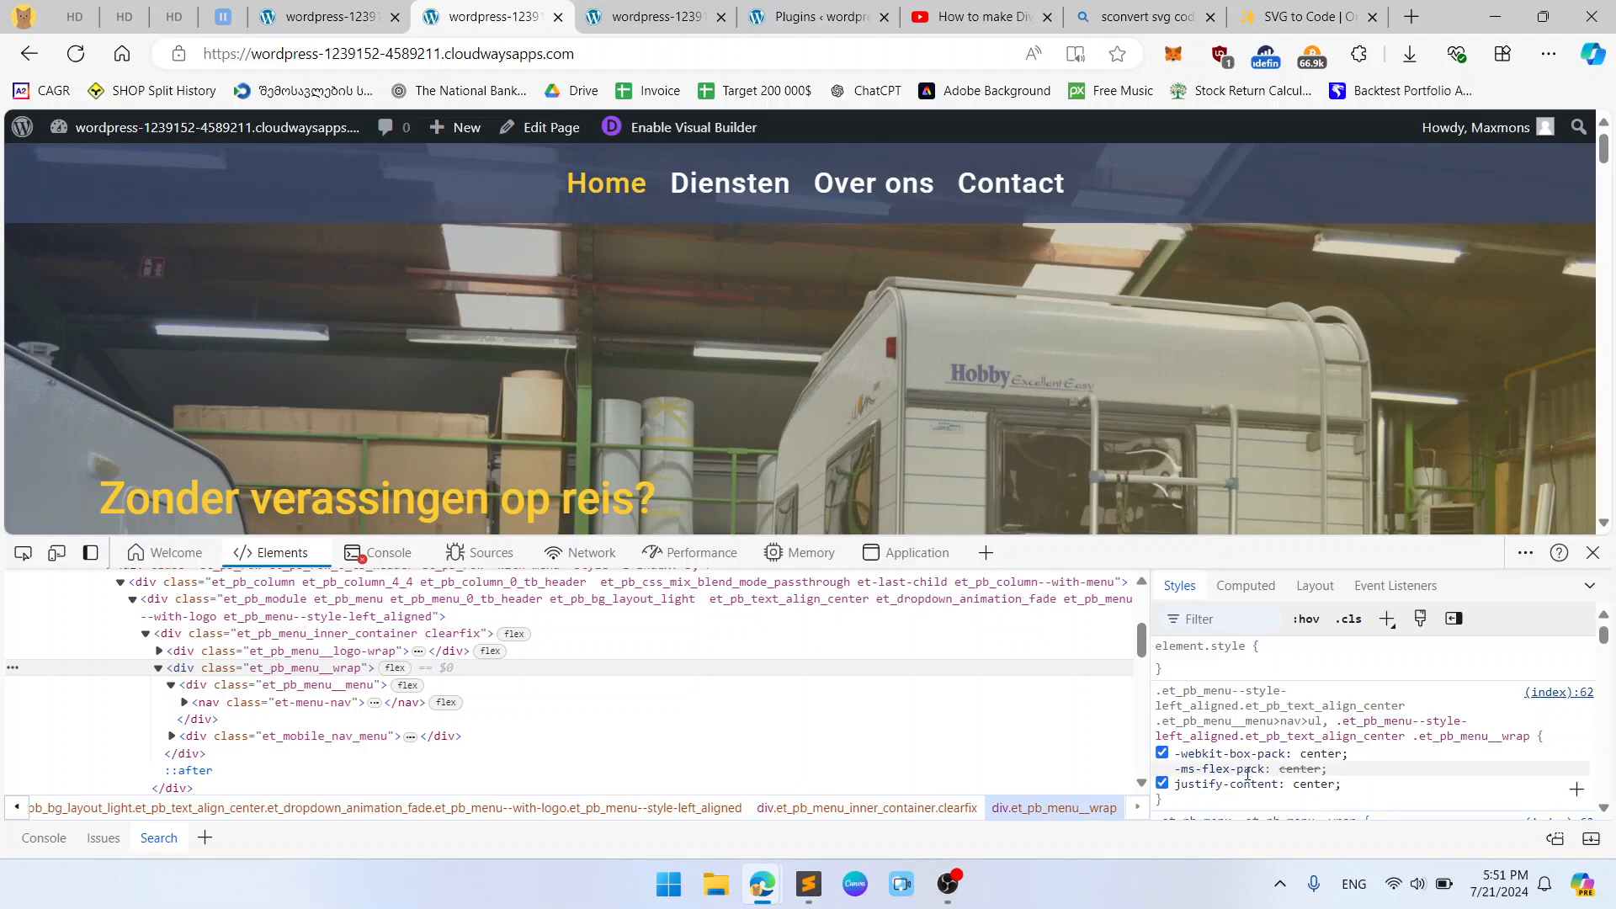
pyautogui.scroll(-5, 1313, 757)
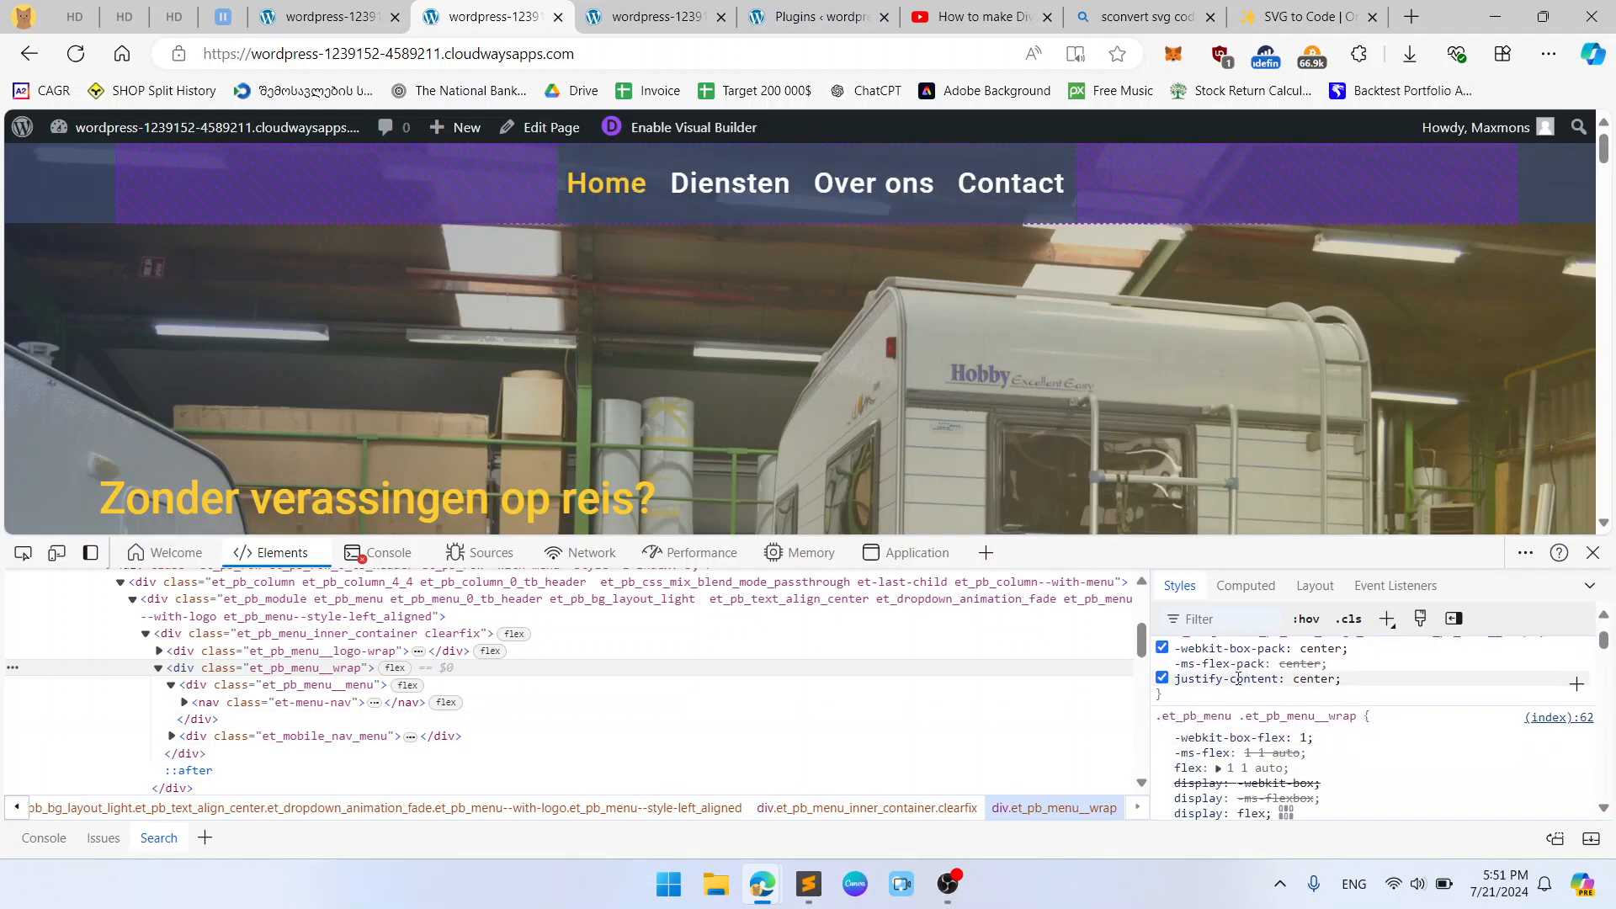
pyautogui.click(472, 685)
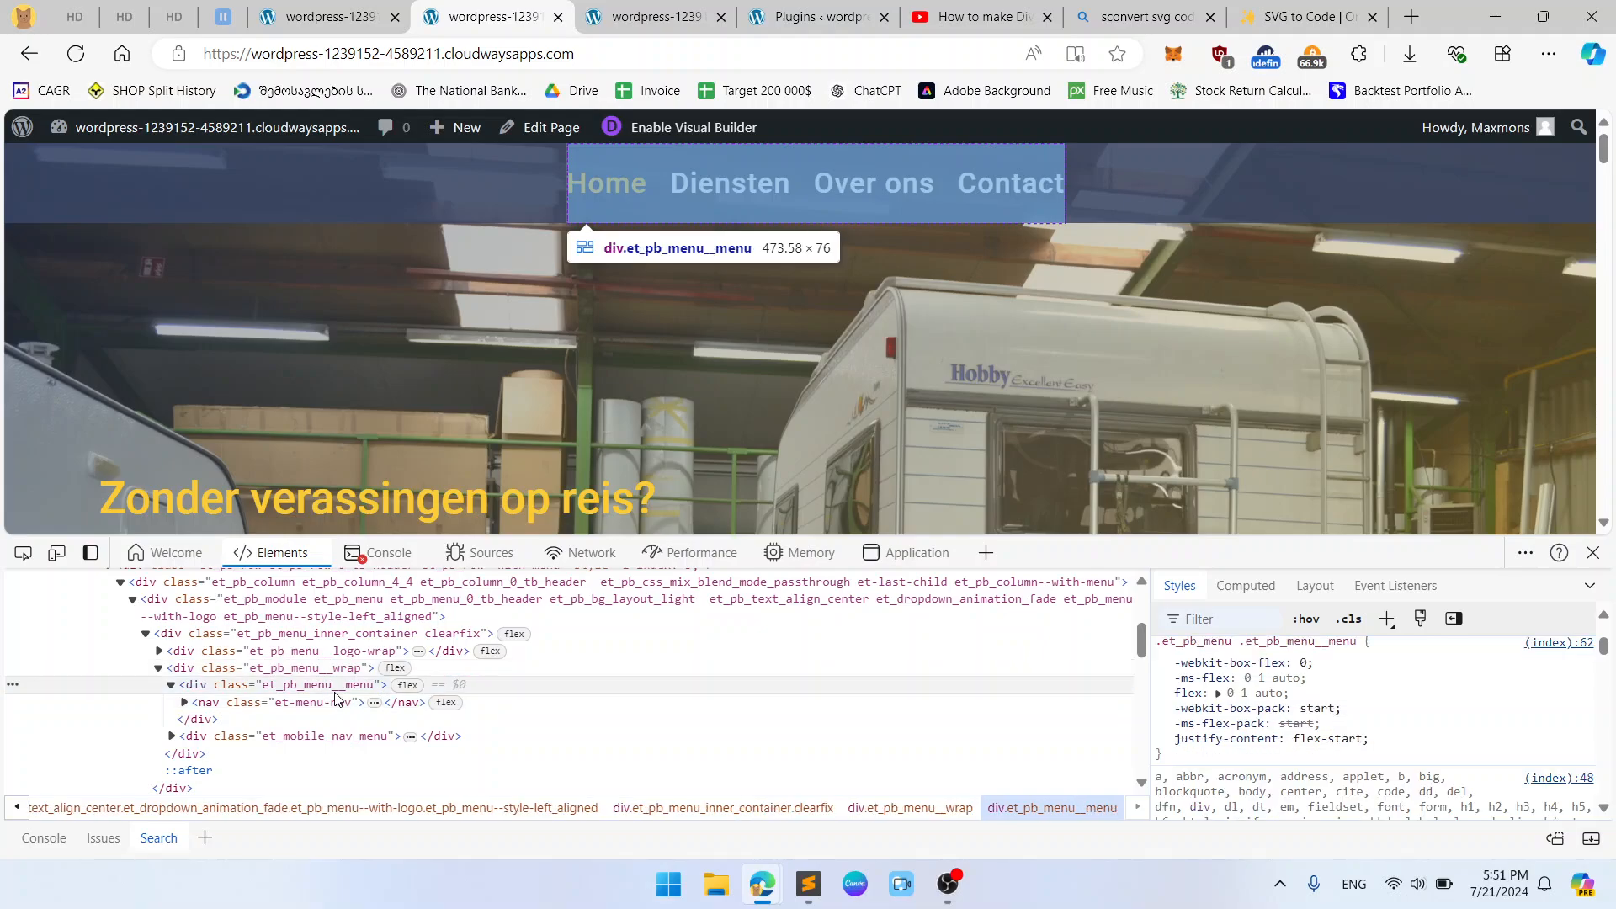
pyautogui.scroll(-2, 1269, 714)
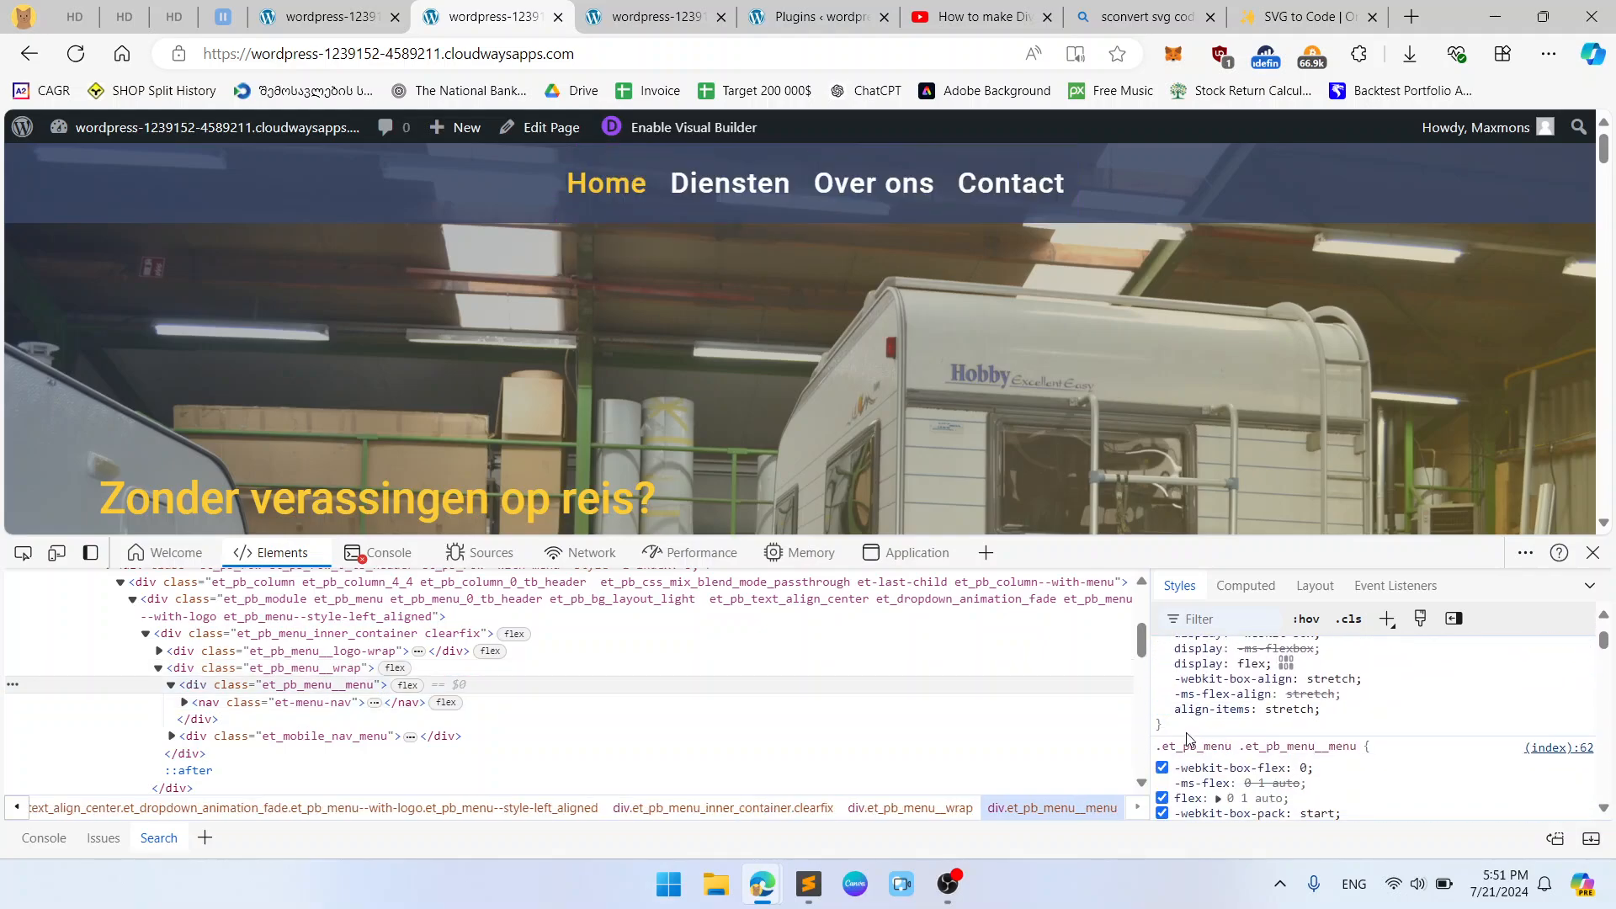
pyautogui.scroll(-2, 1180, 729)
pyautogui.click(1163, 740)
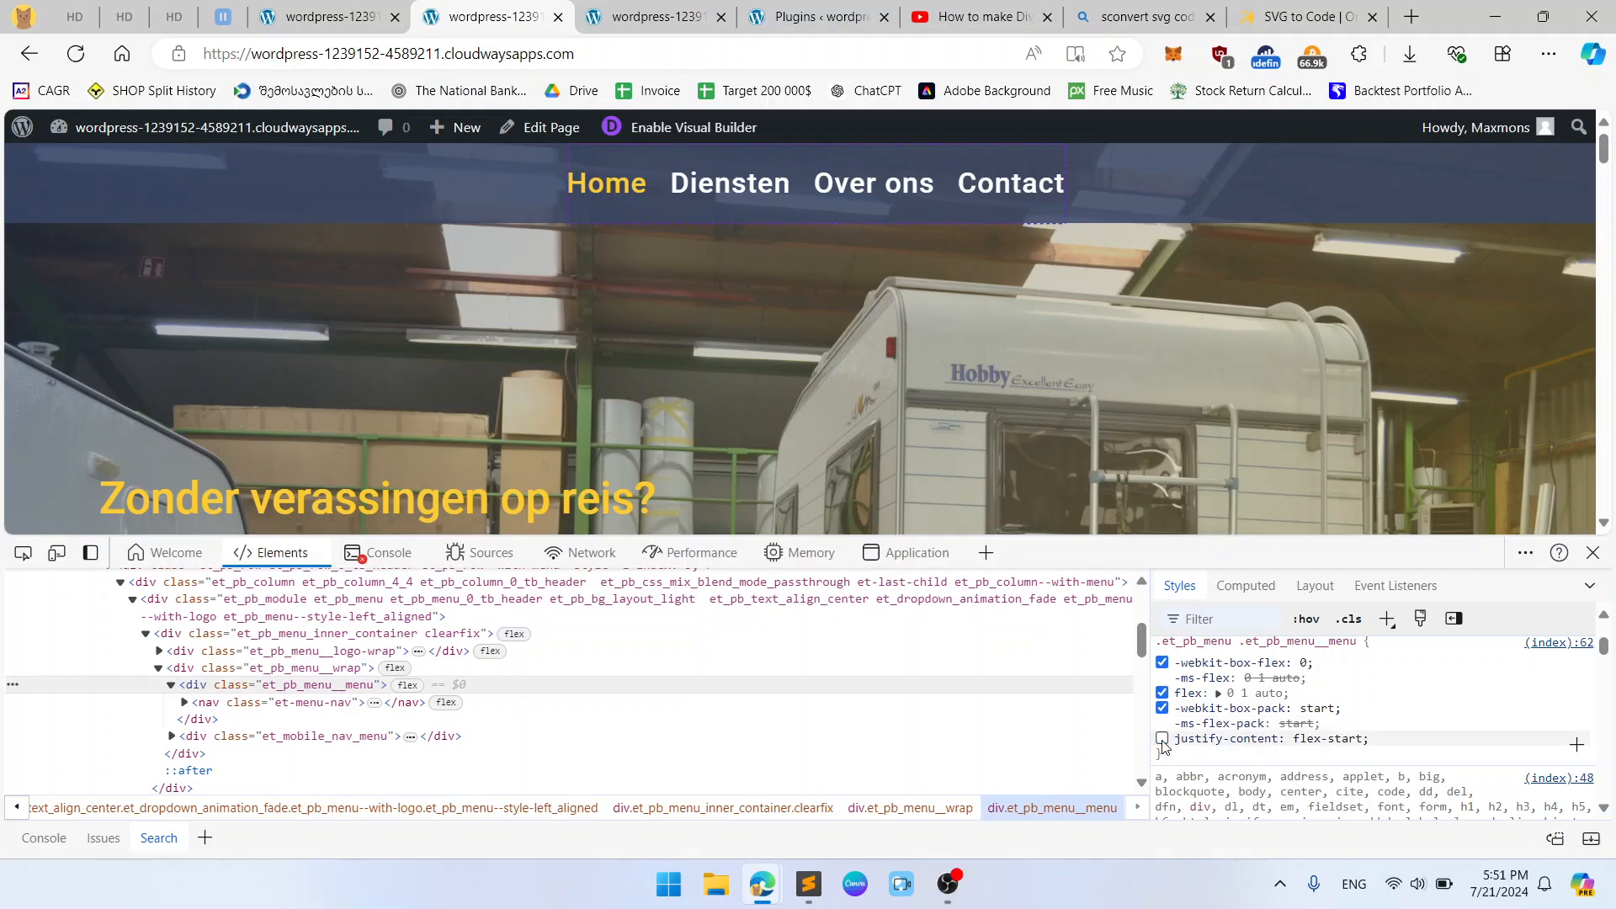
pyautogui.scroll(2, 1162, 741)
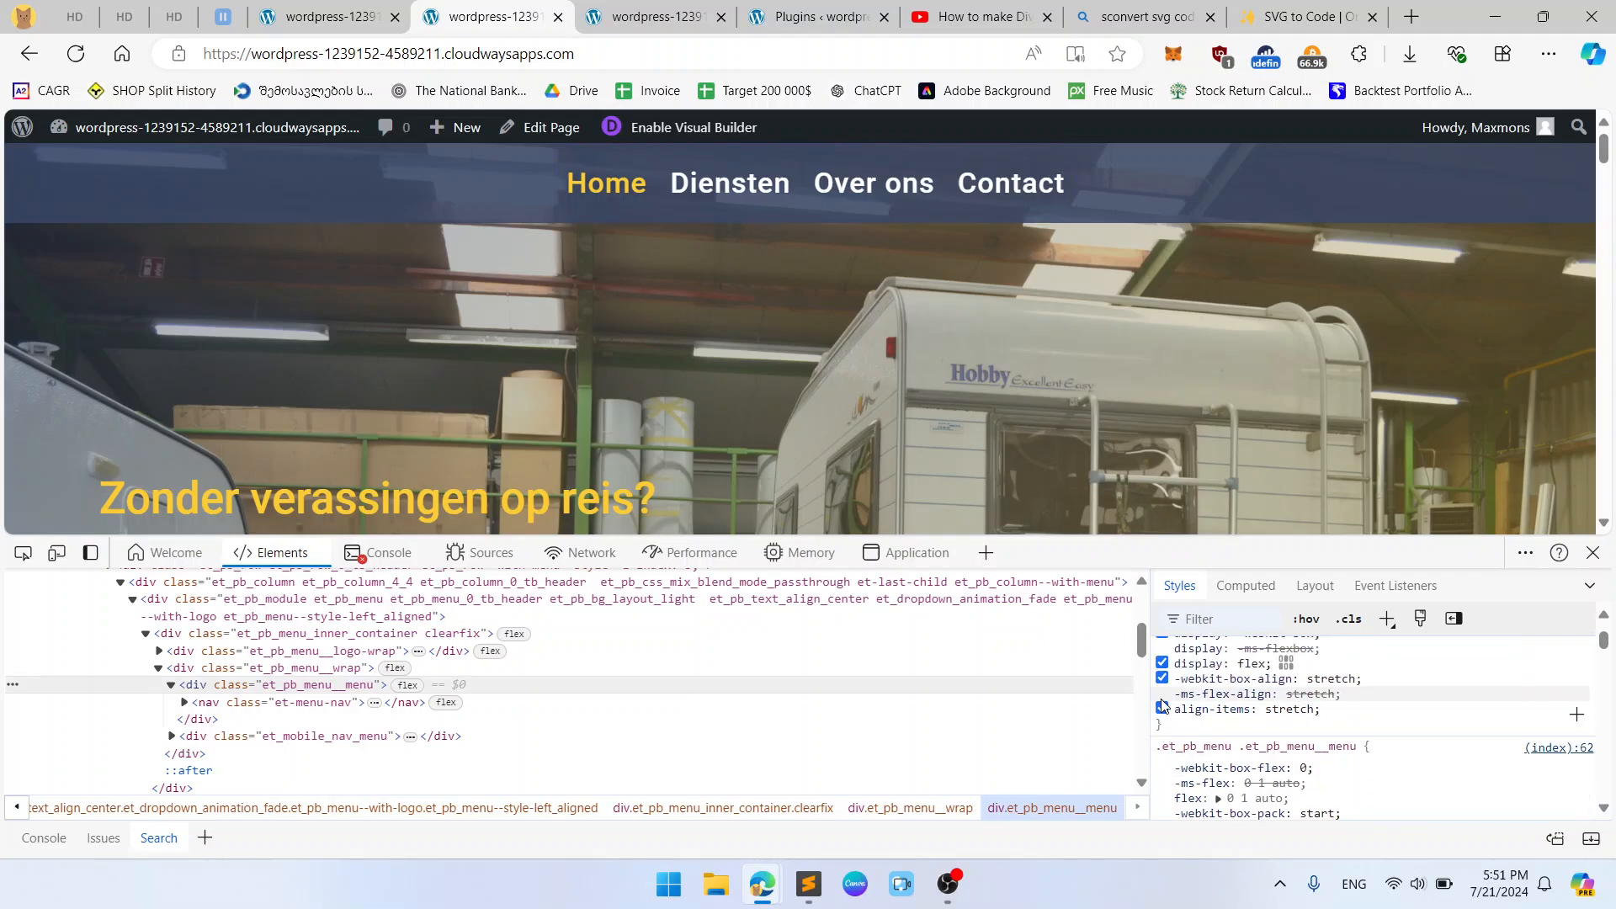
# Inspect the et_pb_menu__wrap element and copy the .et_pb_menu--style-left_aligned.et_pb_text_align_center .et_pb_menu__wrap selector from its justify-content rule.
pyautogui.scroll(2, 1161, 695)
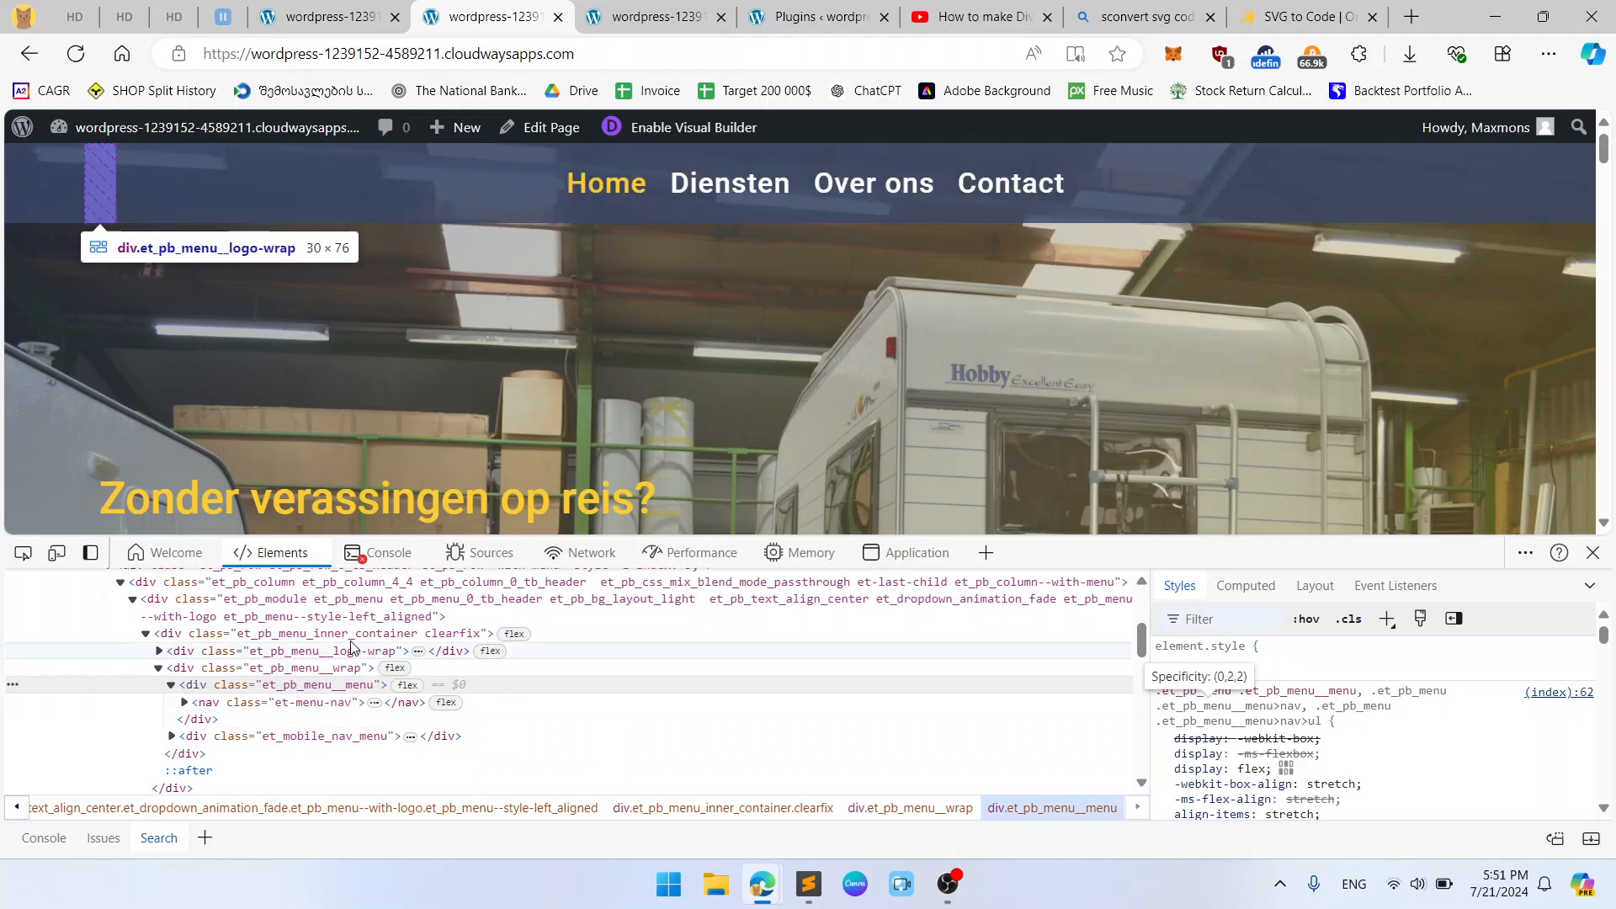
pyautogui.click(345, 670)
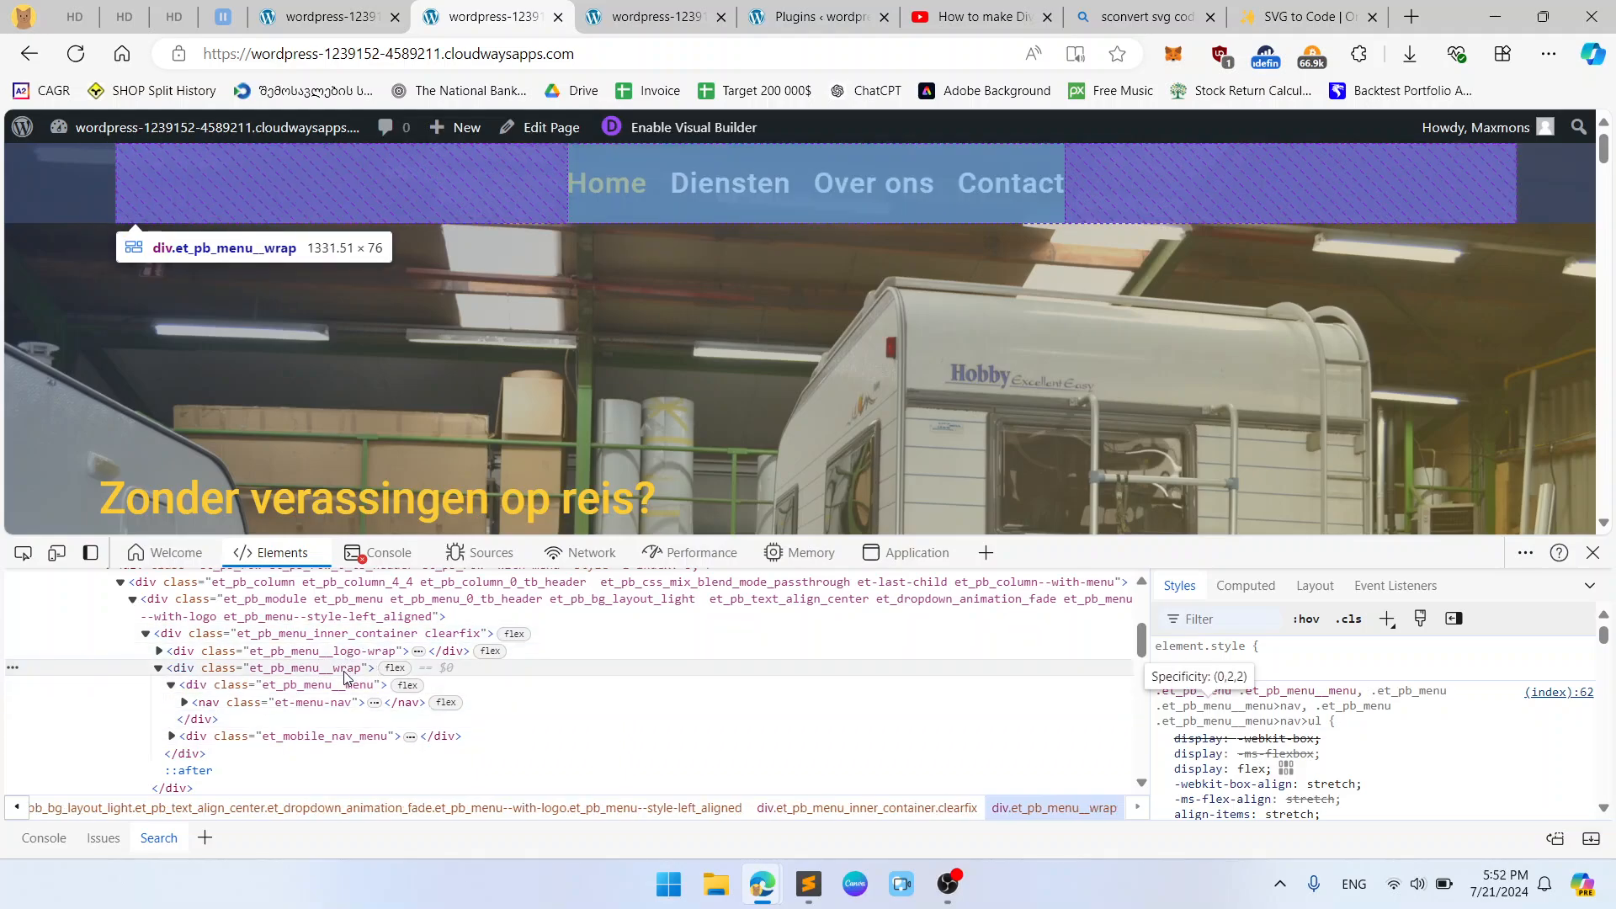
pyautogui.scroll(-3, 1313, 700)
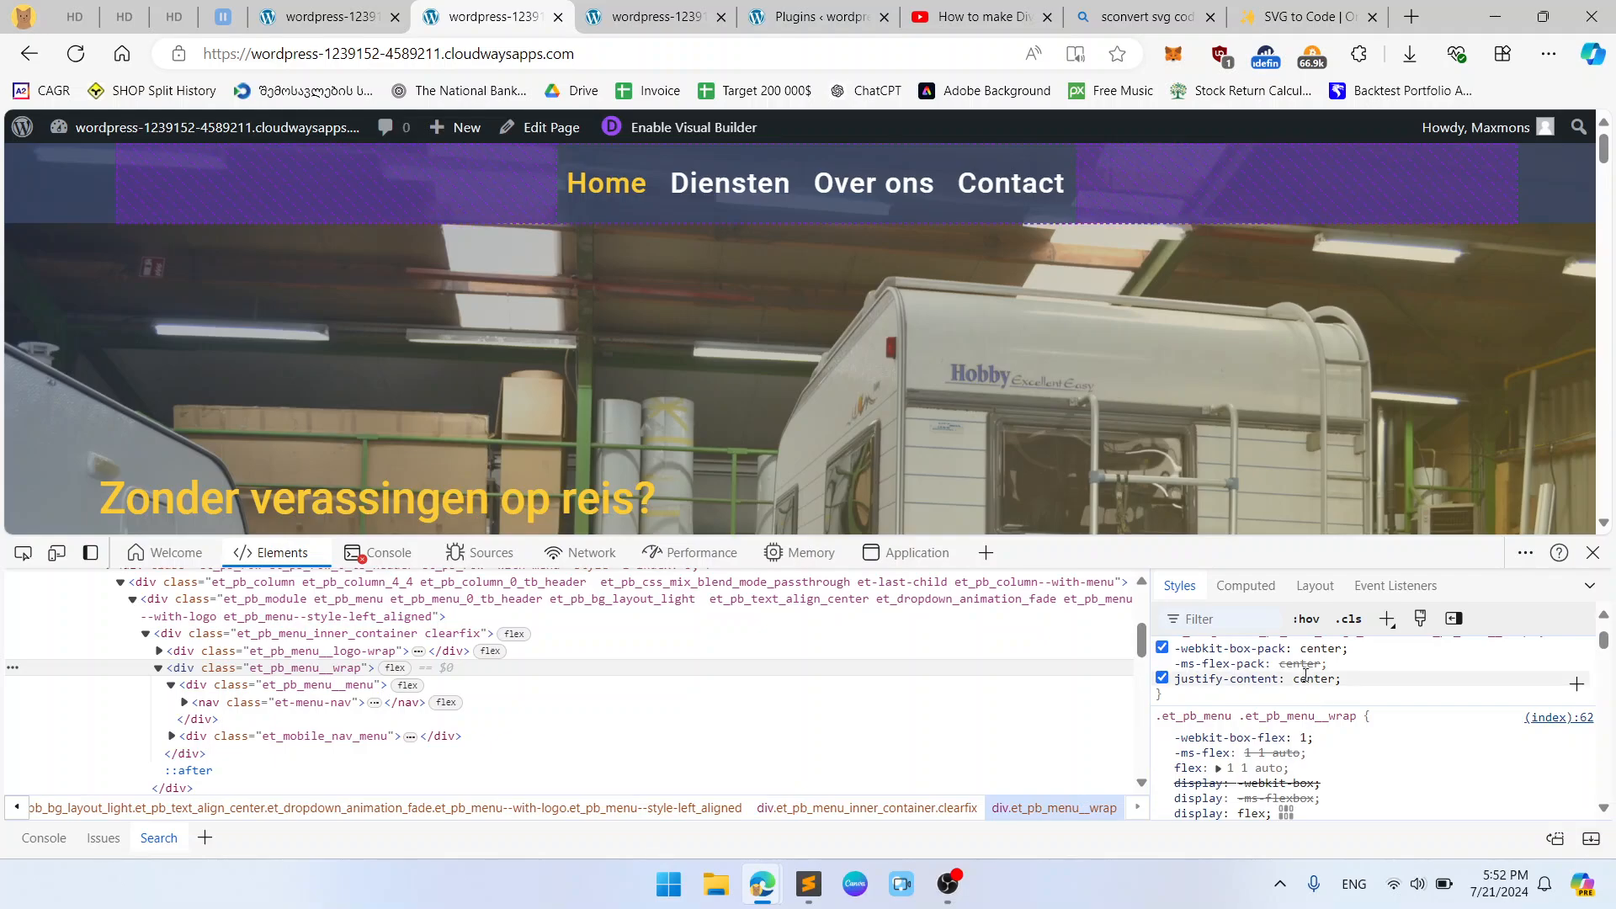
pyautogui.scroll(3, 1313, 701)
pyautogui.moveTo(1337, 722); pyautogui.dragTo(1462, 736)
pyautogui.hotkey('ctrl', 'c')
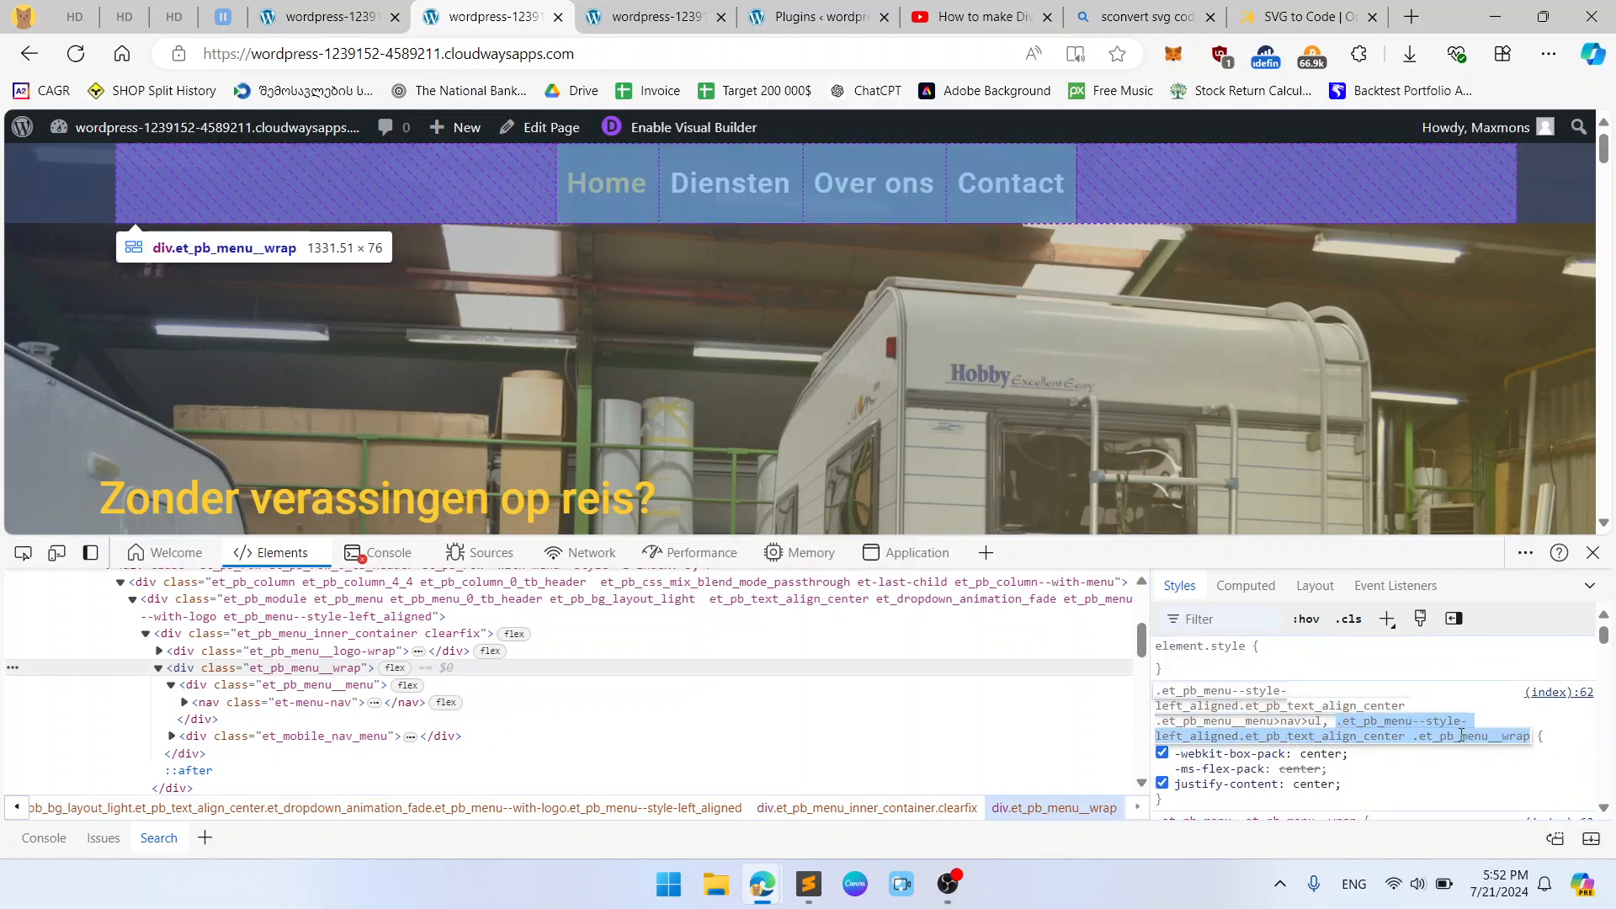
# Switch to the builder page and open the free-form custom CSS of the header's menu module.
pyautogui.hotkey('ctrl', 'Tab')
pyautogui.hotkey('ctrl', 'Tab')
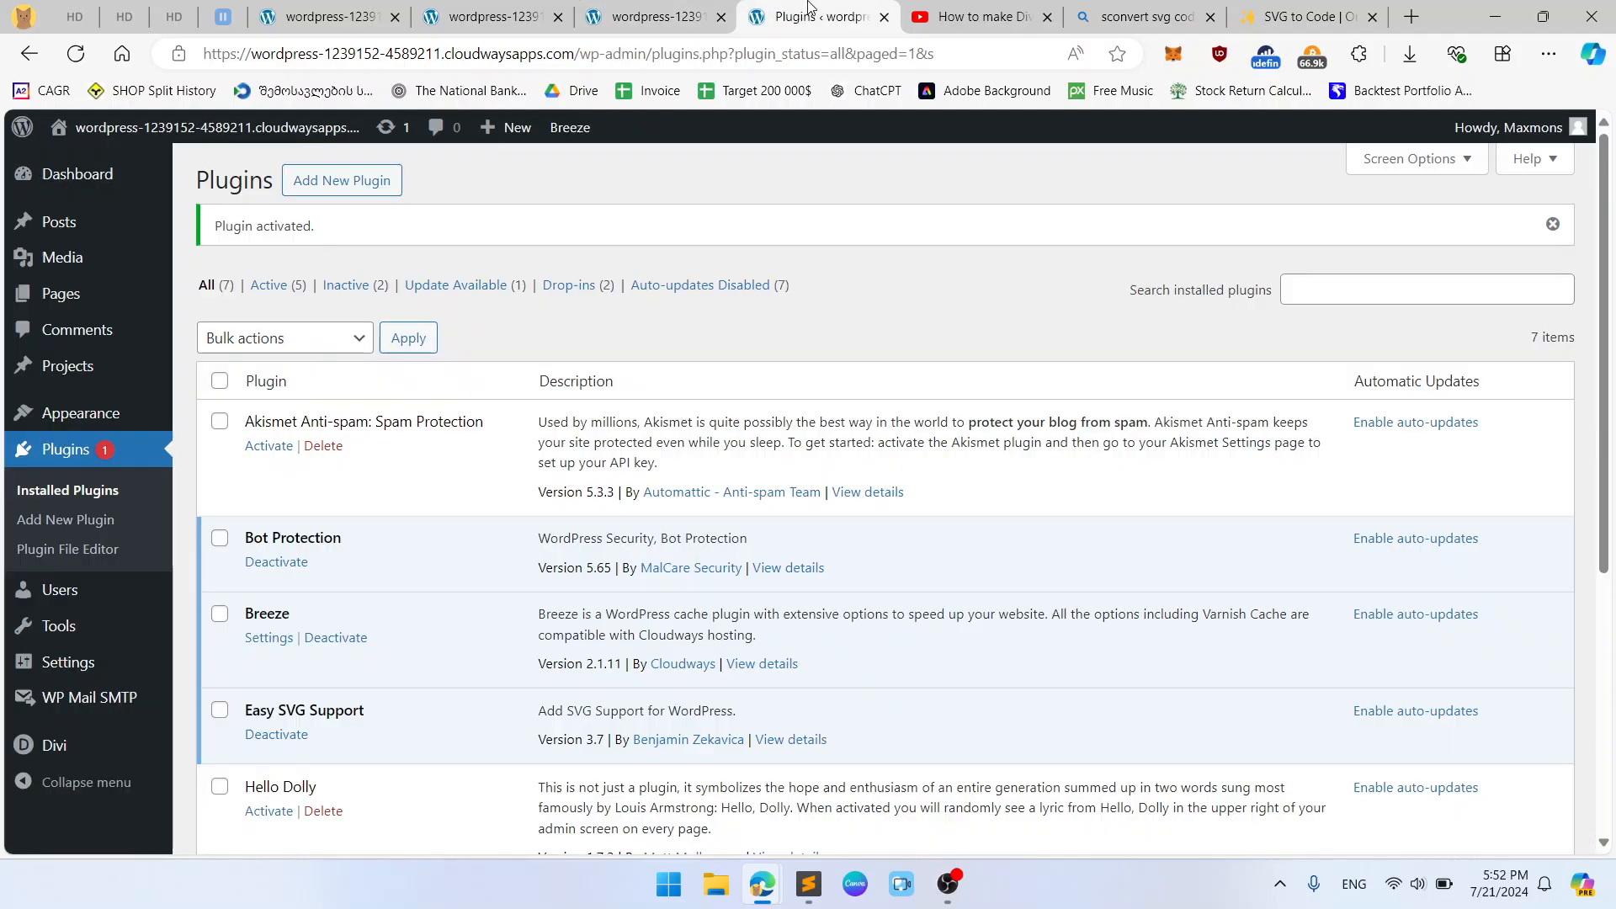
pyautogui.hotkey('ctrl', 'shift', 'Tab')
pyautogui.click(767, 201)
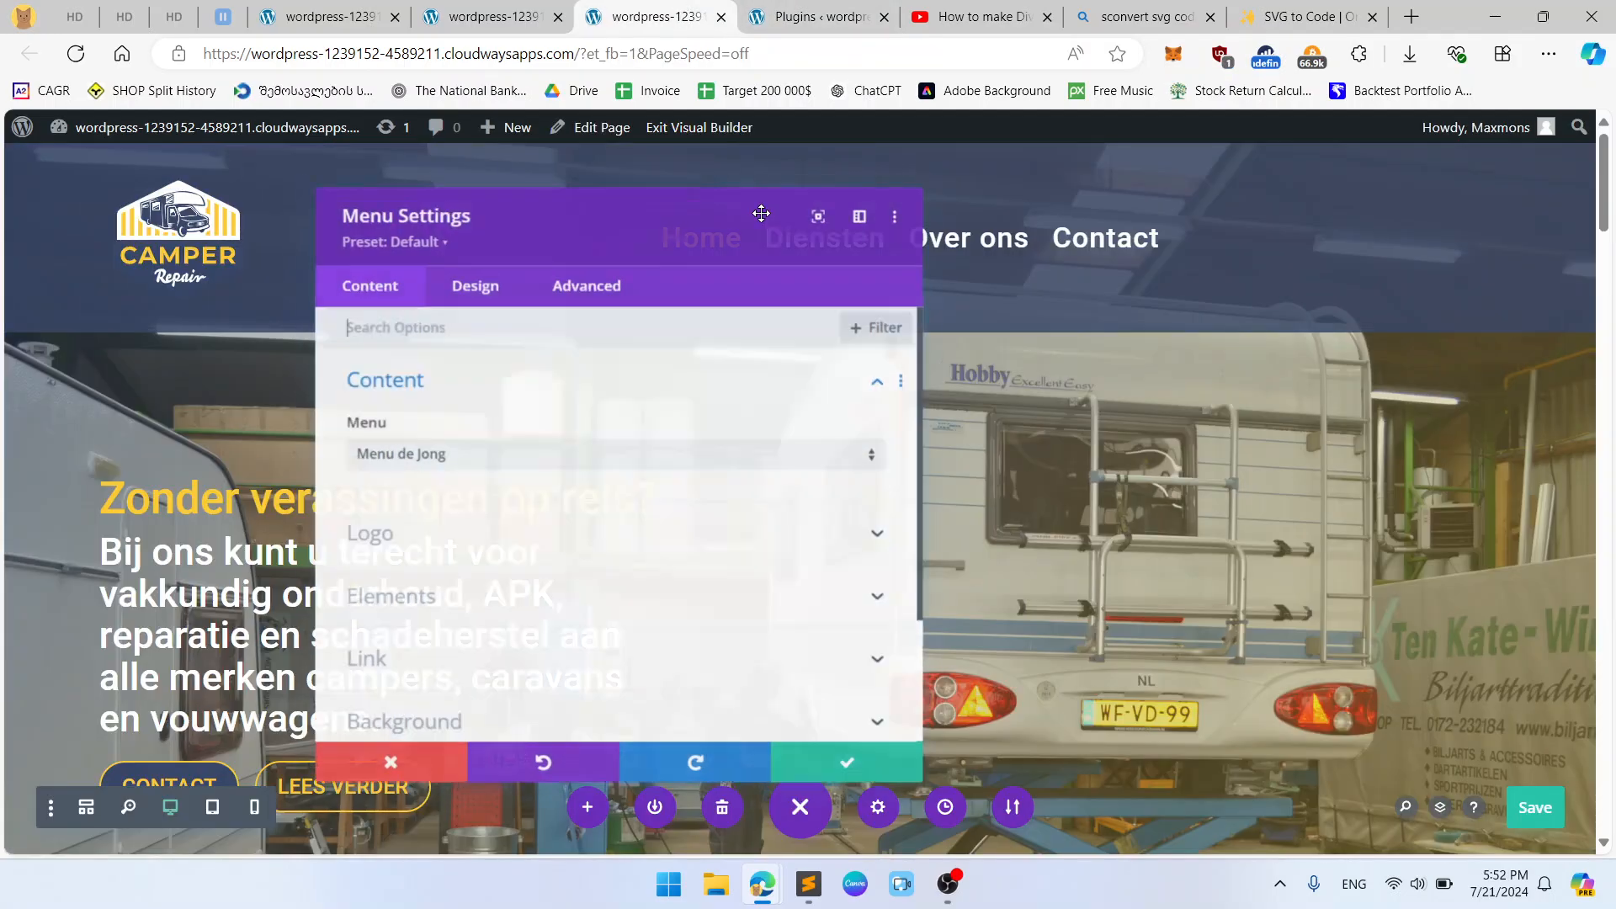
pyautogui.click(586, 282)
pyautogui.click(468, 440)
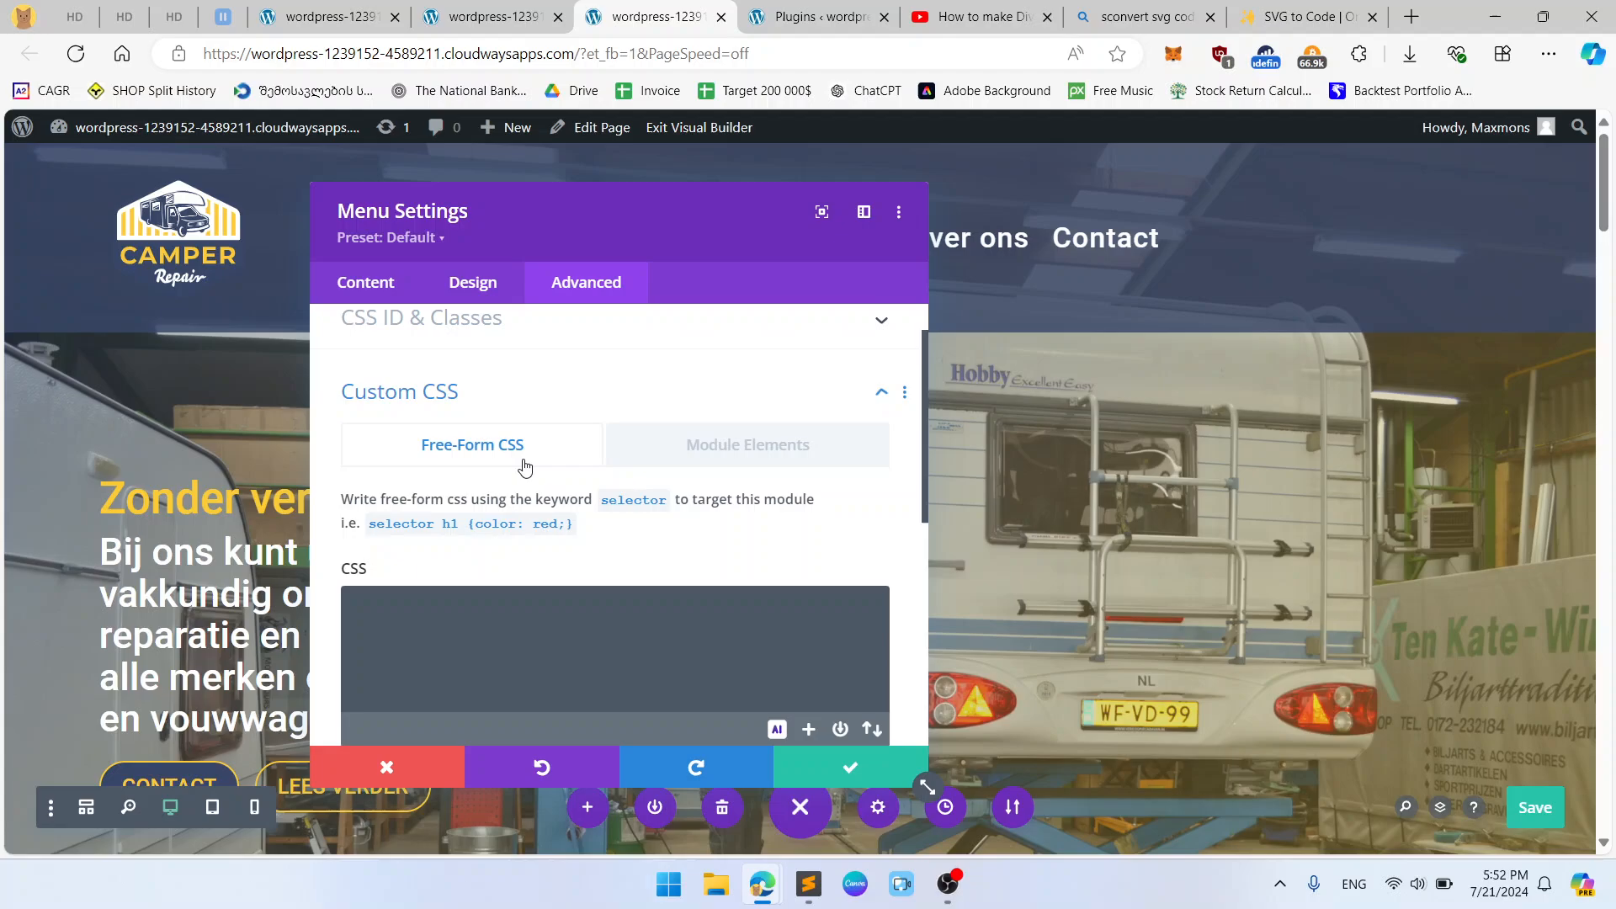
# Write a free-form CSS rule for the copied .et_pb_menu__wrap selector containing justify-content:flex-end;.
pyautogui.click(518, 613)
pyautogui.hotkey('ctrl', 'v')
pyautogui.write('{')
pyautogui.press('Return')
pyautogui.write('fl')
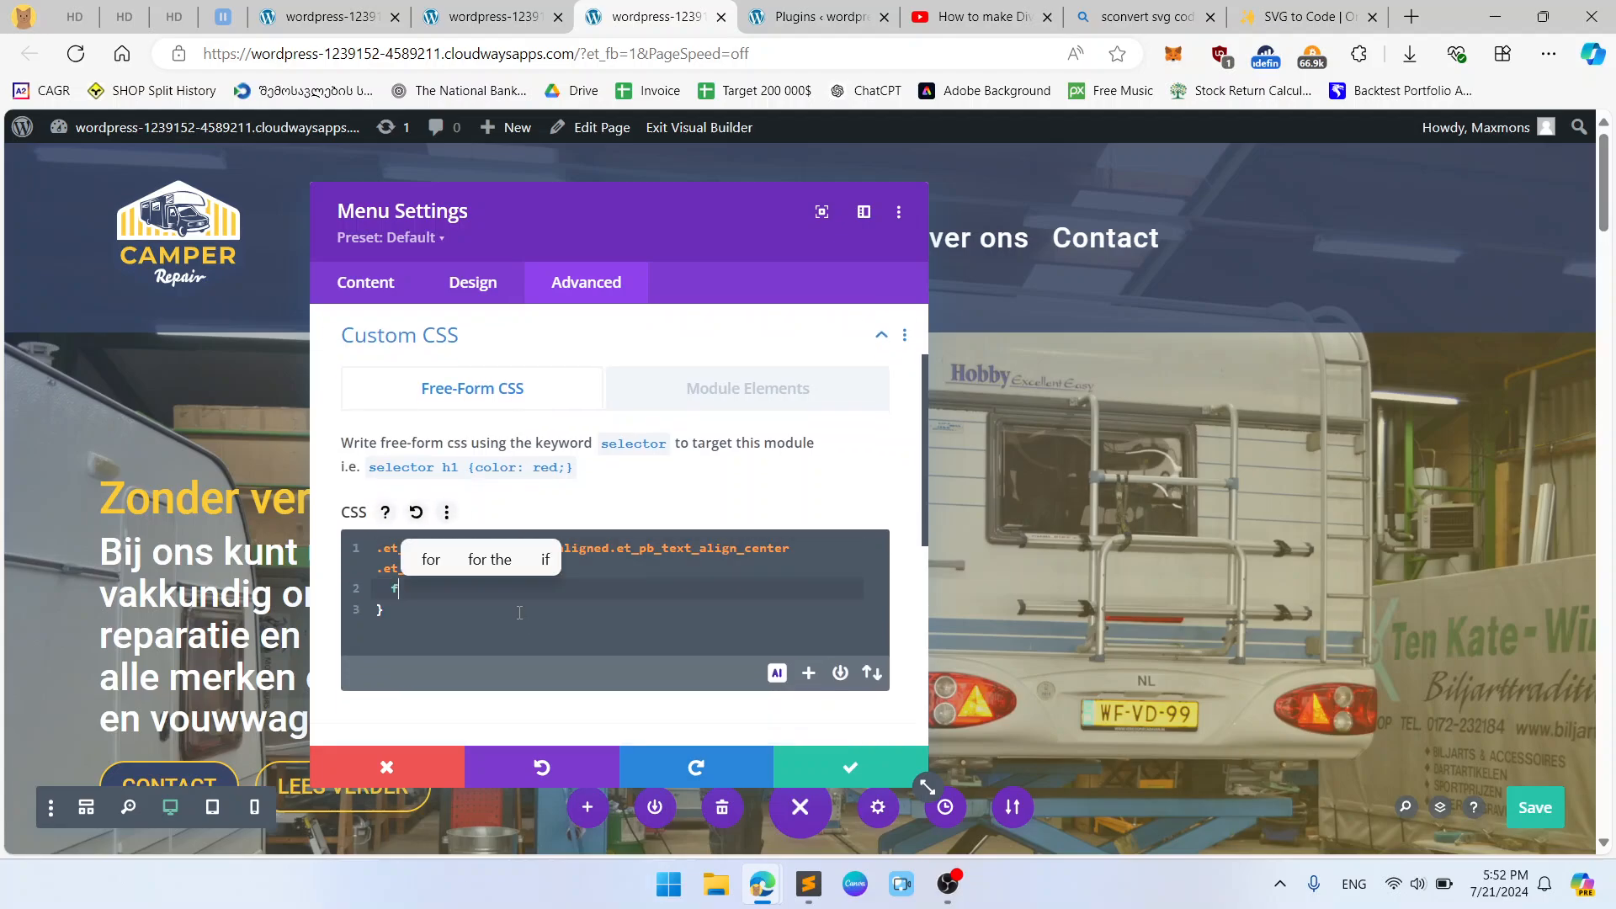
pyautogui.press('BackSpace')
pyautogui.press('BackSpace')
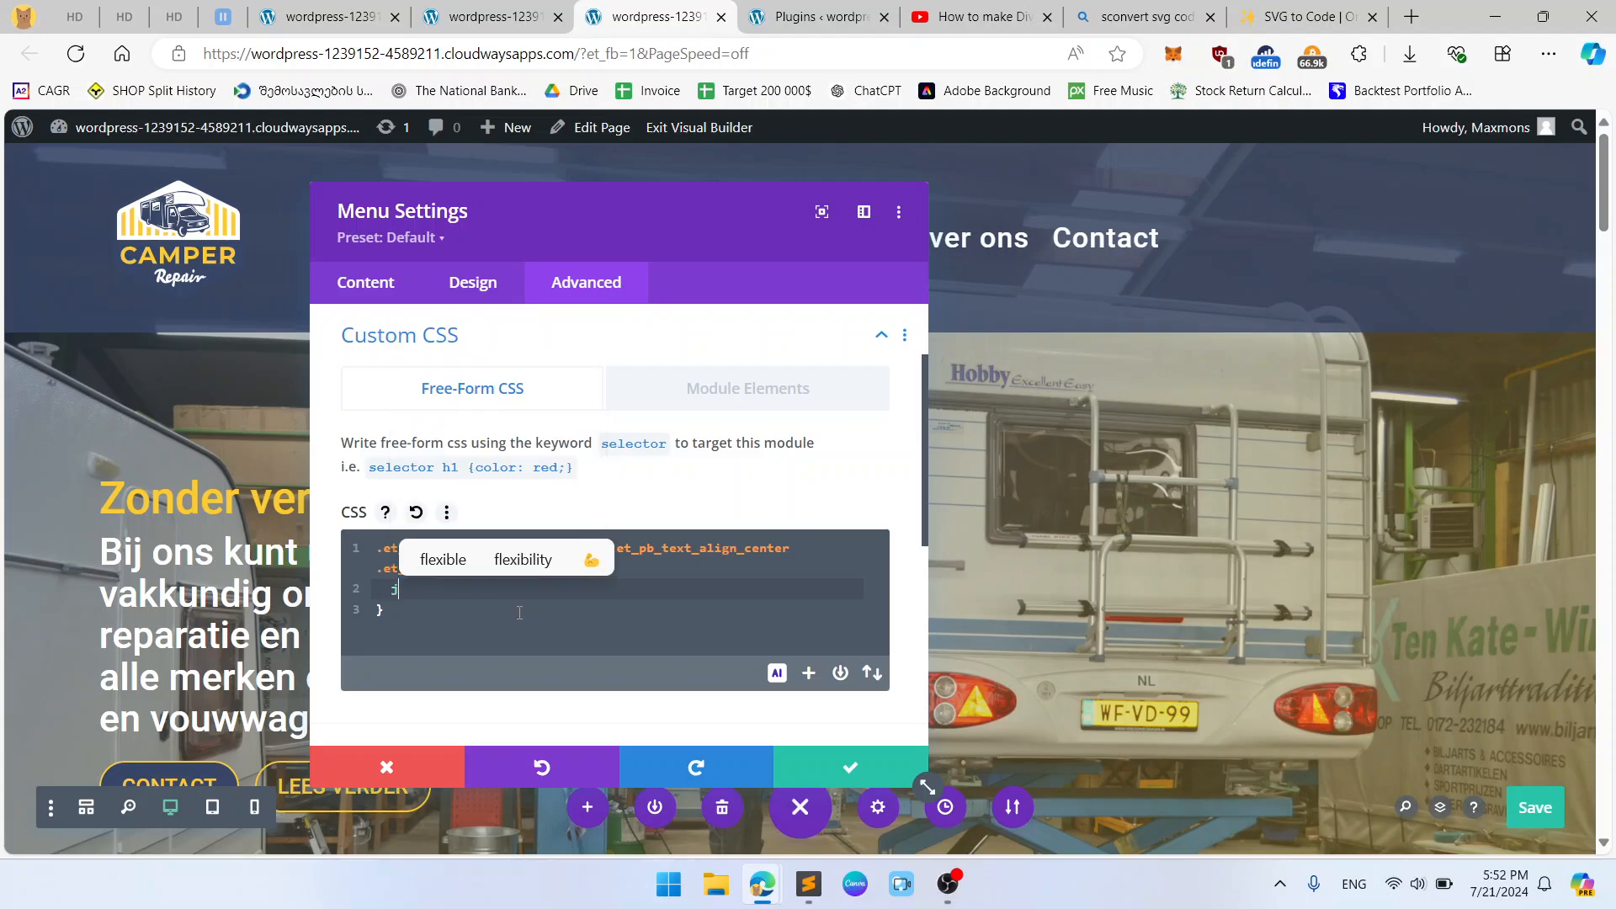
pyautogui.write('just')
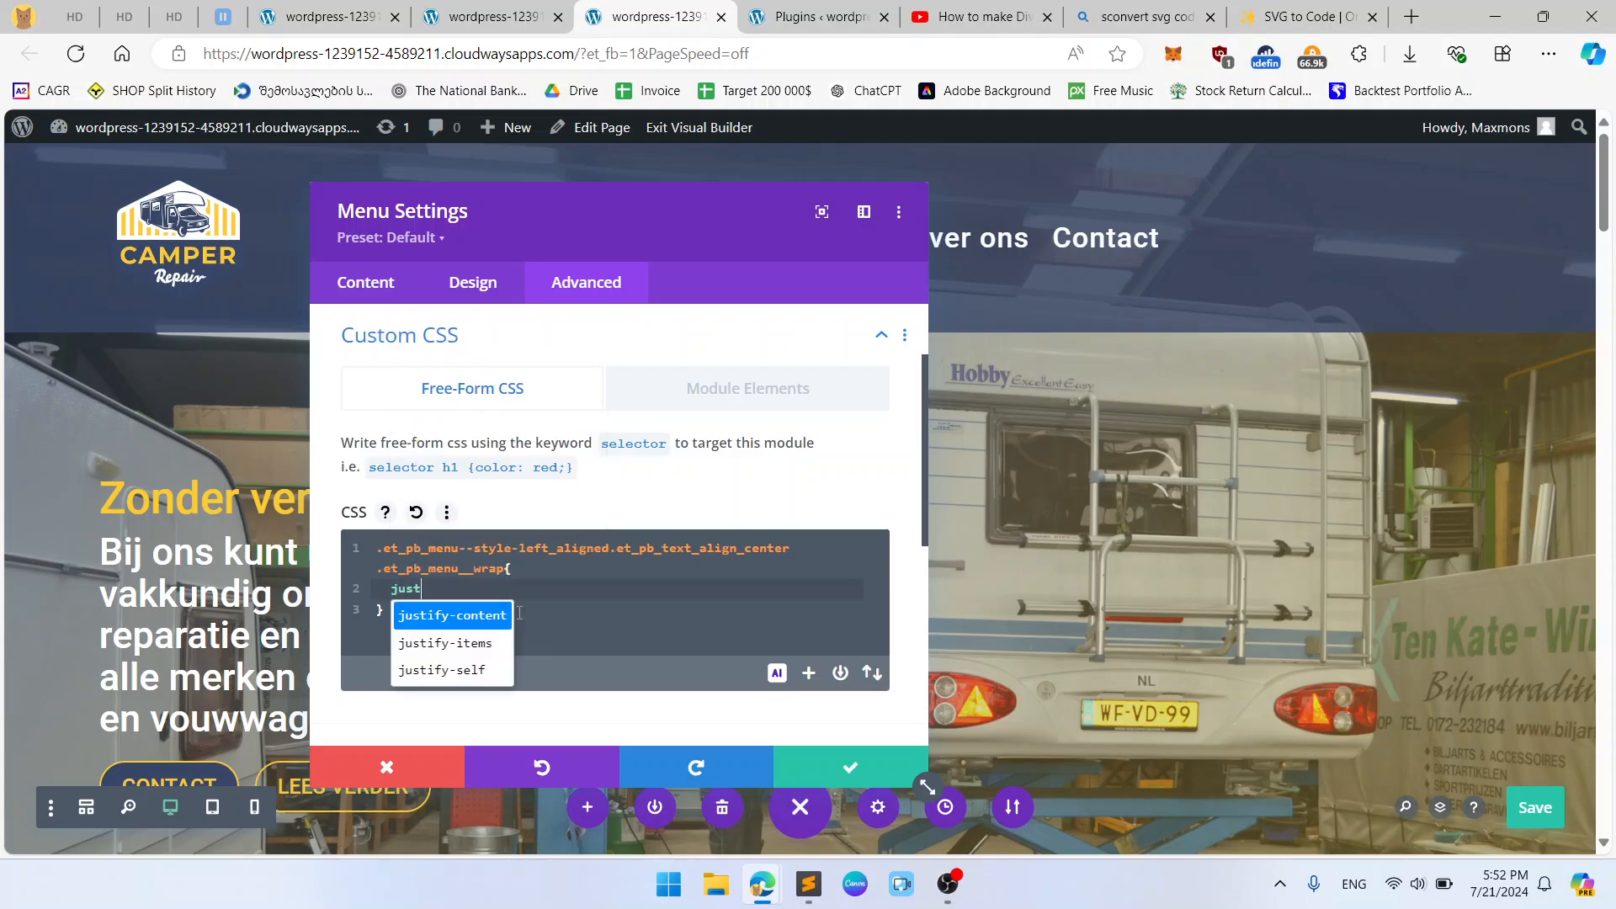
pyautogui.write('ify-content:')
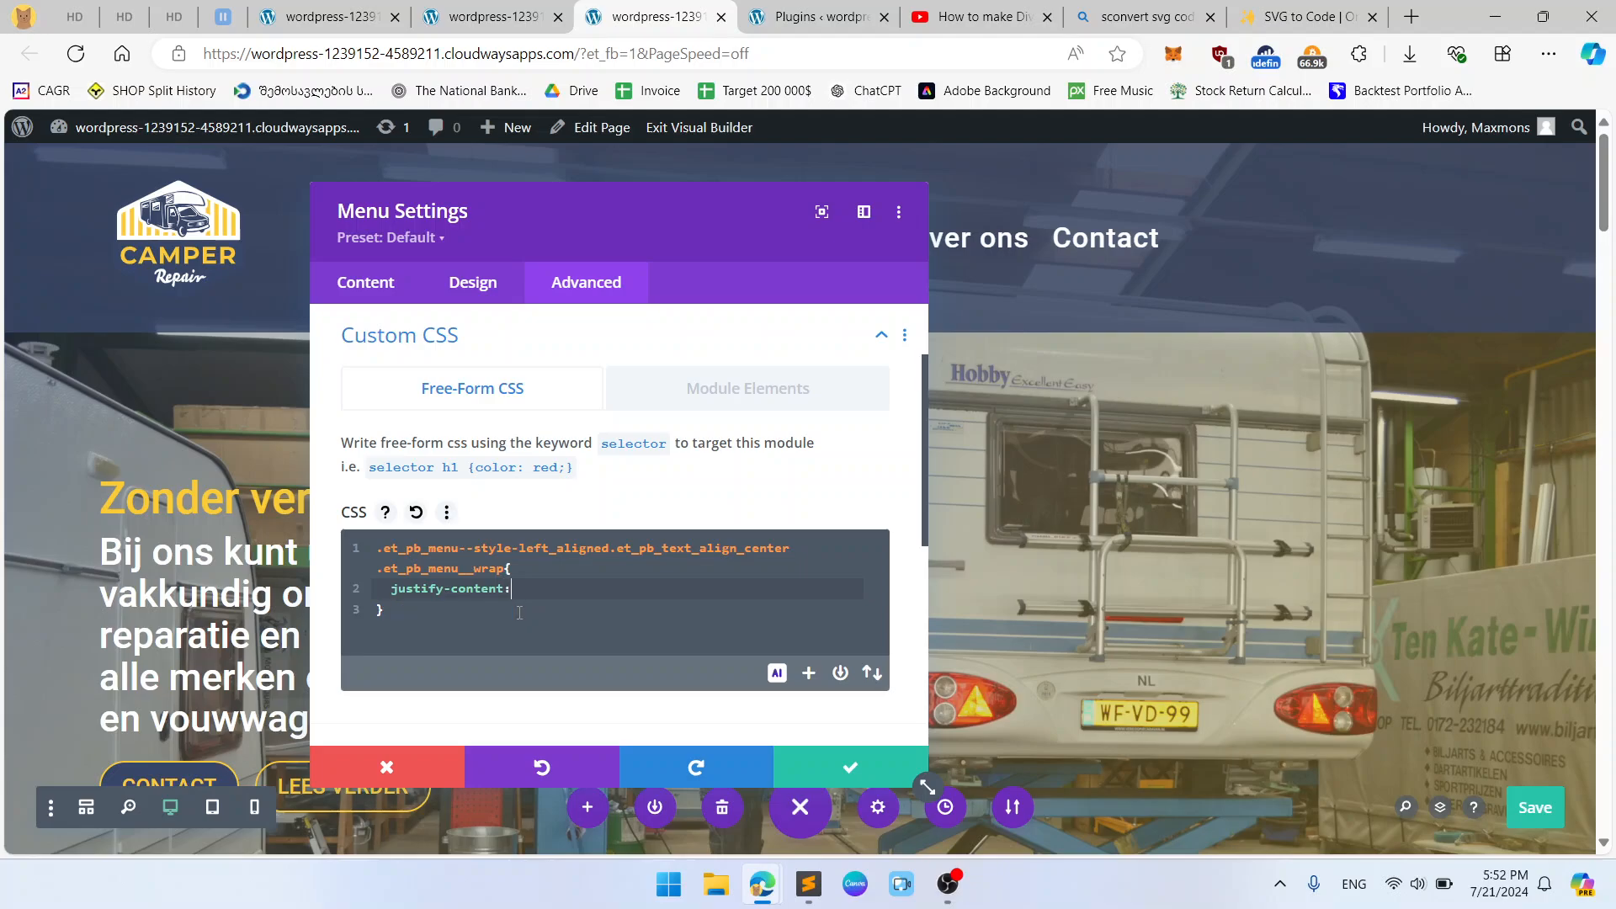
pyautogui.write('flex-end;')
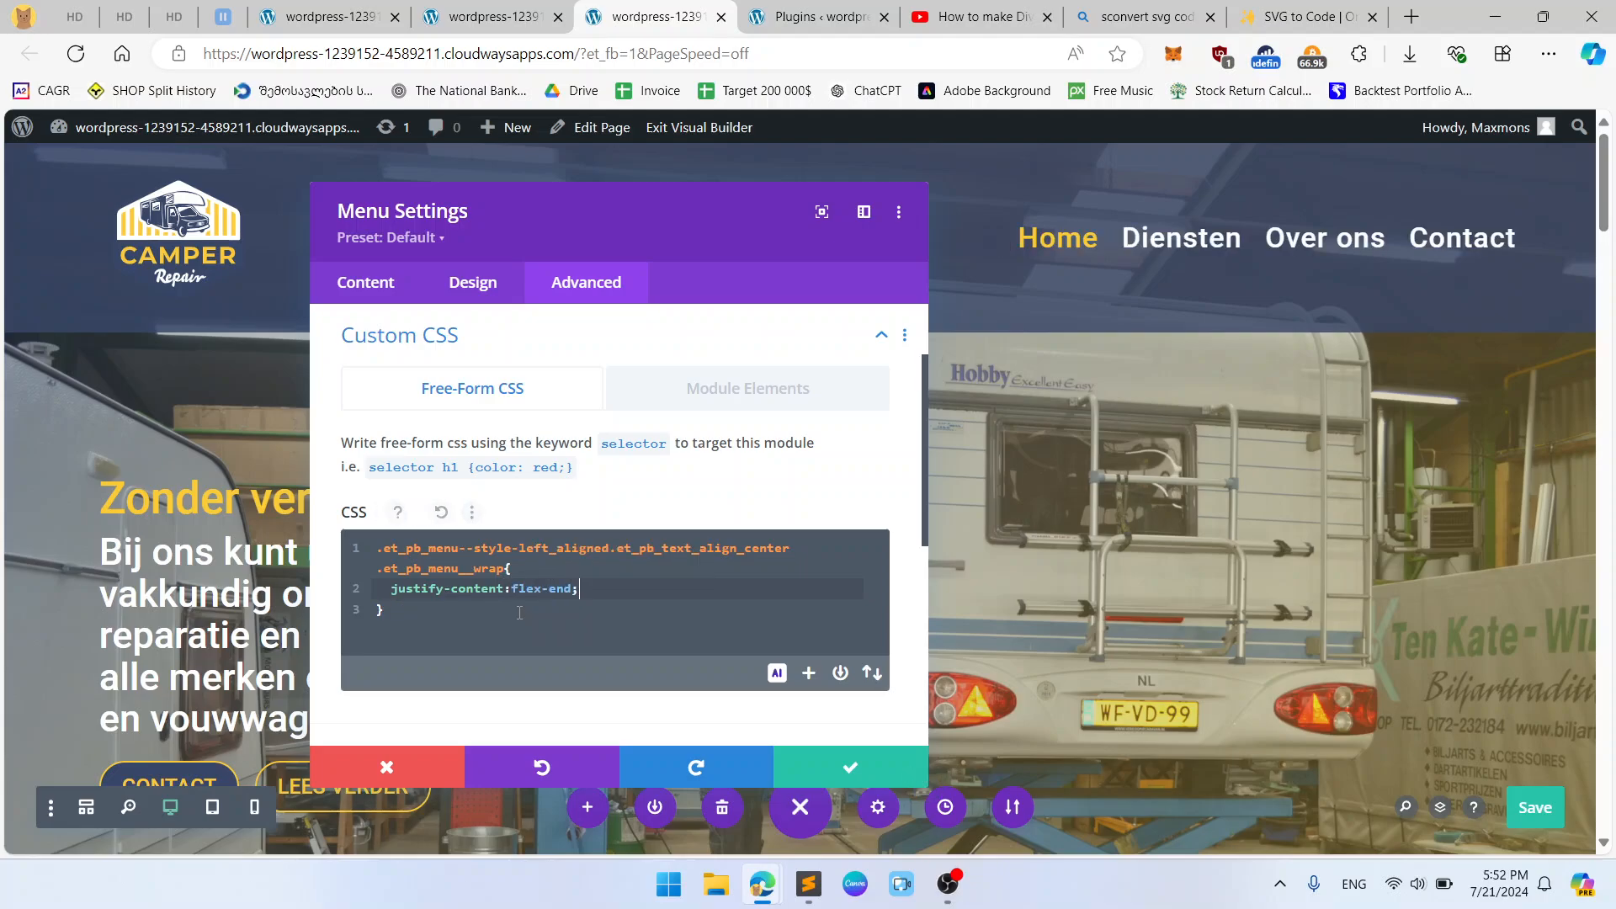
# Delete the justify-content declaration from the module's Main Element CSS and apply the menu settings.
pyautogui.click(716, 389)
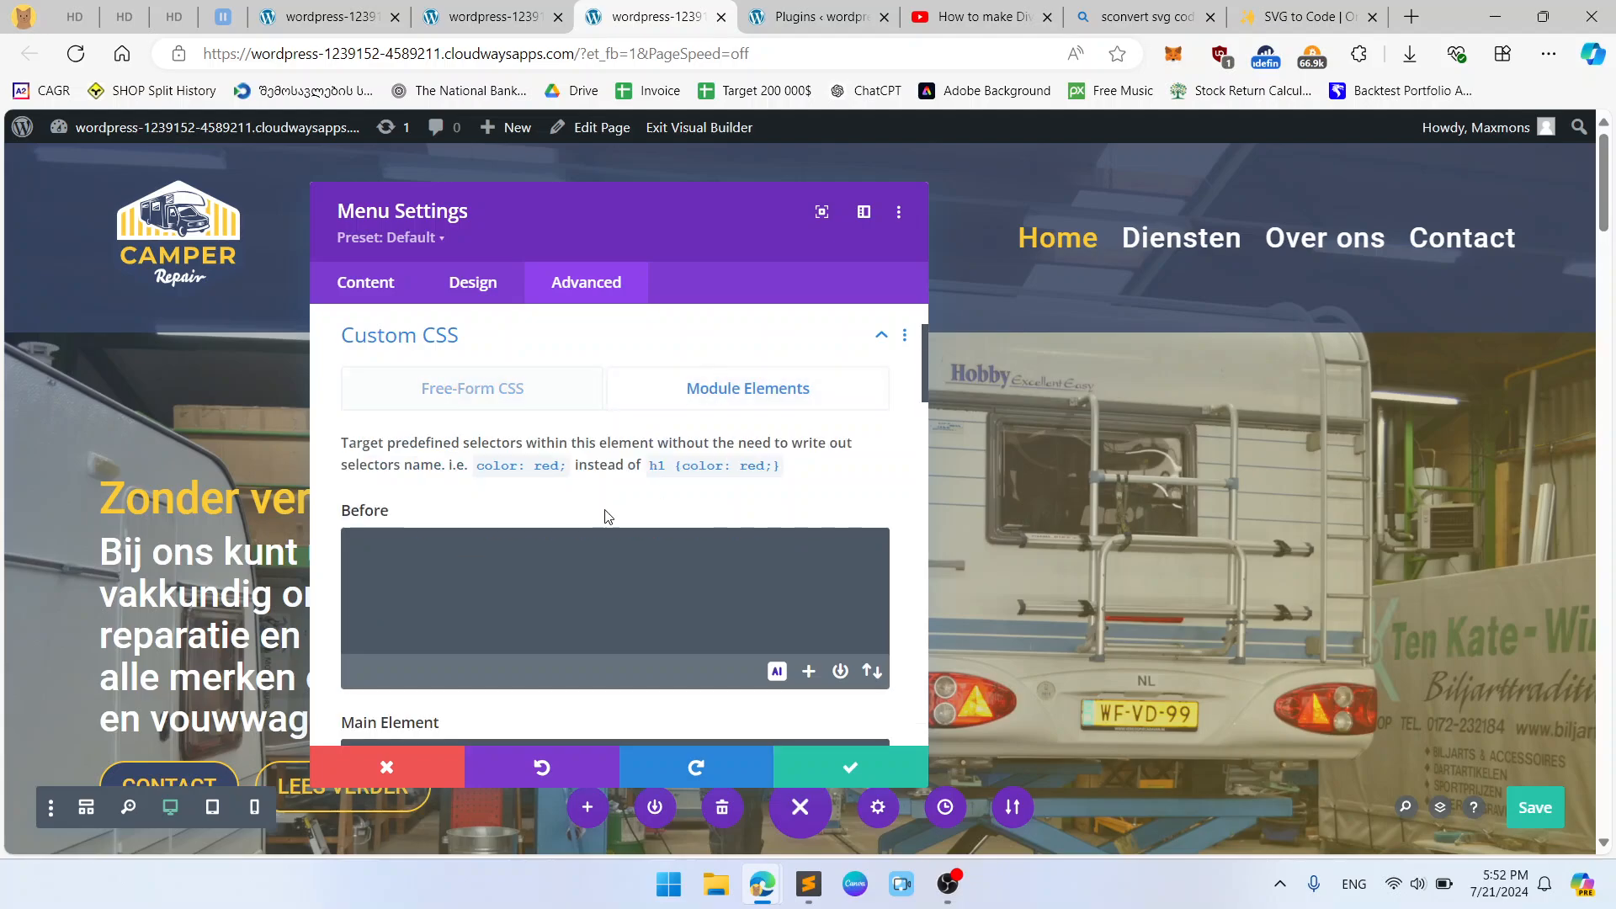
pyautogui.scroll(-2, 603, 516)
pyautogui.click(613, 587)
pyautogui.write('justify-content:flex-end!important;')
pyautogui.scroll(-2, 612, 588)
pyautogui.hotkey('ctrl', 'a')
pyautogui.press('BackSpace')
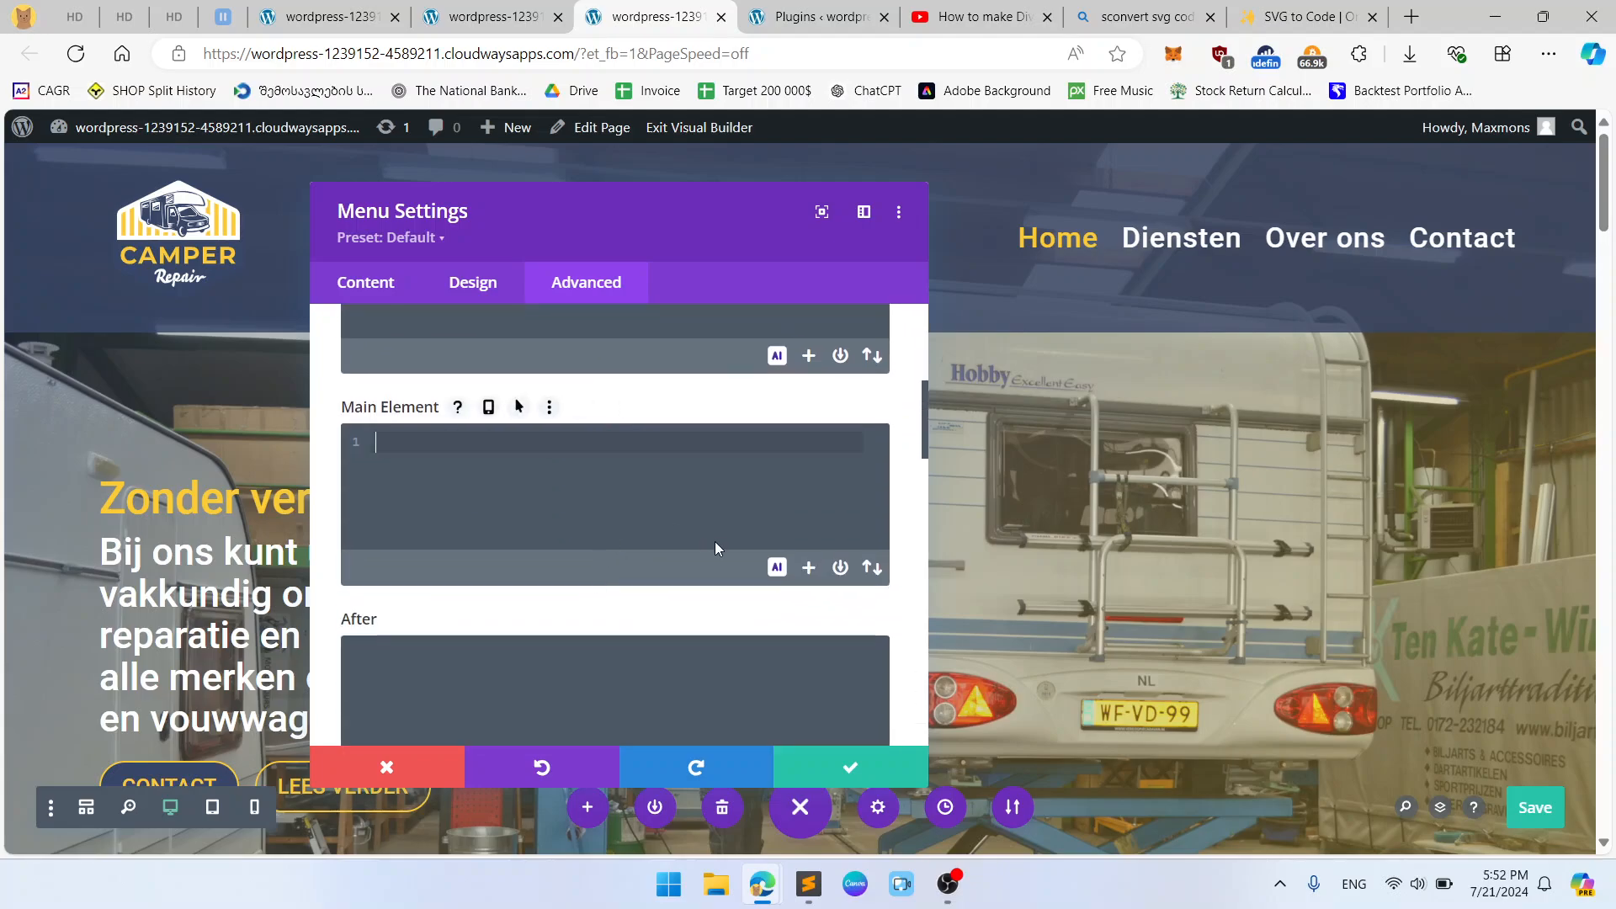
pyautogui.click(850, 770)
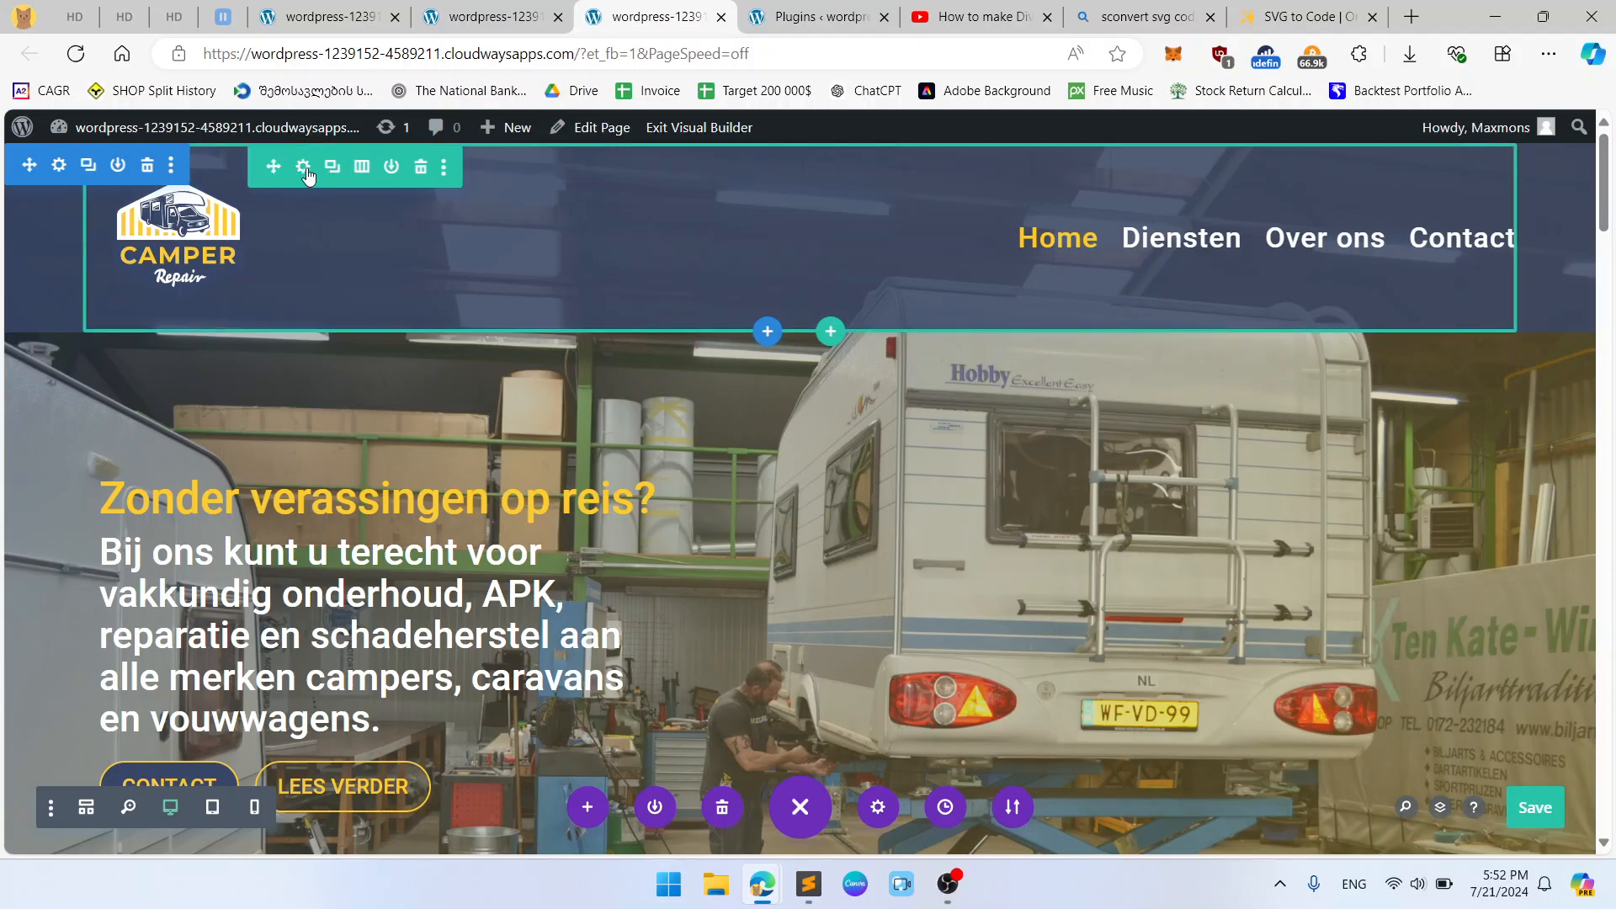
# Compare the header on the live page with the builder preview.
pyautogui.click(538, 5)
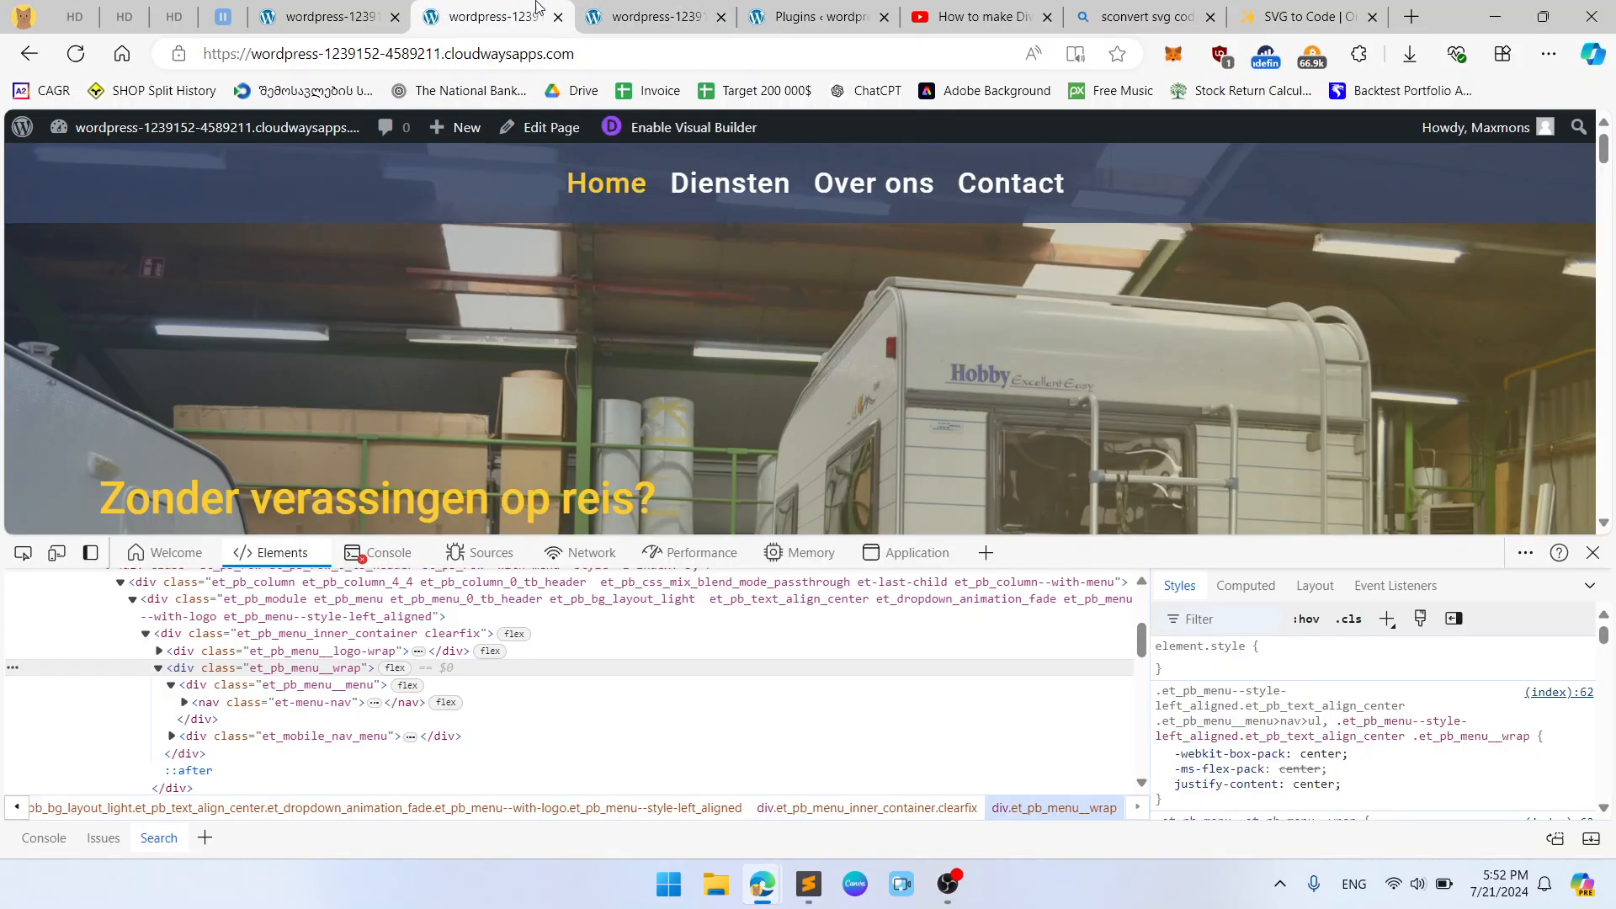
pyautogui.click(608, 5)
pyautogui.click(538, 6)
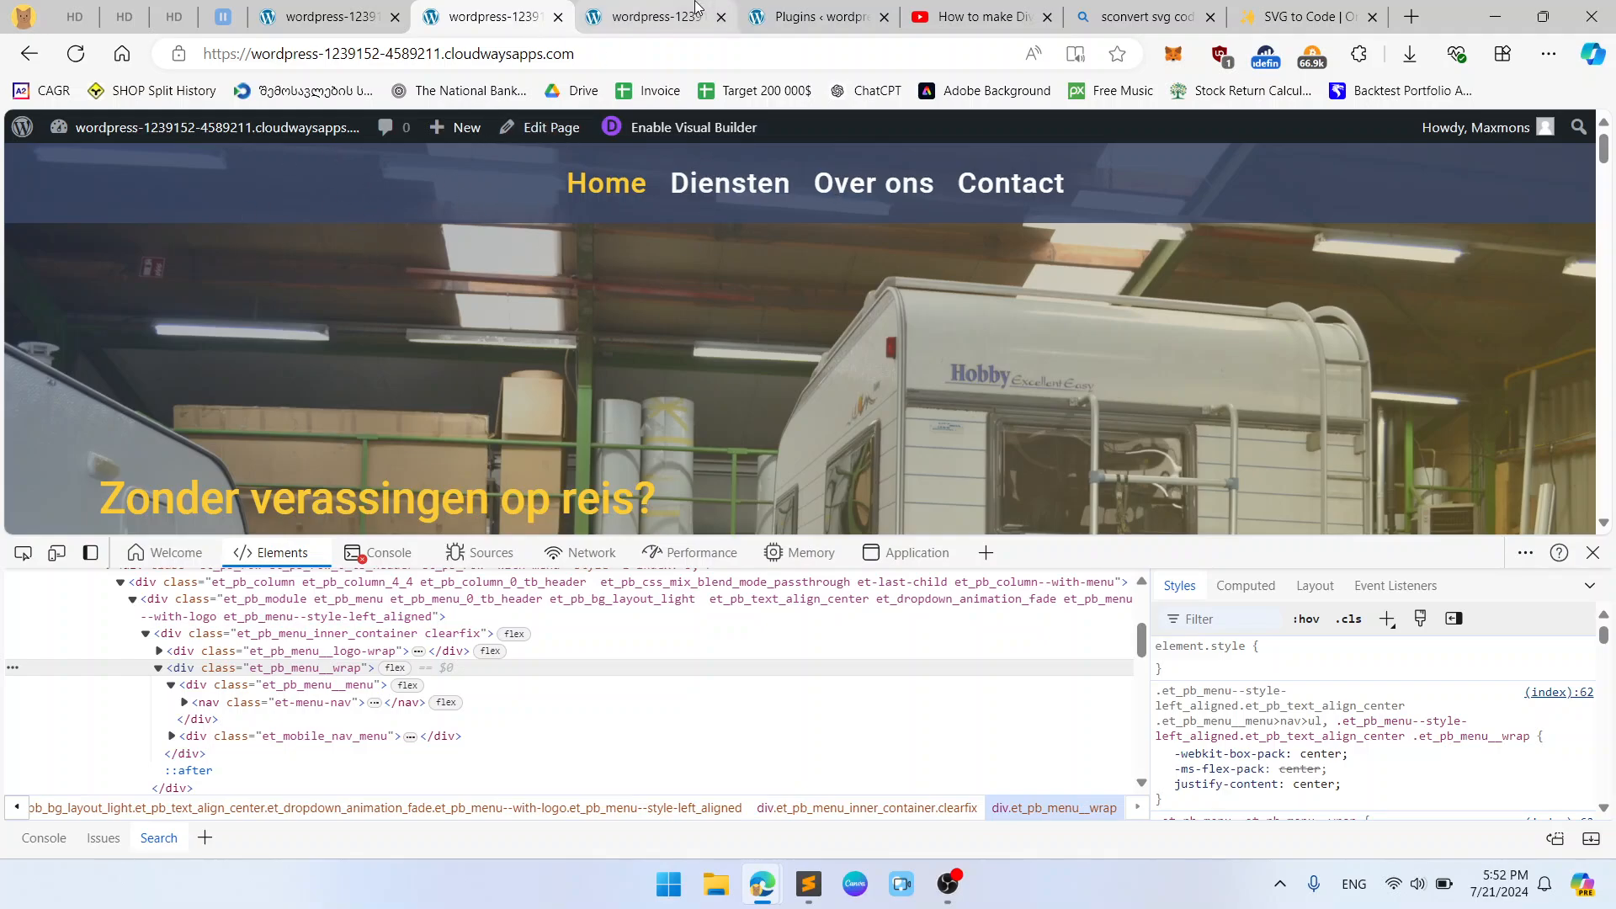
pyautogui.click(695, 6)
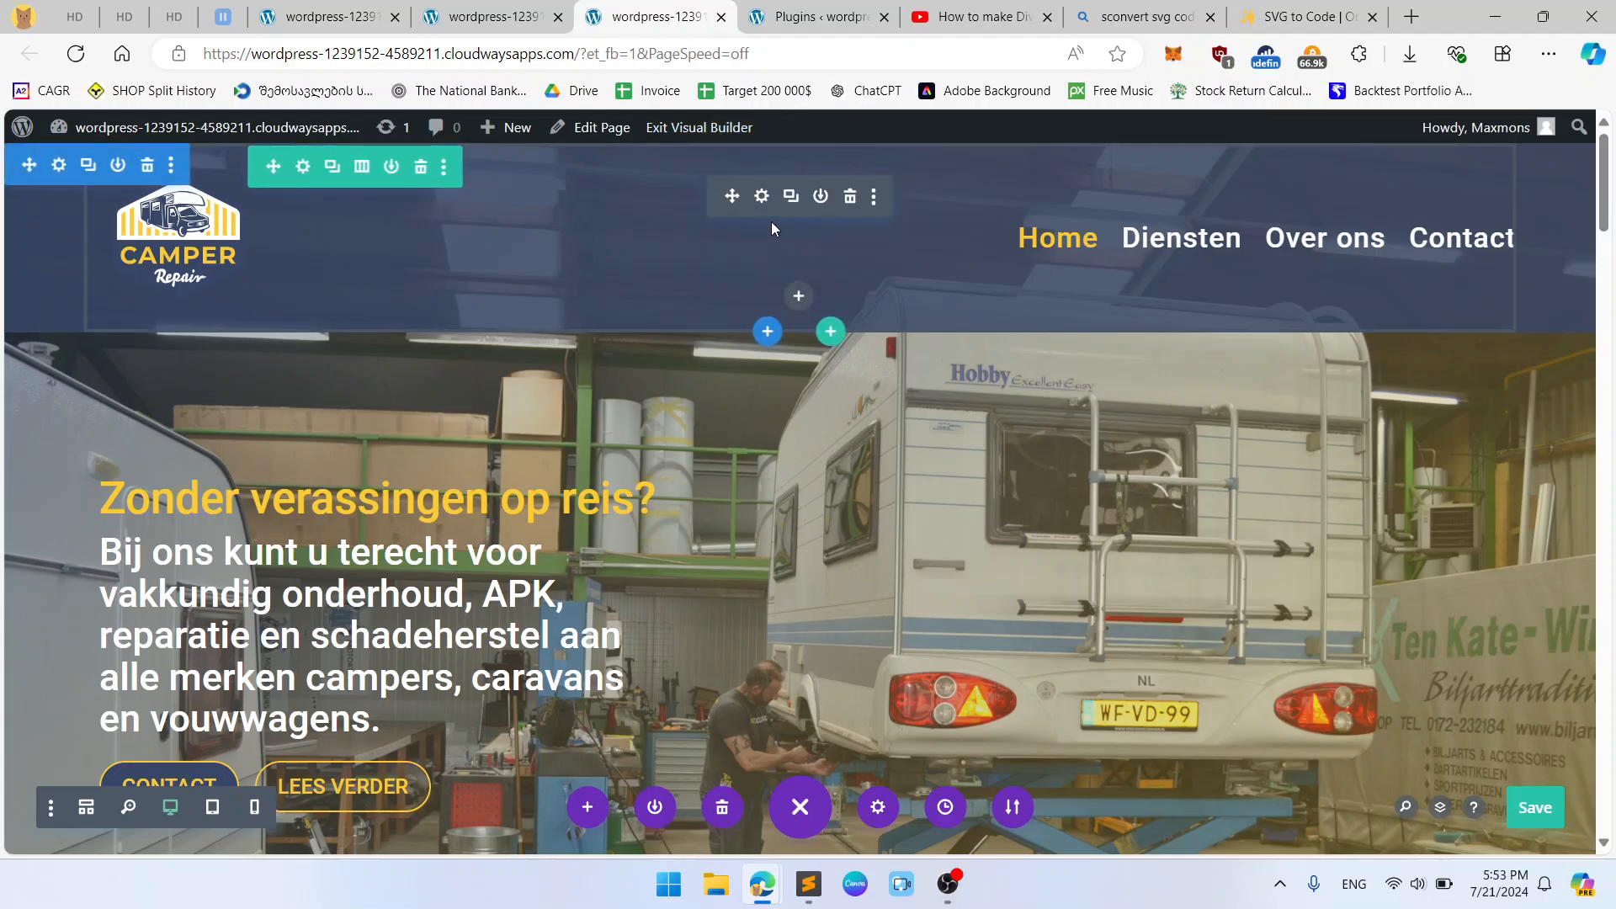
# Look over the menu module's content settings beside the header logo, close them without changes, and recheck the live page.
pyautogui.click(761, 199)
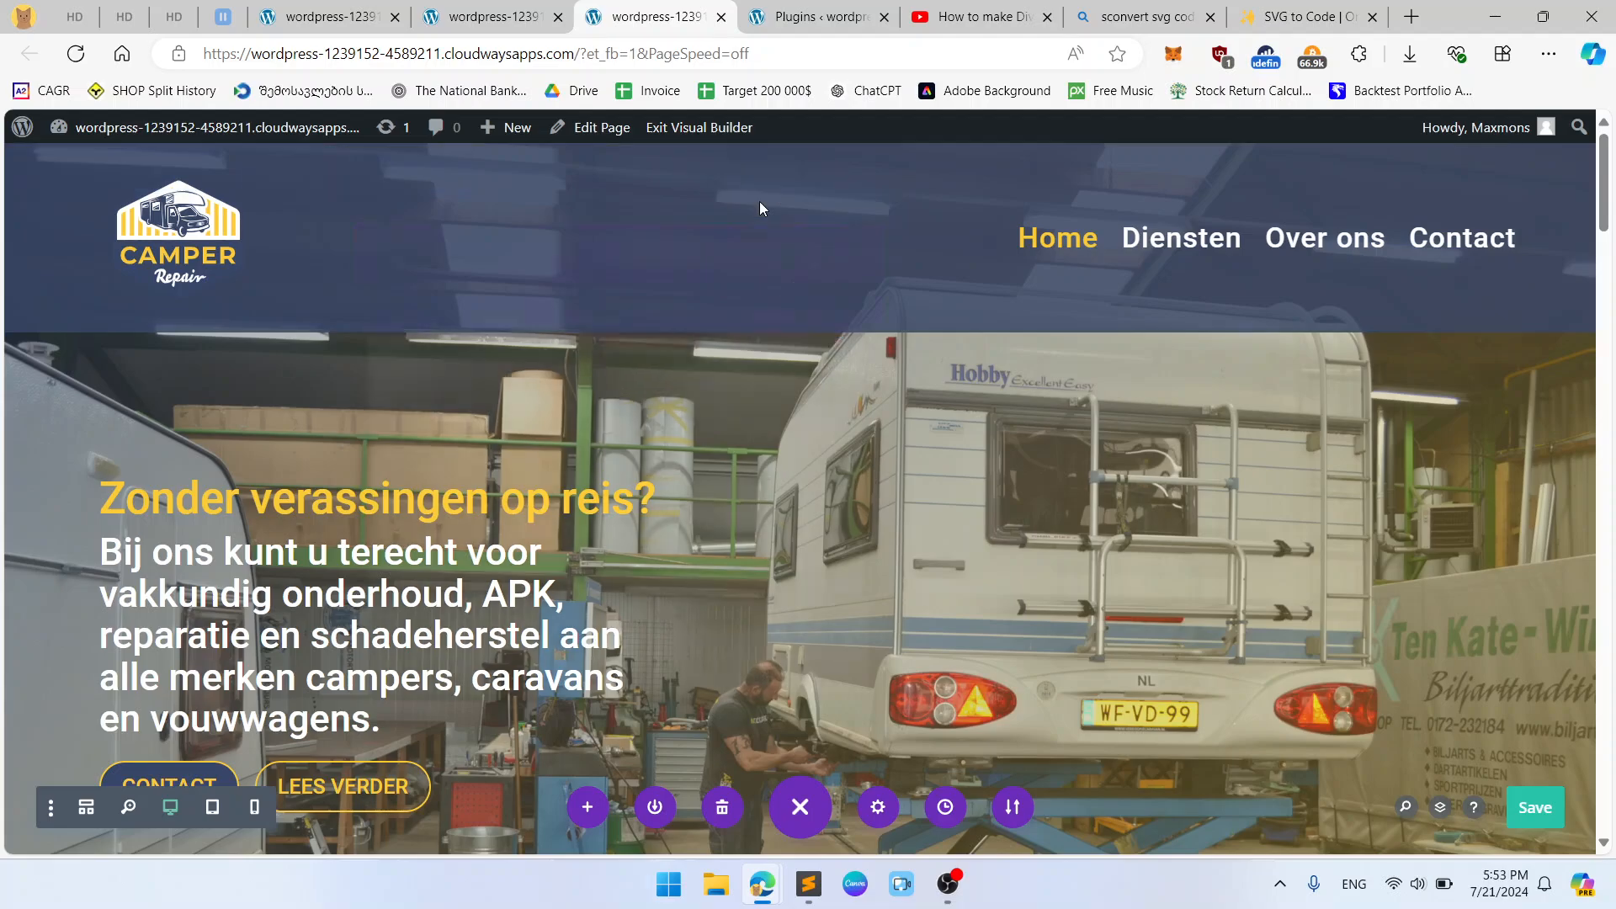
pyautogui.moveTo(618, 230); pyautogui.dragTo(1126, 230)
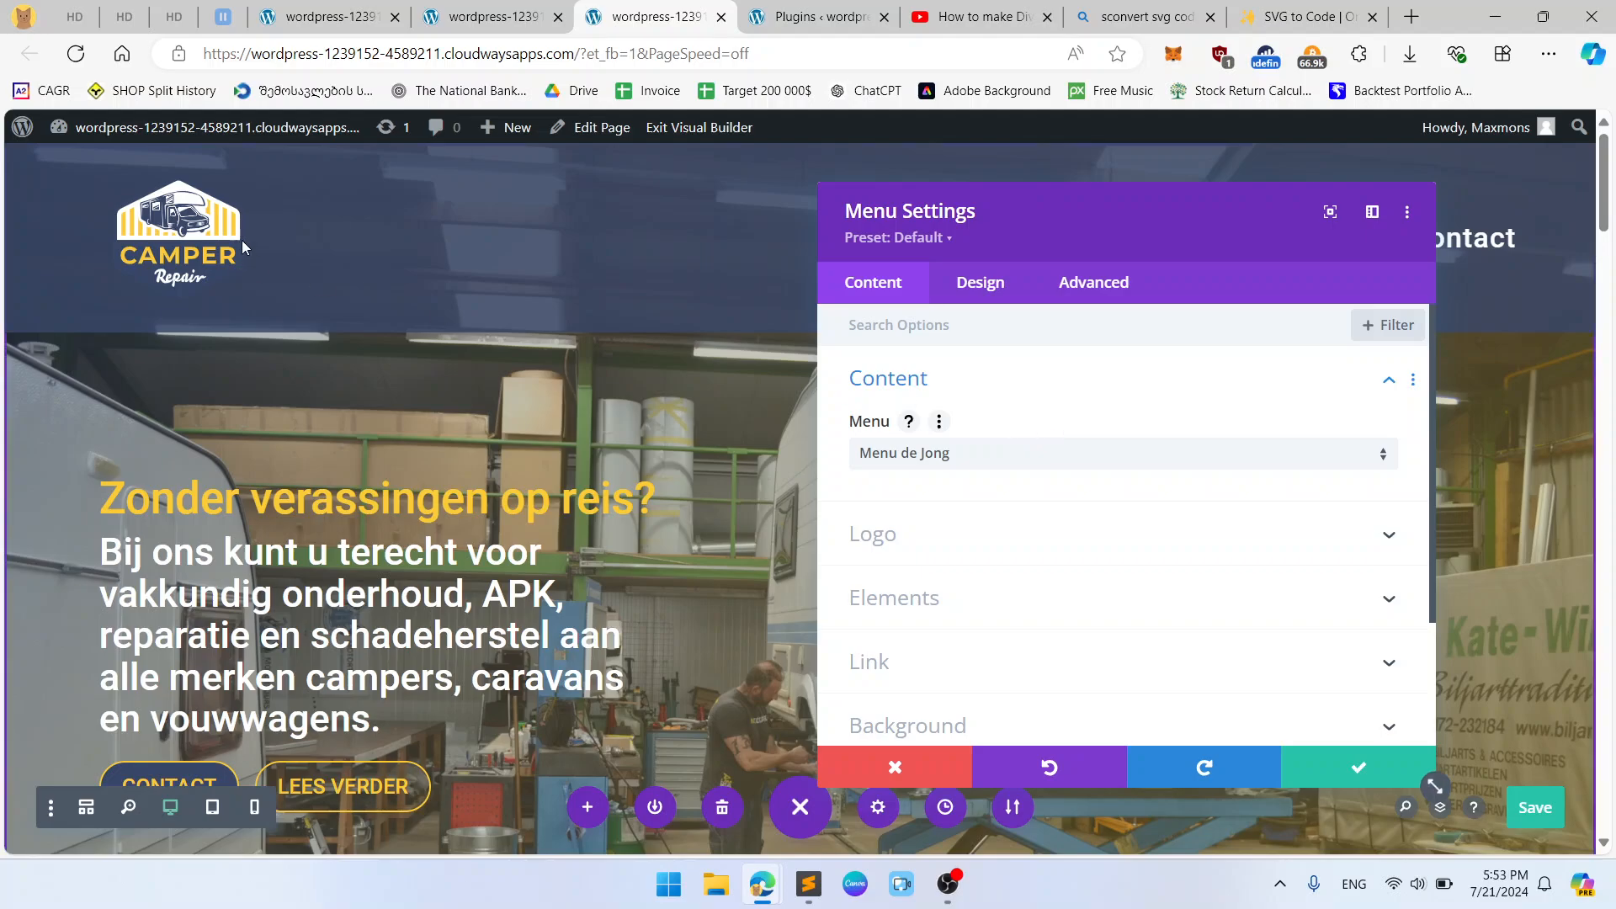
pyautogui.click(884, 756)
pyautogui.click(495, 16)
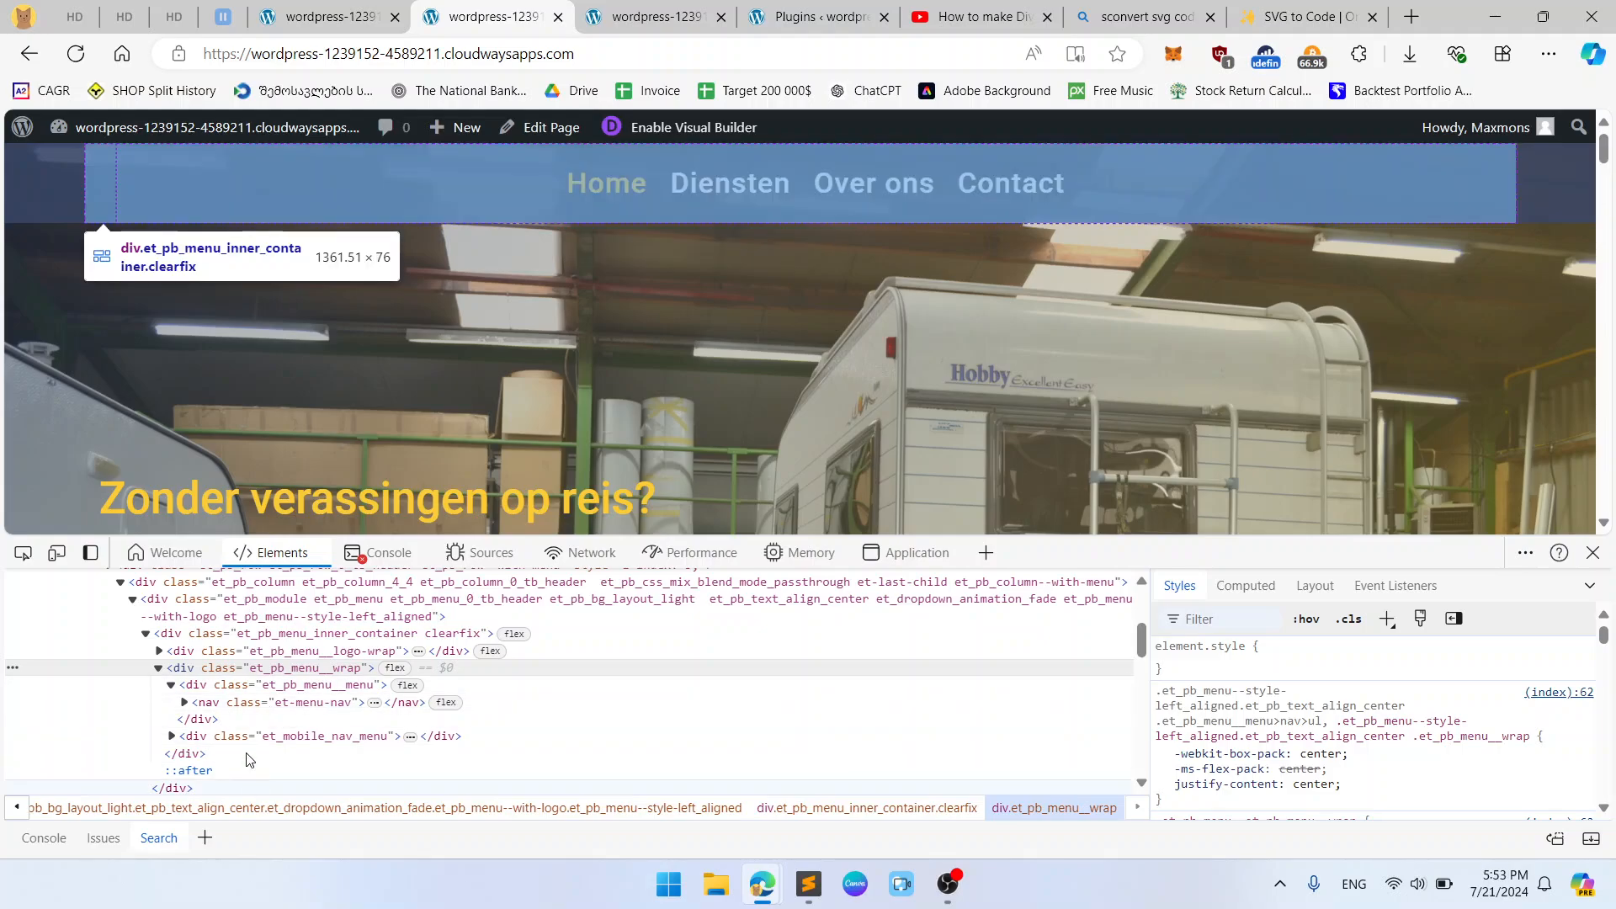
pyautogui.click(712, 5)
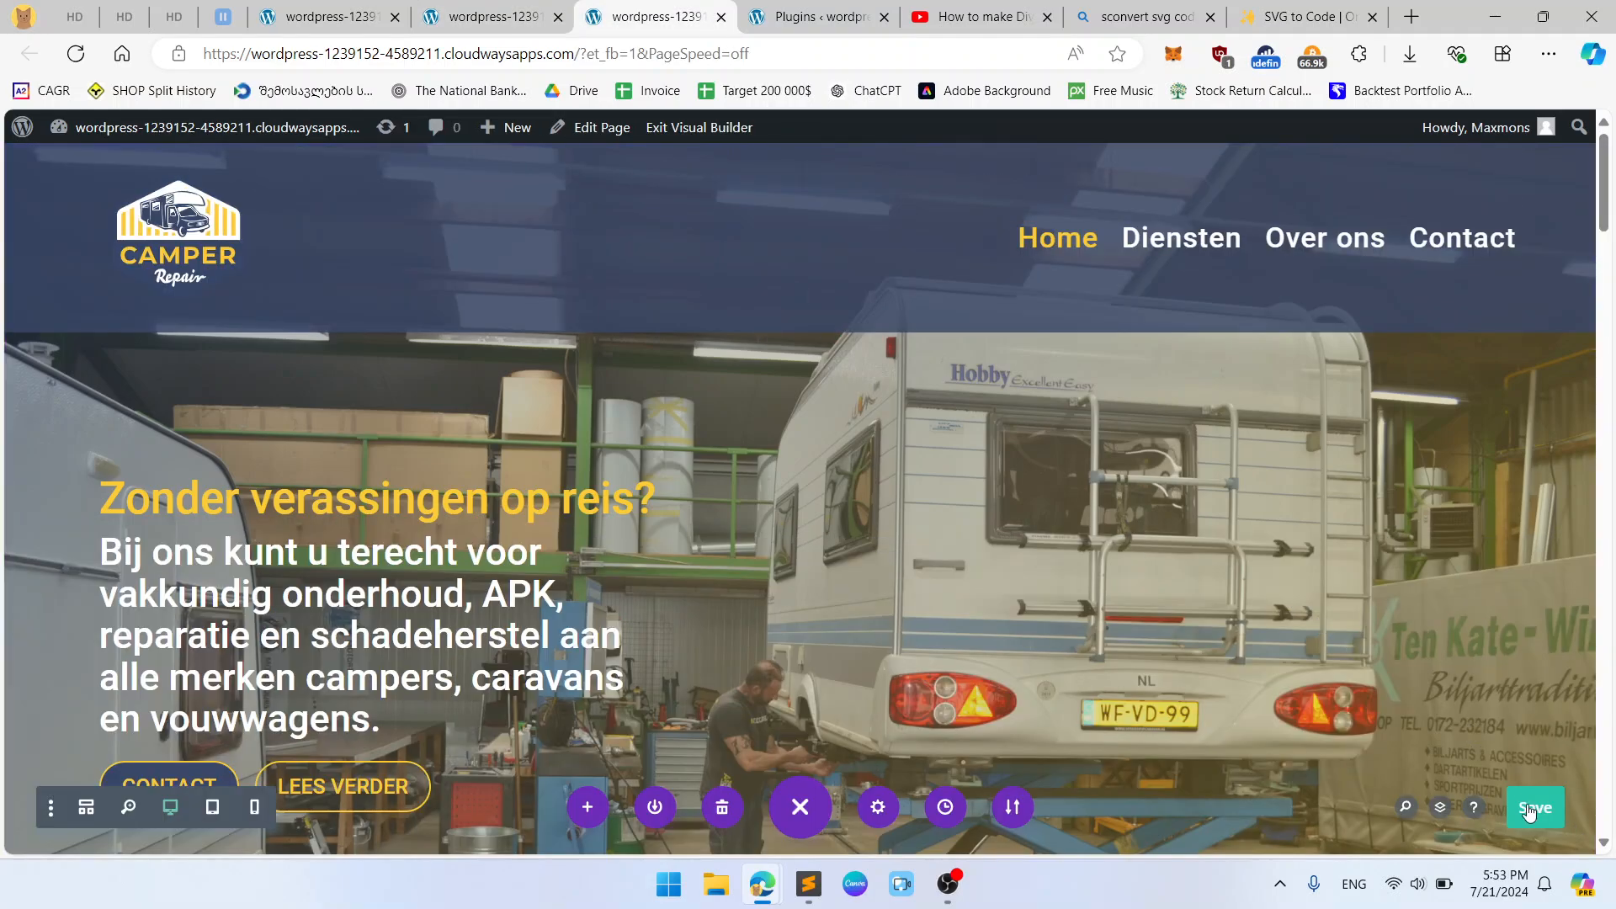
# Reload the live home page and select the logo's img element inside the et_pb_menu__logo container in the inspector.
pyautogui.click(495, 17)
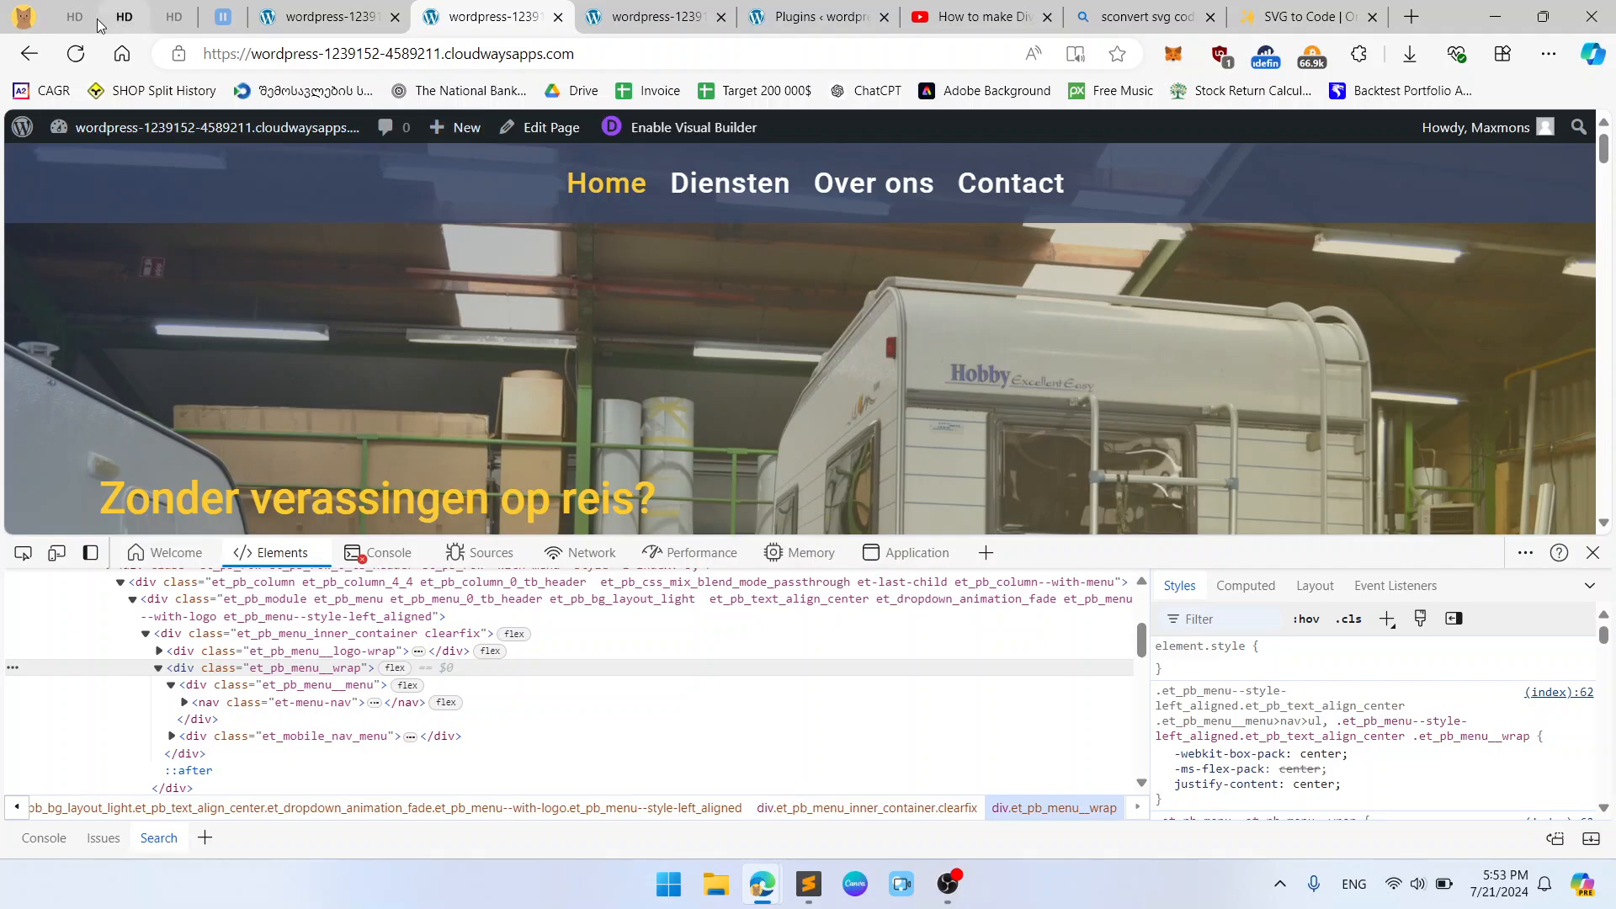
pyautogui.click(78, 57)
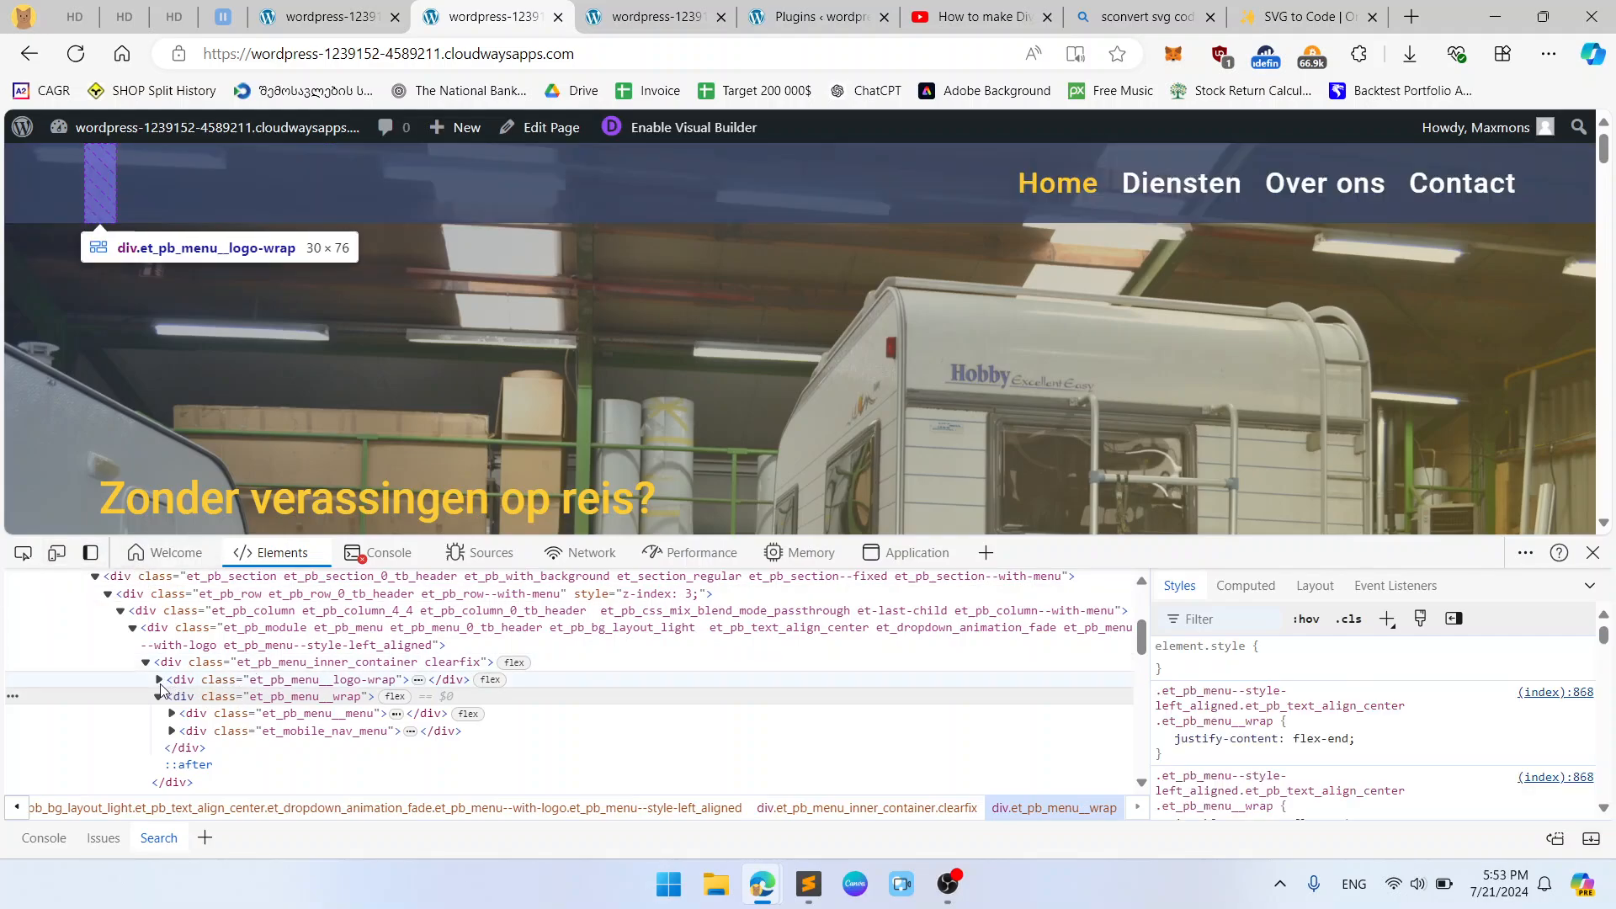
pyautogui.click(158, 679)
pyautogui.click(179, 697)
pyautogui.click(171, 697)
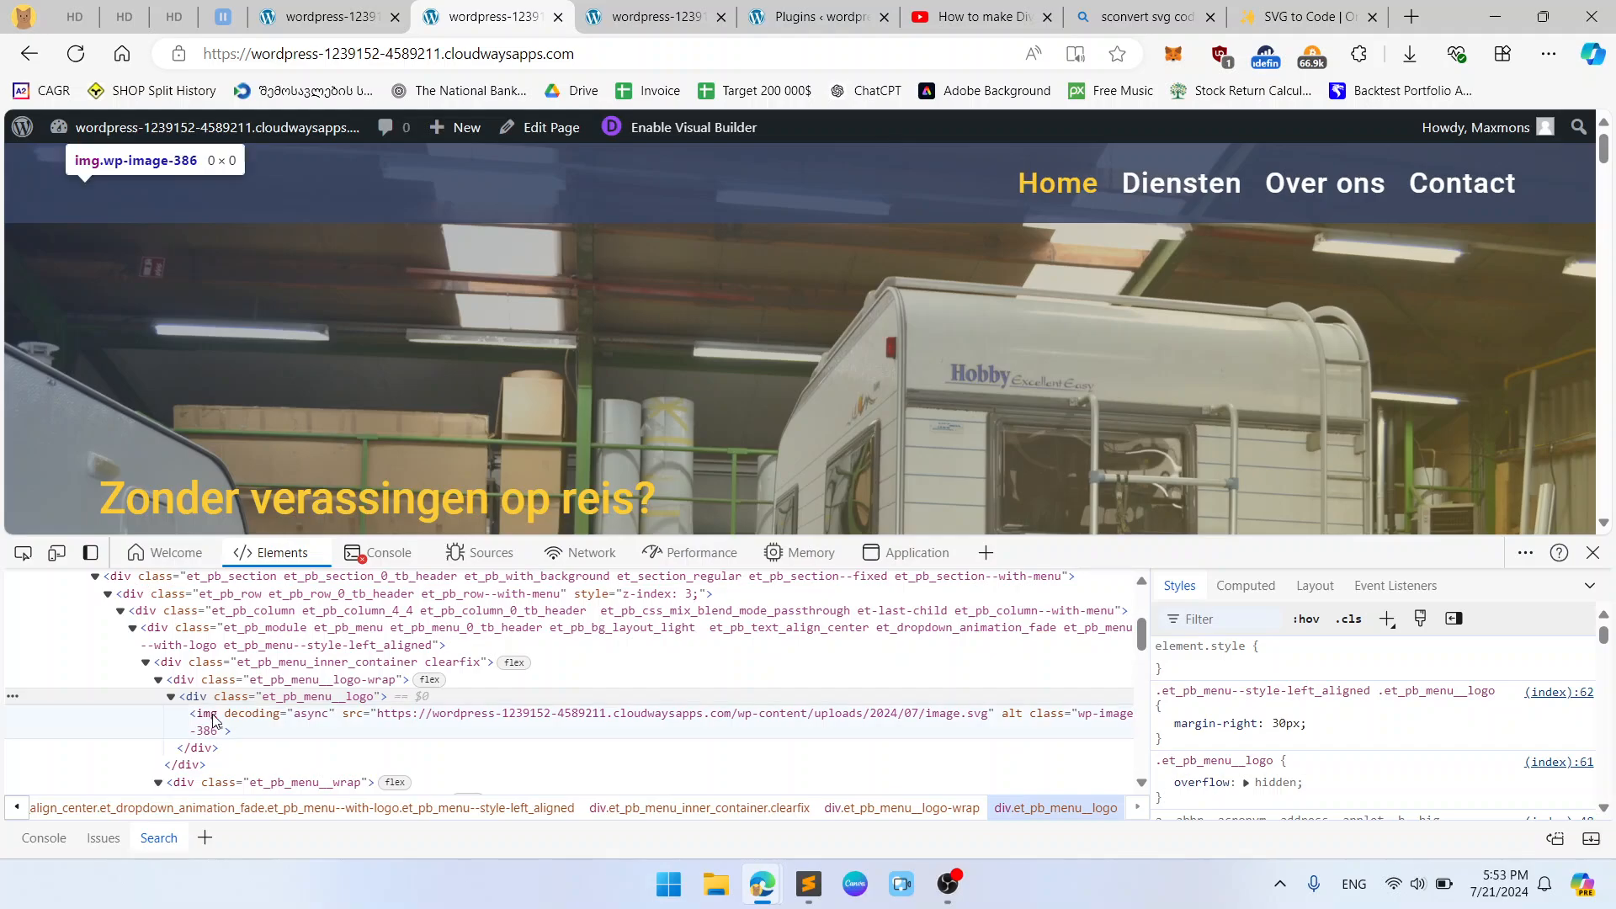
pyautogui.click(213, 720)
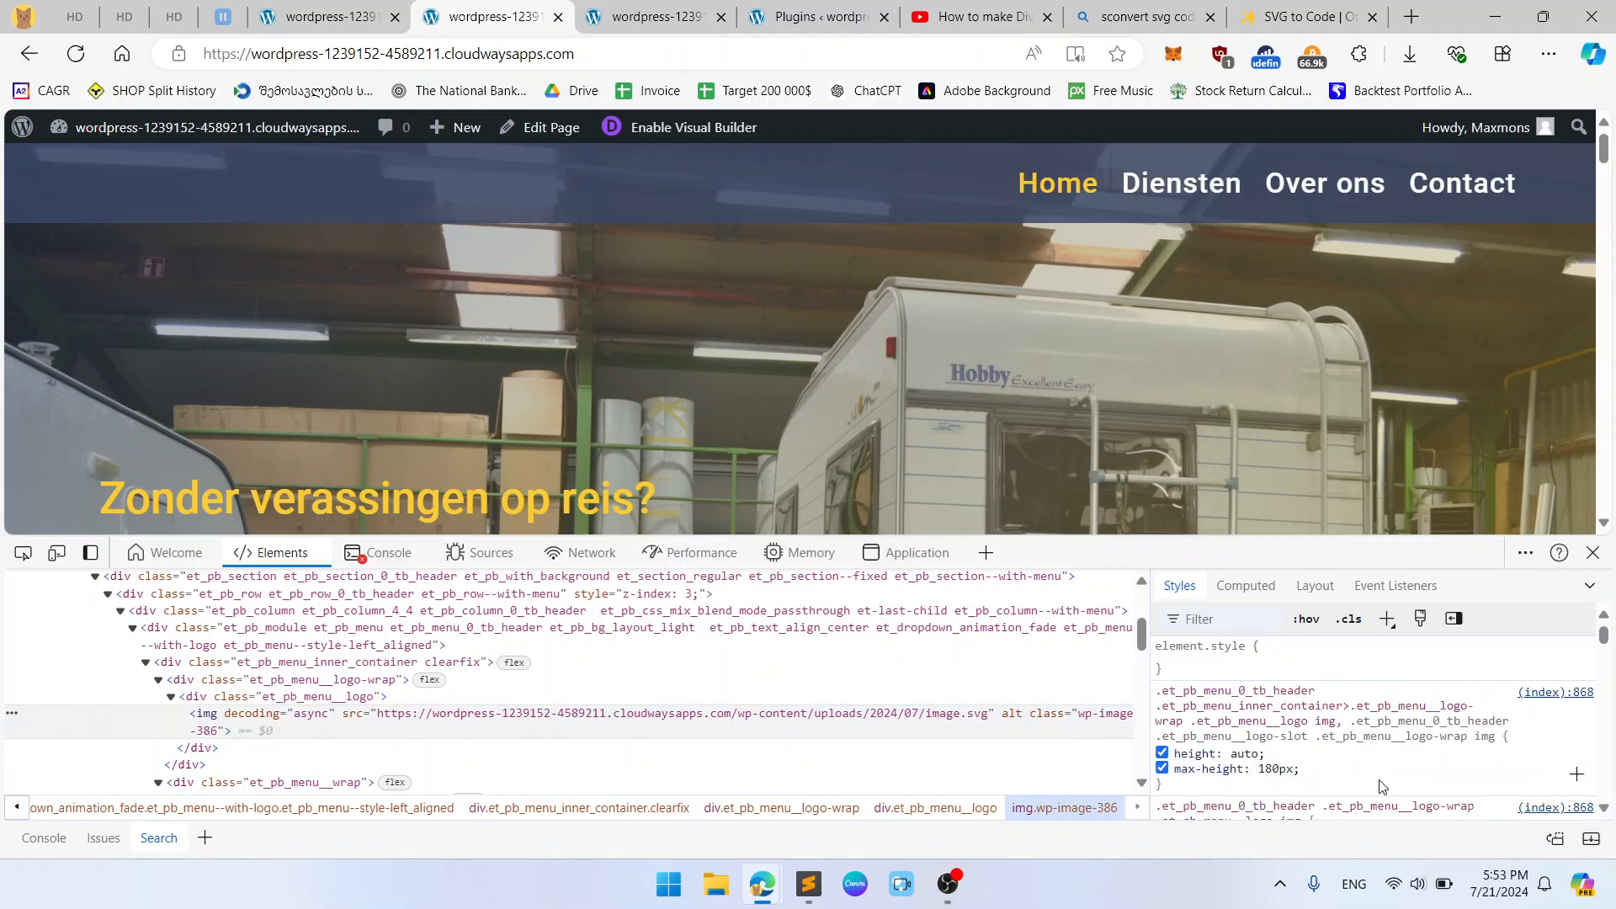
# Try width: 100% on the logo image's height and max-height rule in the live page's inspected styles.
pyautogui.click(1355, 794)
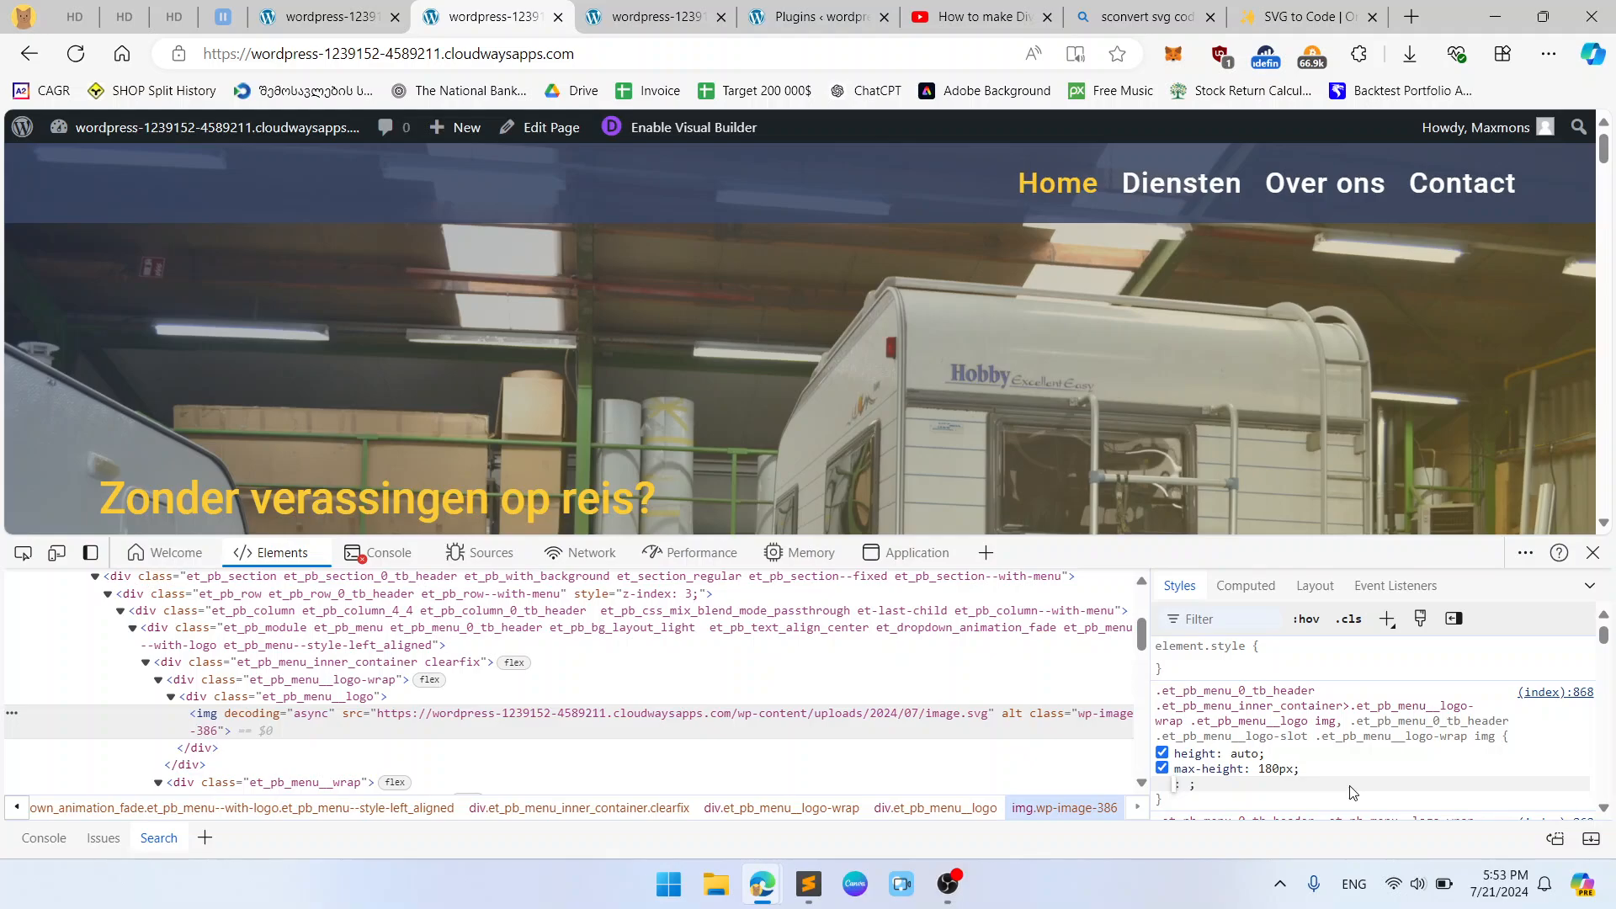
pyautogui.write('width')
pyautogui.press('Tab')
pyautogui.write('100%')
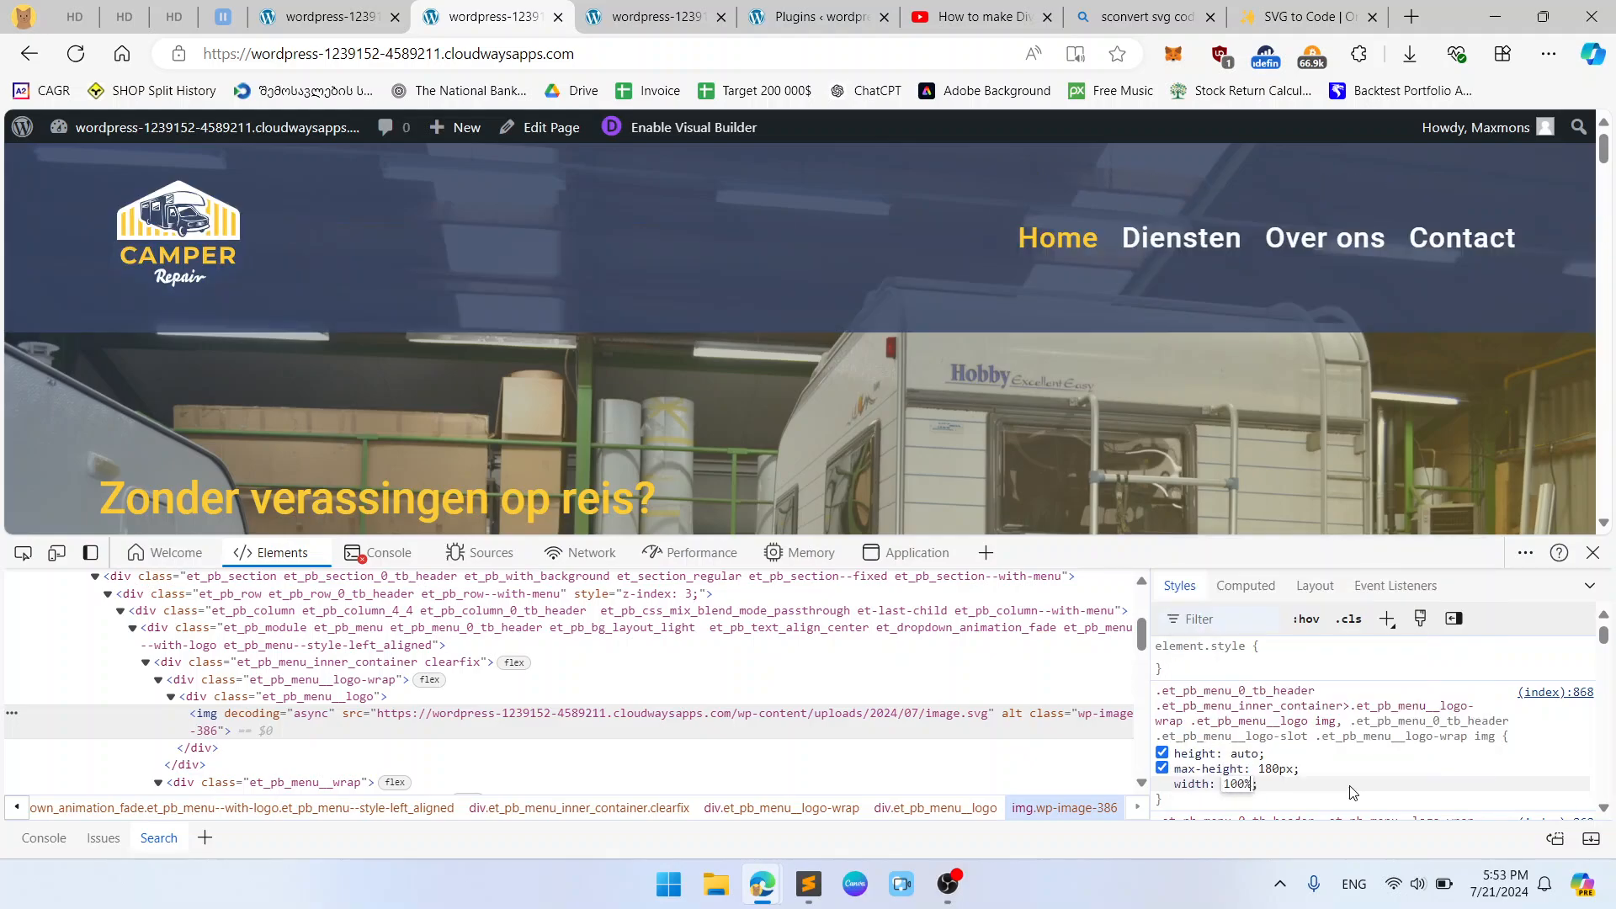
pyautogui.press('Return')
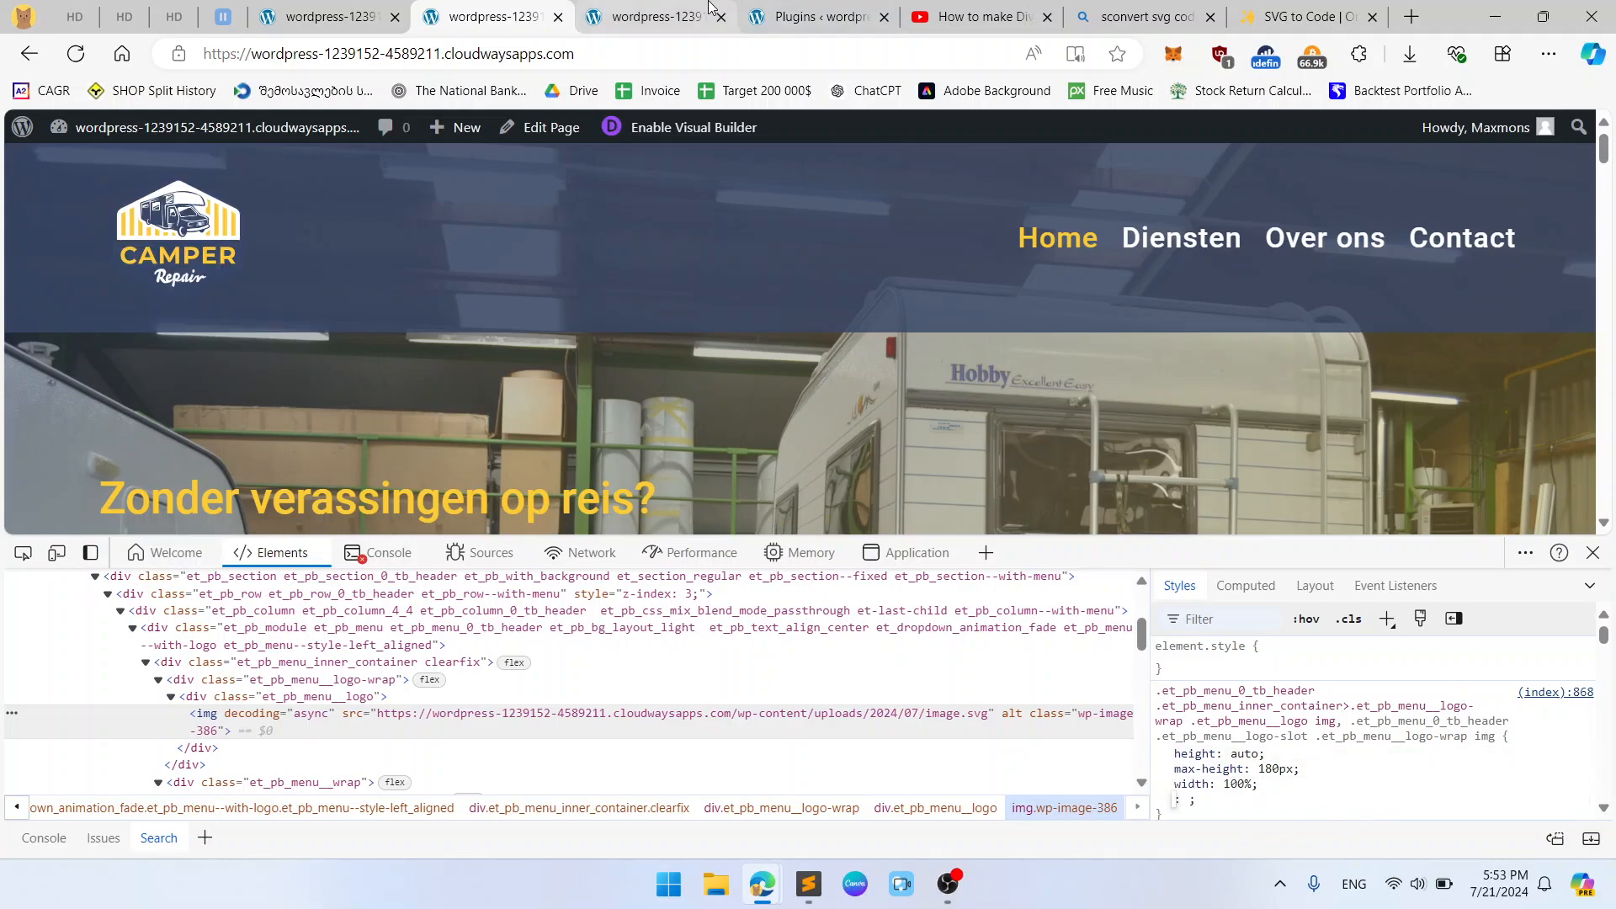
# Add width:100%; to the Menu Logo element's custom CSS in the header menu module's settings in the visual builder.
pyautogui.click(710, 9)
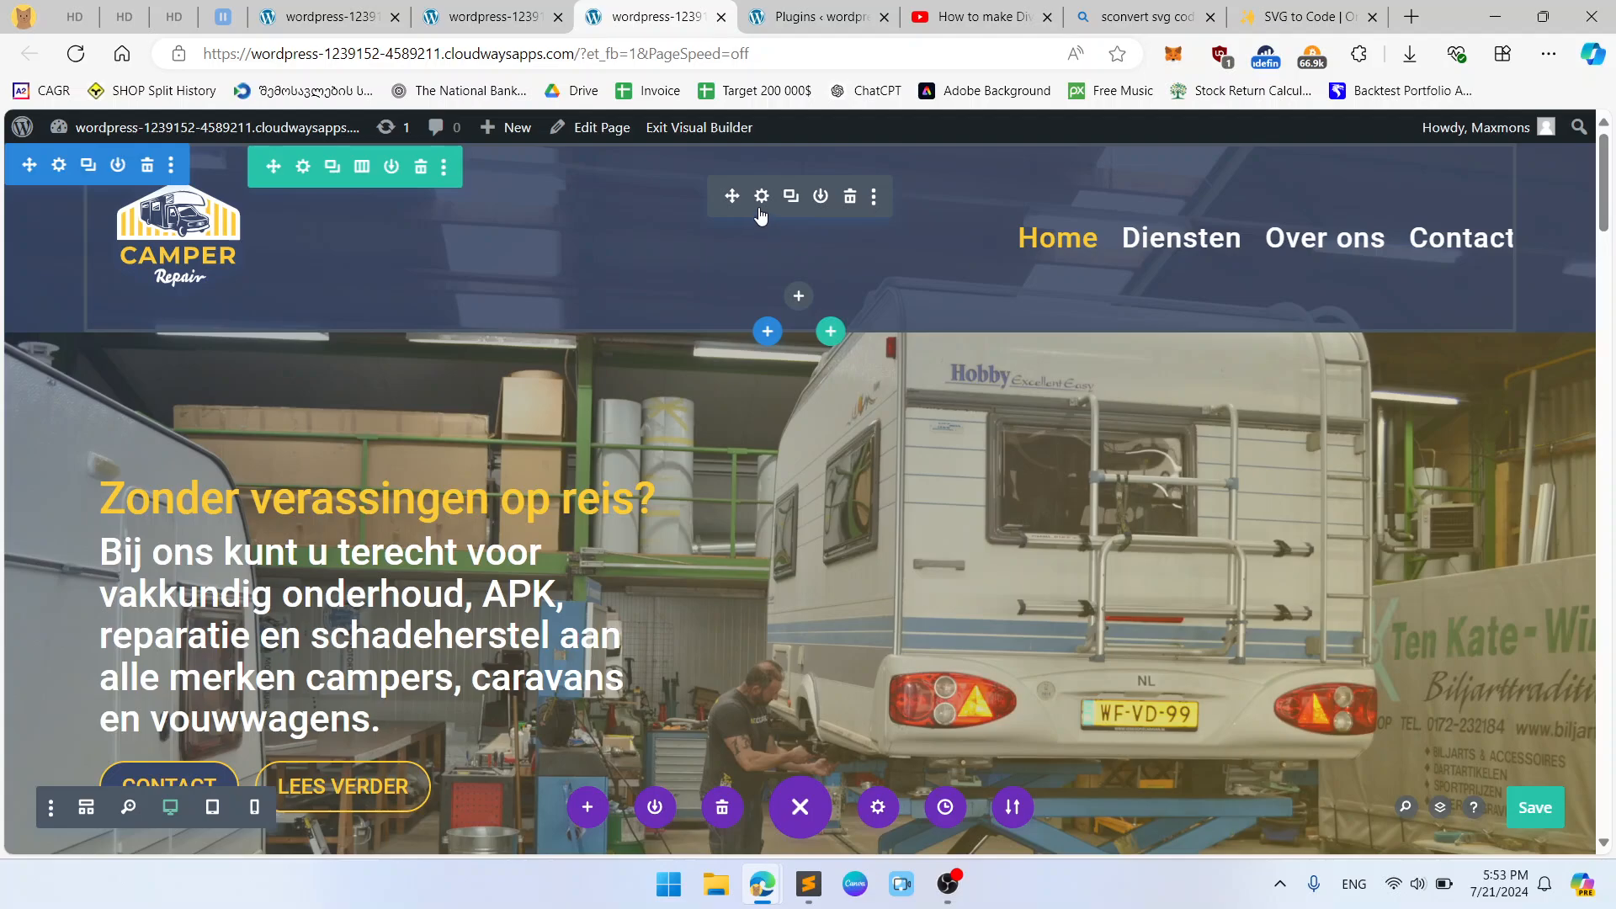
pyautogui.click(761, 199)
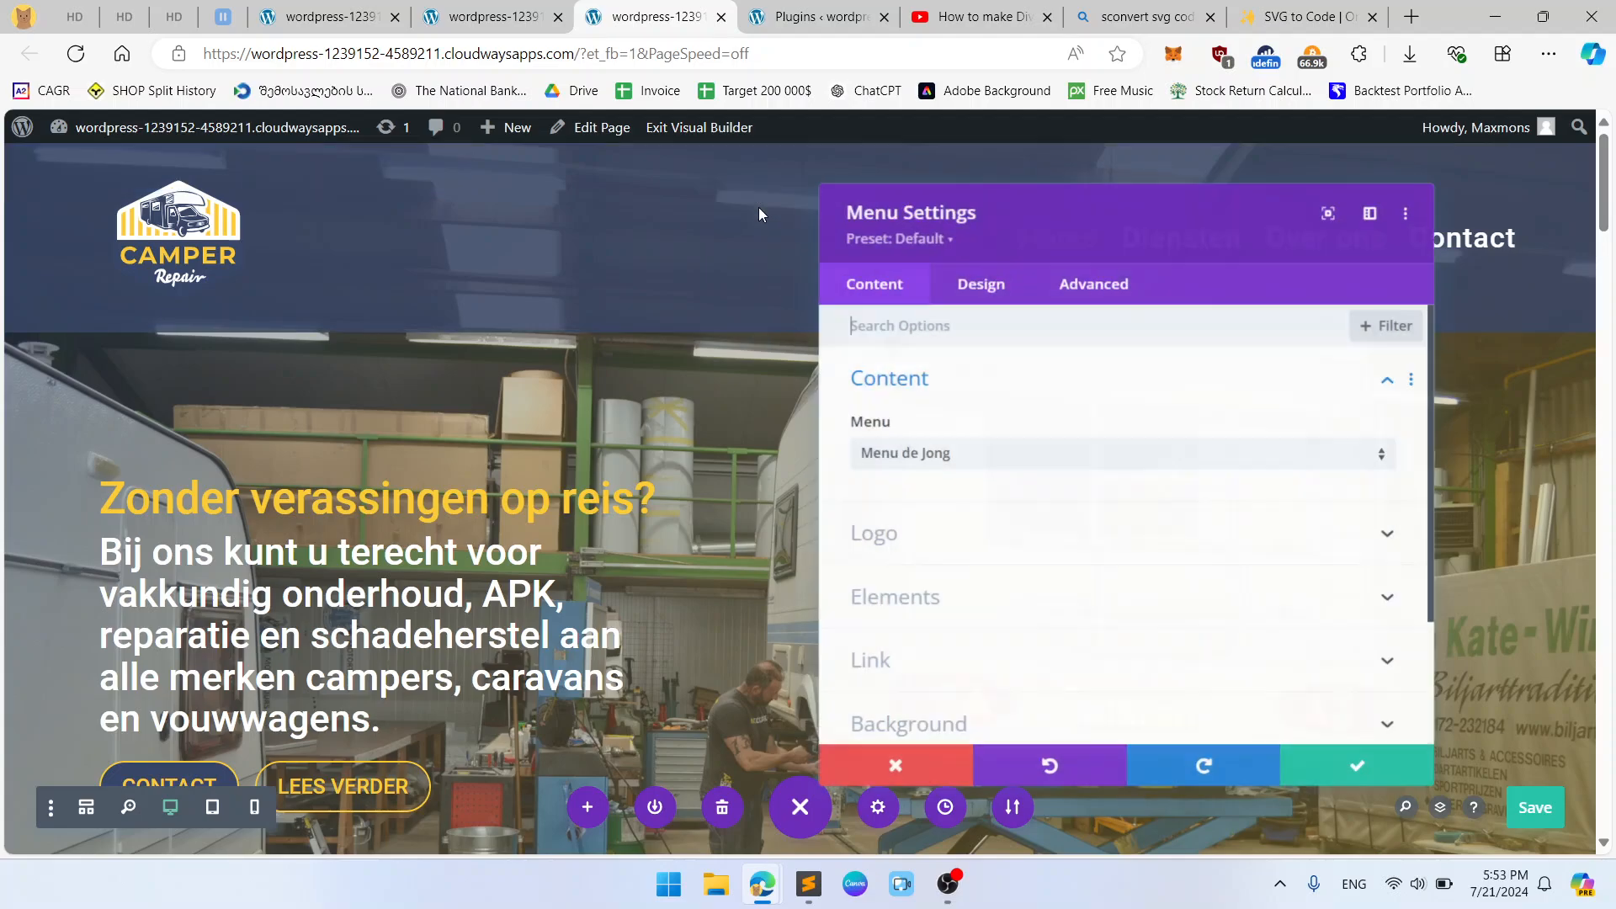
pyautogui.click(1074, 290)
pyautogui.click(976, 439)
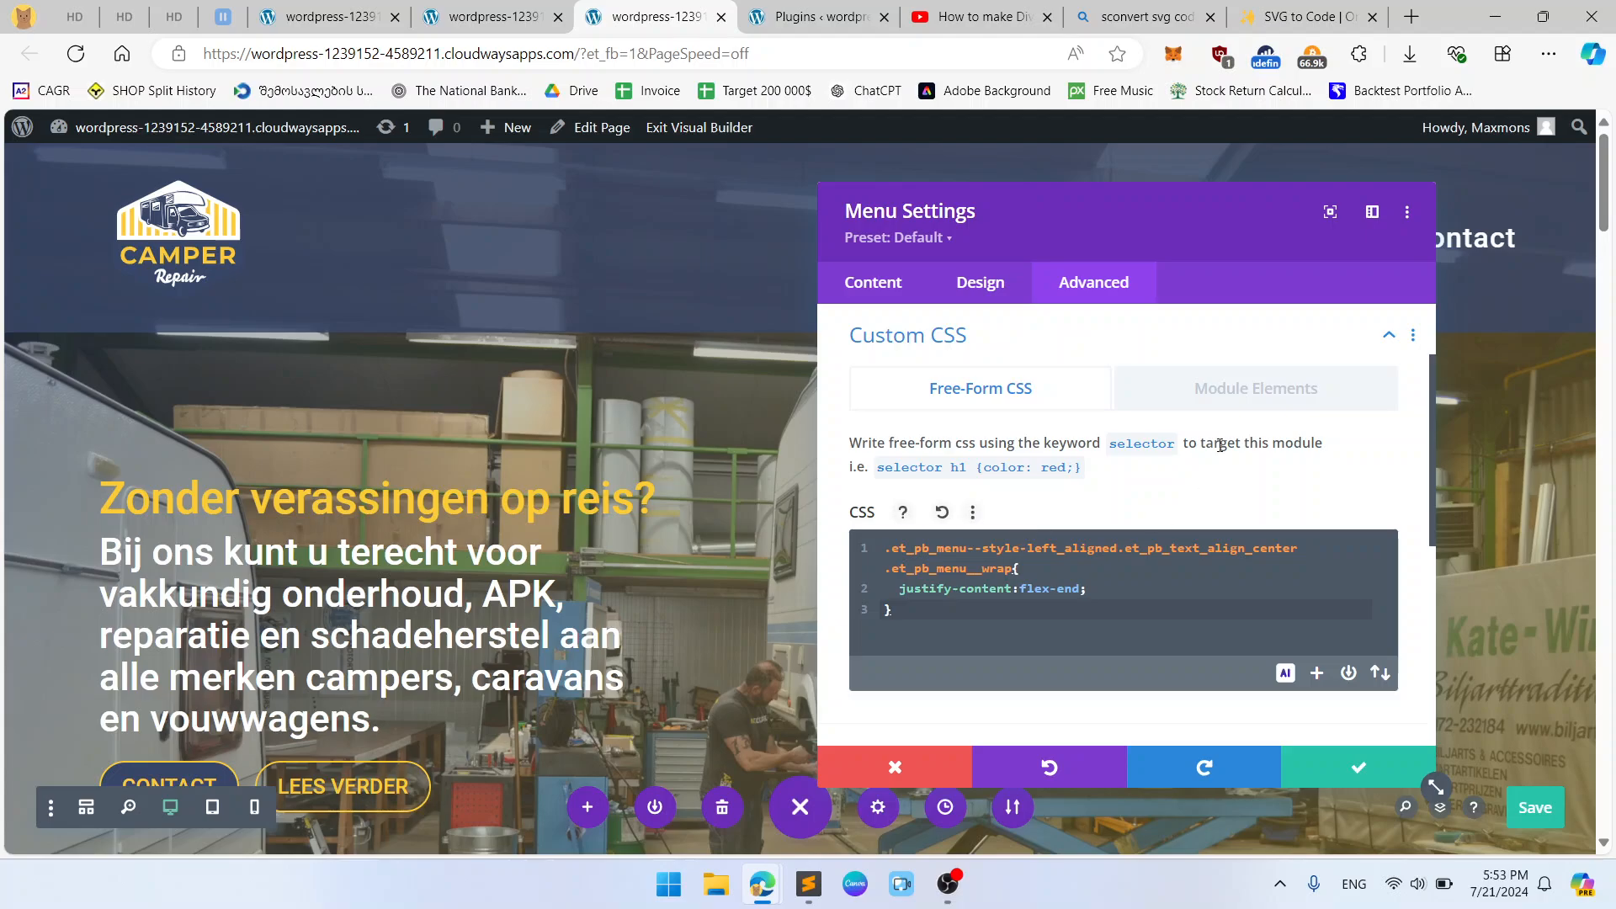
pyautogui.click(1238, 388)
pyautogui.scroll(-4, 1100, 515)
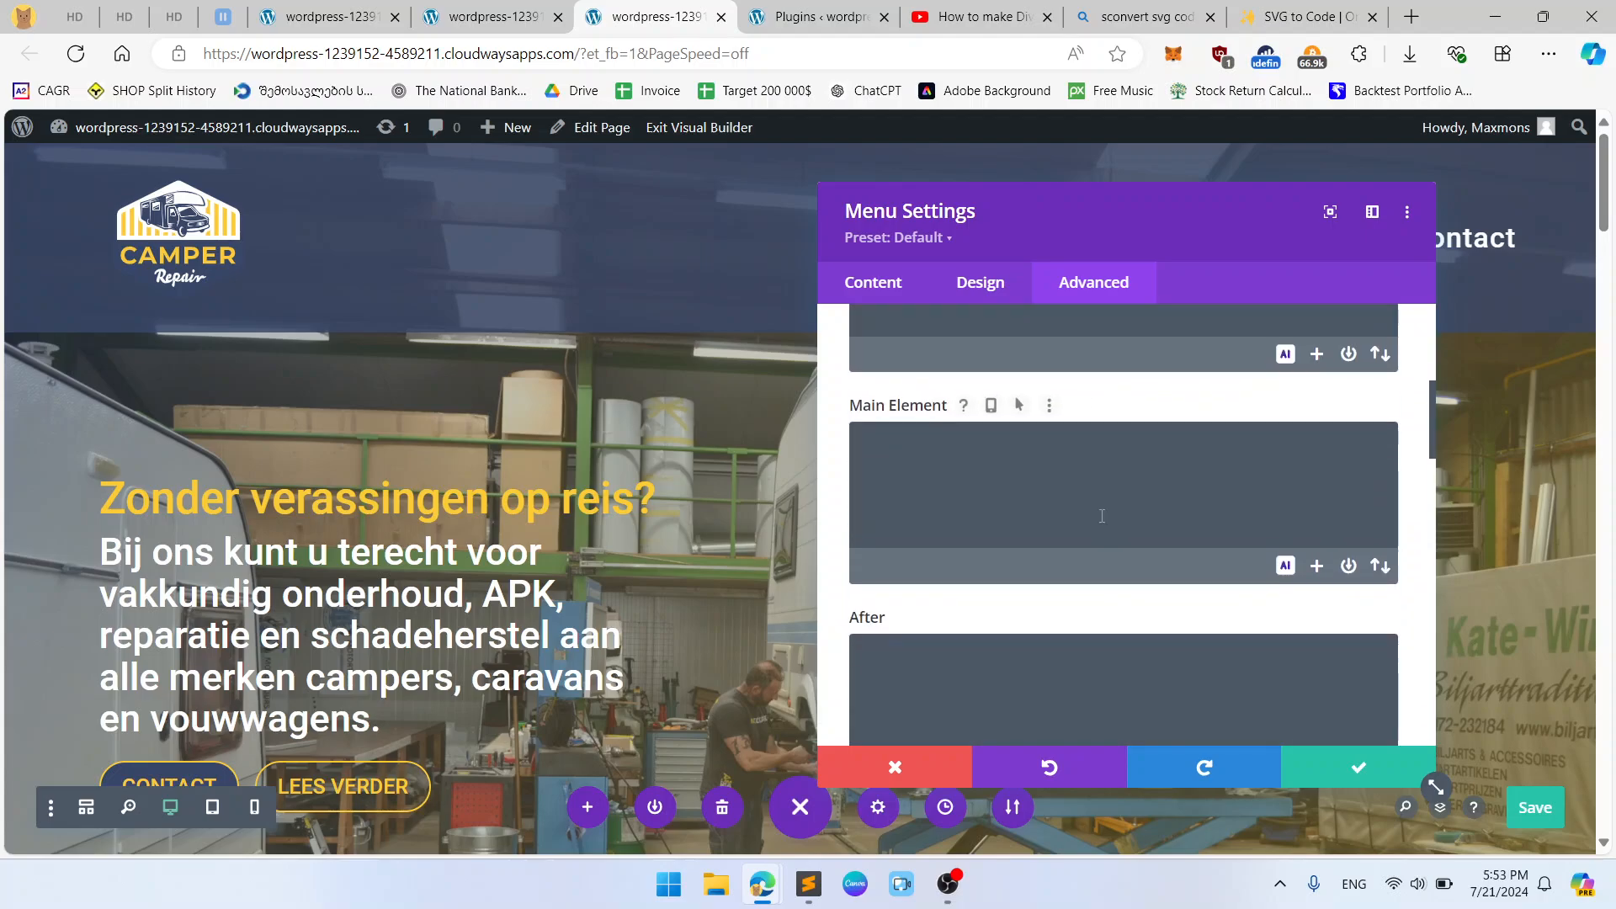
pyautogui.scroll(-10, 1102, 516)
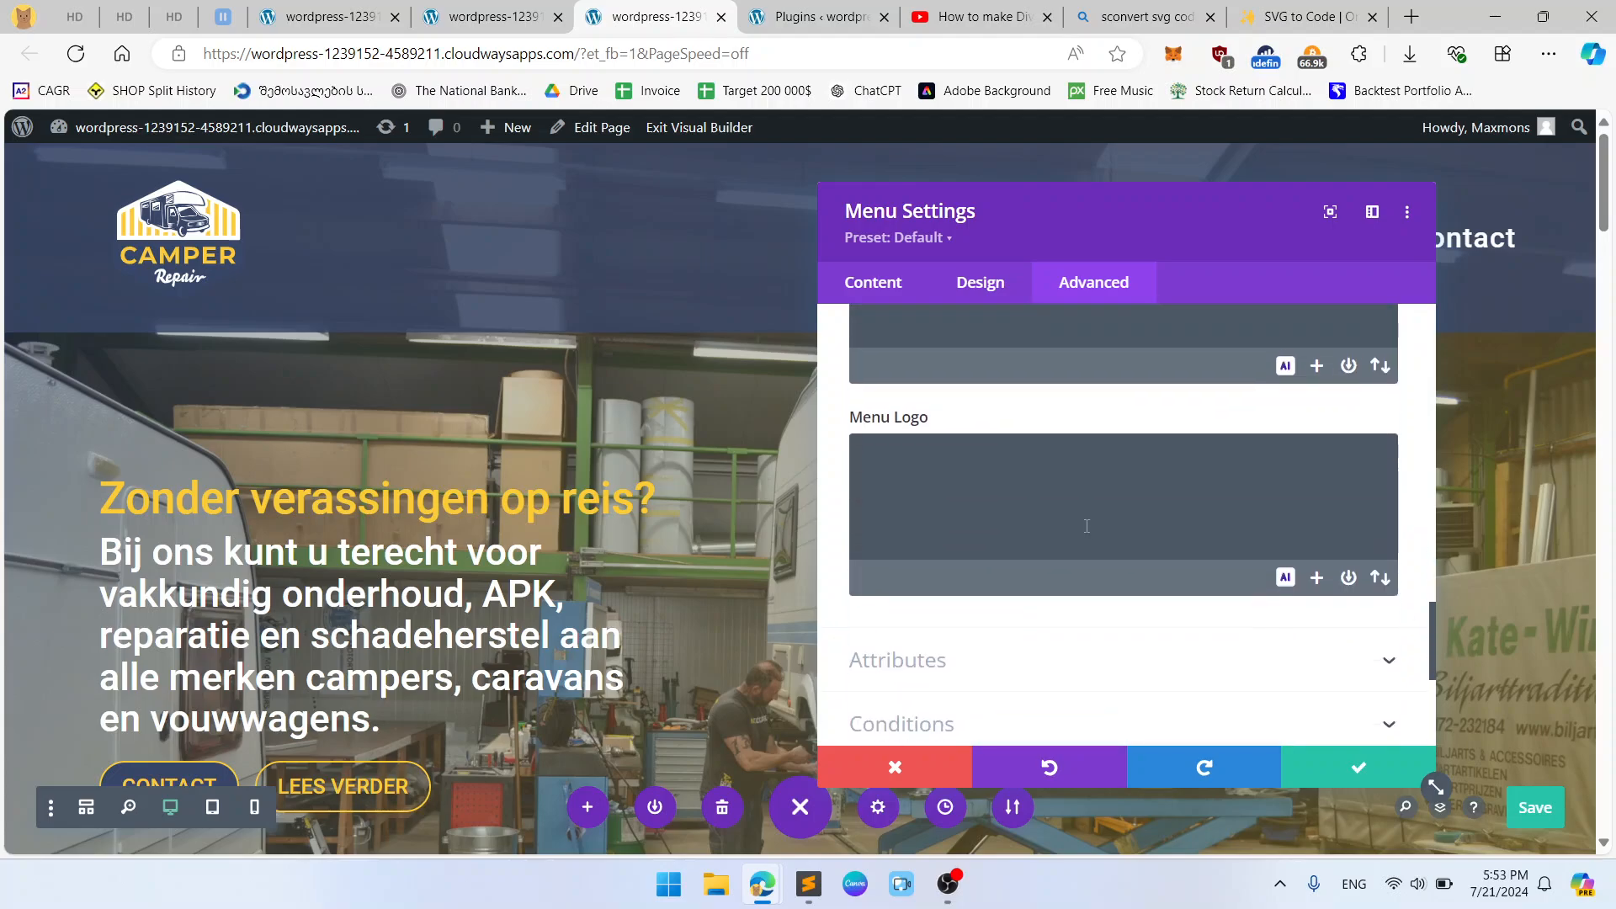
pyautogui.click(1087, 527)
pyautogui.write('wi')
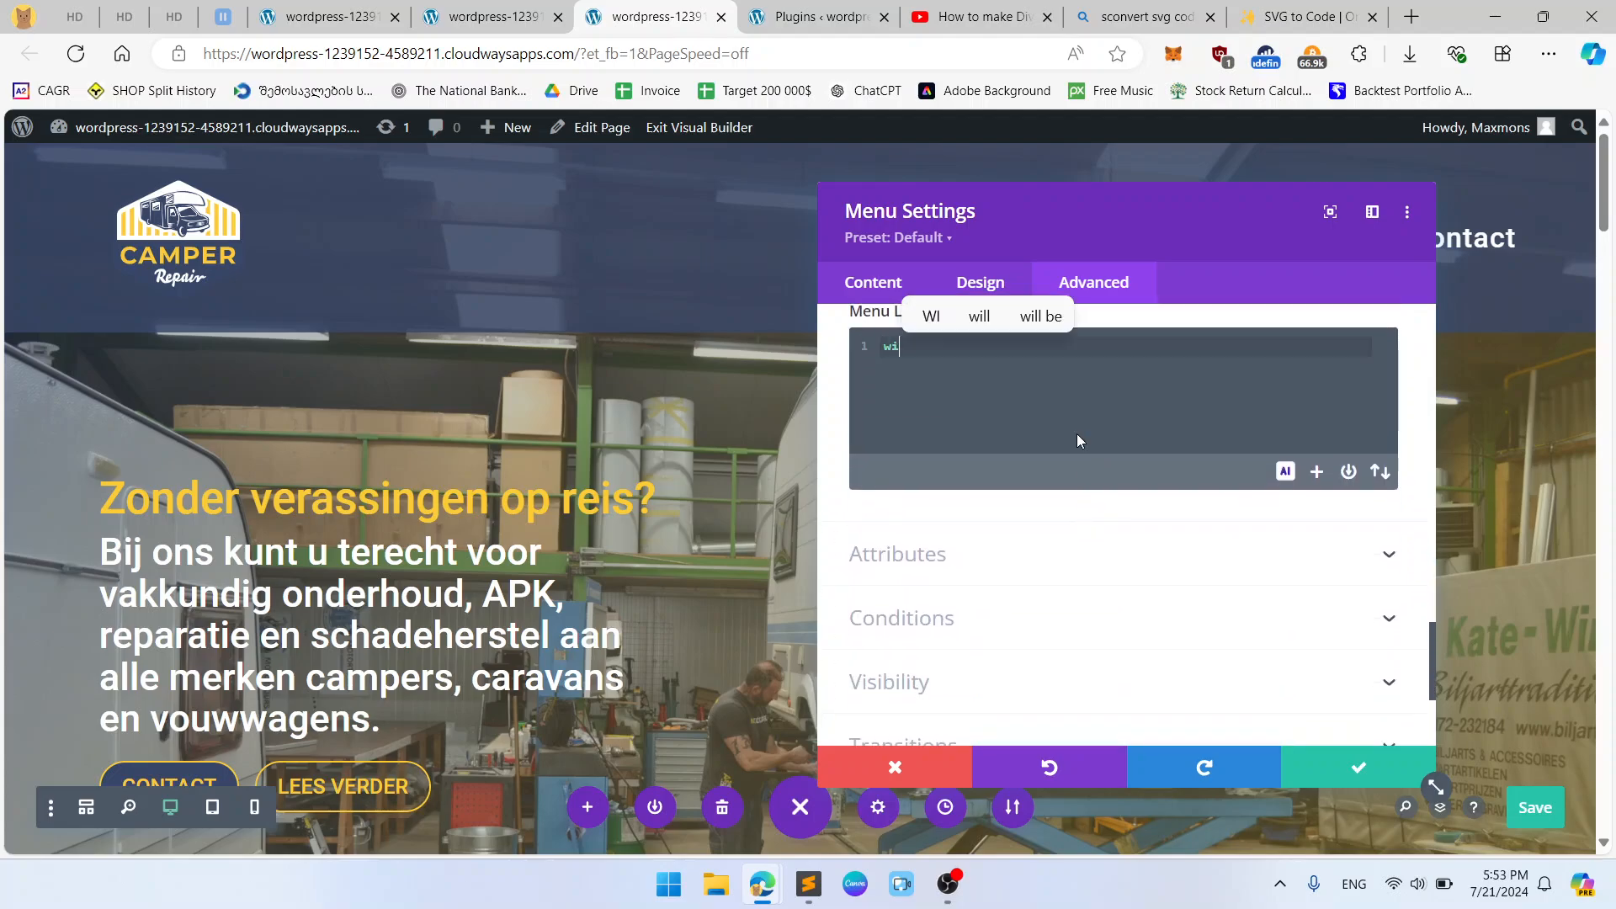
pyautogui.write('dth:')
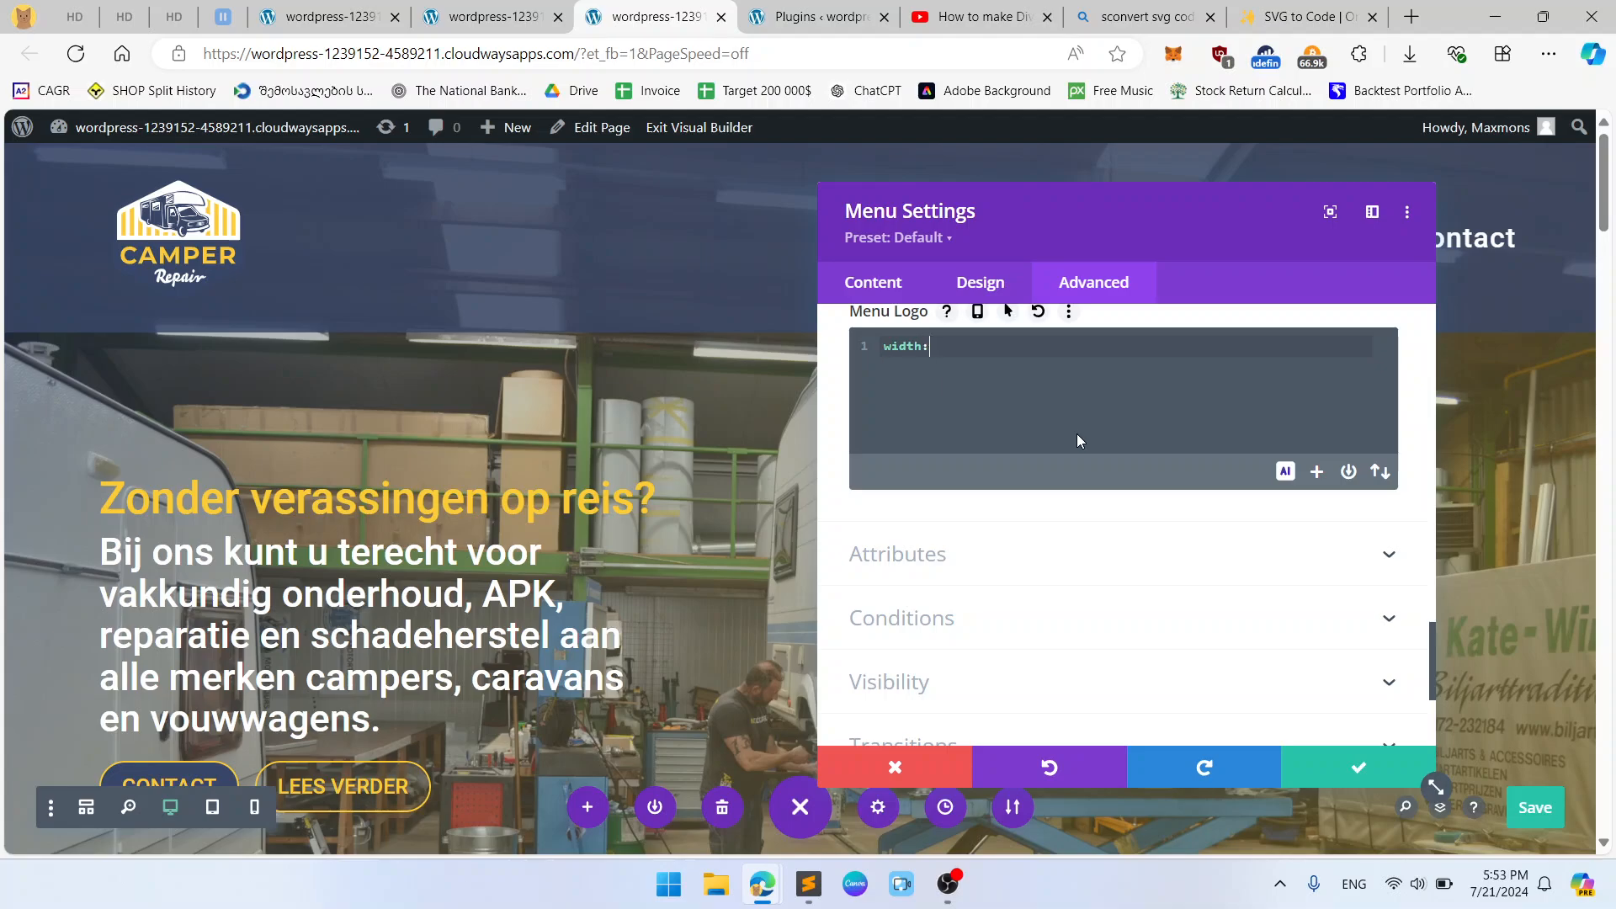
pyautogui.write('100$;')
# Highlight the first selector of the logo image's sizing rule on the inspected live page, and return to the builder.
pyautogui.click(543, 11)
pyautogui.click(1350, 721)
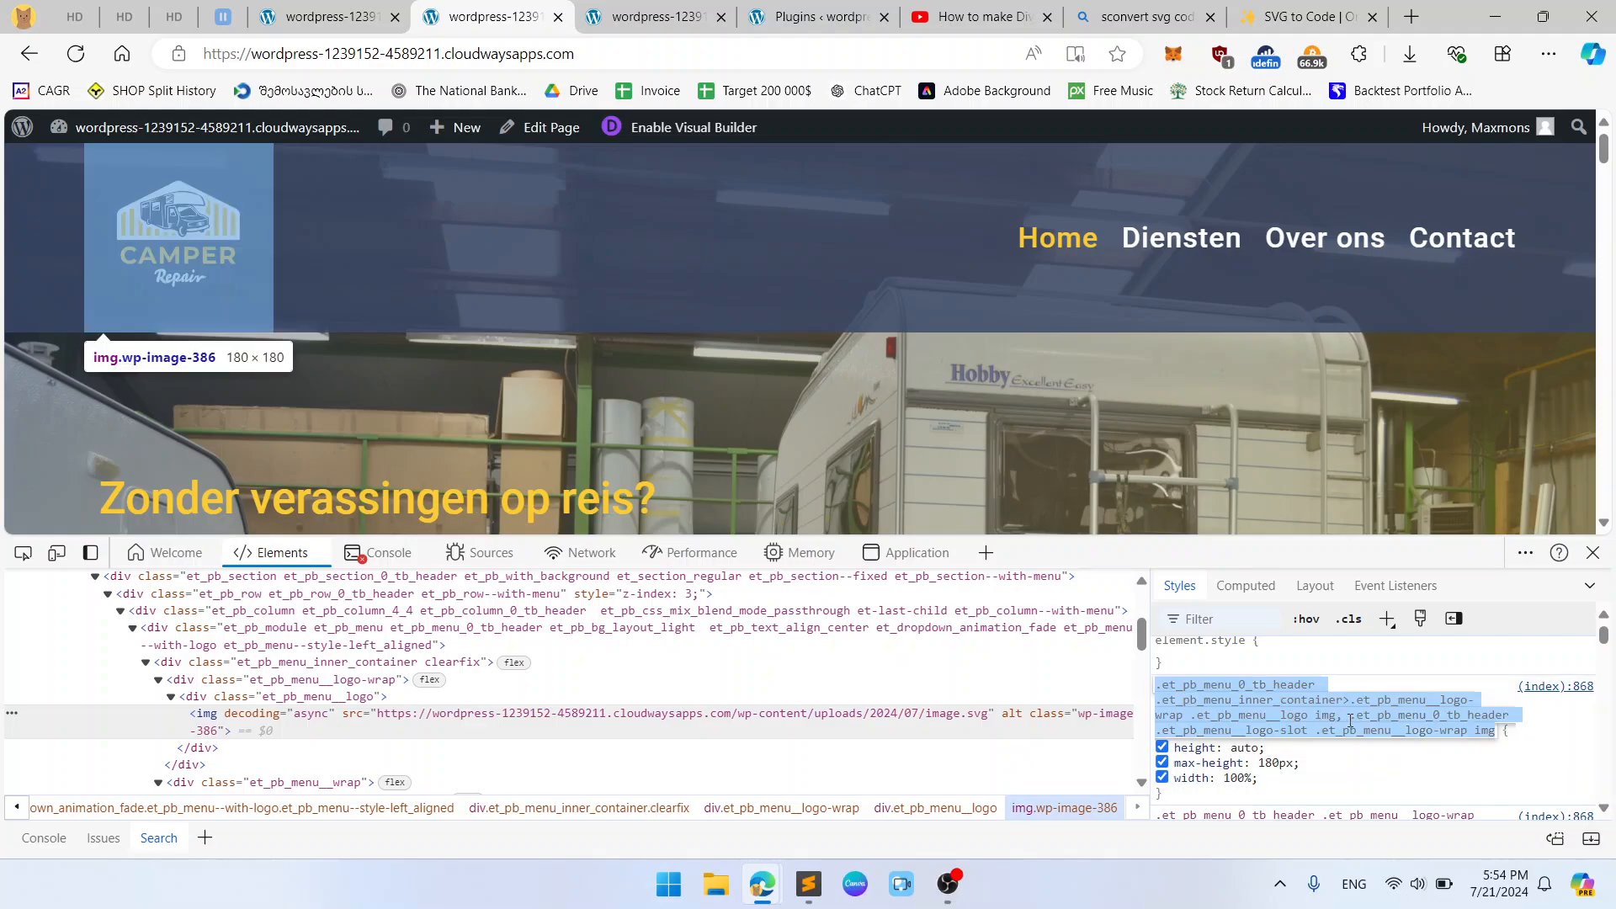
pyautogui.click(1342, 717)
pyautogui.moveTo(1343, 716); pyautogui.dragTo(1161, 685)
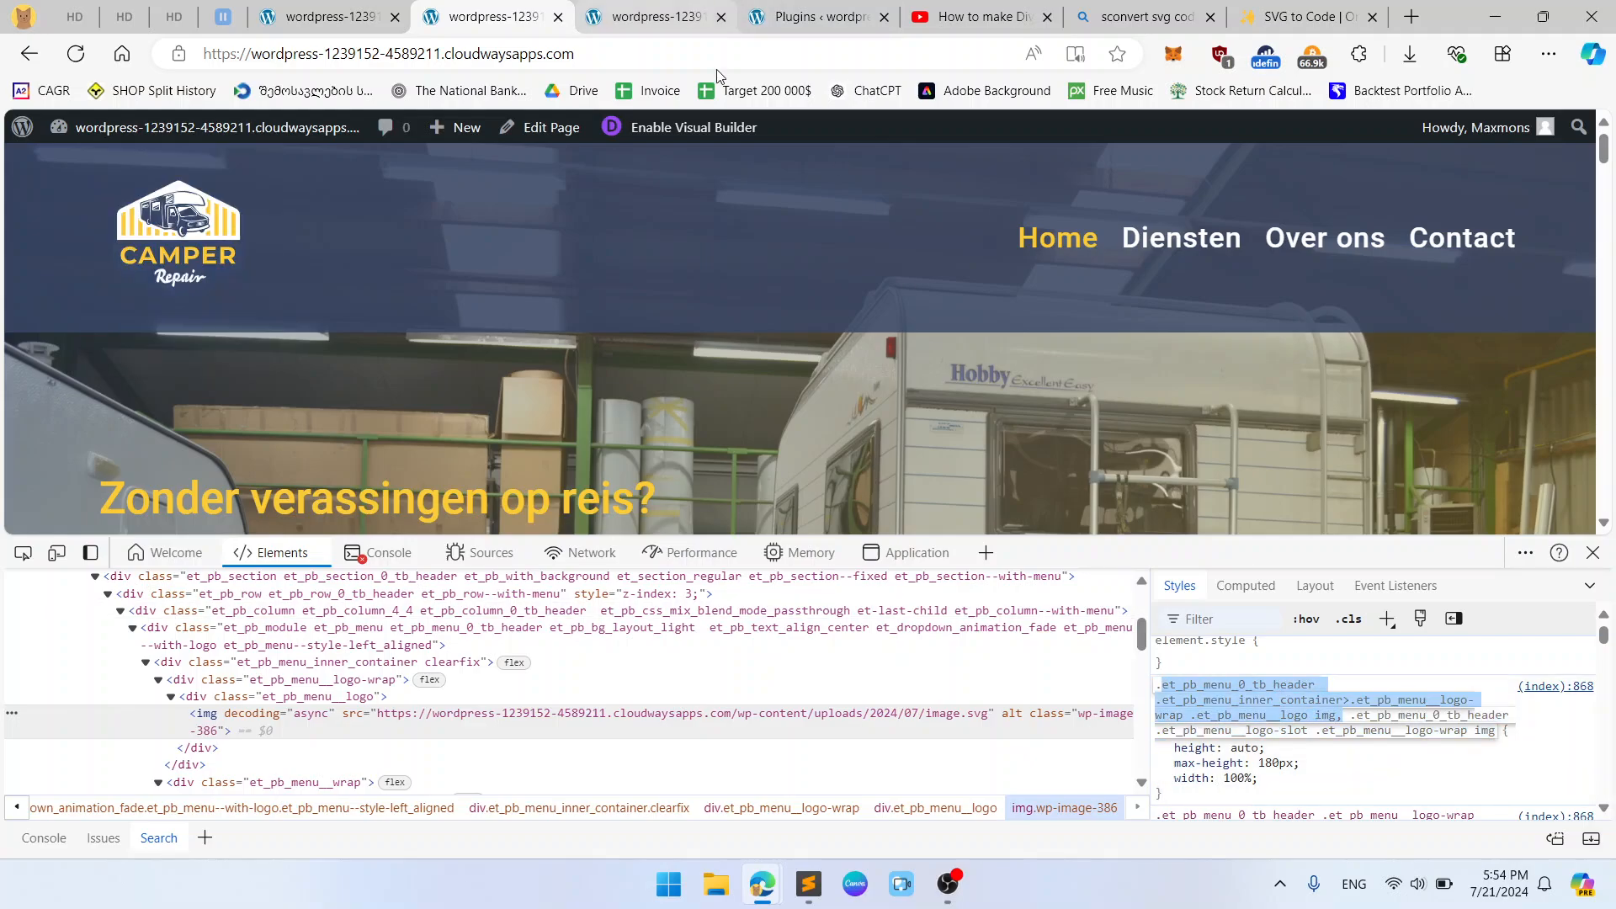
pyautogui.click(640, 16)
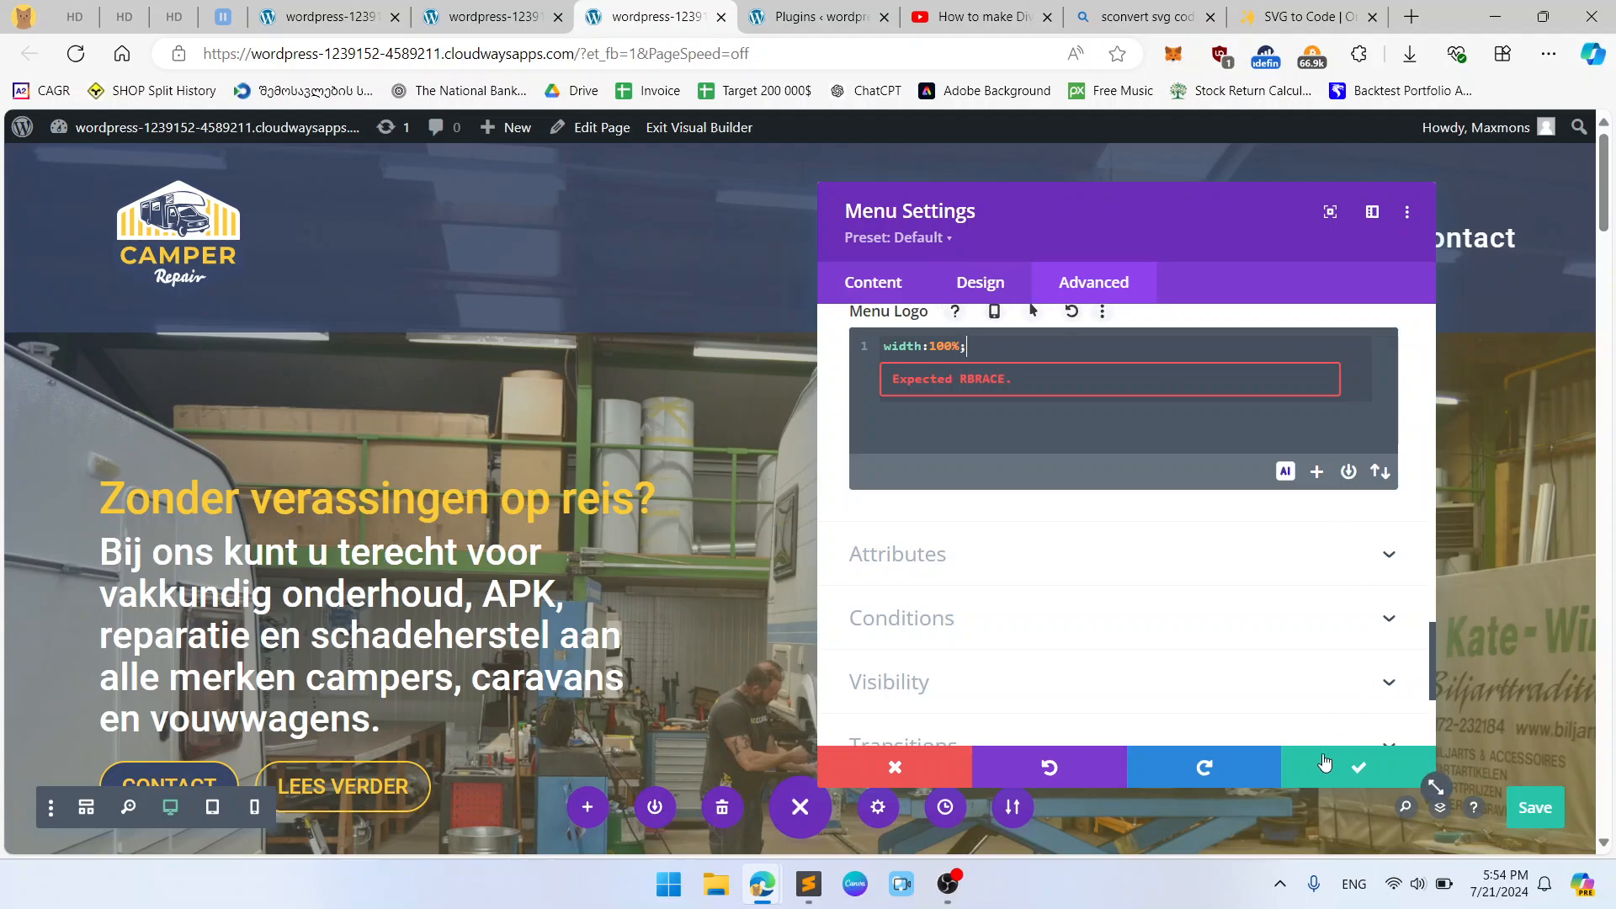
# Apply the menu settings, save the page, and reload the live home page.
pyautogui.click(1359, 767)
pyautogui.click(1535, 807)
pyautogui.click(530, 9)
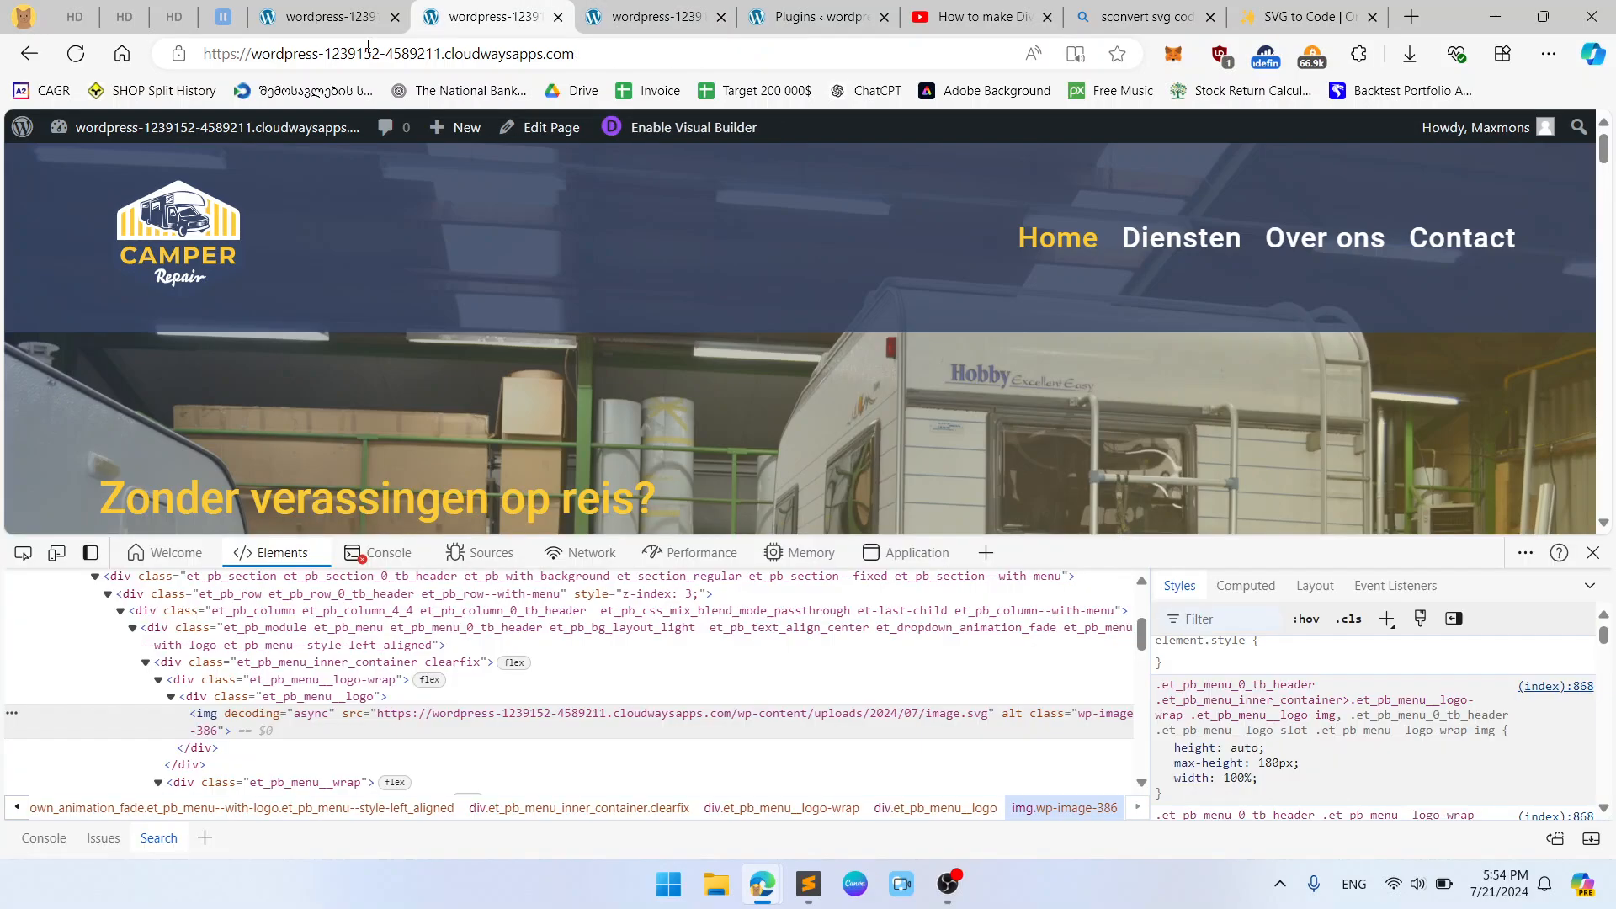
pyautogui.click(75, 56)
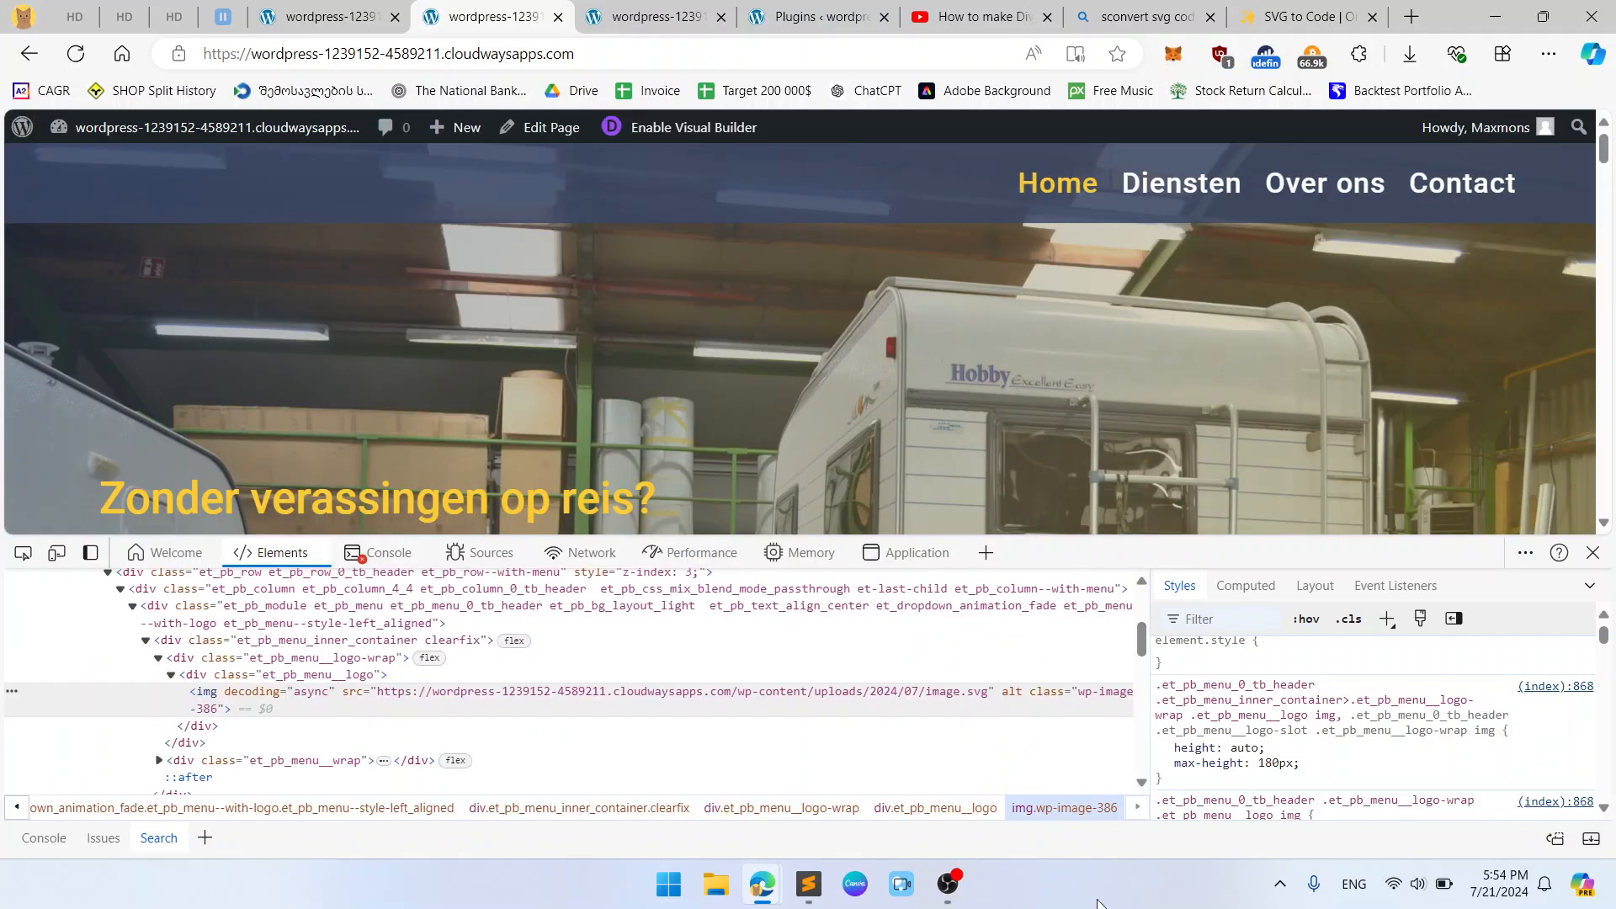
# Try adding !important to the width: 100% of the .et_pb_menu__logo img[src$=".svg"] rule in the inspected styles.
pyautogui.scroll(-3, 1318, 760)
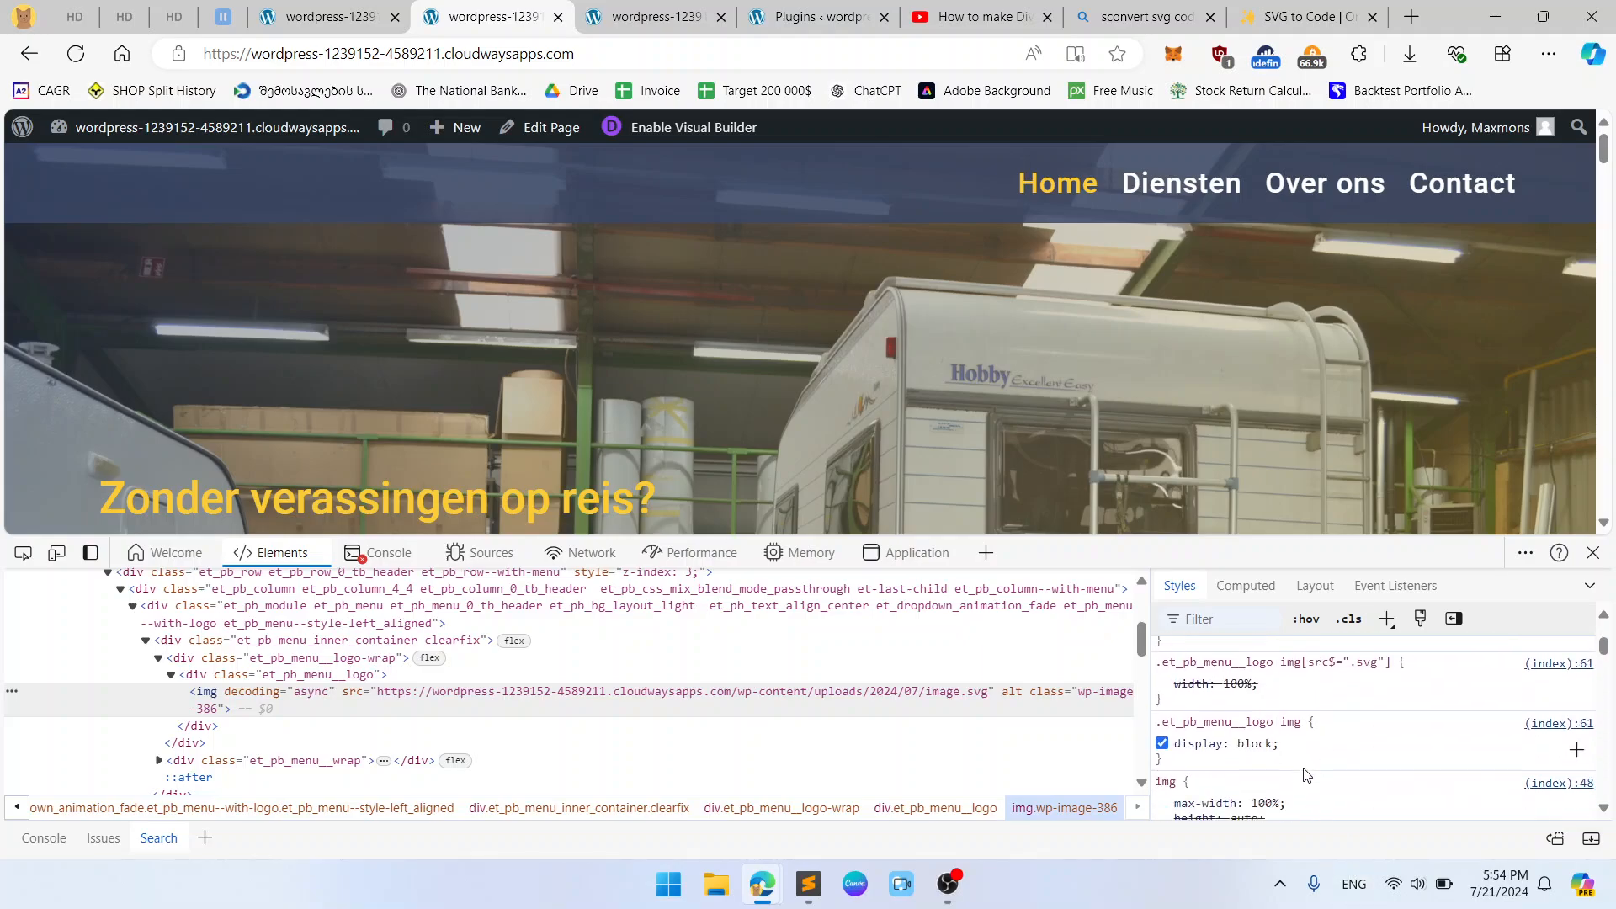
pyautogui.click(1238, 681)
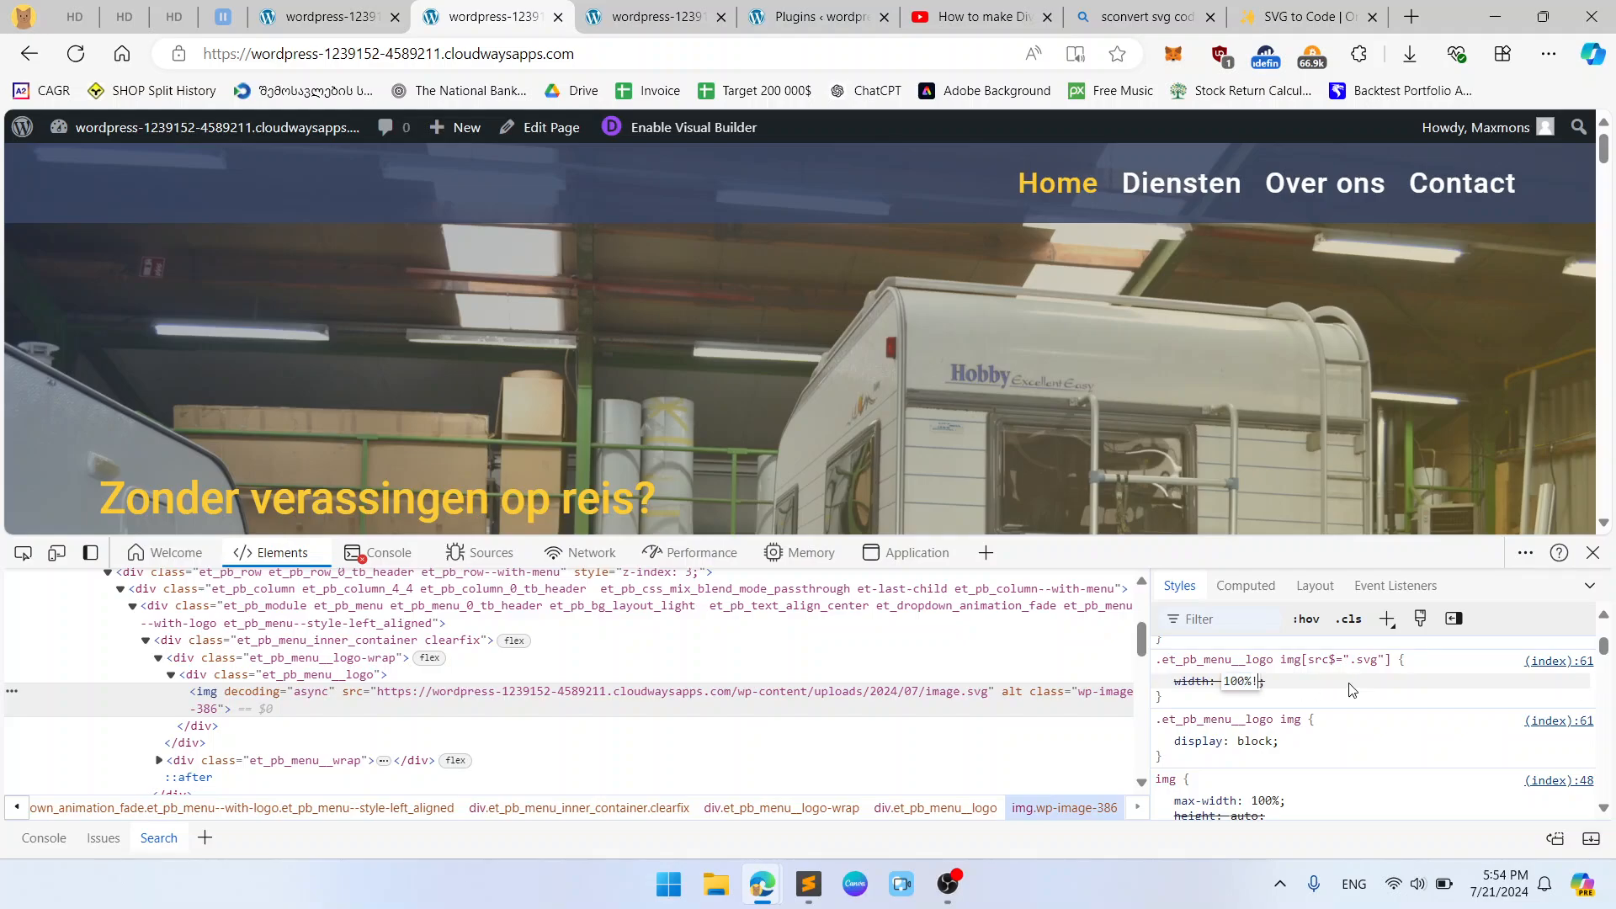
pyautogui.write('!important')
pyautogui.press('Return')
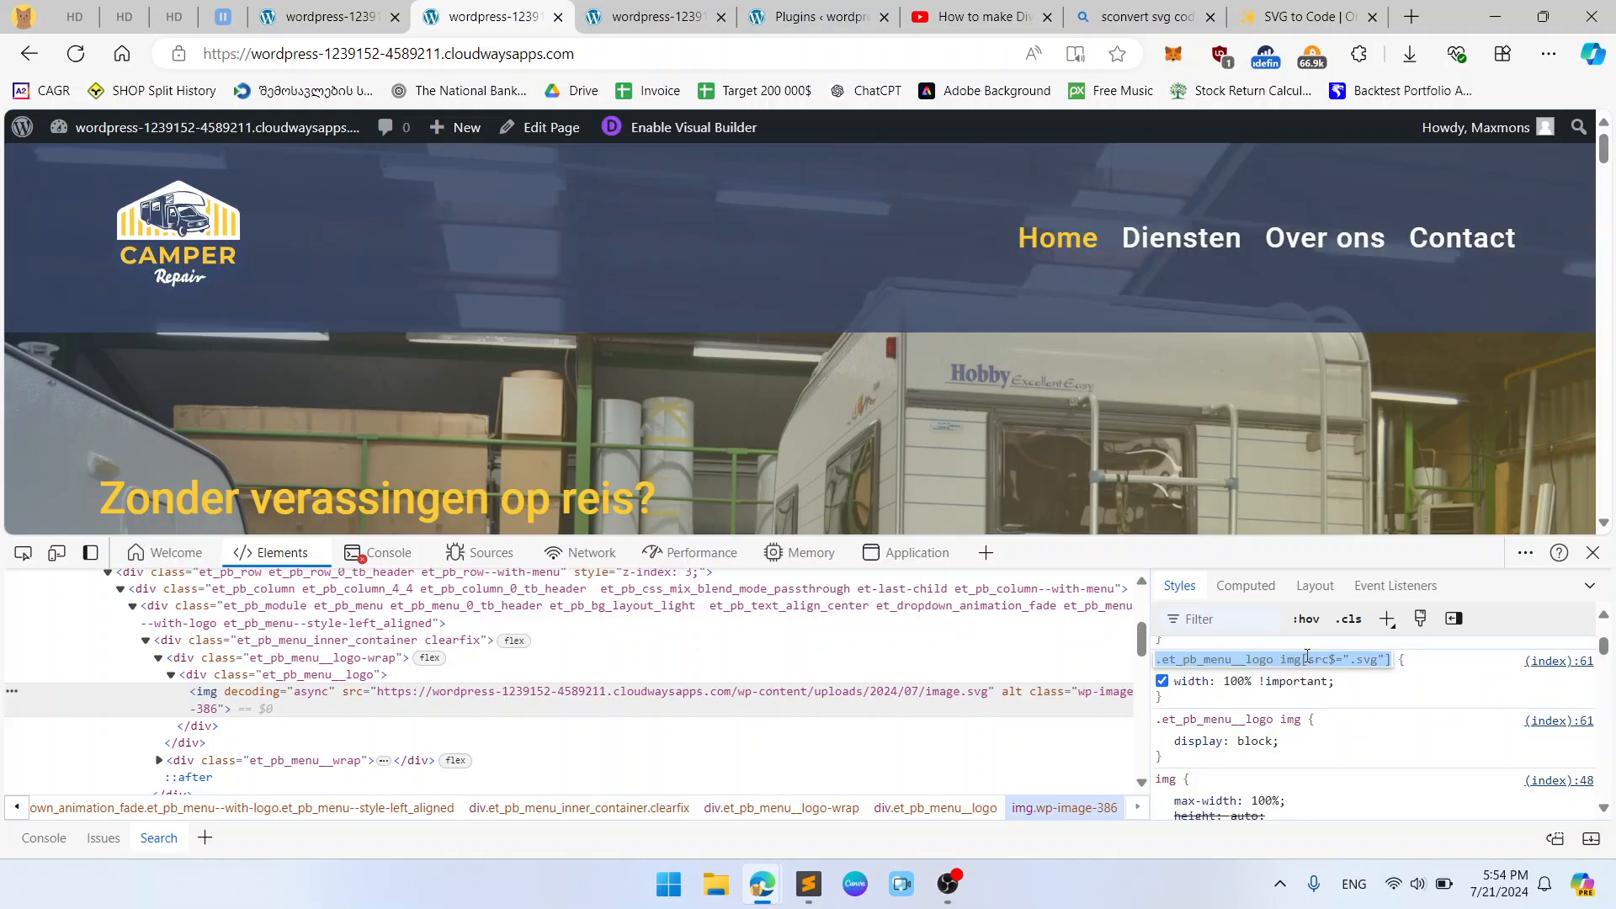
# Add a .et_pb_menu__logo img[src$=".svg"] rule with width:100%; to the header menu module's free-form CSS in the builder.
pyautogui.click(657, 17)
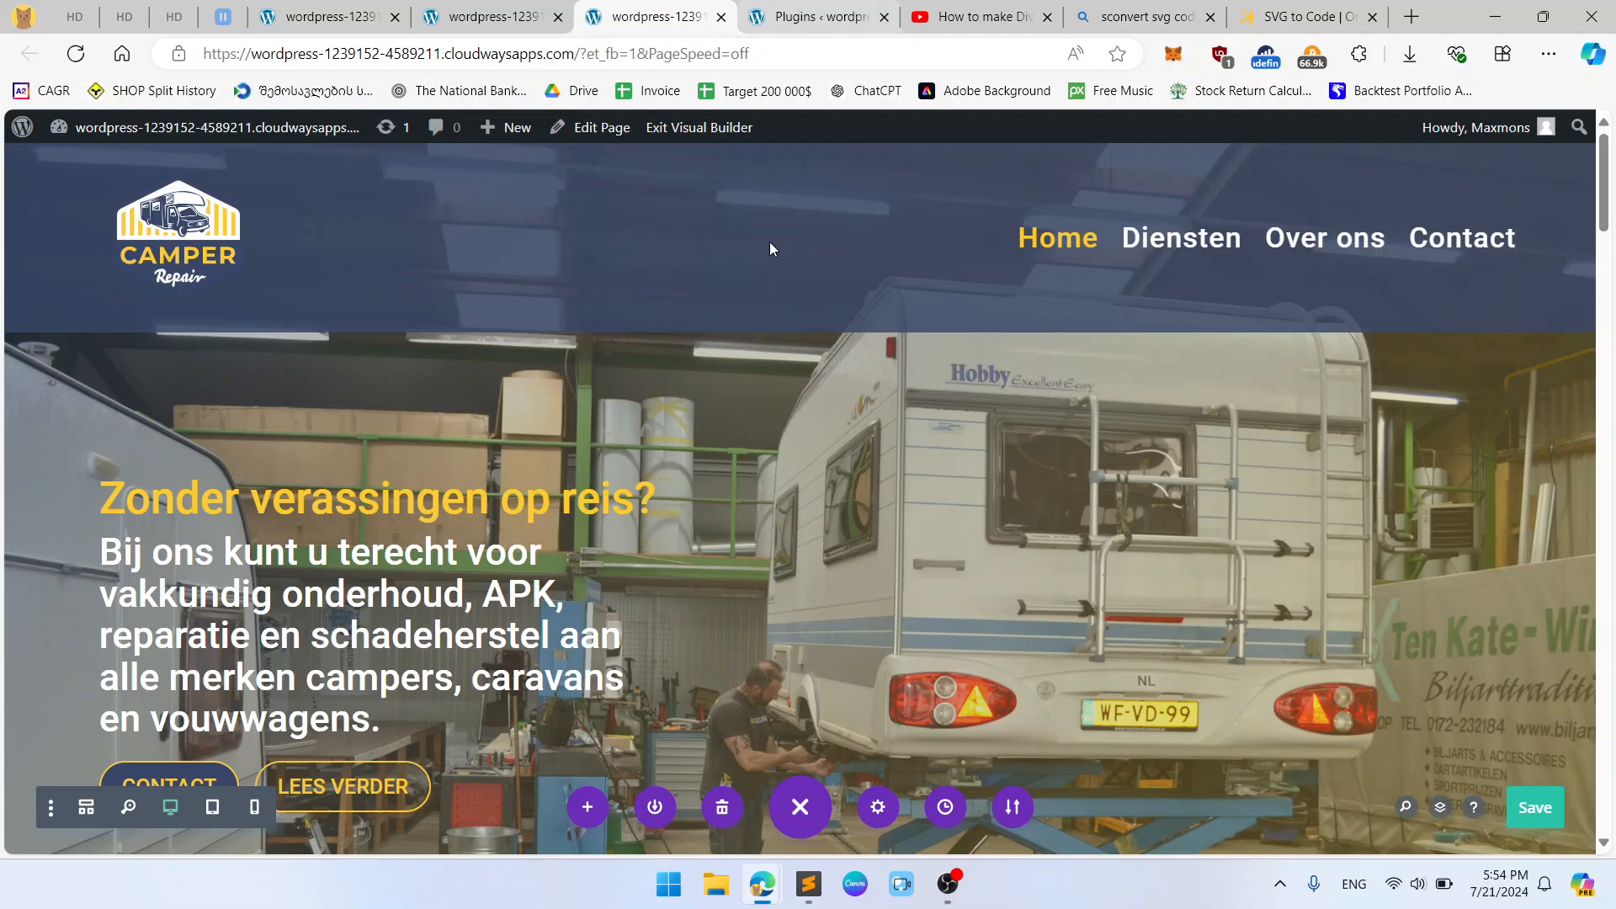
pyautogui.click(762, 195)
pyautogui.click(981, 284)
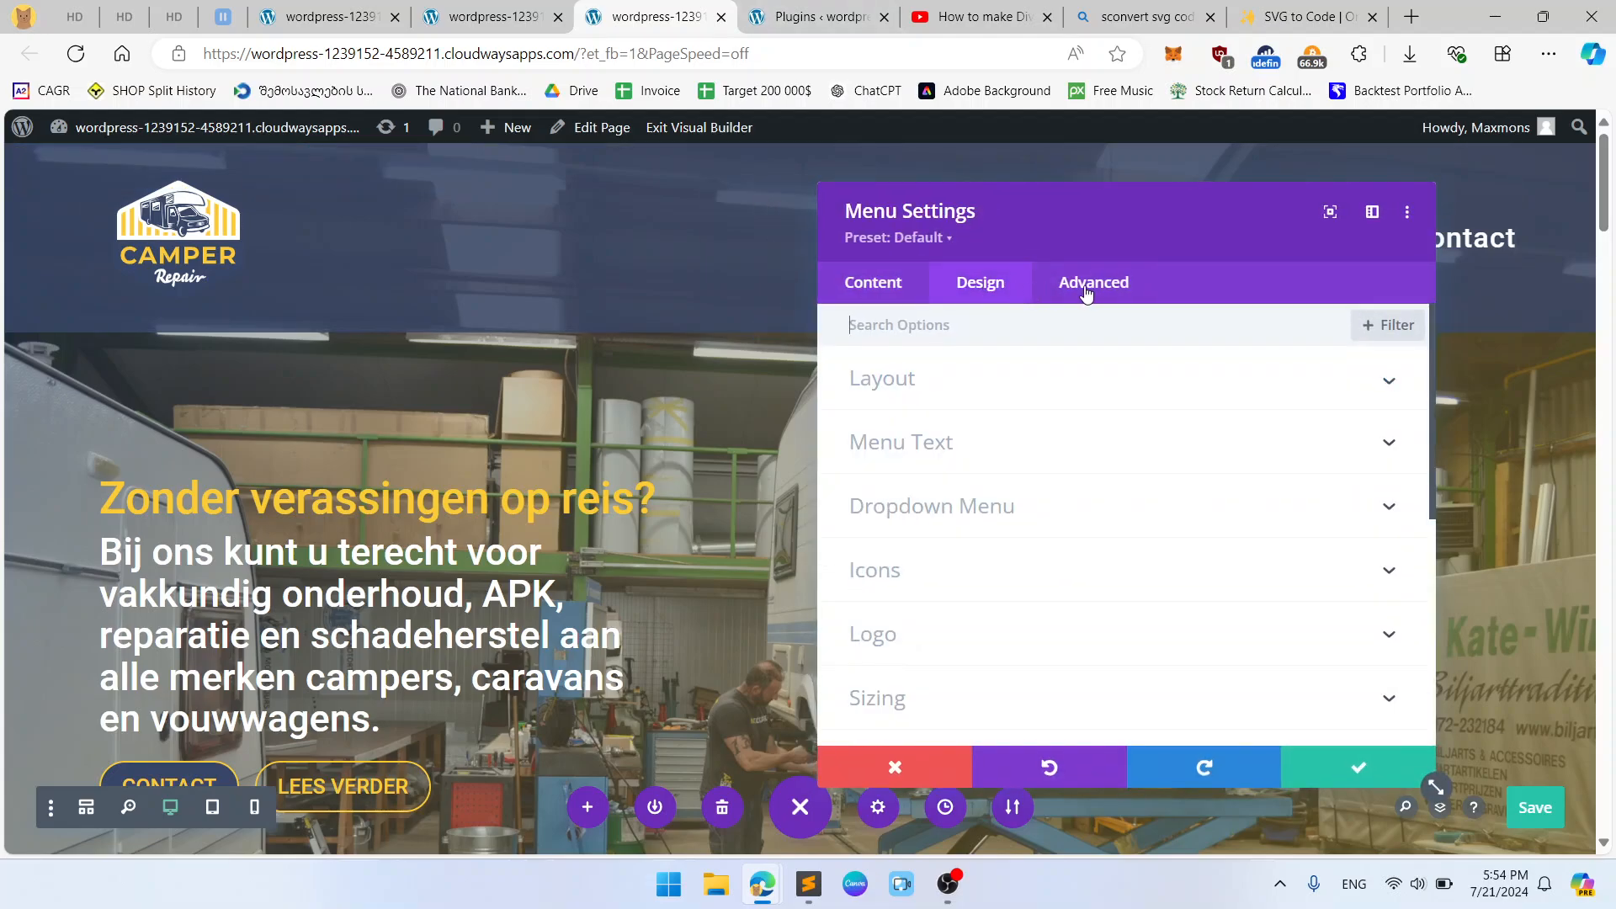
pyautogui.click(1091, 284)
pyautogui.click(967, 467)
pyautogui.scroll(-1, 1001, 583)
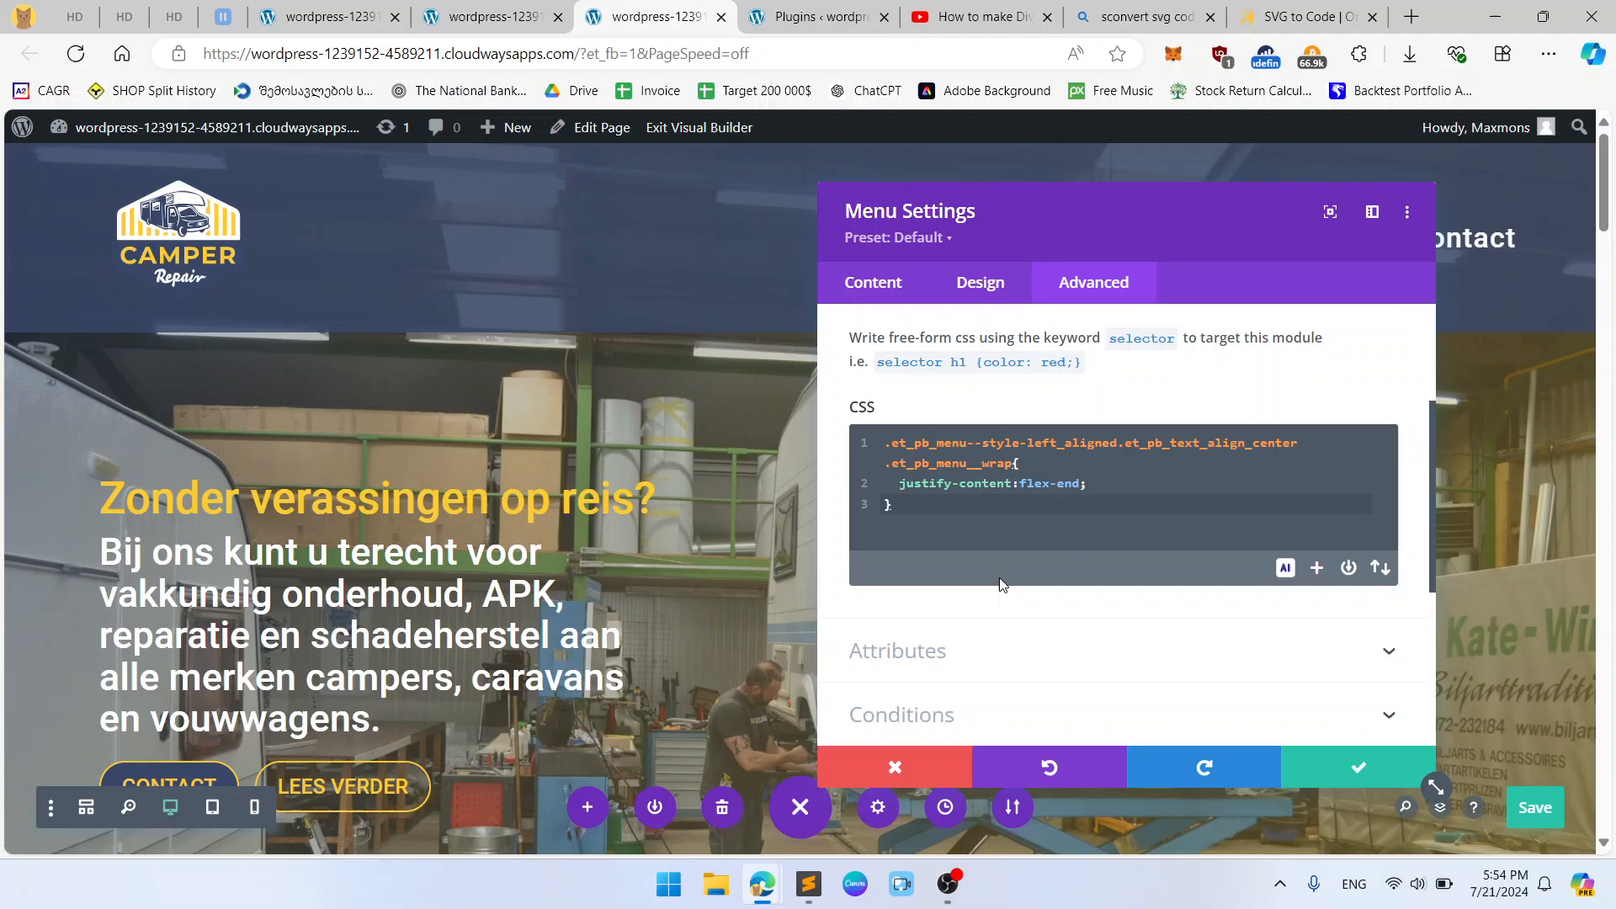
pyautogui.click(976, 508)
pyautogui.press('Return')
pyautogui.write('.et_pb_menu__logo img[src$=".svg"]')
pyautogui.write('{')
pyautogui.press('Return')
pyautogui.write('width:1')
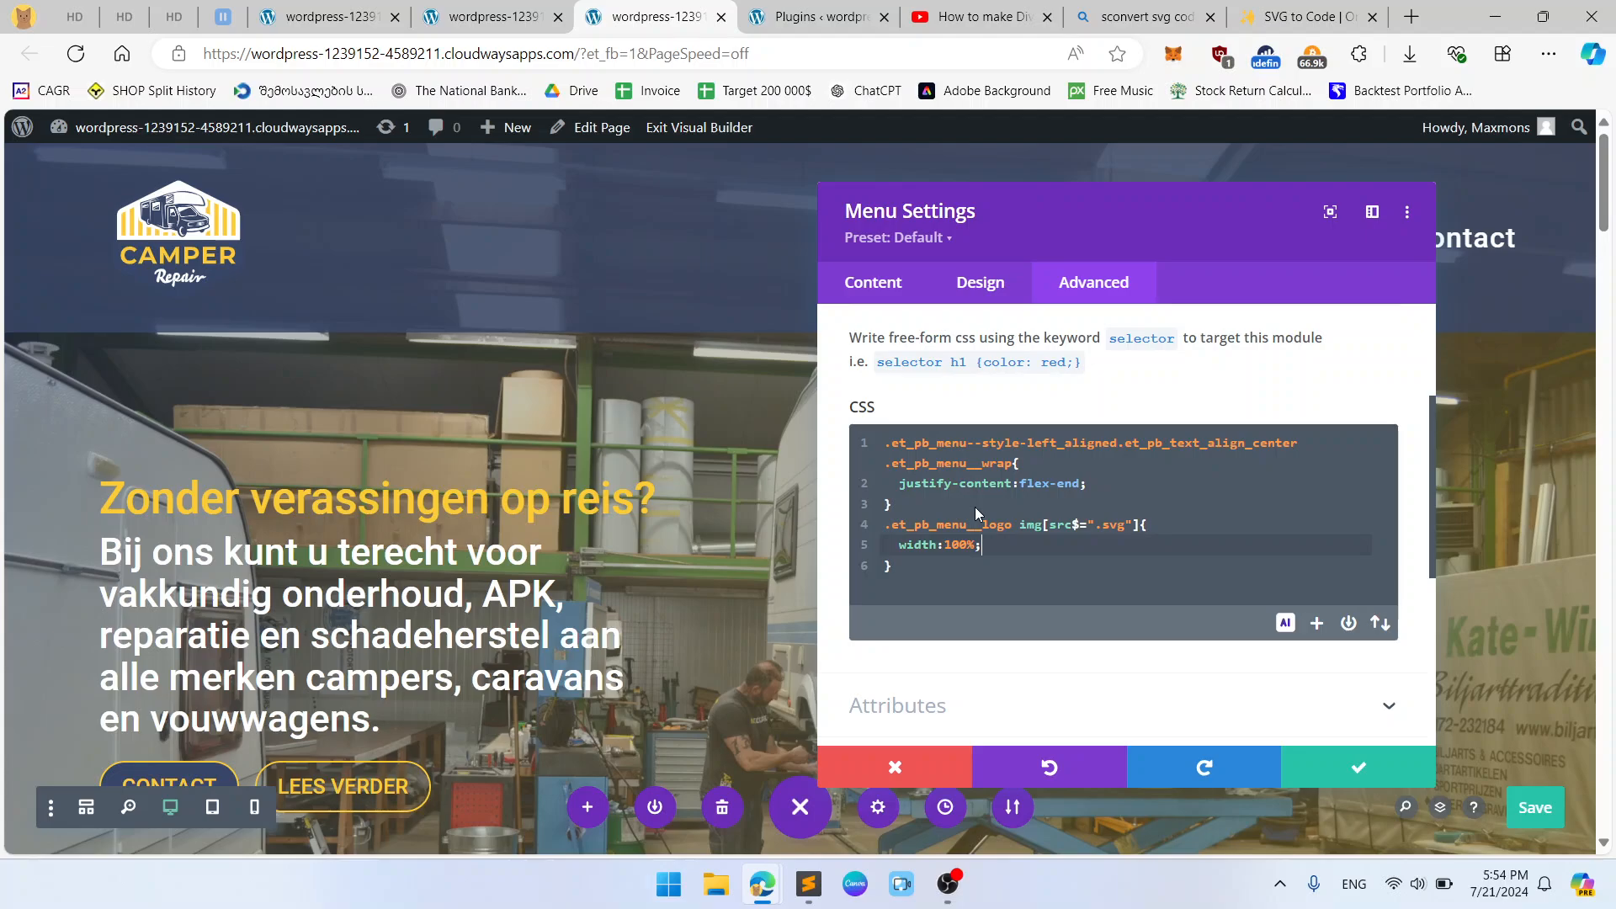
# Apply the menu's new free-form CSS, save the page, and refresh the live home page.
pyautogui.click(1347, 766)
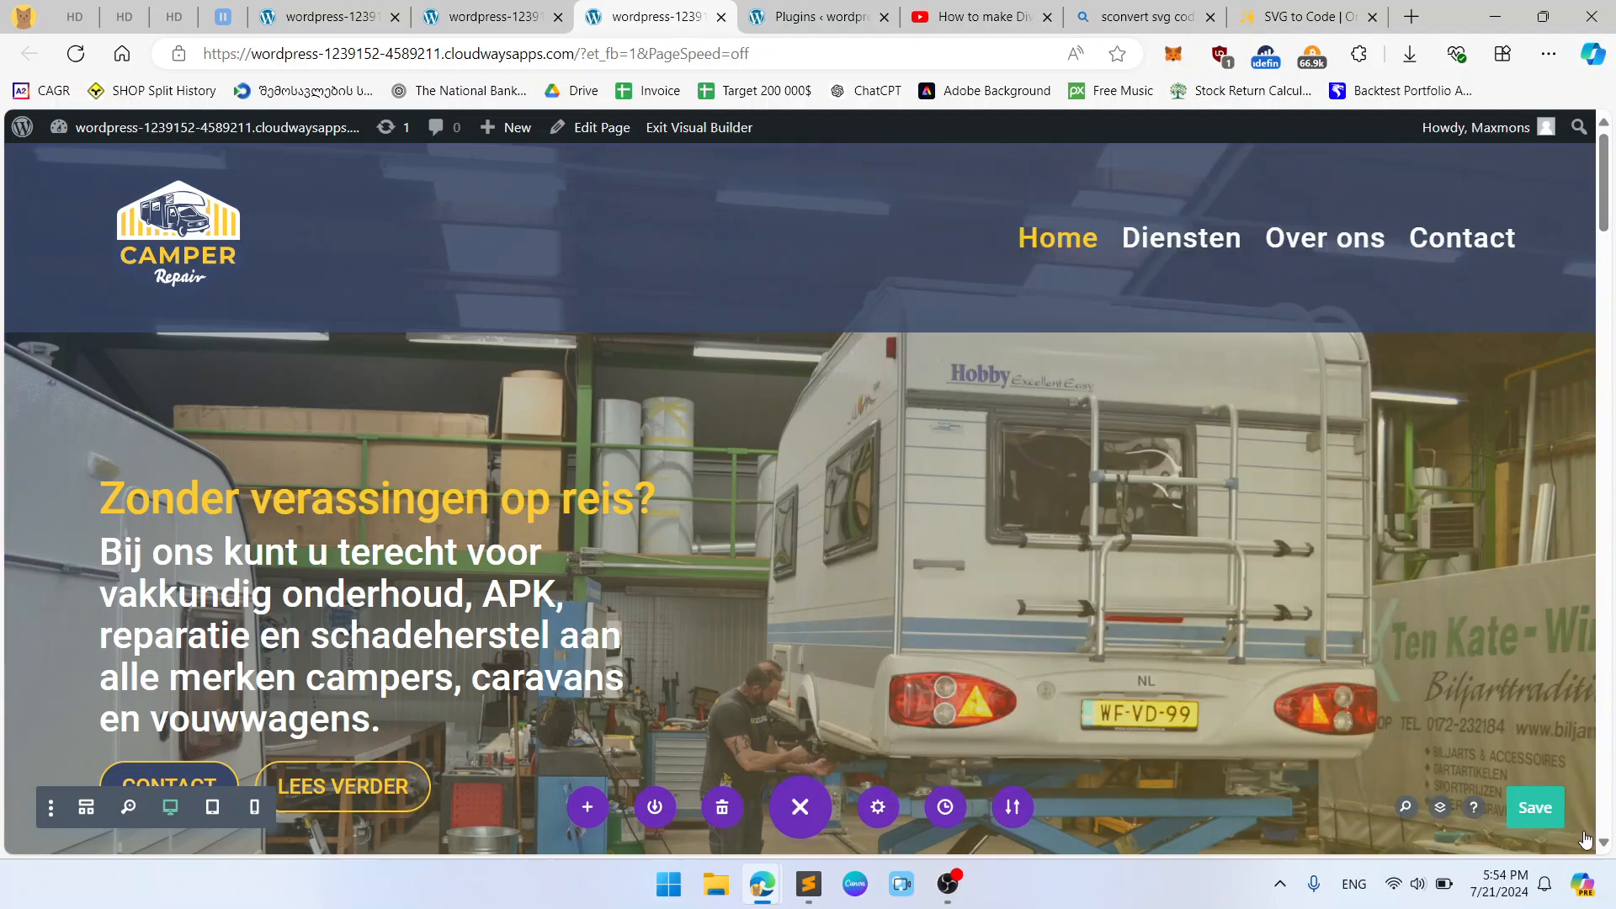
pyautogui.click(1535, 816)
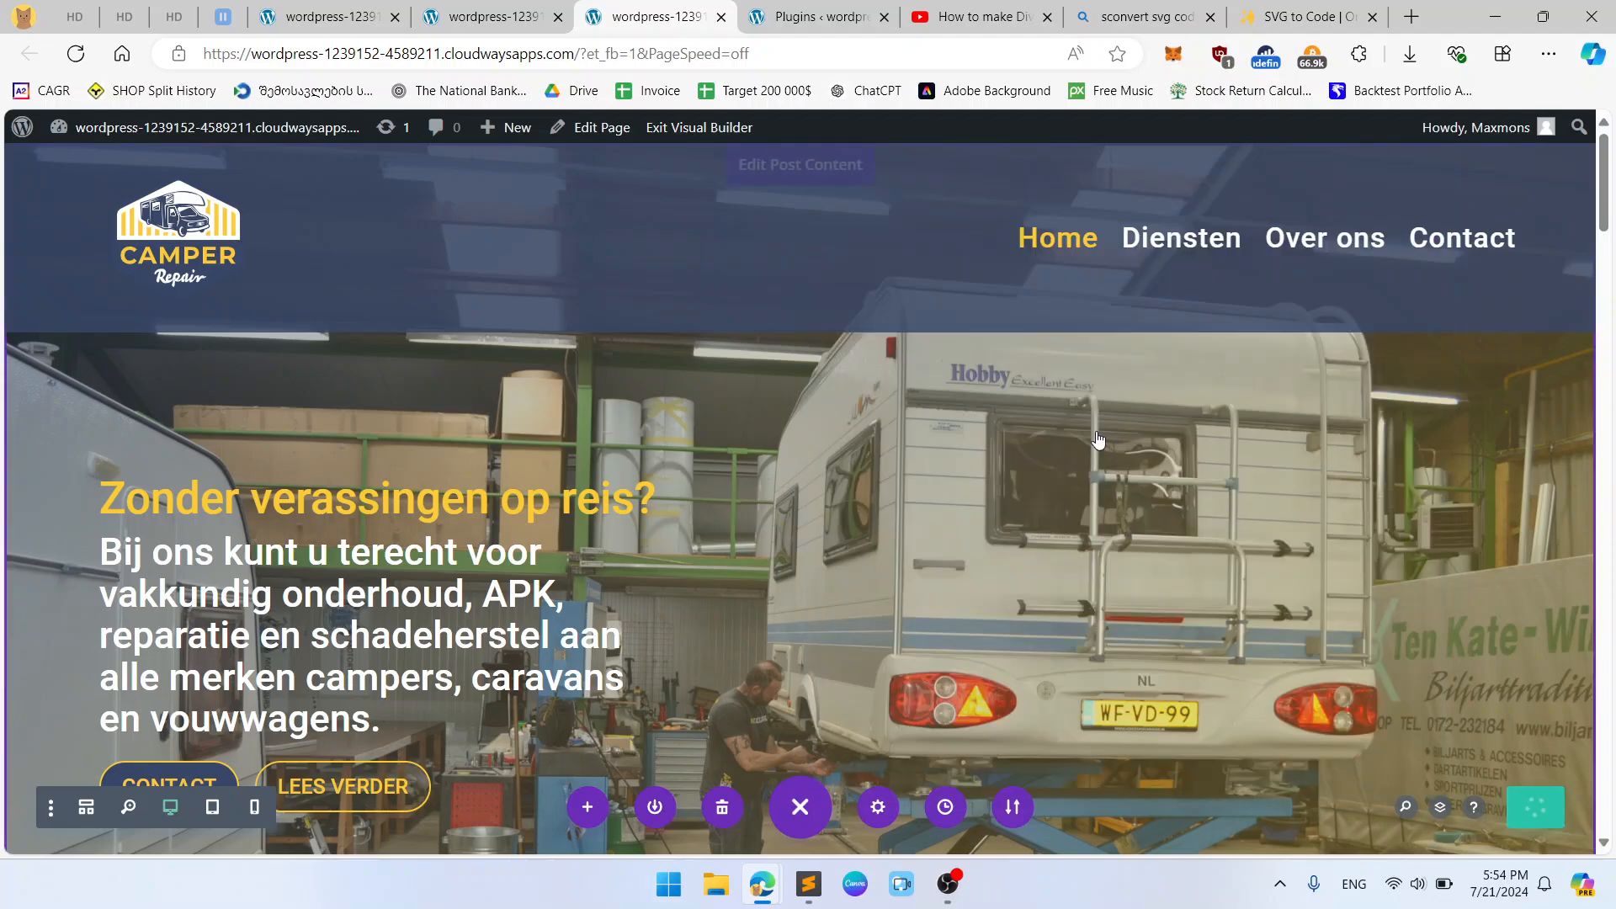
pyautogui.click(528, 7)
pyautogui.click(75, 53)
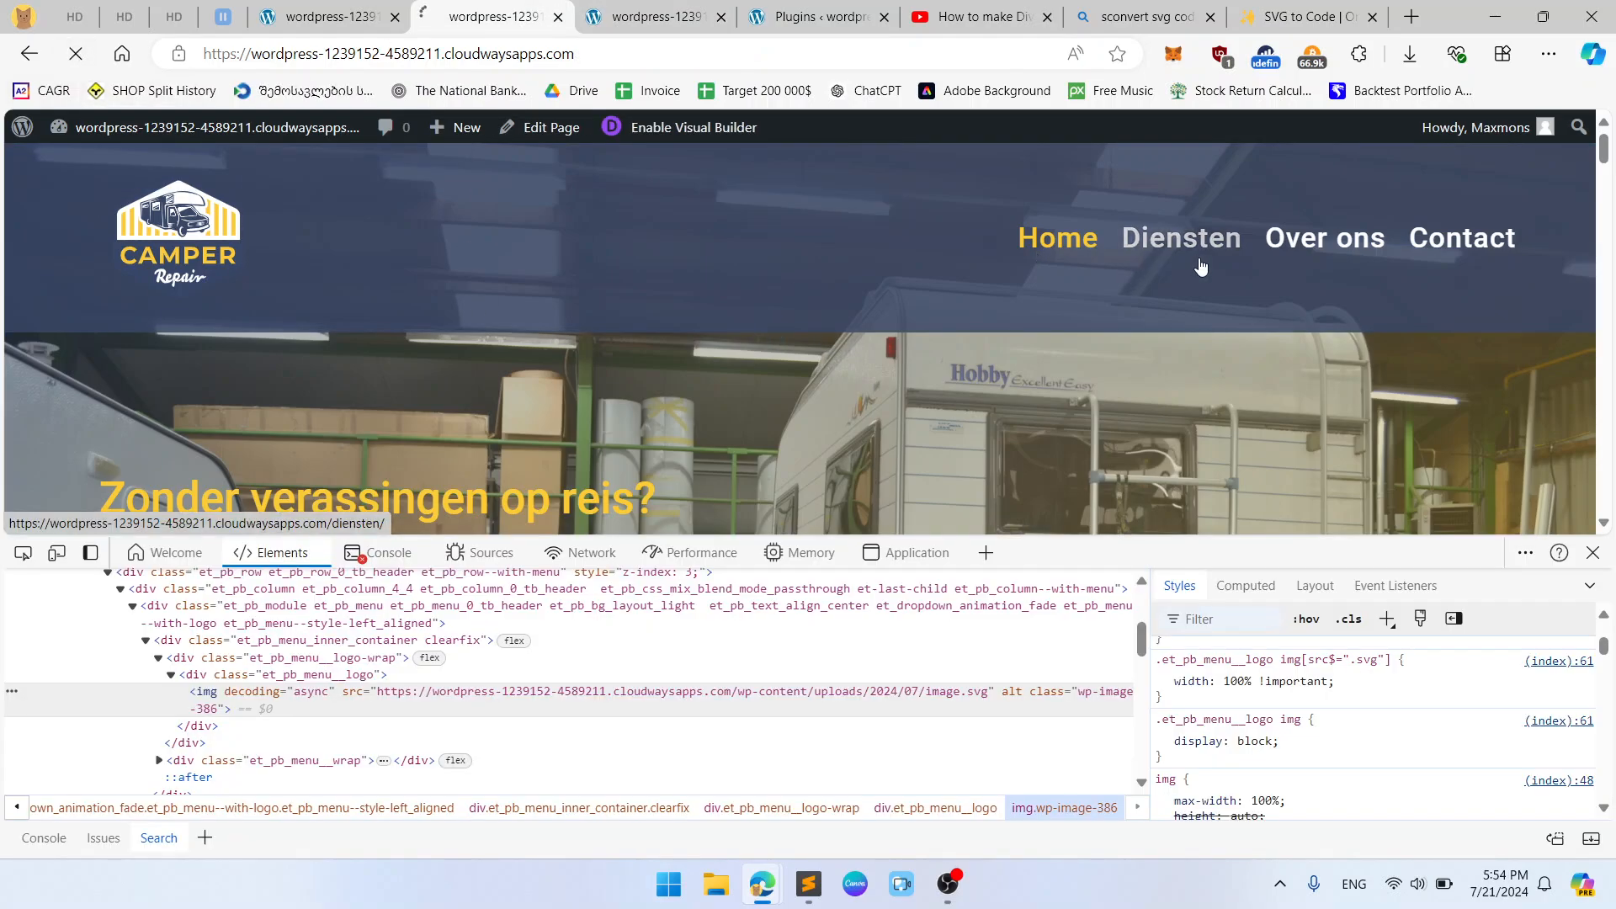
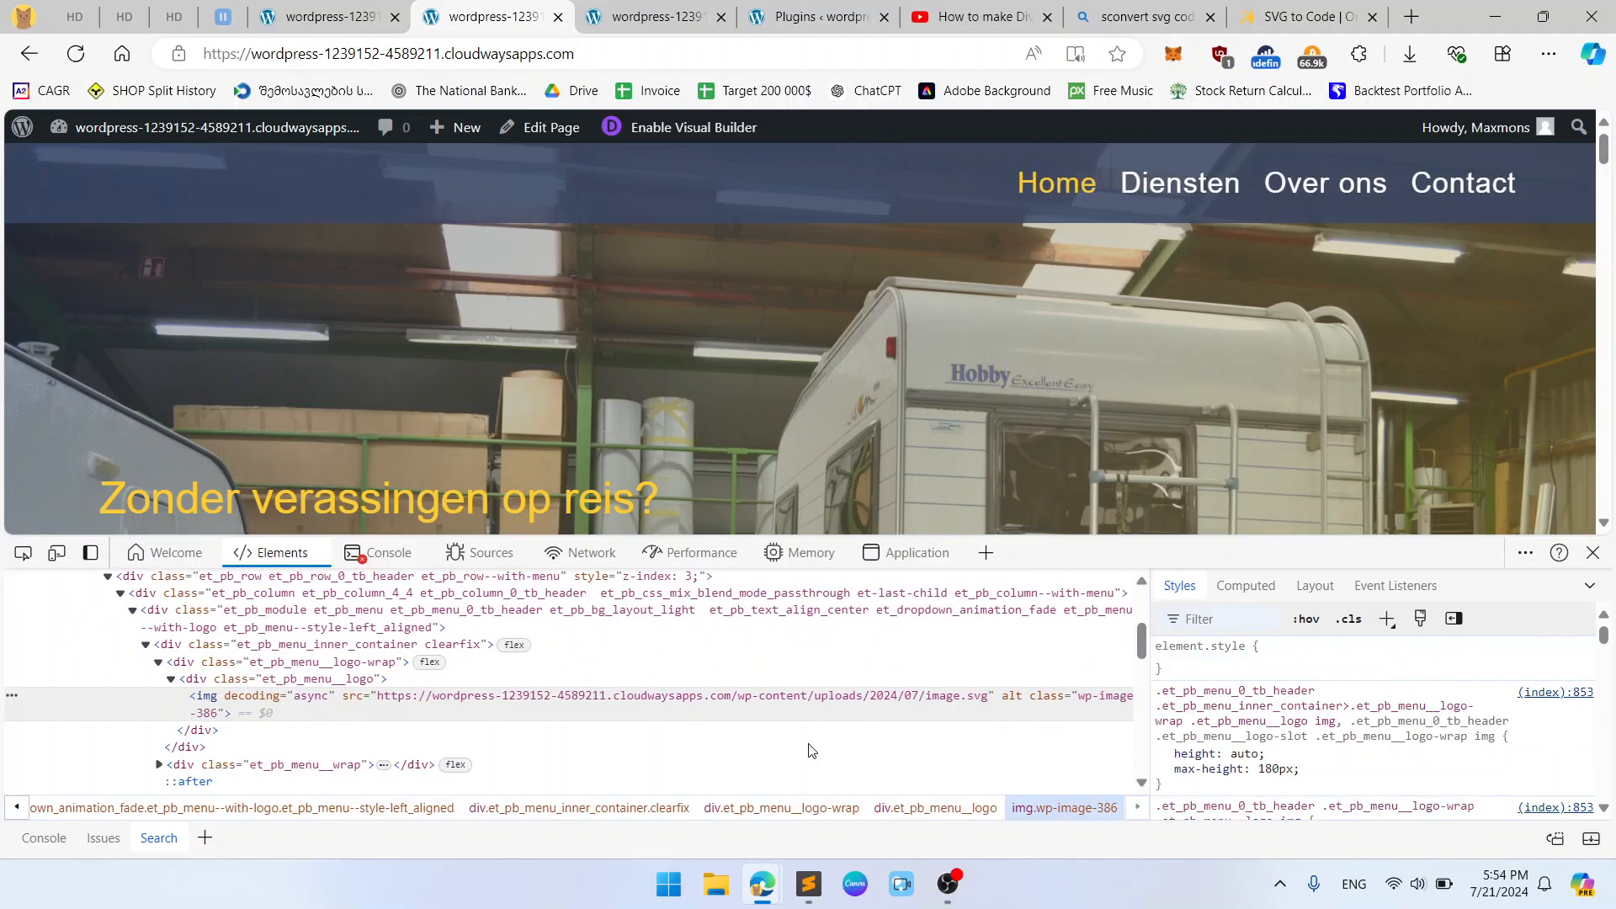
# Examine the style rules applied to the logo image on the reloaded live page.
pyautogui.scroll(-10, 1218, 769)
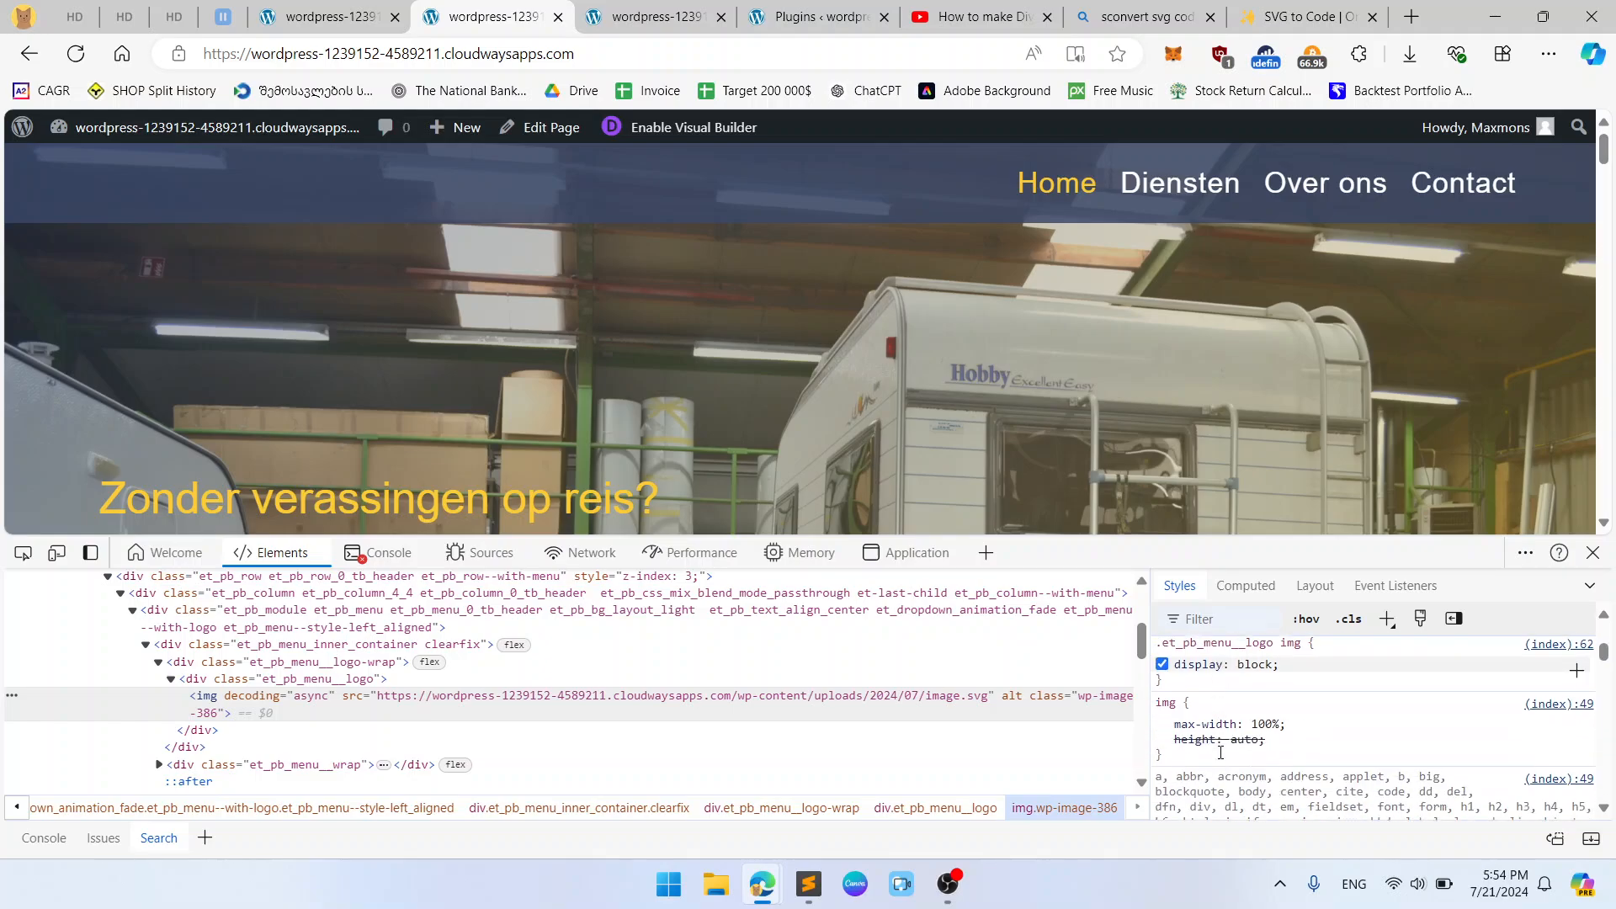
pyautogui.scroll(-4, 1221, 752)
pyautogui.scroll(10, 1221, 752)
# Add !important to the width:100% of the .et_pb_menu__logo img[src$=".svg"] rule in the header menu module's free-form CSS.
pyautogui.click(809, 17)
pyautogui.click(684, 14)
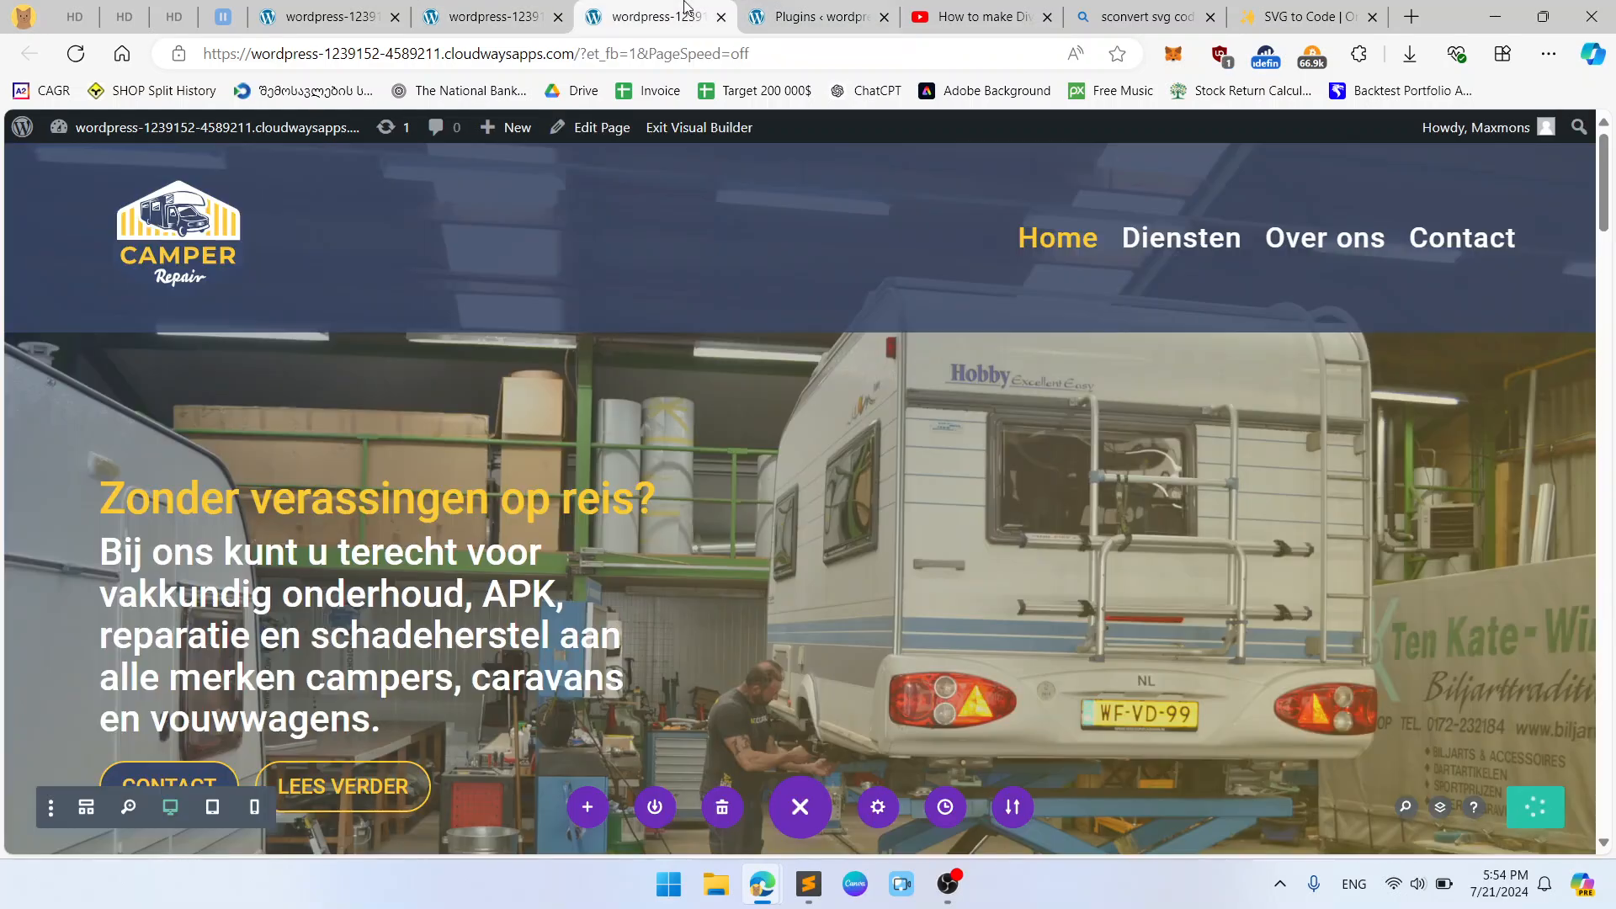
pyautogui.click(766, 209)
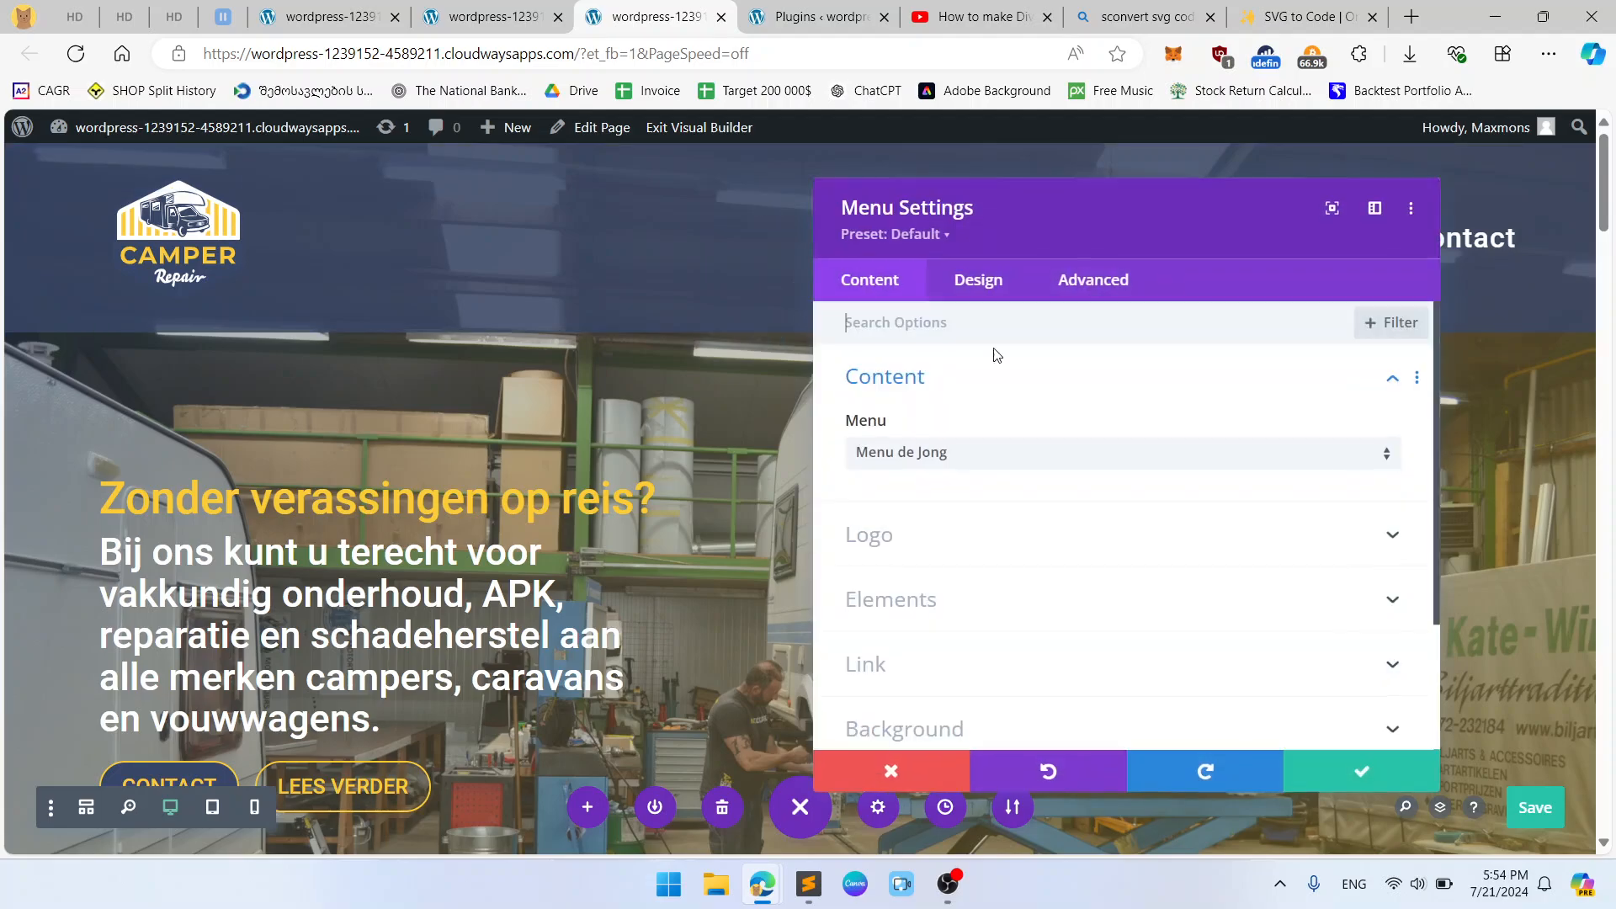
pyautogui.click(983, 290)
pyautogui.click(1093, 290)
pyautogui.click(958, 465)
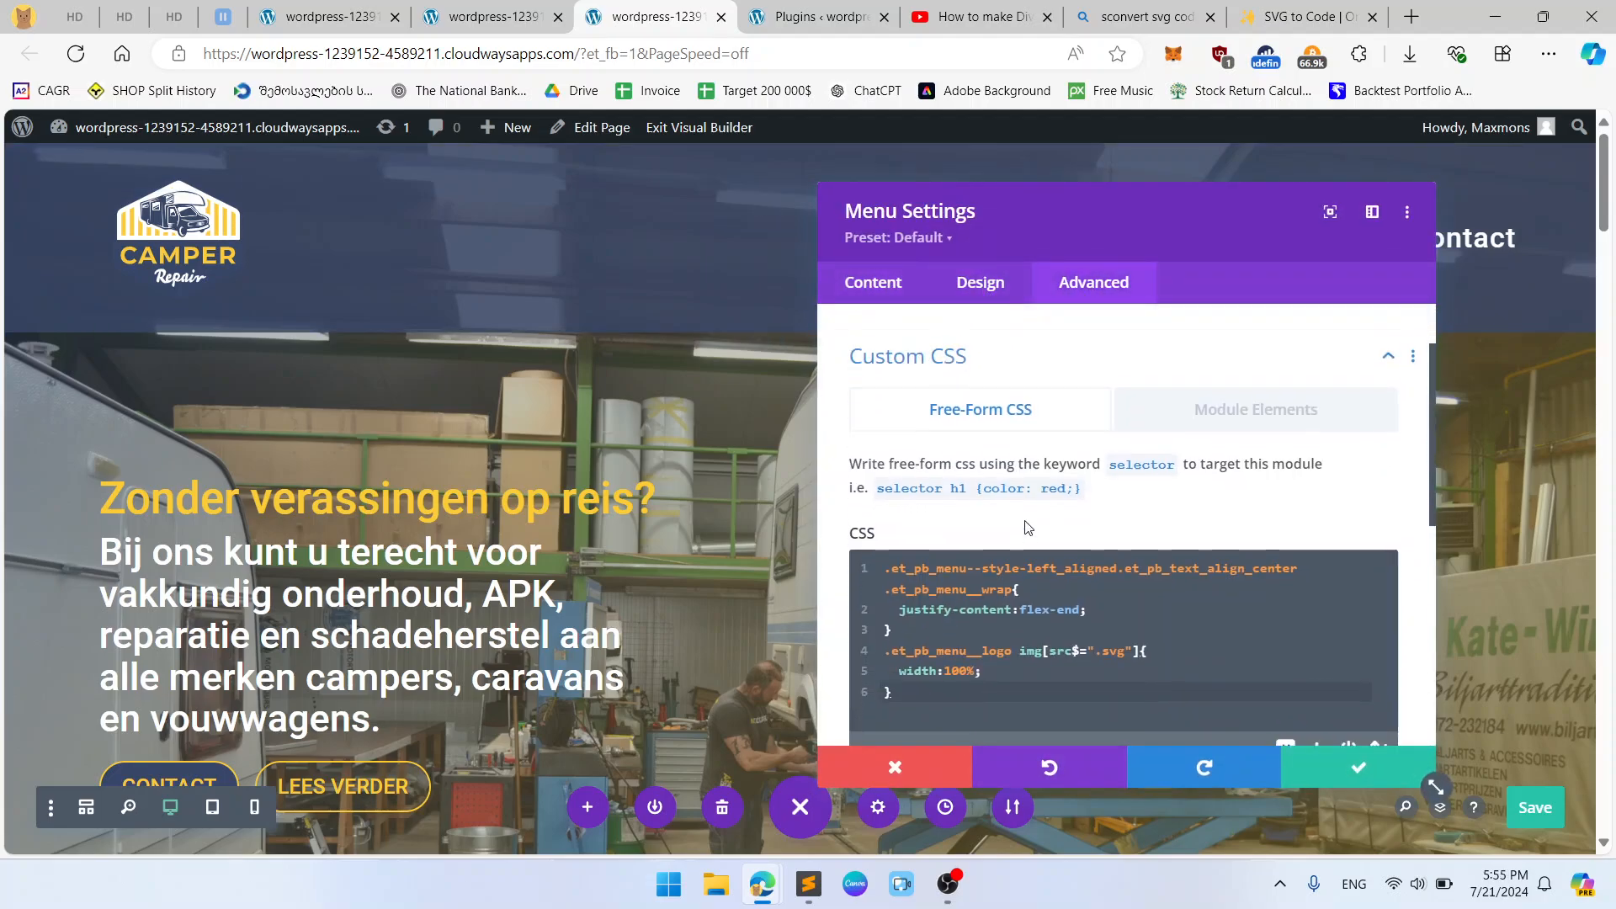
pyautogui.scroll(-2, 972, 579)
pyautogui.click(978, 544)
pyautogui.write('!importa')
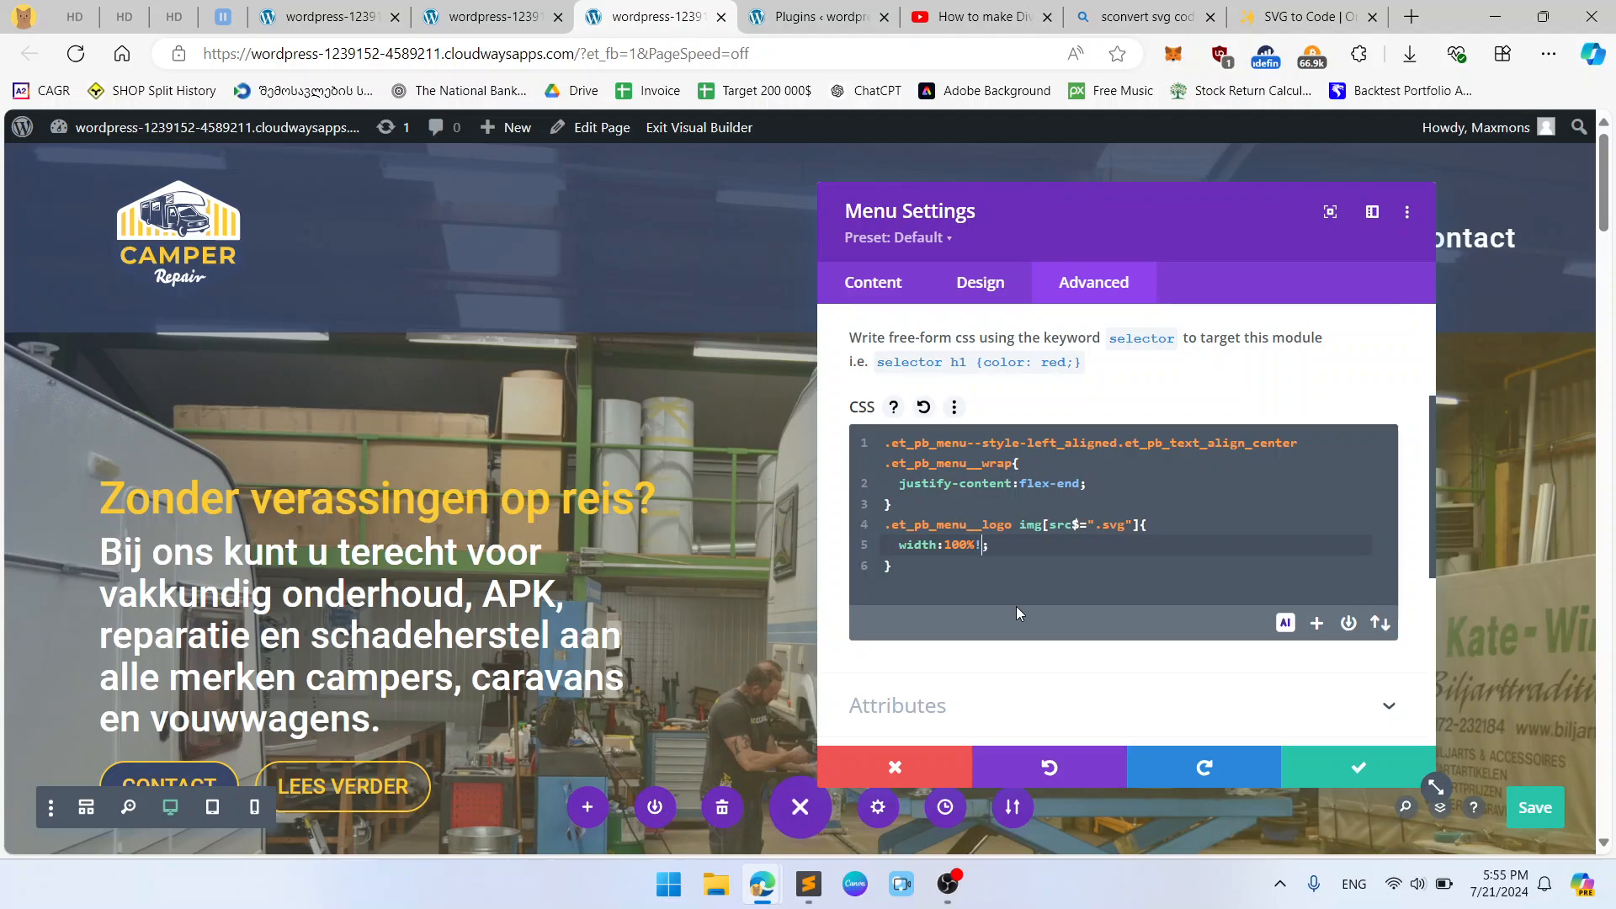
pyautogui.write('nt')
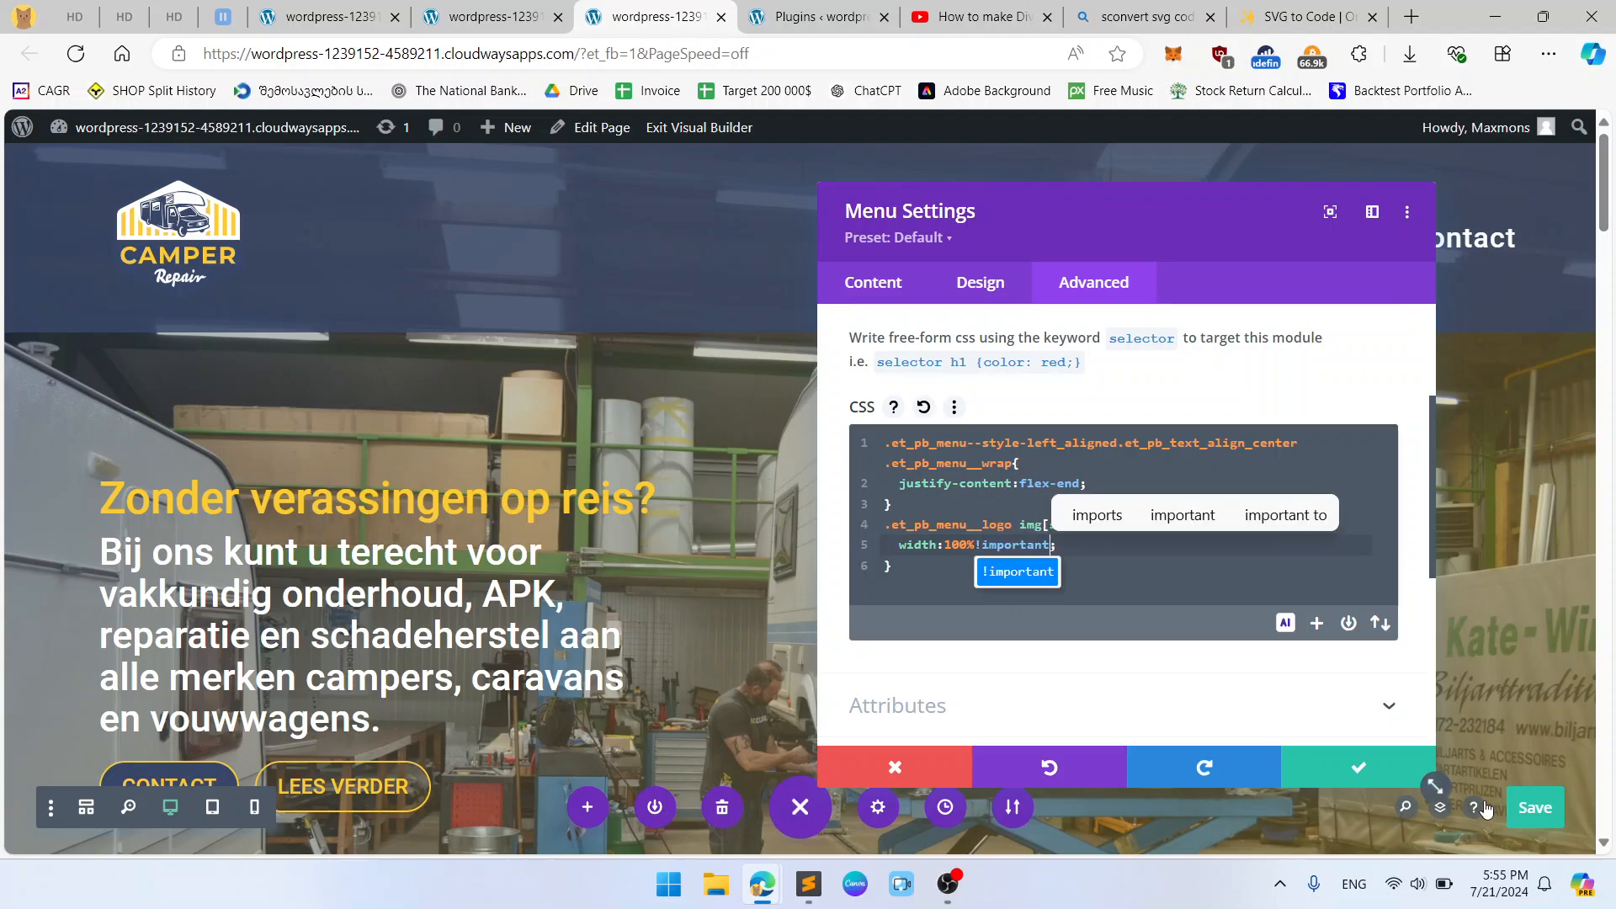
# Apply and save the !important CSS change in the builder, and reload the live home page.
pyautogui.click(1328, 767)
pyautogui.click(1515, 810)
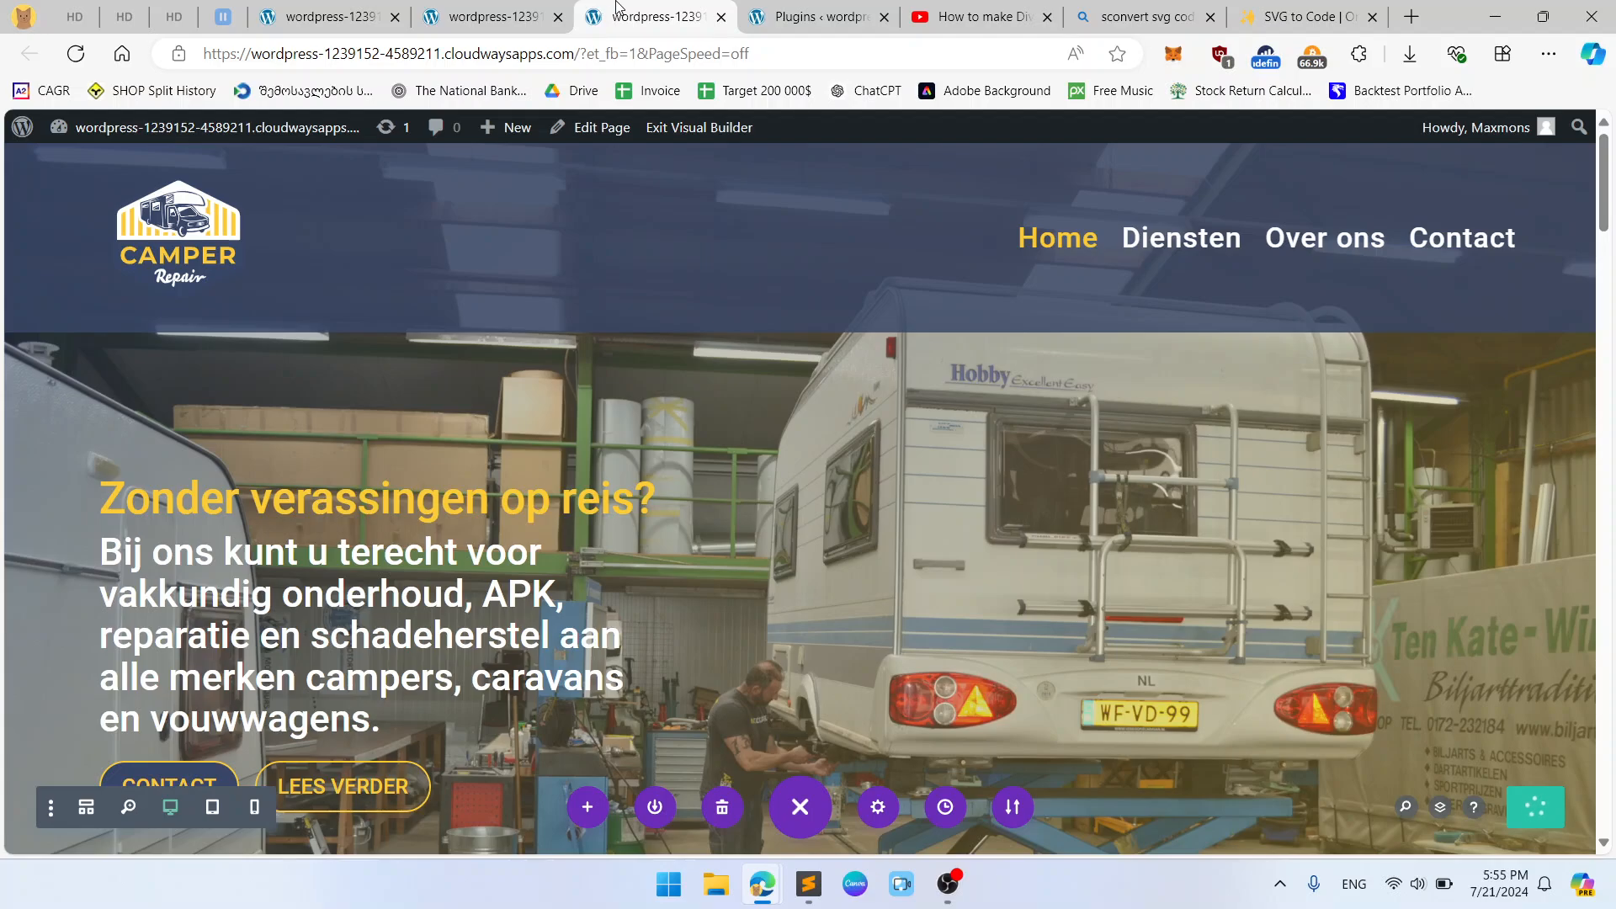
pyautogui.click(522, 11)
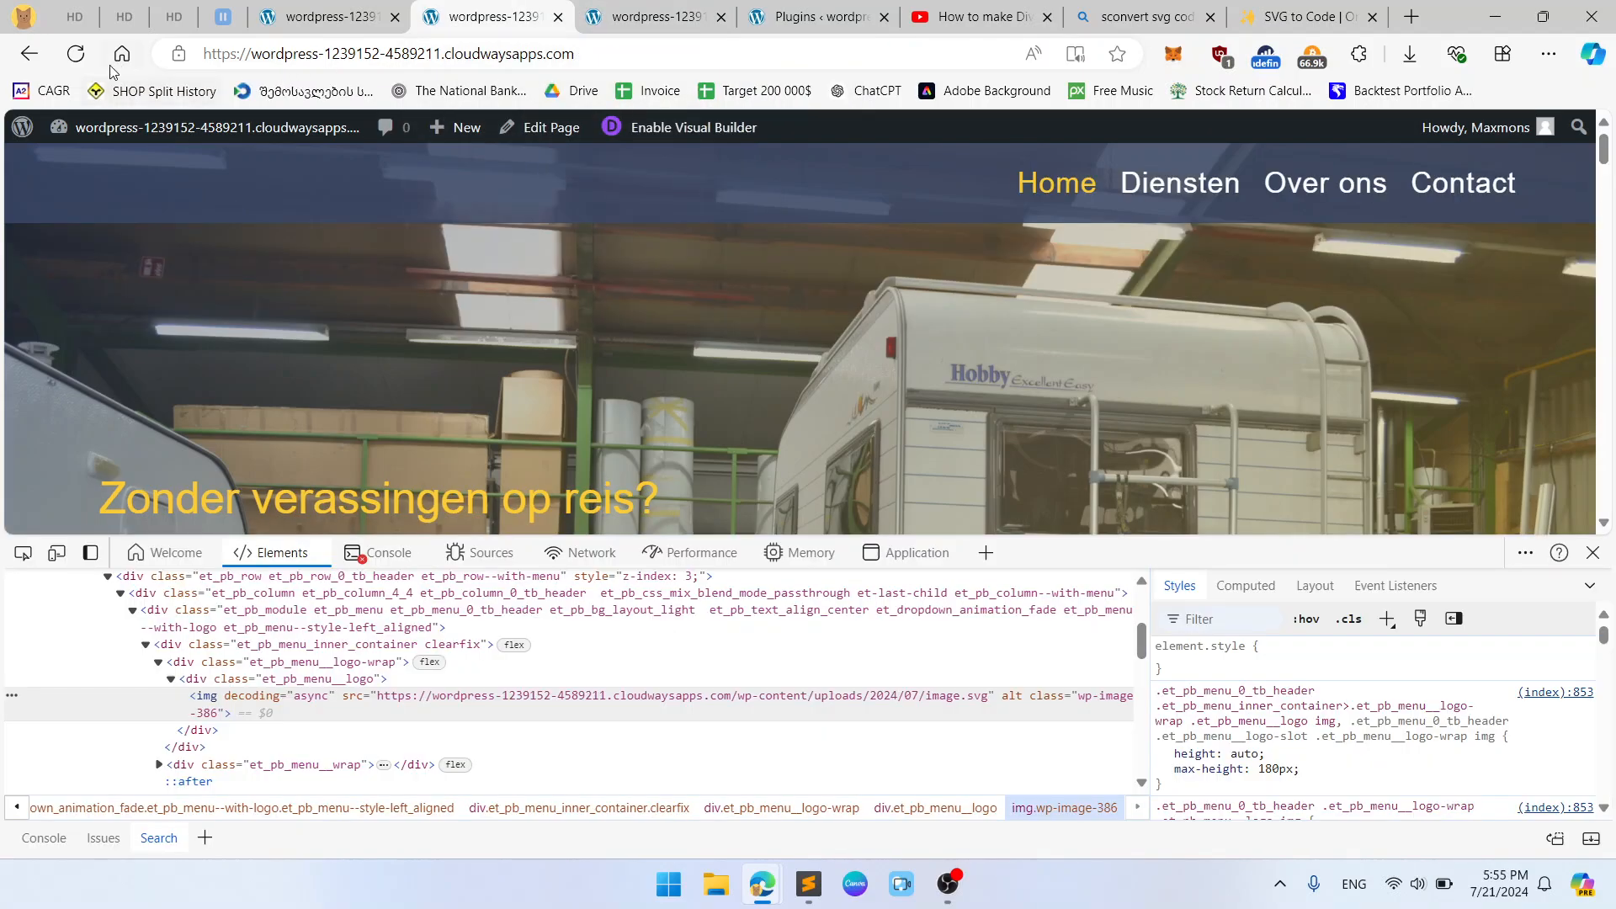
pyautogui.click(78, 64)
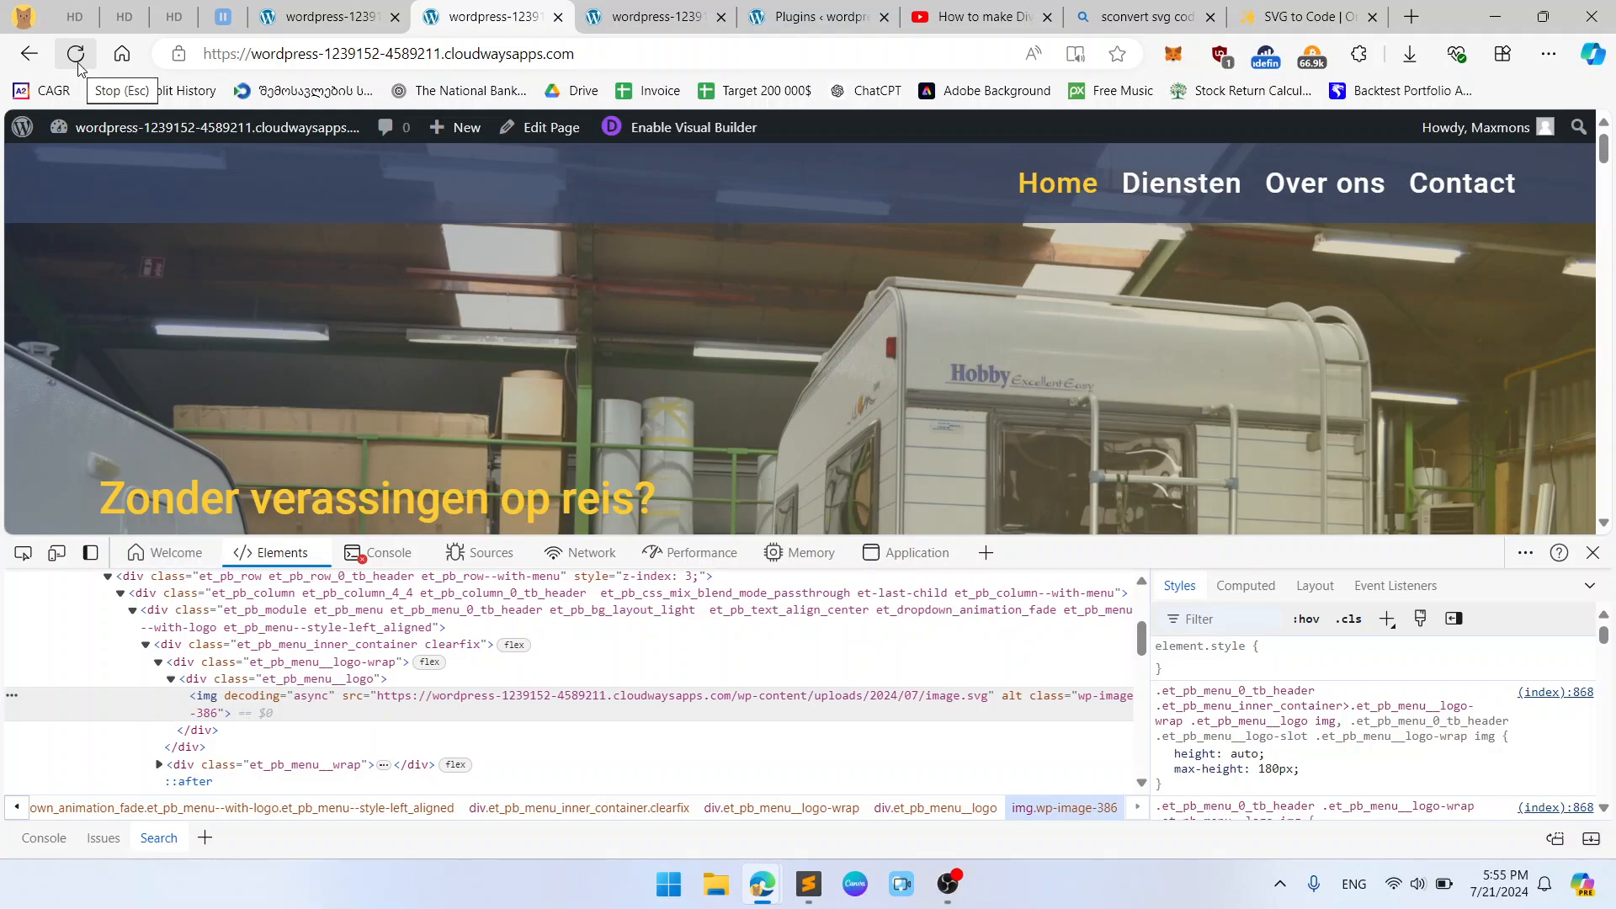
# Inspect the logo image's width rules on the live page to see which one takes effect.
pyautogui.scroll(-5, 1331, 728)
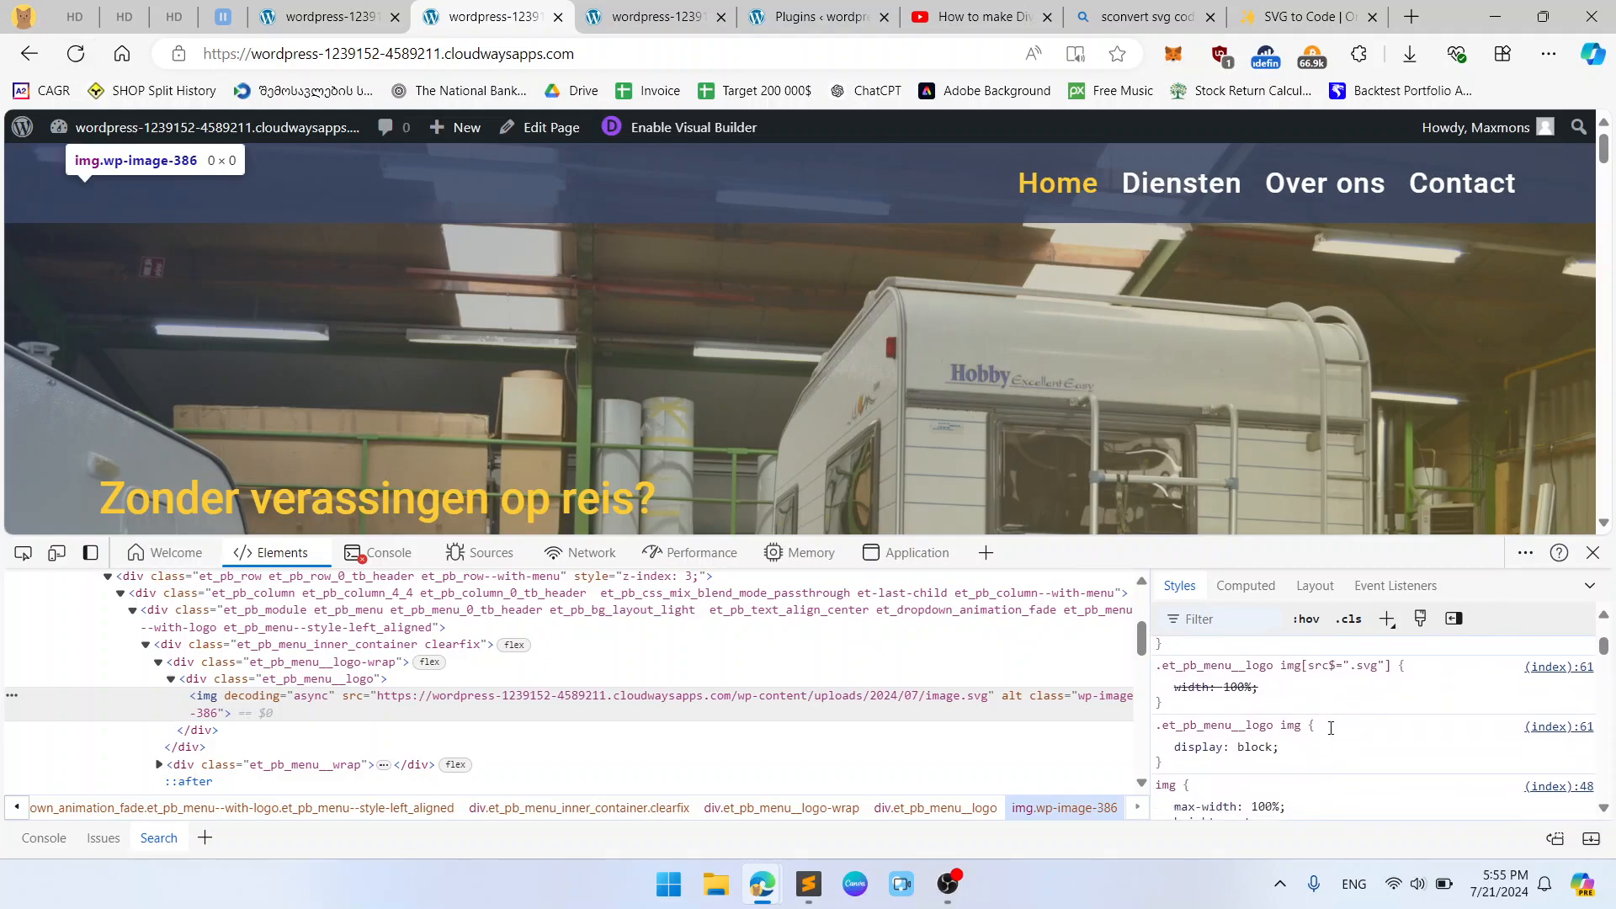
pyautogui.scroll(-1, 1331, 728)
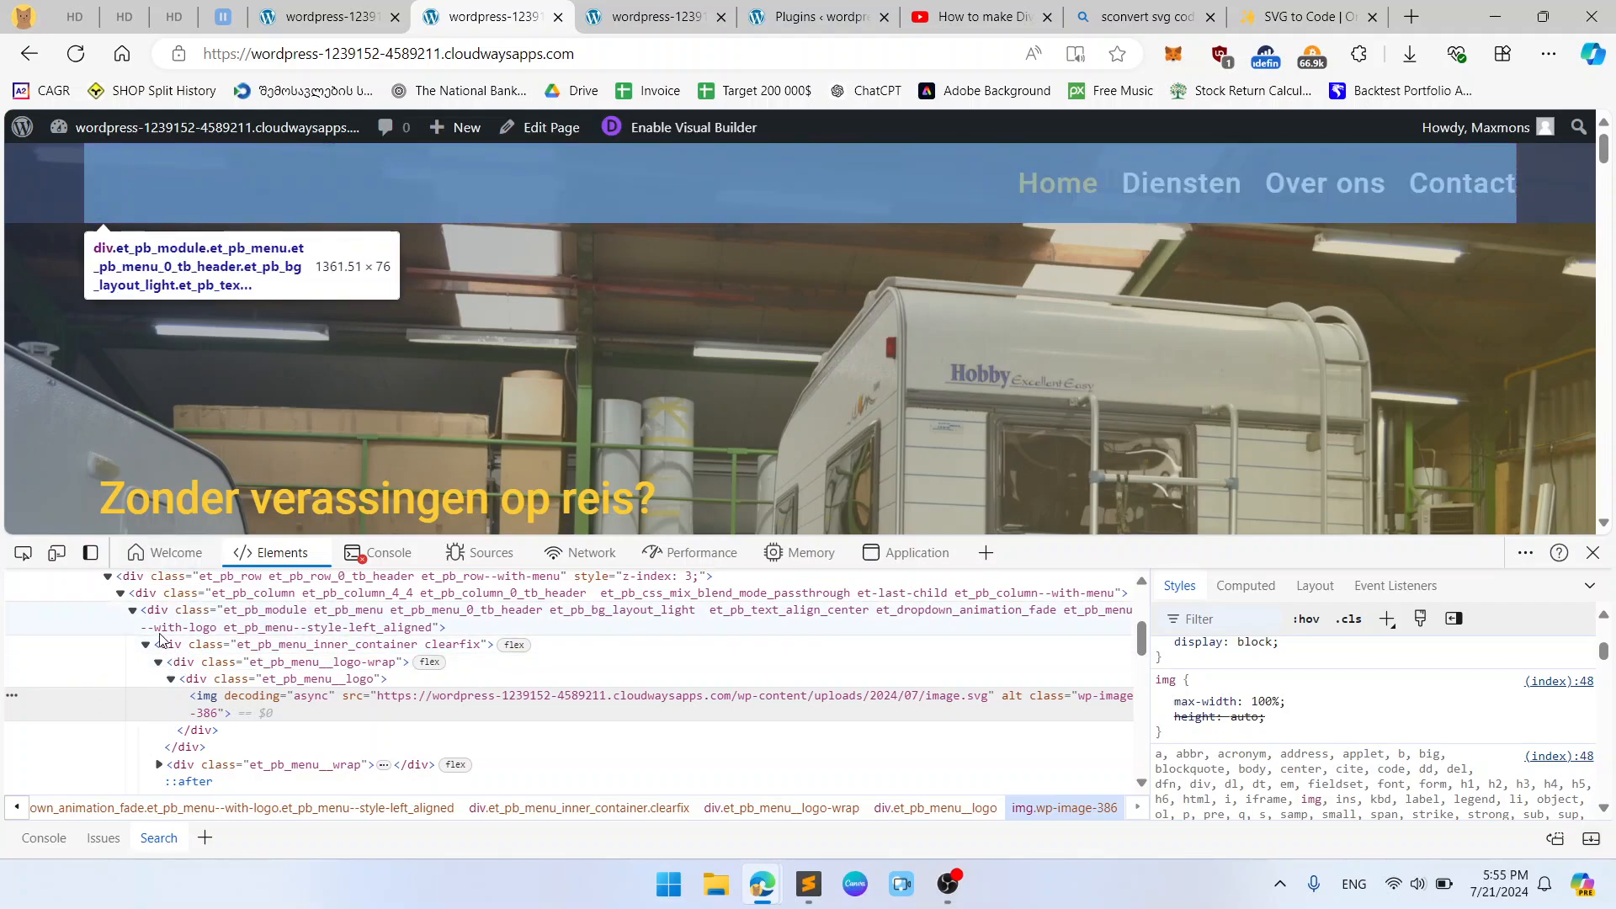
pyautogui.scroll(3, 1263, 776)
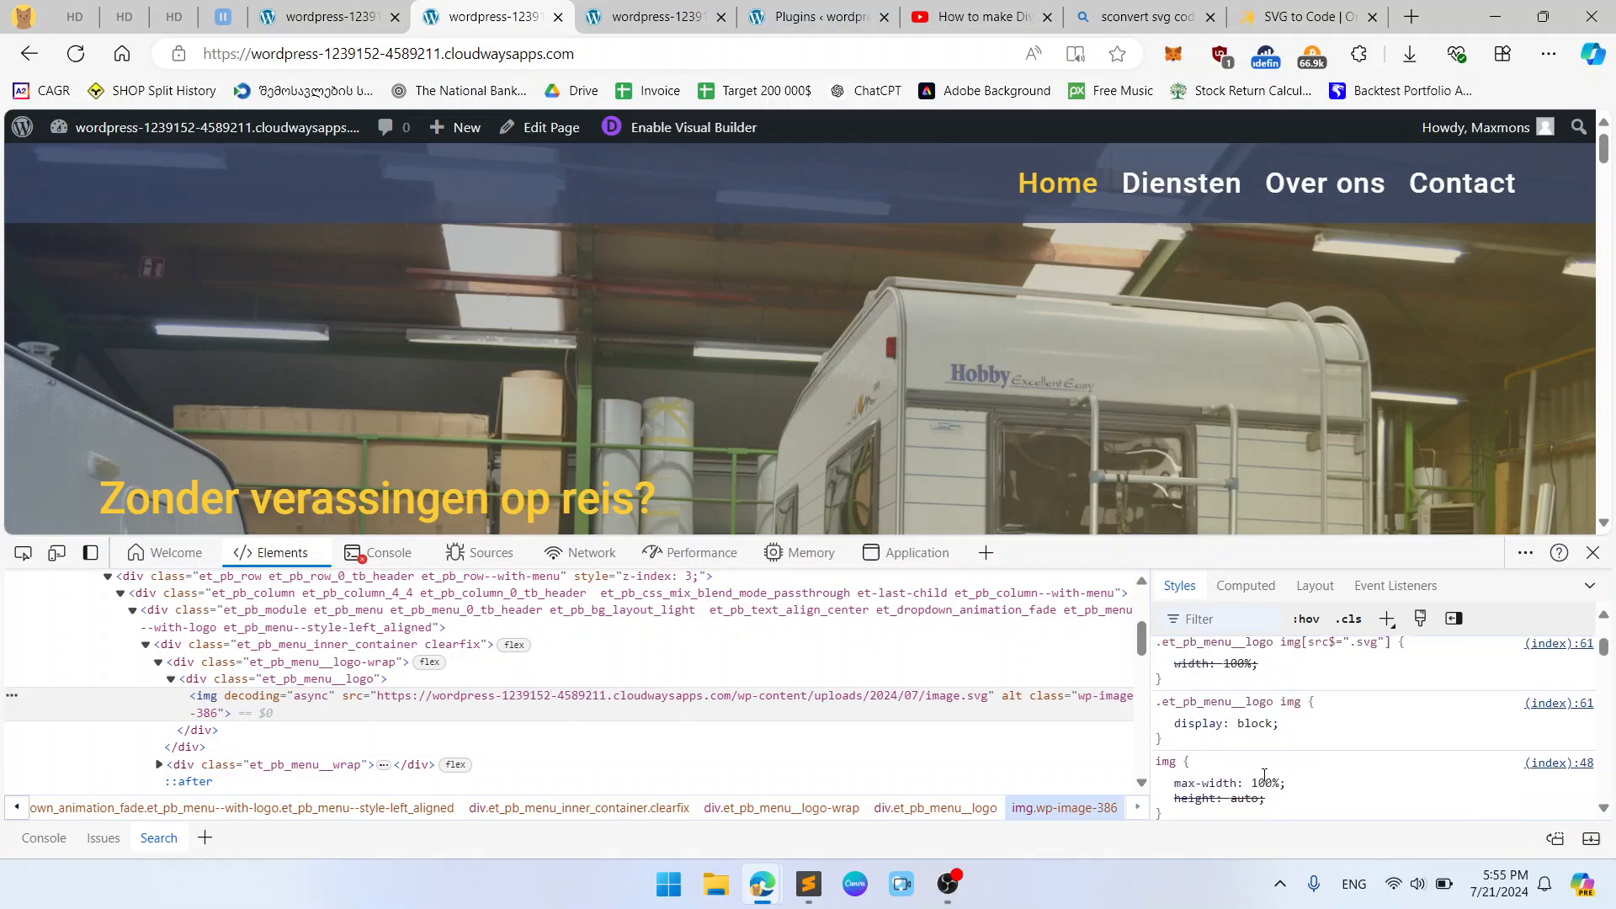
pyautogui.scroll(2, 1263, 775)
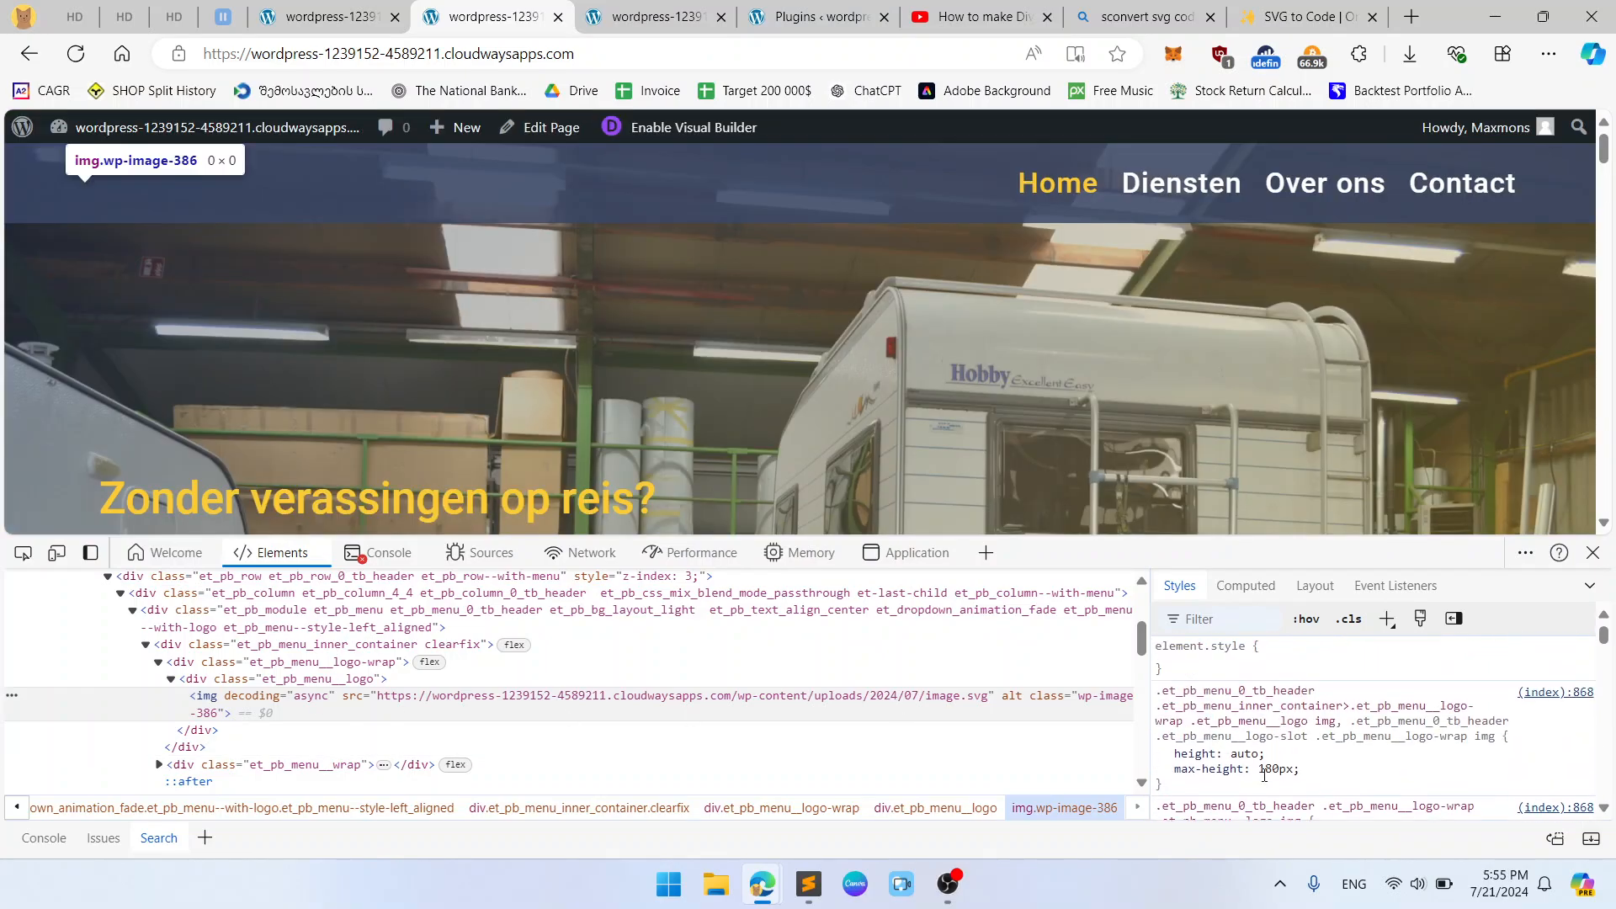
pyautogui.click(703, 9)
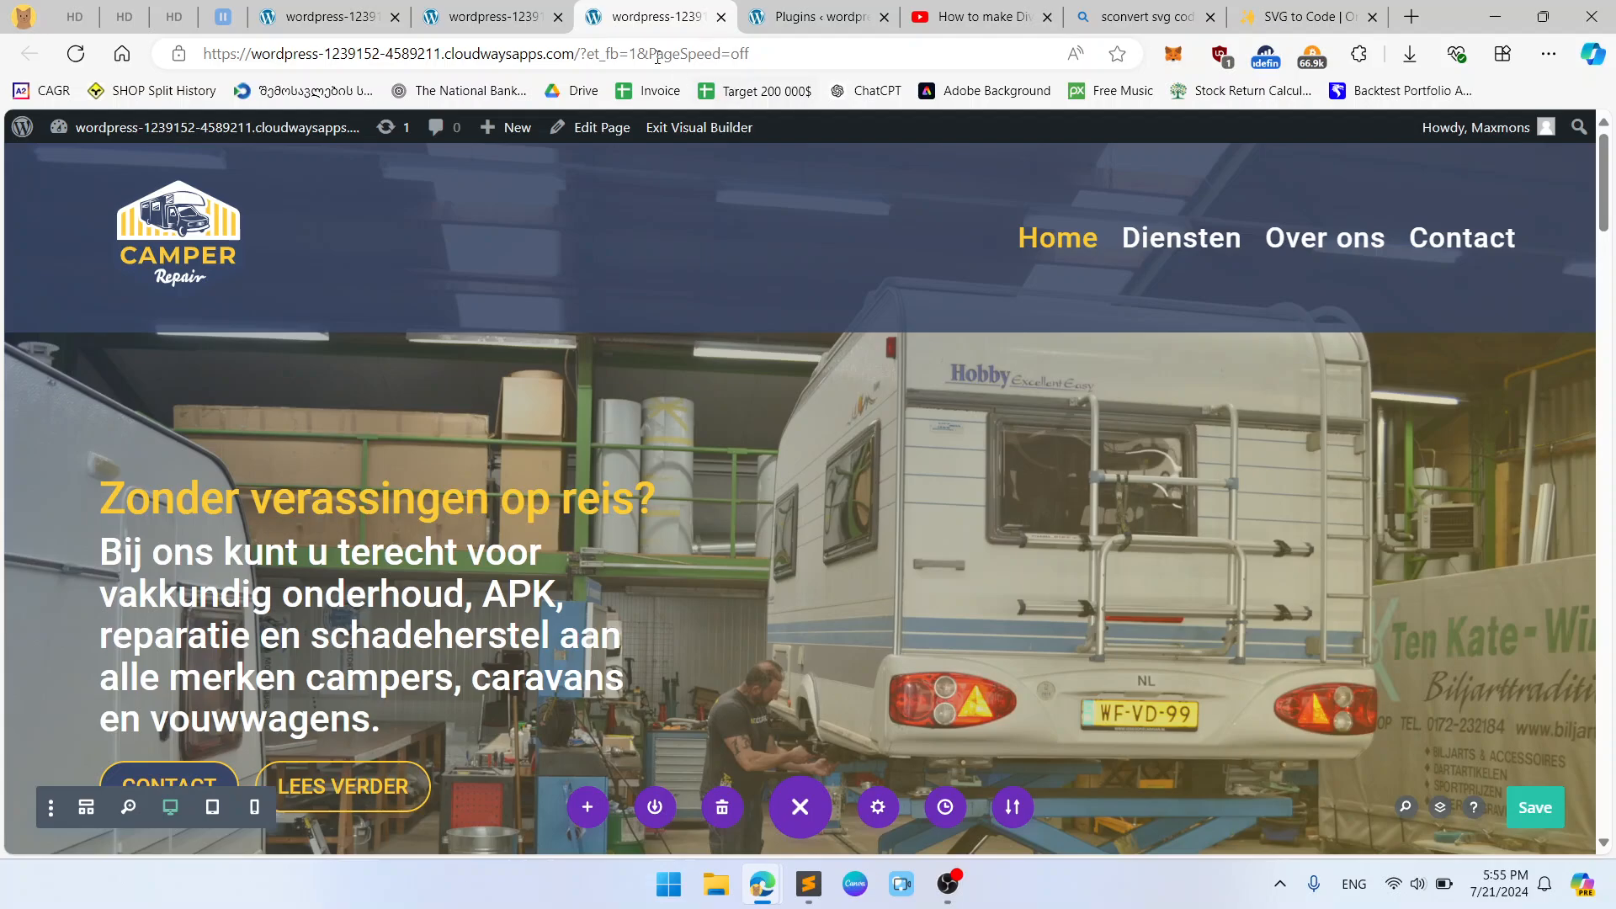
pyautogui.click(488, 17)
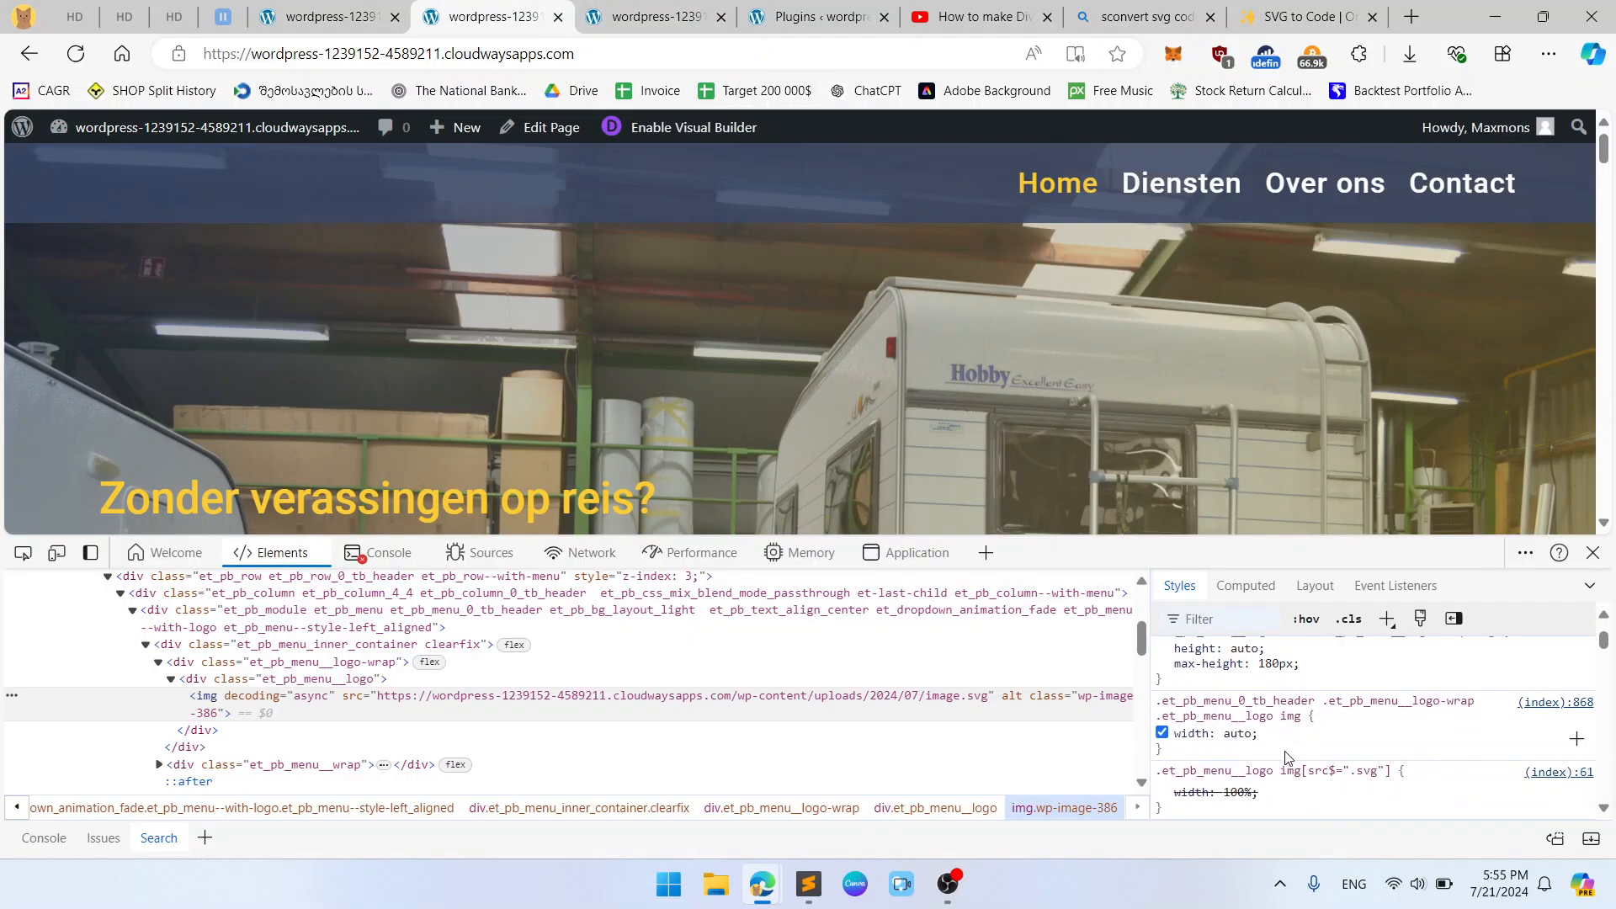
pyautogui.scroll(-2, 1287, 756)
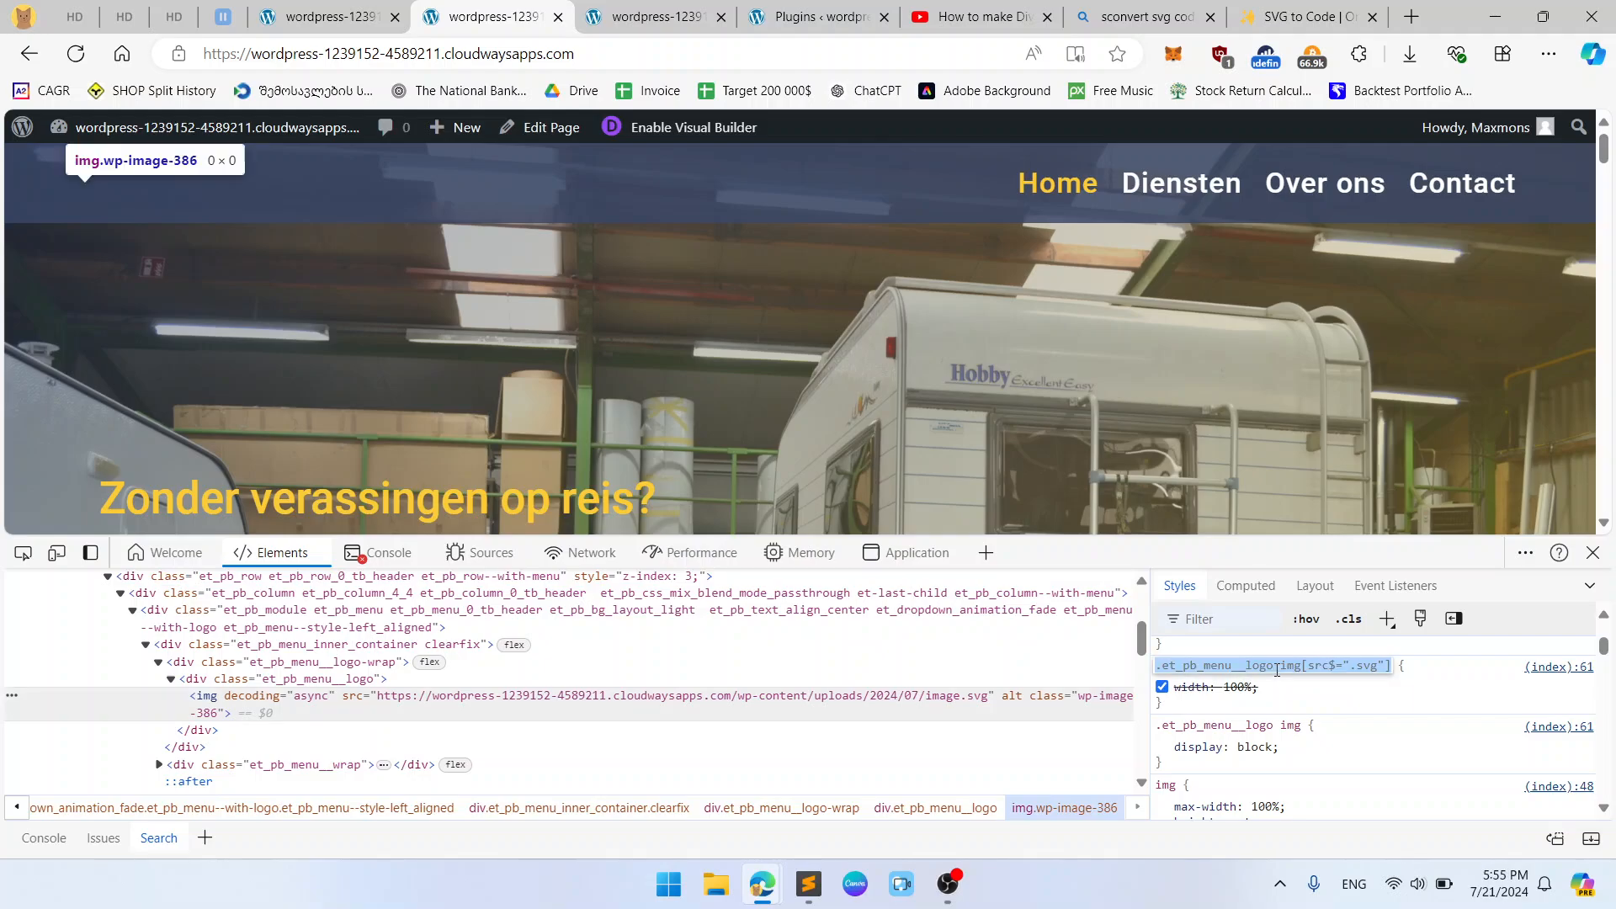
# Remove the .et_pb_menu__logo img[src$=".svg"] rule from the header menu module's free-form CSS in the builder.
pyautogui.click(656, 17)
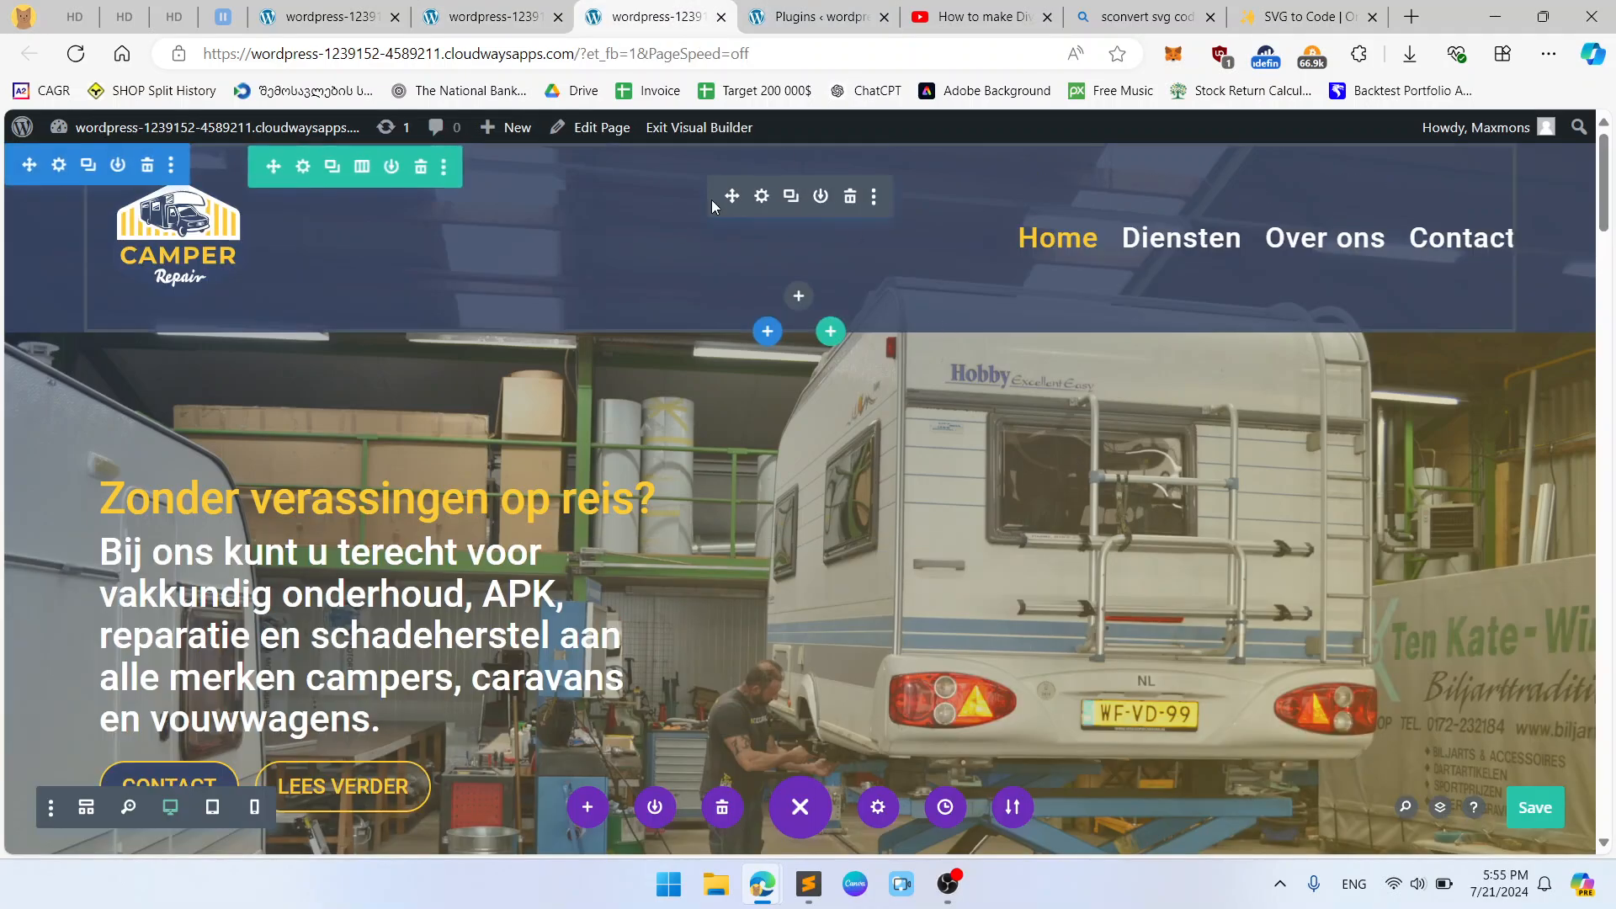
pyautogui.click(762, 197)
pyautogui.click(1103, 290)
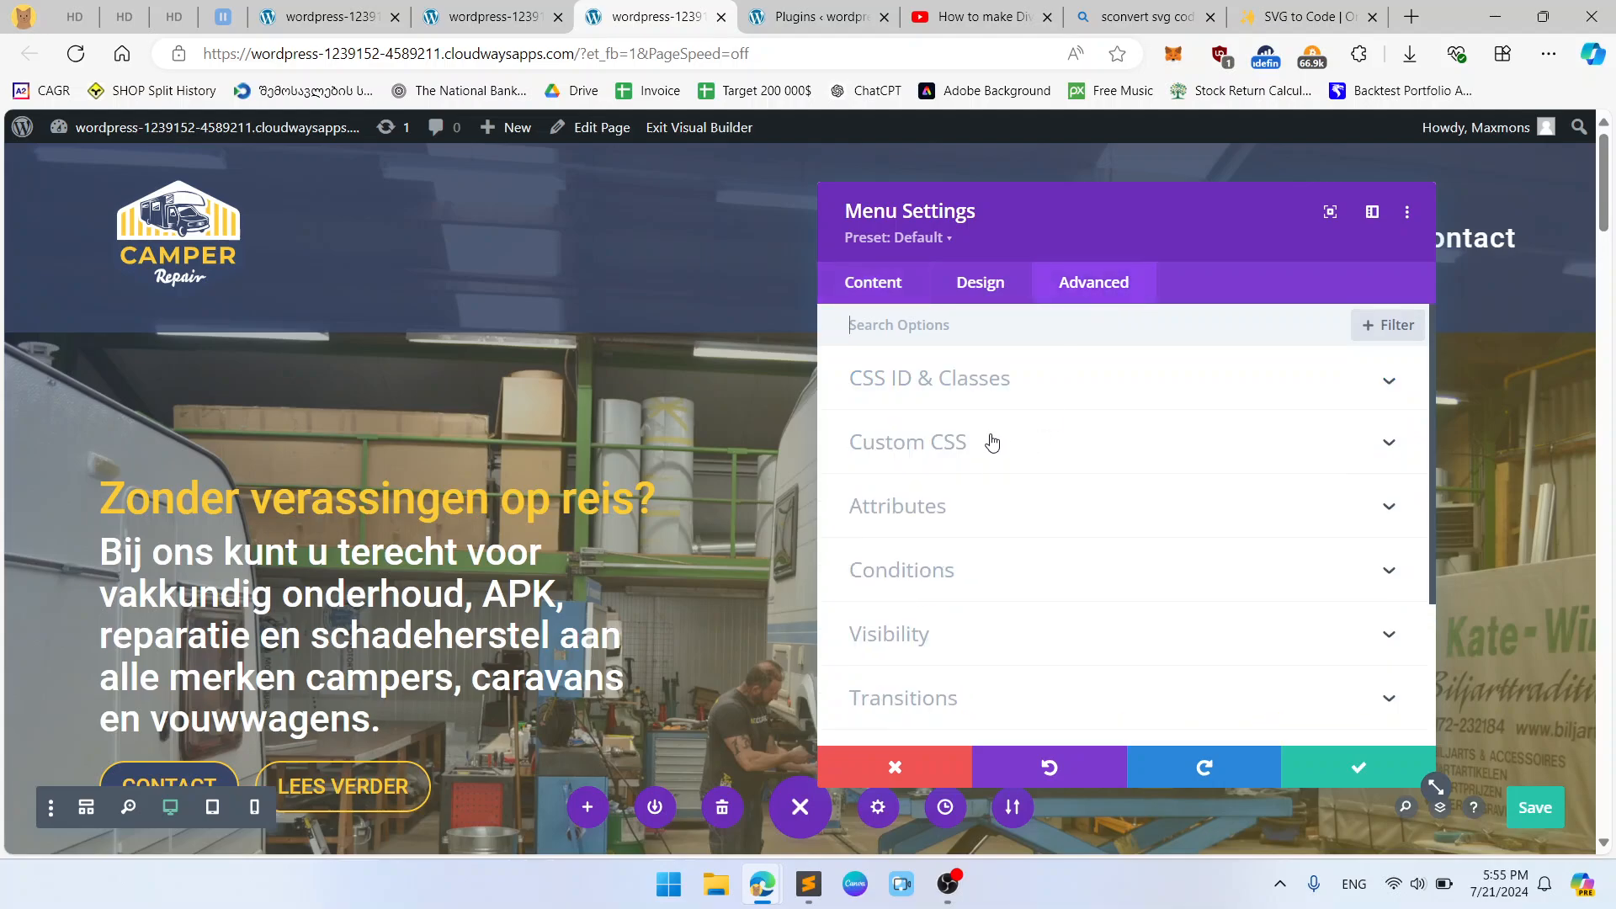
pyautogui.click(995, 441)
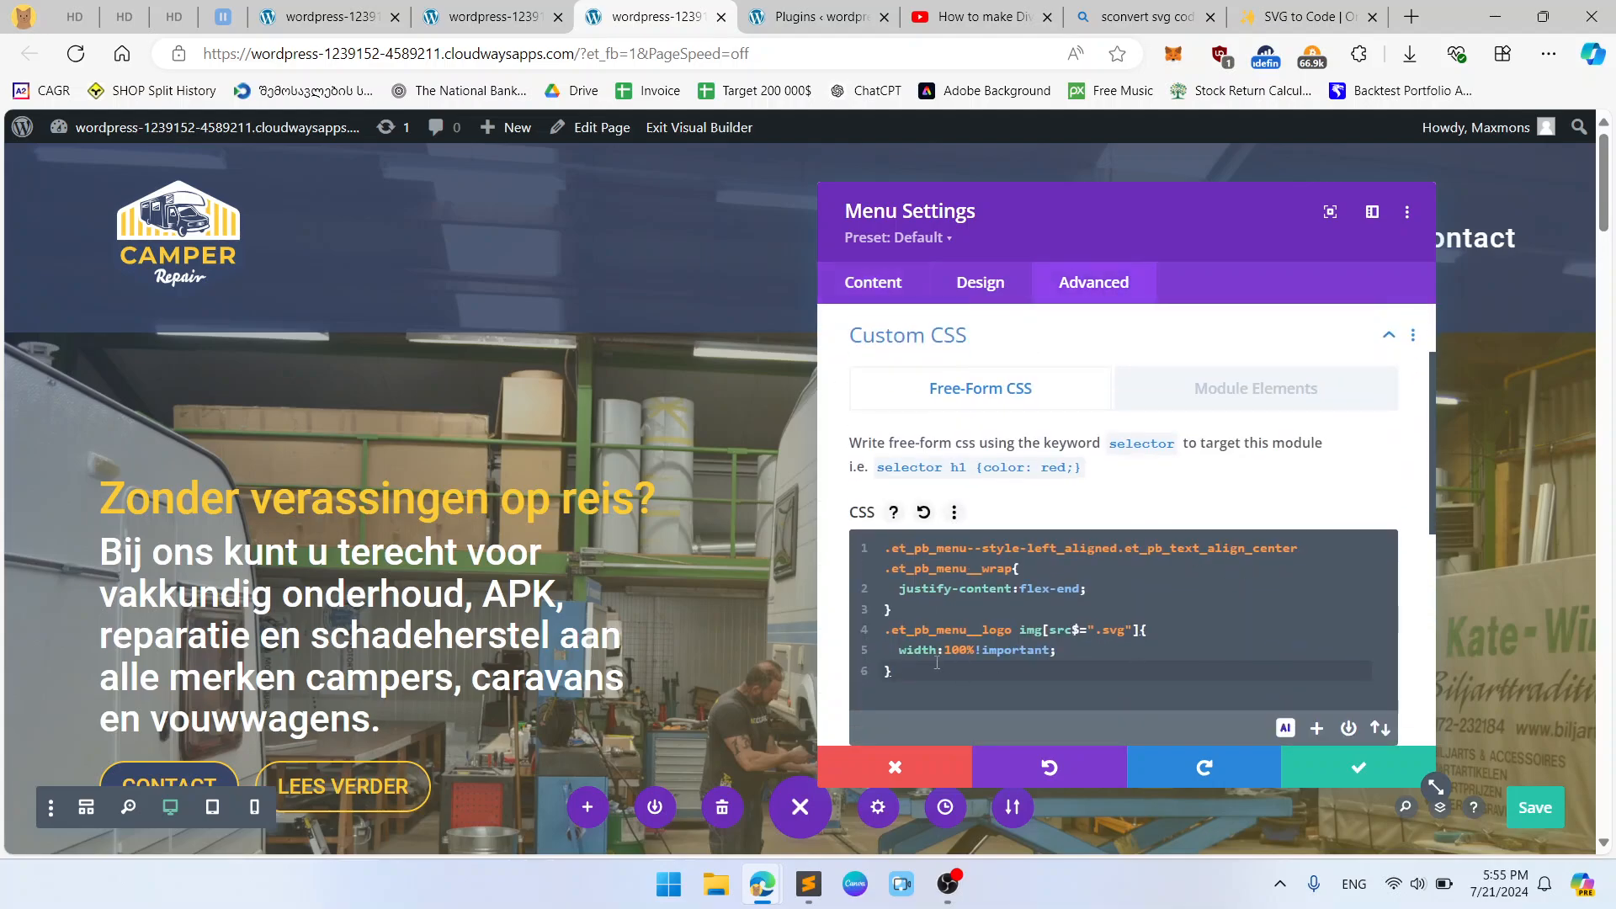
pyautogui.click(916, 650)
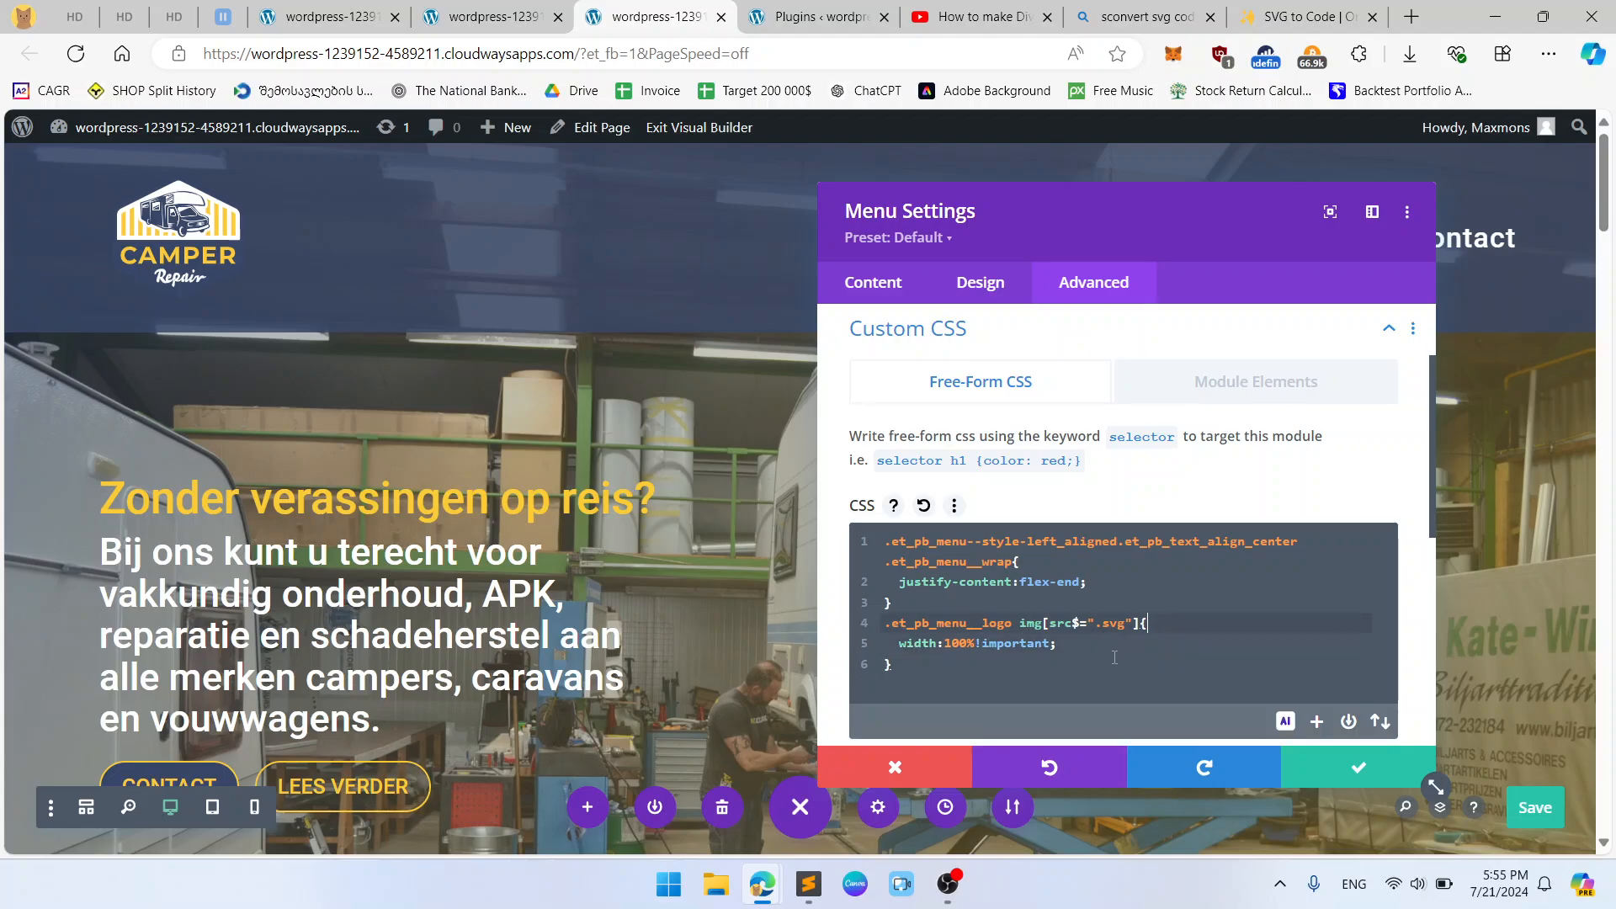
pyautogui.scroll(-1, 1119, 658)
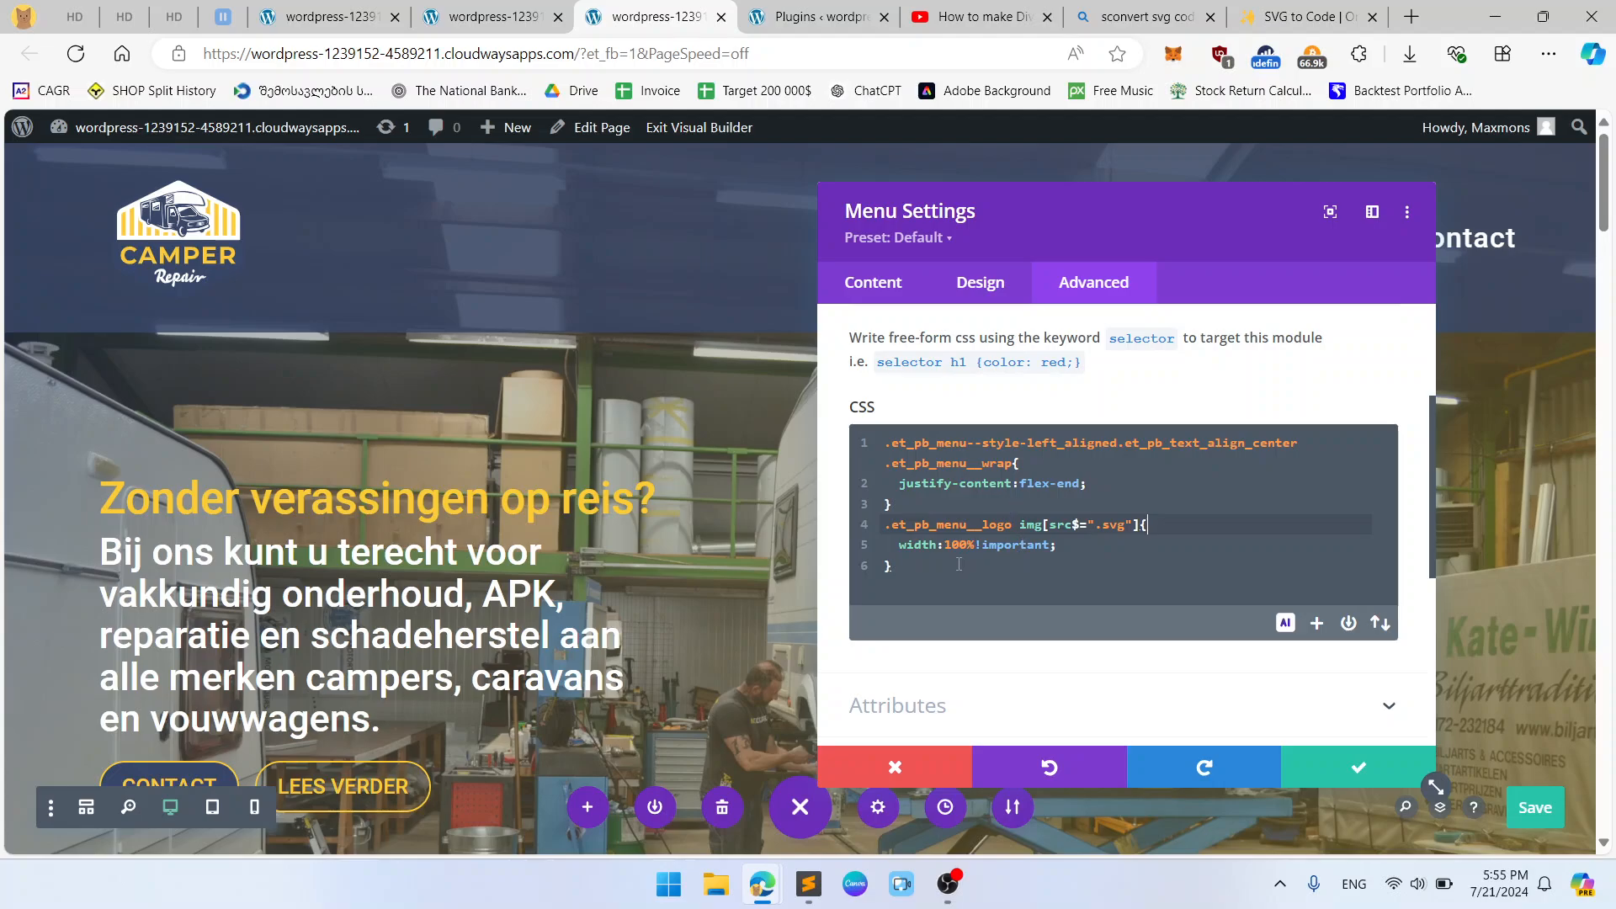
pyautogui.moveTo(959, 564); pyautogui.dragTo(893, 534)
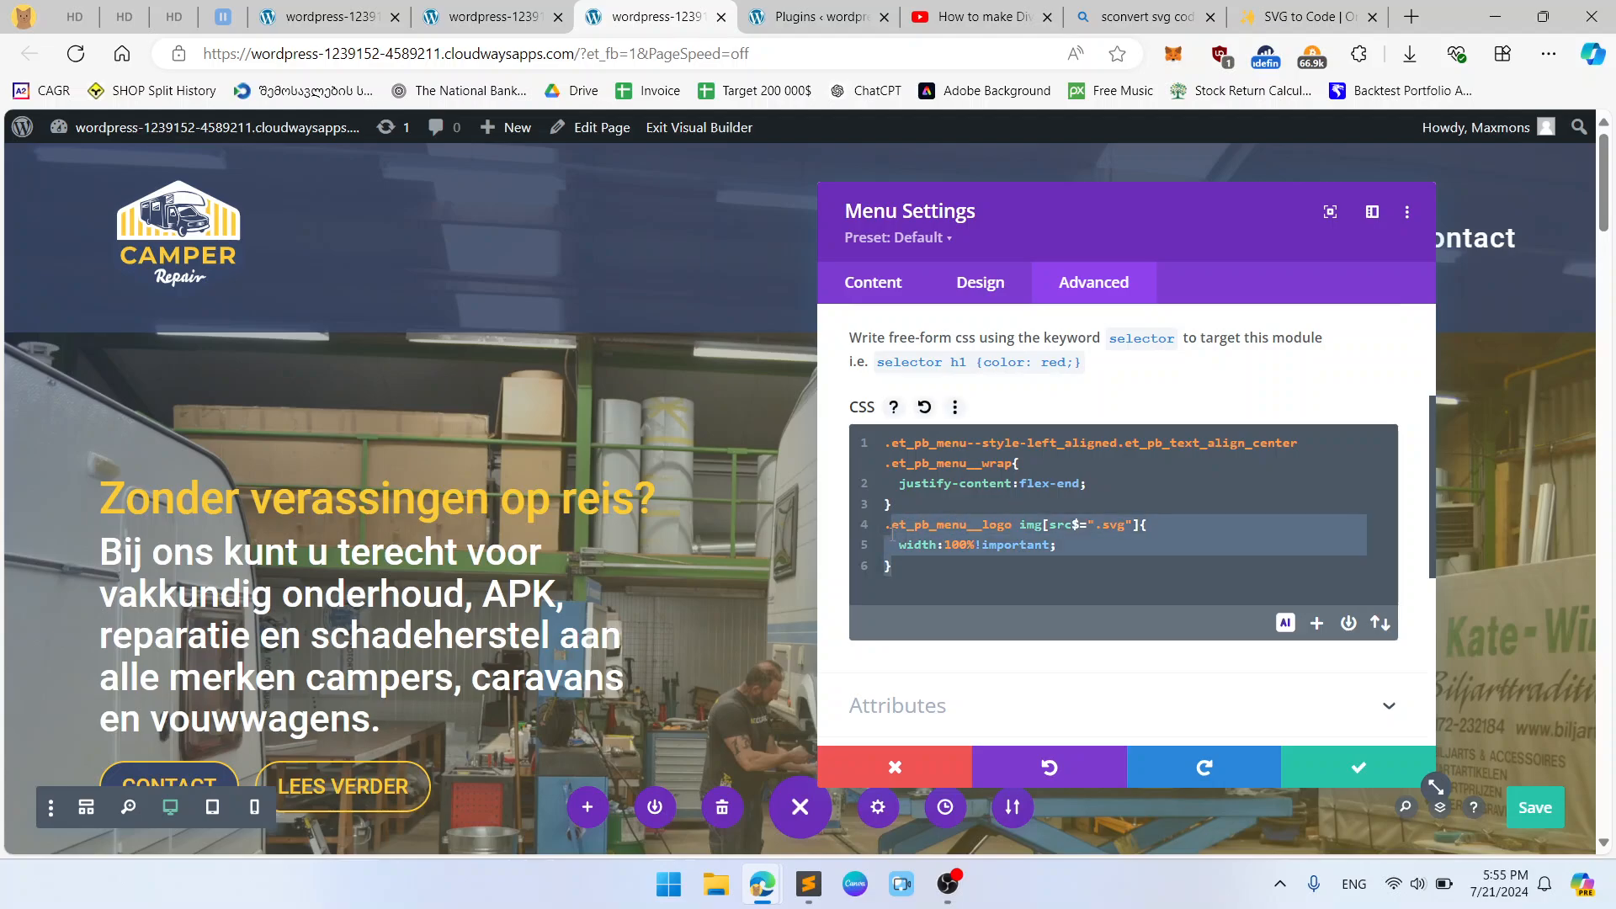
pyautogui.press('BackSpace')
# Try a Logo Width of 100% in the menu module's sizing options and settle on 180px.
pyautogui.click(980, 287)
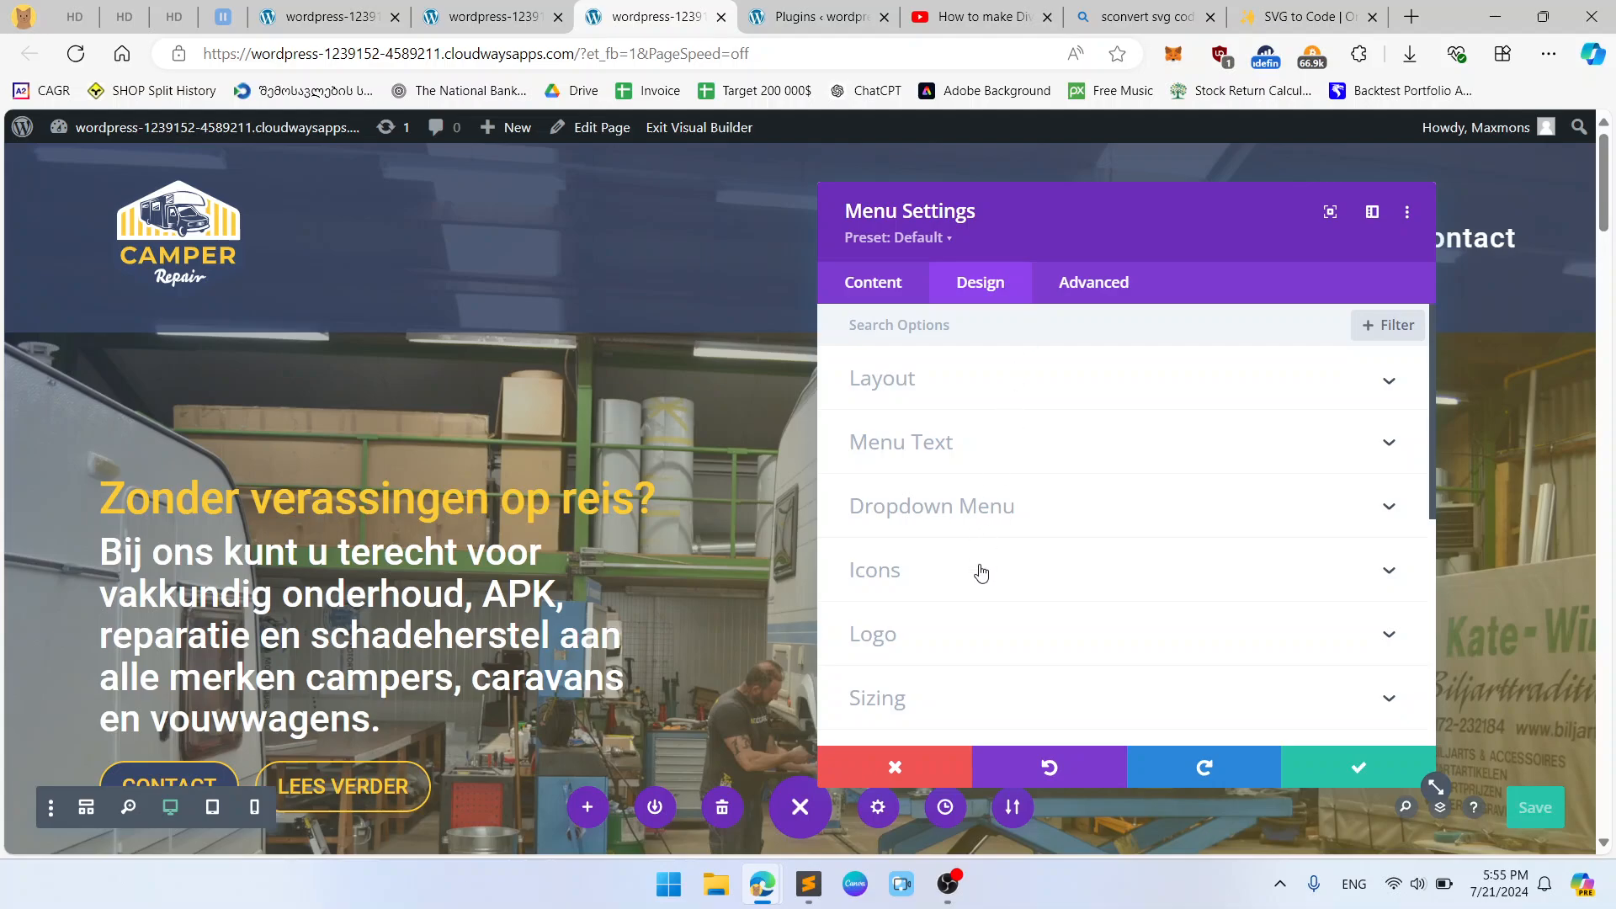
pyautogui.scroll(-1, 979, 572)
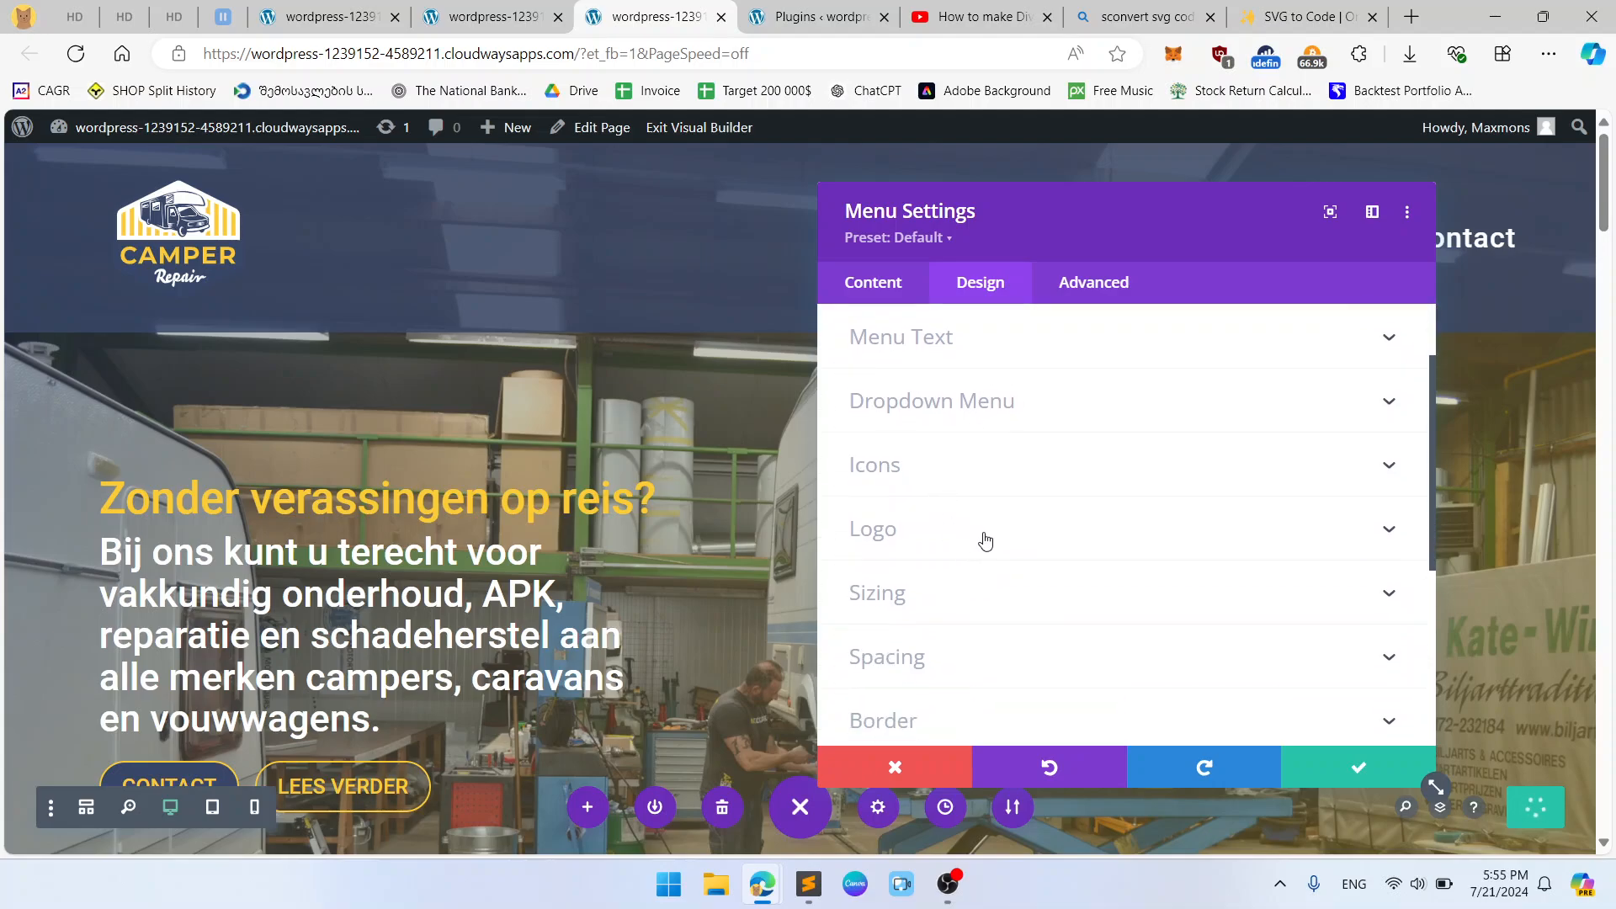
pyautogui.click(986, 540)
pyautogui.scroll(-10, 990, 535)
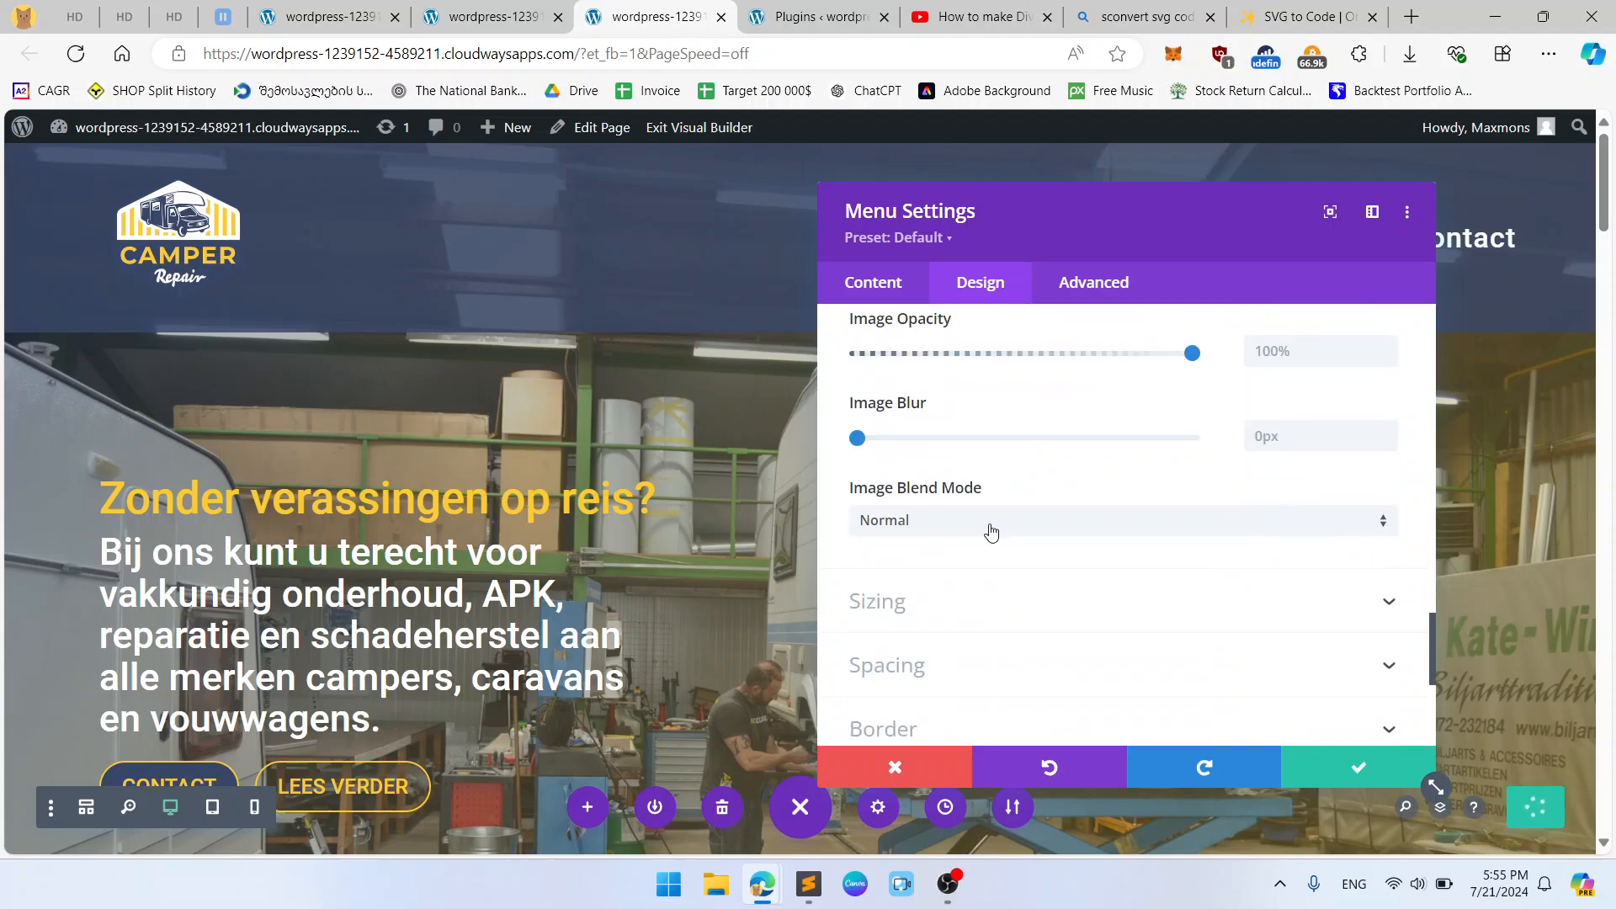
pyautogui.scroll(-2, 992, 530)
pyautogui.click(930, 390)
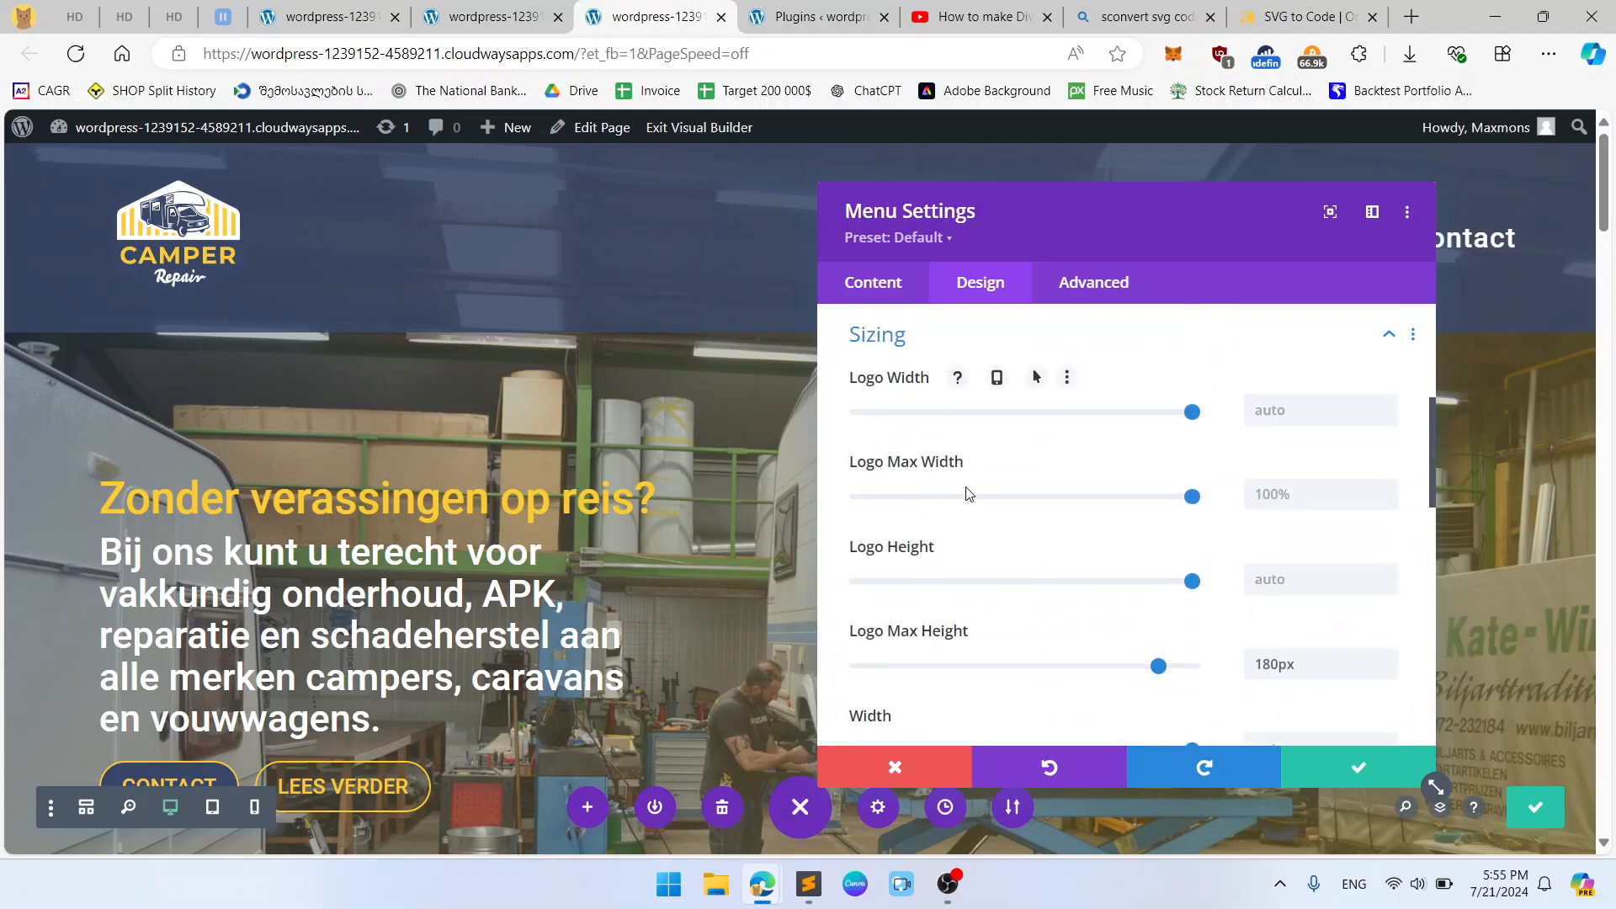
pyautogui.click(1291, 414)
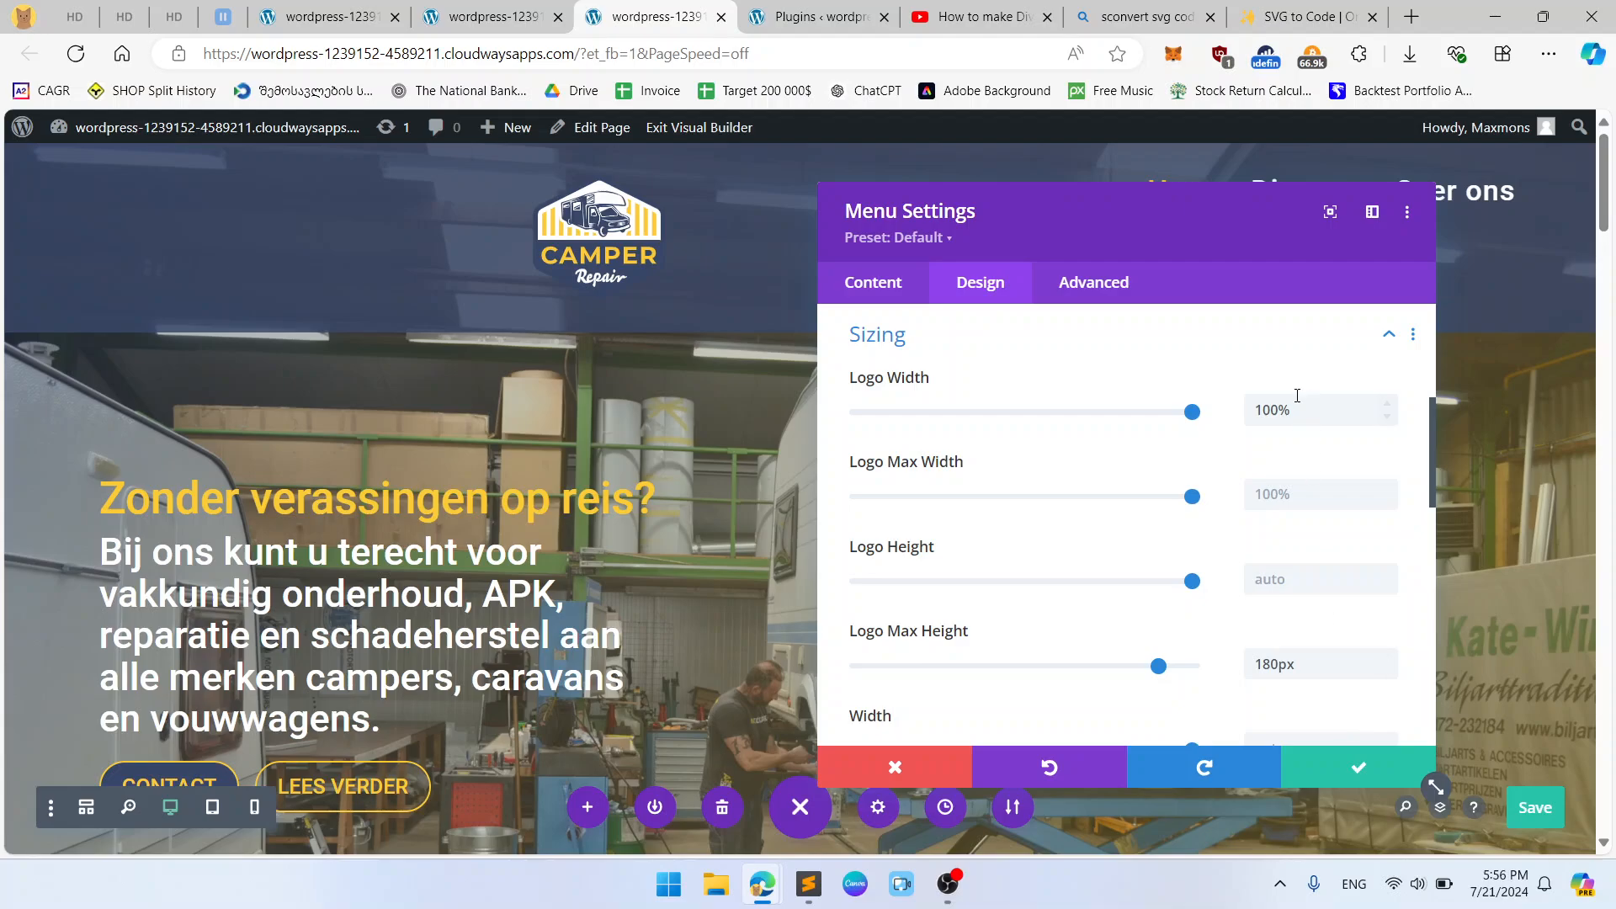
pyautogui.doubleClick(1297, 404)
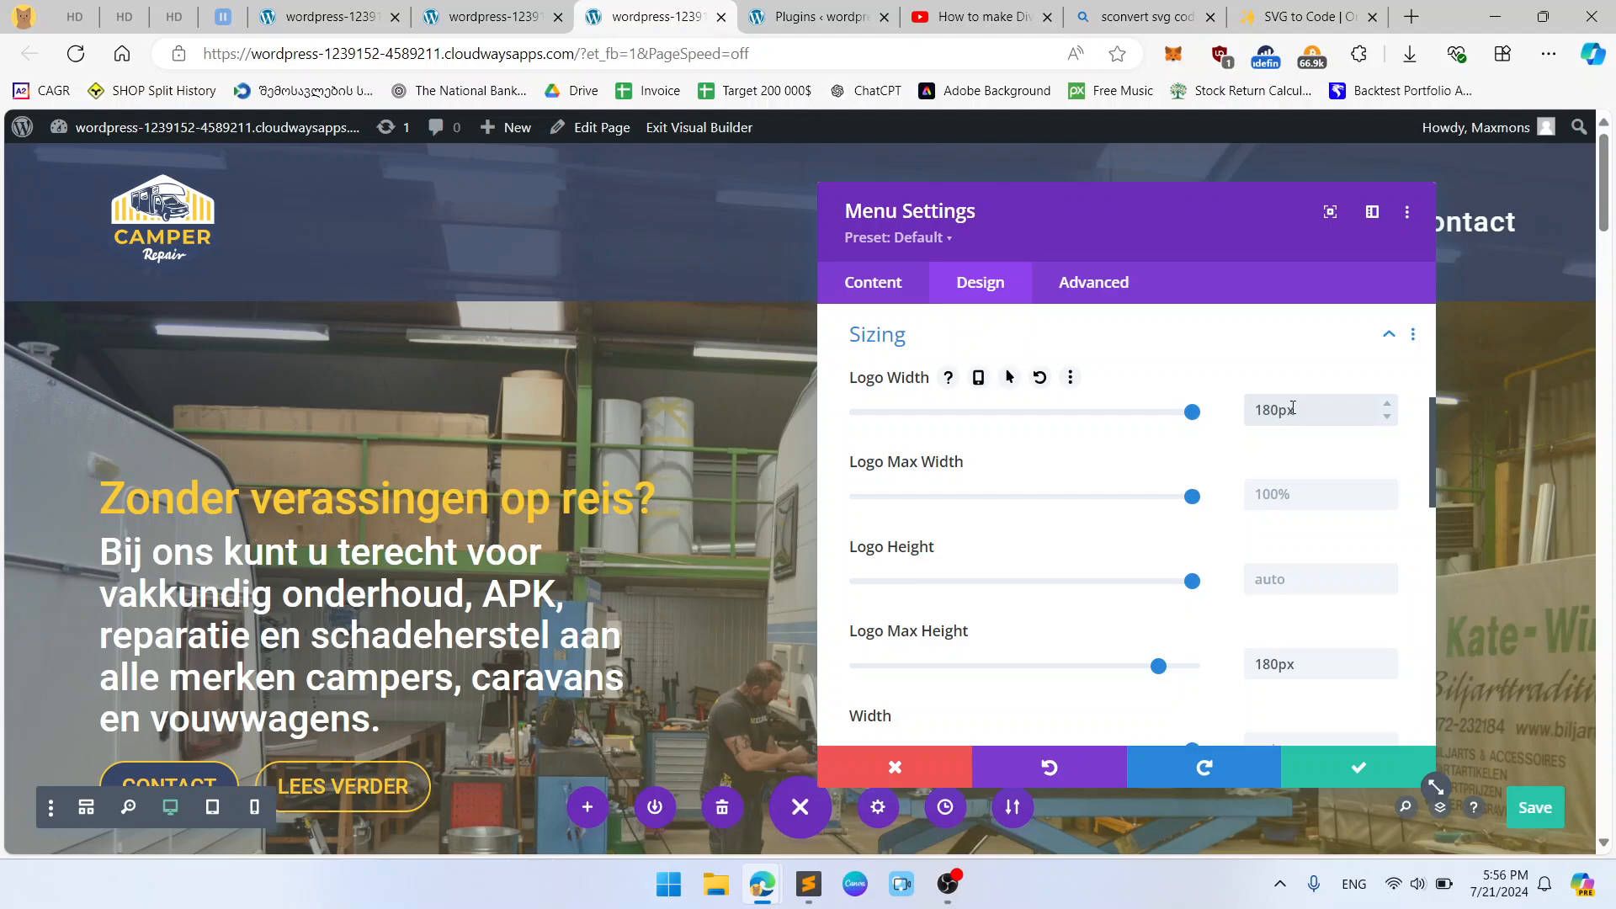
# Check the live page, return to the builder, and clear and re-enter the Logo Width as 180px.
pyautogui.click(522, 12)
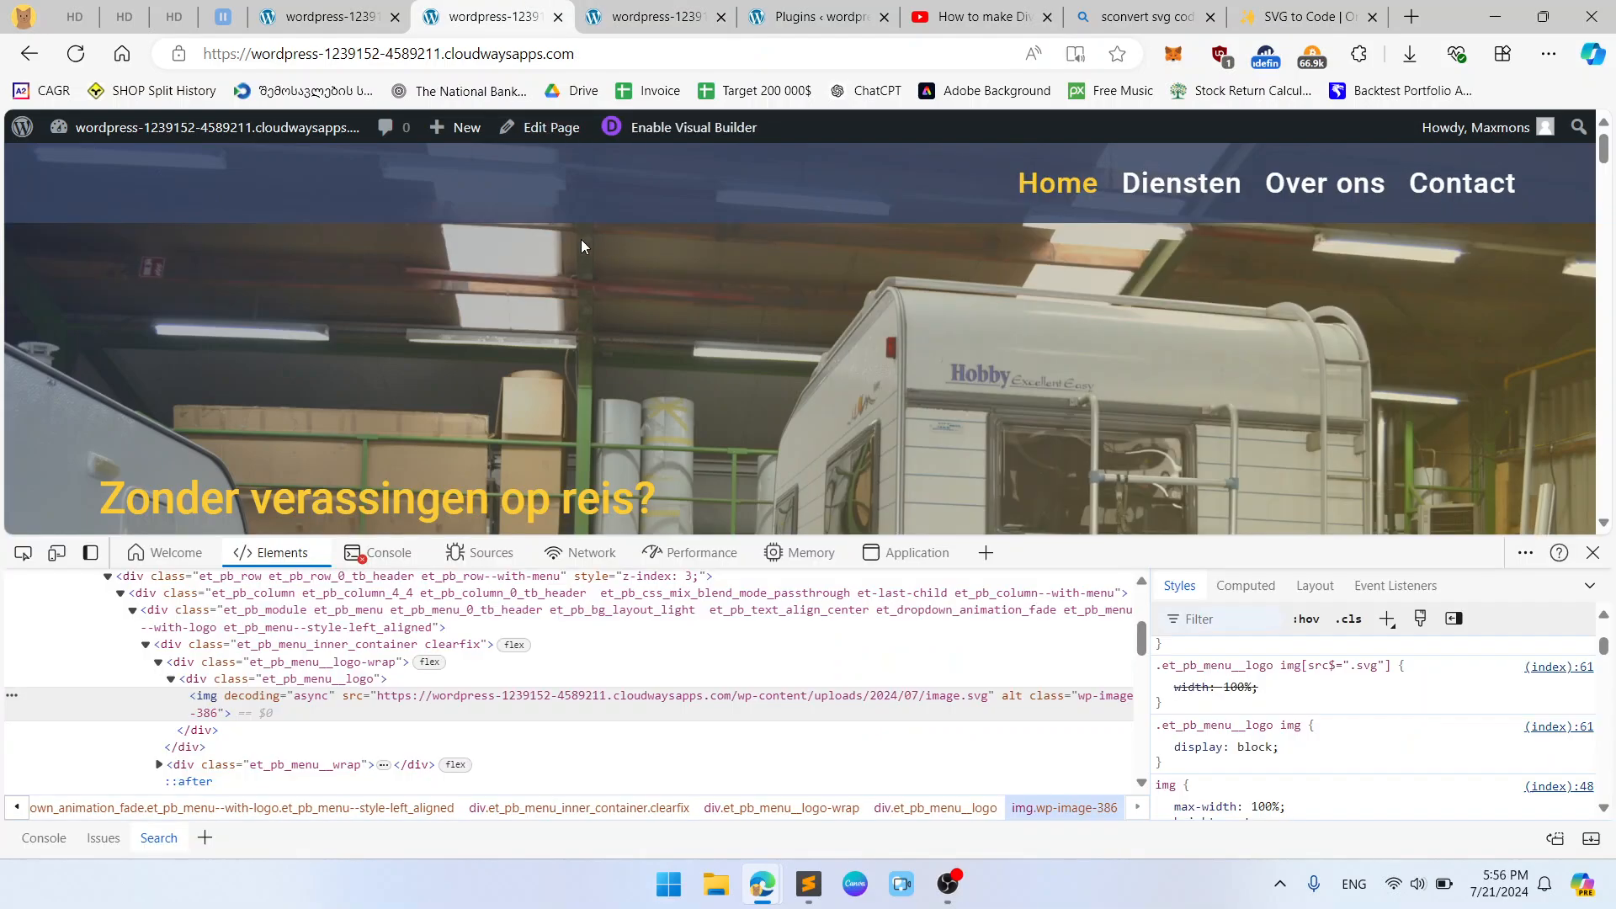
pyautogui.click(337, 13)
pyautogui.click(541, 8)
pyautogui.click(657, 16)
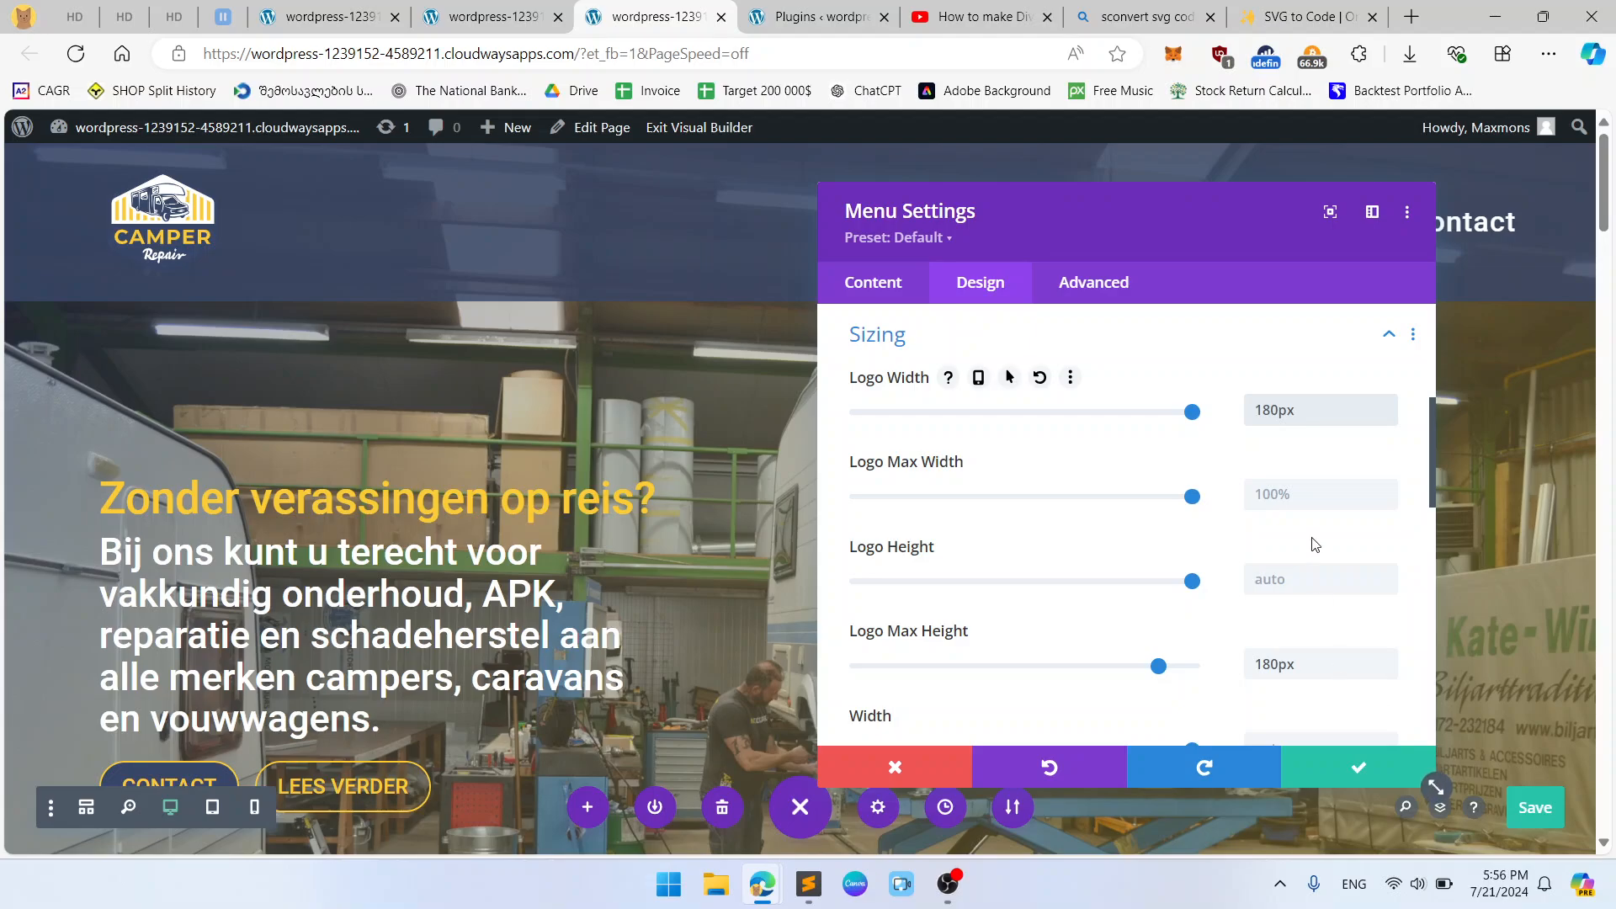
pyautogui.press('BackSpace')
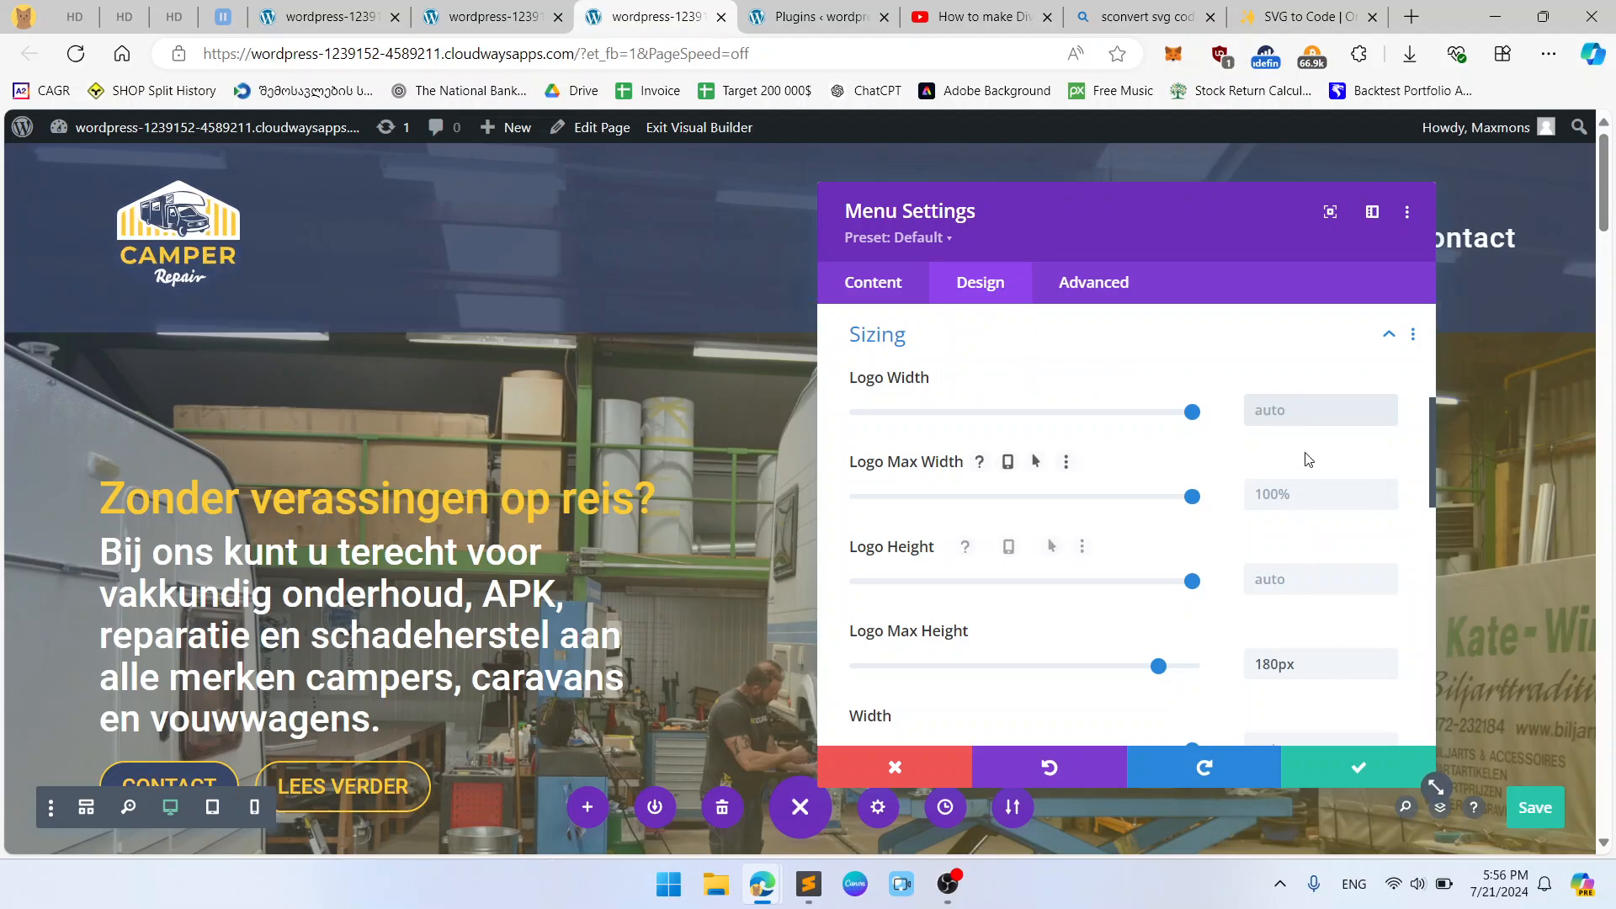
pyautogui.write('180px')
# Clear the Logo Max Height, try 180px as the Logo Height, and clear the Logo Height again.
pyautogui.click(1282, 664)
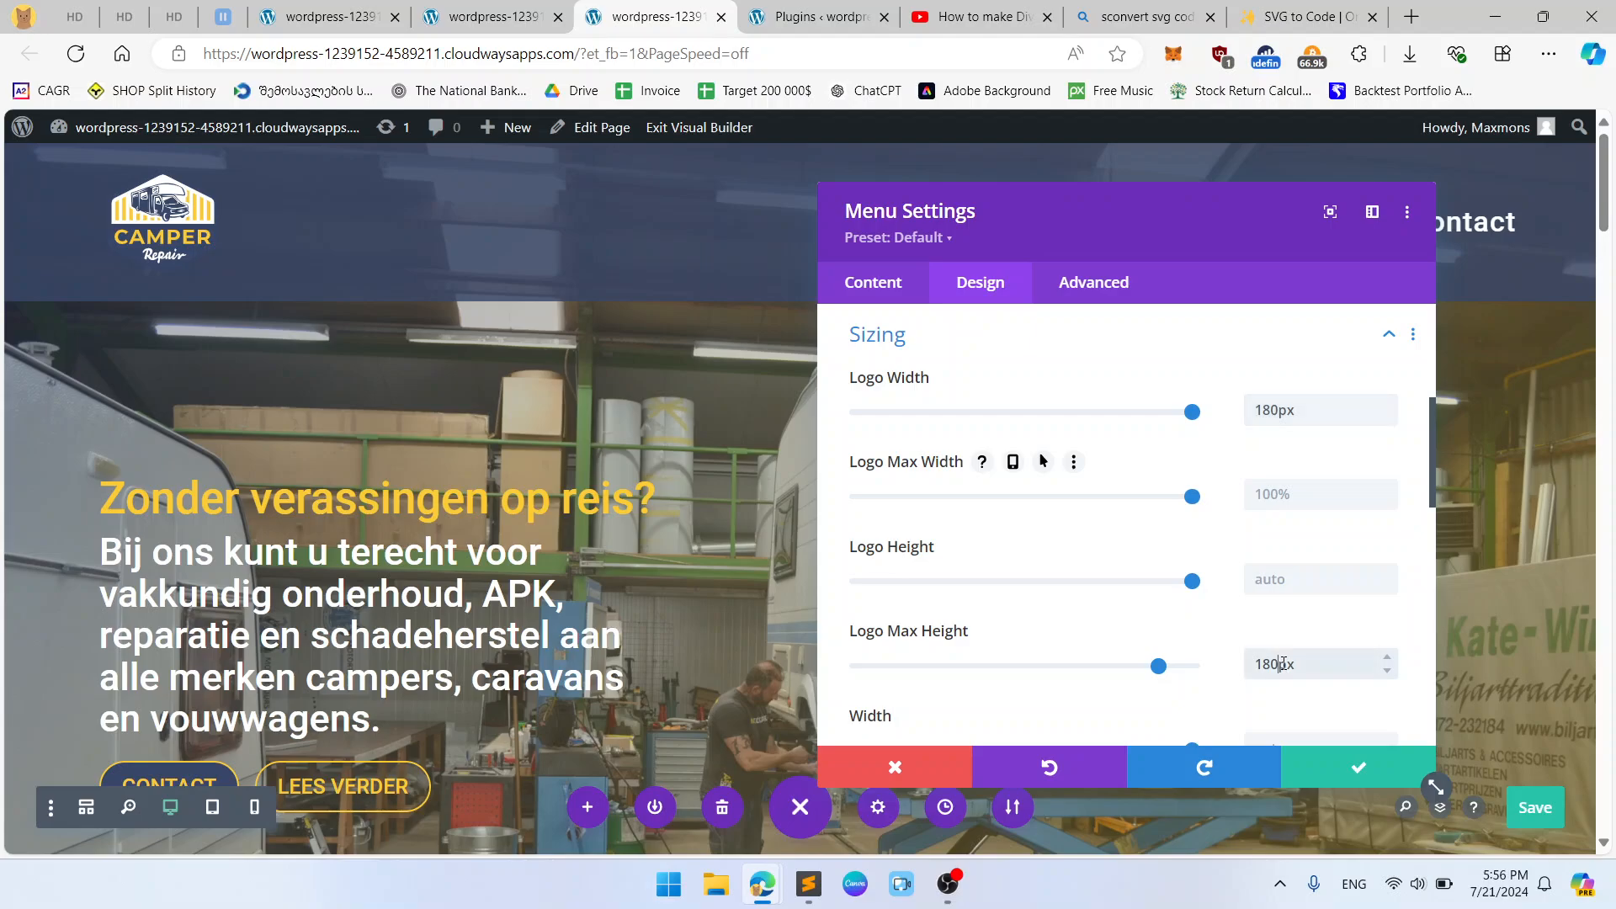
pyautogui.hotkey('ctrl', 'a')
pyautogui.hotkey('ctrl', 'x')
pyautogui.click(1266, 578)
pyautogui.hotkey('ctrl', 'v')
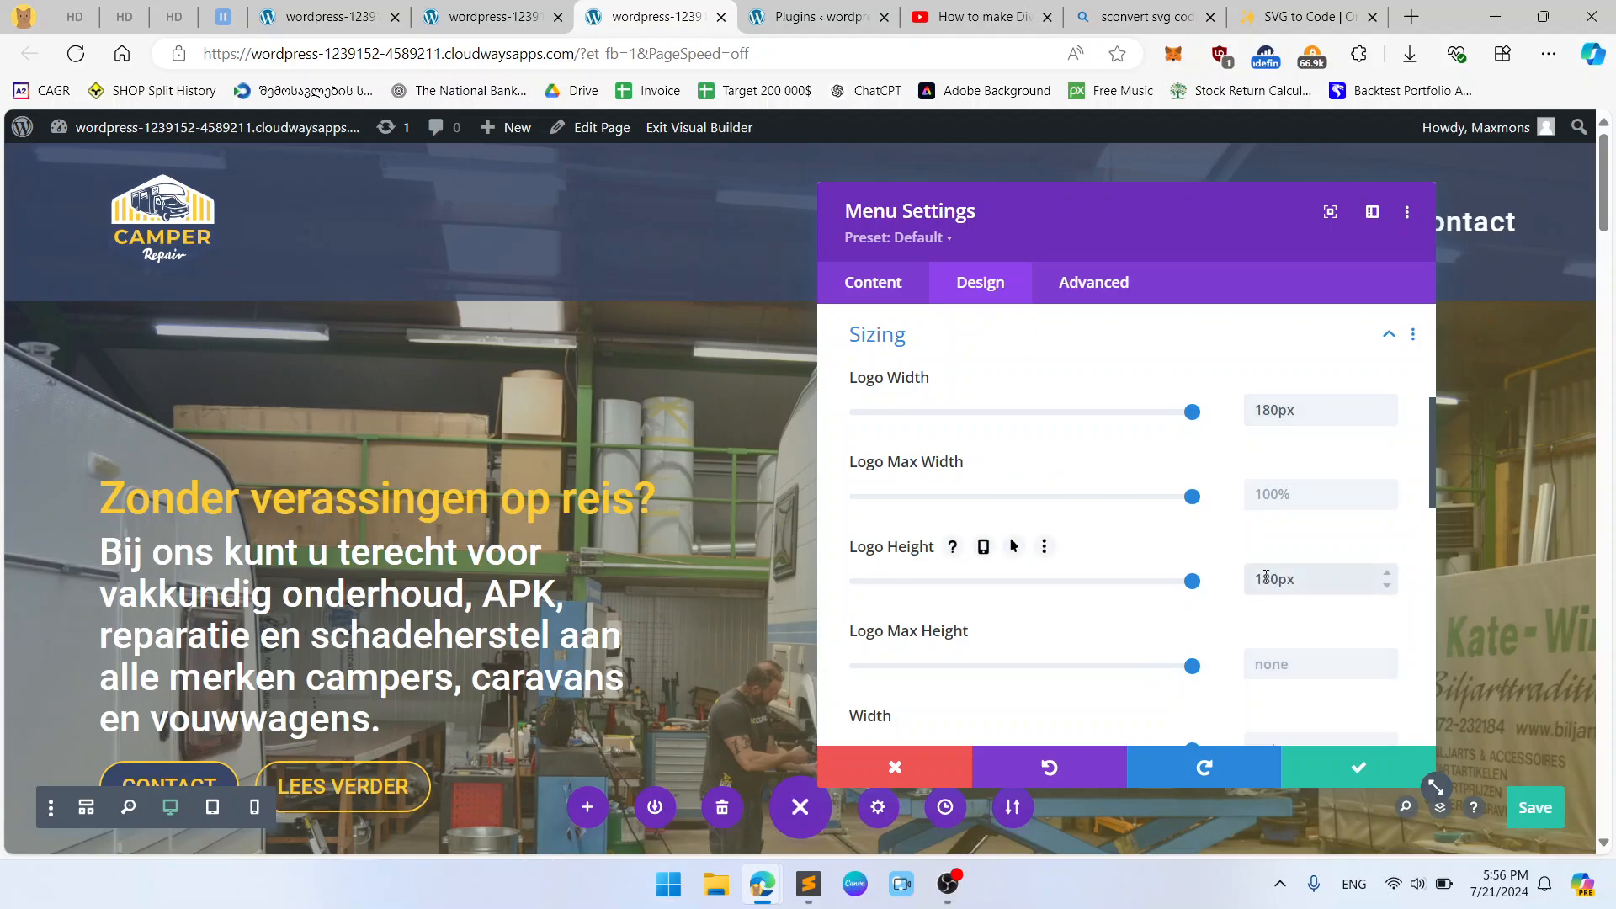
pyautogui.hotkey('ctrl', 'a')
pyautogui.hotkey('ctrl', 'x')
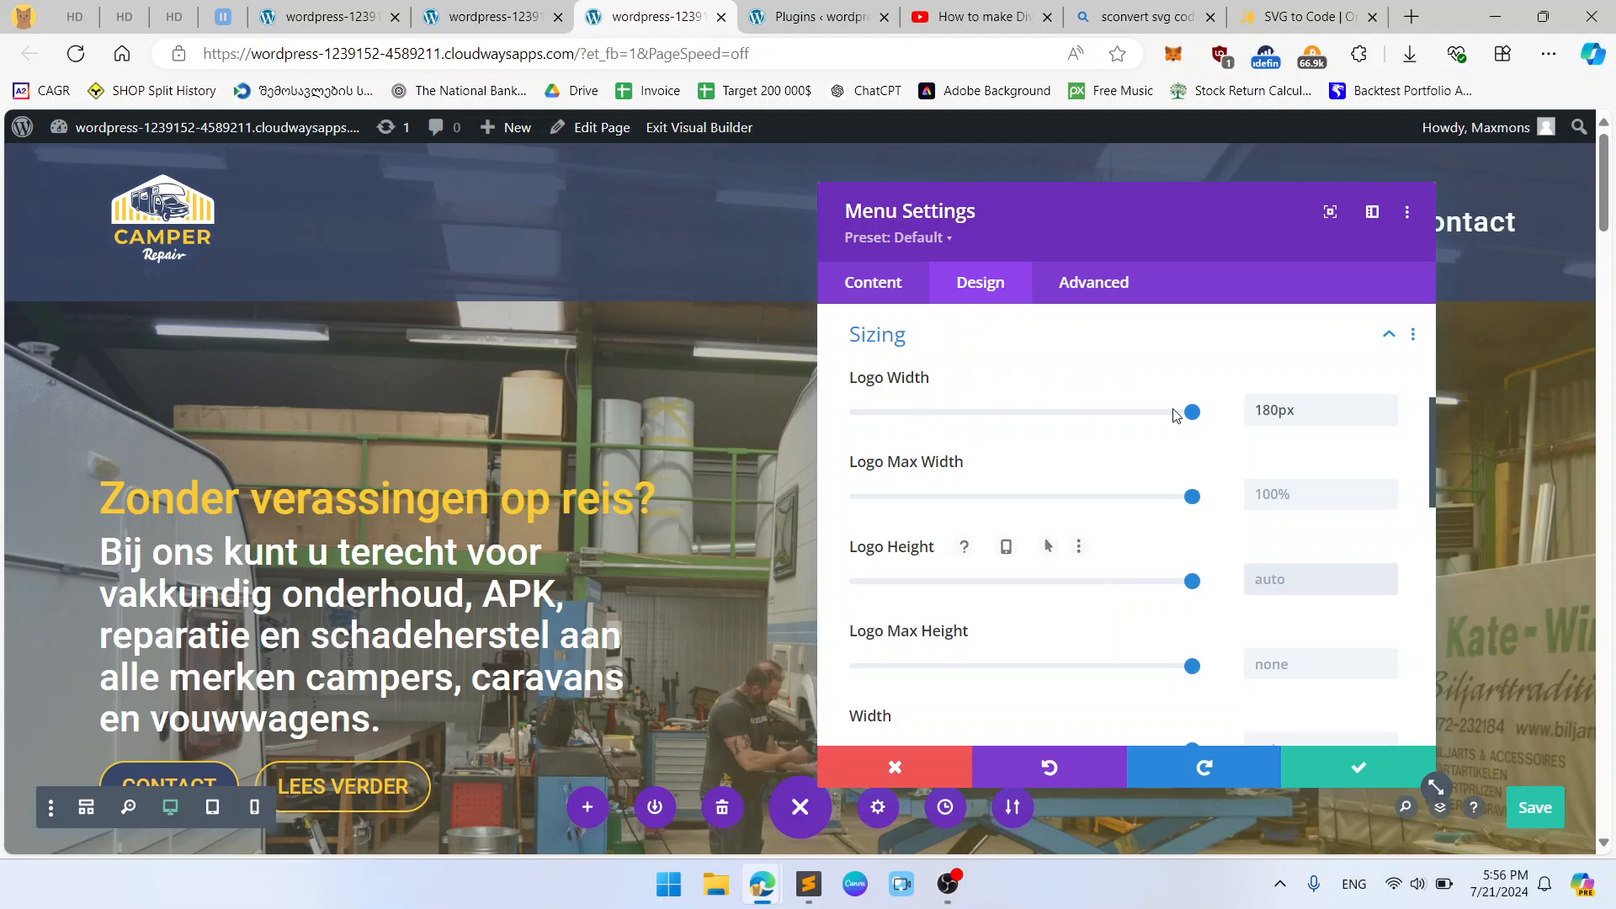
# Apply and save the menu module's settings, reload the live page and inspect the logo image element in the header.
pyautogui.click(1382, 764)
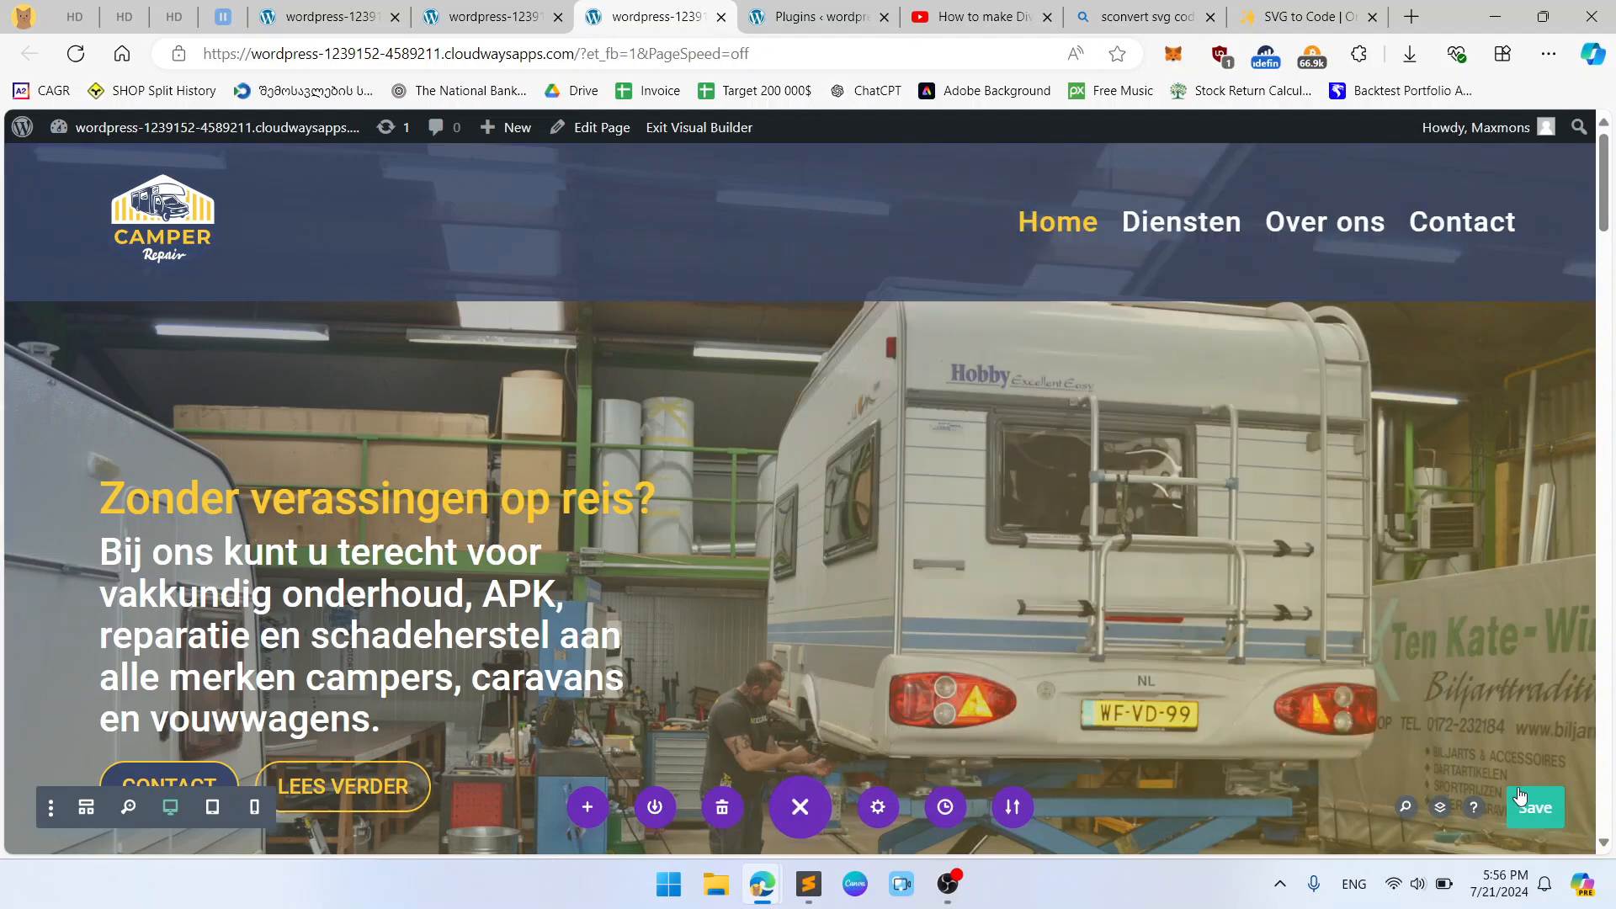
pyautogui.click(497, 16)
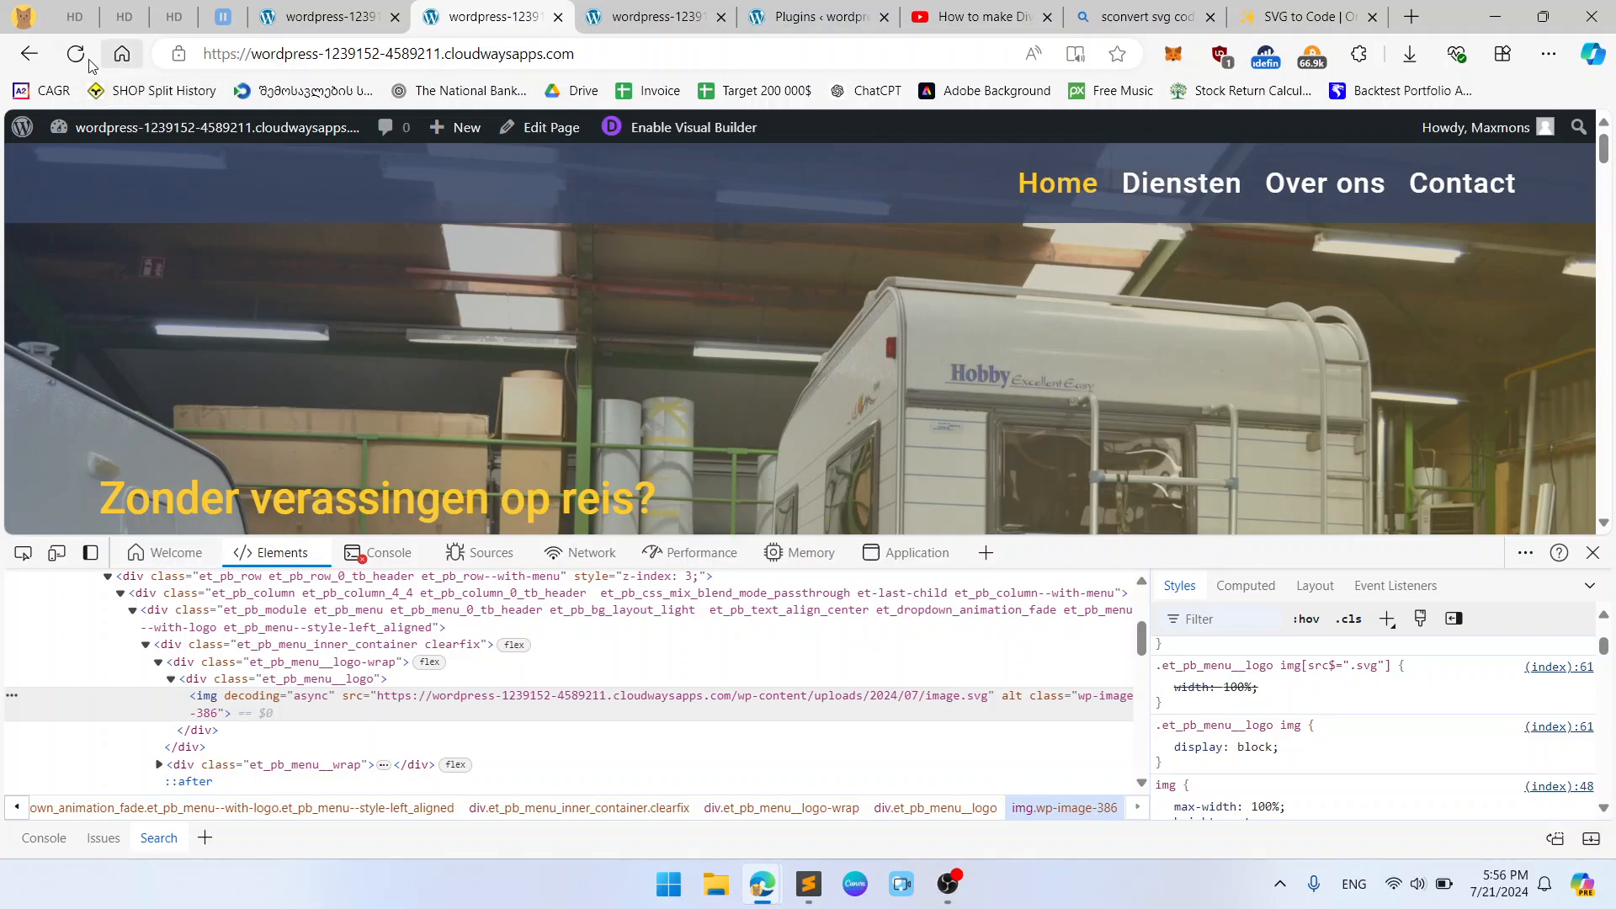
pyautogui.click(76, 56)
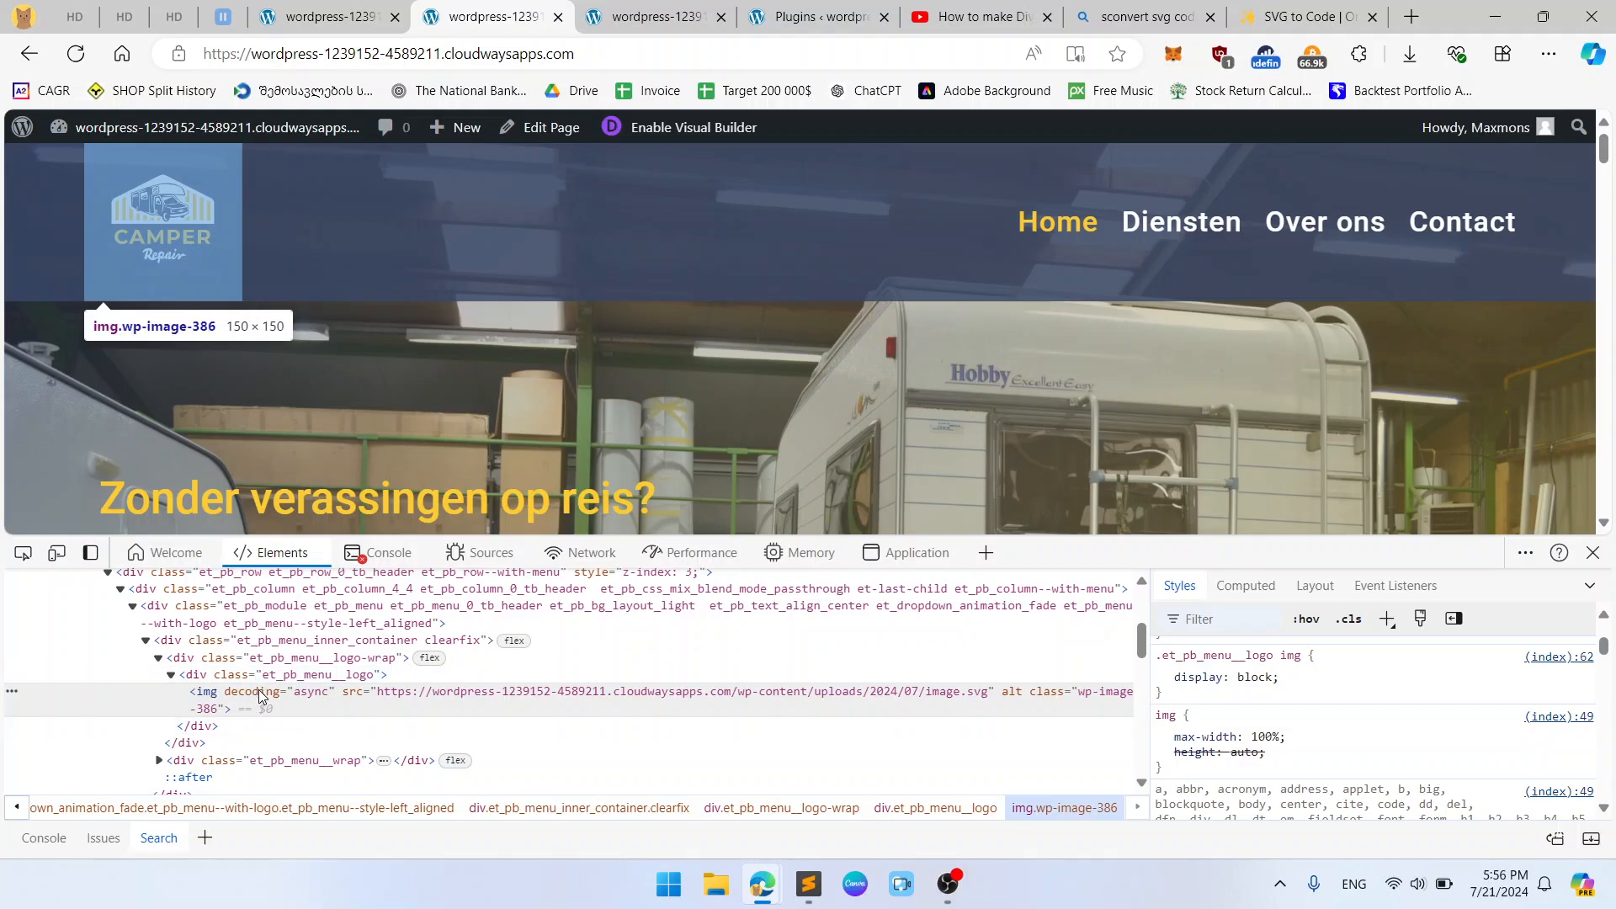
pyautogui.moveTo(636, 710)
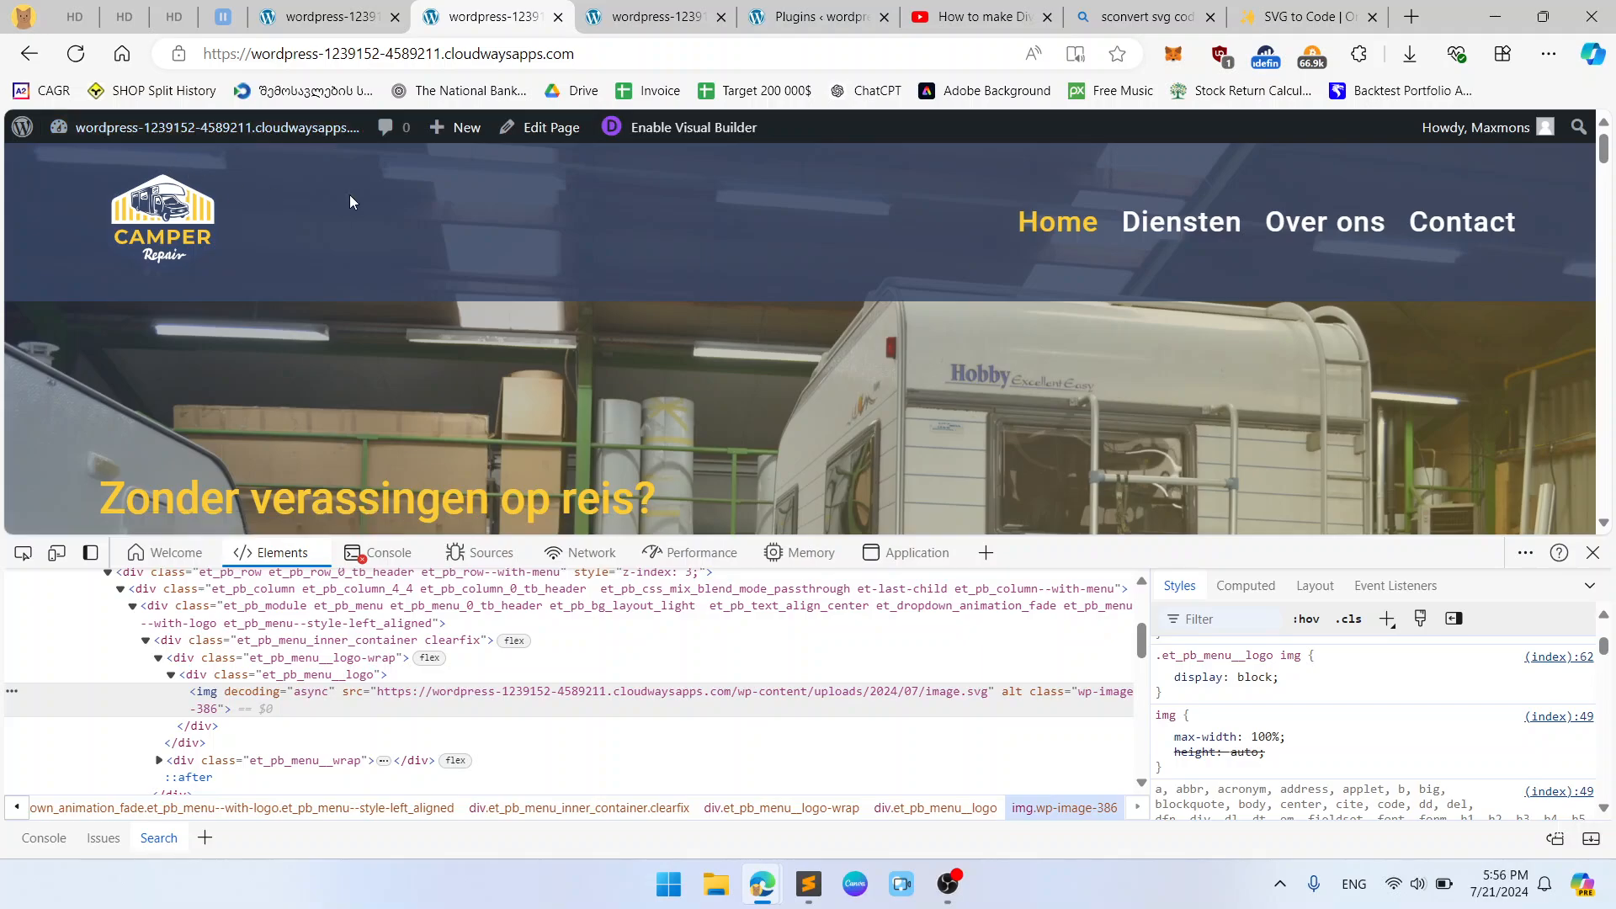
# Search the web for "svg remove border" in place of the SVG-to-code converter page.
pyautogui.click(1242, 12)
pyautogui.click(895, 57)
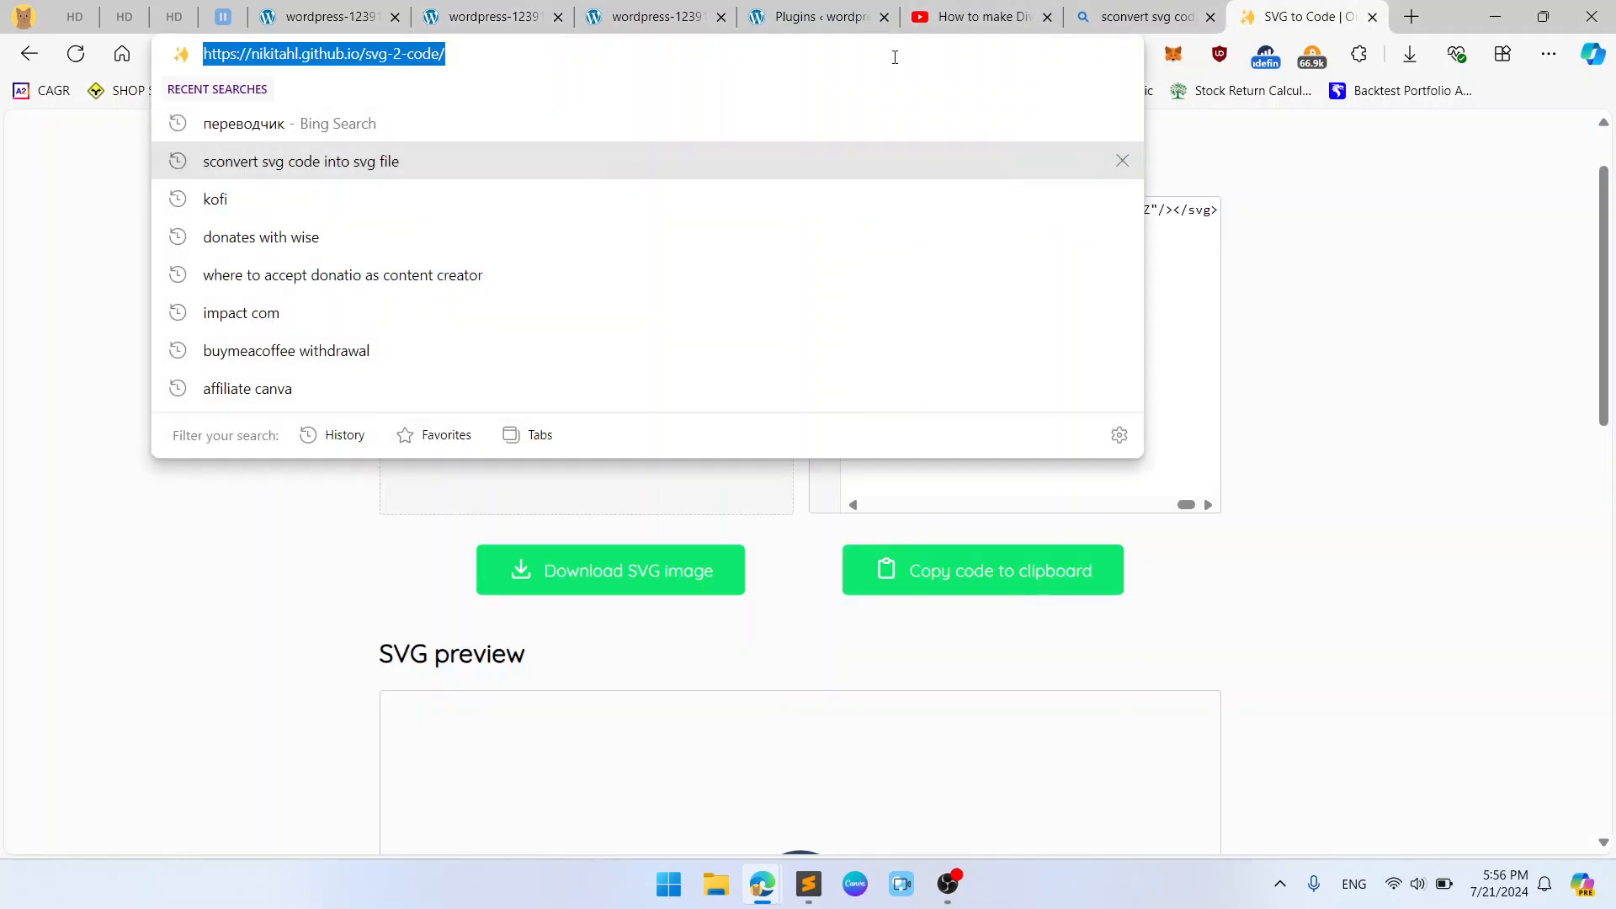
pyautogui.write('svg remove')
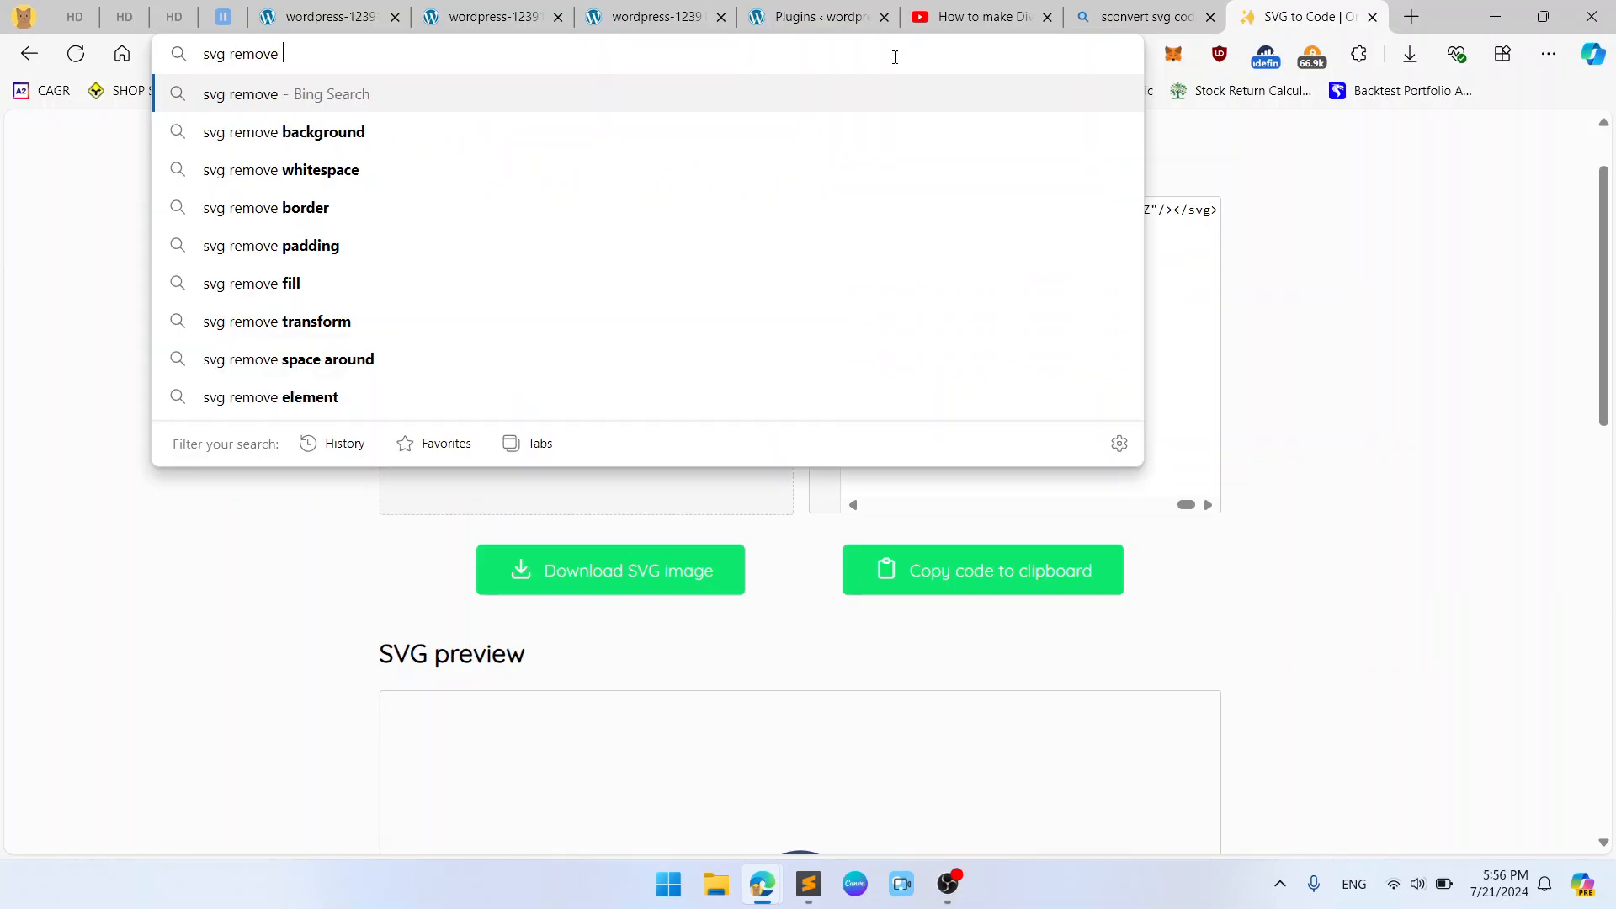
pyautogui.press('Down')
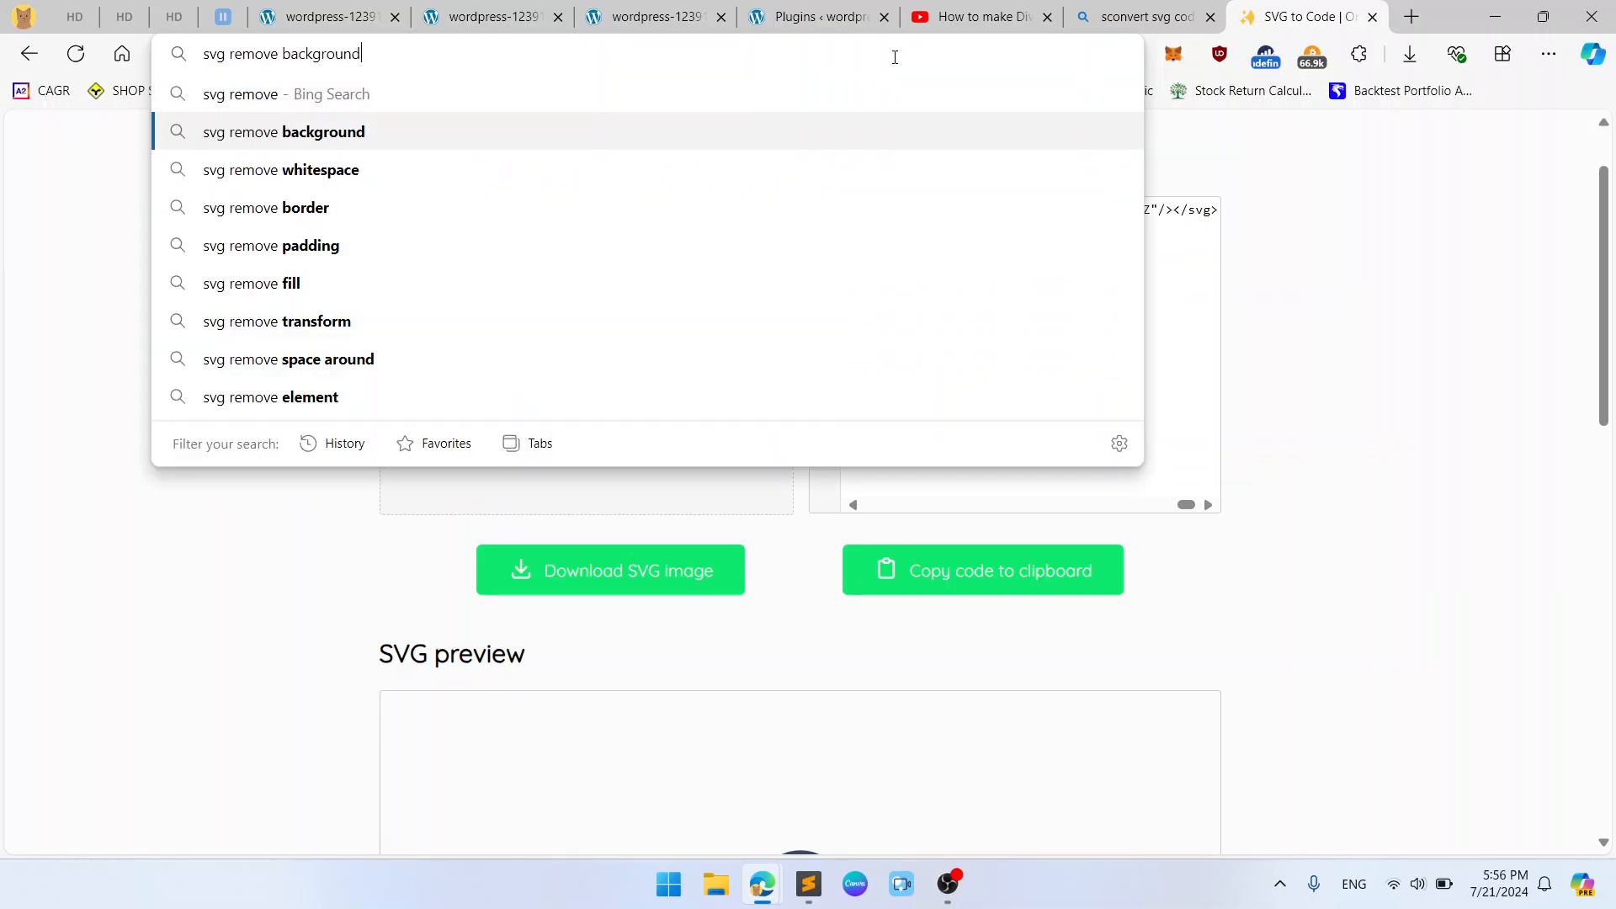
pyautogui.press('Down')
pyautogui.press('Down')
pyautogui.press('Return')
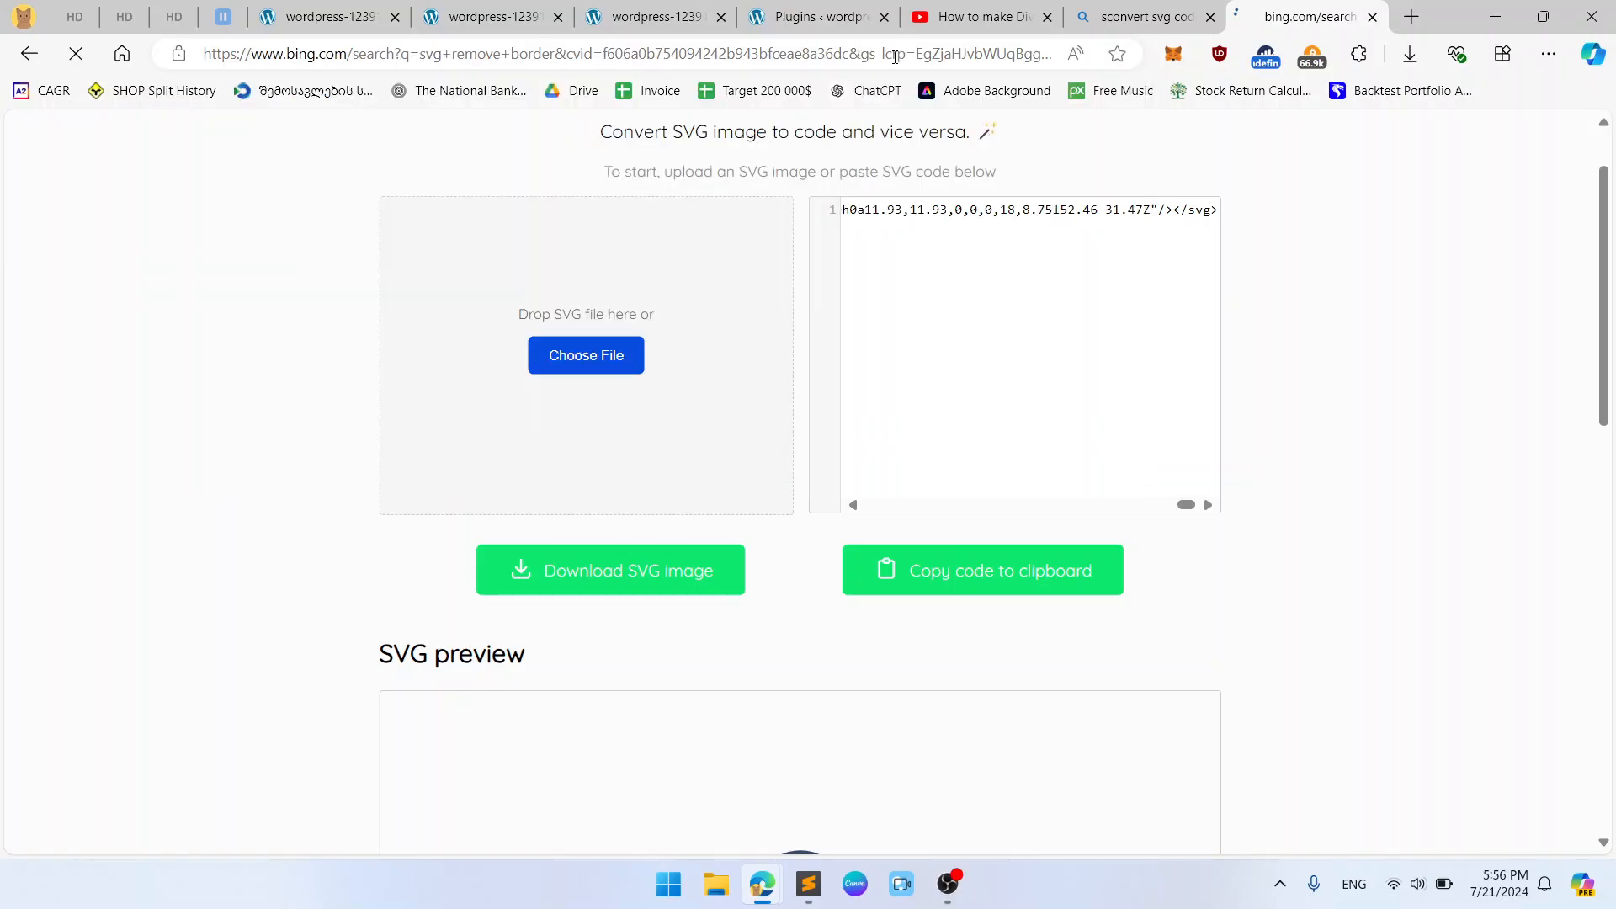
# Open the SVG Crop site from the search results and close the results page.
pyautogui.scroll(-6, 867, 318)
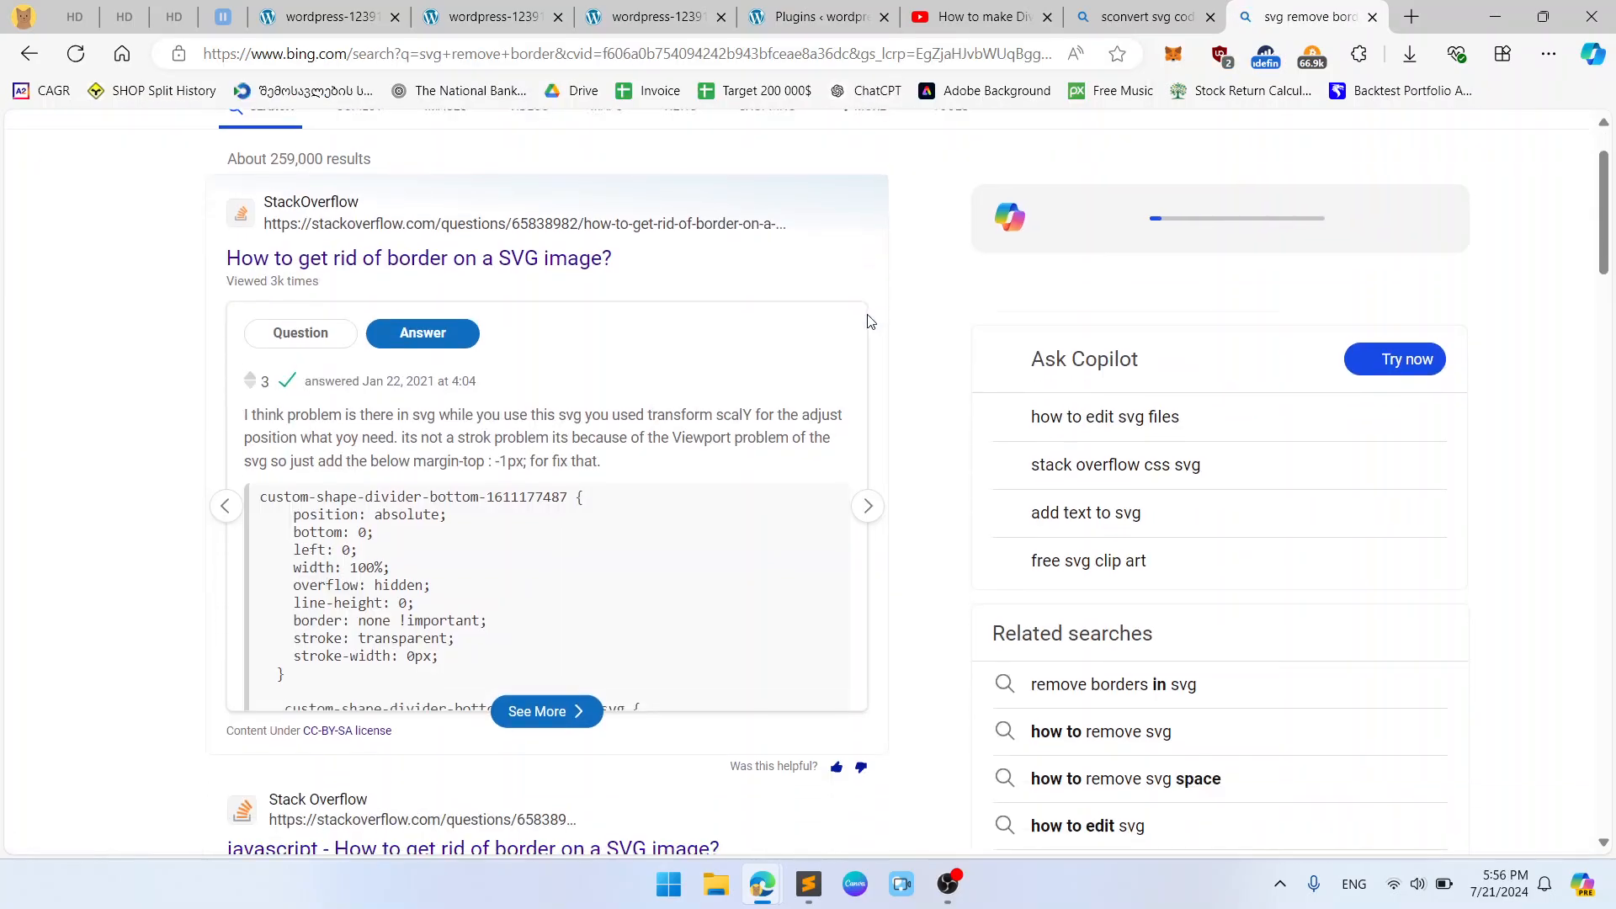
pyautogui.scroll(-10, 794, 495)
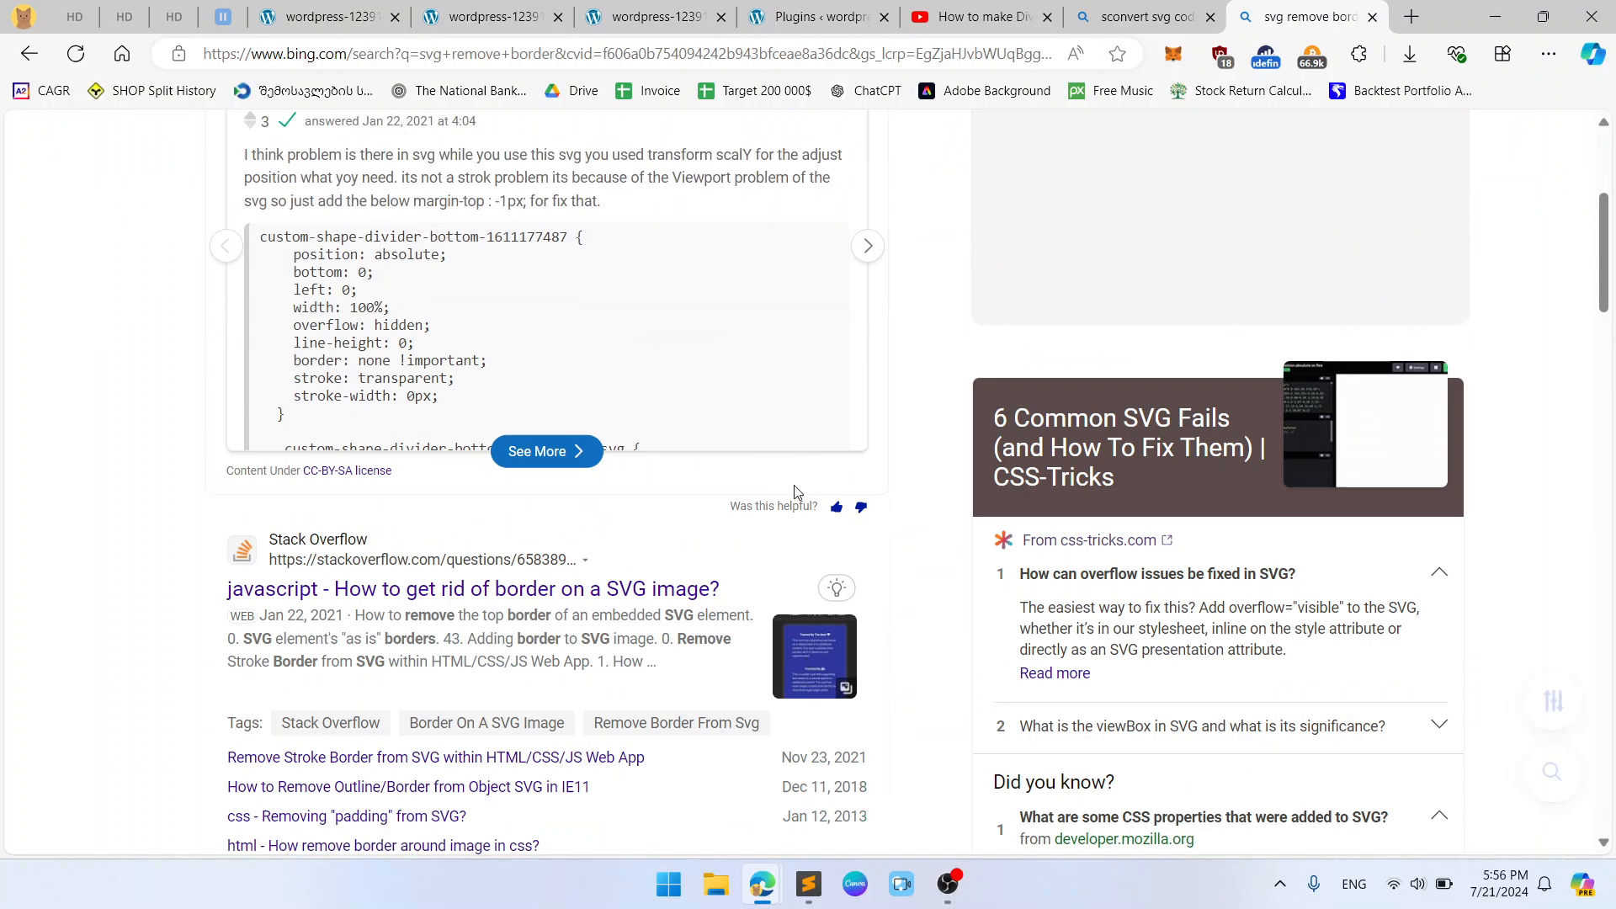
pyautogui.click(272, 498)
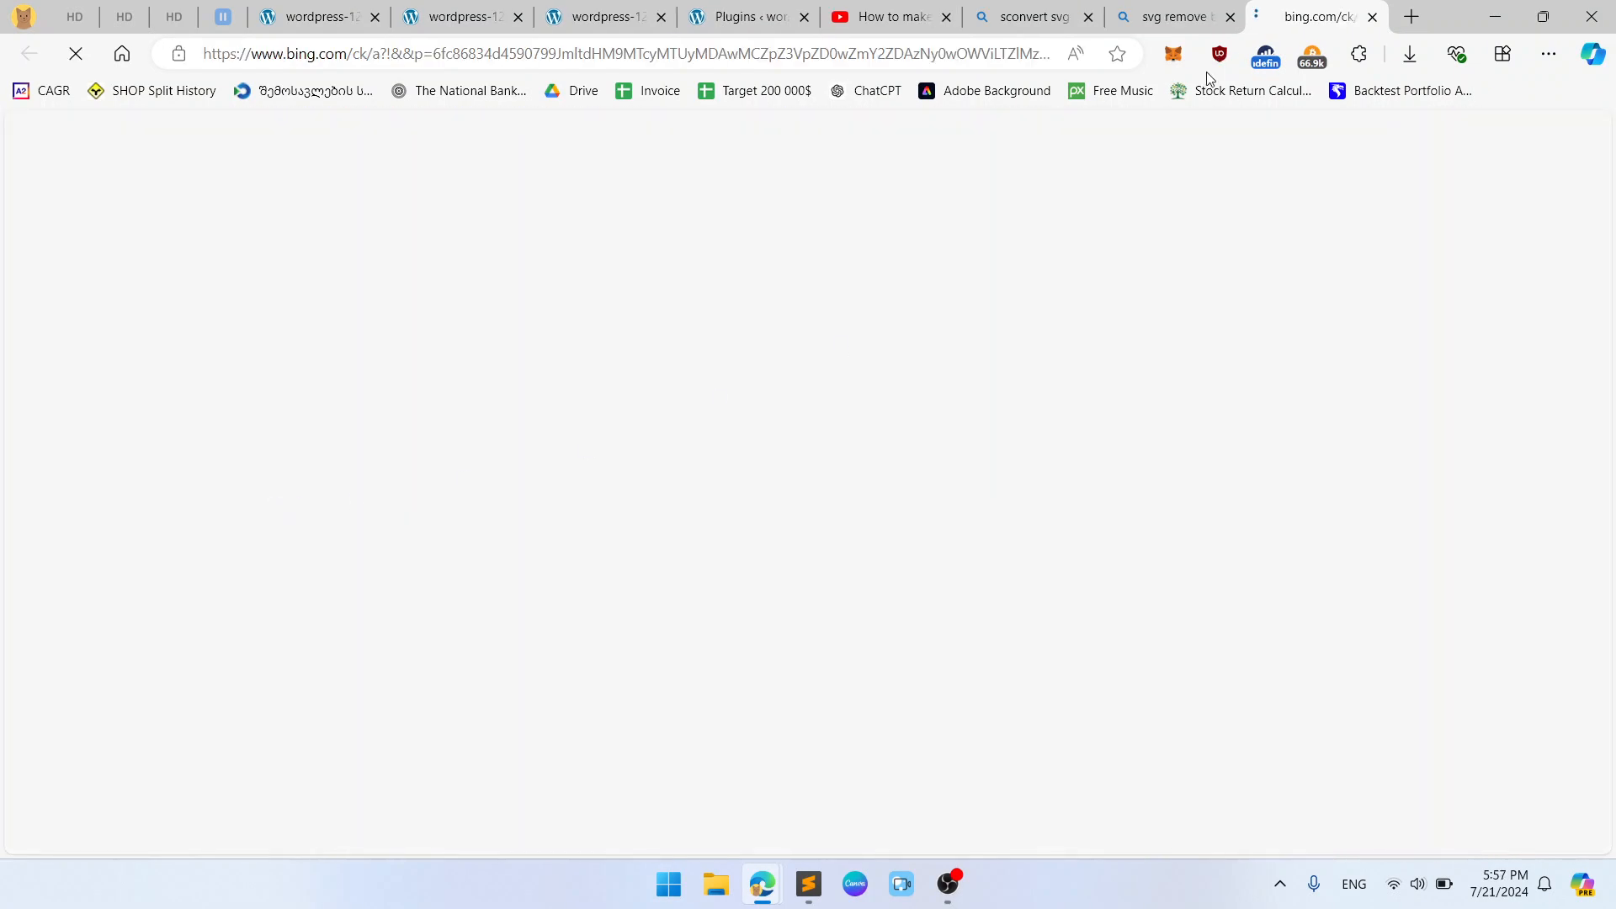
pyautogui.click(1230, 18)
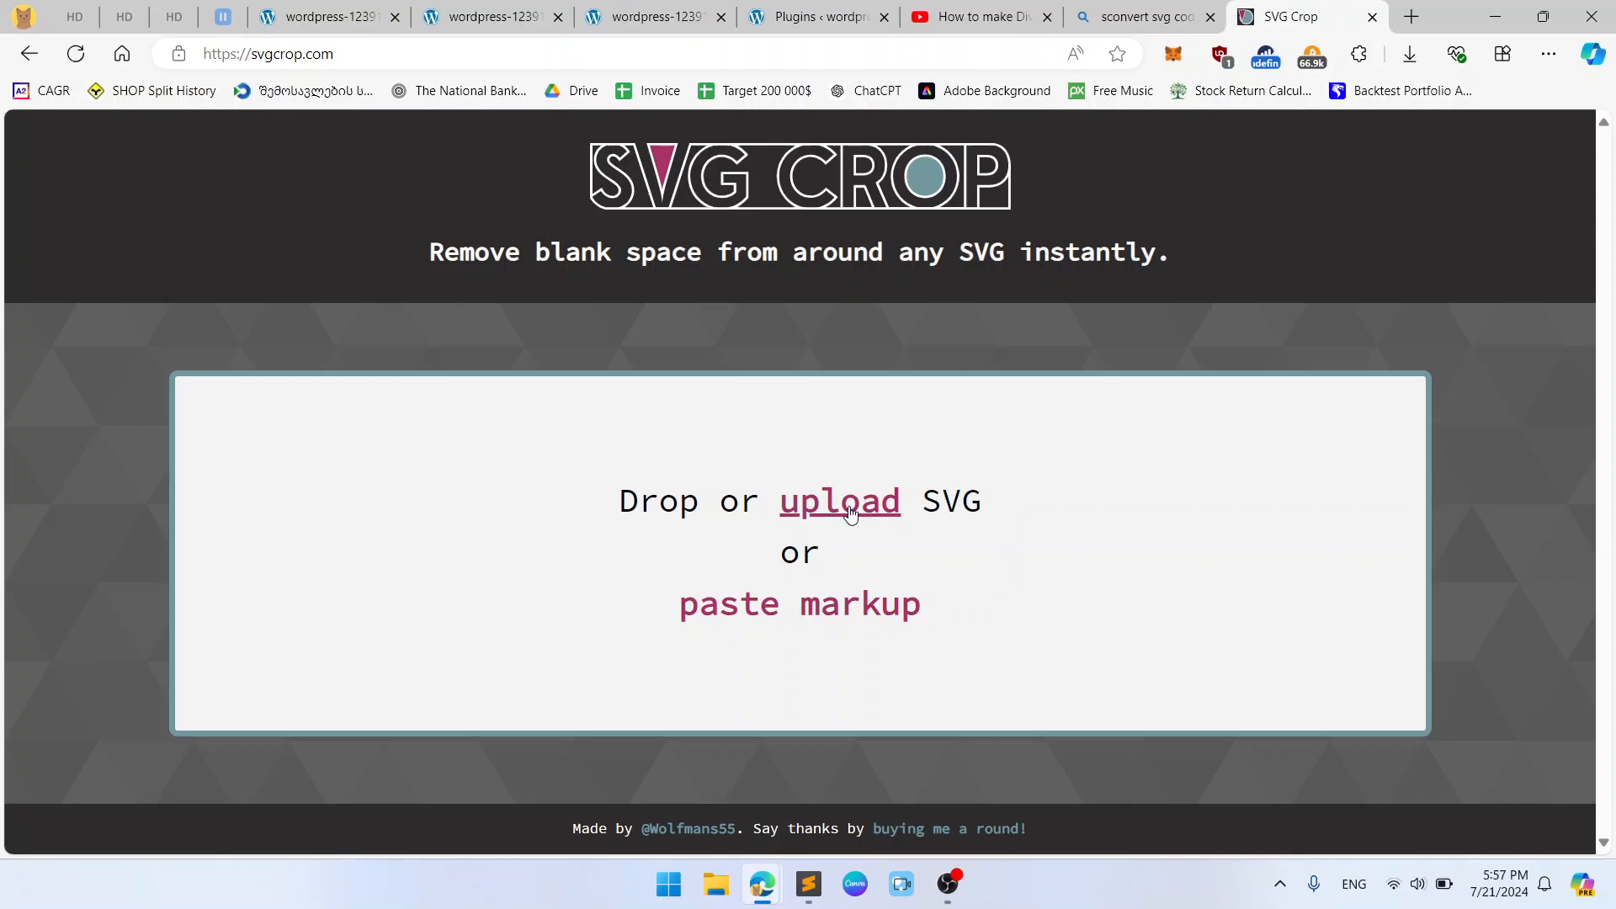
# Load the camper logo SVG from the desktop into SVG Crop and download the cropped version.
pyautogui.click(1495, 17)
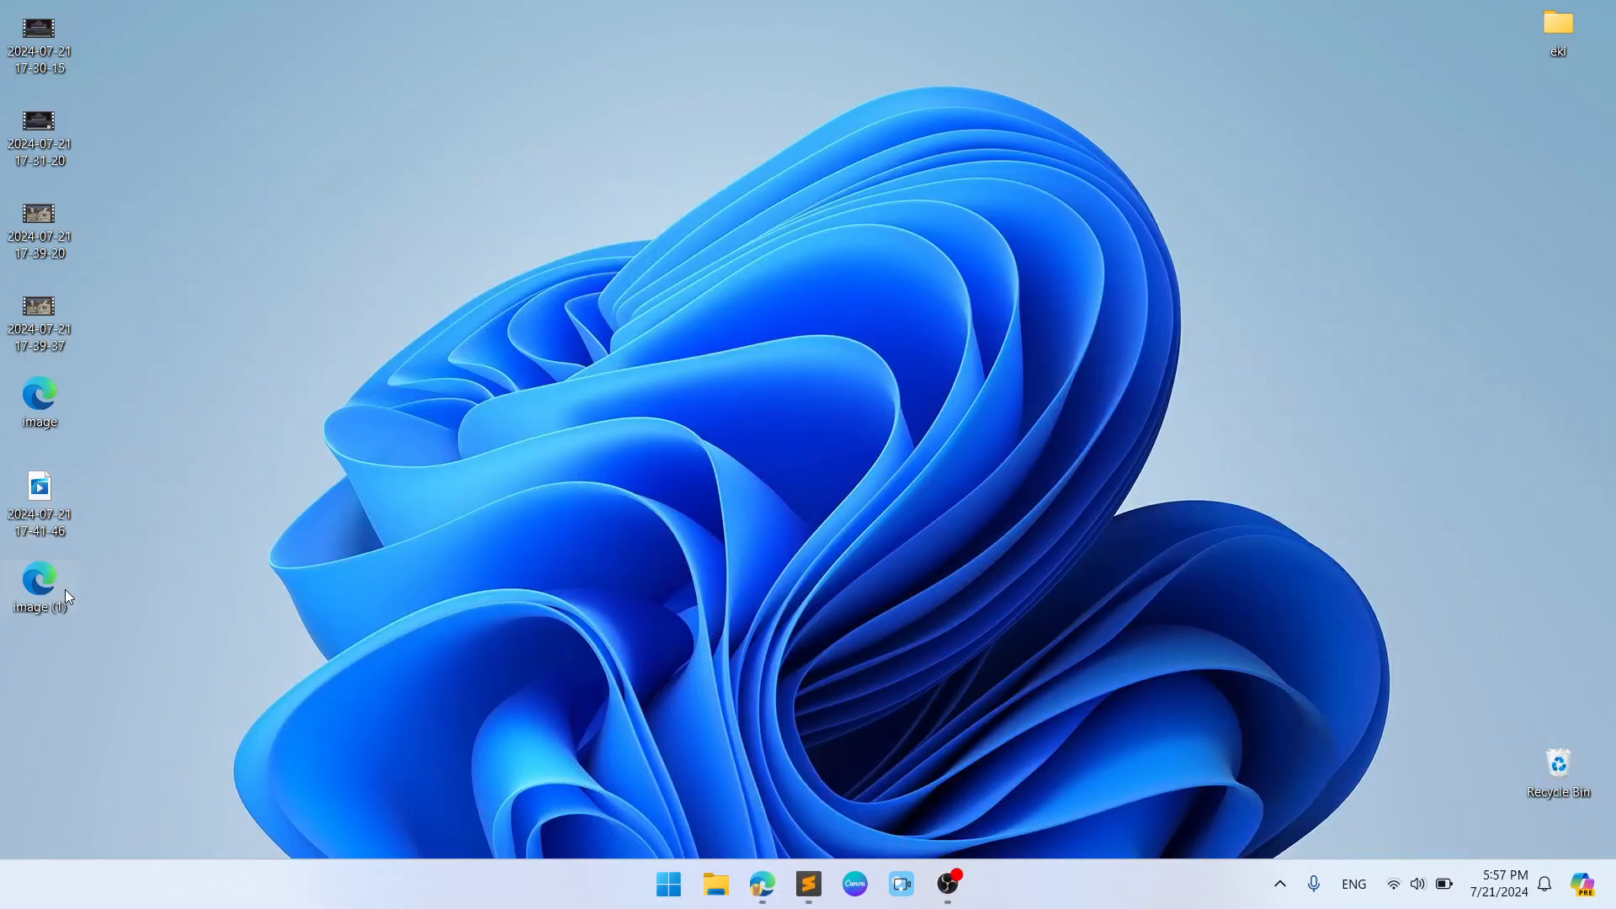
pyautogui.moveTo(209, 420); pyautogui.dragTo(850, 512)
pyautogui.scroll(-1, 843, 523)
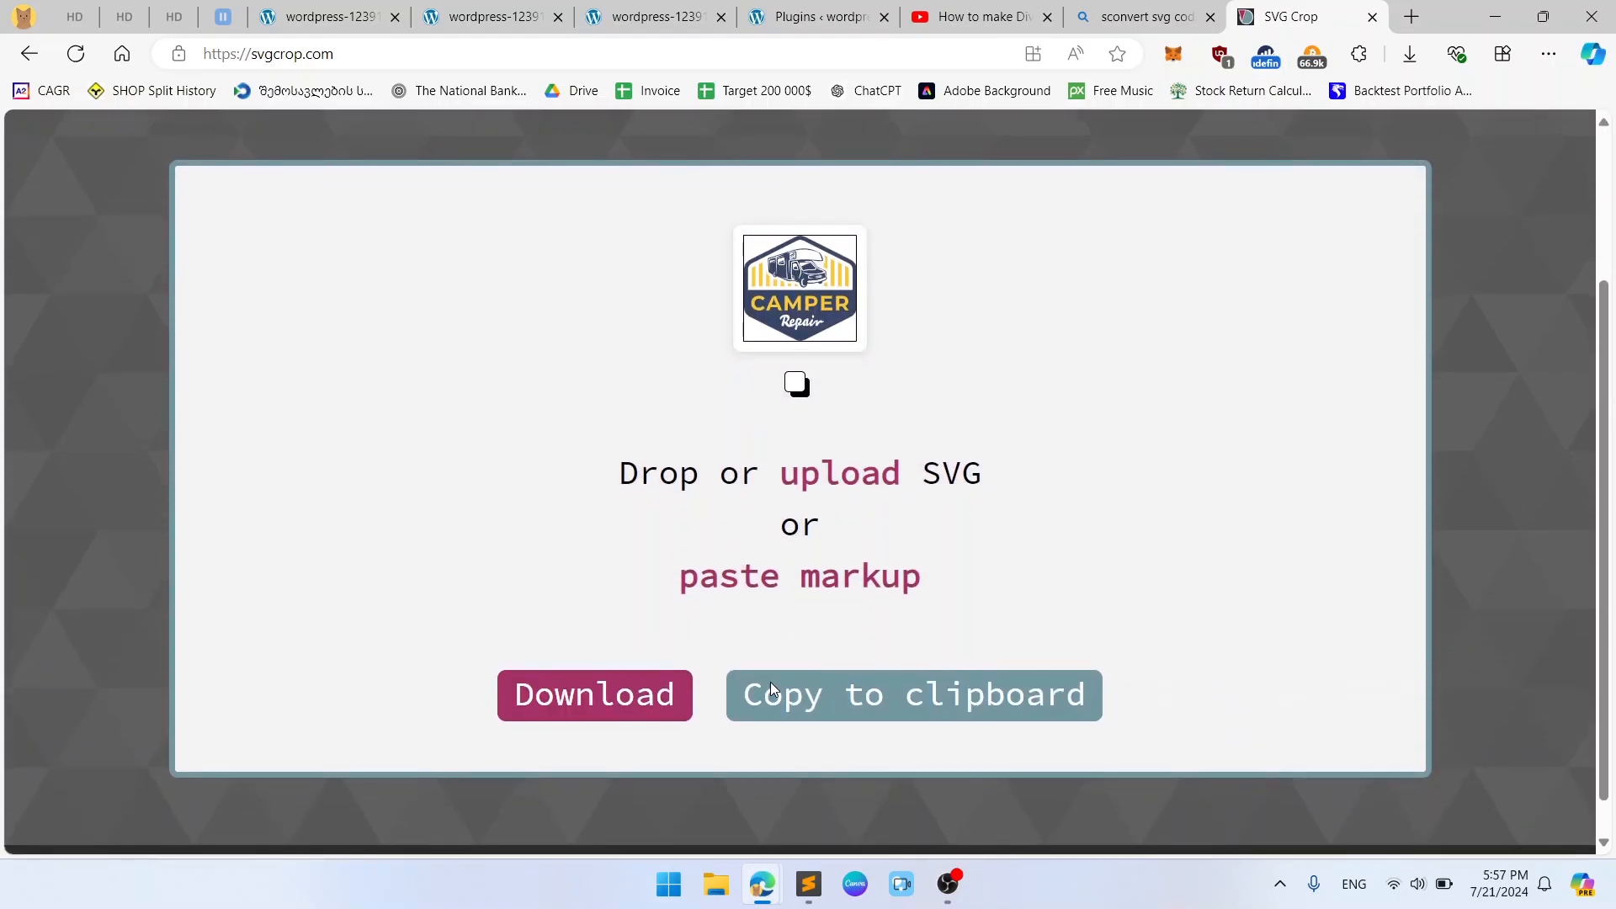
pyautogui.click(653, 698)
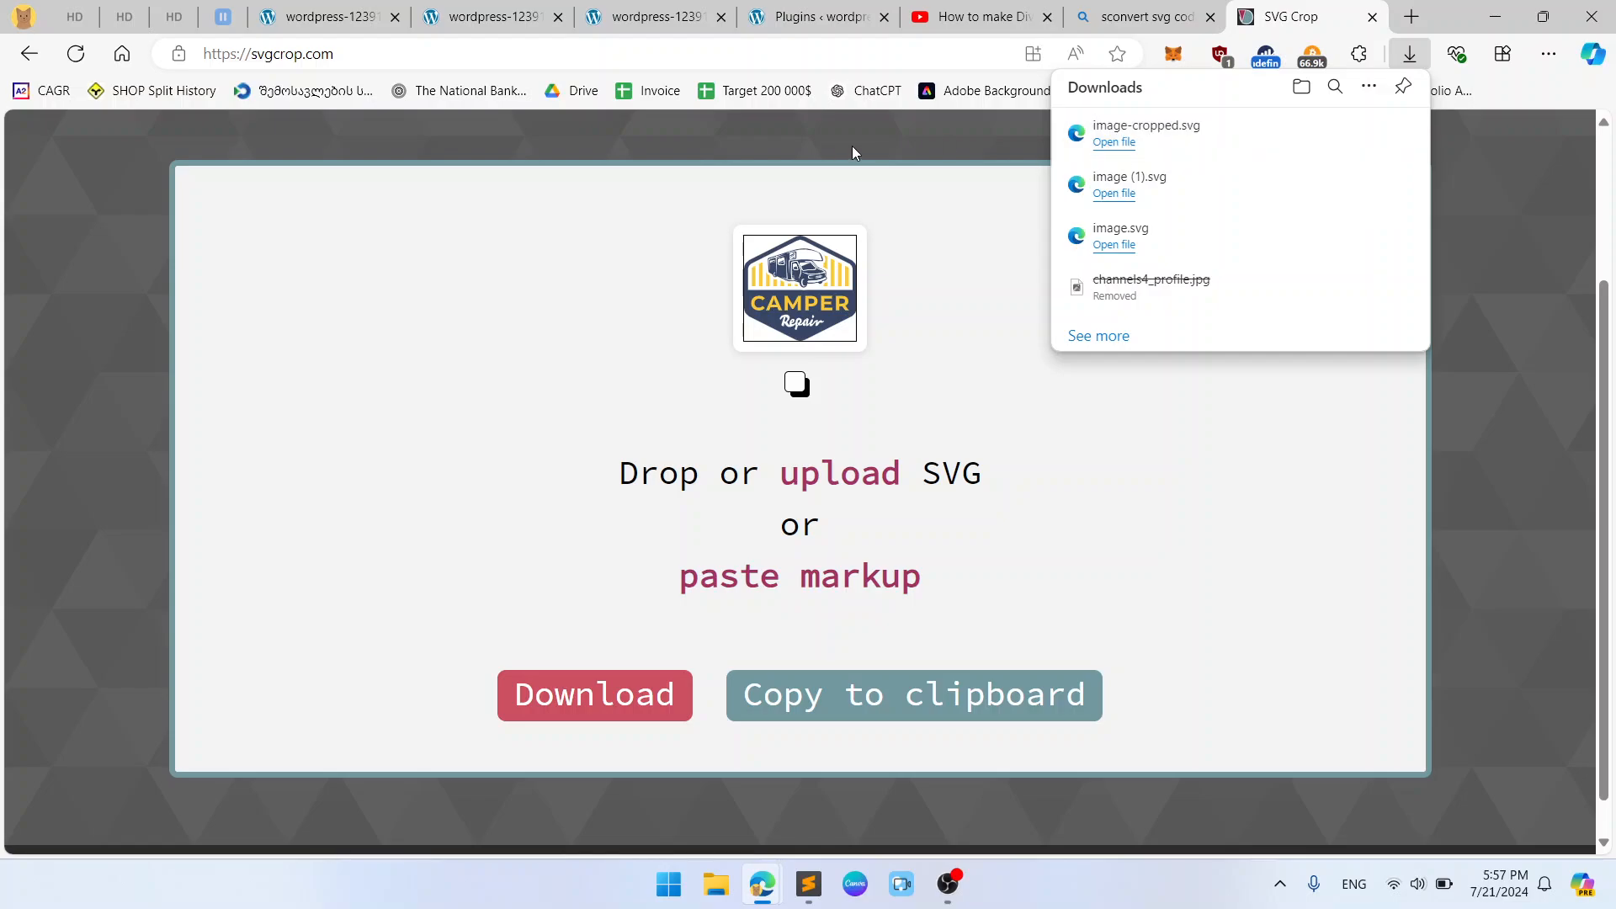
# Upload image-cropped.svg to the media library as the header menu module's logo in the Divi builder and apply it.
pyautogui.click(652, 17)
pyautogui.click(512, 12)
pyautogui.click(652, 17)
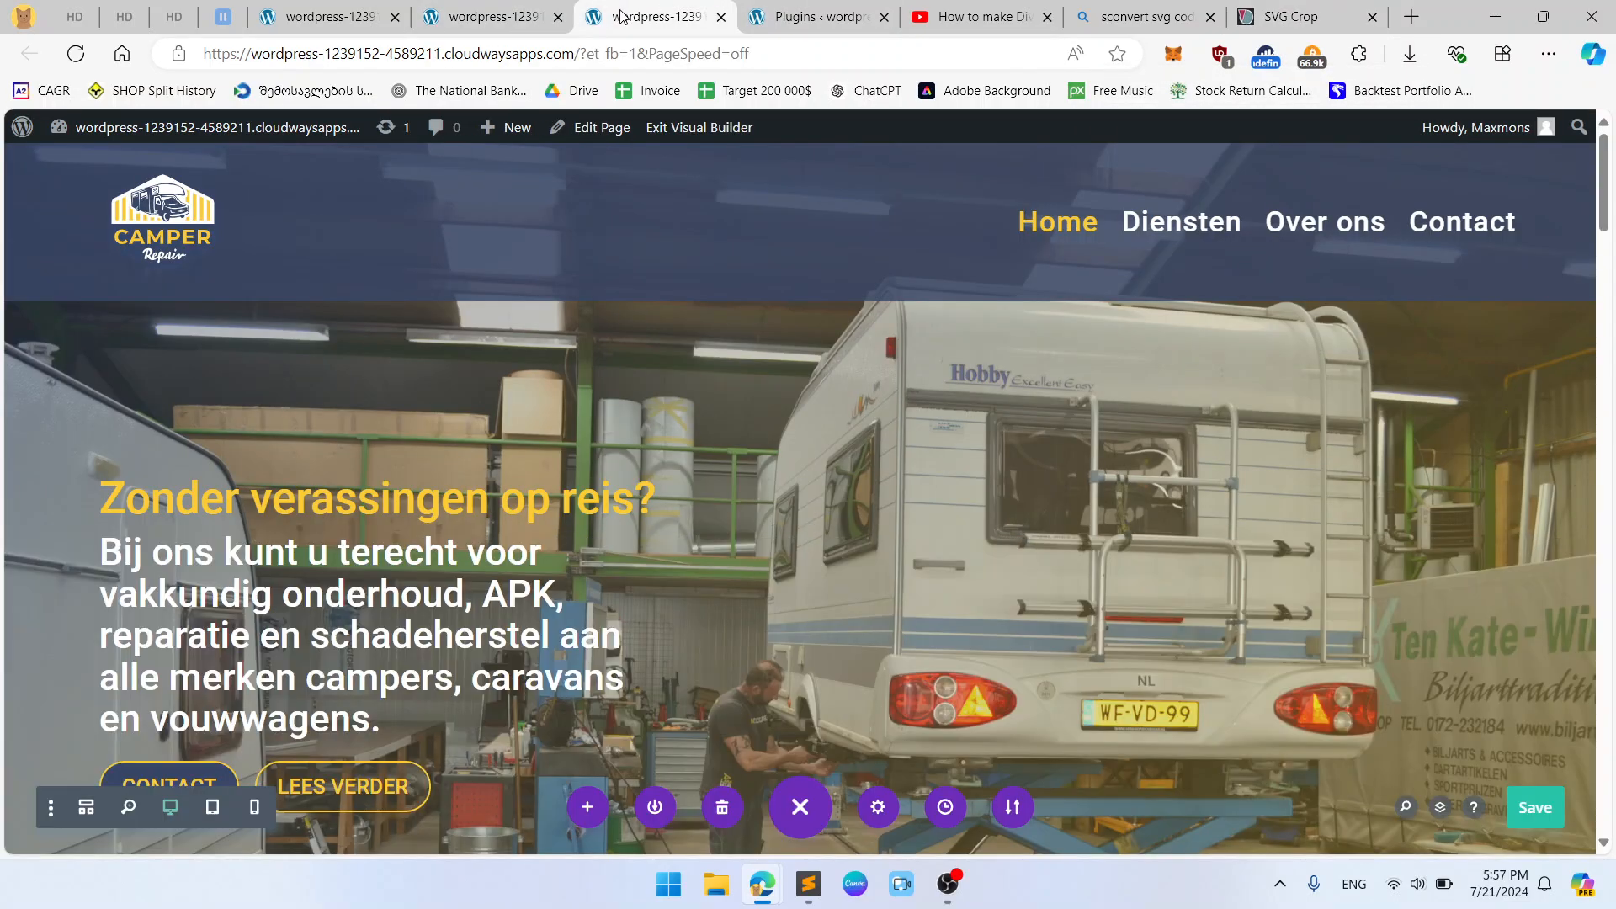
pyautogui.click(763, 197)
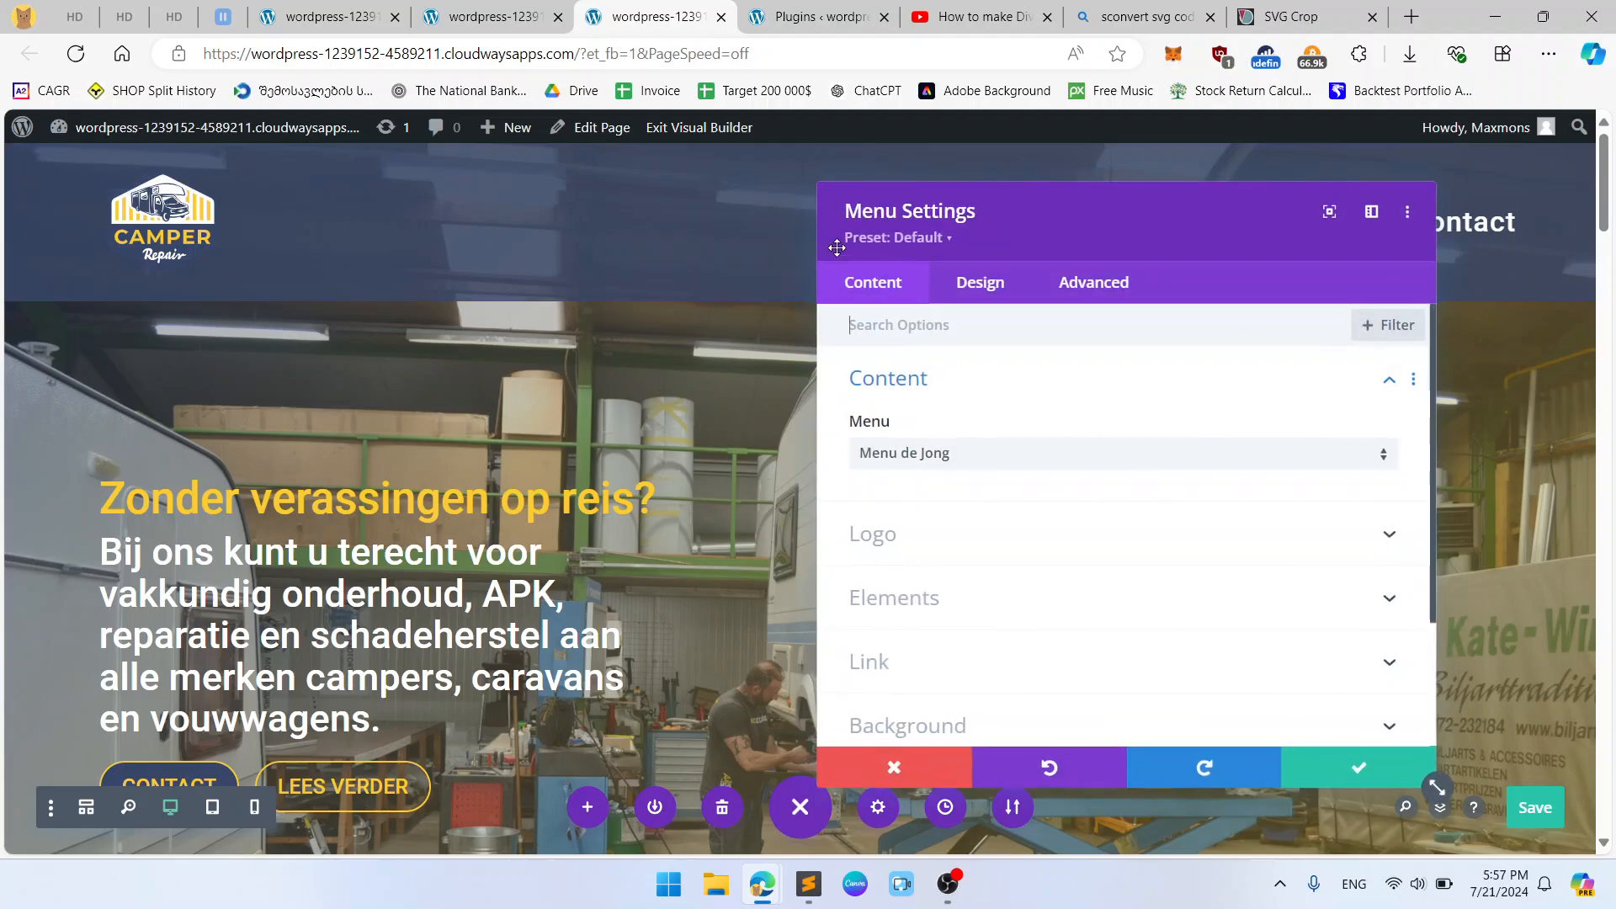
pyautogui.click(968, 543)
pyautogui.click(1166, 478)
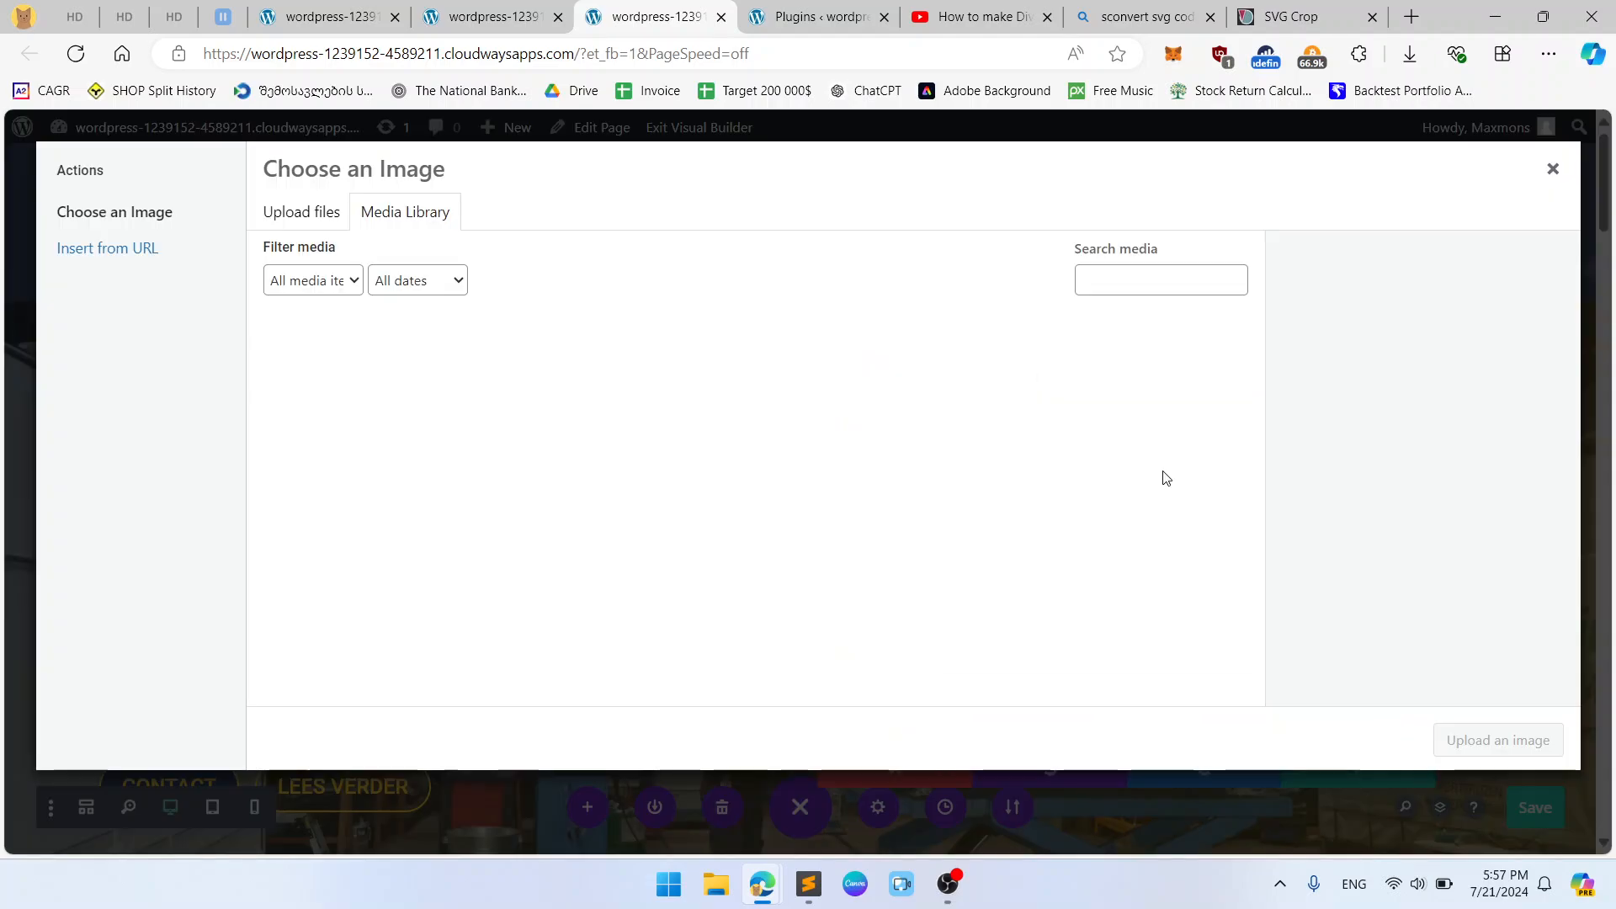
pyautogui.click(1410, 53)
pyautogui.moveTo(1111, 128); pyautogui.dragTo(618, 555)
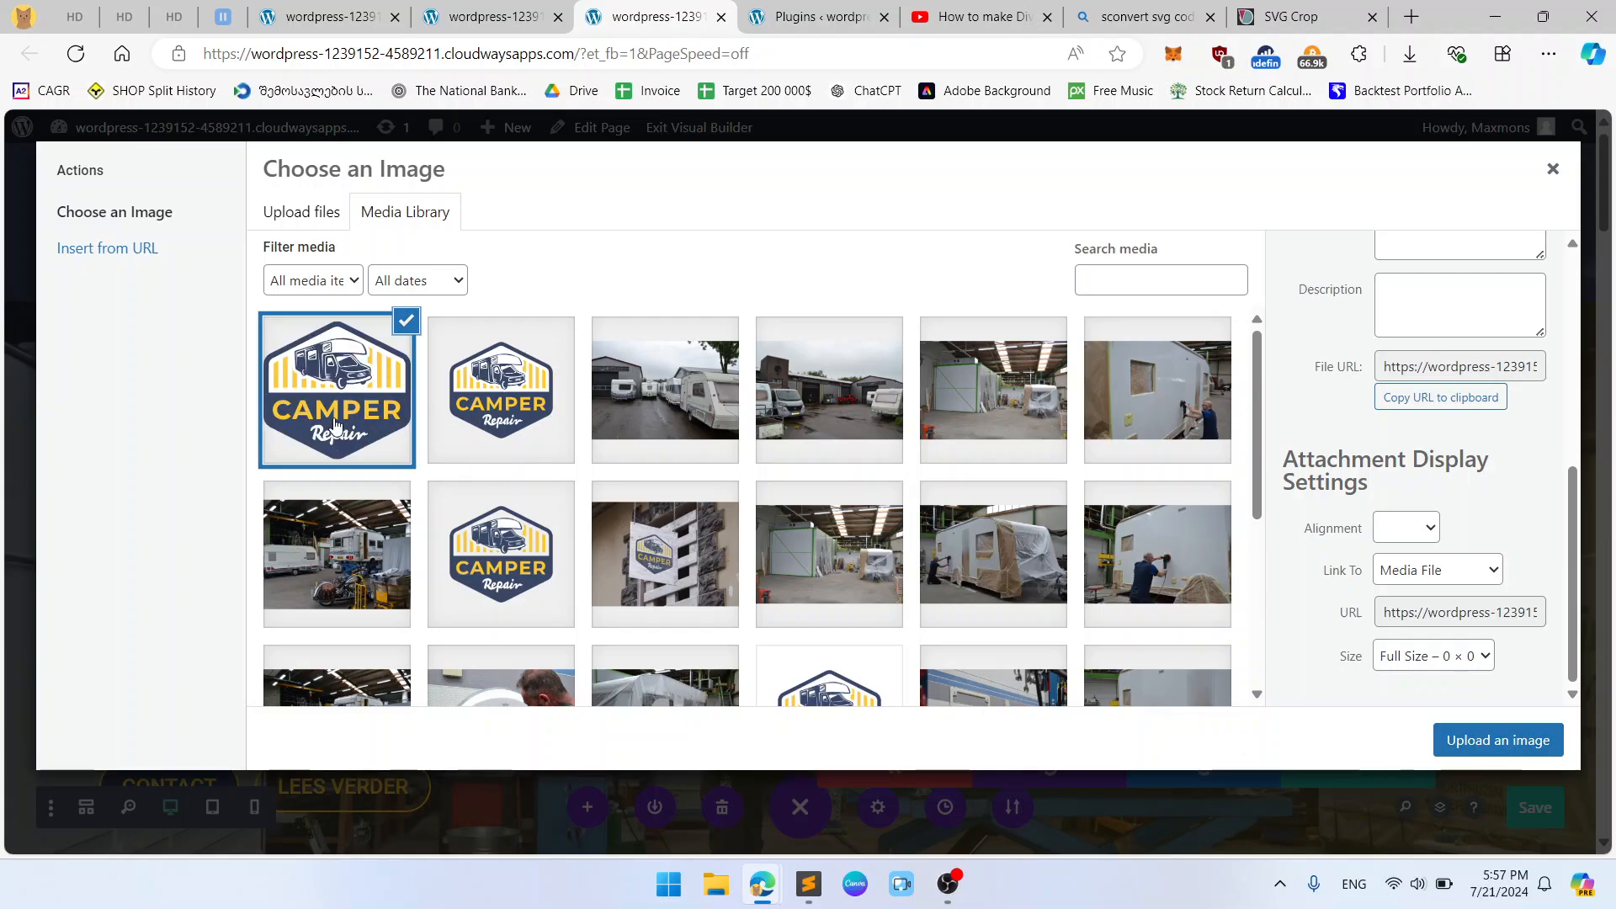
pyautogui.click(1498, 756)
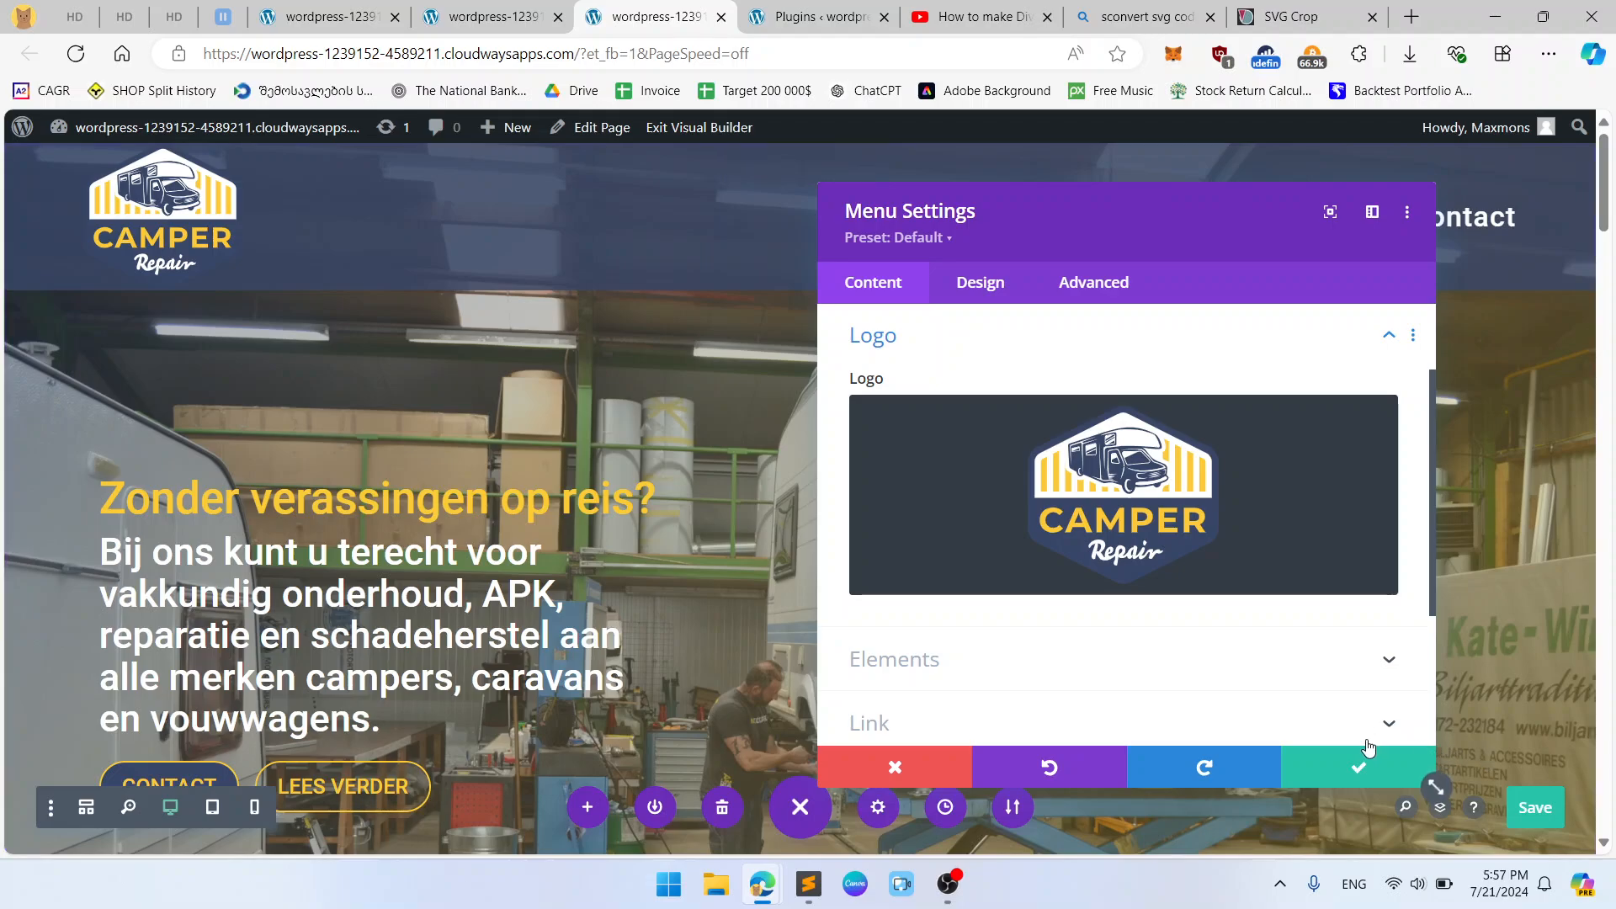
pyautogui.click(1358, 766)
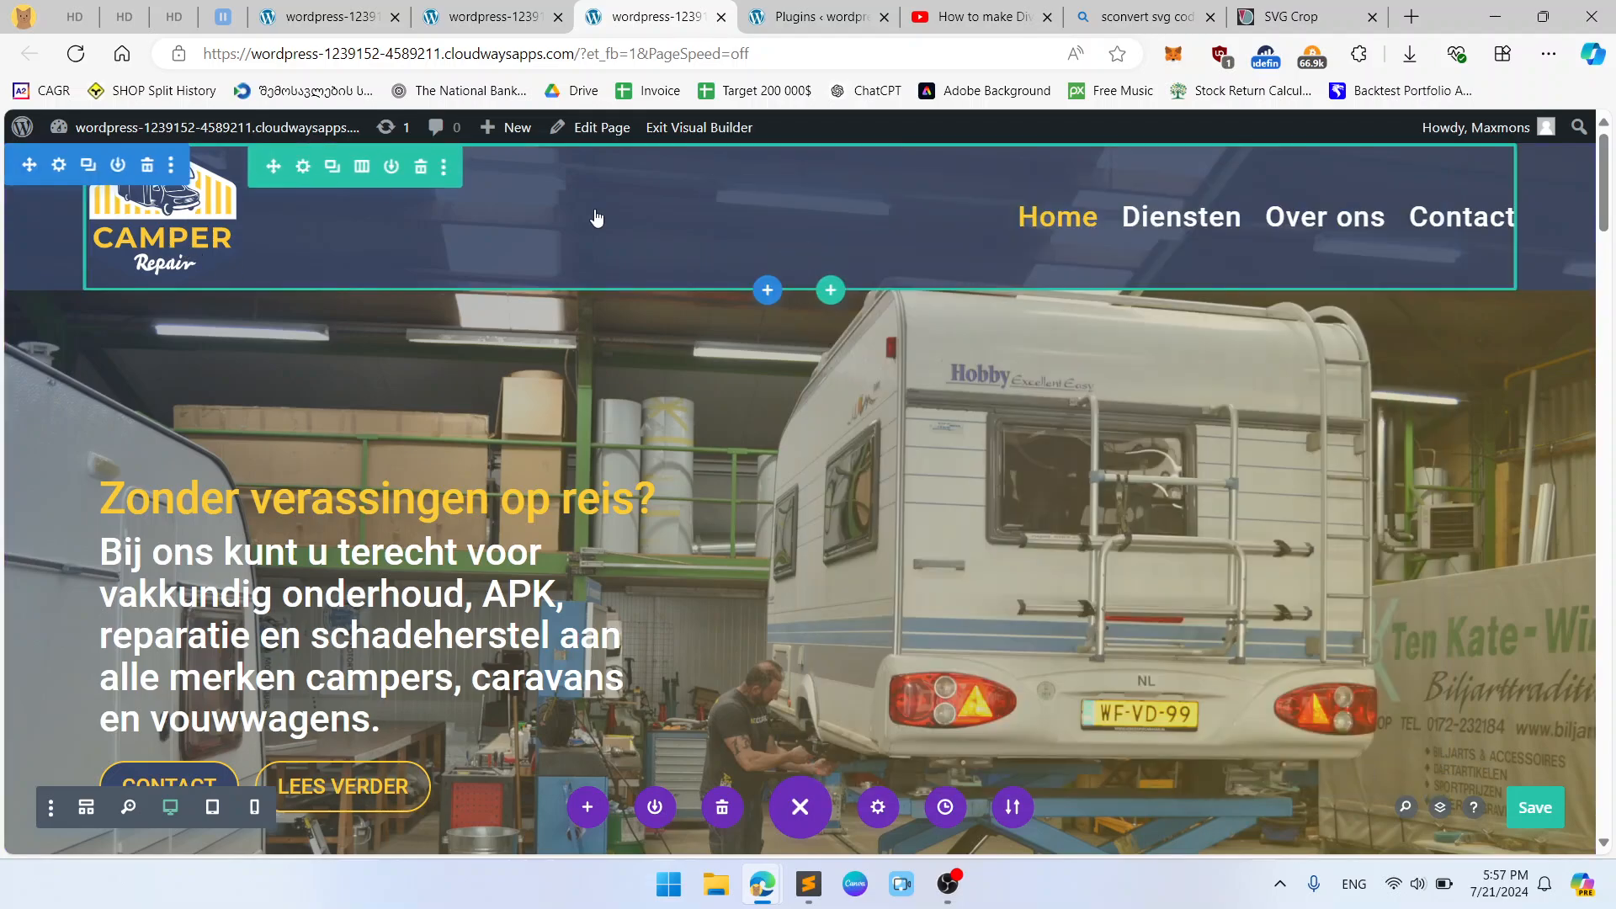
# Set the header menu module's Logo Width to 140px in its sizing options and apply the change.
pyautogui.click(795, 202)
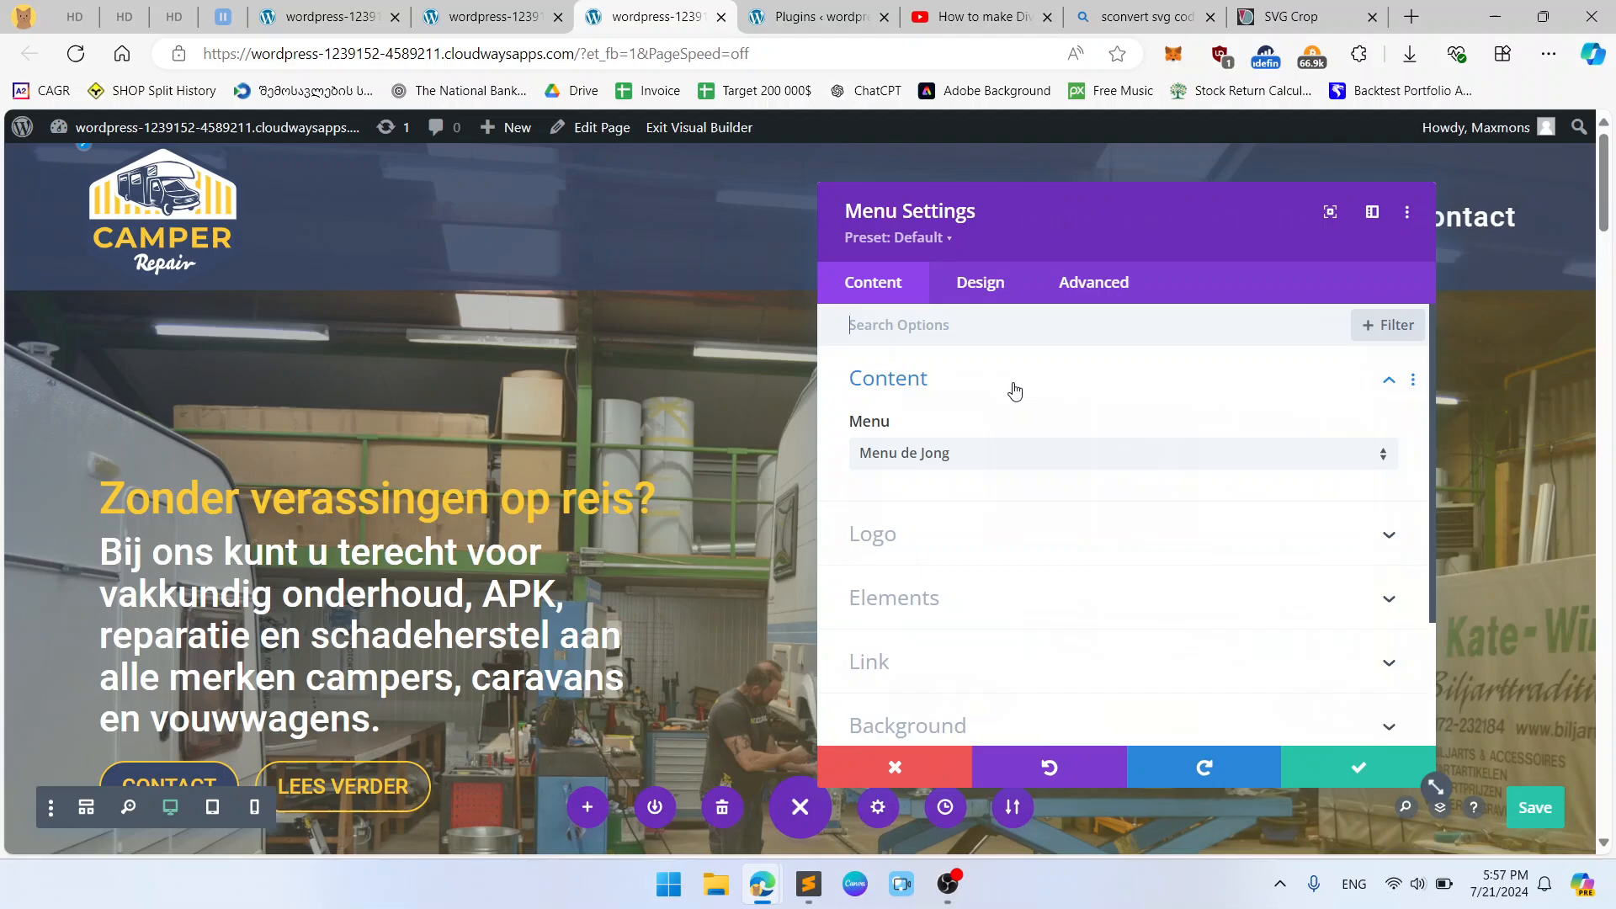
pyautogui.click(1007, 289)
pyautogui.scroll(-3, 985, 584)
pyautogui.click(968, 493)
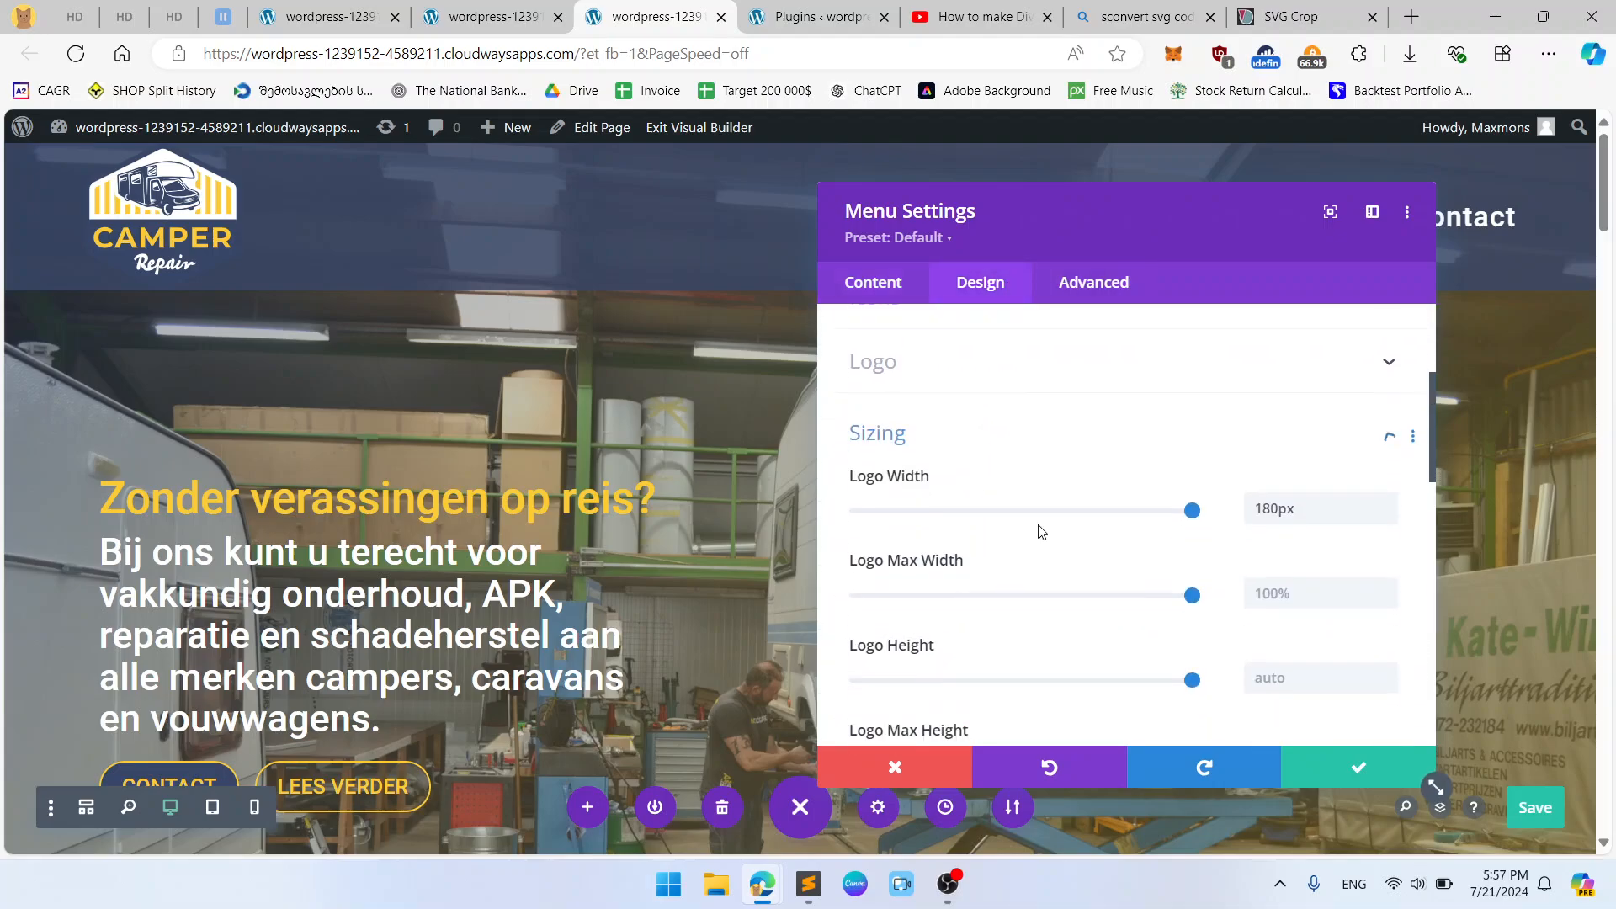
pyautogui.moveTo(1271, 413); pyautogui.dragTo(1263, 411)
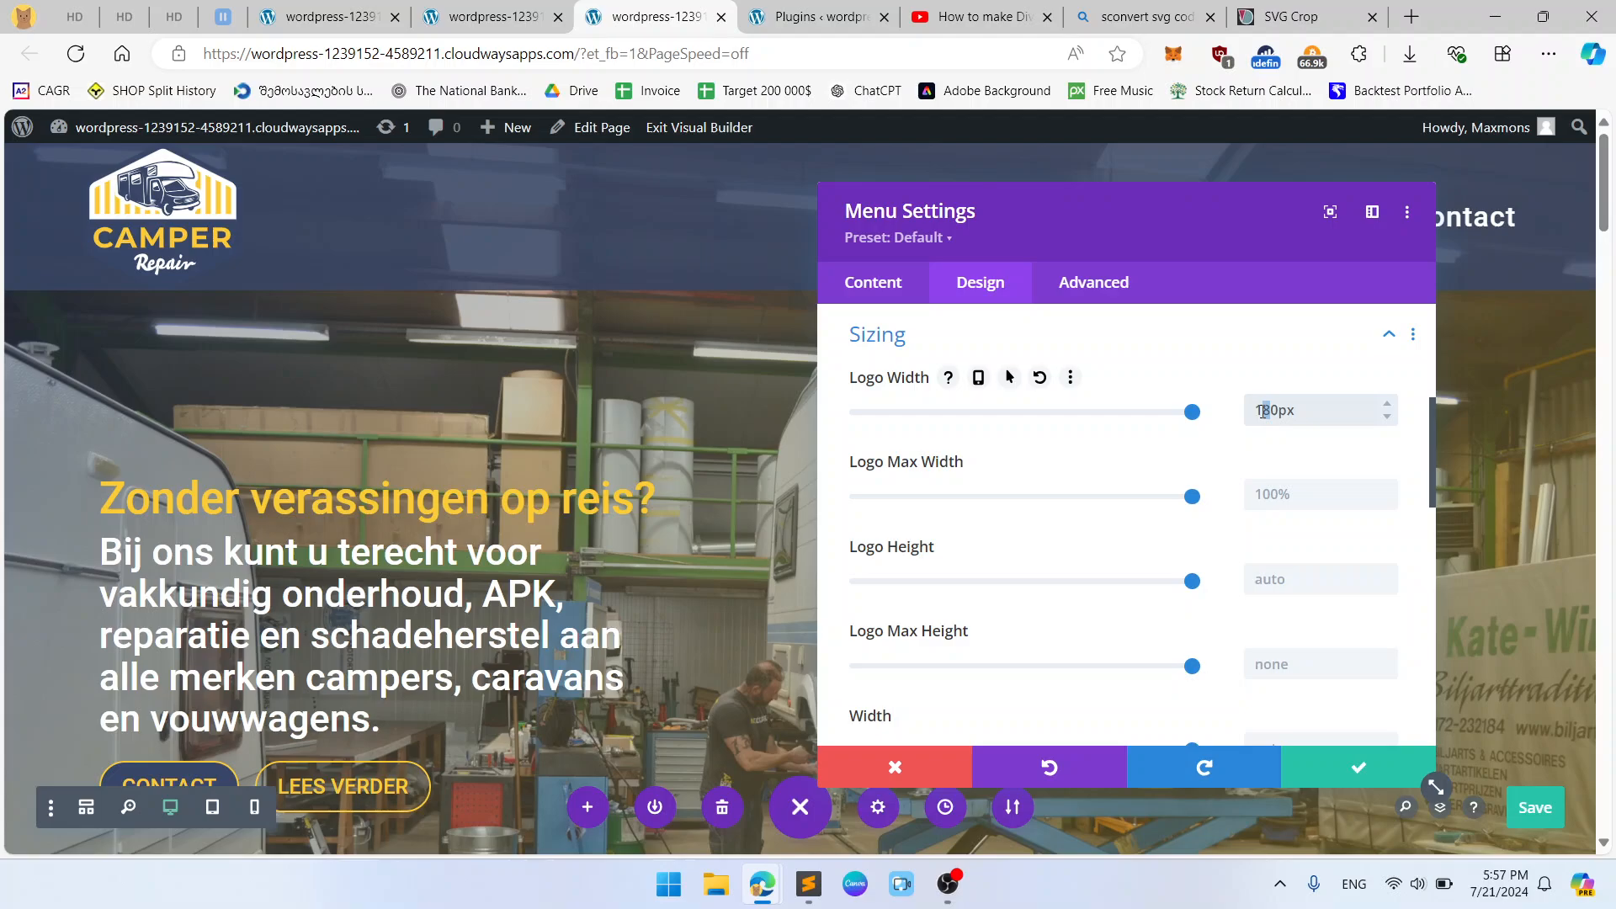
pyautogui.write('2')
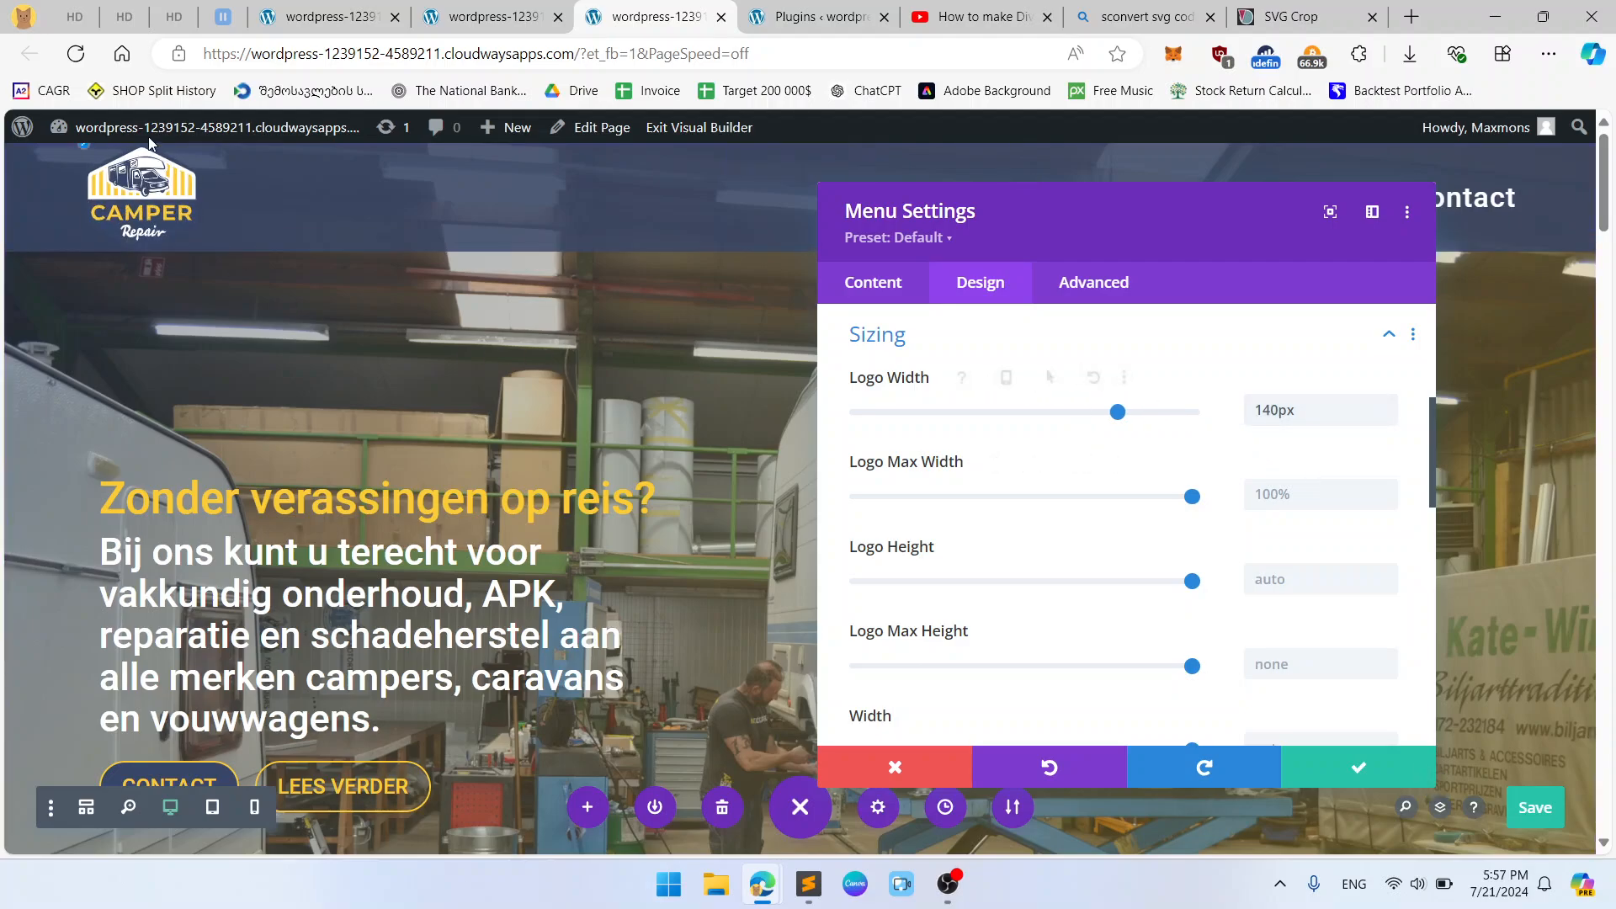
pyautogui.click(1342, 770)
# Try 5px for the header row's linked top and bottom padding, settle on 10px, and save the page.
pyautogui.click(768, 274)
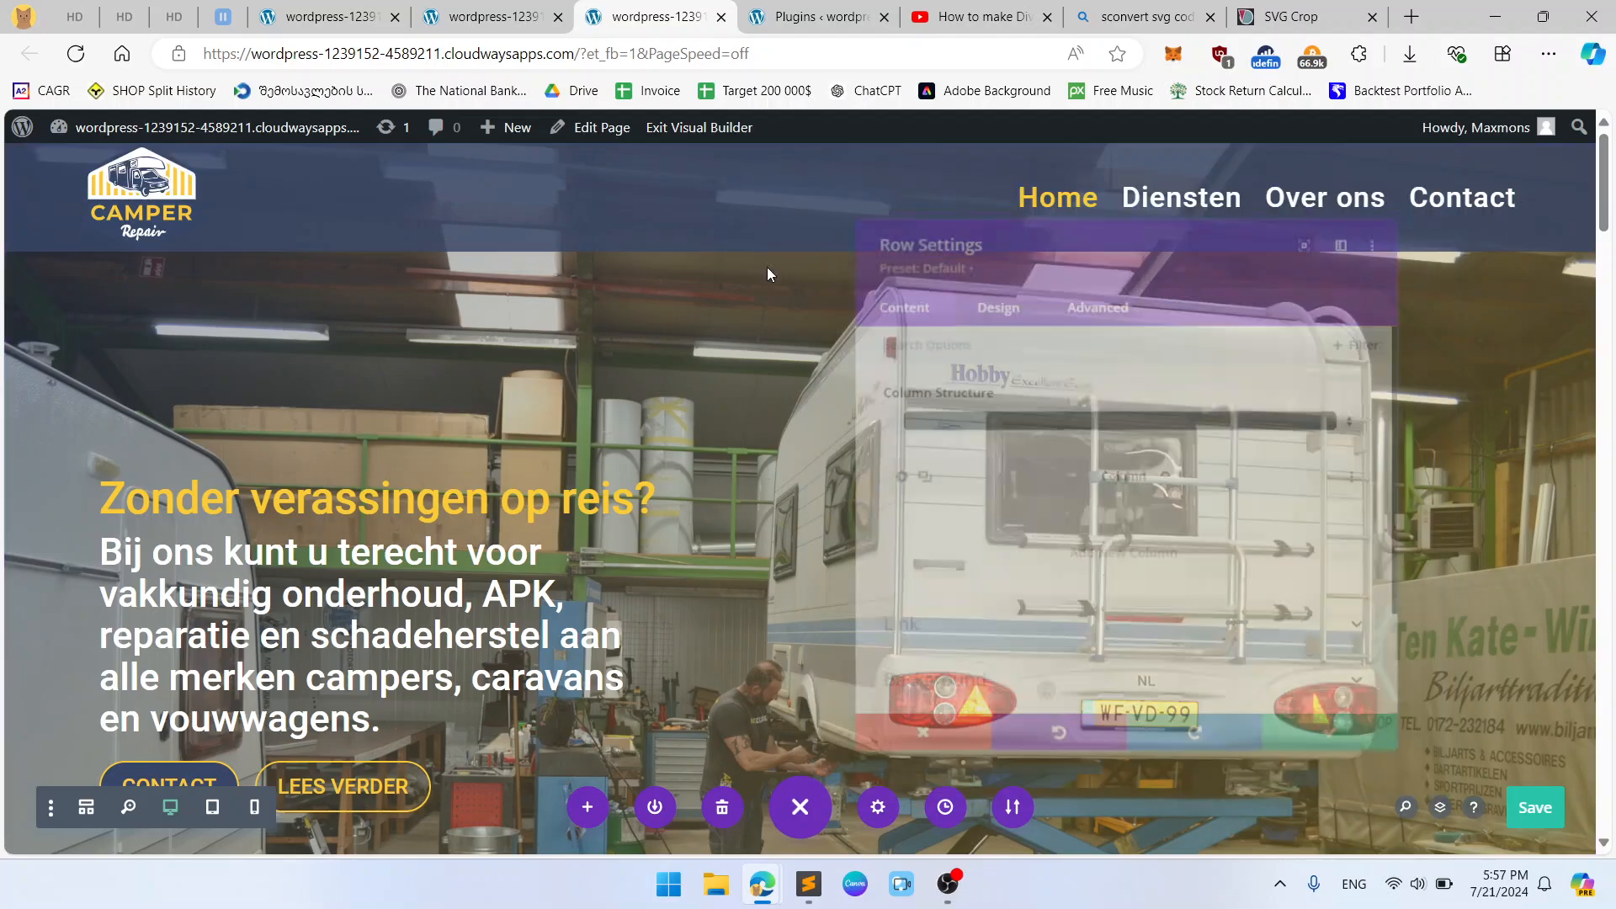
pyautogui.click(982, 290)
pyautogui.click(990, 452)
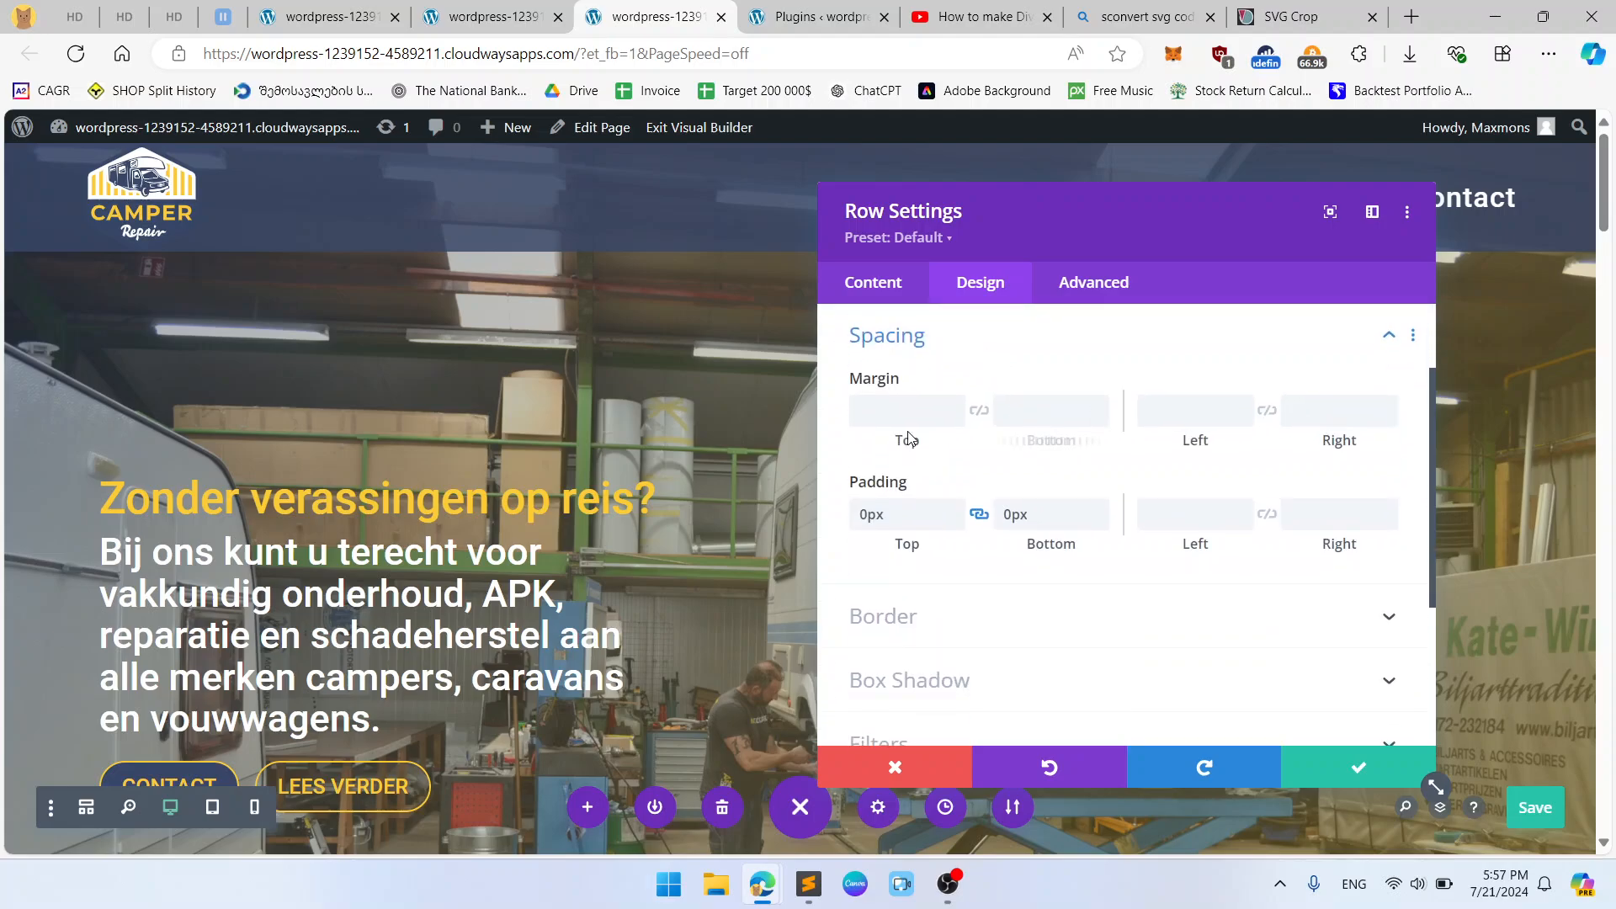
pyautogui.doubleClick(891, 515)
pyautogui.write('5px')
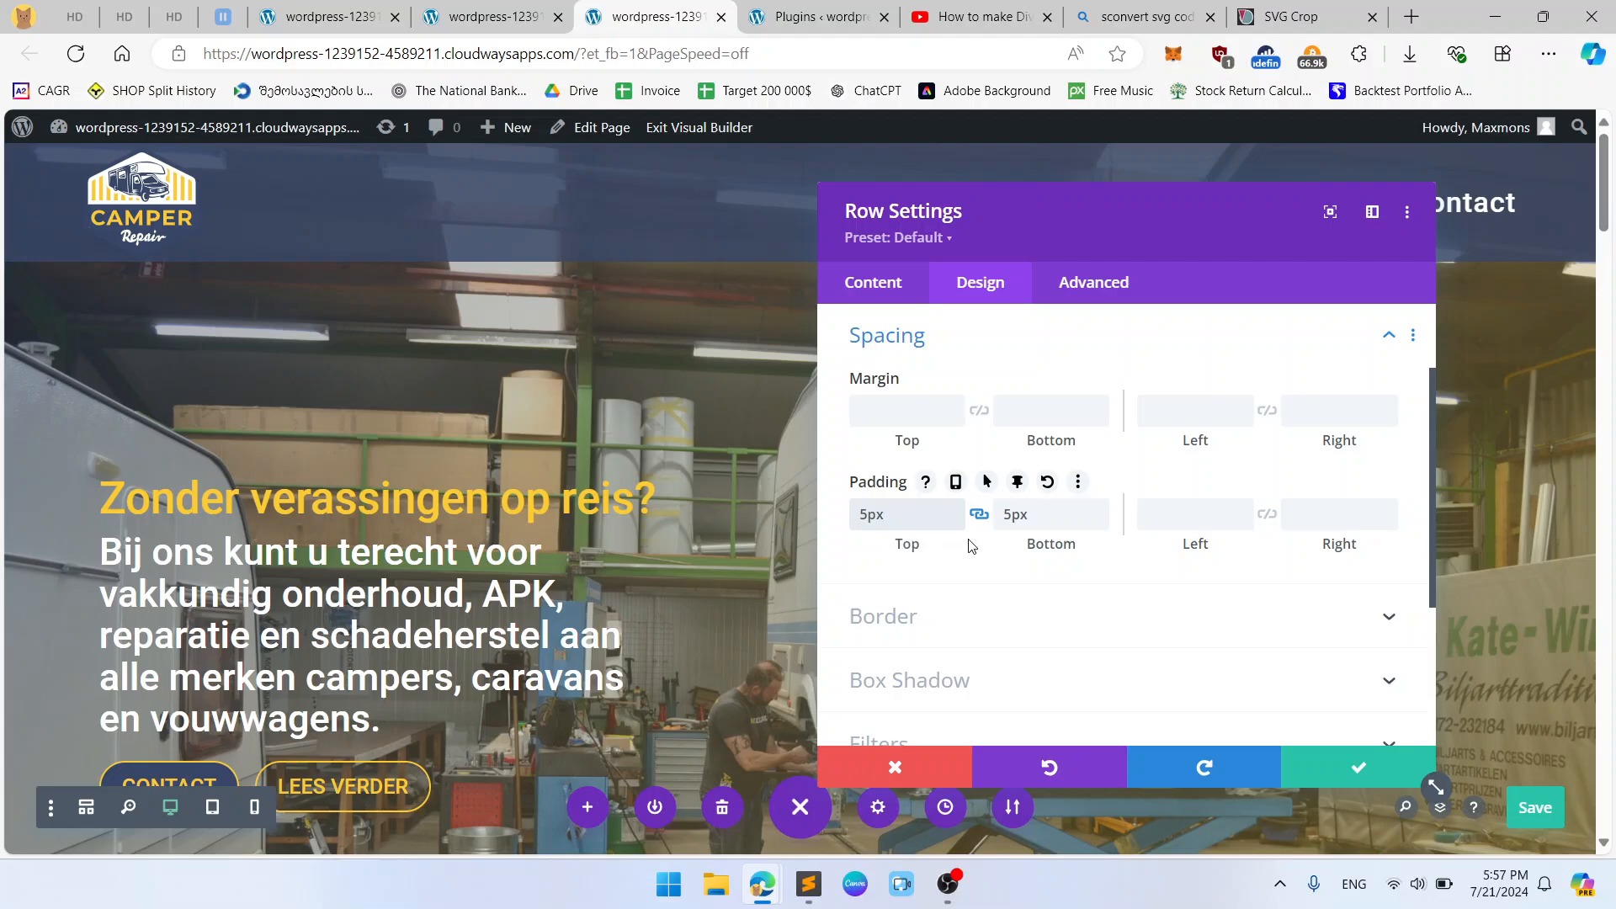
pyautogui.hotkey('ctrl', 'a')
pyautogui.write('10px')
pyautogui.click(1359, 767)
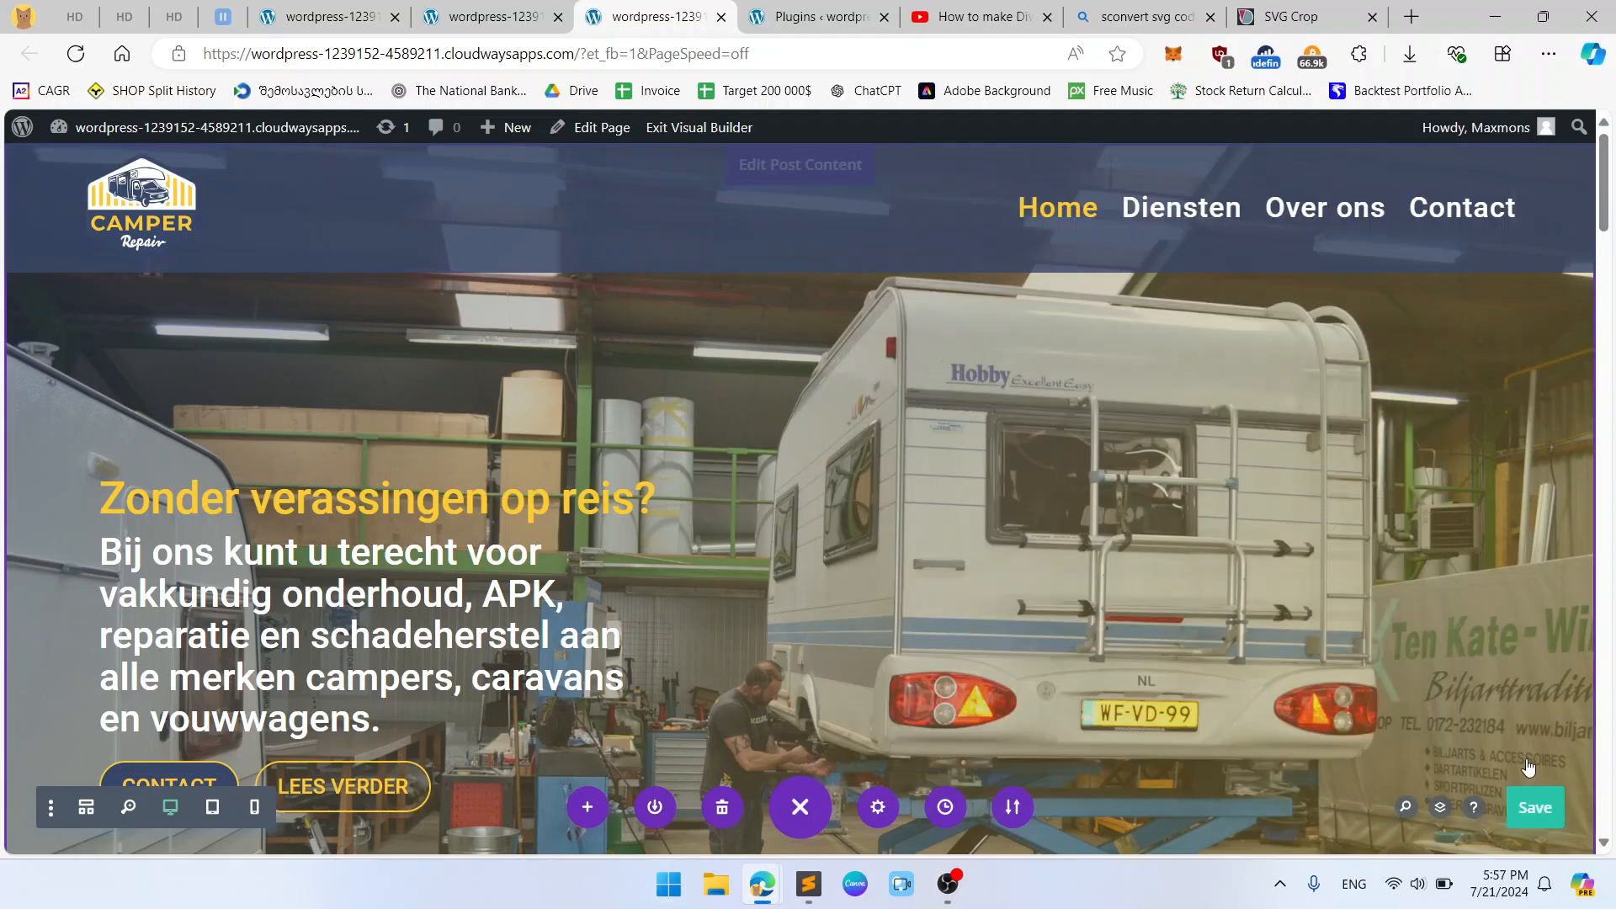
pyautogui.click(1532, 807)
# Reload the live page, close the developer tools, check the header logo while scrolling, and return to the builder.
pyautogui.click(488, 16)
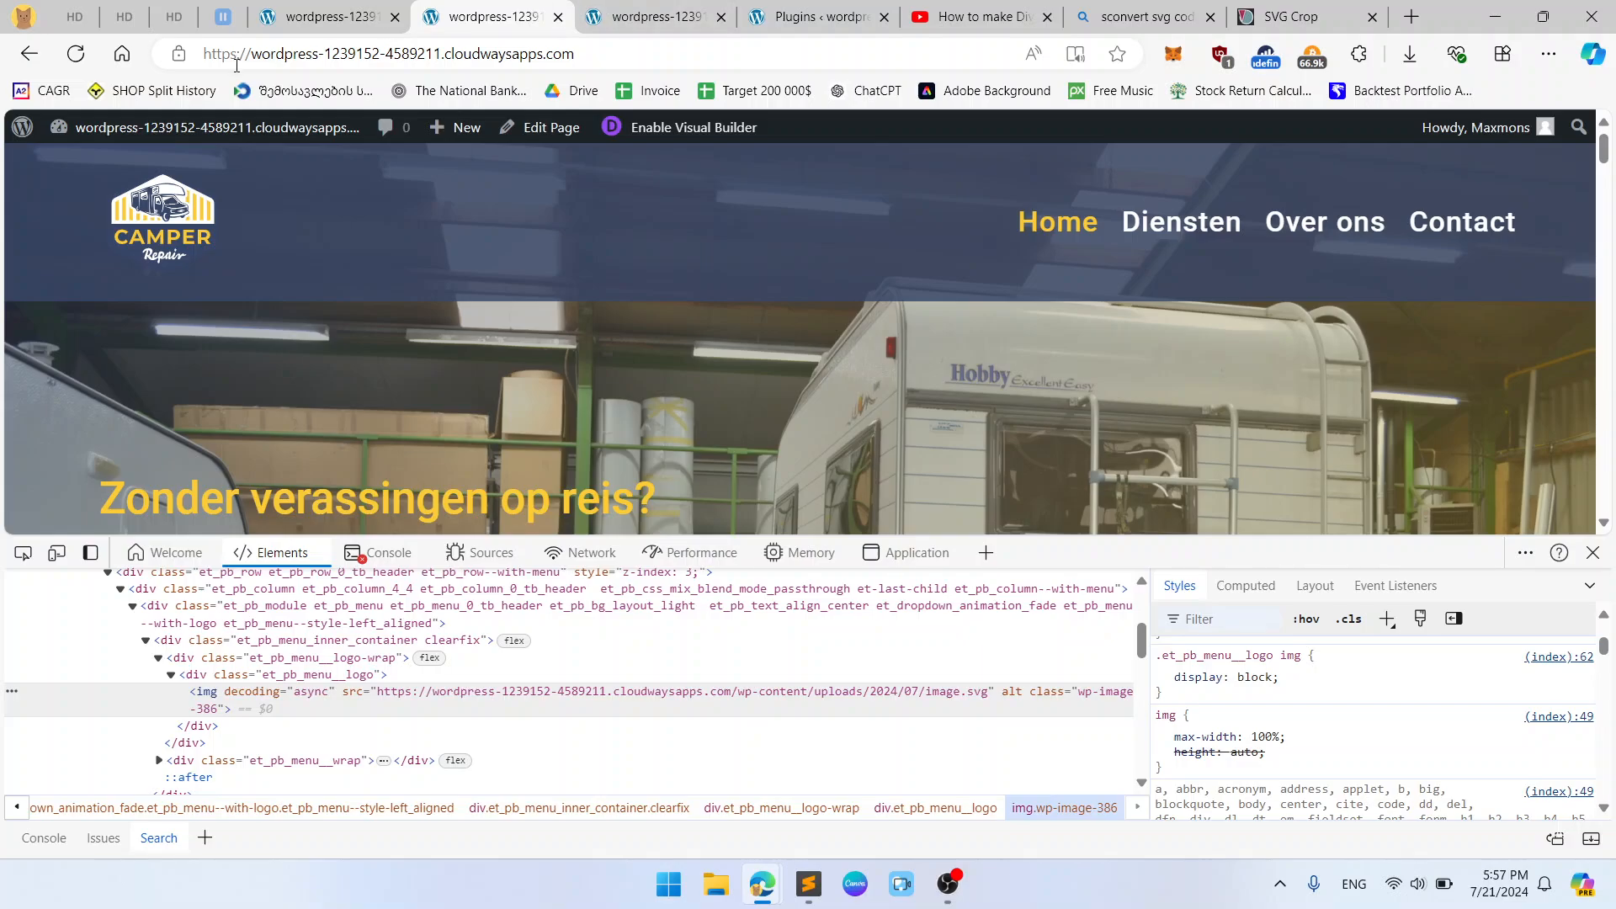
pyautogui.click(75, 54)
pyautogui.click(1593, 553)
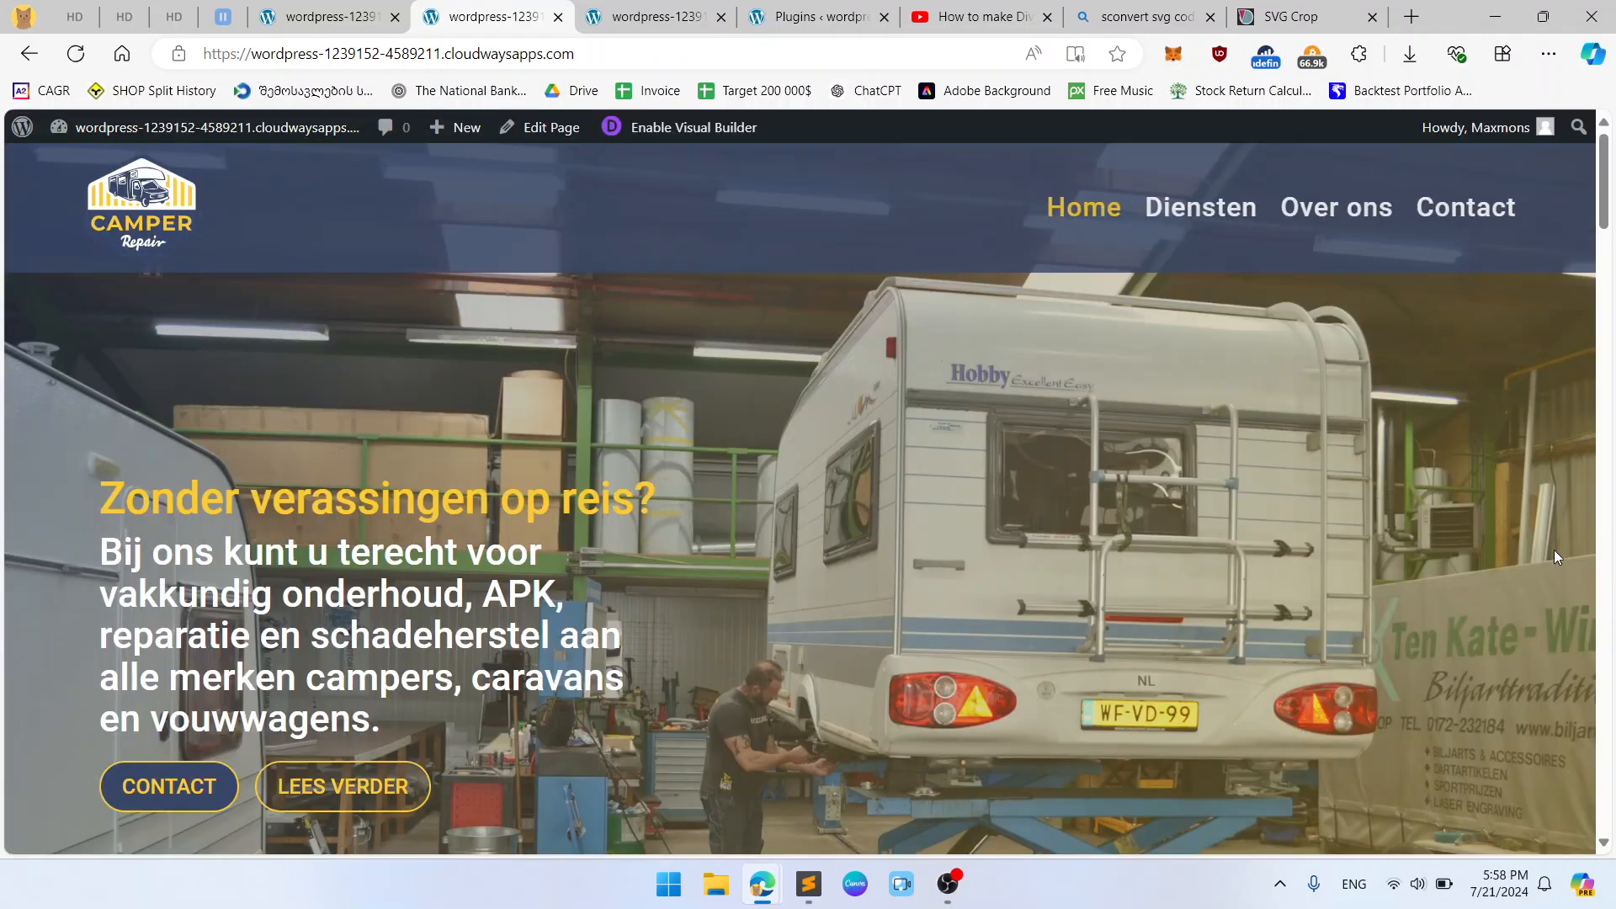
pyautogui.scroll(-6, 1094, 352)
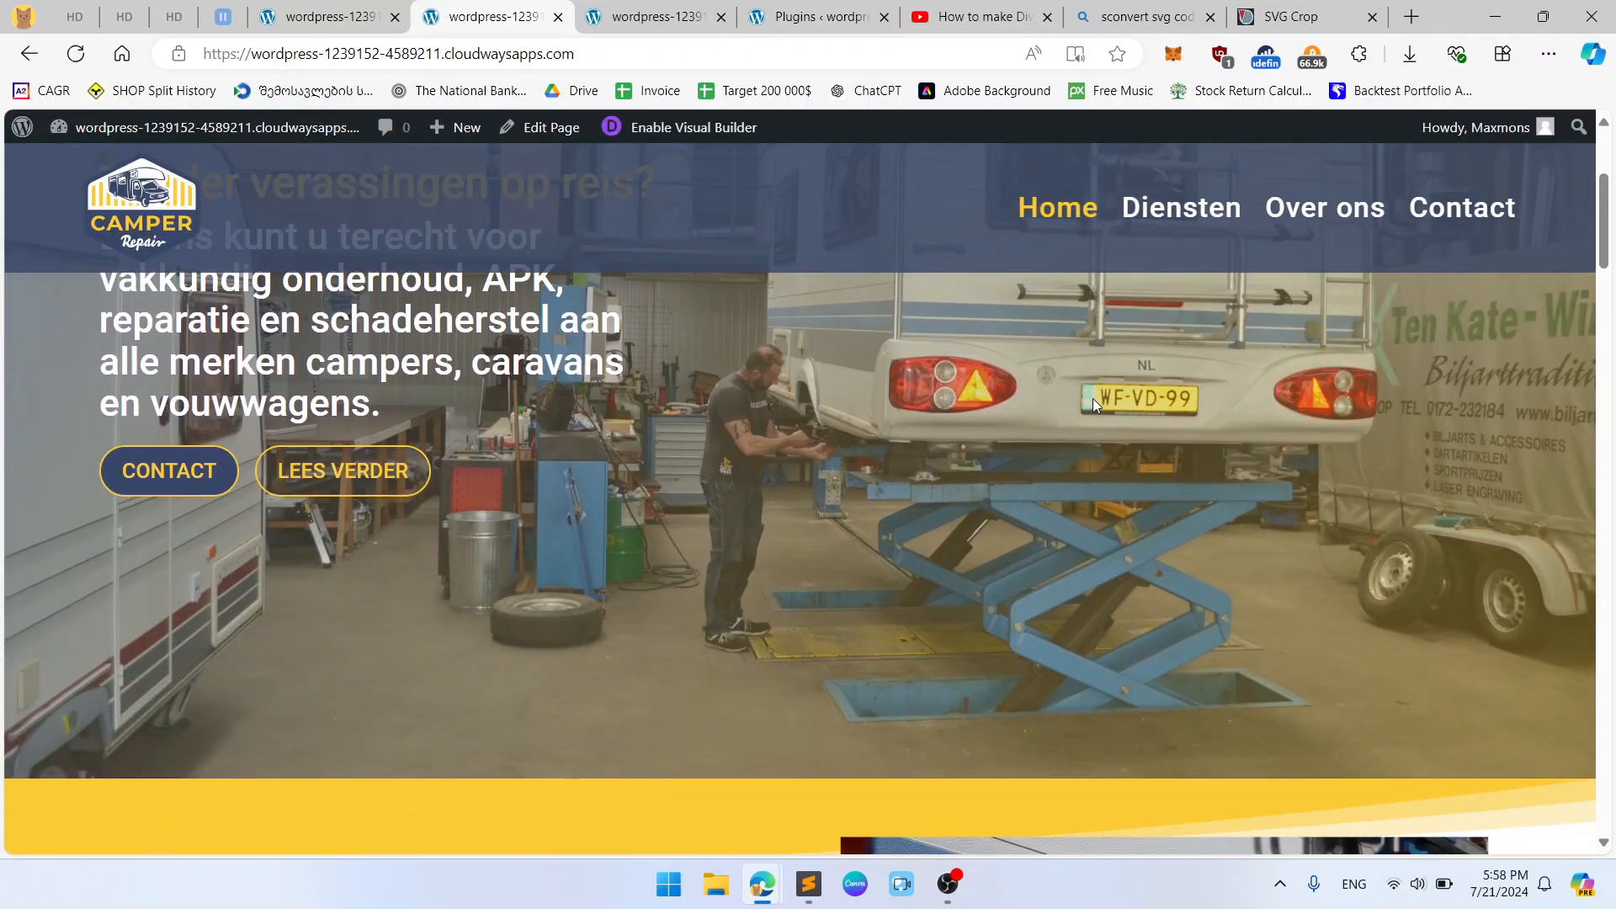
pyautogui.scroll(6, 1090, 404)
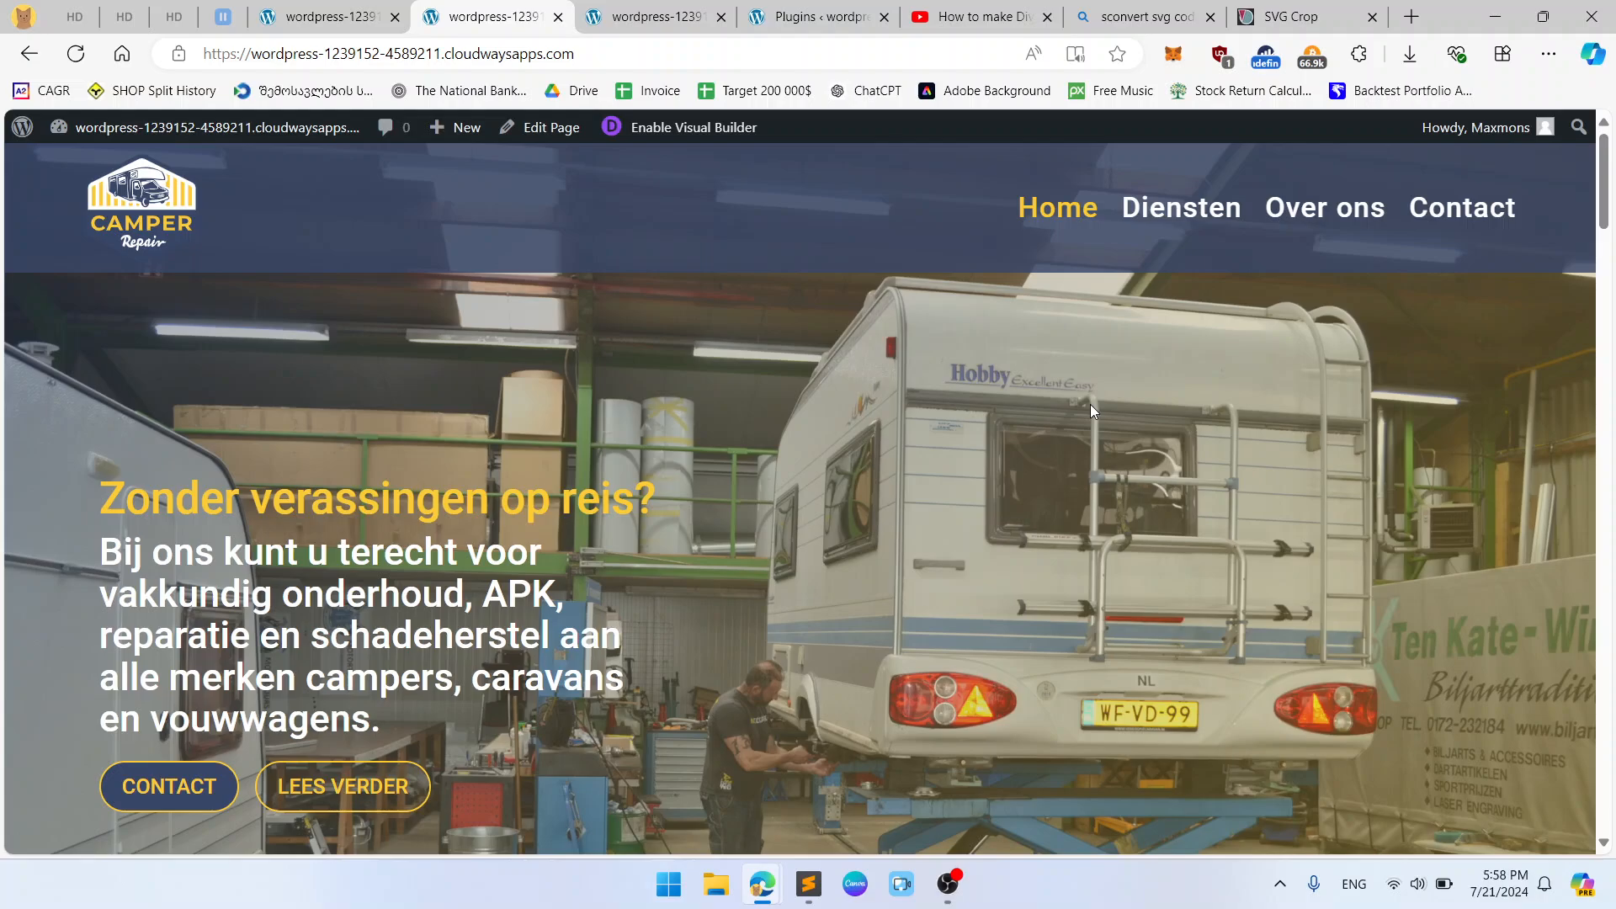
pyautogui.scroll(-2, 1089, 404)
pyautogui.scroll(1, 1090, 404)
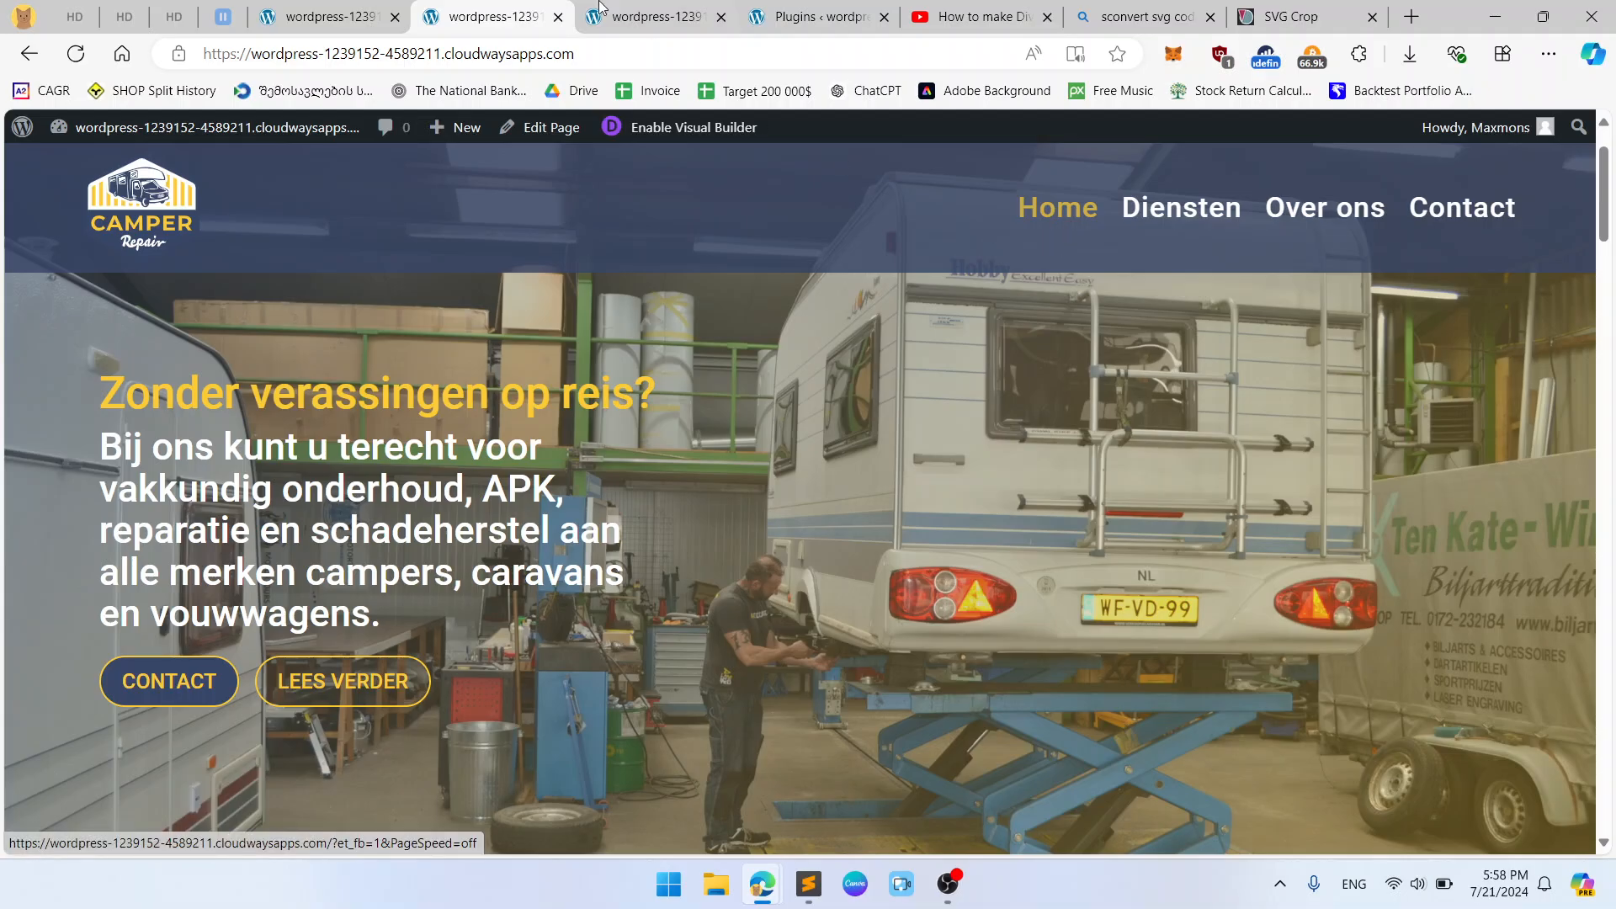
pyautogui.click(693, 127)
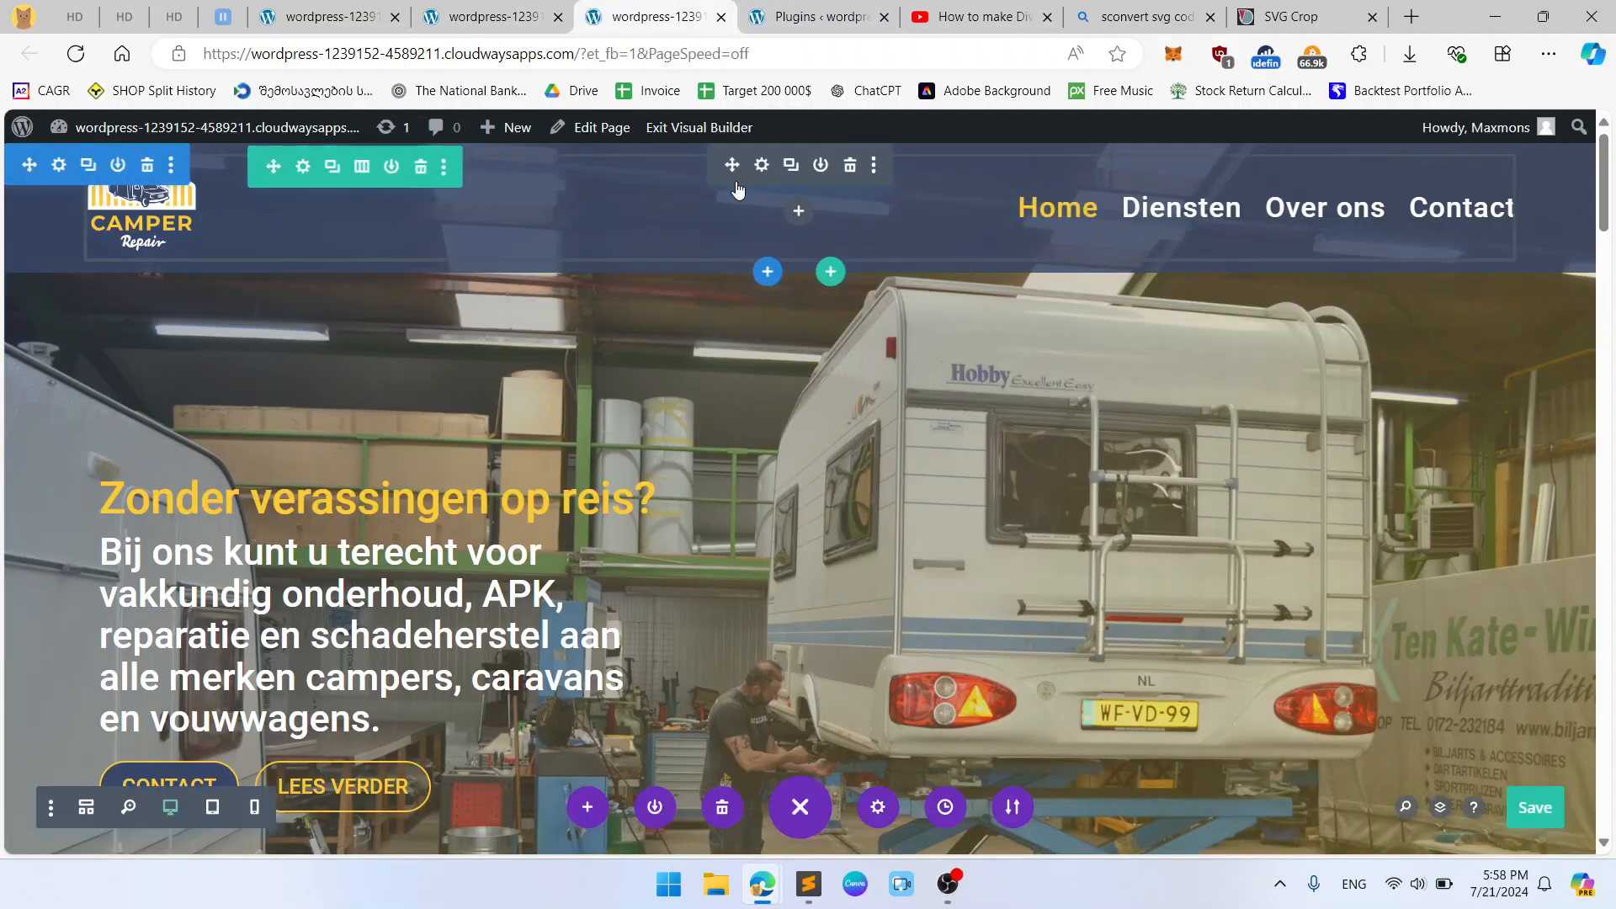
# Compare the header with the live page and set the header menu module's Menu Text Size to 18px in its design options.
pyautogui.hotkey('ctrl', 'shift', 'Tab')
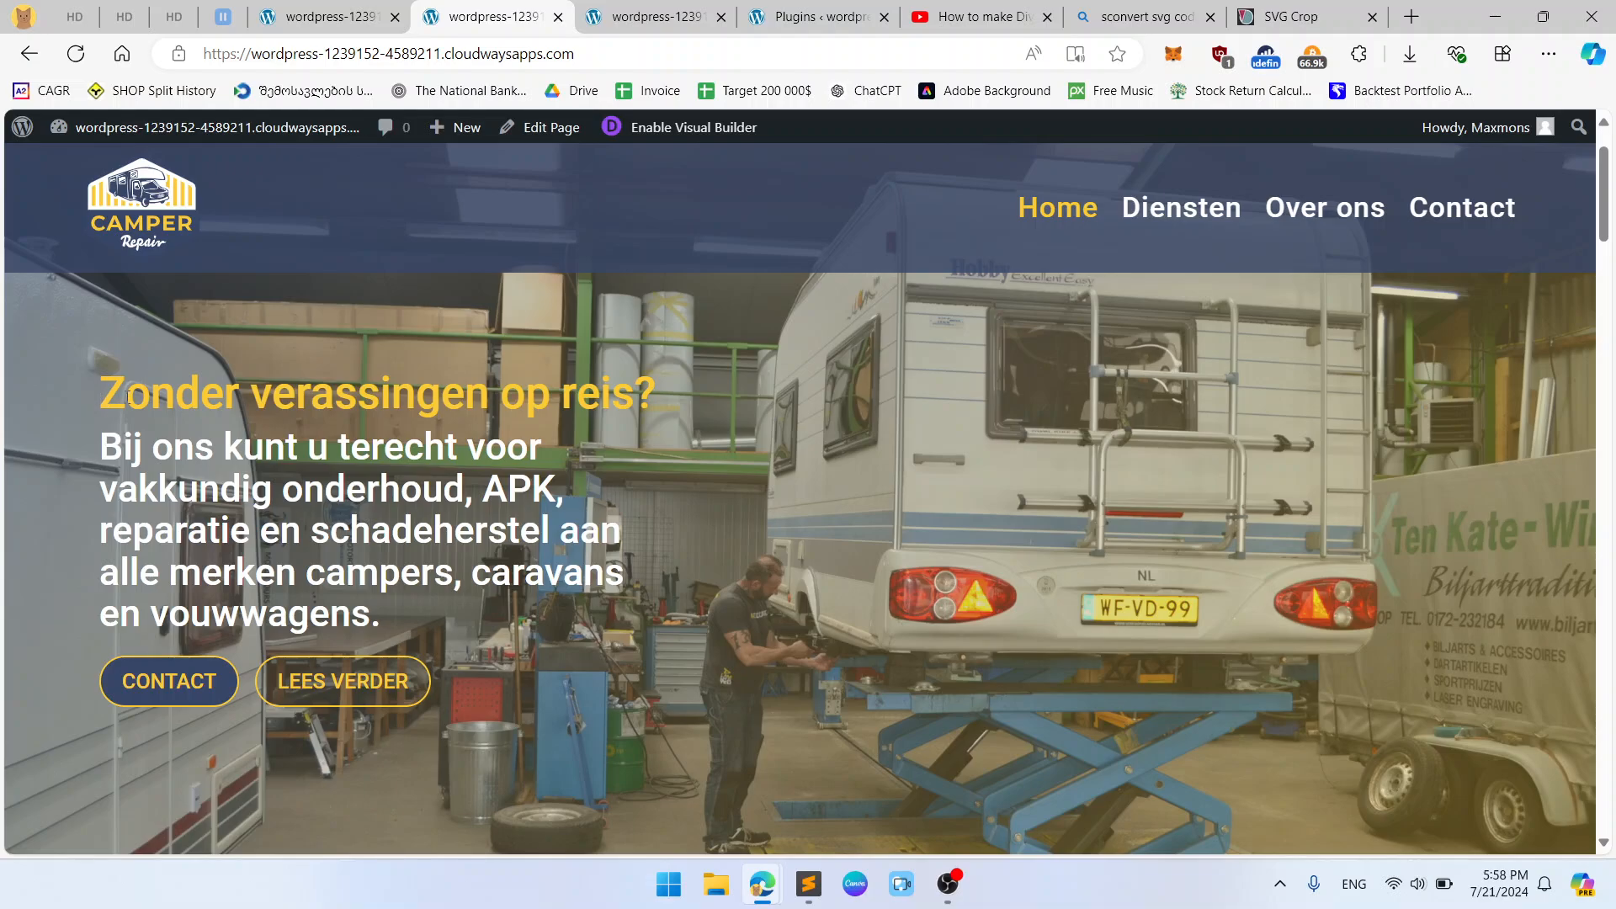
pyautogui.moveTo(128, 395); pyautogui.dragTo(666, 396)
pyautogui.click(389, 409)
pyautogui.hotkey('ctrl', 'Tab')
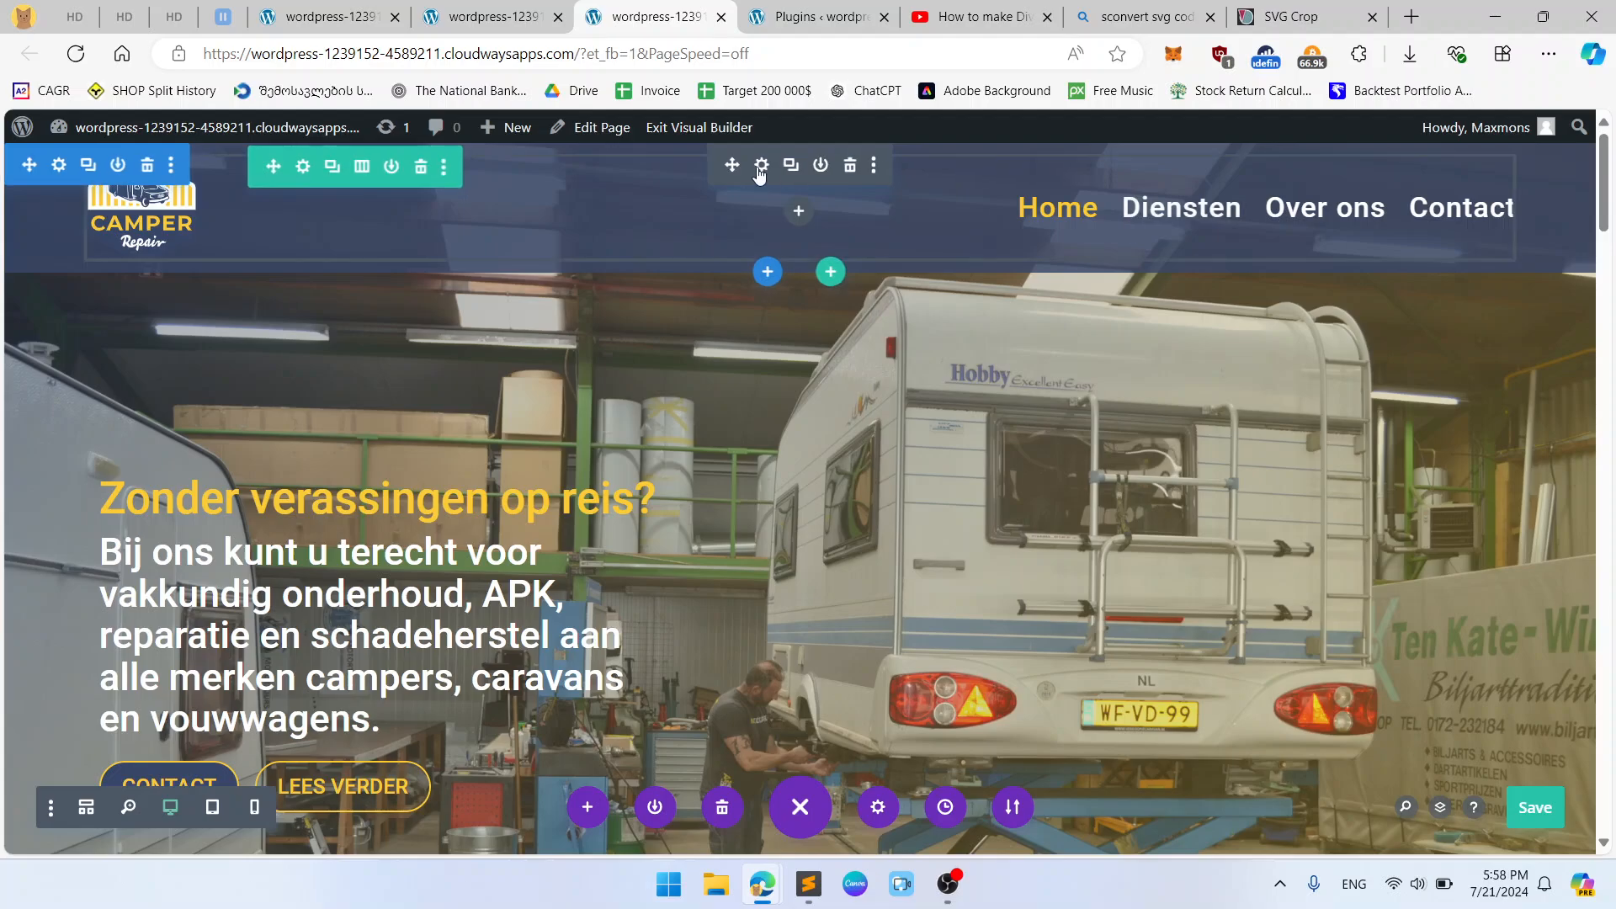
pyautogui.click(760, 167)
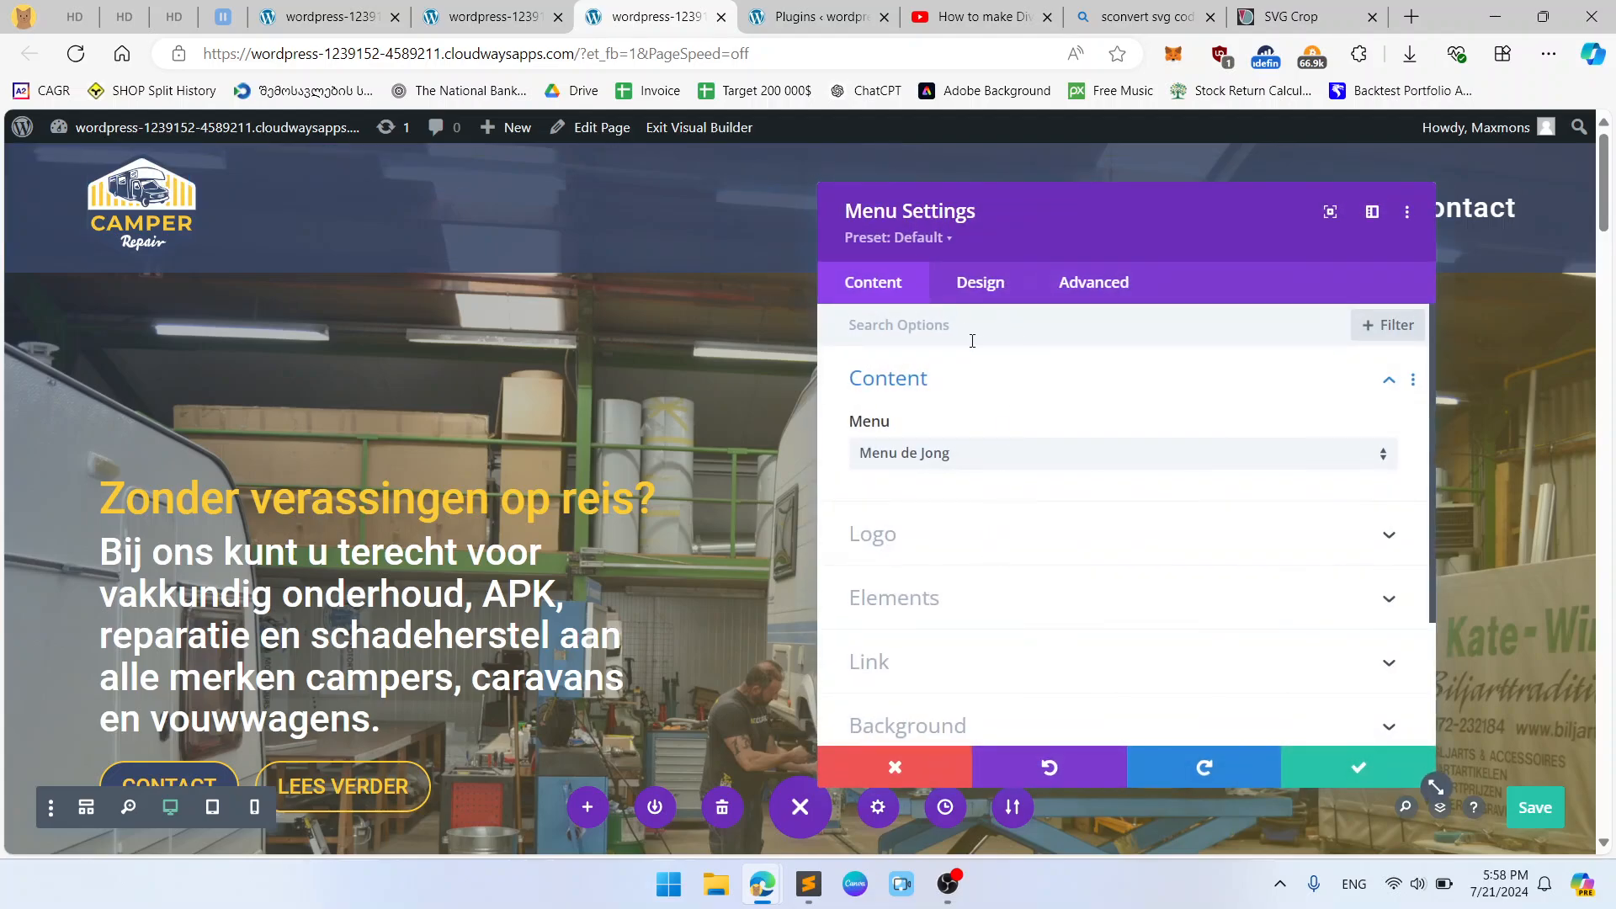
pyautogui.click(979, 290)
pyautogui.click(1016, 464)
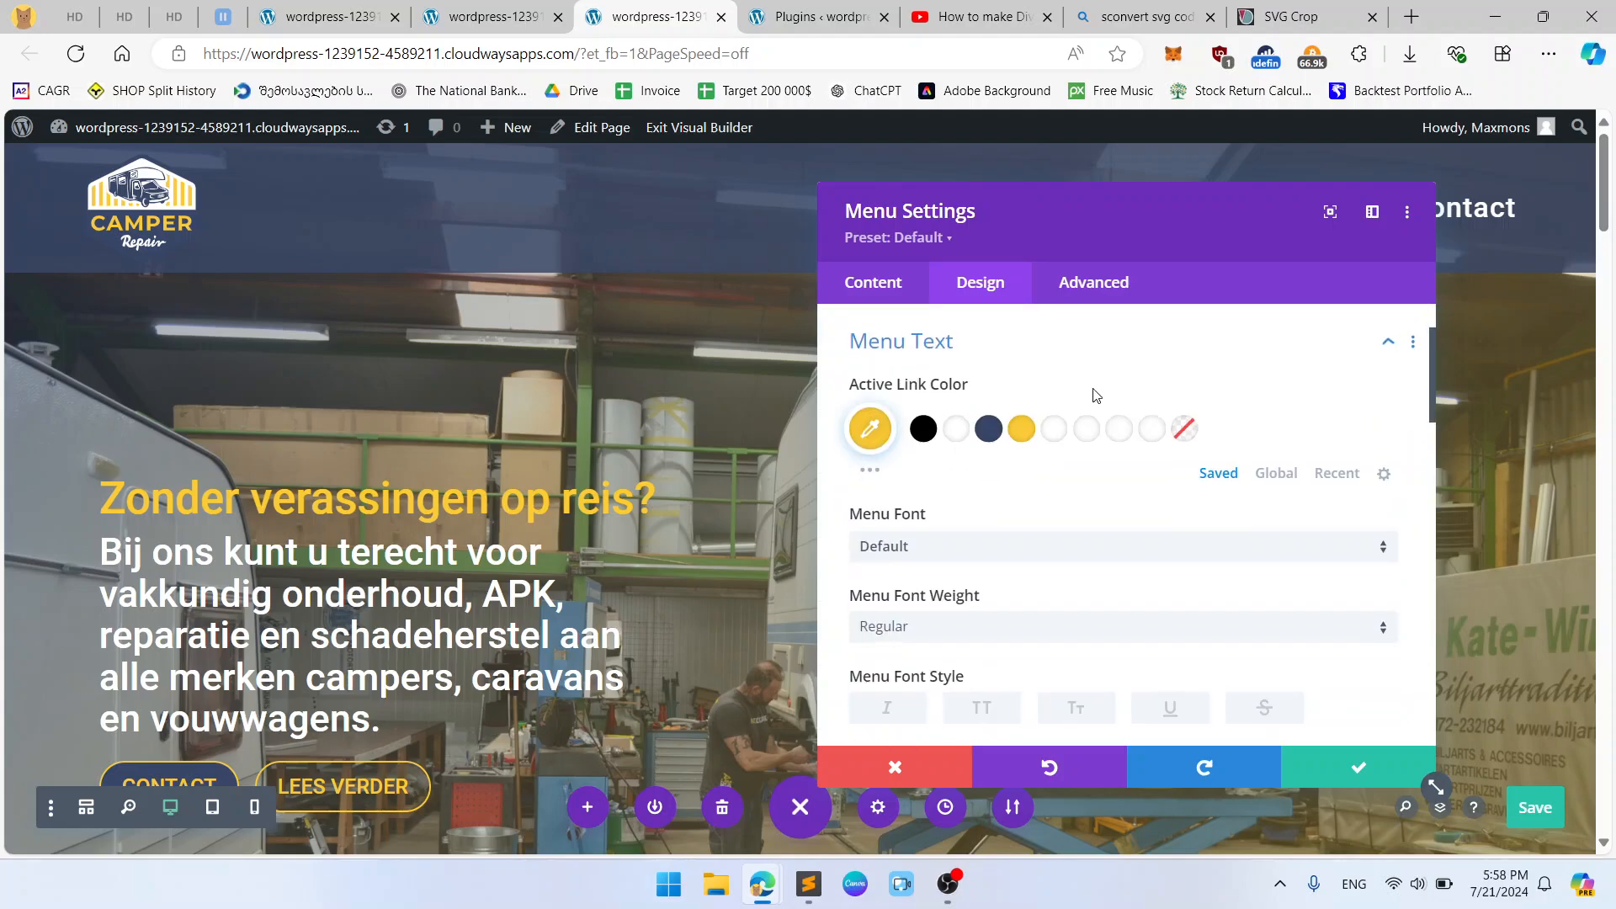
pyautogui.moveTo(1186, 219); pyautogui.dragTo(715, 195)
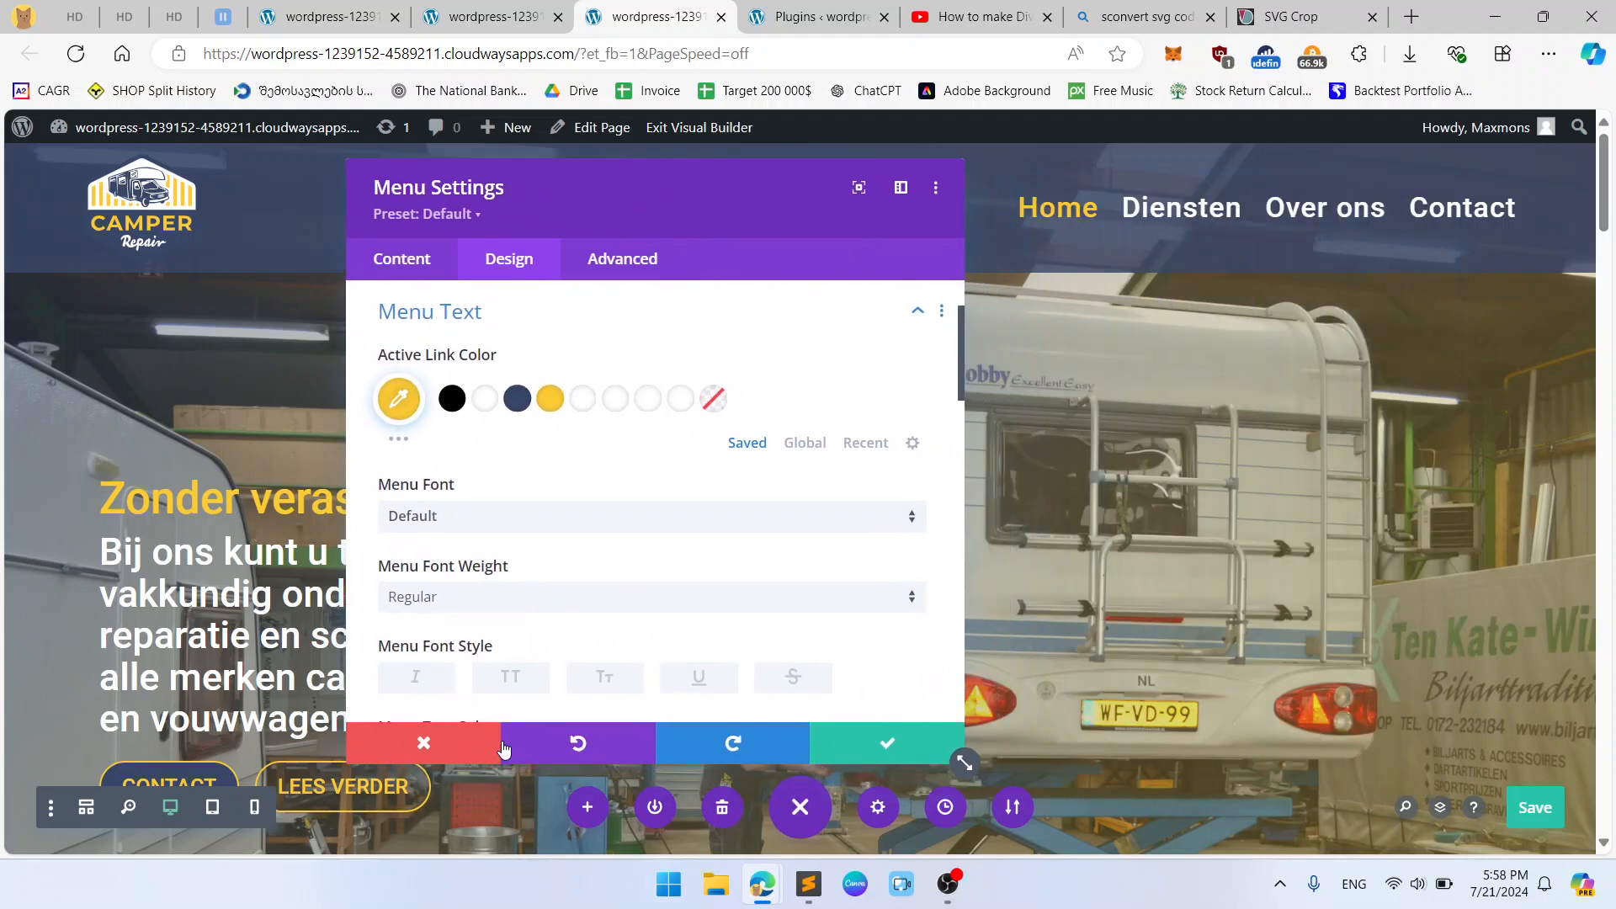
pyautogui.scroll(-4, 610, 632)
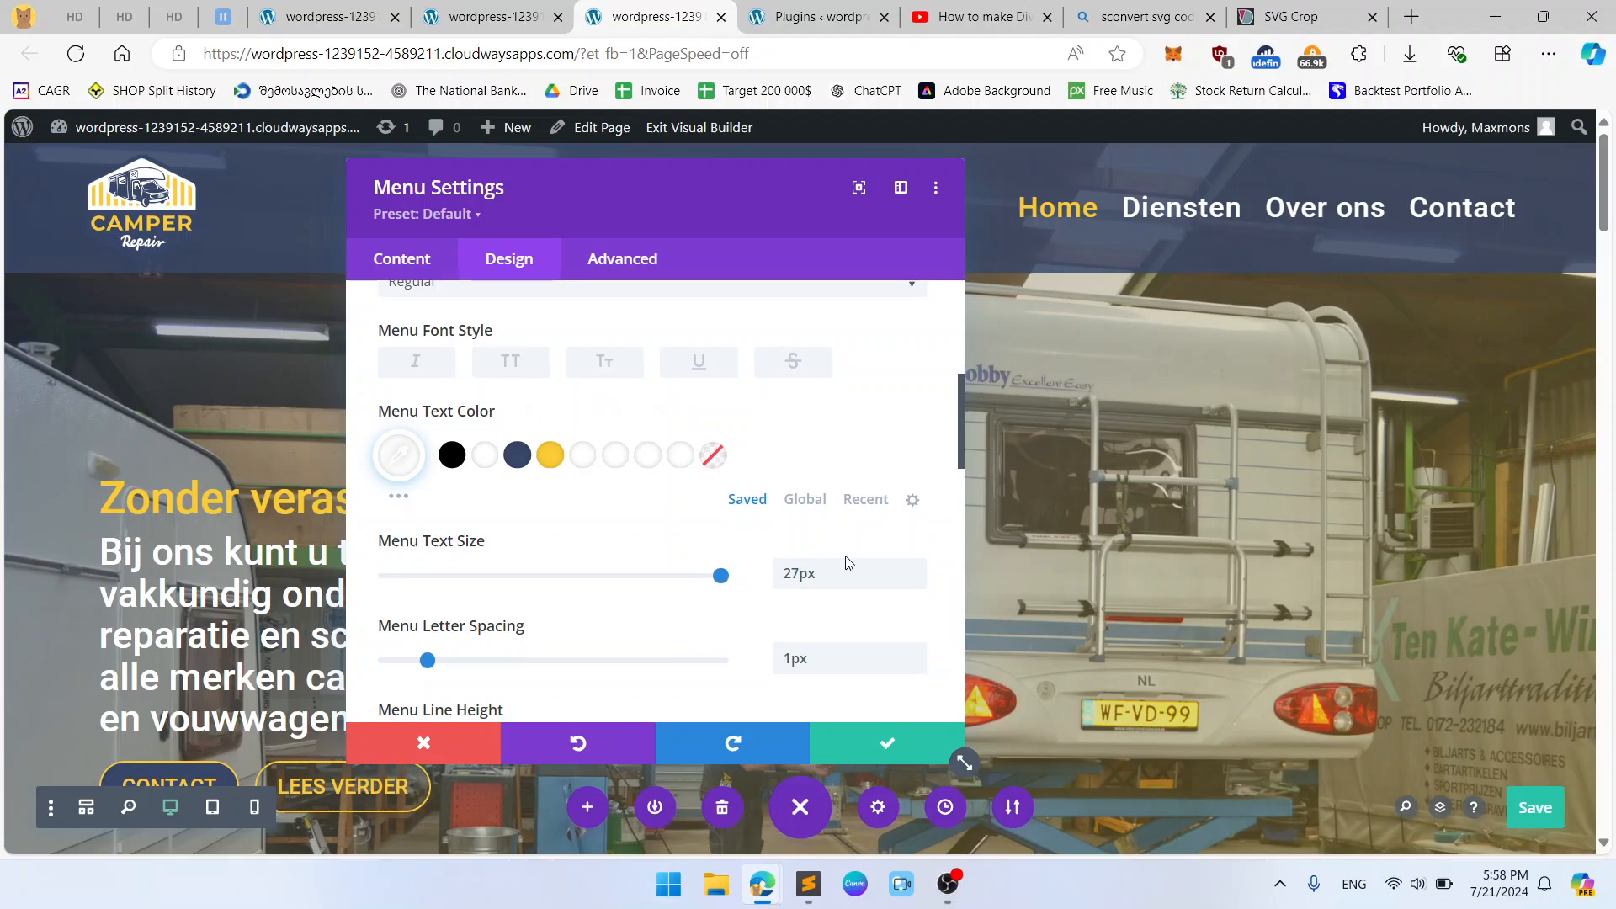
pyautogui.click(839, 570)
pyautogui.scroll(-1, 839, 570)
pyautogui.press('BackSpace')
pyautogui.press('BackSpace')
pyautogui.press('BackSpace')
pyautogui.press('BackSpace')
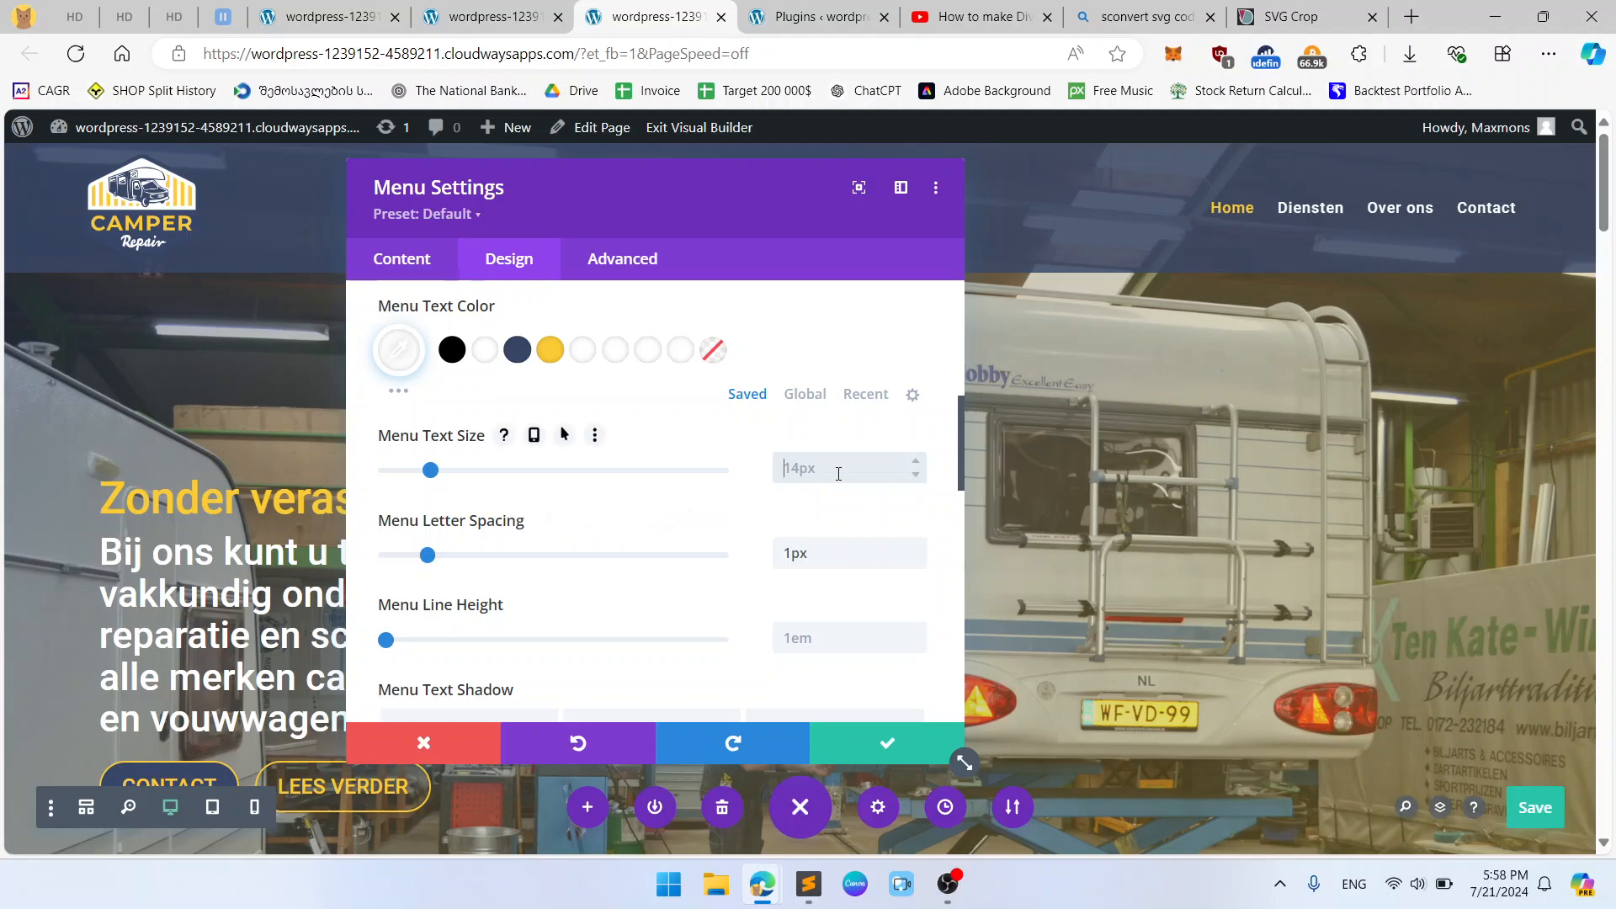
pyautogui.write('18px')
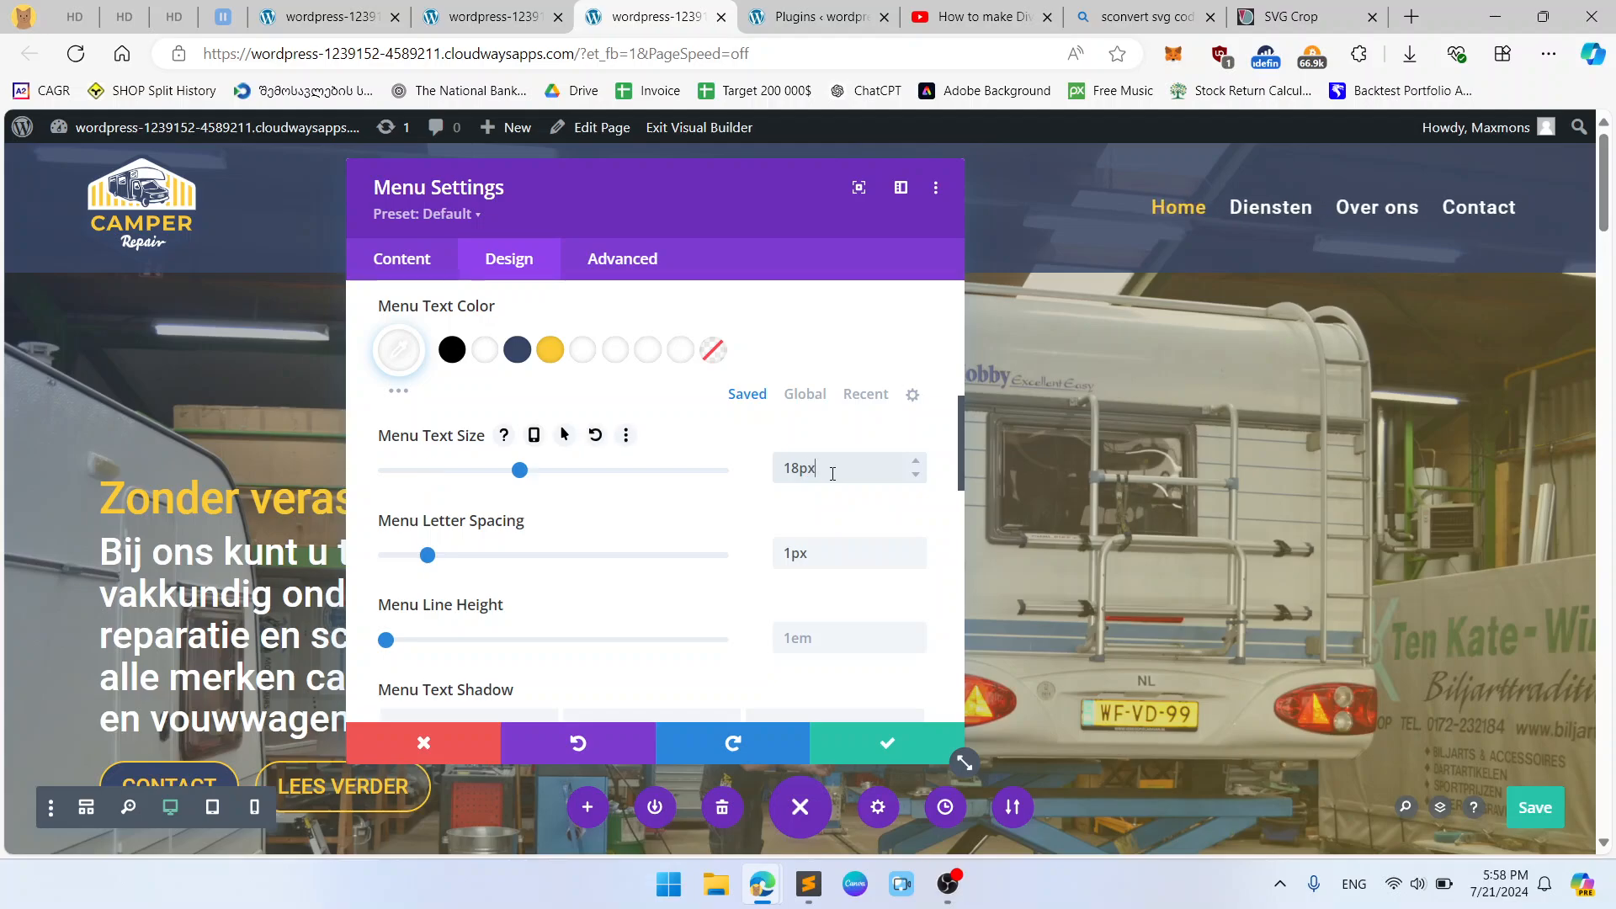
# Set the header menu module's font style to uppercase, apply the module changes, and save the page.
pyautogui.scroll(-1, 844, 505)
pyautogui.scroll(-3, 842, 506)
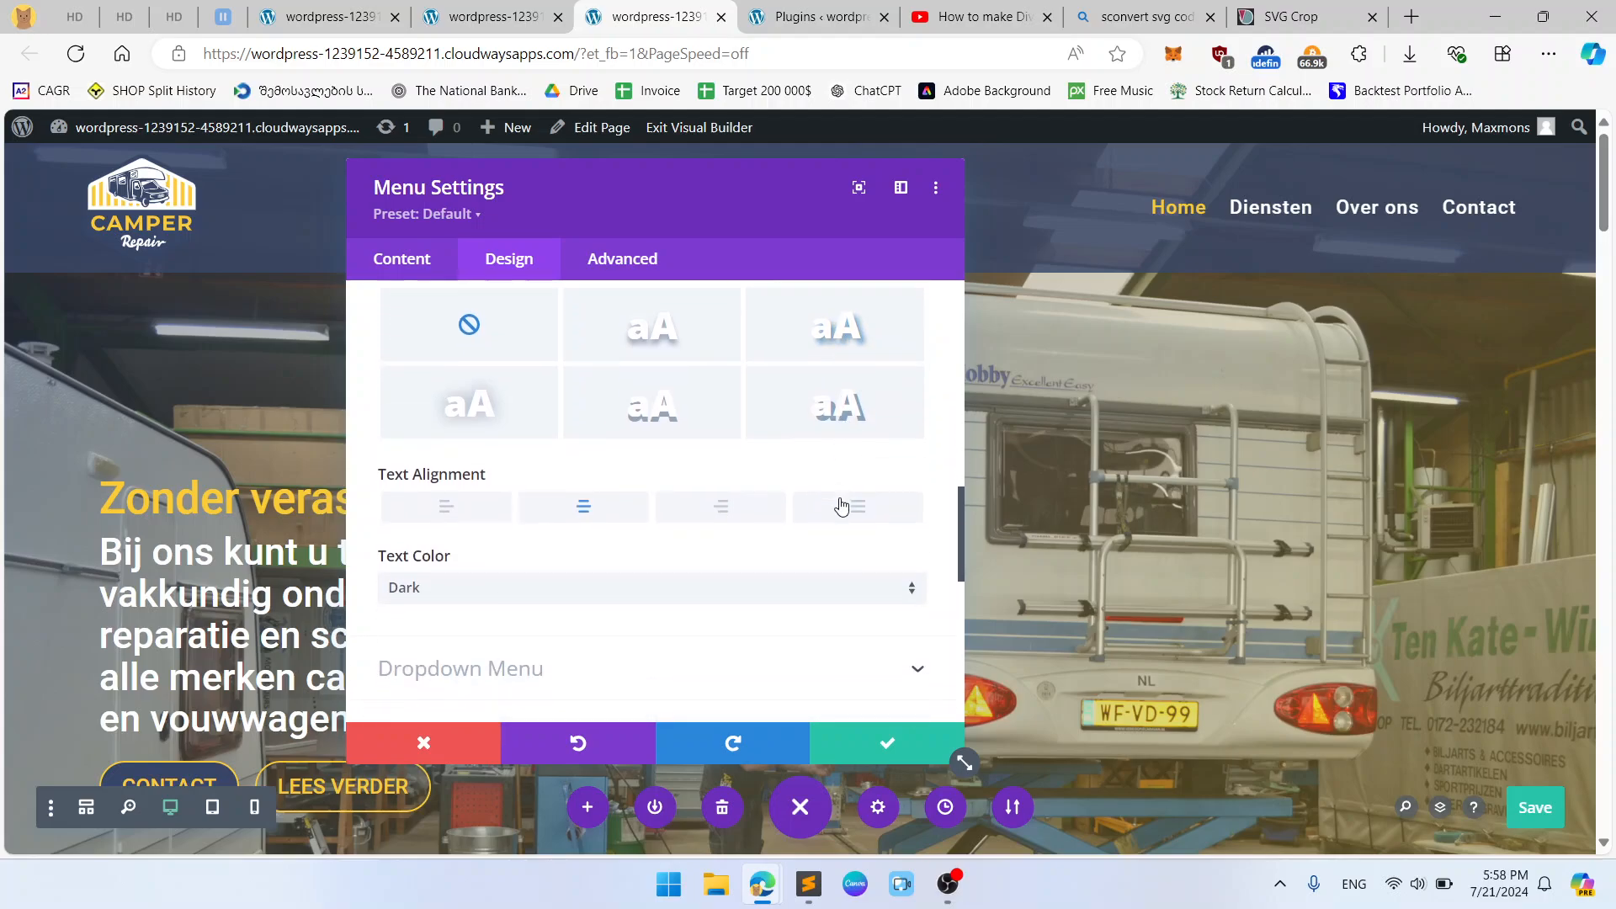
pyautogui.scroll(-1, 842, 506)
pyautogui.scroll(5, 842, 506)
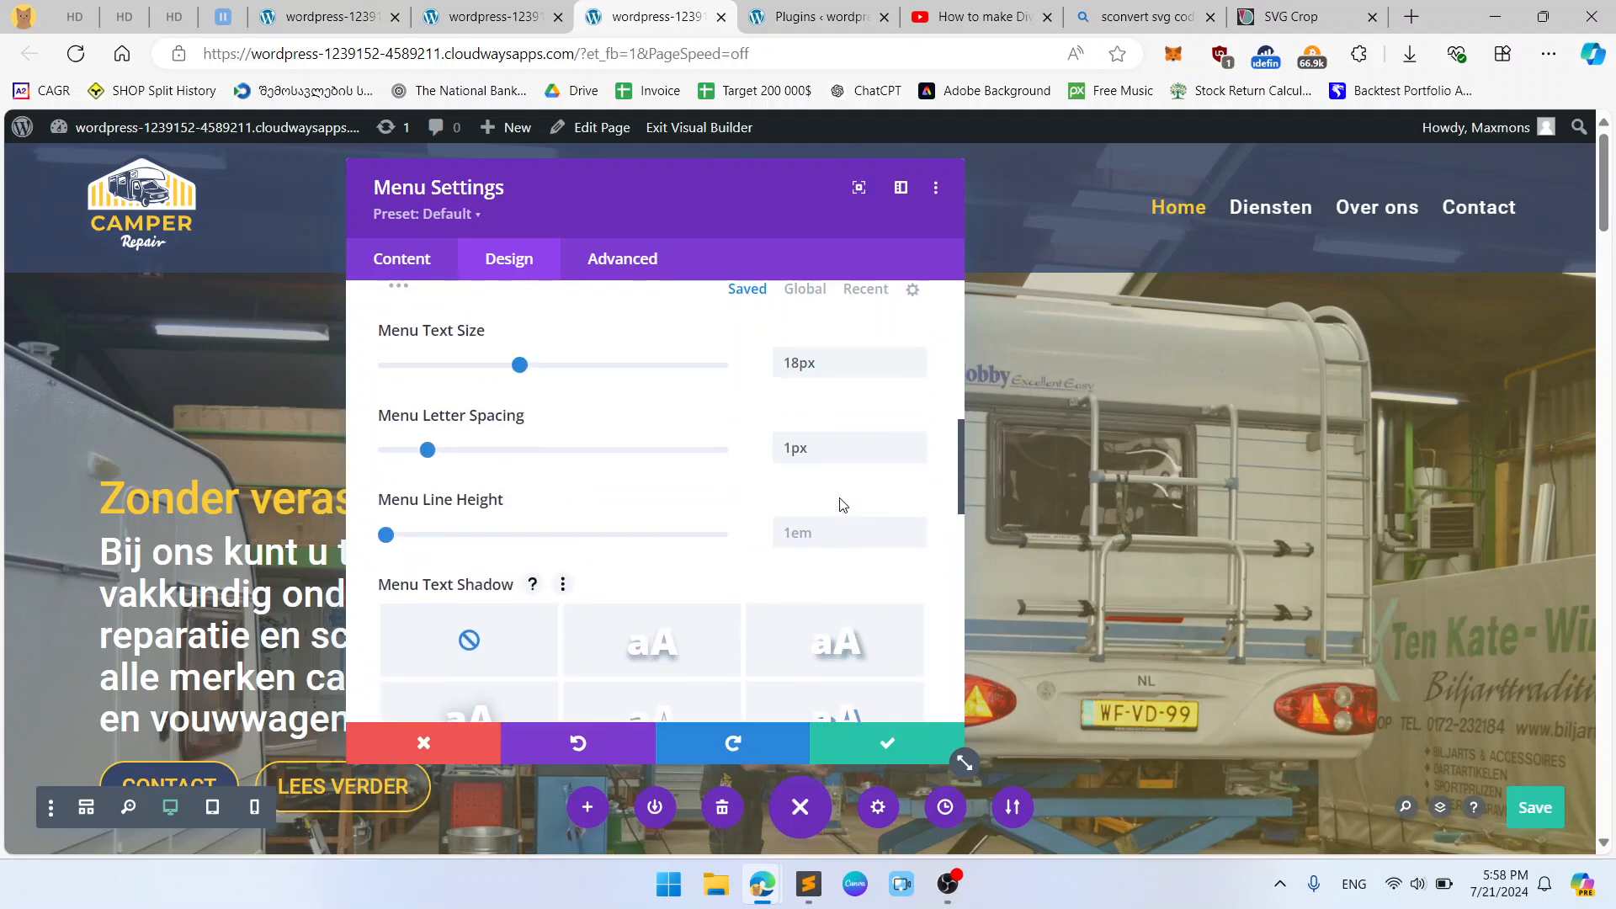
pyautogui.scroll(2, 811, 520)
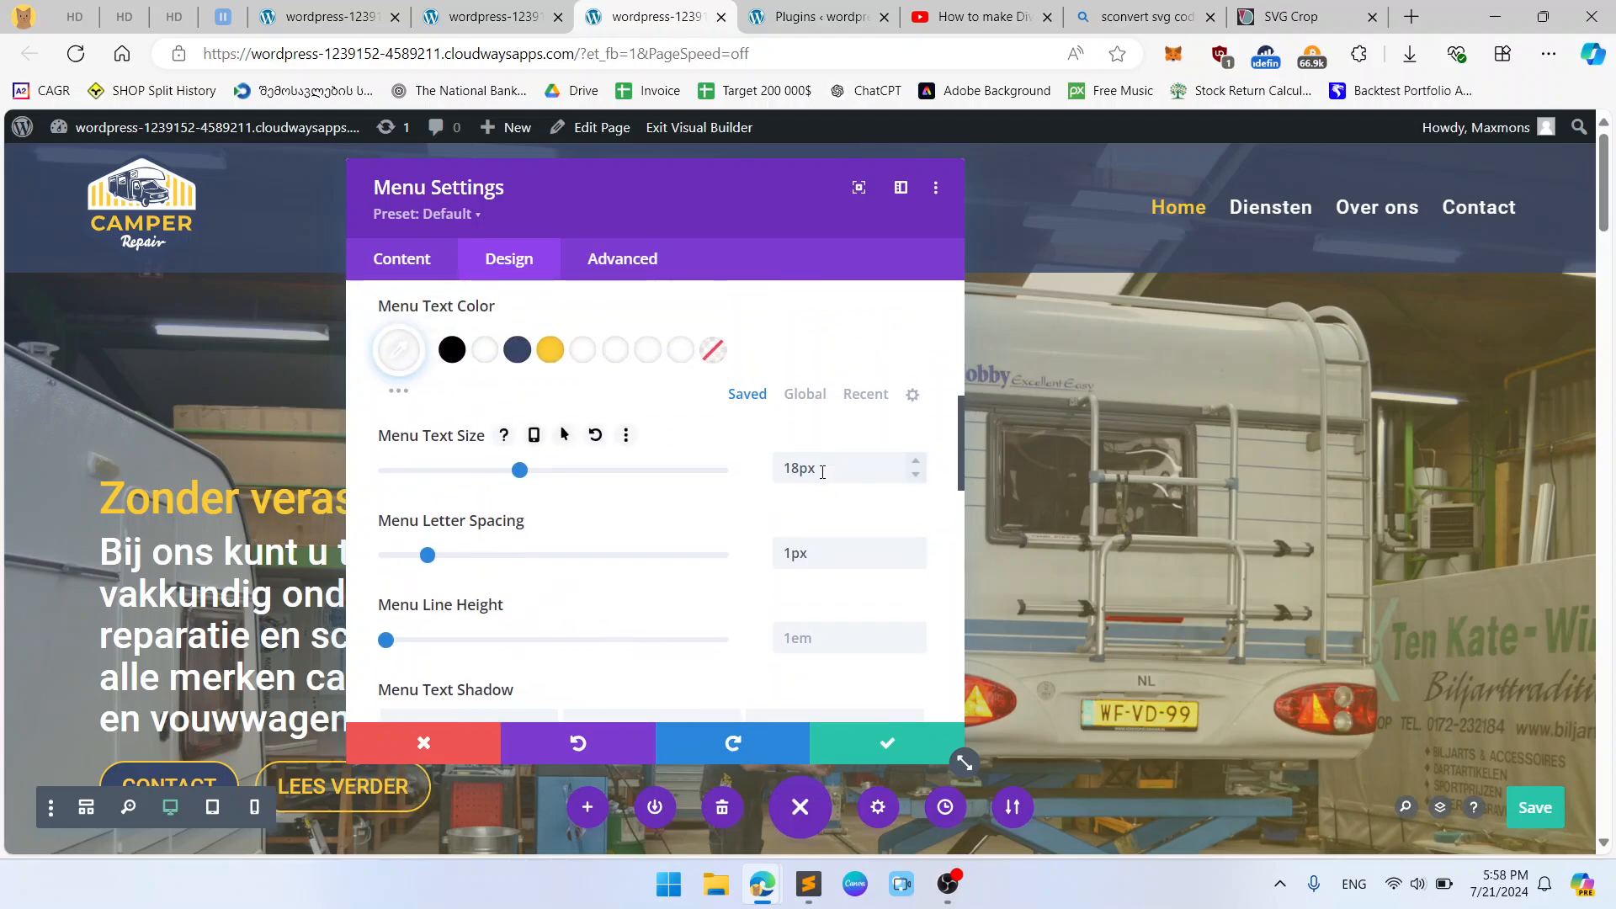
pyautogui.scroll(2, 796, 464)
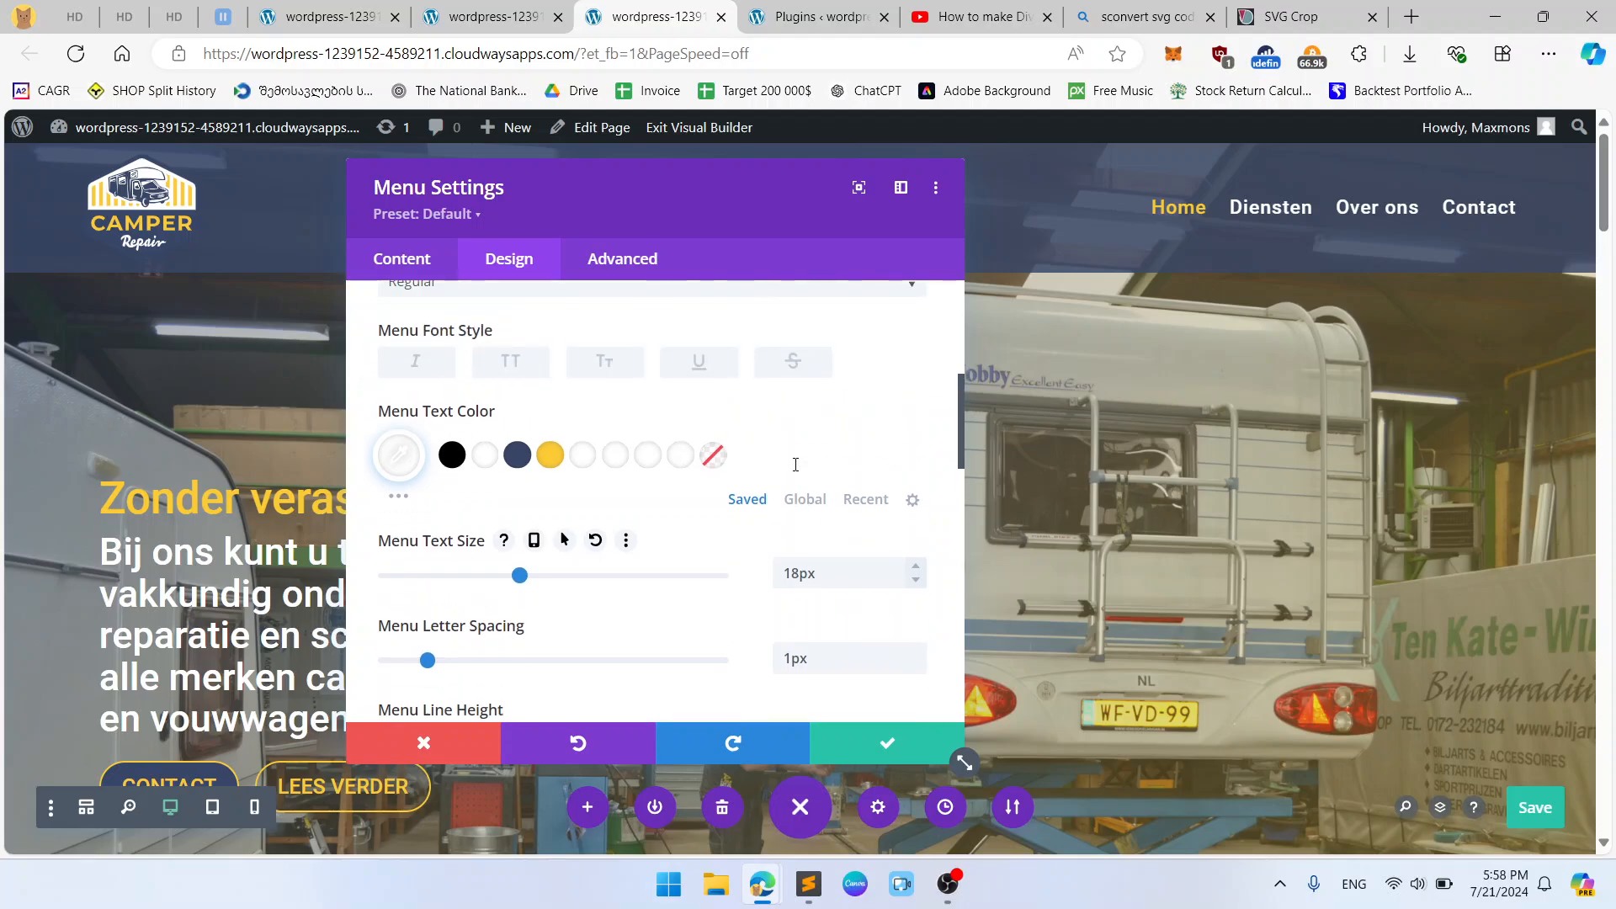
pyautogui.click(510, 468)
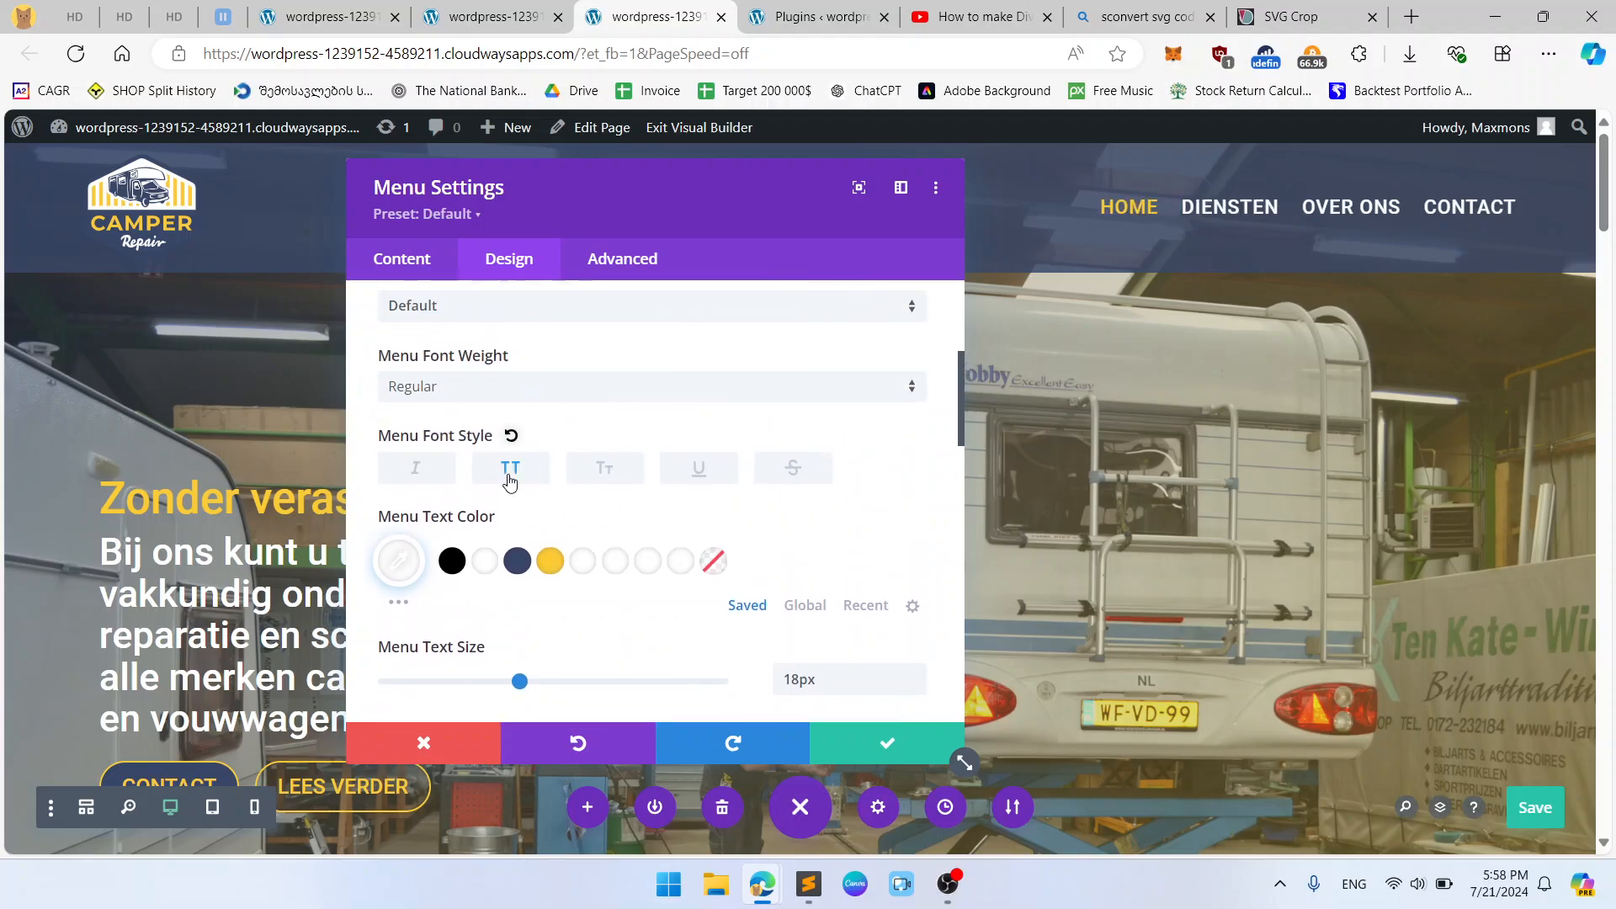
pyautogui.click(497, 16)
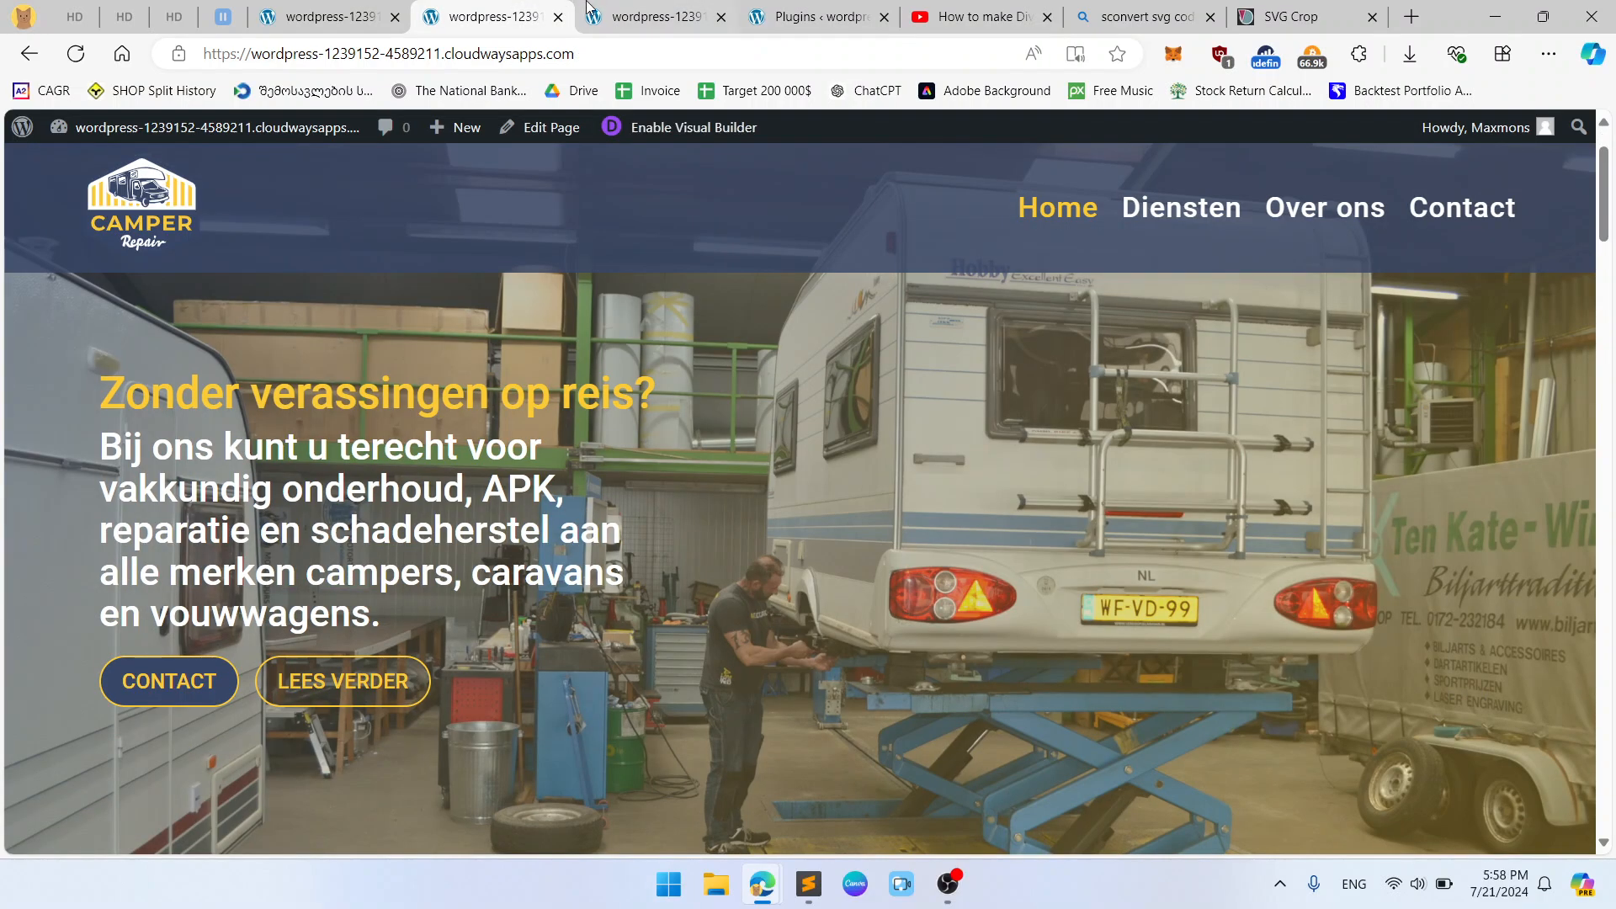
pyautogui.click(619, 10)
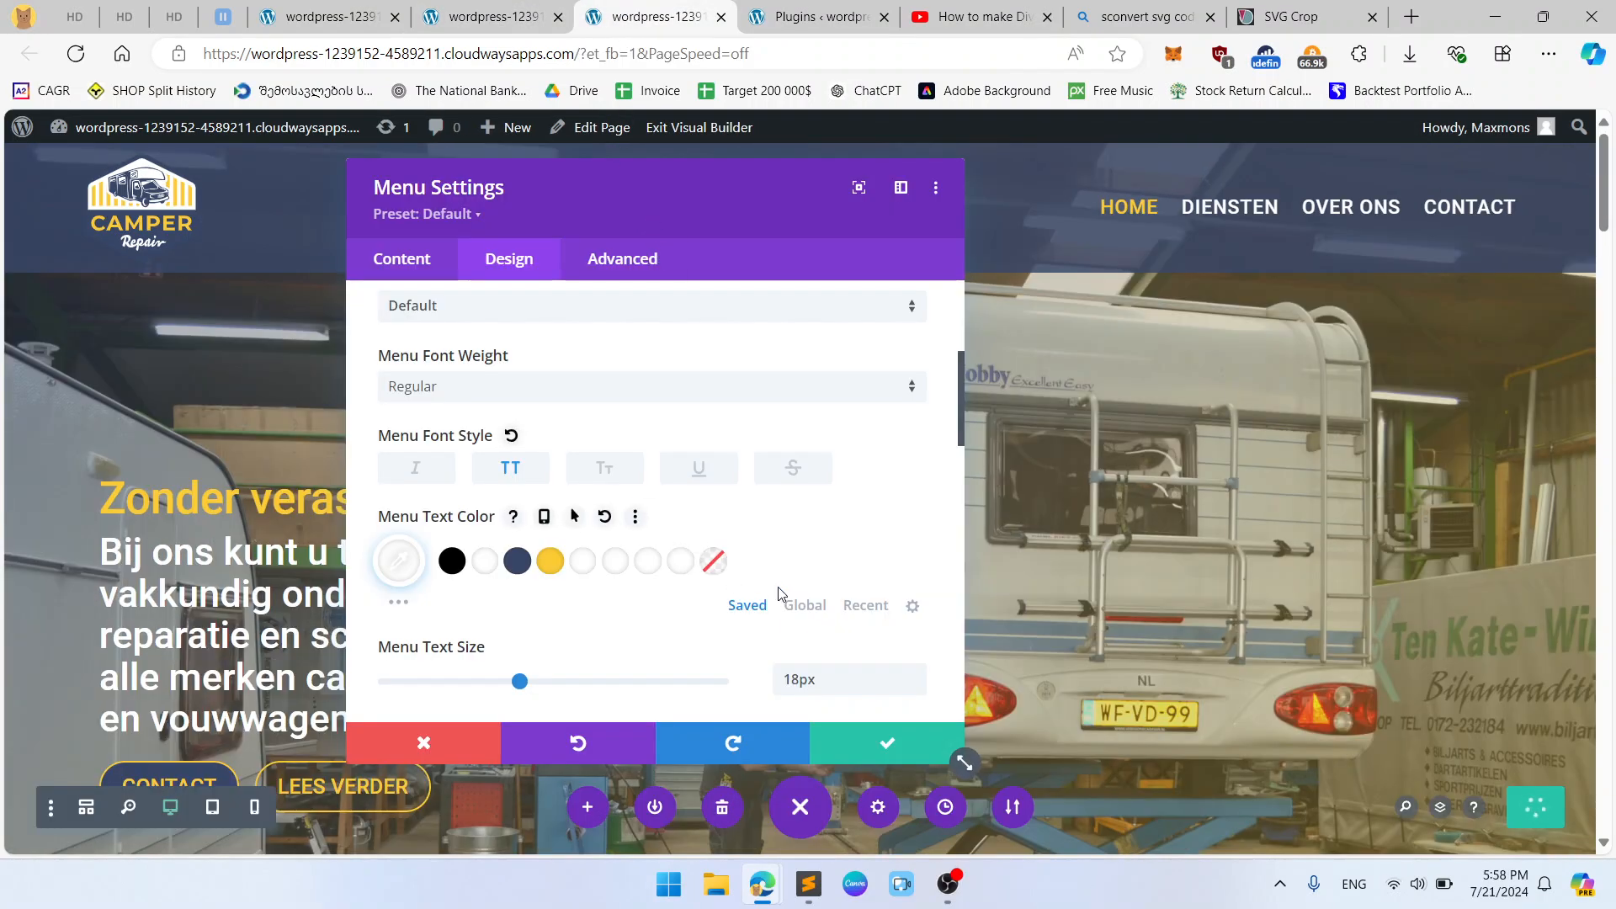
pyautogui.click(872, 744)
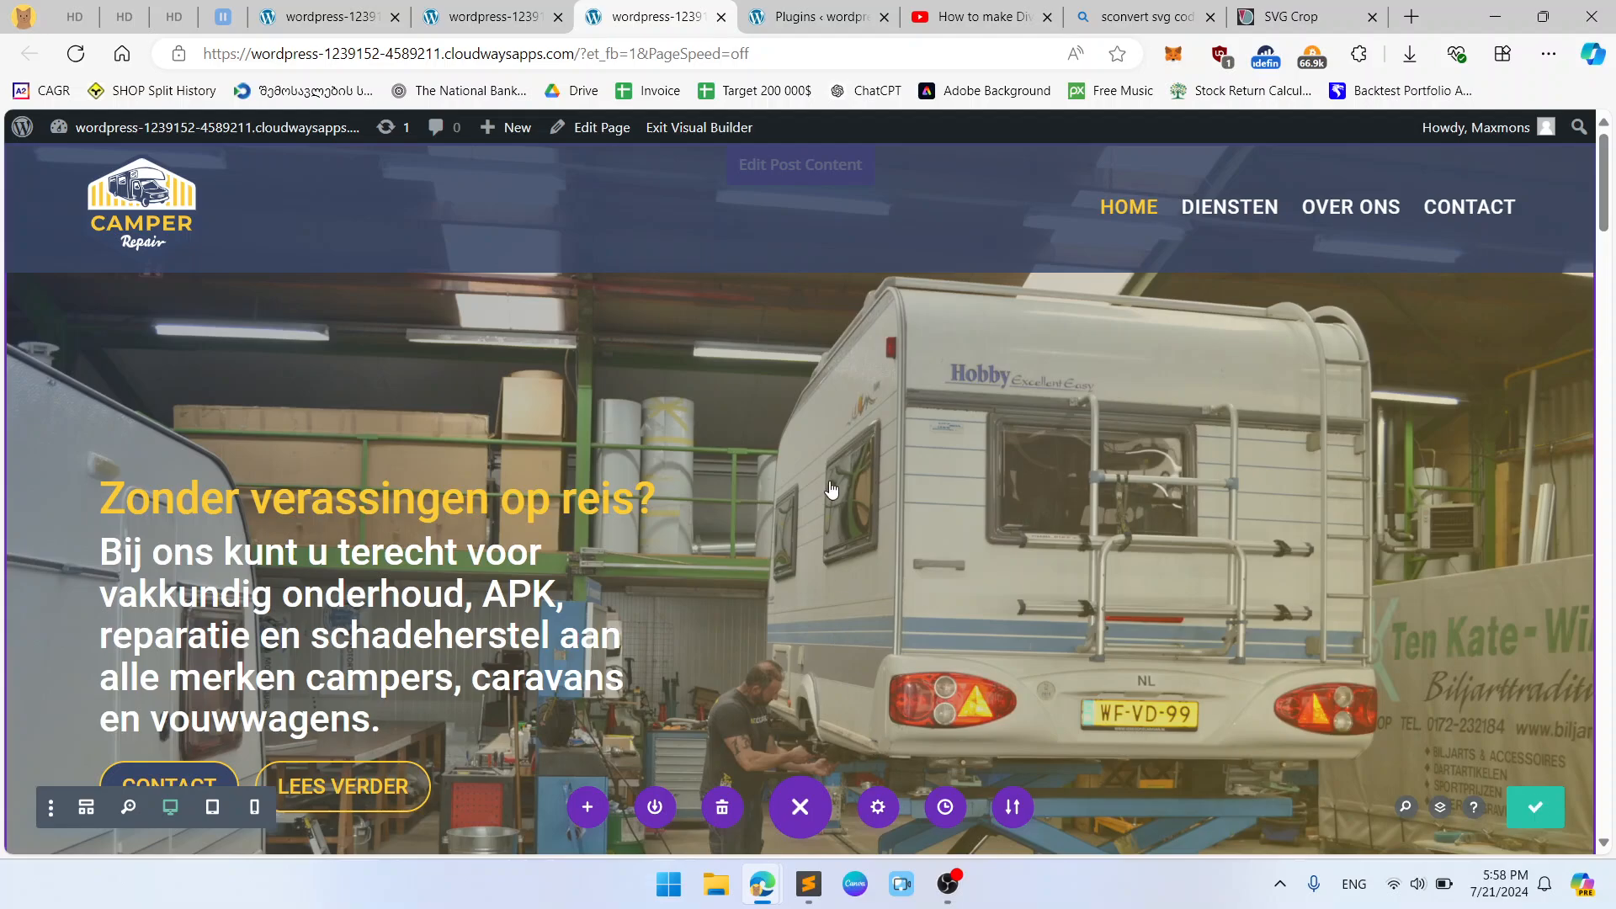
pyautogui.click(1537, 813)
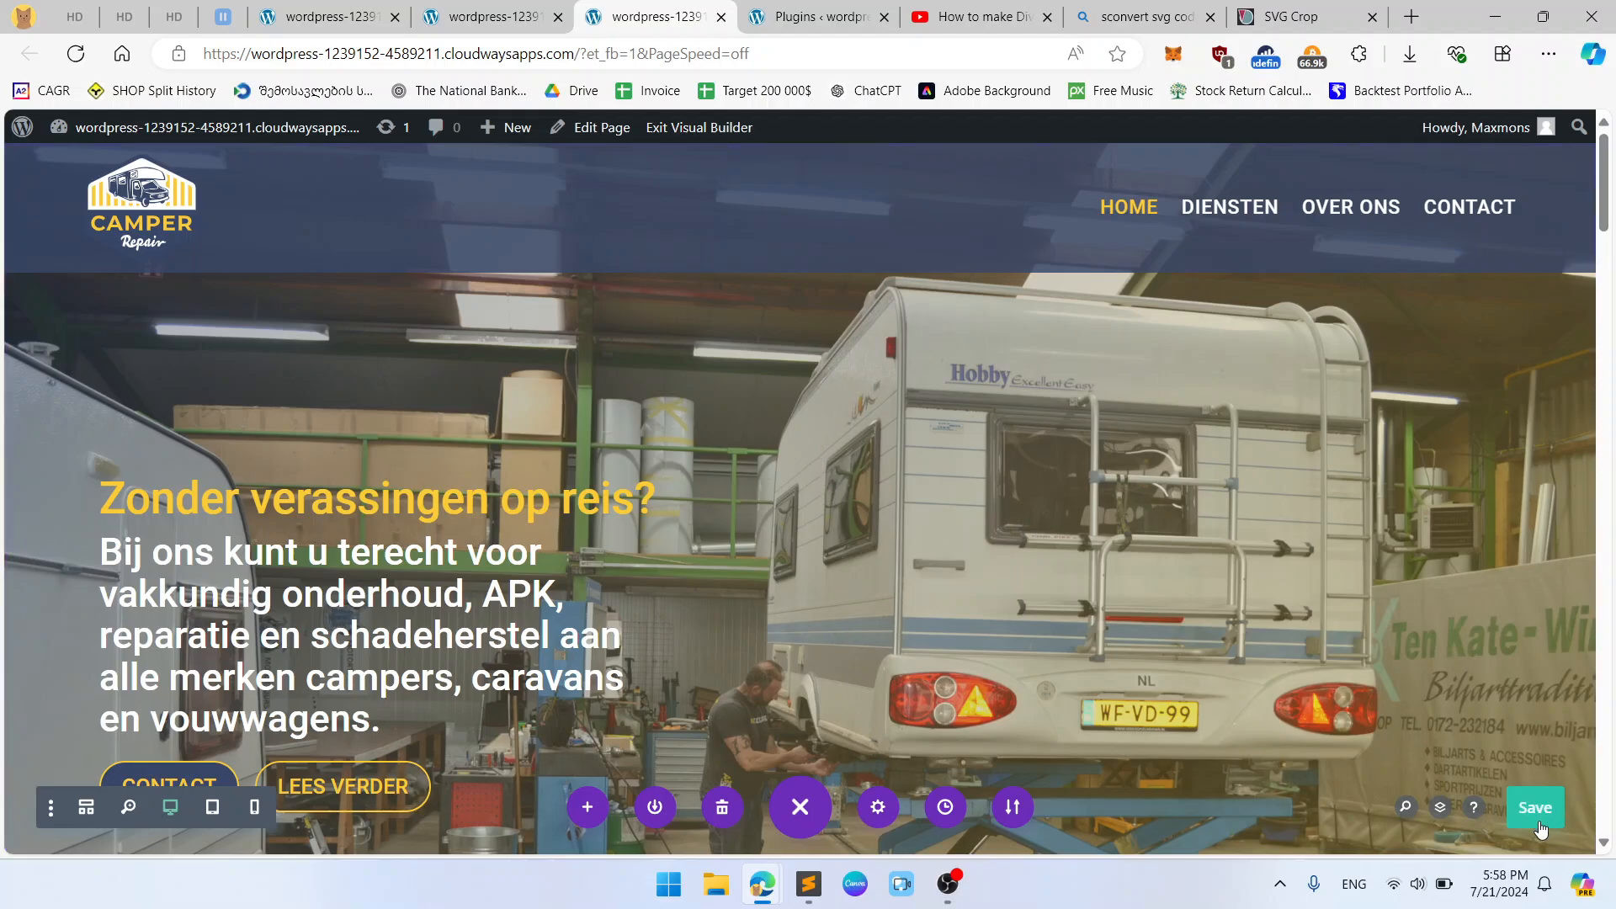
pyautogui.click(1537, 815)
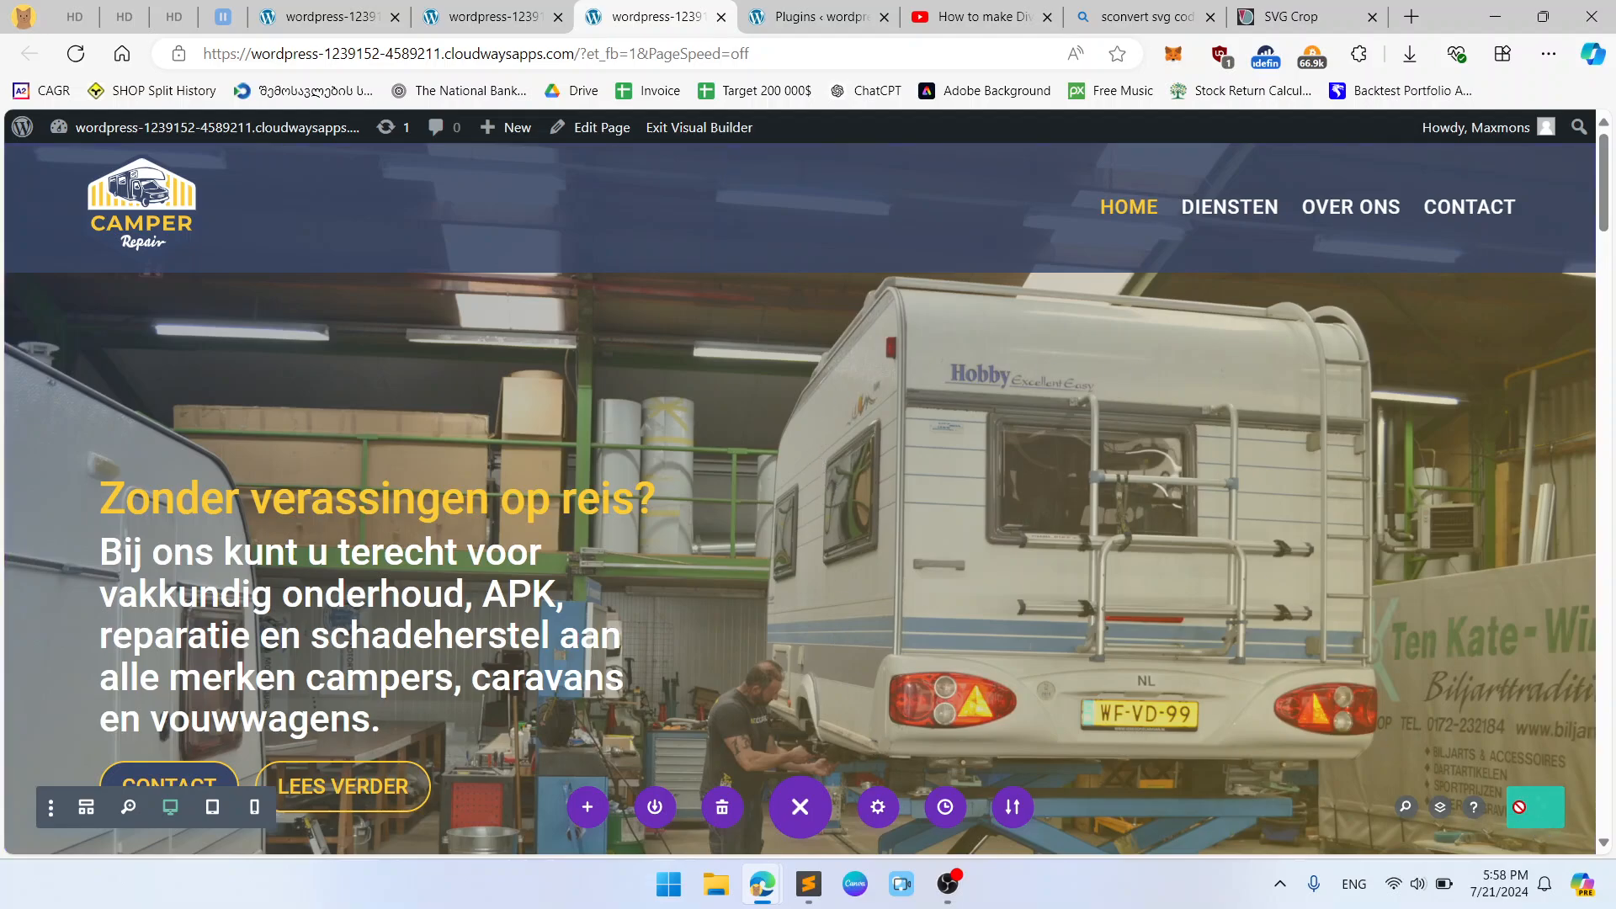
# Reload the live page, check the header menu text while scrolling, and return to the builder.
pyautogui.click(528, 10)
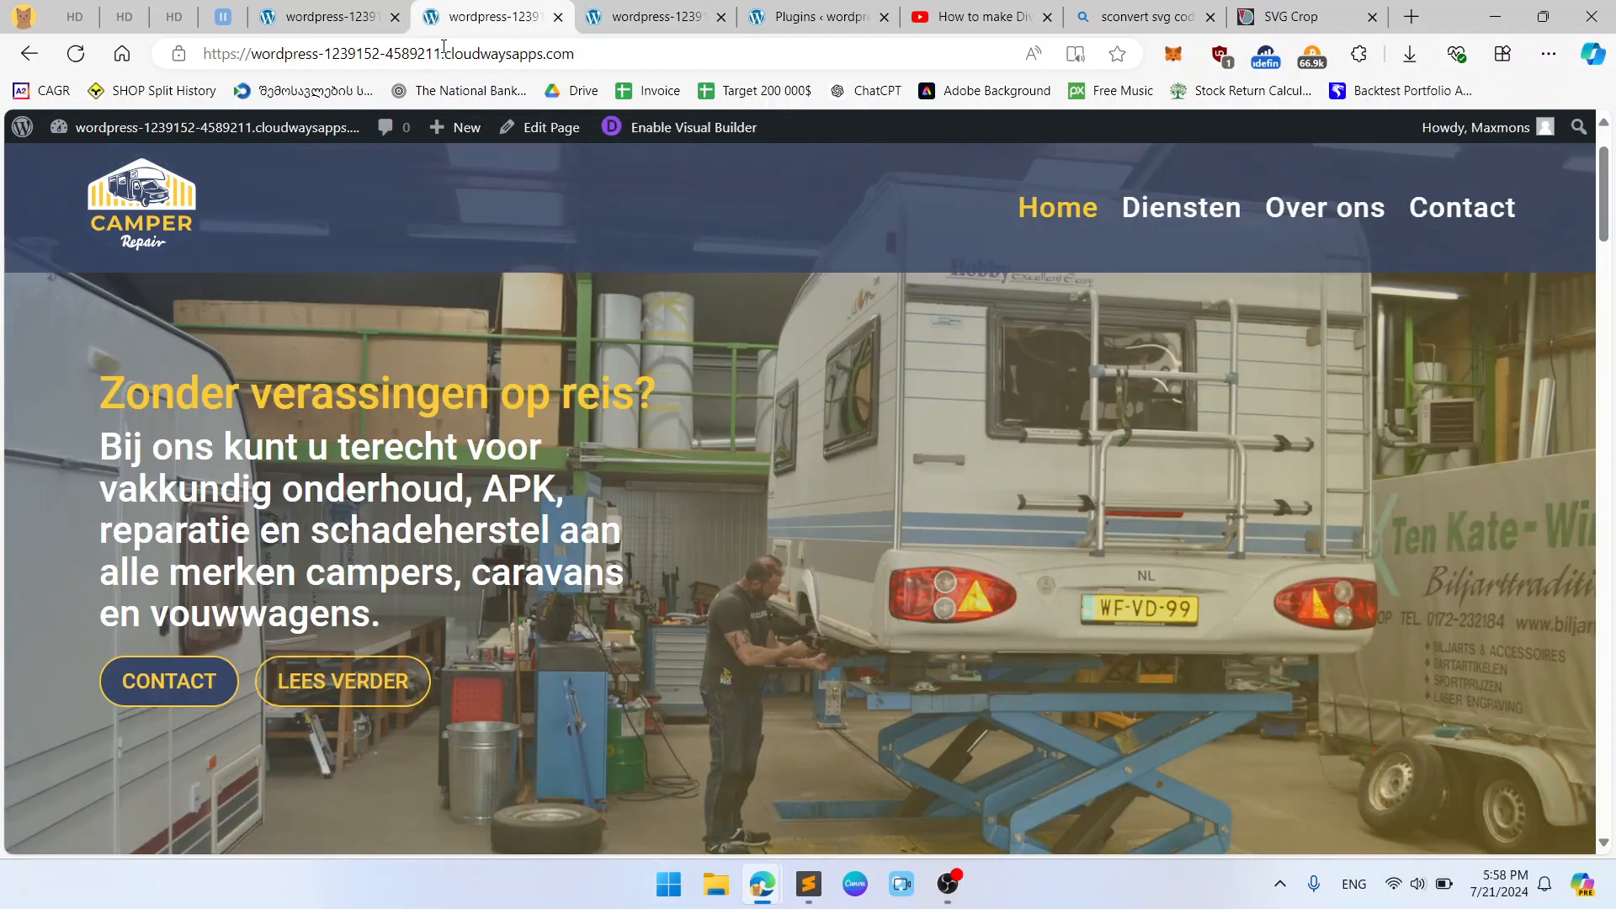
pyautogui.click(76, 57)
pyautogui.moveTo(637, 9)
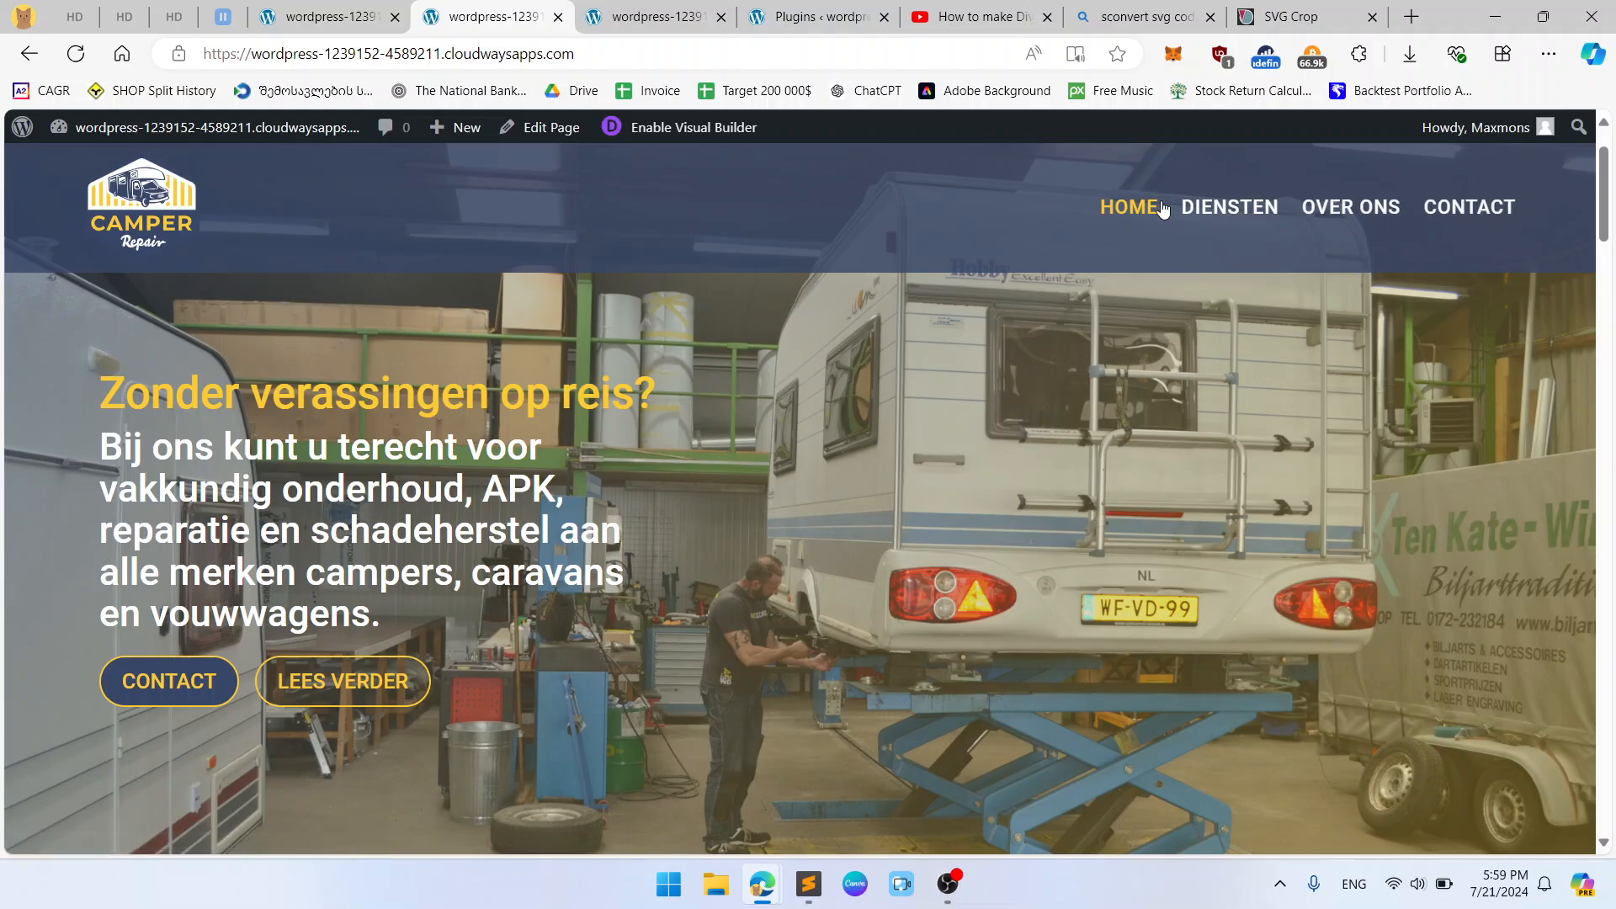
pyautogui.scroll(-2, 165, 320)
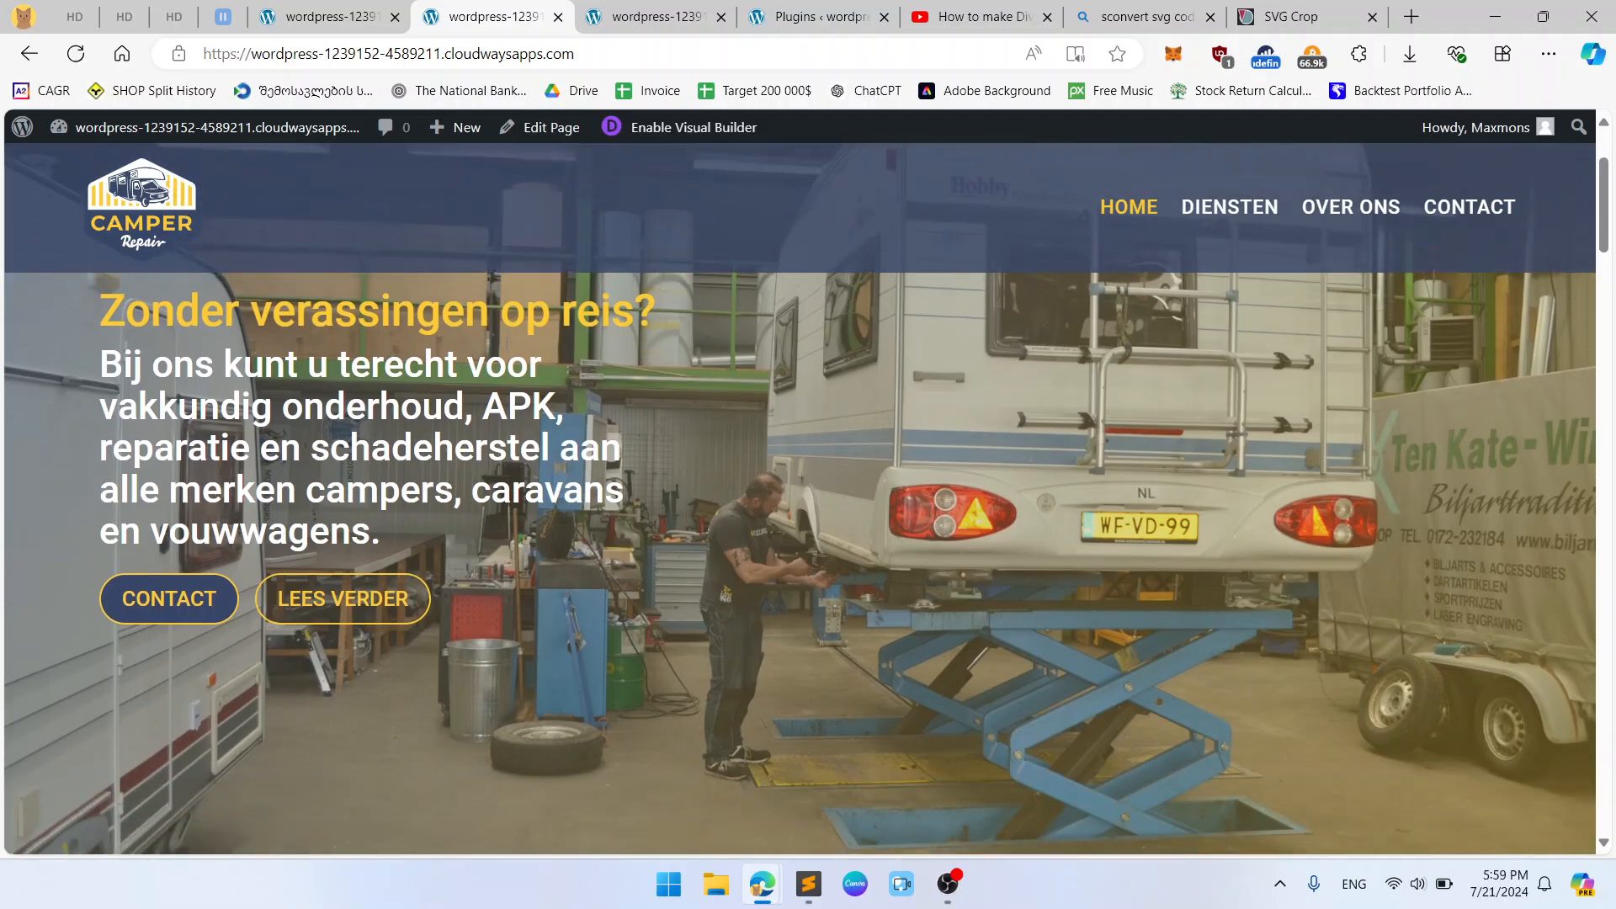
pyautogui.scroll(-2, 148, 422)
pyautogui.scroll(2, 150, 421)
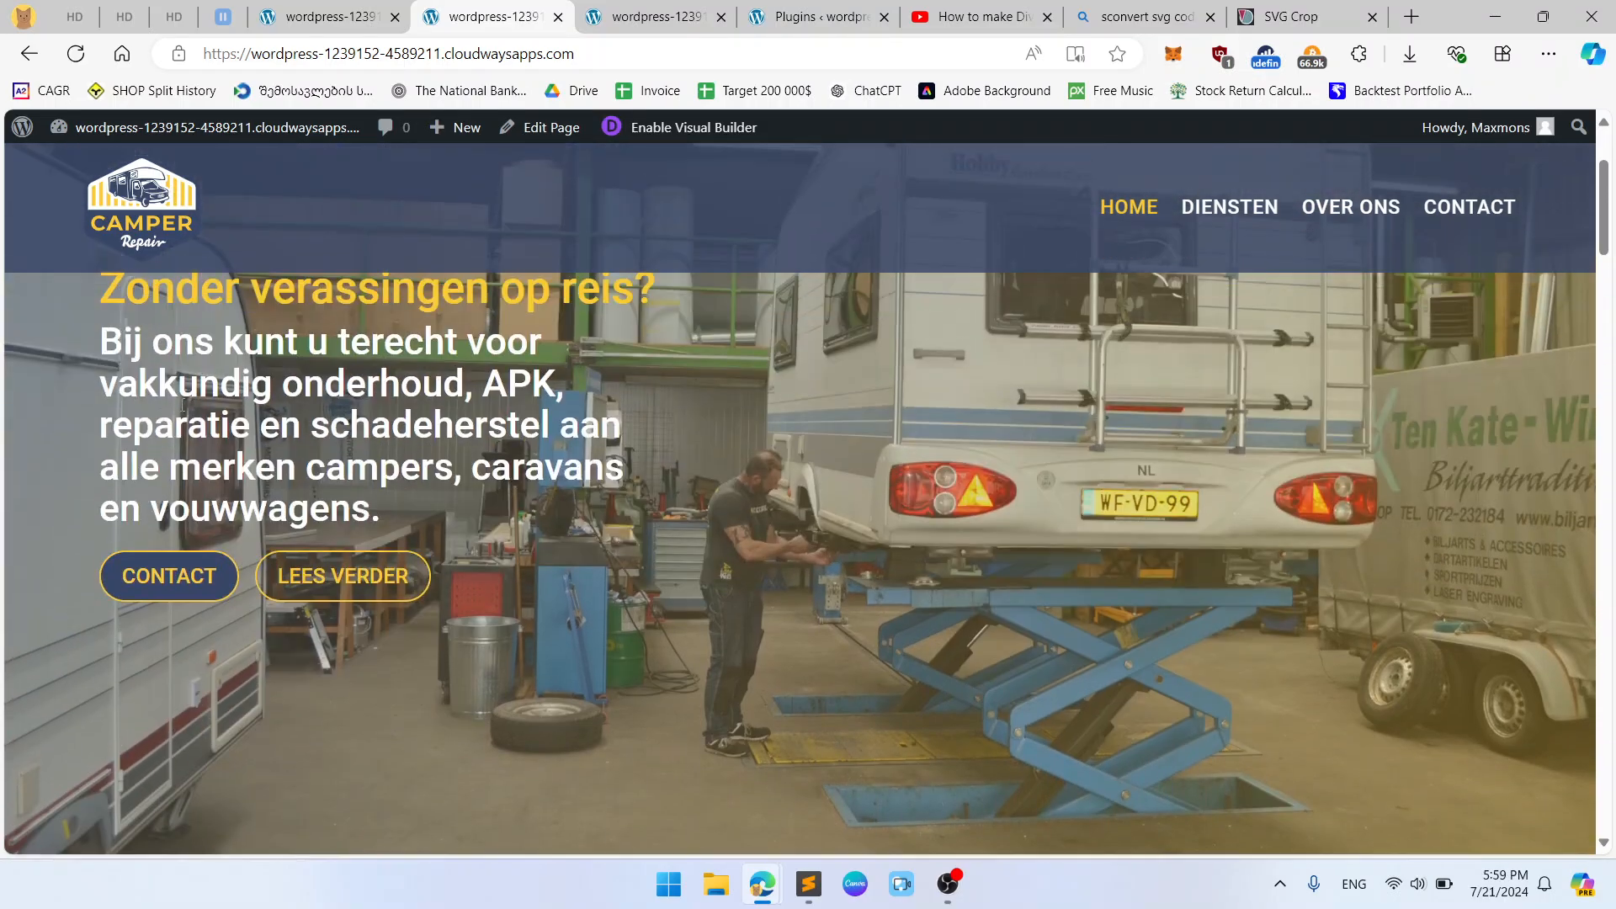
pyautogui.scroll(-8, 168, 416)
pyautogui.scroll(10, 196, 411)
pyautogui.click(729, 12)
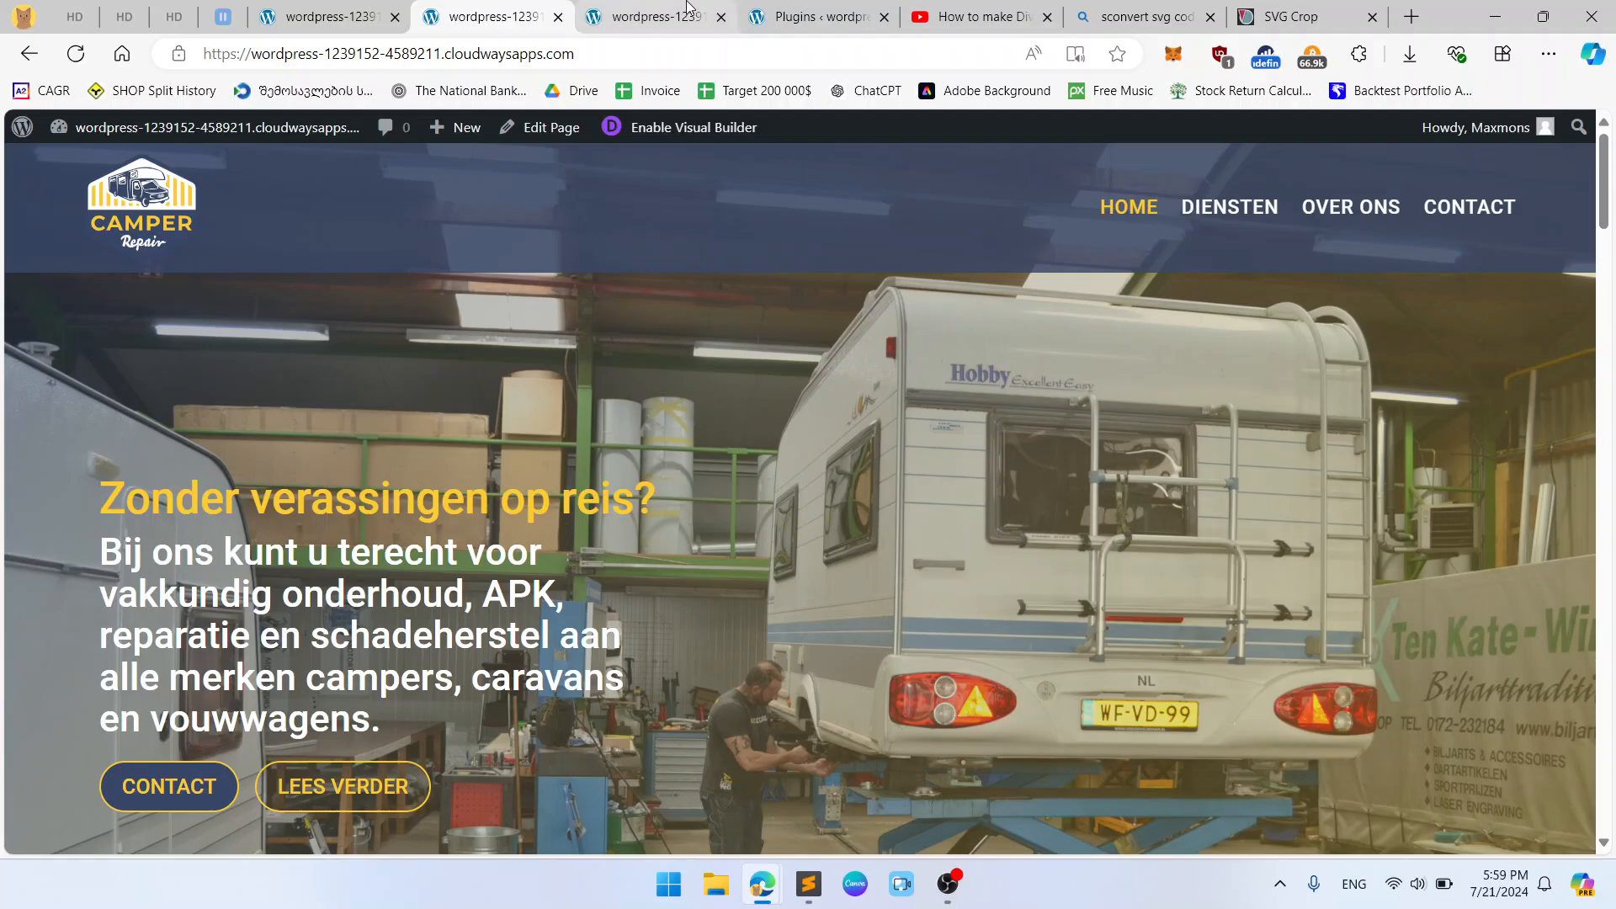
pyautogui.scroll(-5, 678, 546)
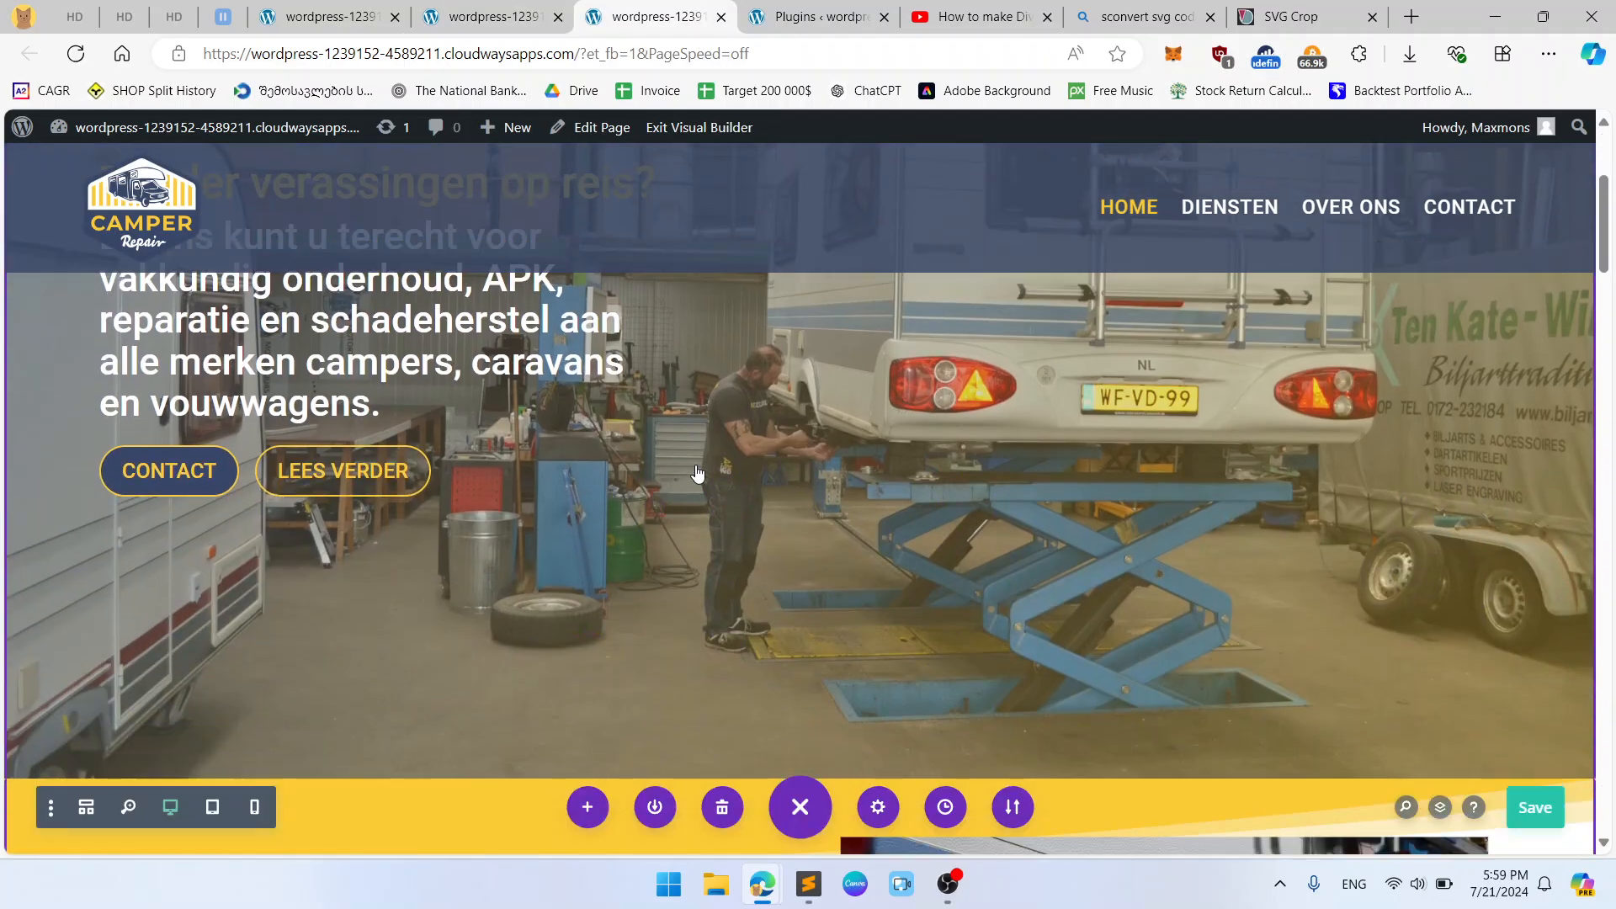
pyautogui.scroll(4, 679, 546)
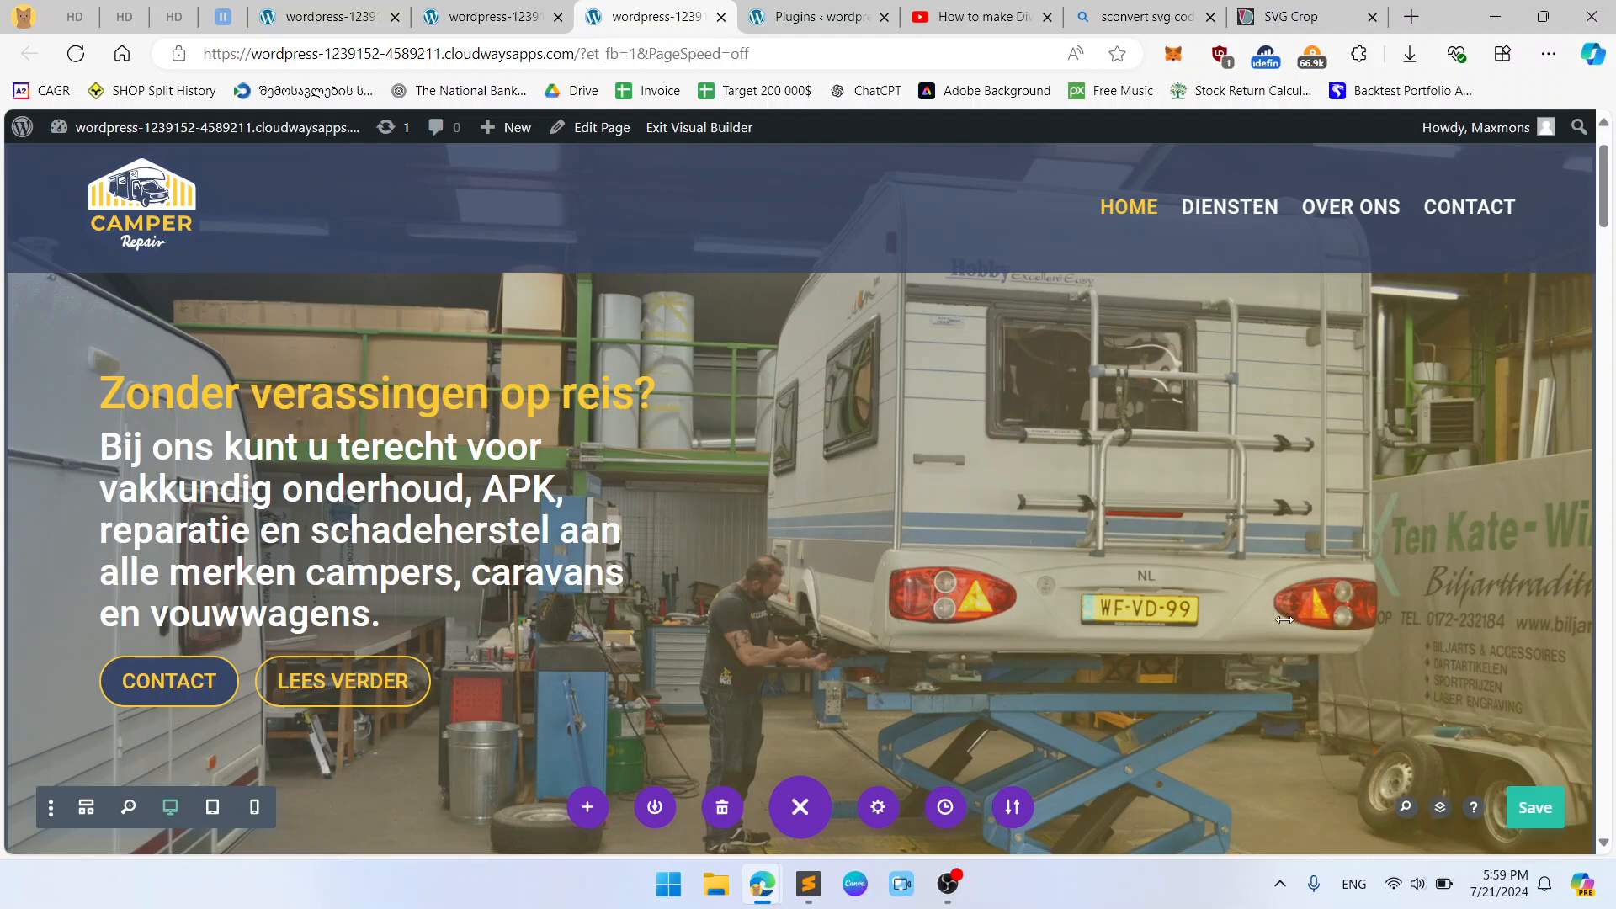
pyautogui.scroll(1, 353, 372)
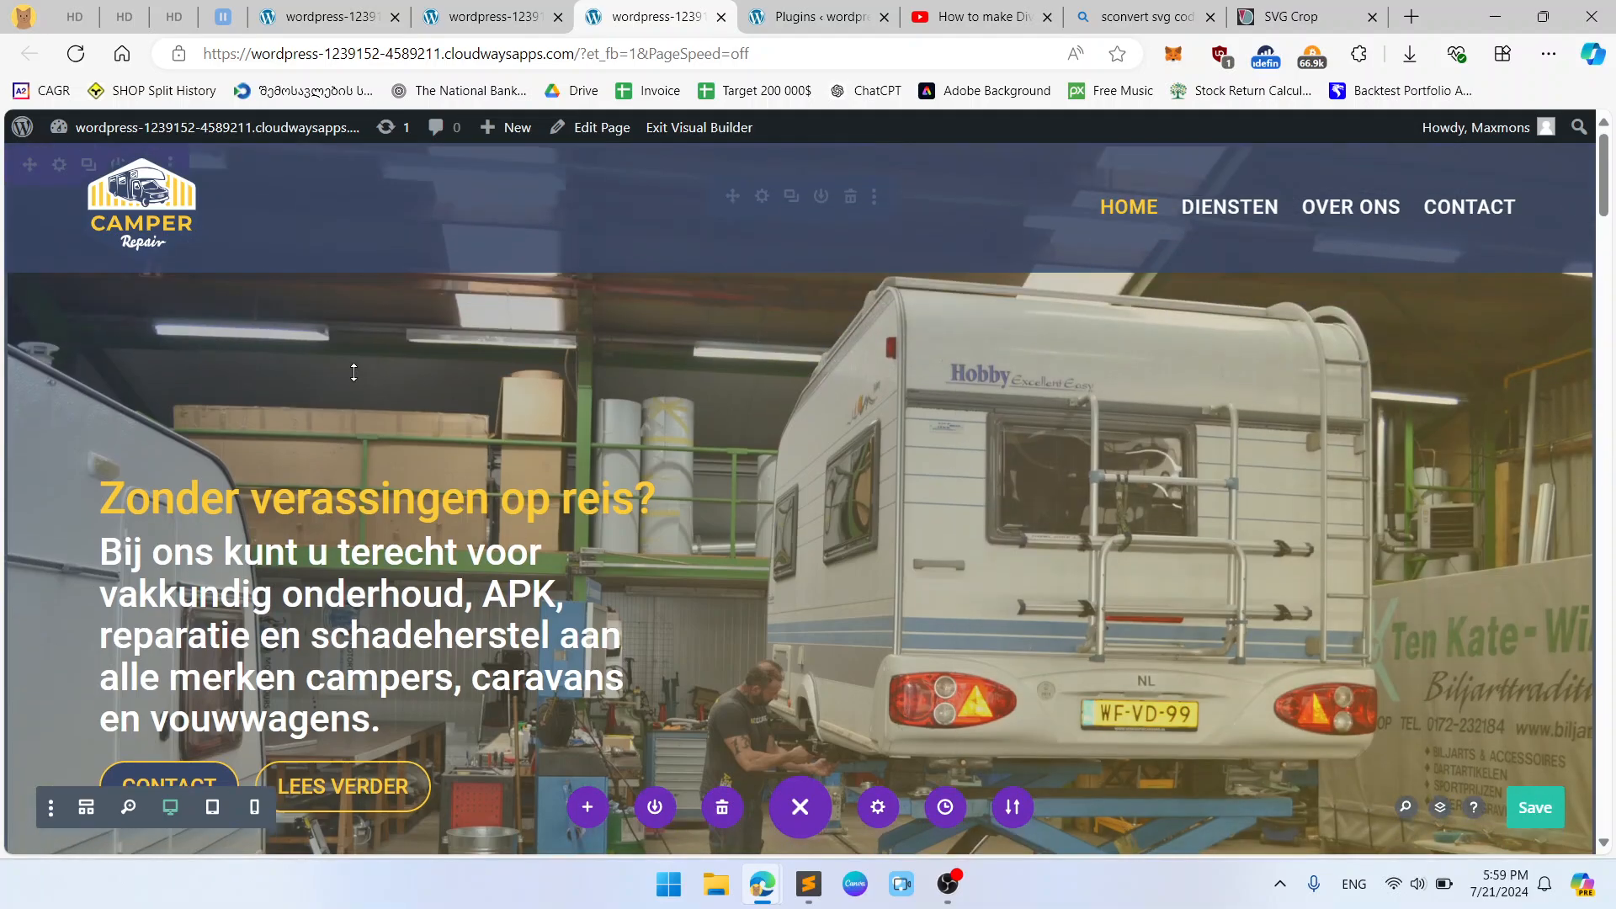
pyautogui.click(59, 163)
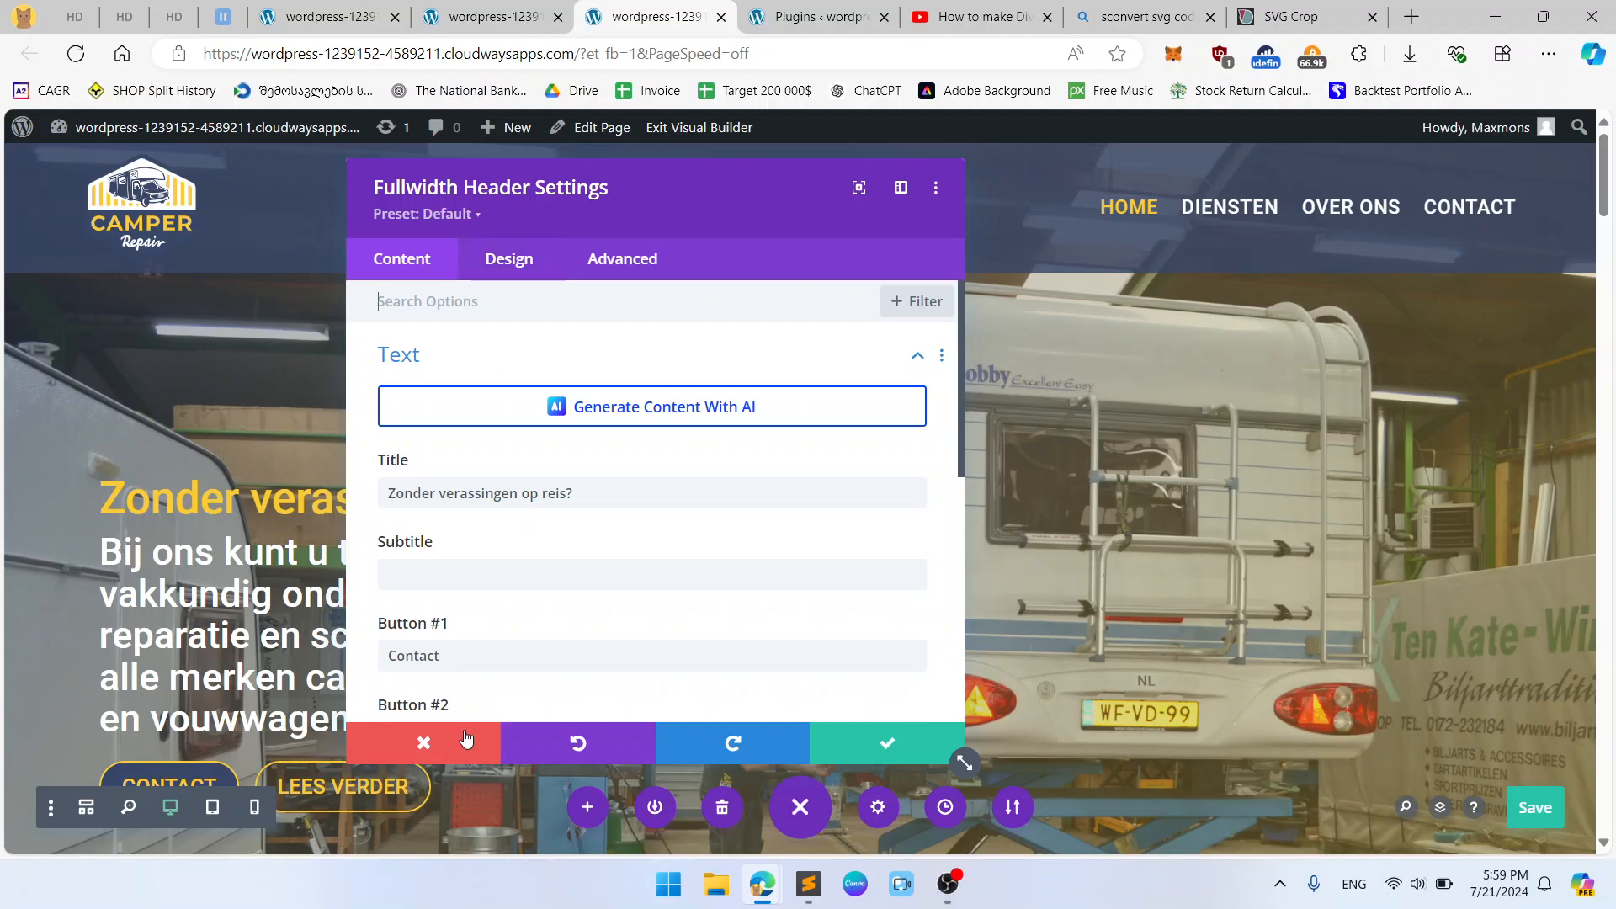
pyautogui.click(450, 741)
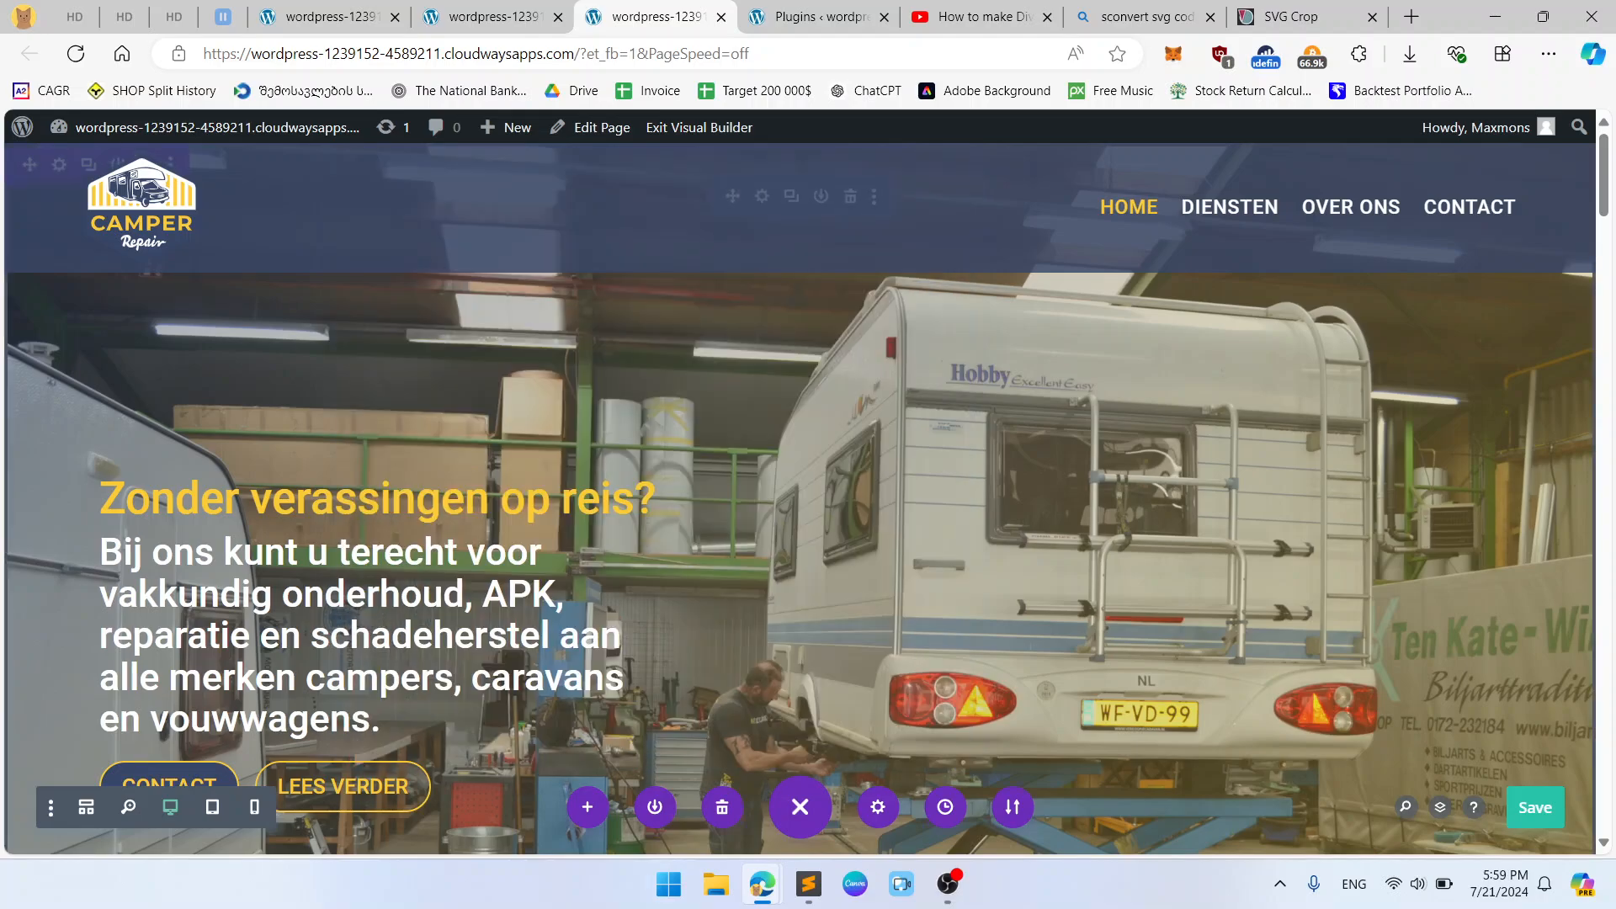
# Check the Max Width in the sizing options of the "Professioneel Camperonderhoud" row and close its settings without changes.
pyautogui.scroll(-10, 545, 541)
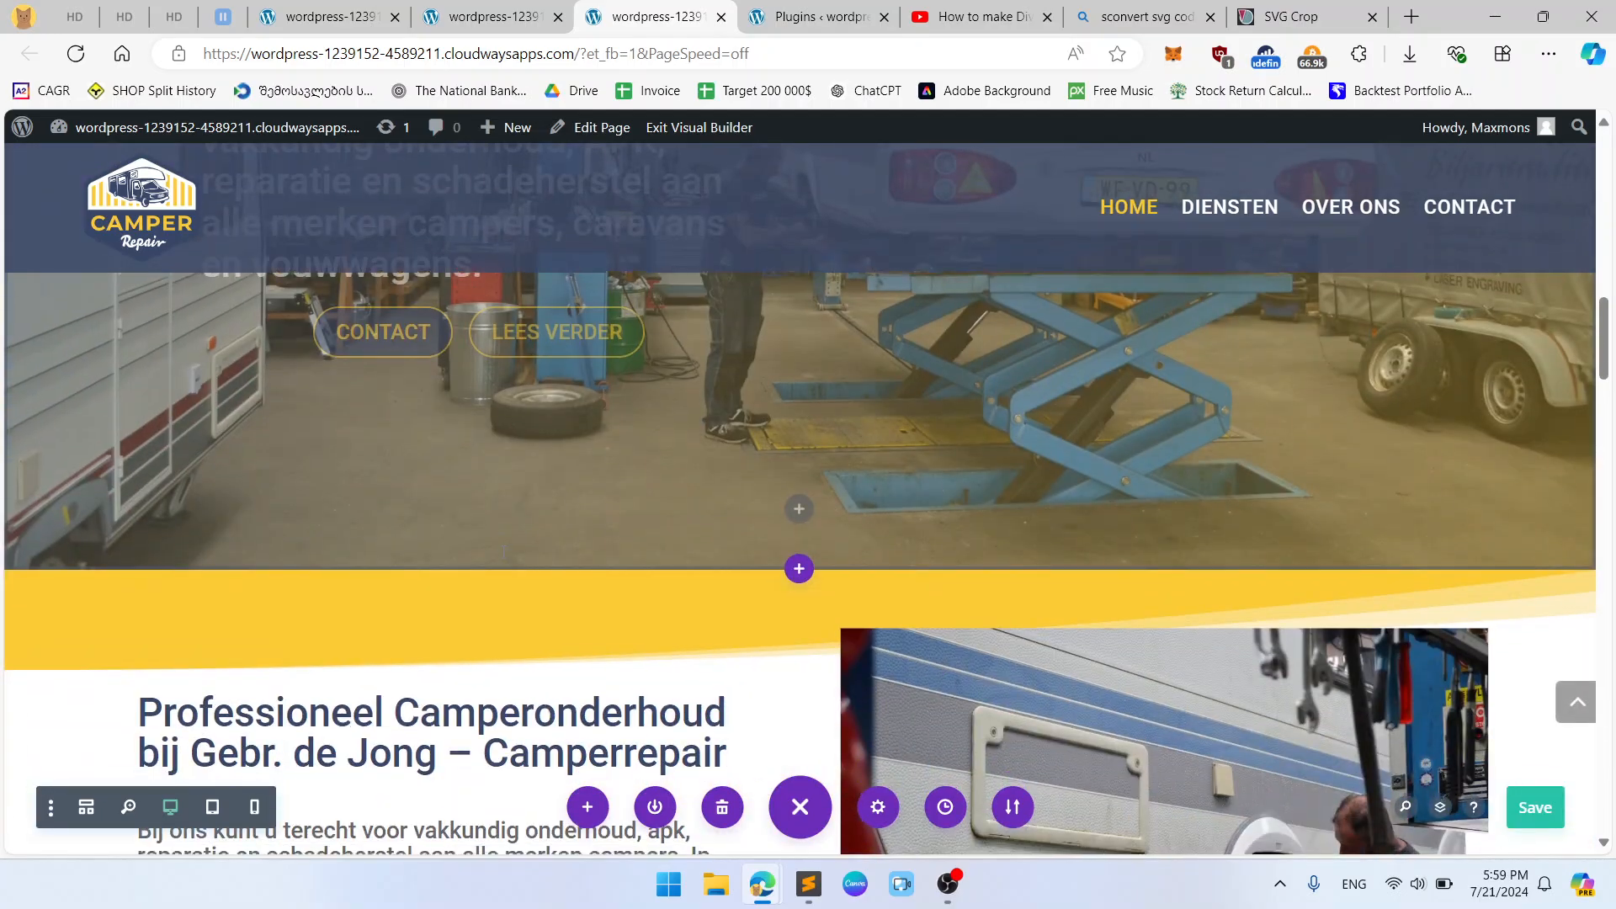
pyautogui.scroll(3, 267, 448)
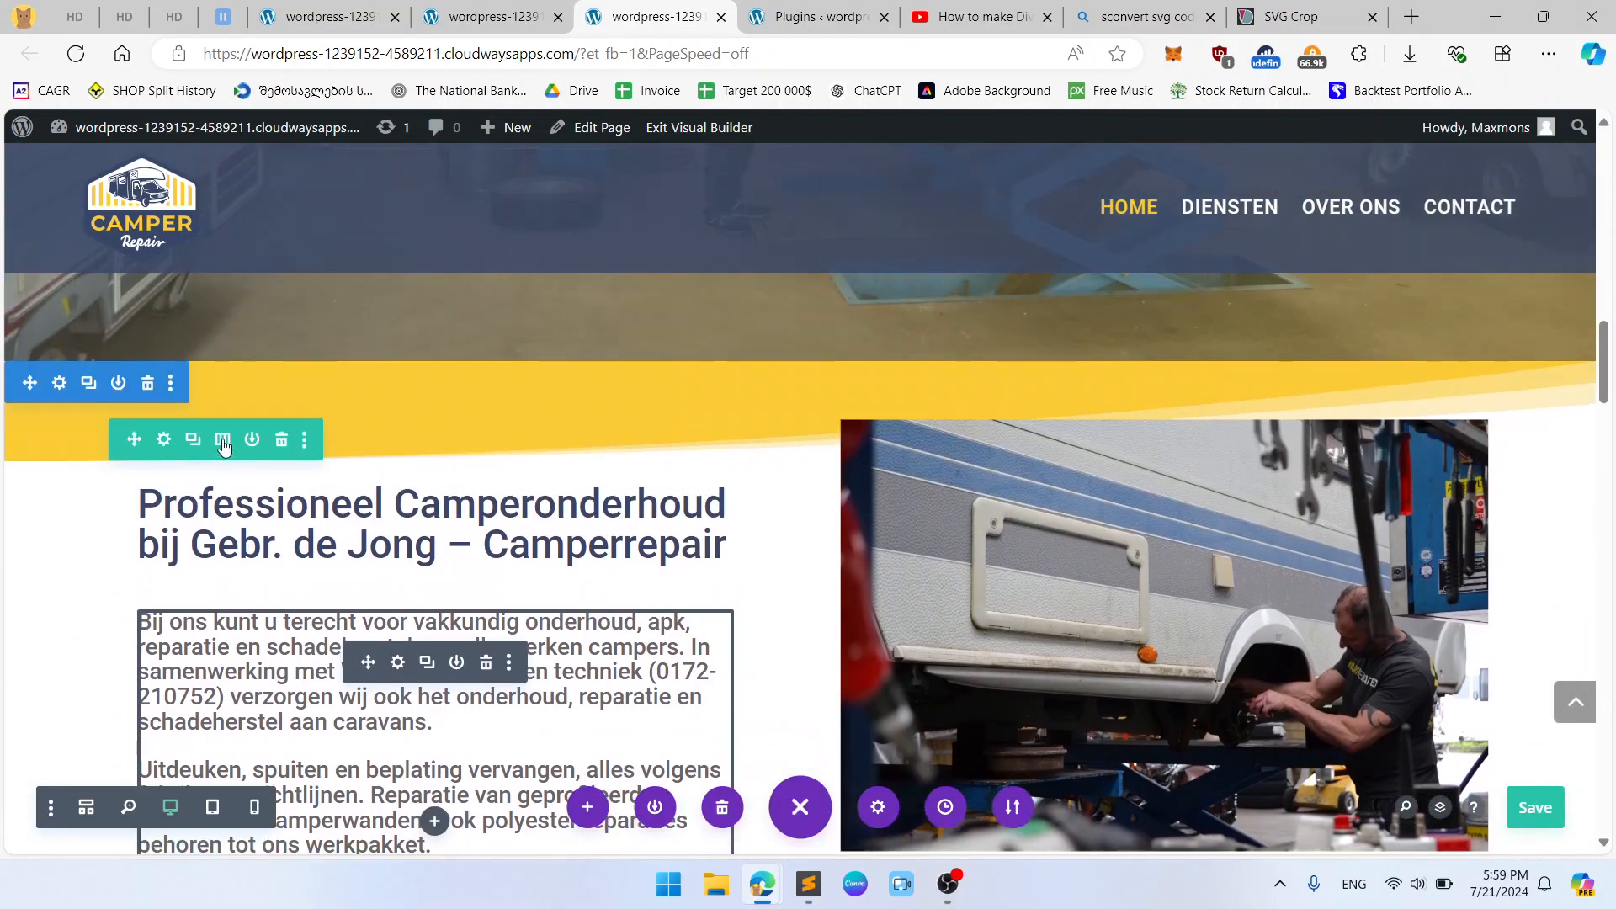
pyautogui.click(164, 449)
pyautogui.click(508, 258)
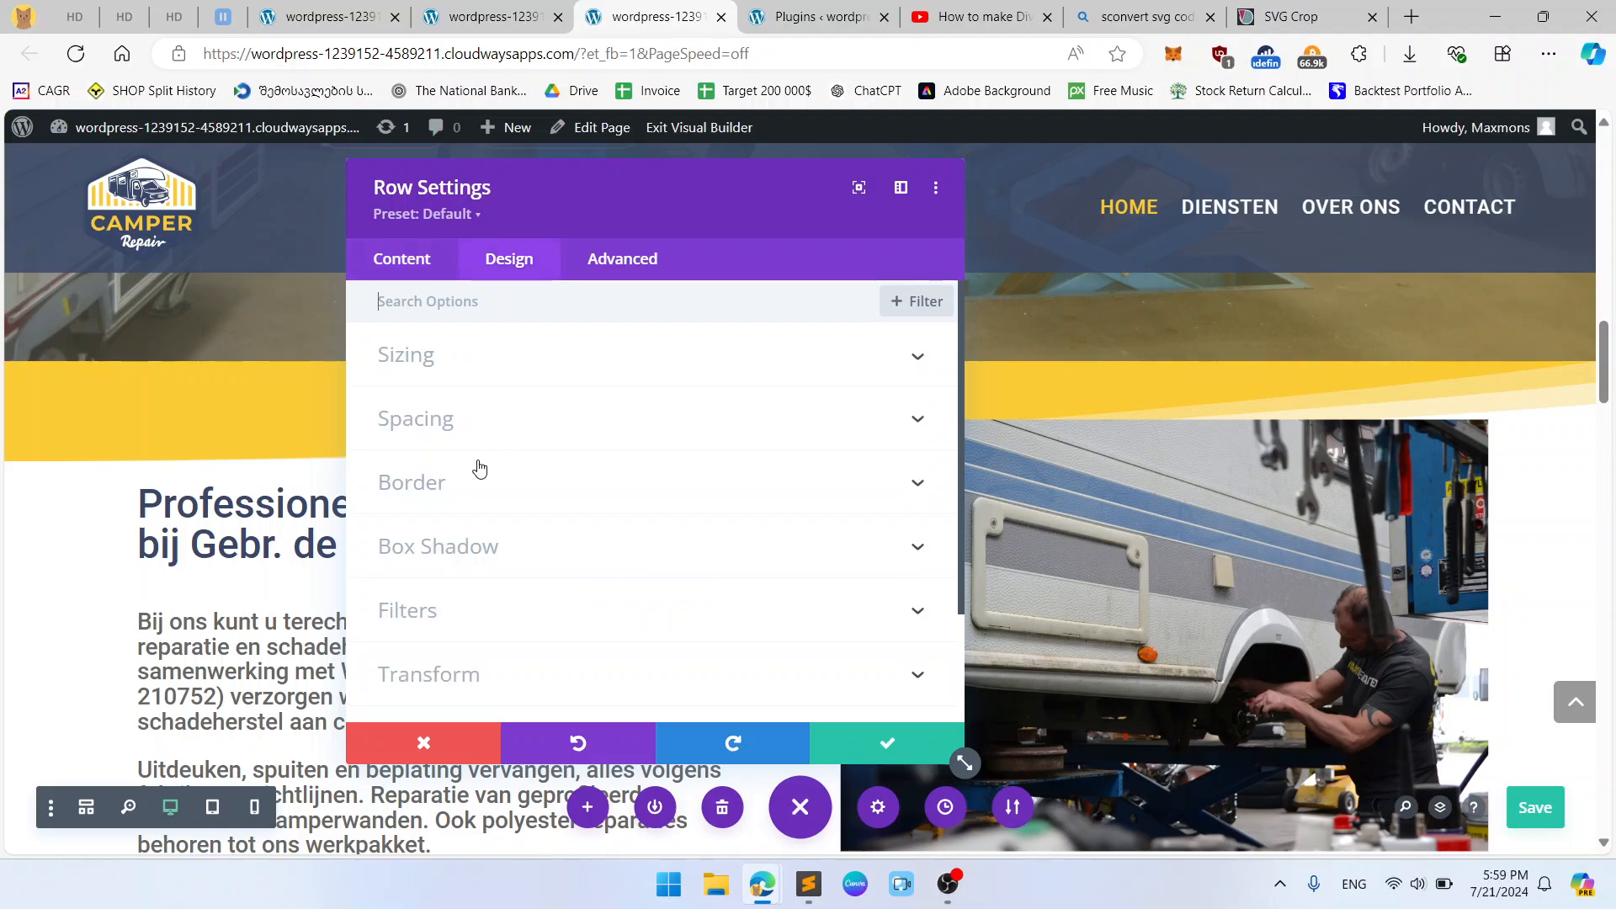
pyautogui.click(501, 361)
pyautogui.scroll(-1, 657, 471)
pyautogui.click(841, 577)
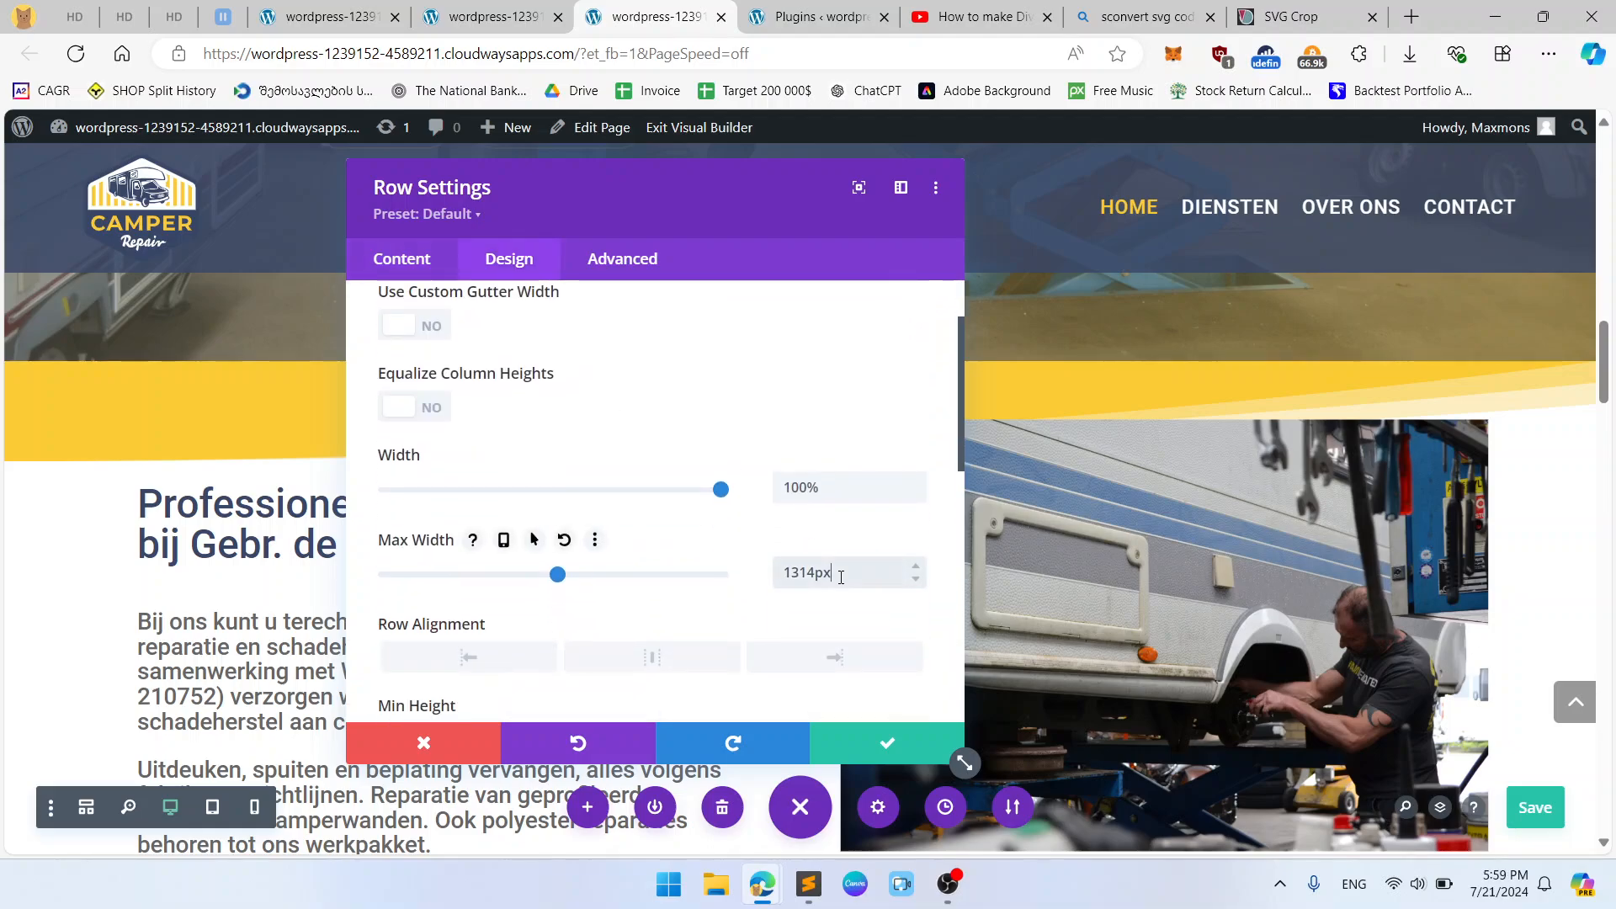
pyautogui.click(445, 747)
pyautogui.scroll(-1, 700, 488)
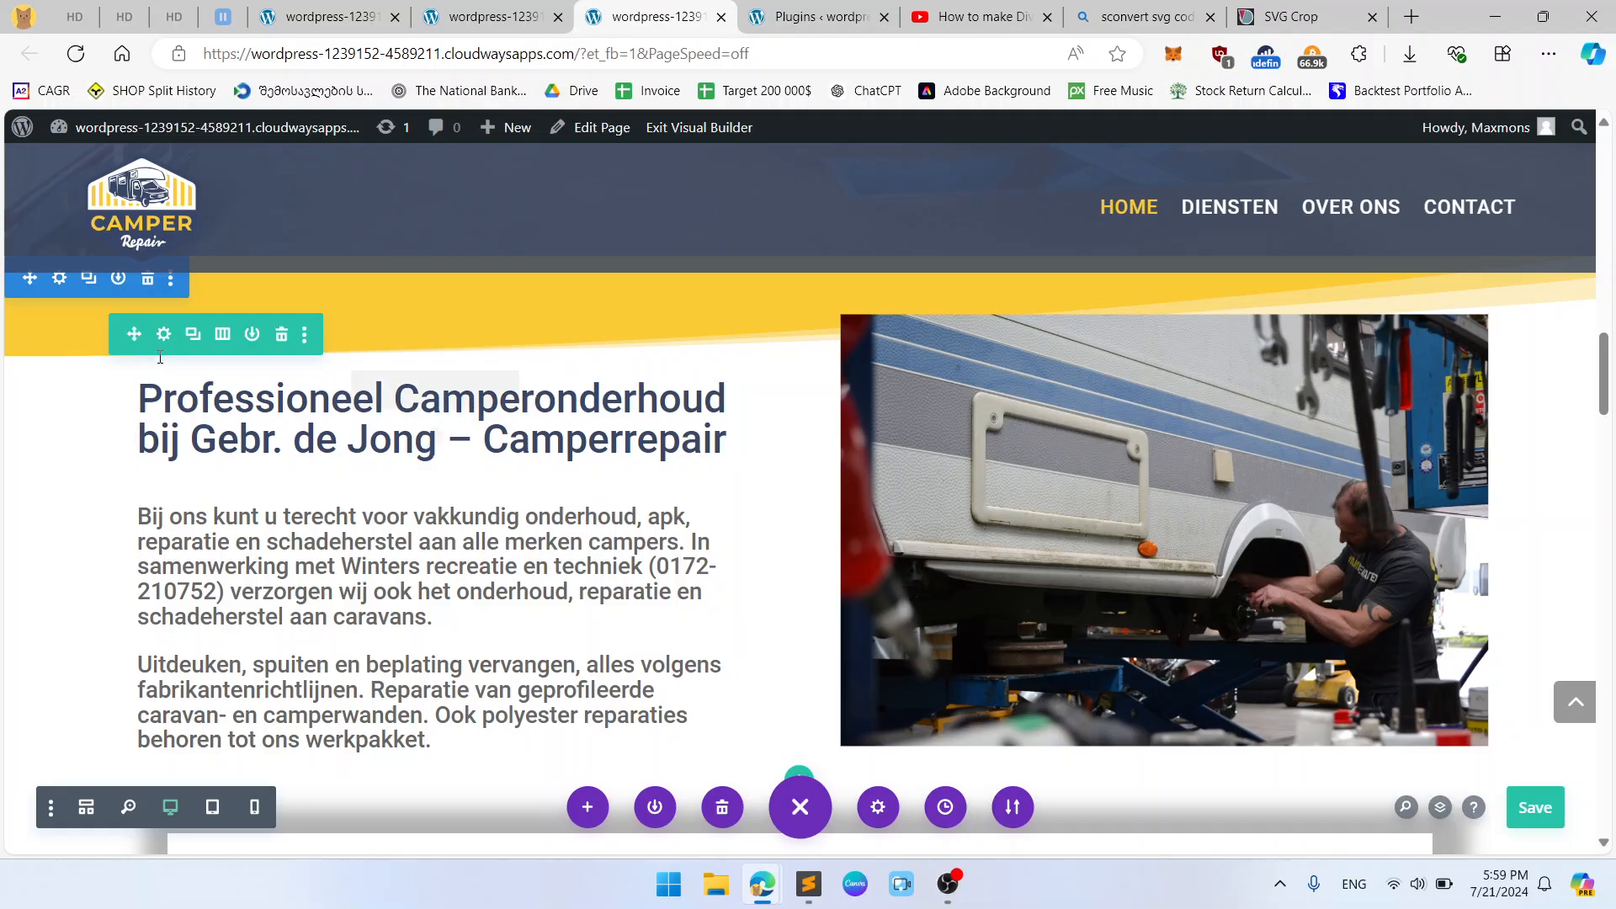
# Open the Theme Customizer in a new tab from the live page and switch to it.
pyautogui.click(495, 15)
pyautogui.moveTo(115, 131)
pyautogui.middleClick(151, 301)
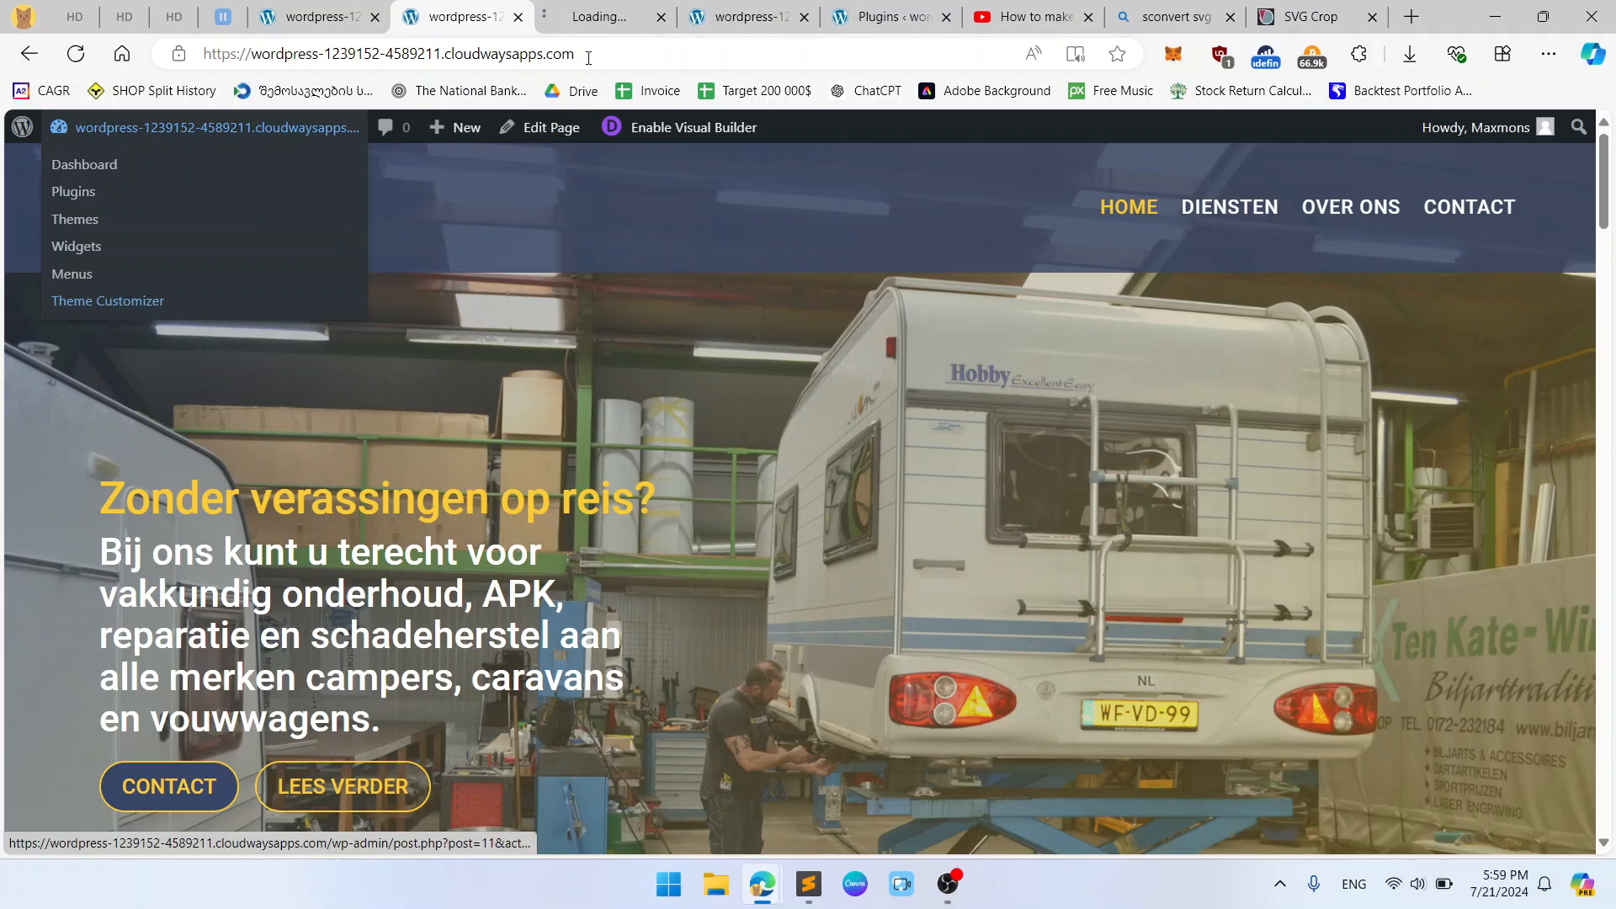
pyautogui.click(610, 10)
pyautogui.moveTo(743, 6)
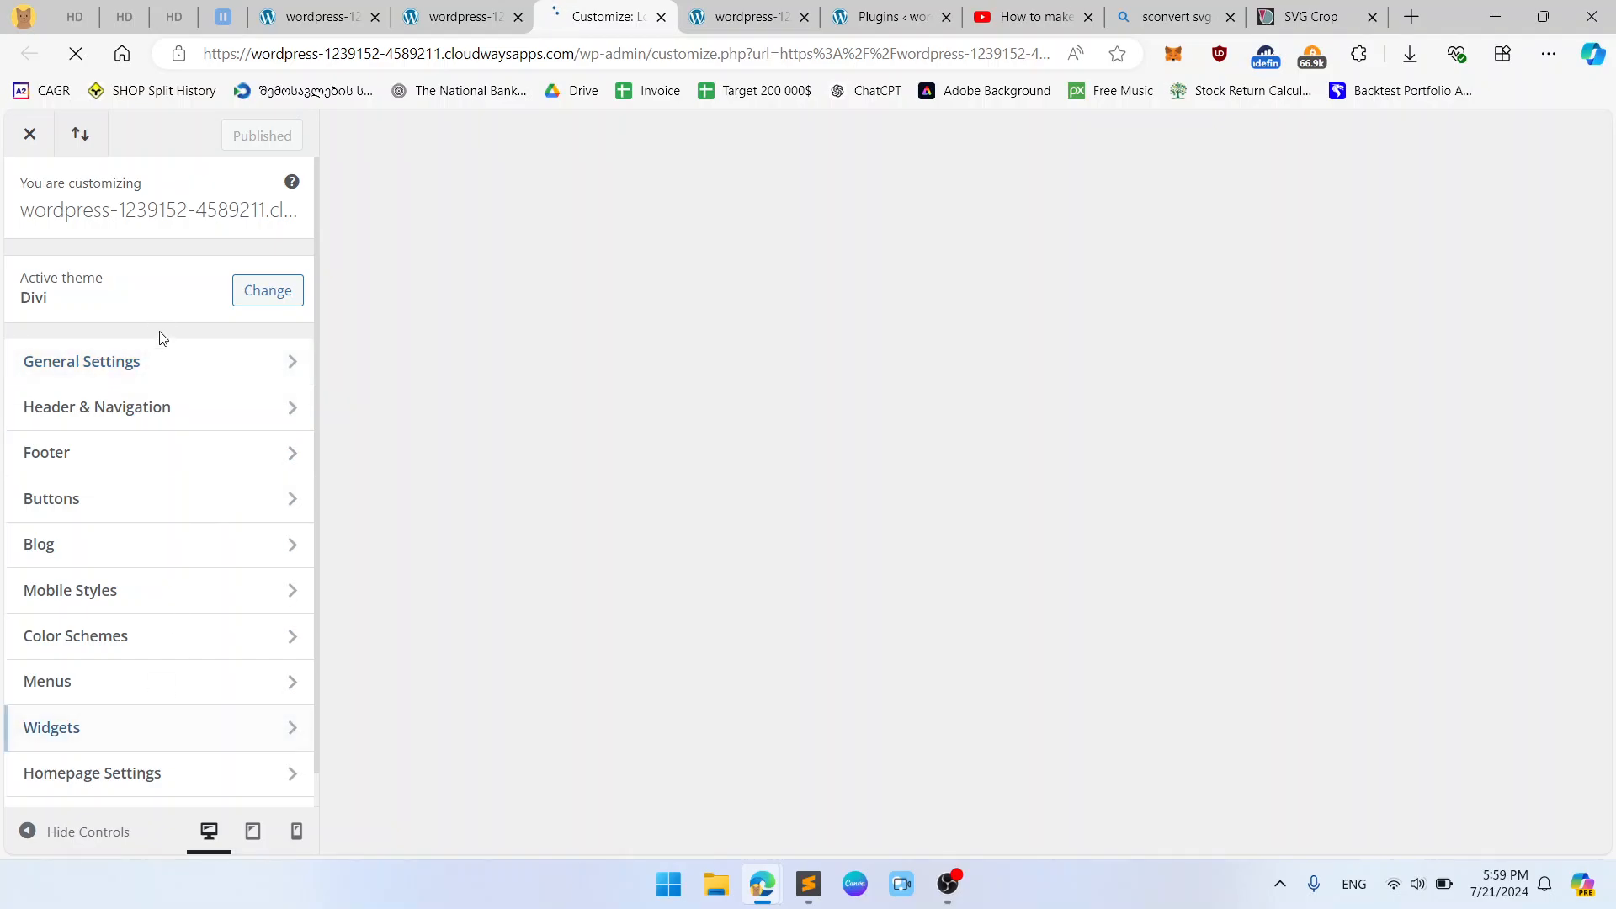
# Check the website content width in the Theme Customizer's general layout settings and close the customizer without publishing.
pyautogui.click(203, 383)
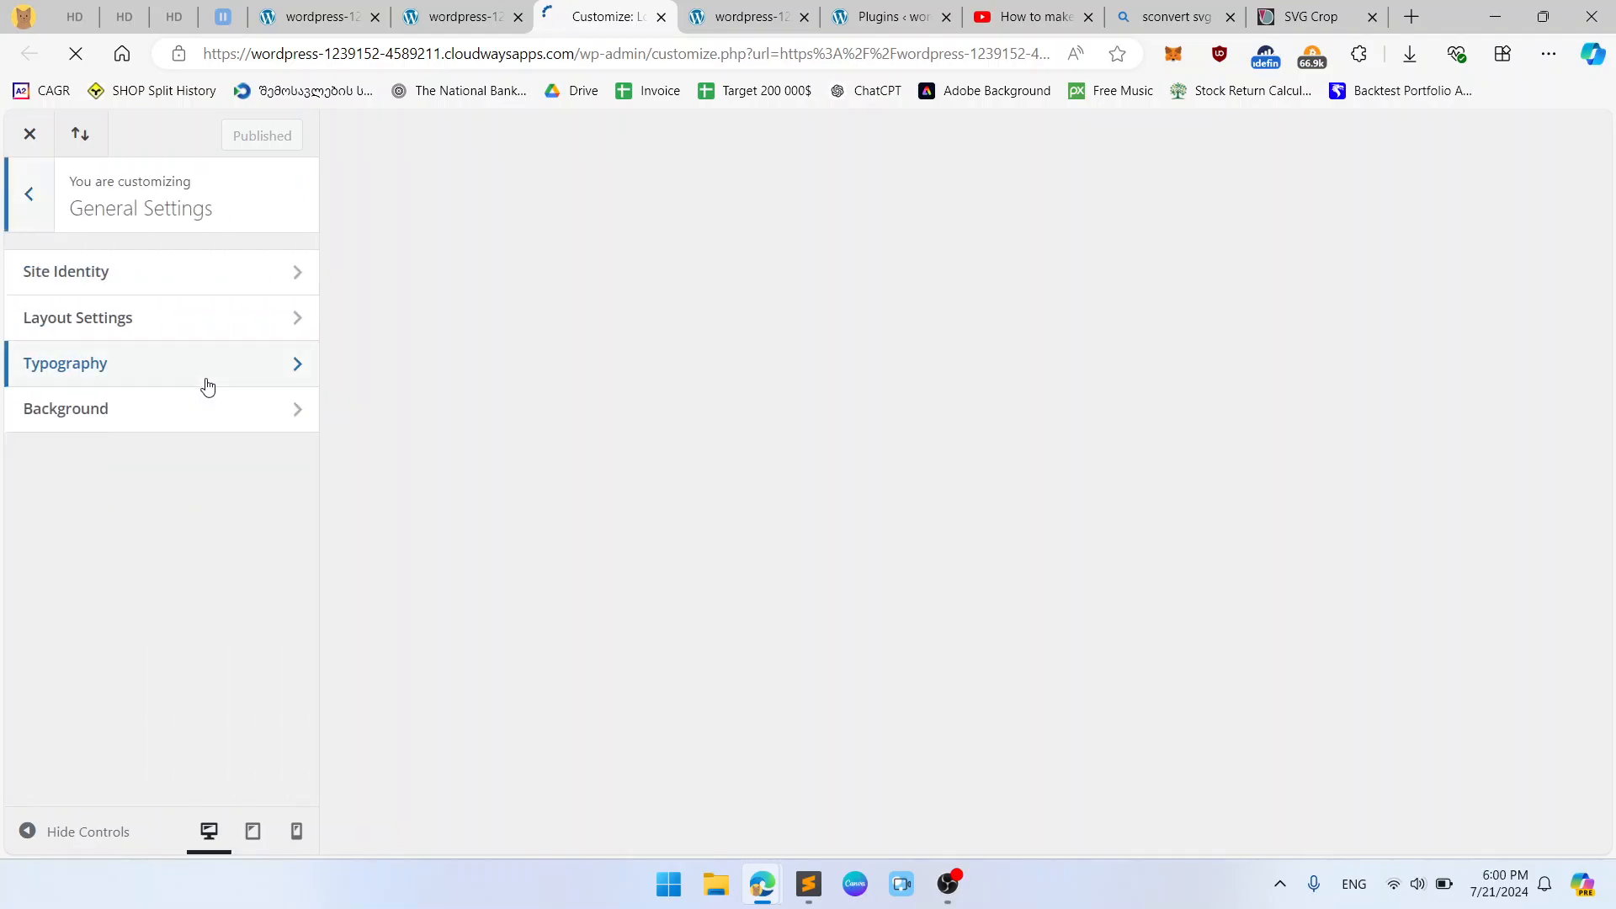
pyautogui.click(214, 319)
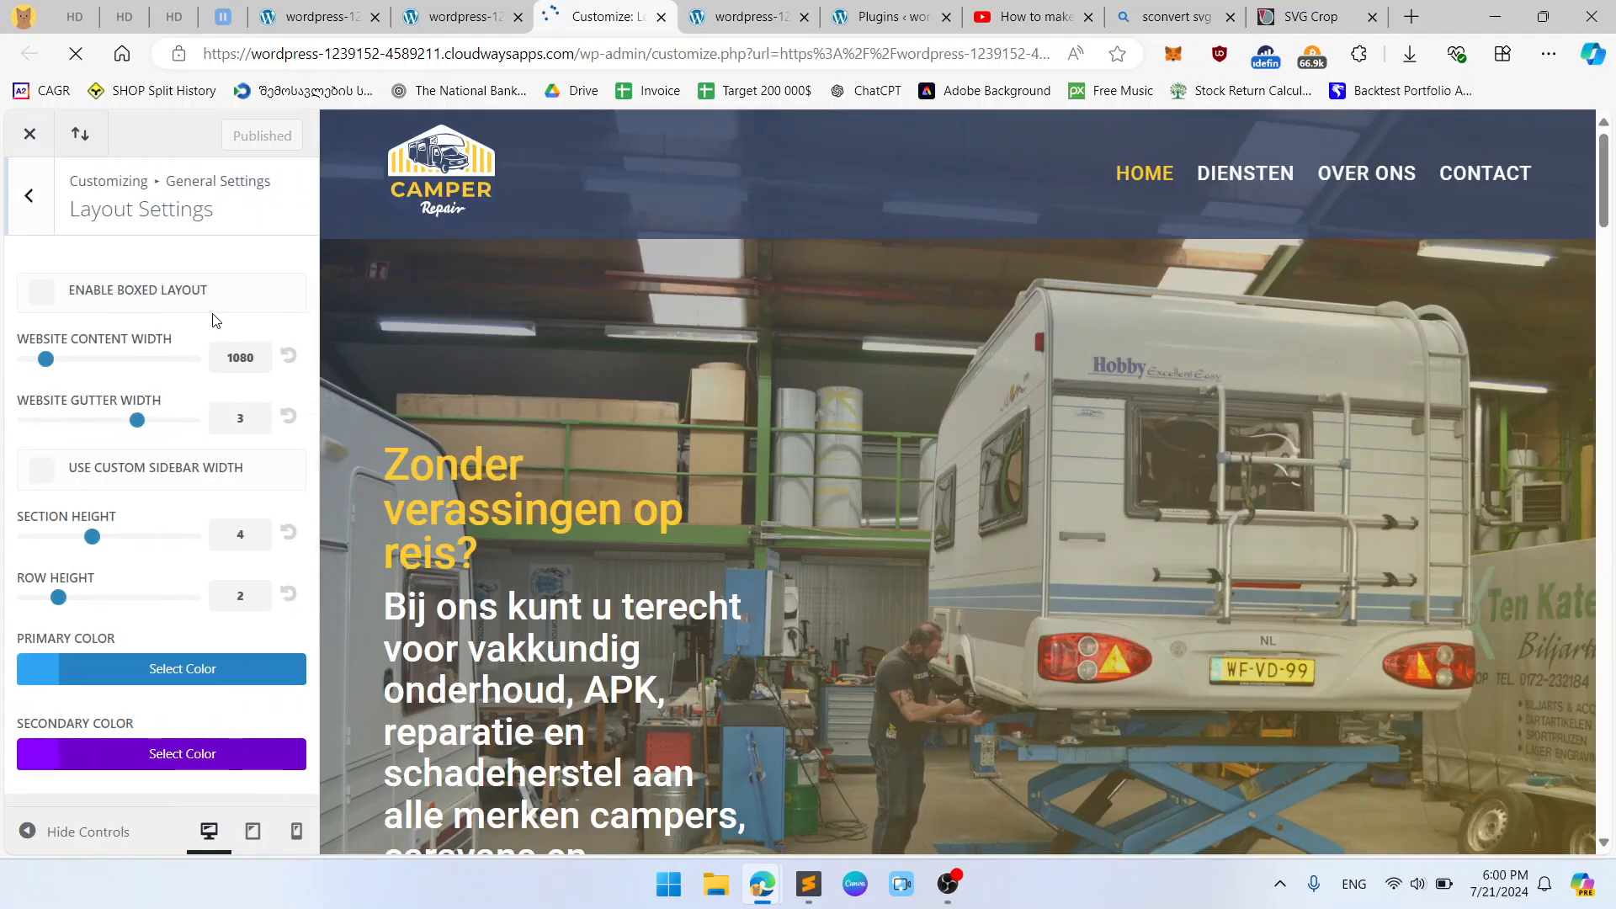
pyautogui.click(241, 356)
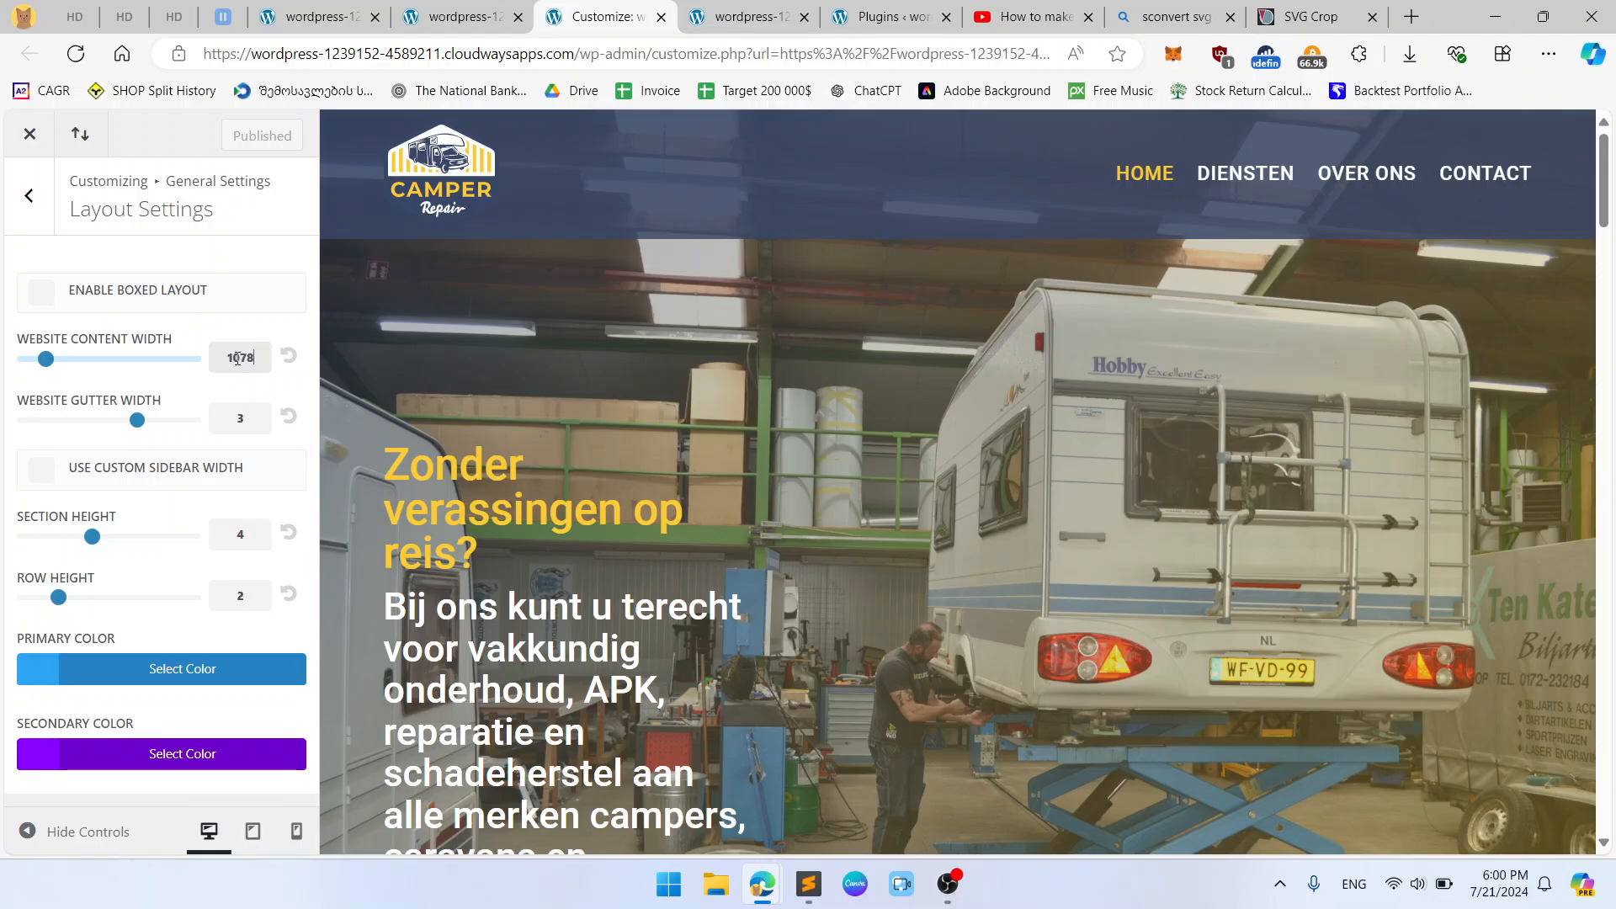
pyautogui.click(660, 16)
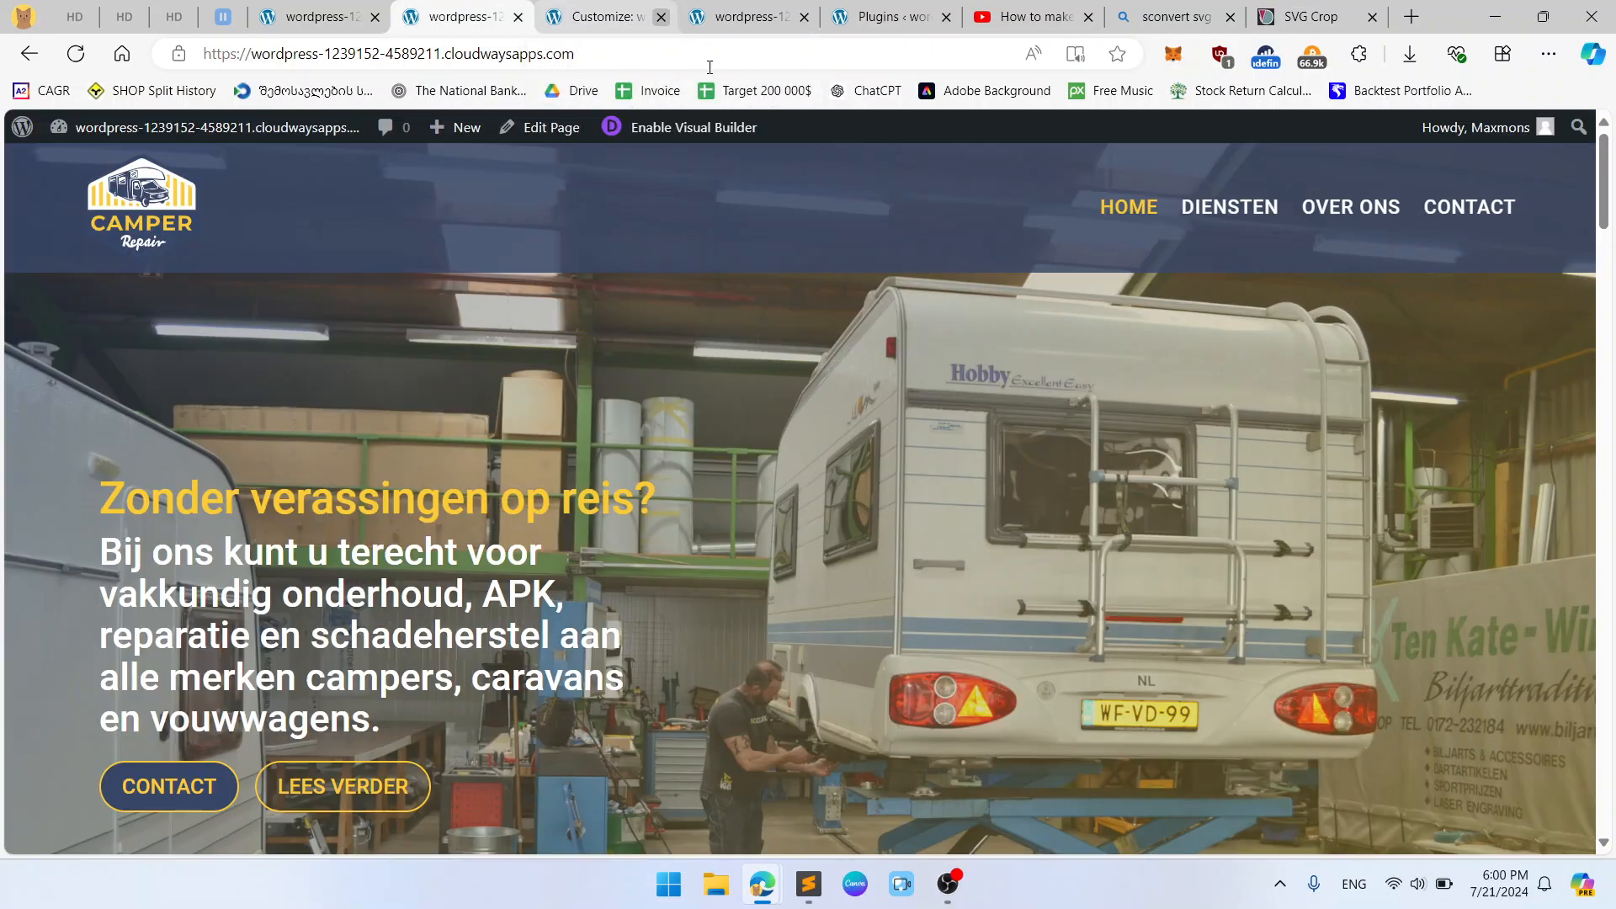
# Scroll through the live page and compare its new header with the old header version in the neighbouring browser tab.
pyautogui.scroll(-3, 800, 305)
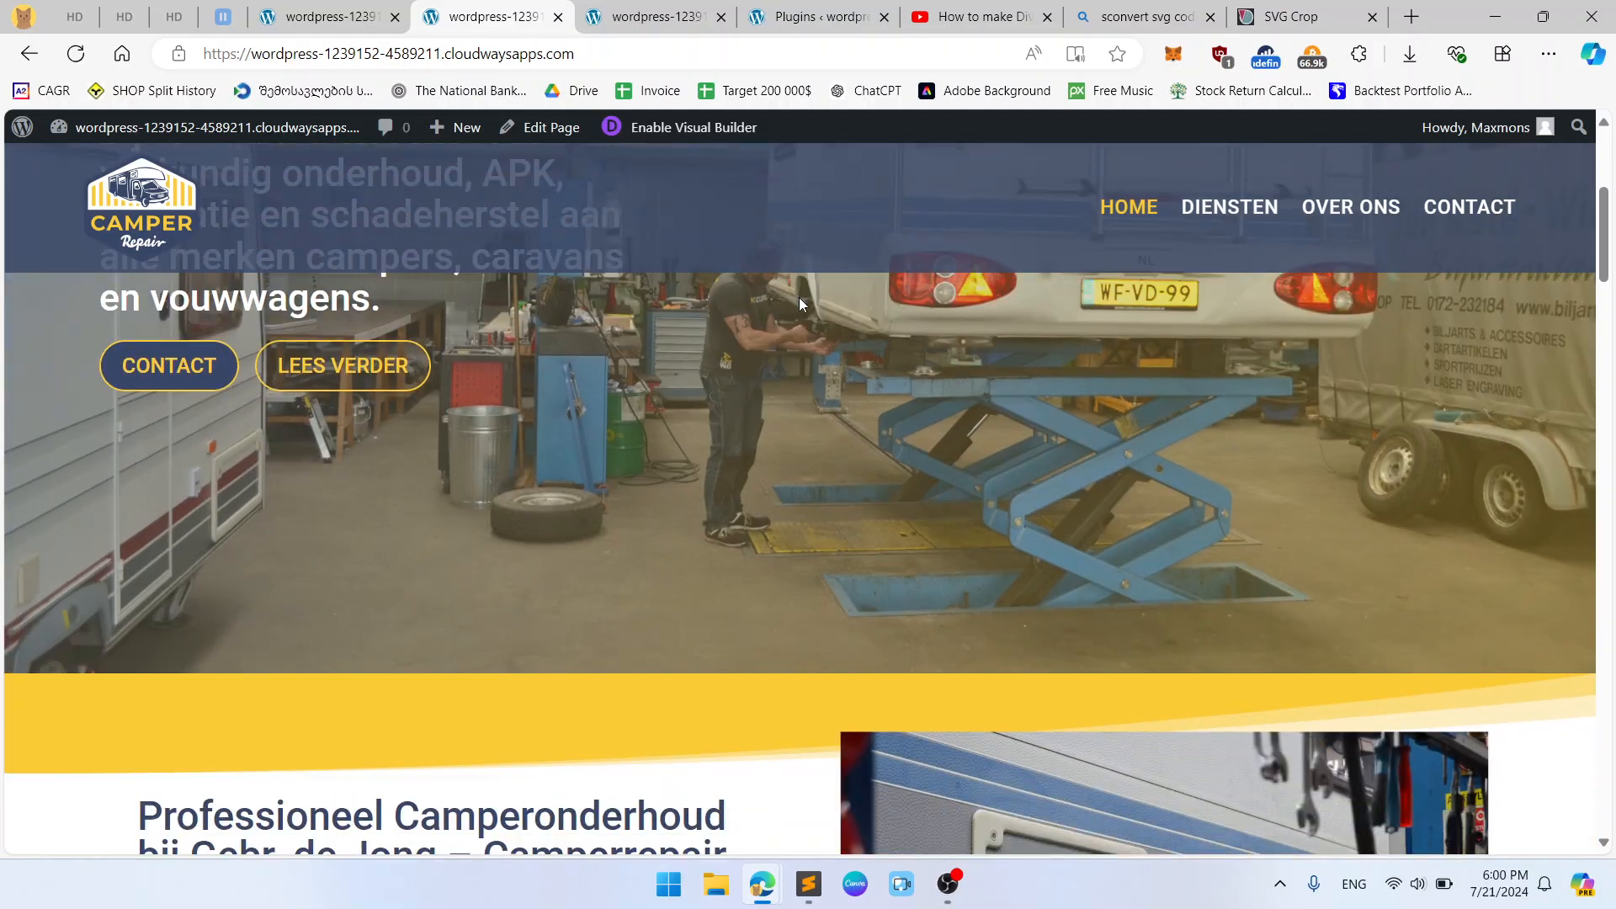
pyautogui.scroll(5, 800, 305)
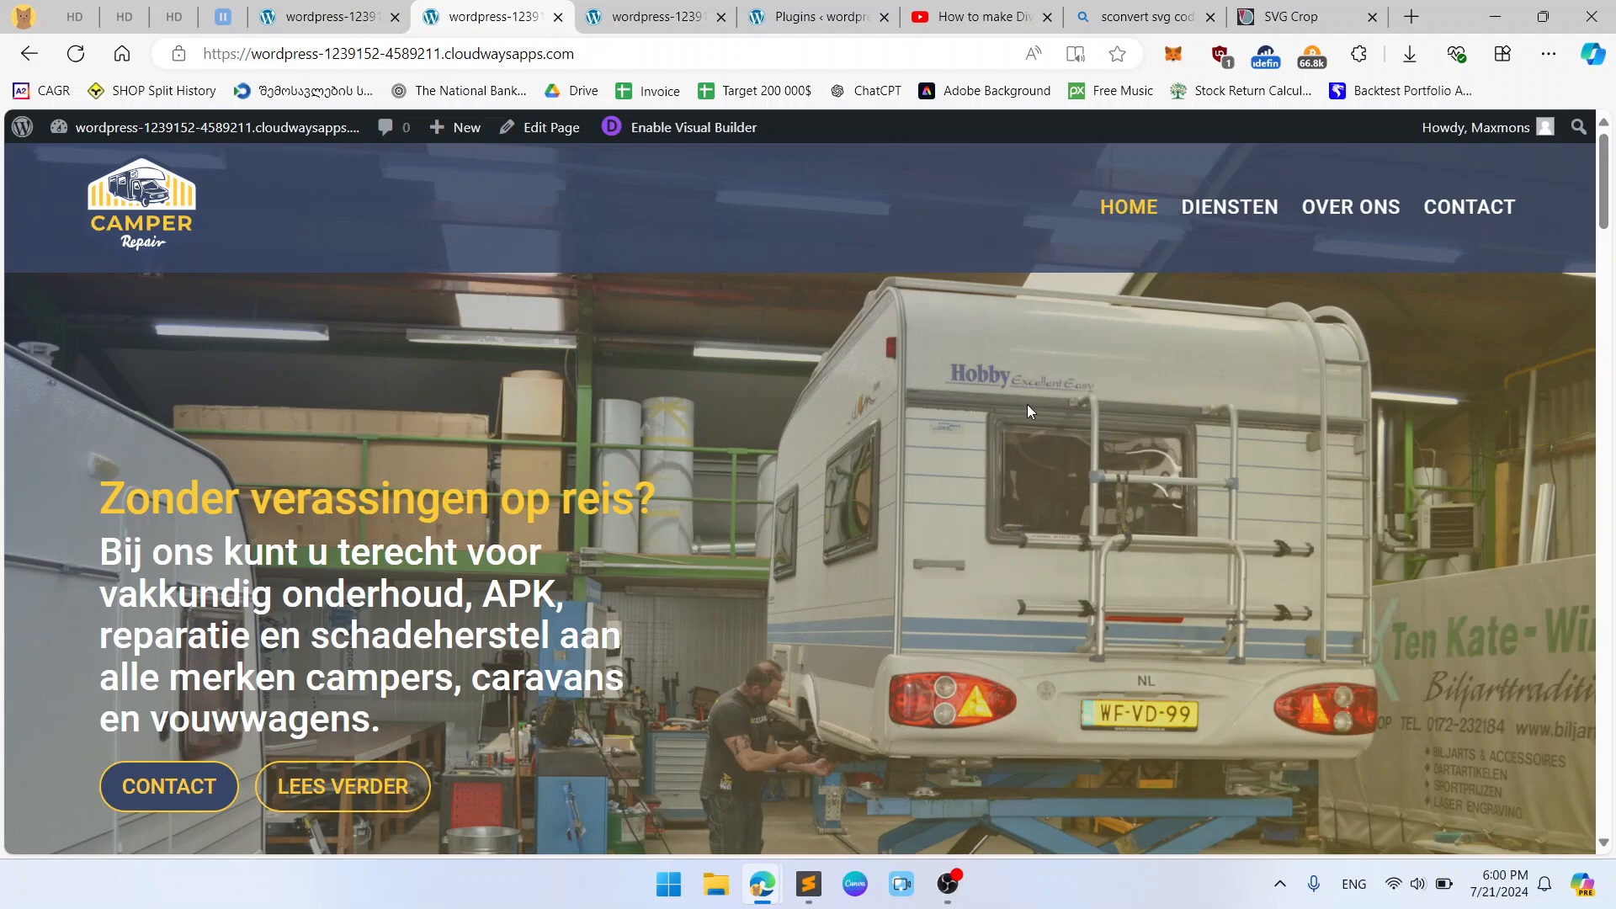
pyautogui.click(349, 17)
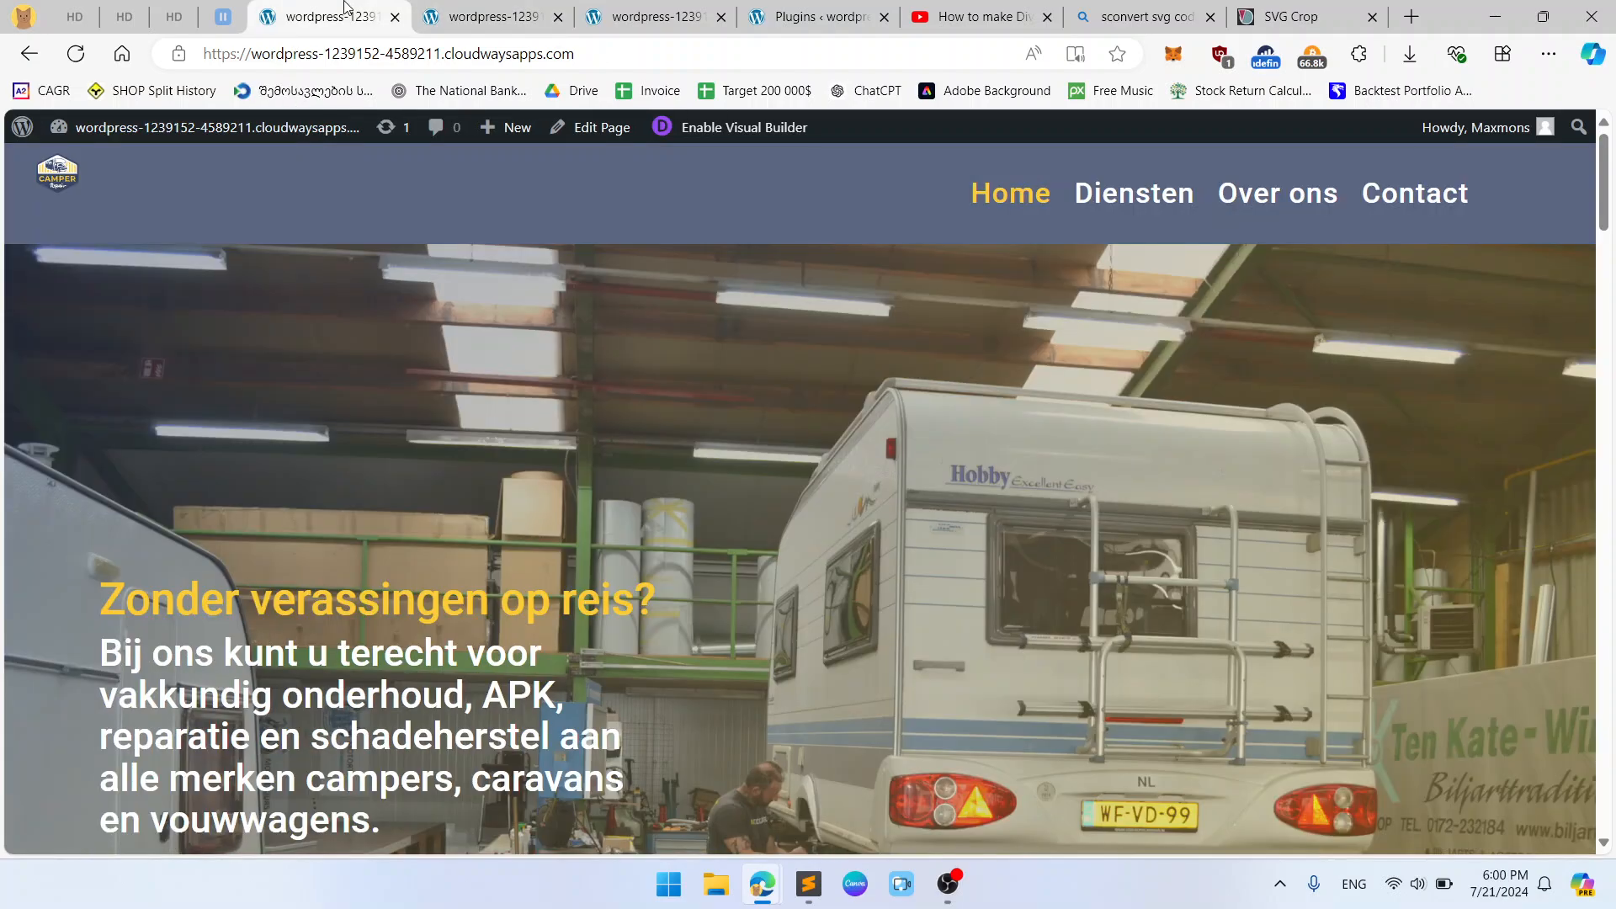
pyautogui.click(517, 10)
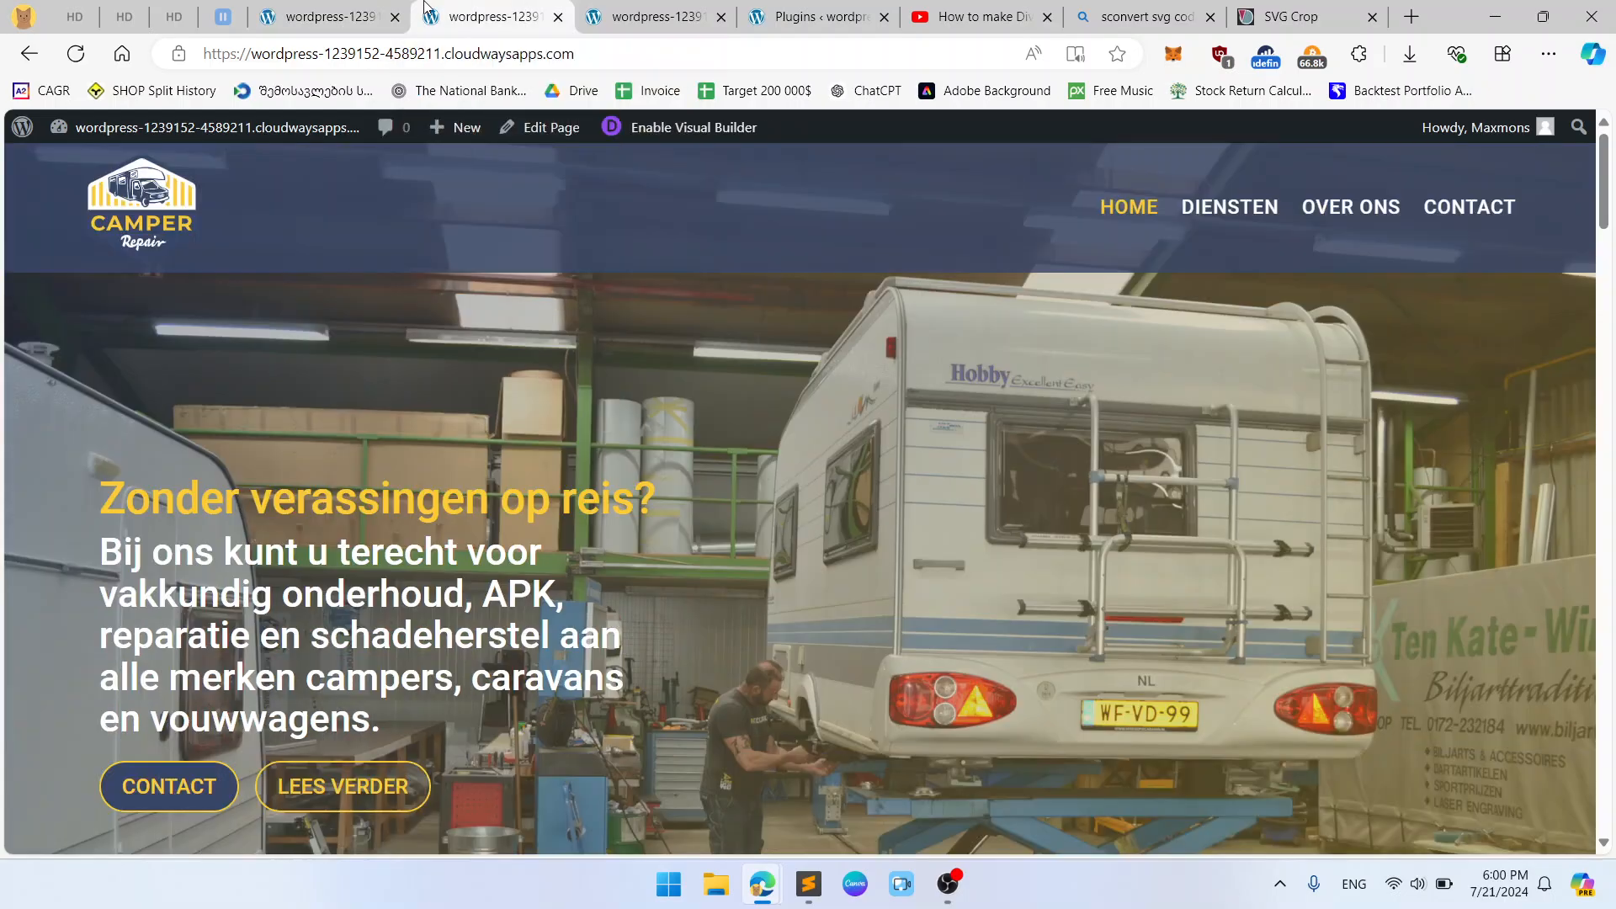
pyautogui.click(342, 10)
pyautogui.click(464, 8)
pyautogui.click(333, 10)
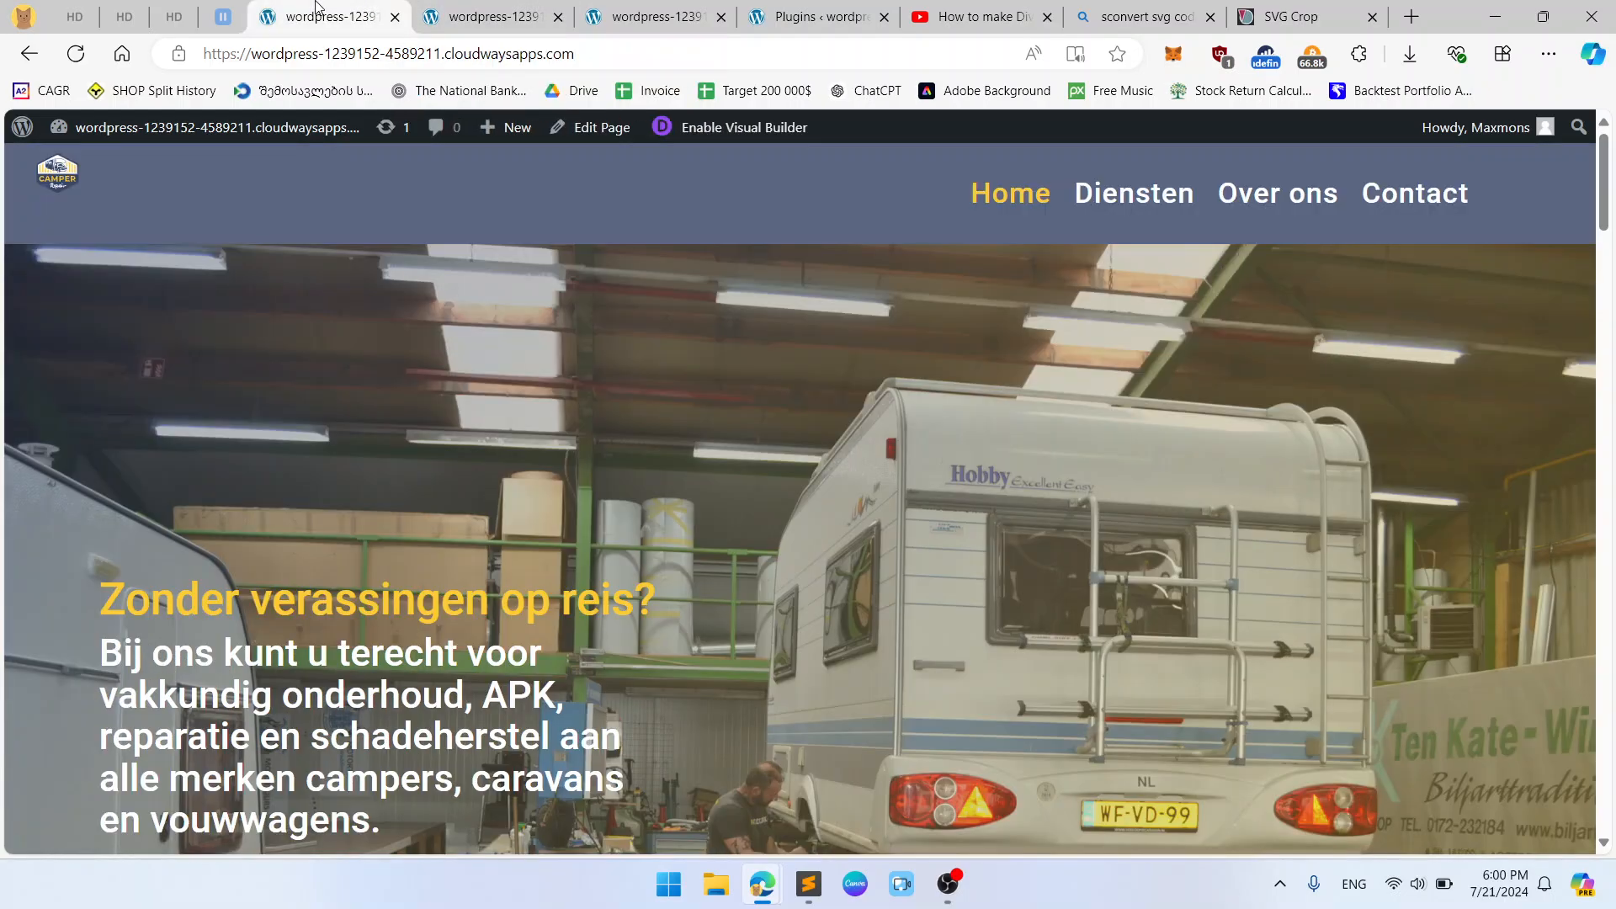
pyautogui.click(448, 9)
pyautogui.click(352, 8)
pyautogui.click(492, 7)
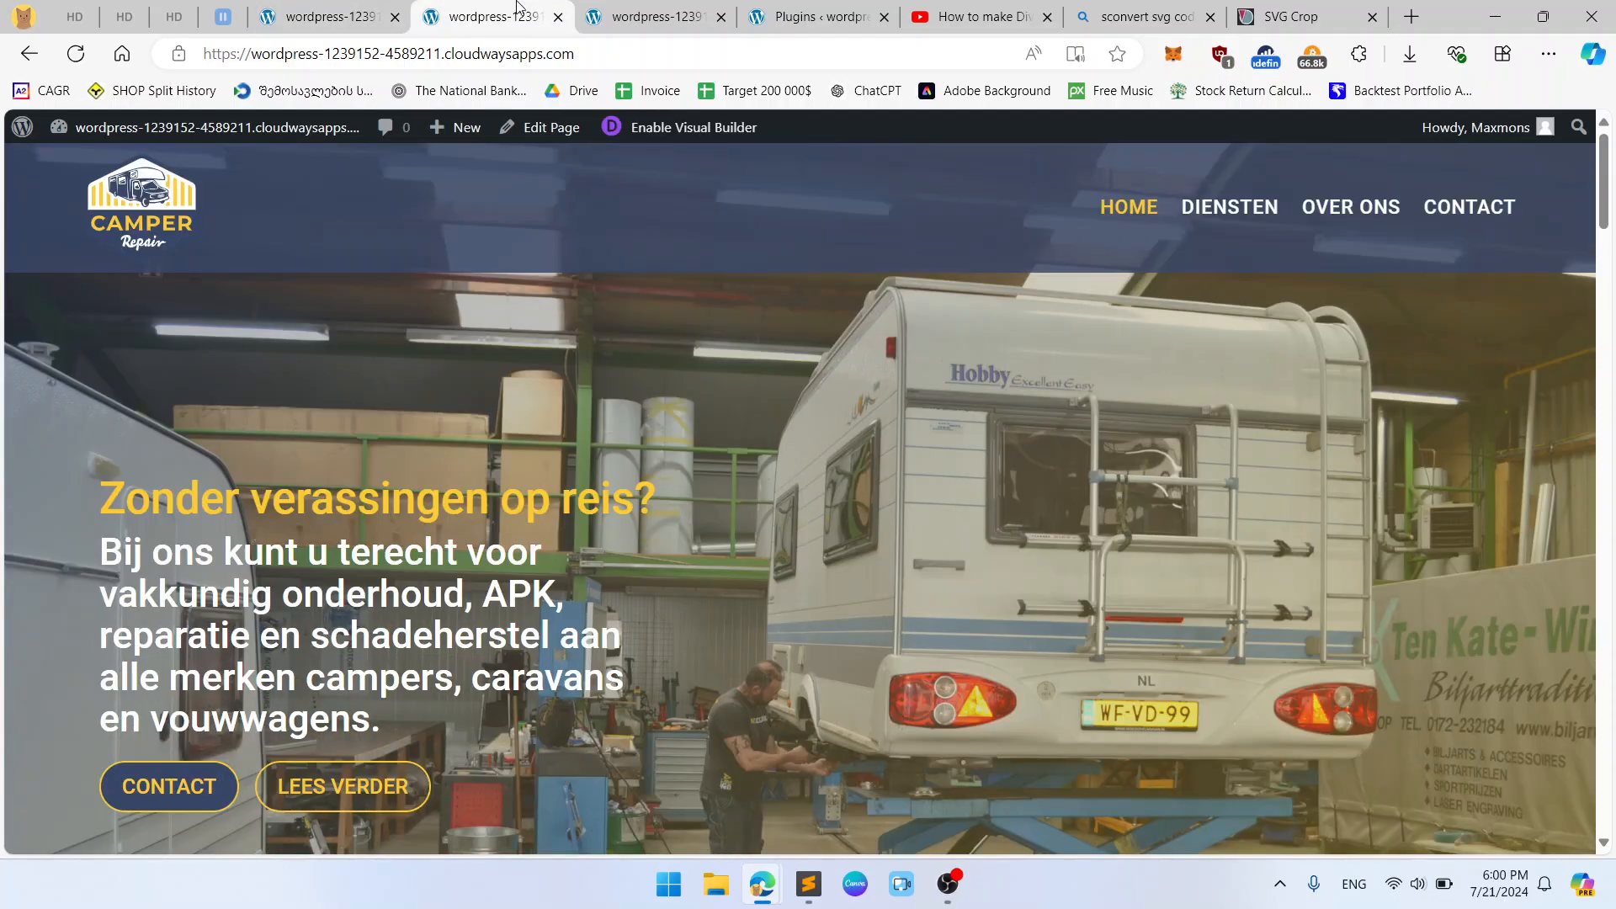
# In the builder, set the logo width of the header menu module to 130px in its design sizing options.
pyautogui.click(657, 17)
pyautogui.moveTo(750, 169)
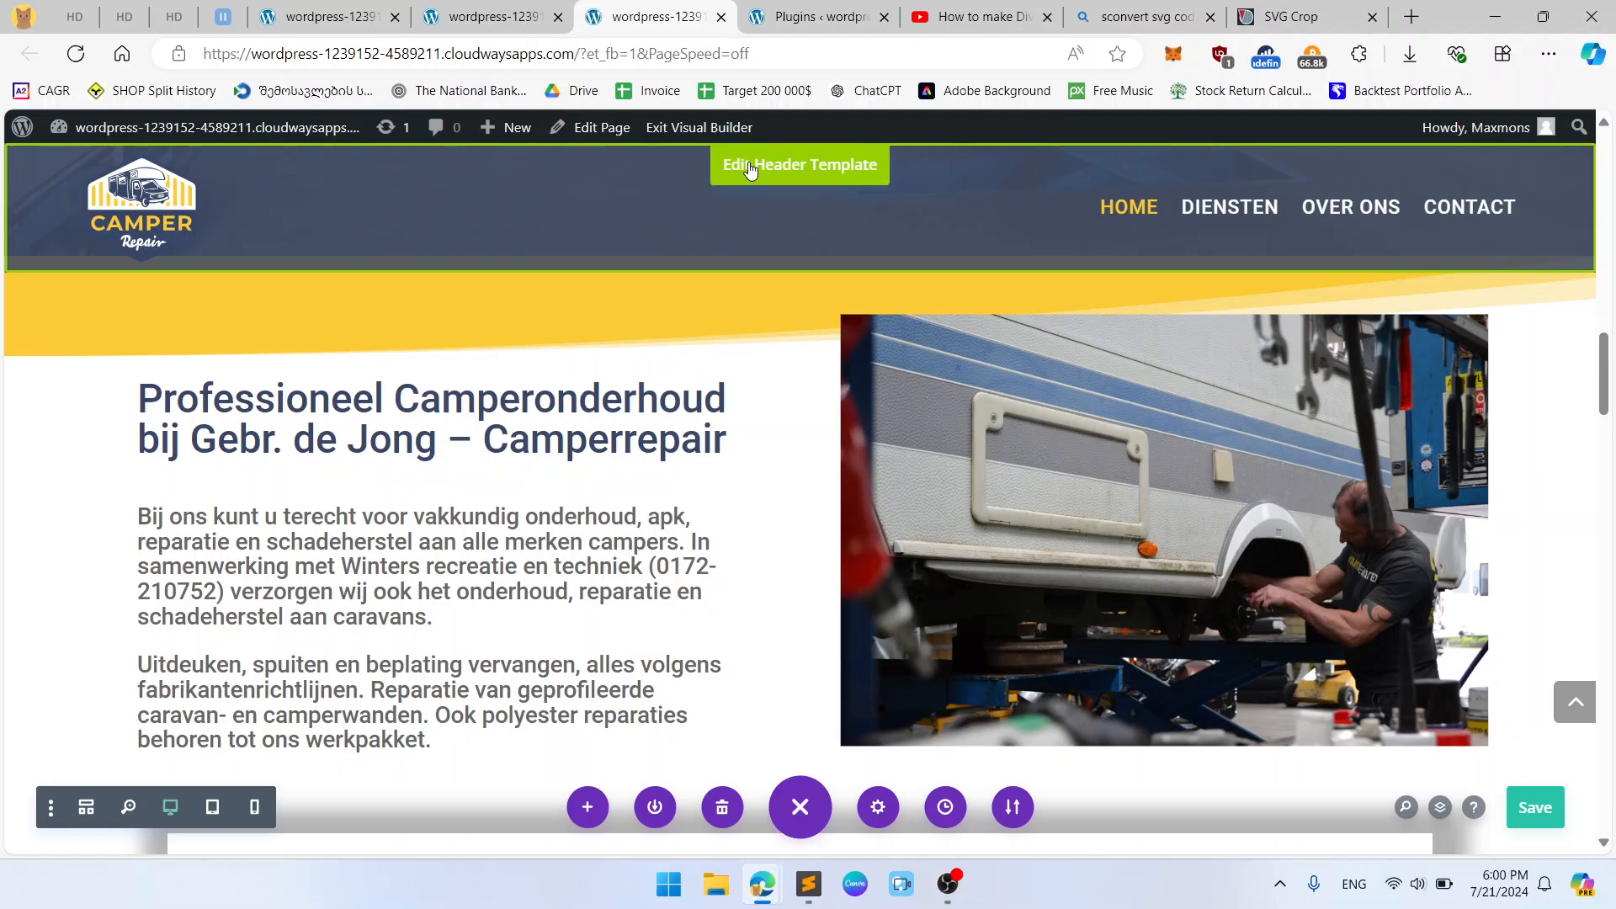
pyautogui.scroll(-10, 753, 168)
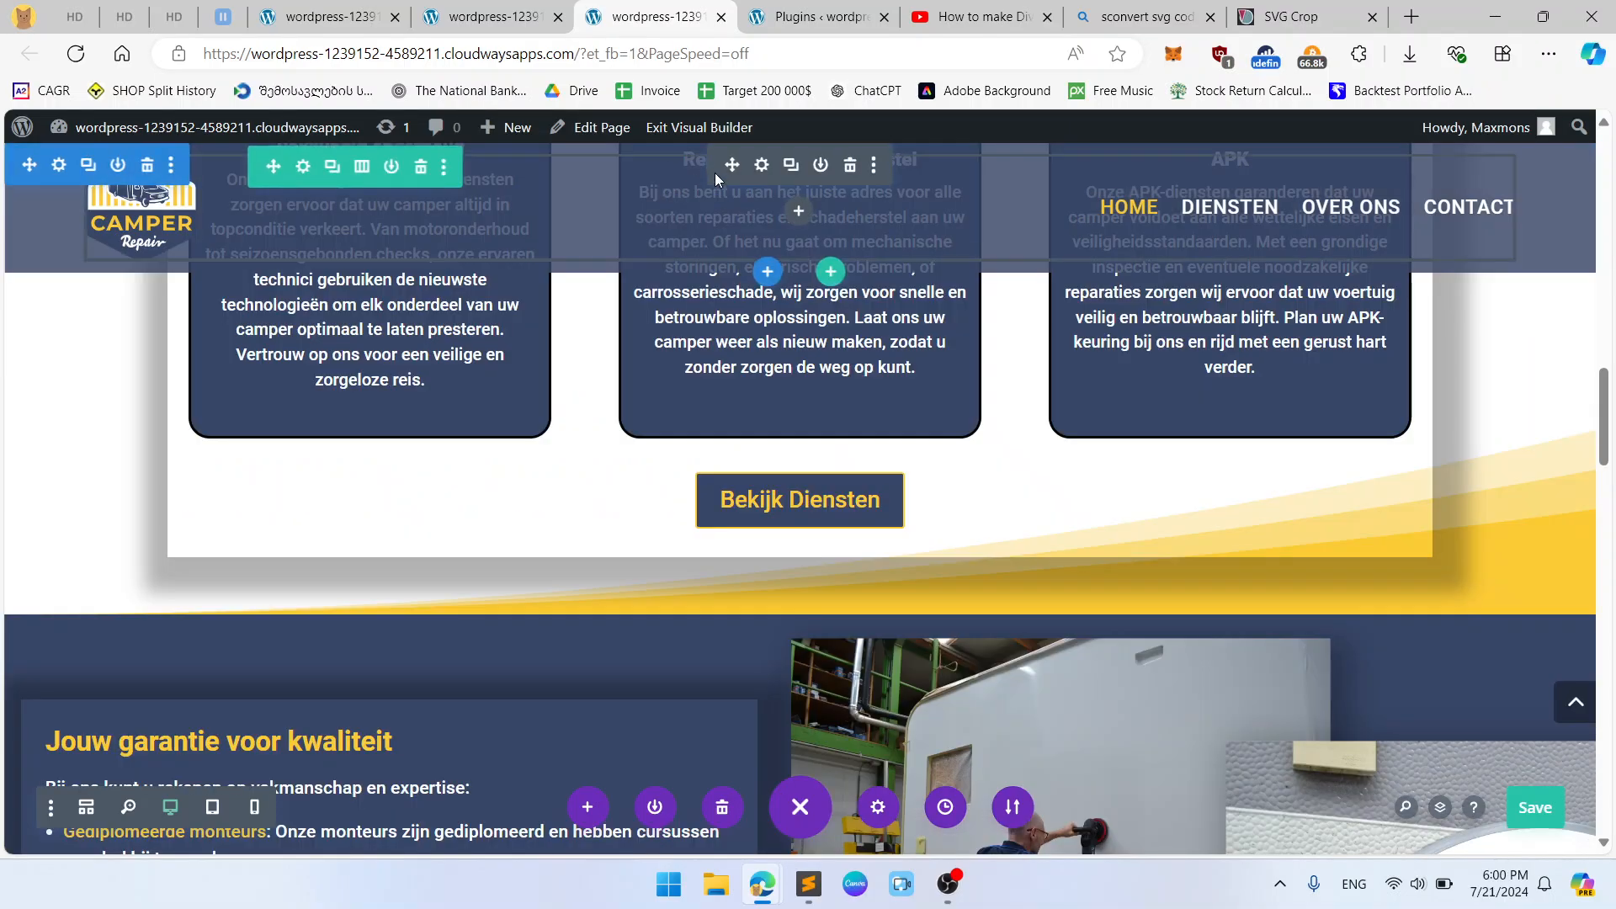
pyautogui.click(762, 166)
pyautogui.click(509, 259)
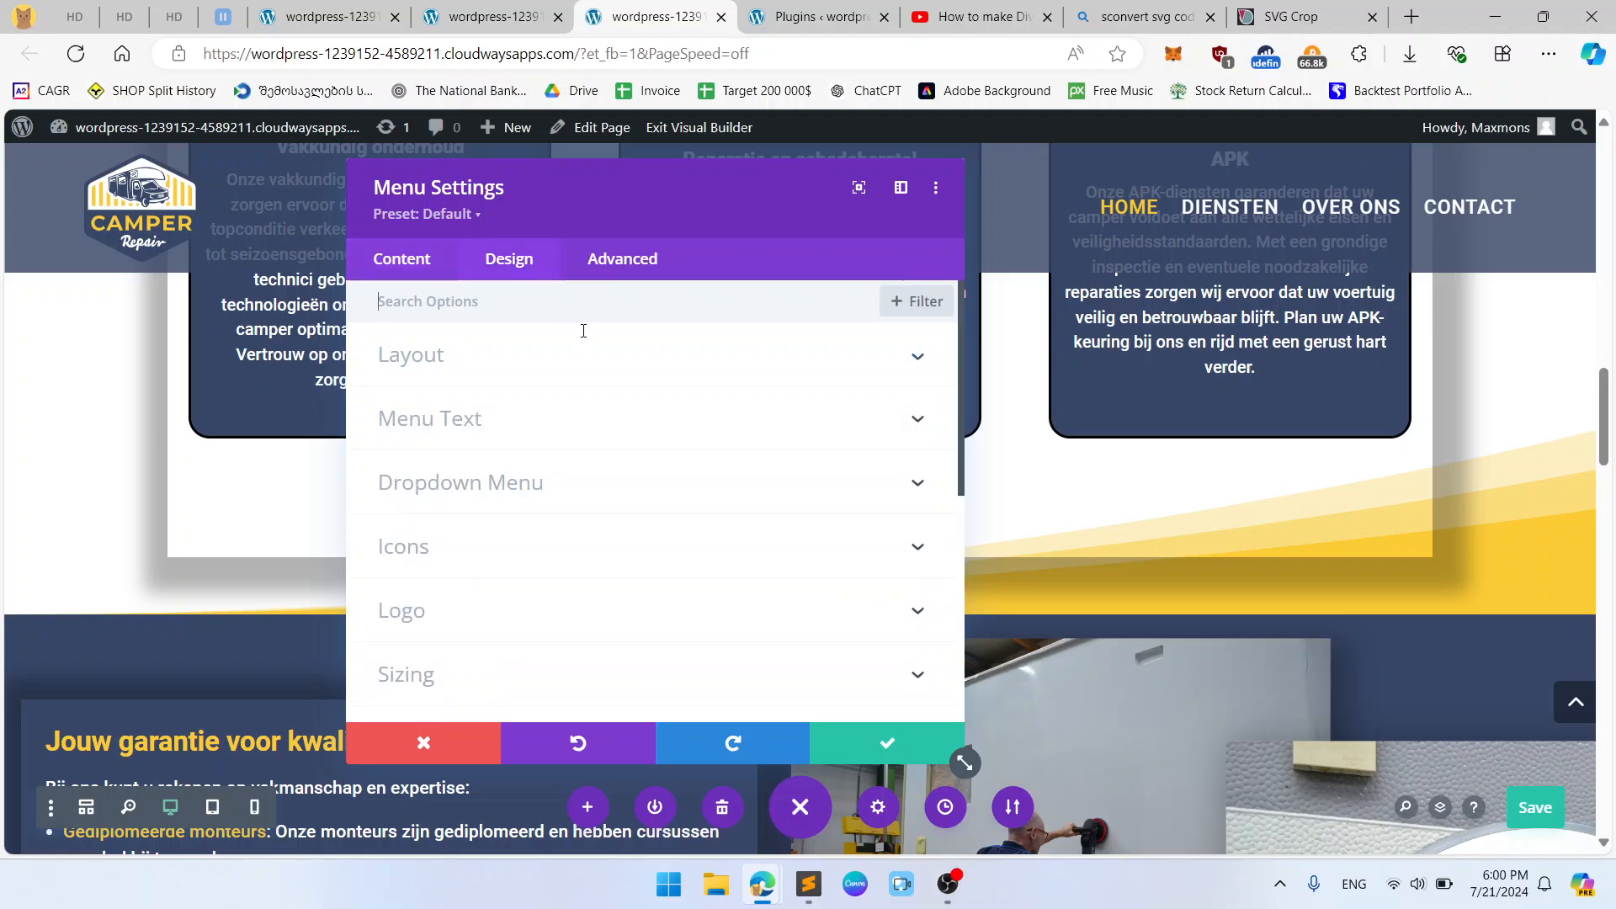
pyautogui.scroll(-3, 526, 617)
pyautogui.click(519, 539)
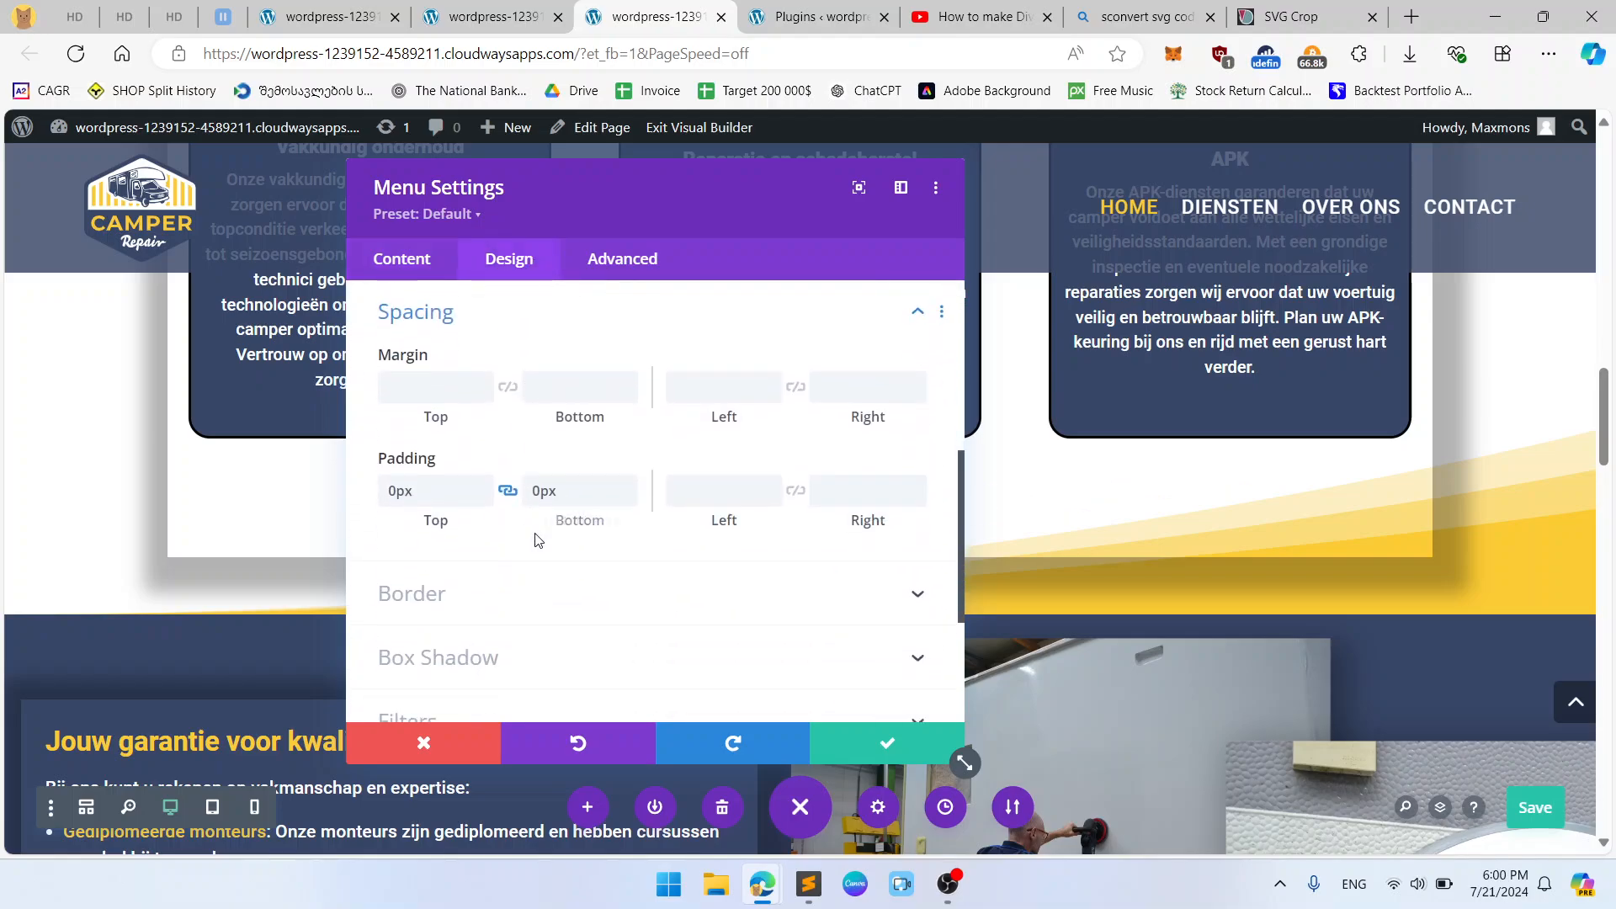
pyautogui.scroll(3, 735, 415)
pyautogui.click(557, 522)
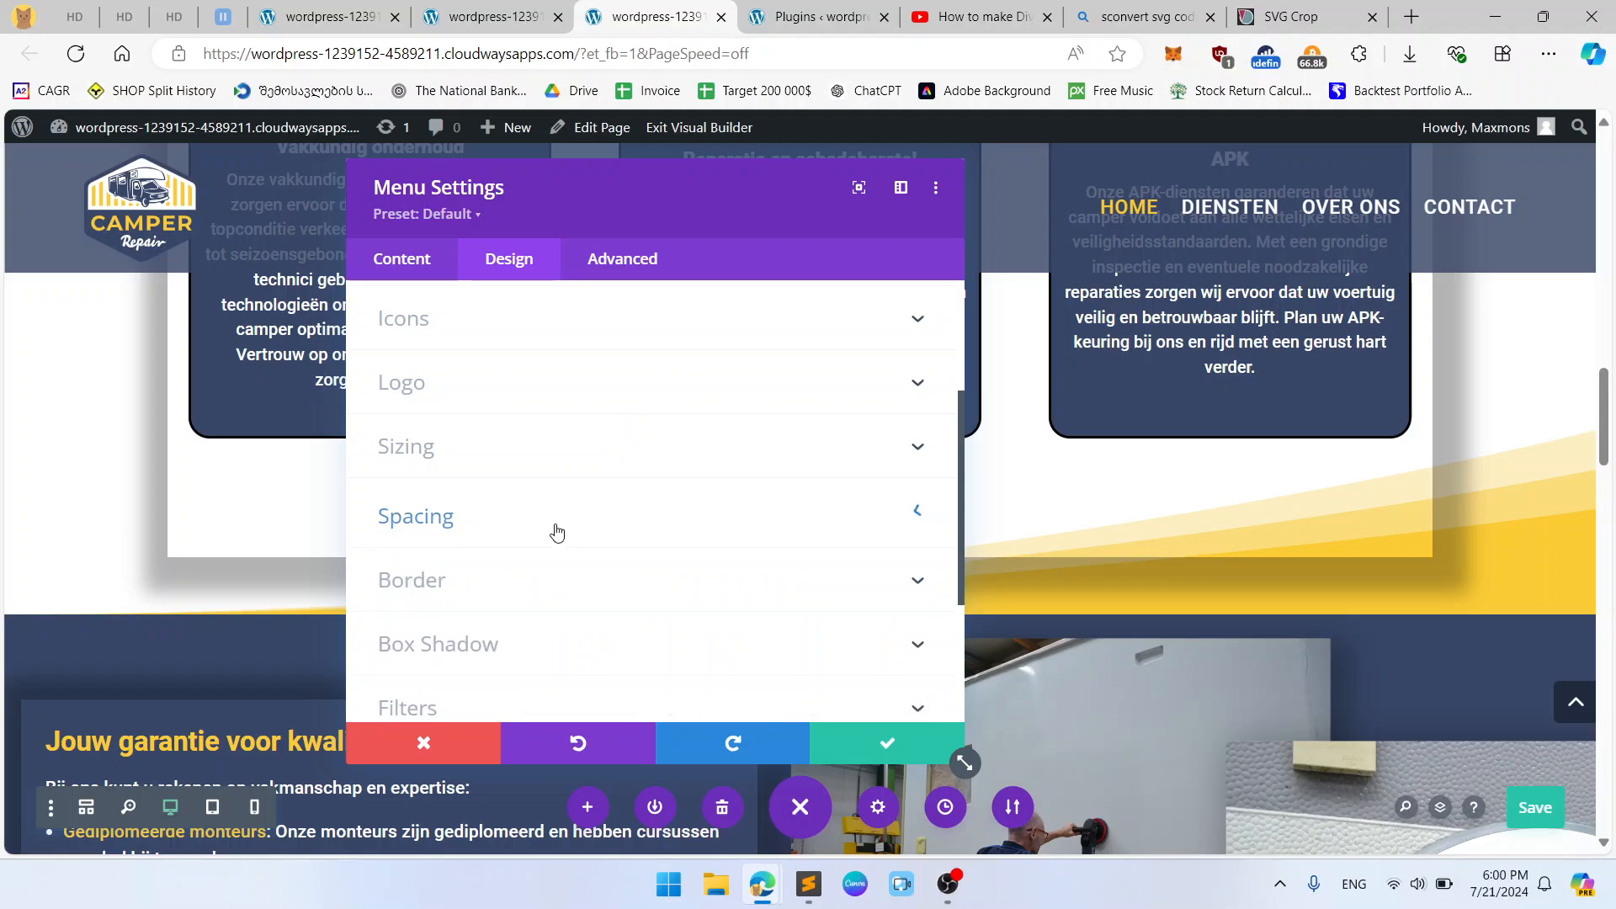
pyautogui.click(562, 448)
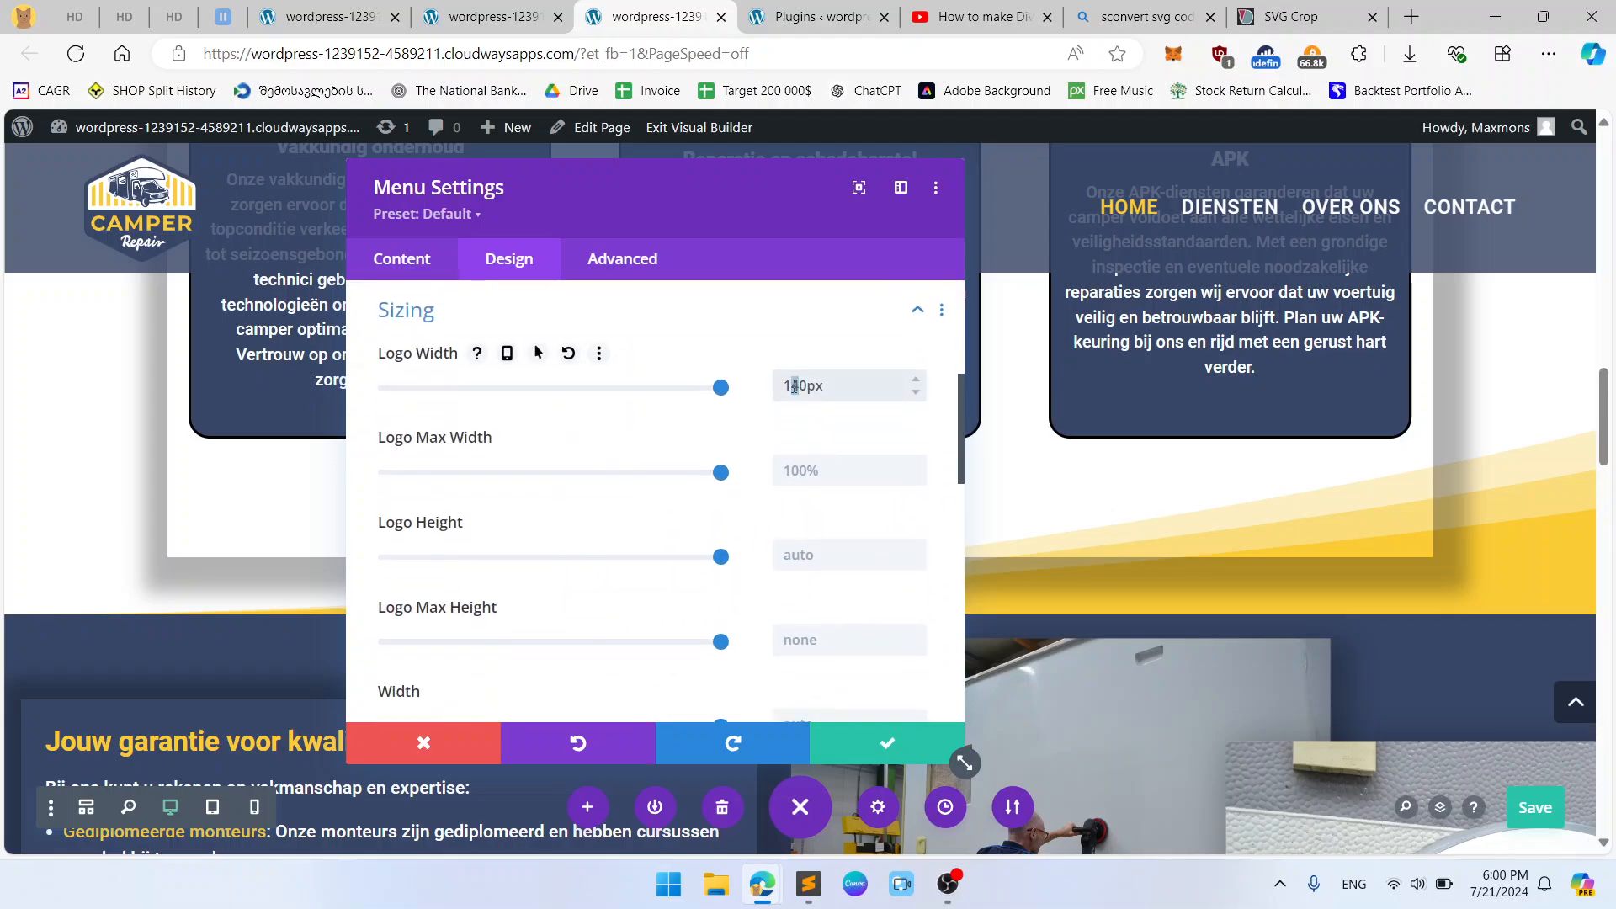
pyautogui.click(858, 418)
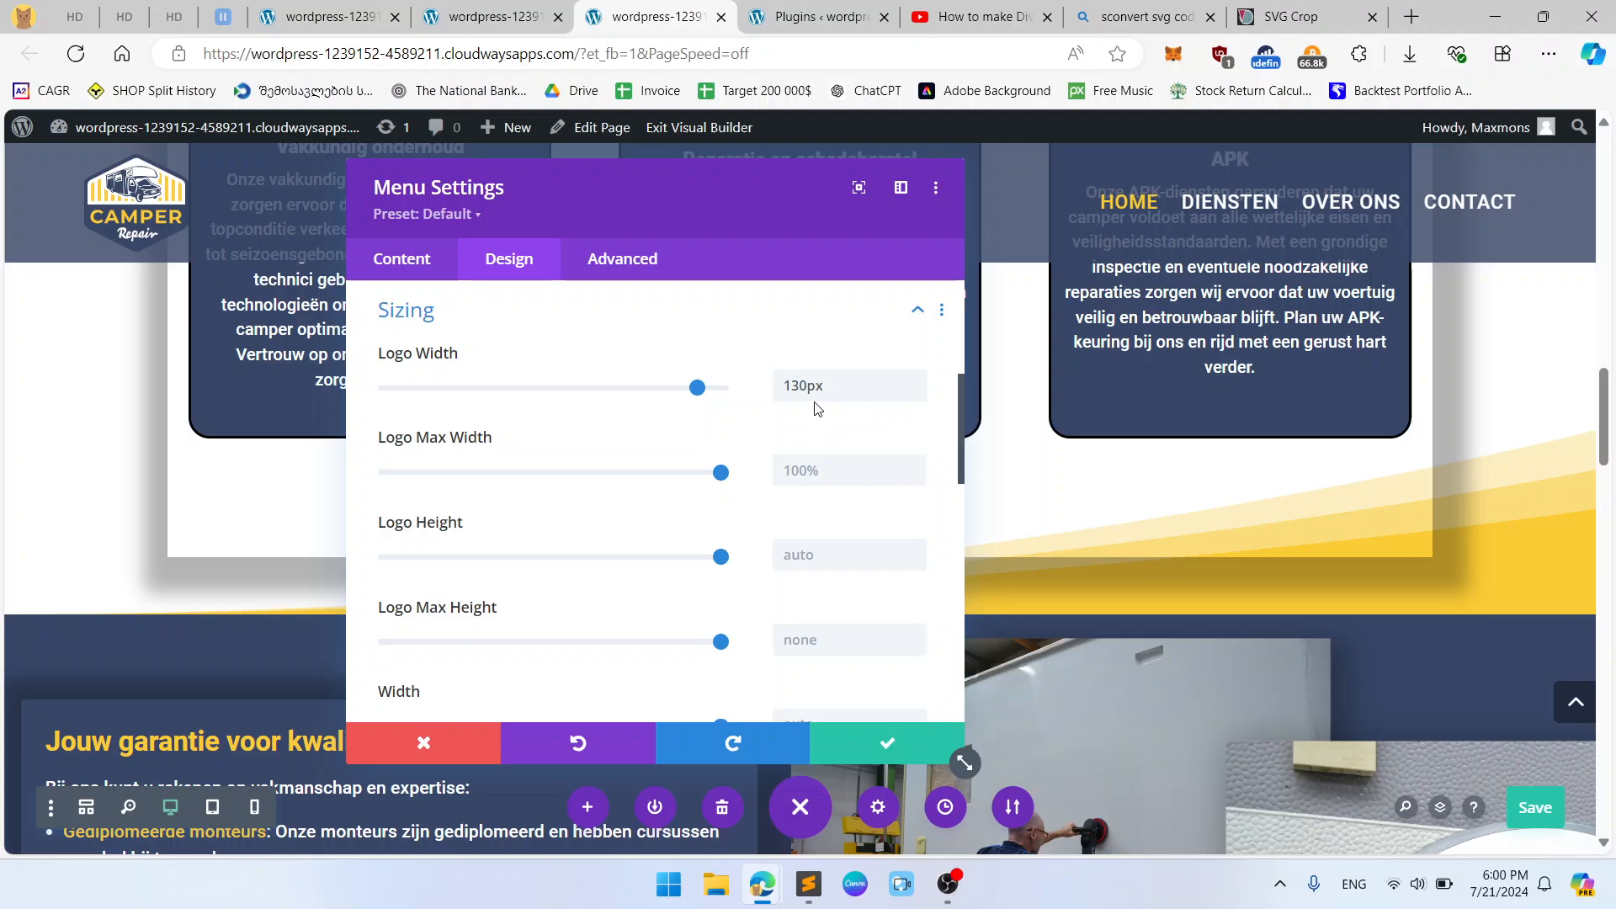
# Reduce the header menu's logo width to 120px, apply the module changes, and save the page.
pyautogui.moveTo(784, 386); pyautogui.dragTo(801, 384)
pyautogui.write('2')
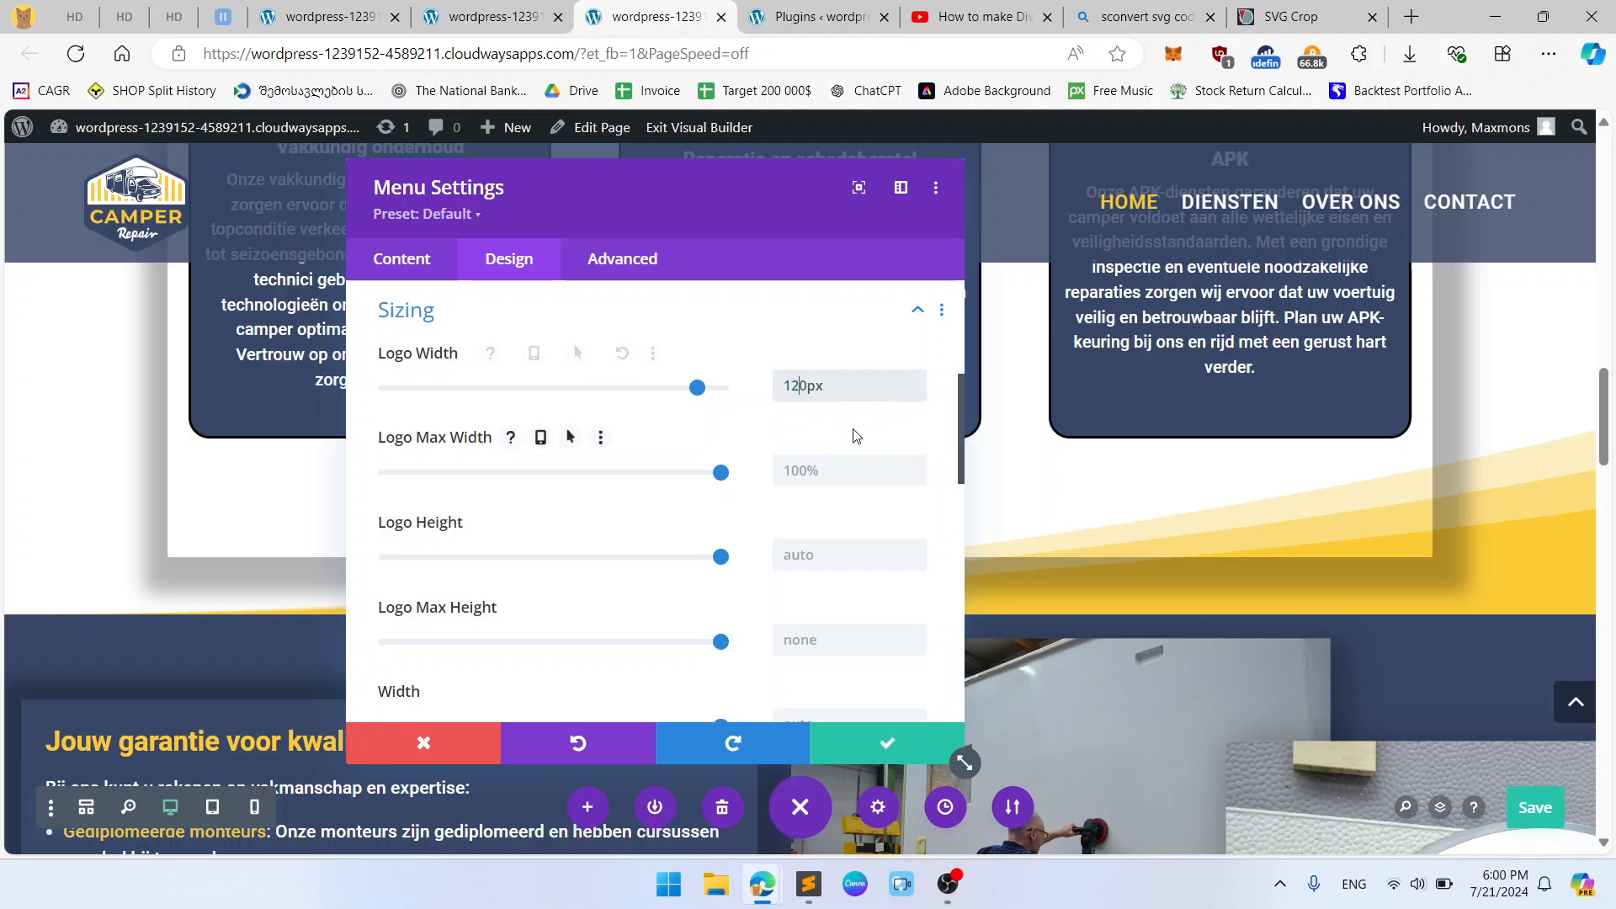
pyautogui.click(855, 435)
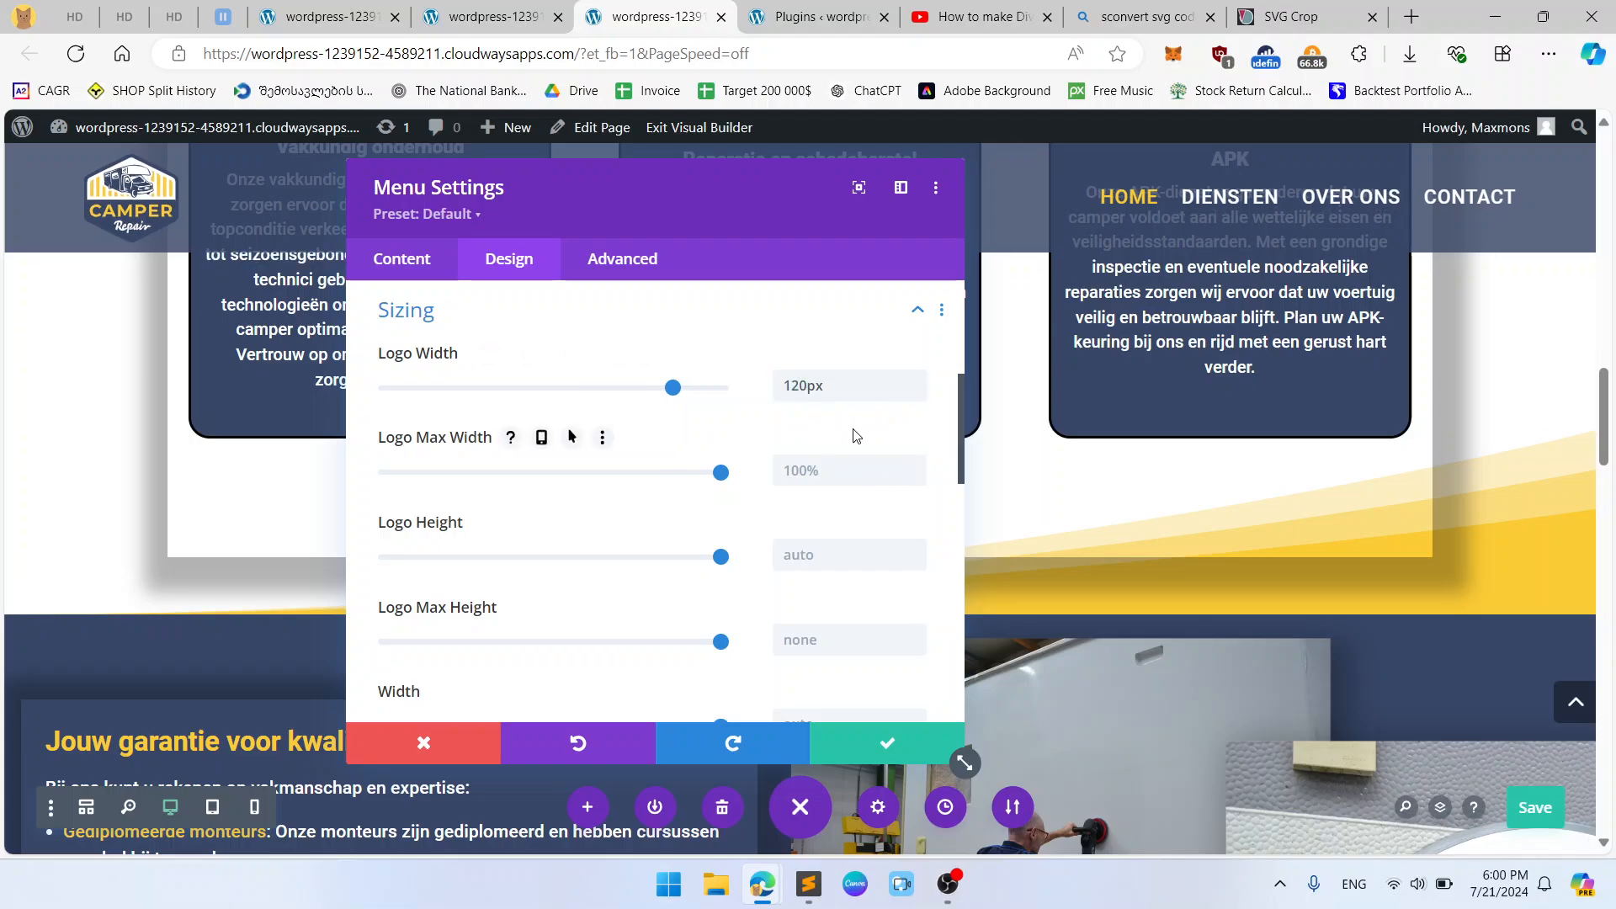
pyautogui.click(887, 742)
pyautogui.hotkey('ctrl', 's')
pyautogui.scroll(15, 595, 364)
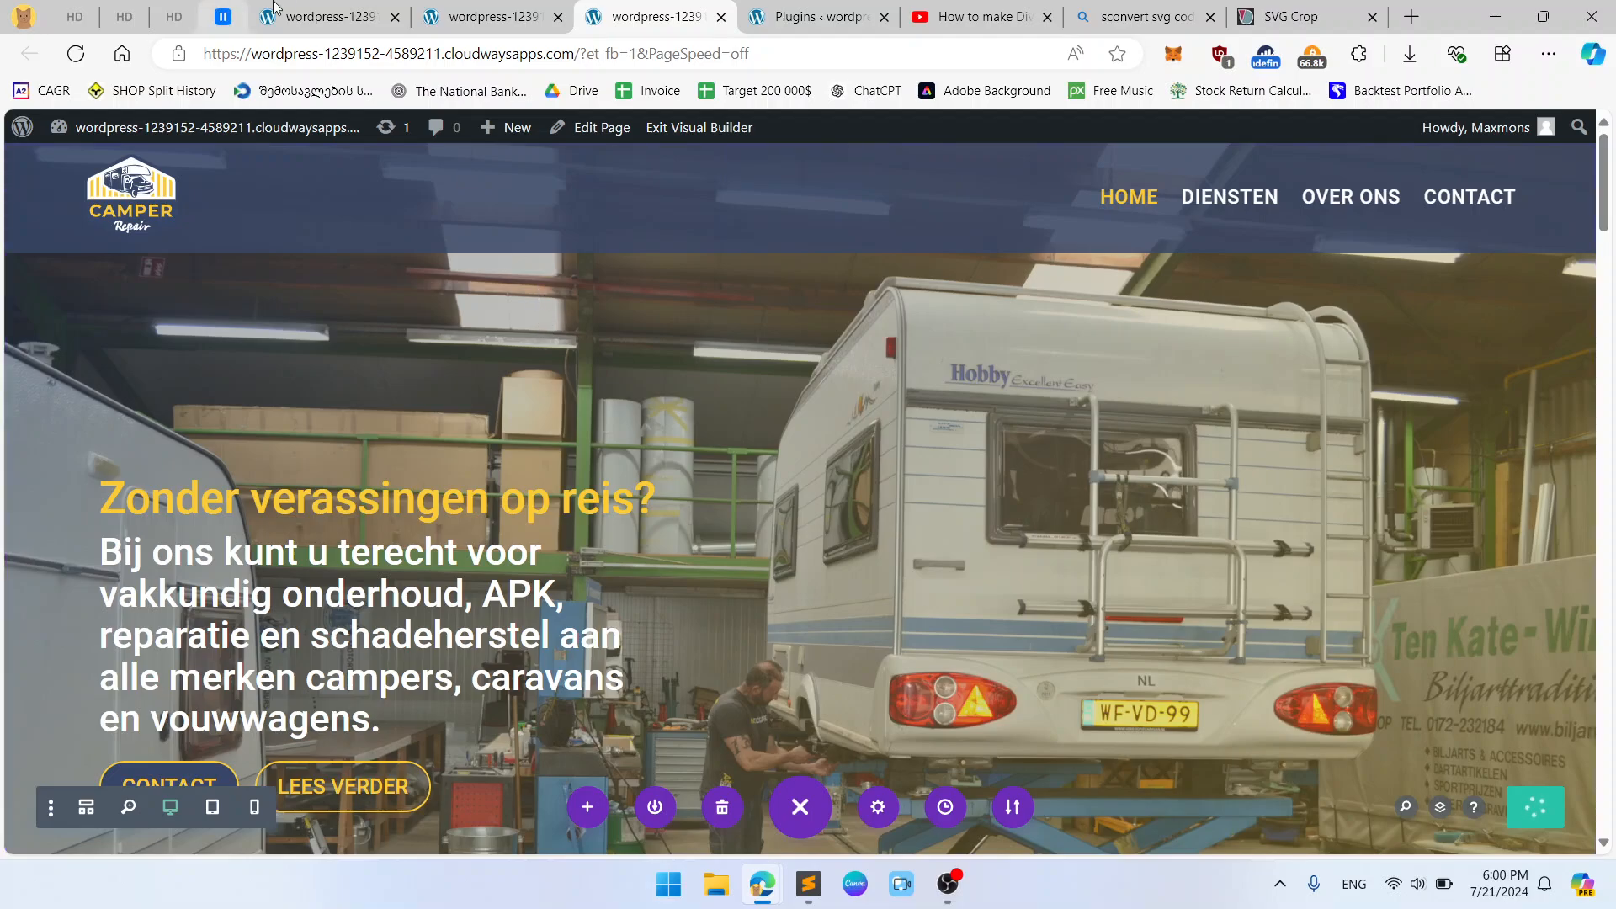
# Reload the live page and check the header with the smaller logo while scrolling.
pyautogui.click(492, 16)
pyautogui.click(74, 56)
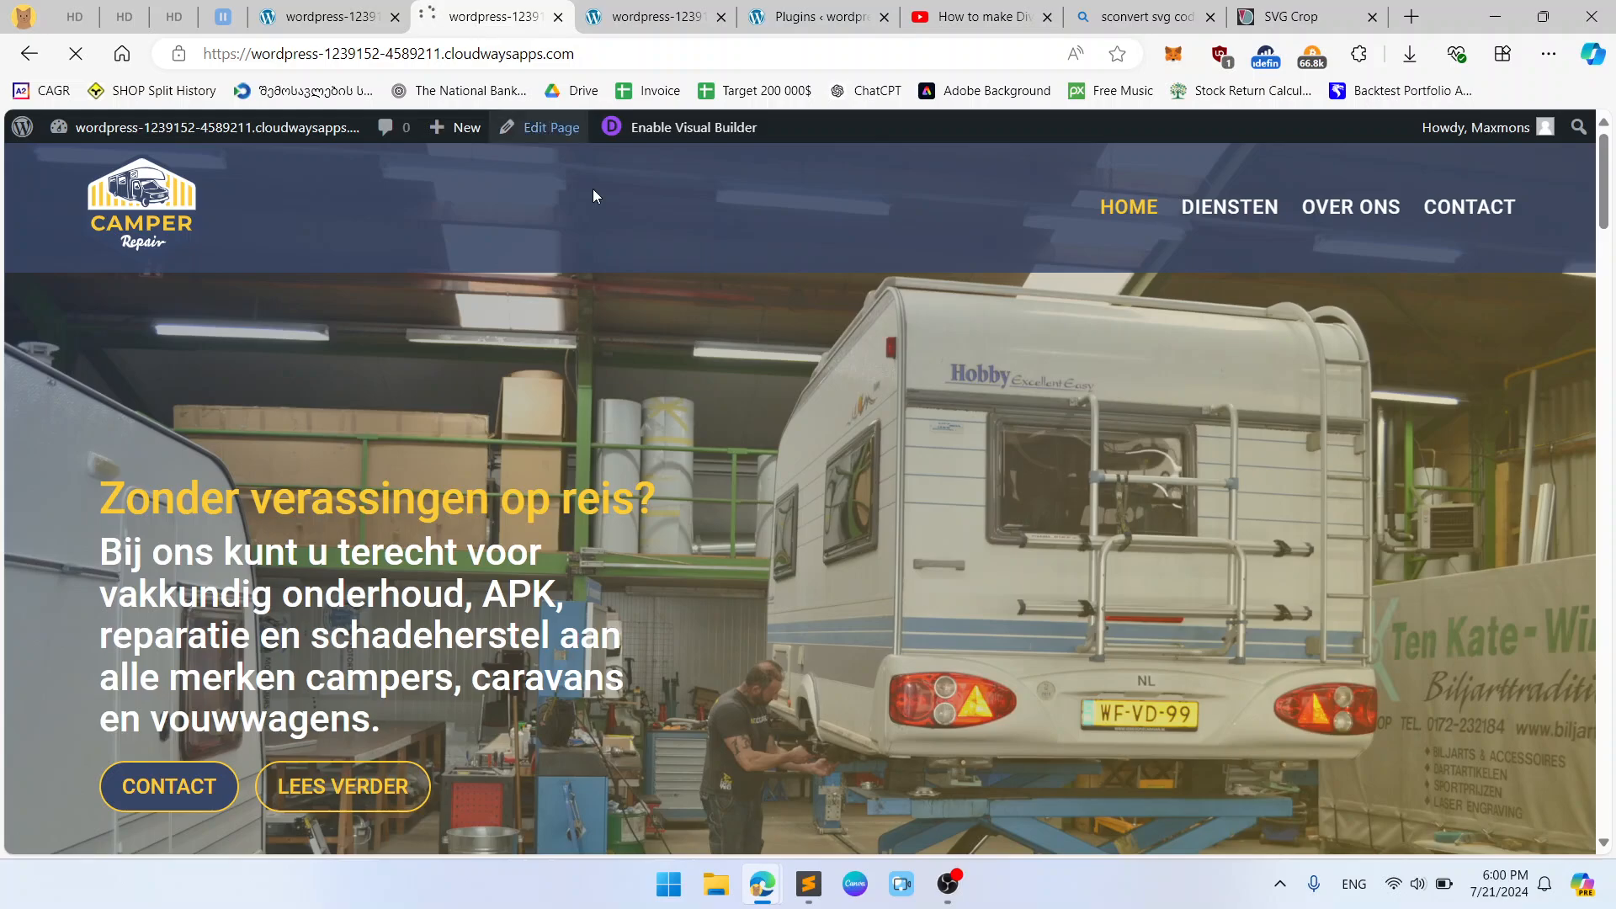
pyautogui.click(699, 327)
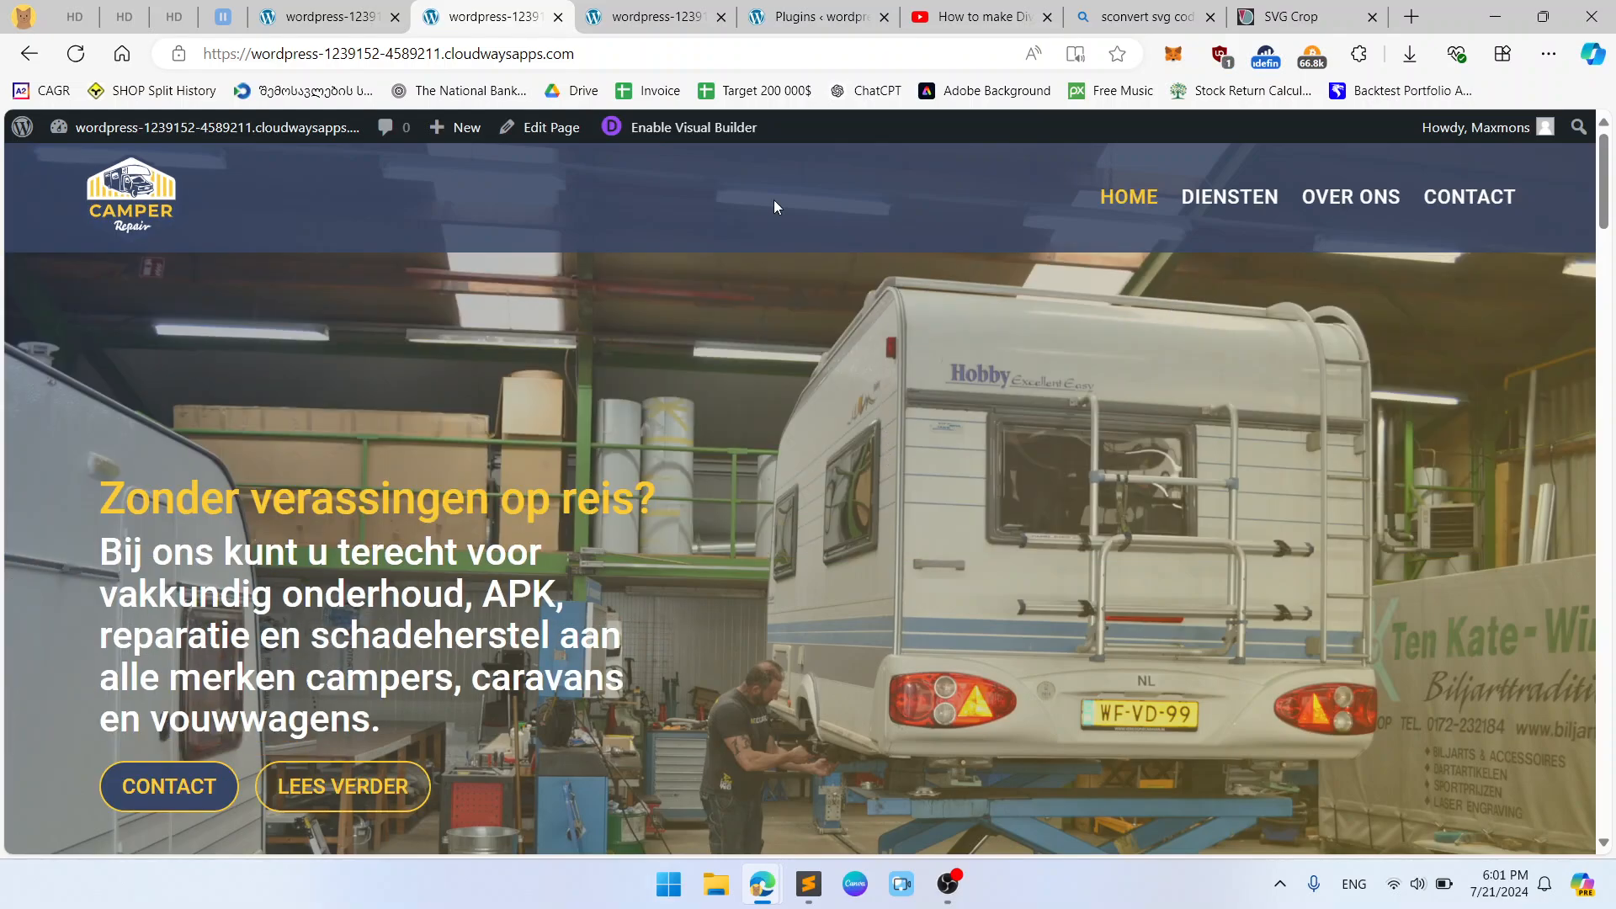
pyautogui.scroll(-4, 1089, 501)
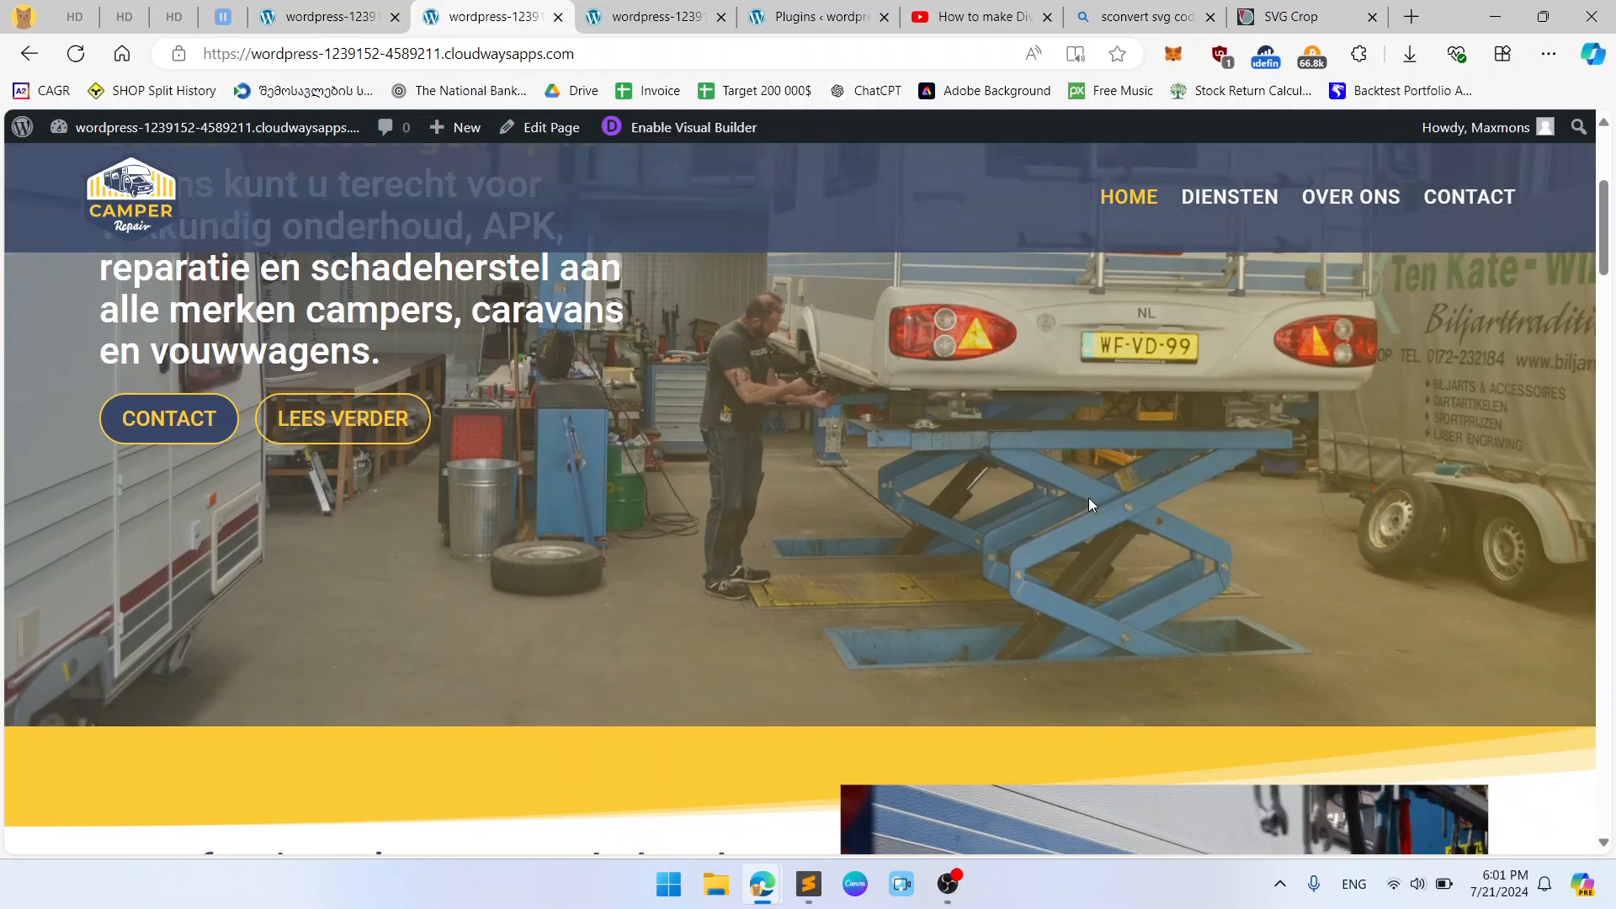
pyautogui.scroll(4, 1089, 497)
# Inspect the live page in the developer tools' responsive view, enlarge the preview area, and widen the viewport to 992 px.
pyautogui.rightClick(683, 421)
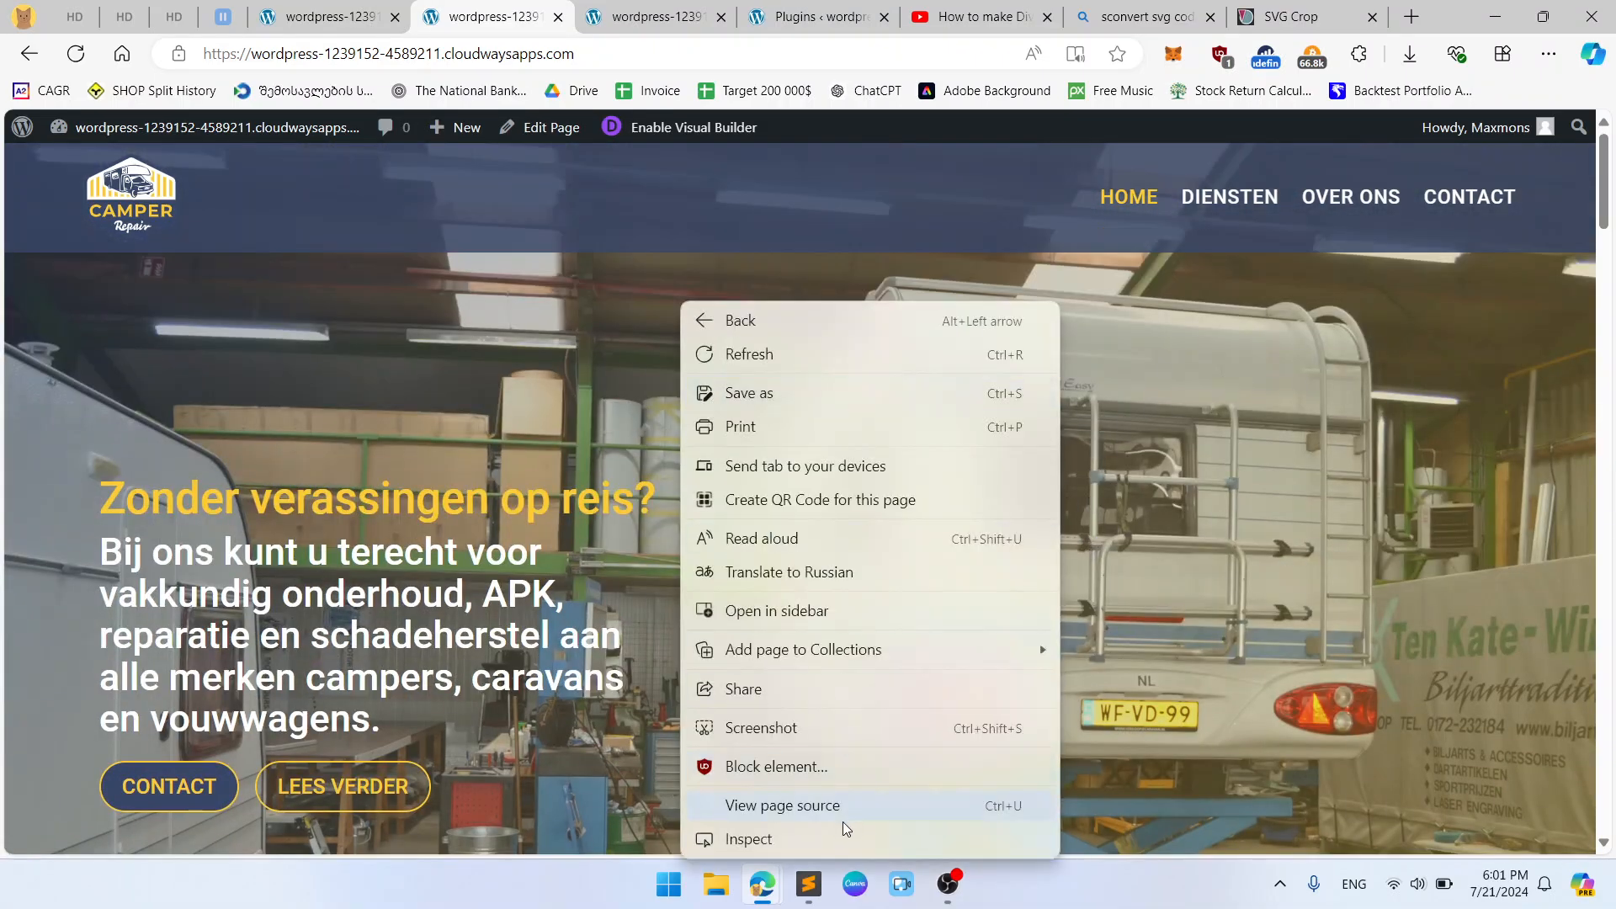
pyautogui.click(825, 838)
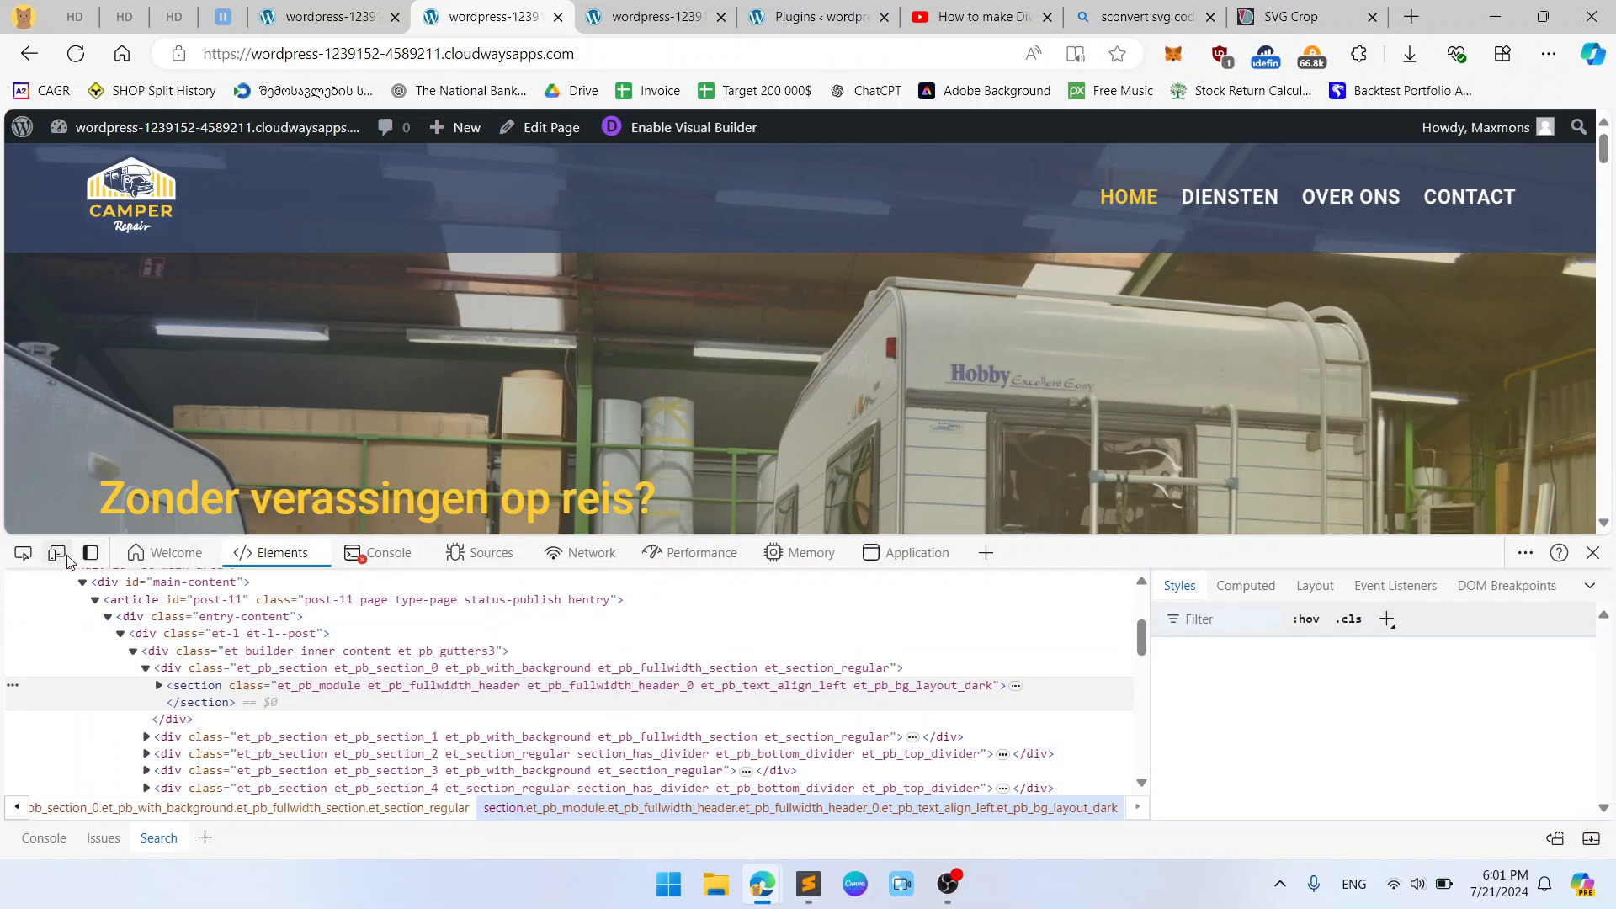
pyautogui.click(61, 554)
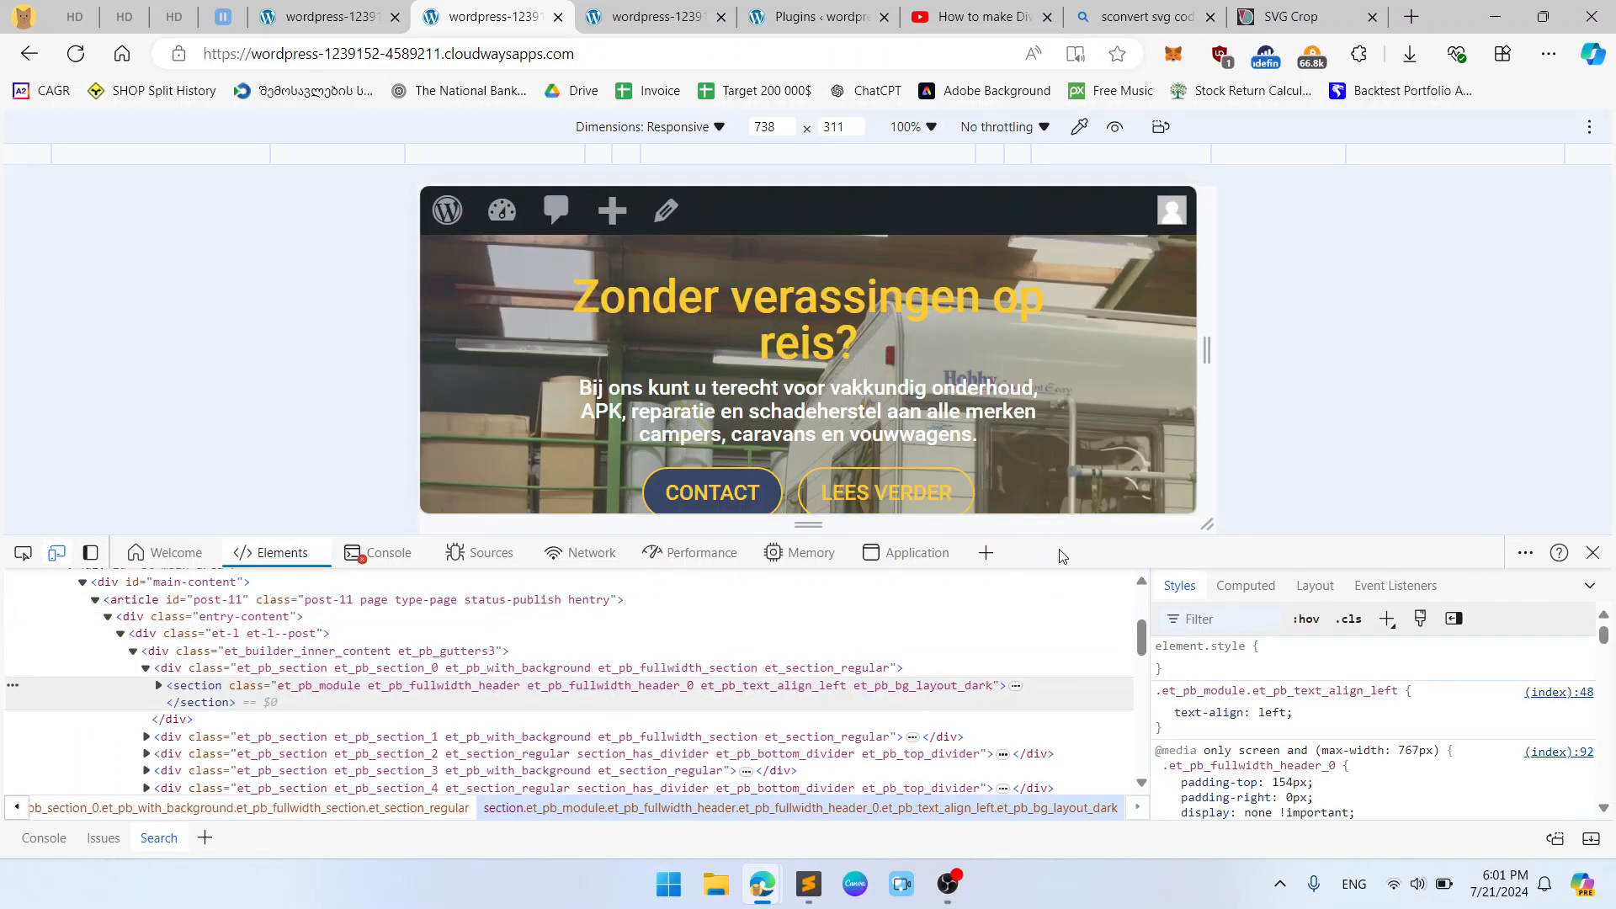
pyautogui.moveTo(1055, 533); pyautogui.dragTo(1058, 721)
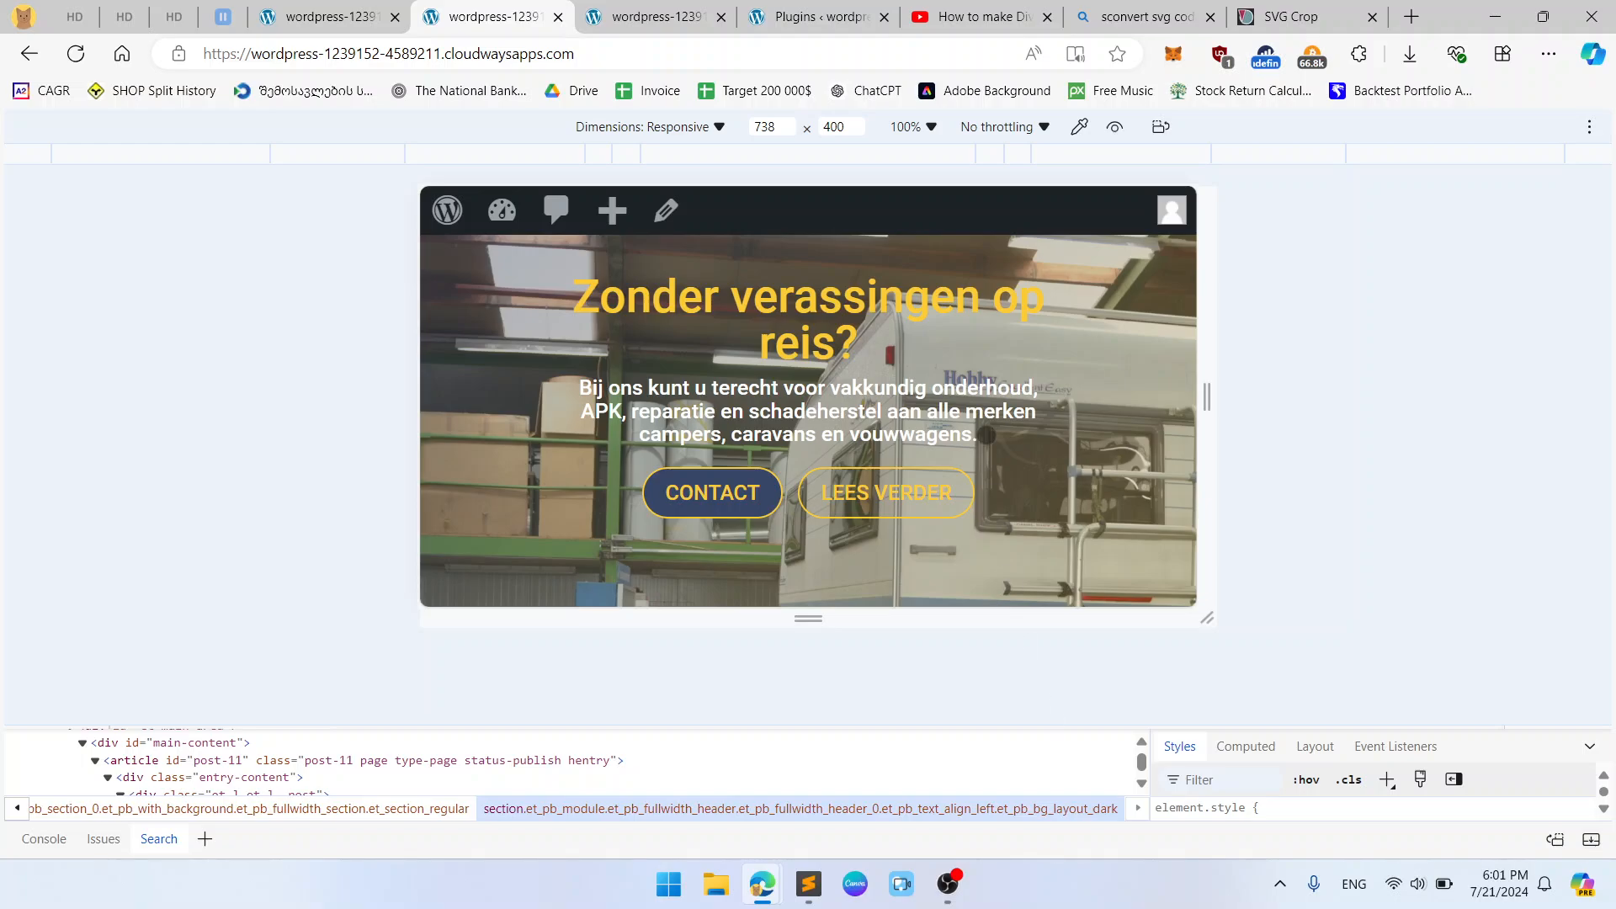
pyautogui.moveTo(1209, 413); pyautogui.dragTo(1342, 405)
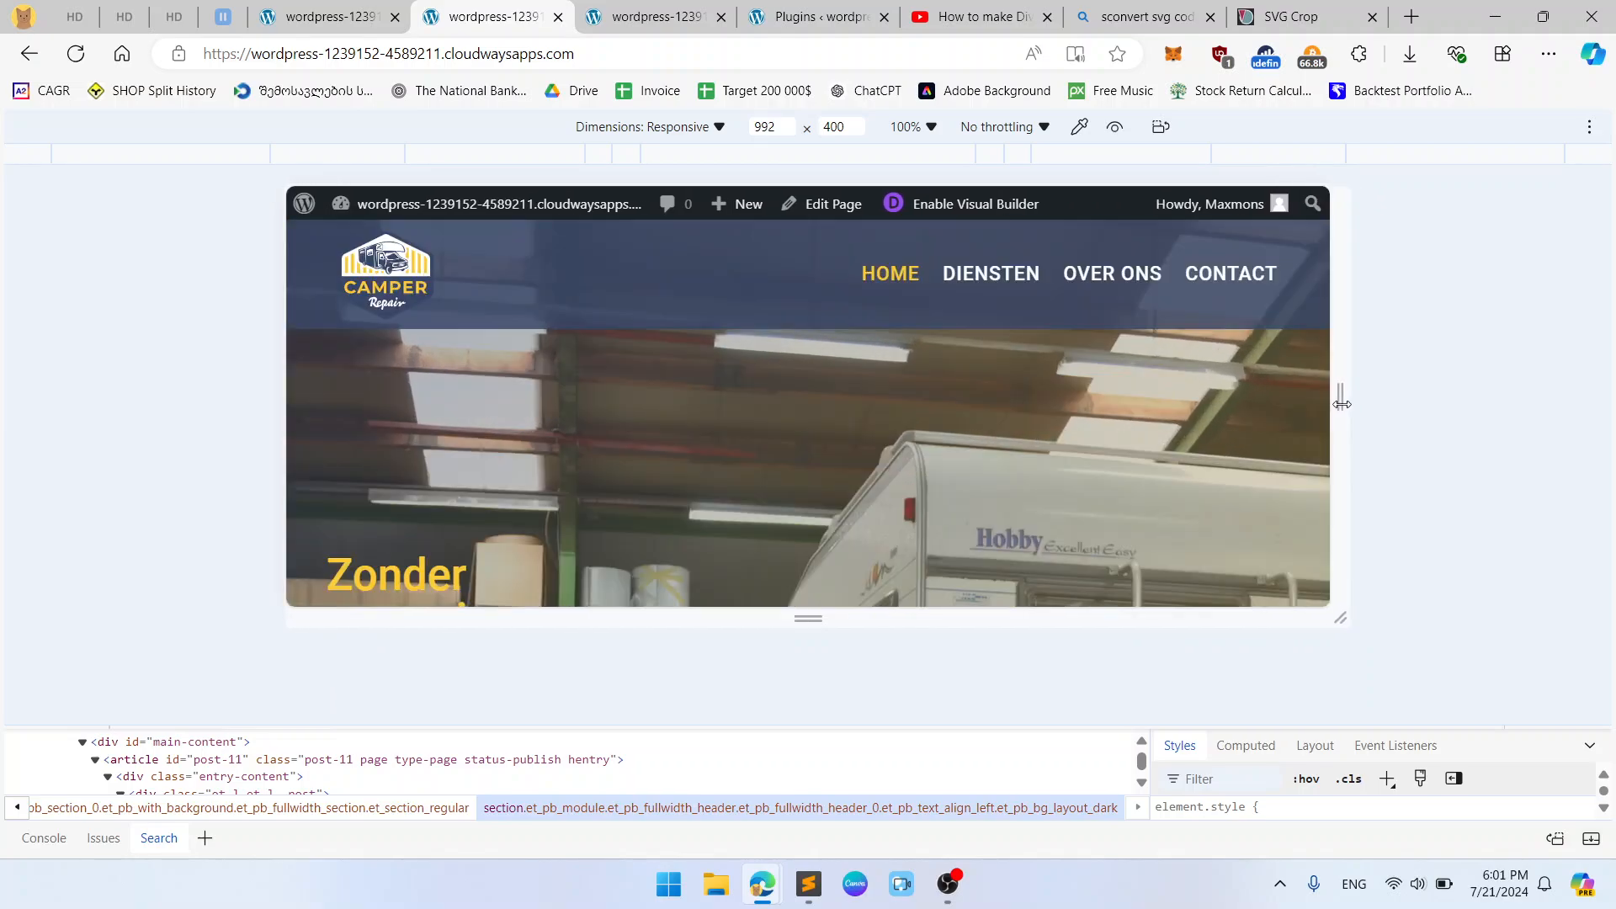
# In the builder, review which devices the header section is disabled on, apply the section settings, and save the page.
pyautogui.click(648, 17)
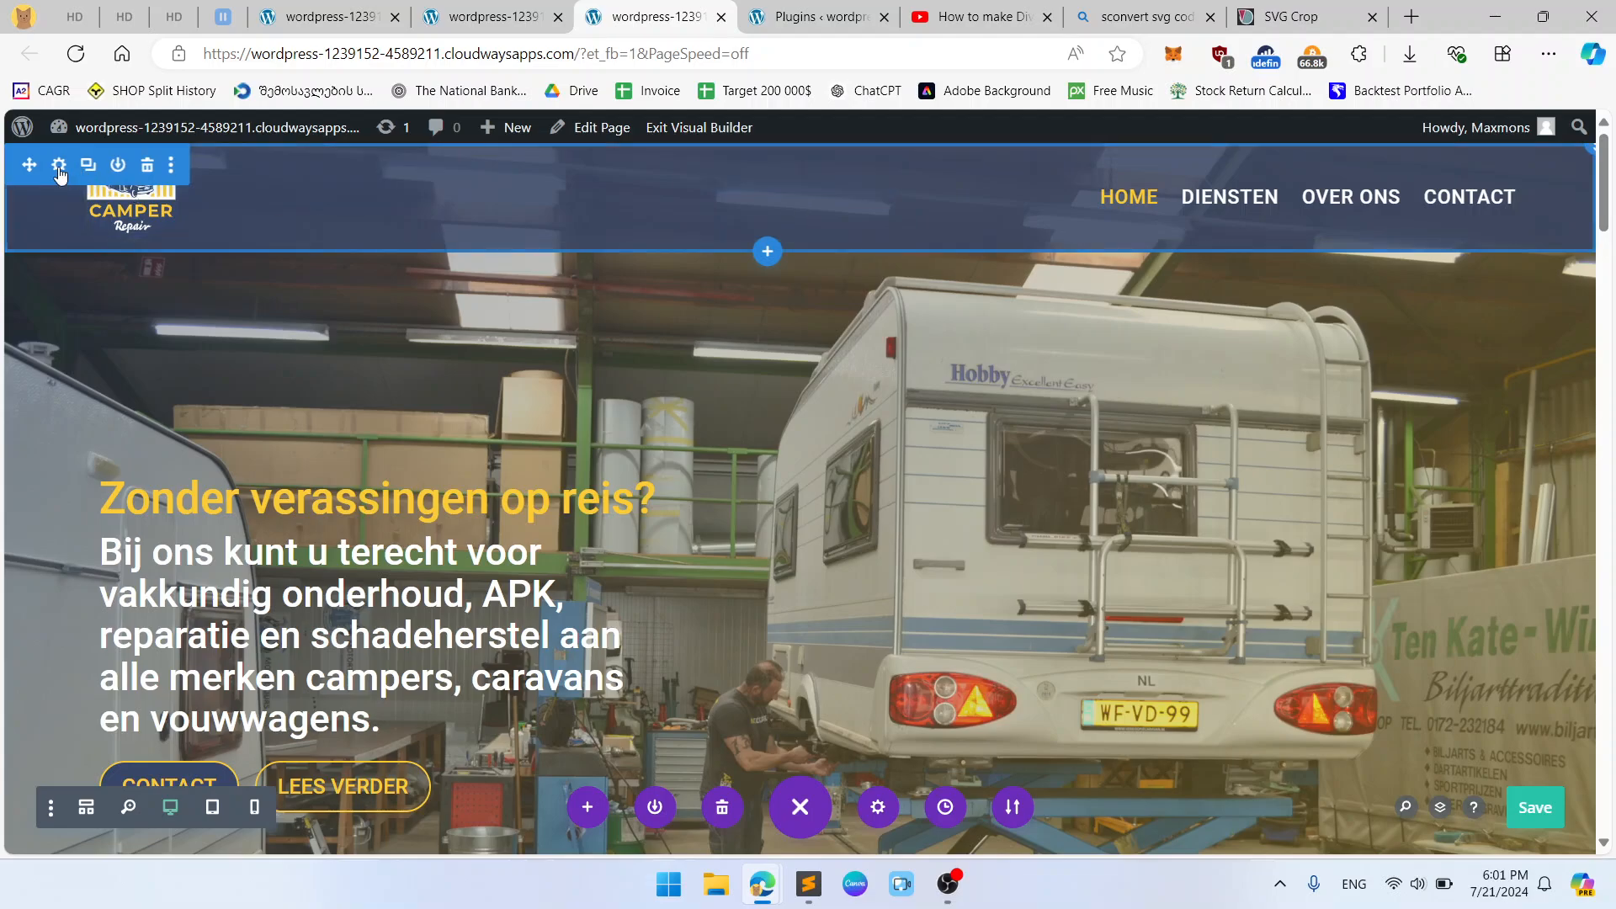
pyautogui.click(59, 169)
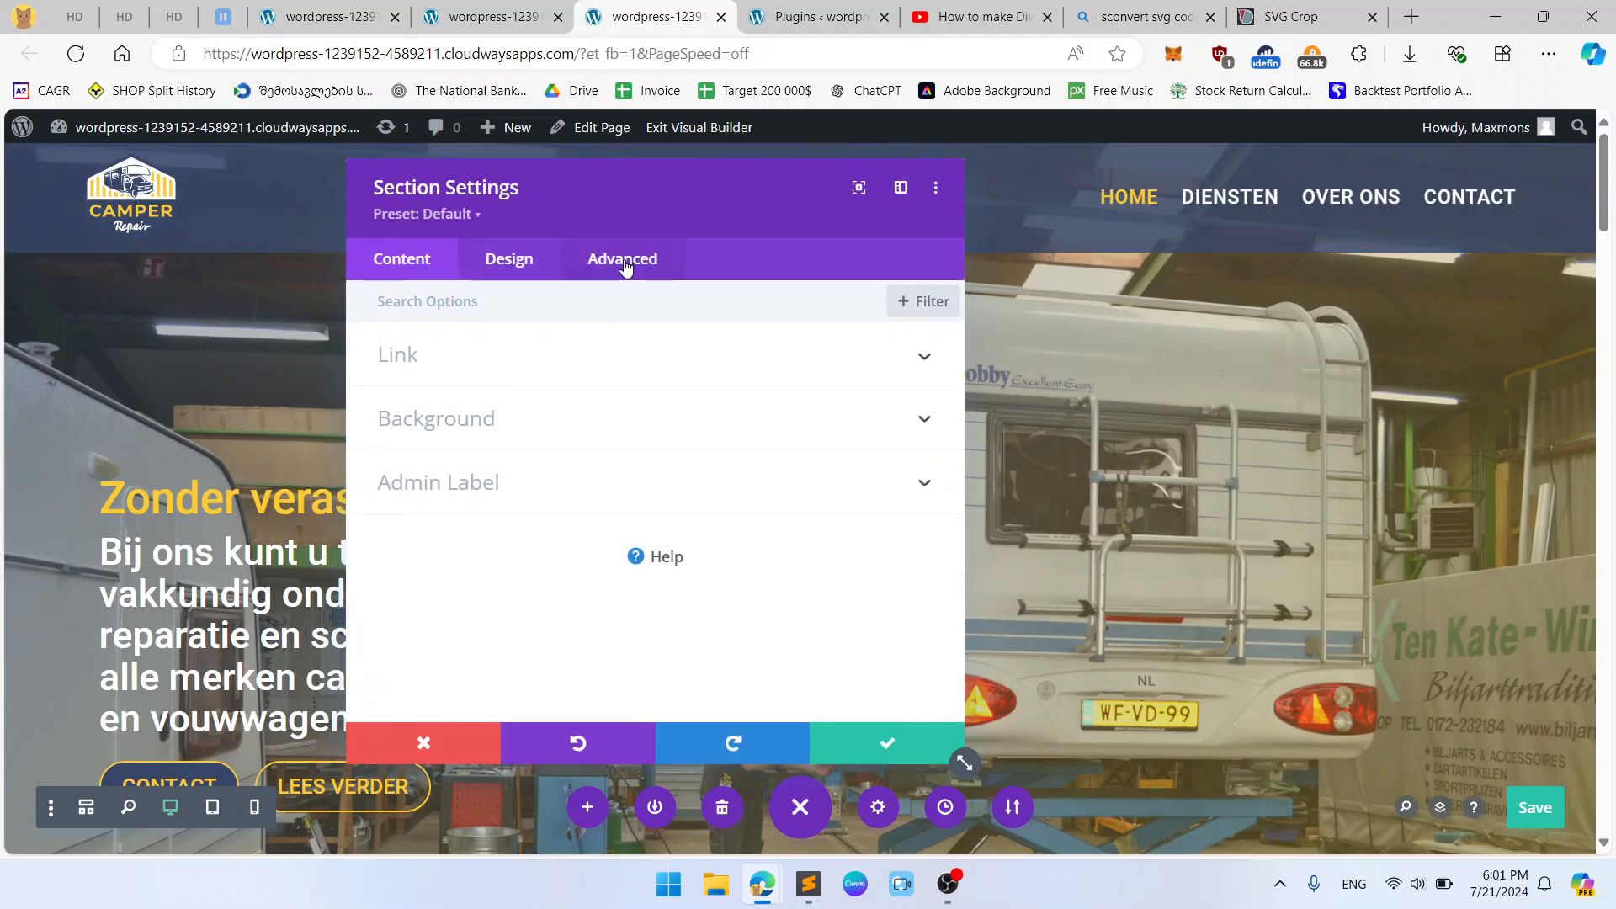
pyautogui.click(624, 262)
pyautogui.click(554, 560)
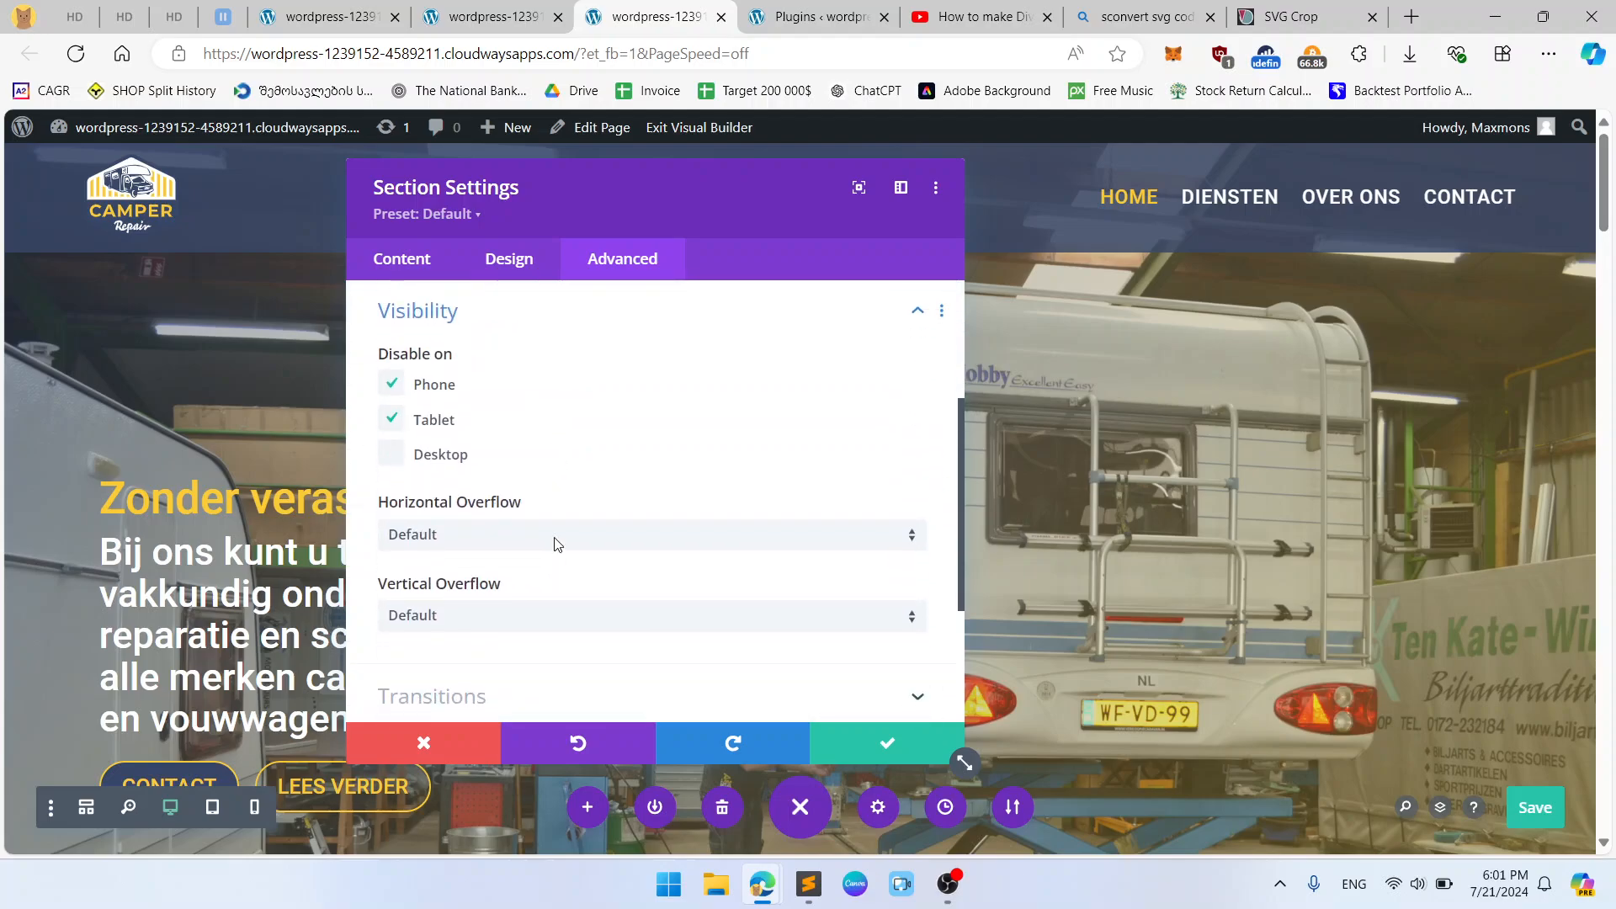
pyautogui.click(877, 746)
pyautogui.click(1558, 811)
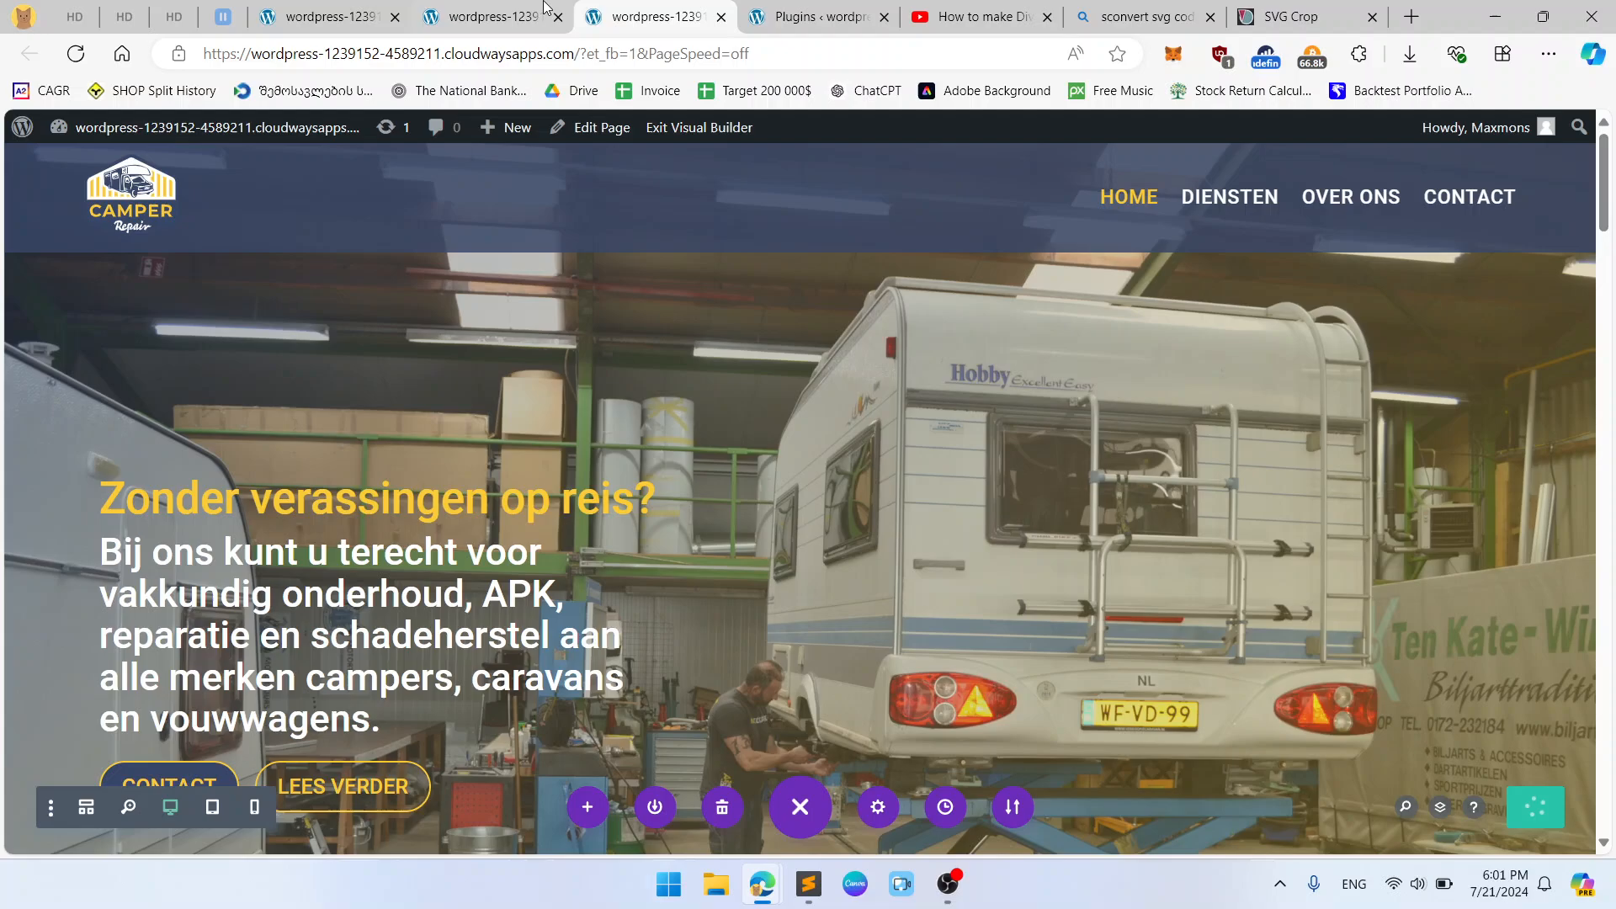
# Reload the live page in the responsive view and widen the viewport beyond 992 px to check the header.
pyautogui.click(497, 17)
pyautogui.click(75, 53)
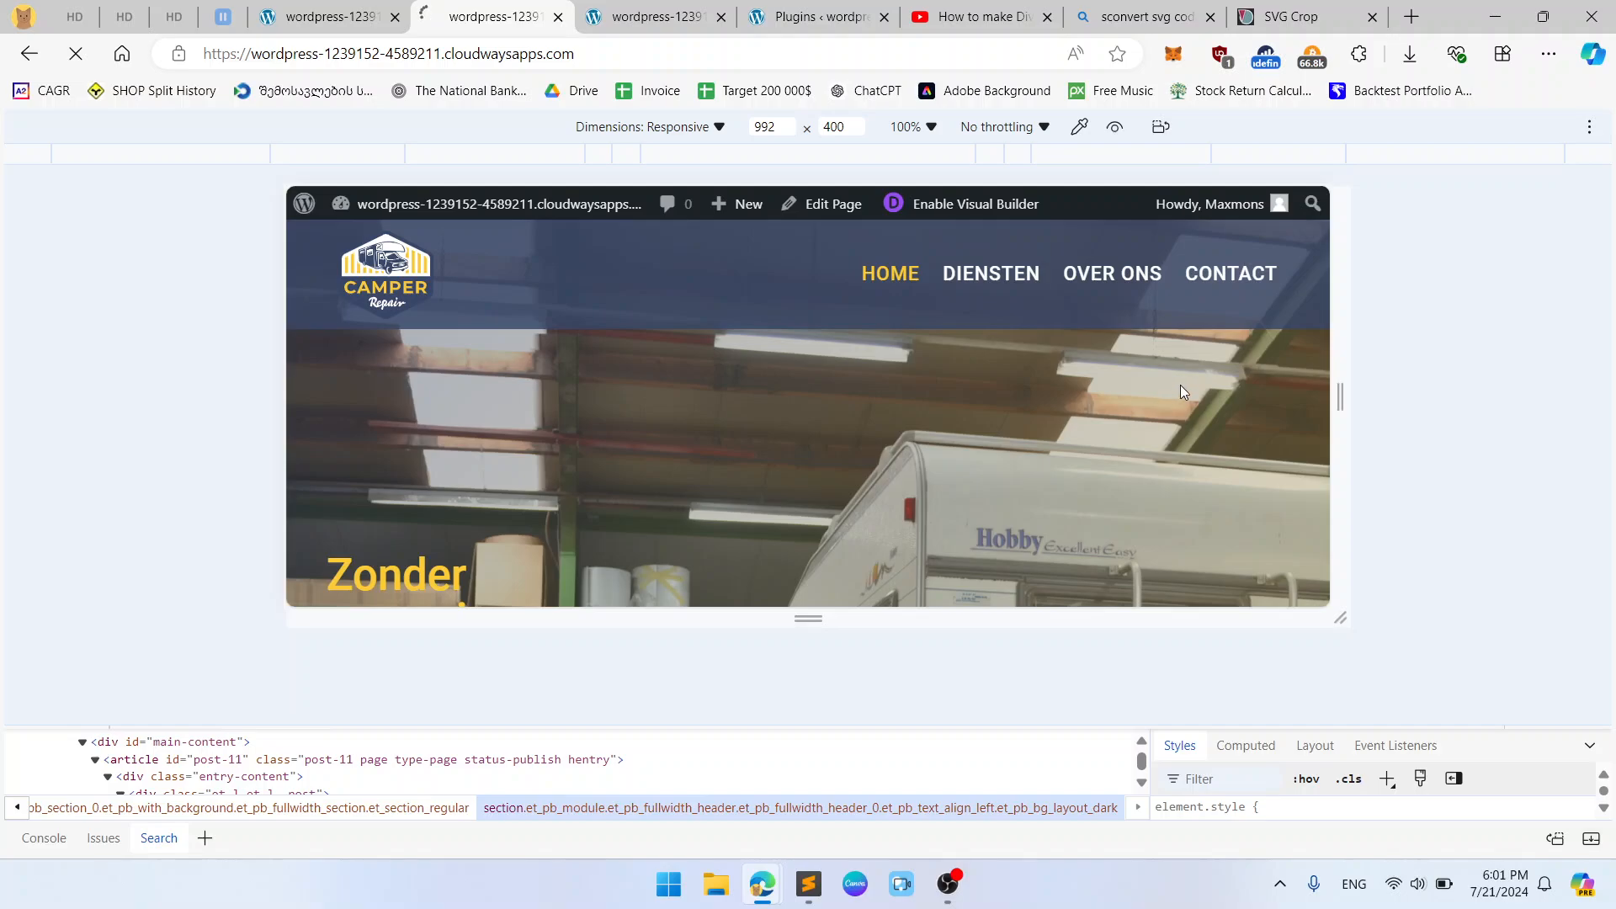
pyautogui.click(731, 11)
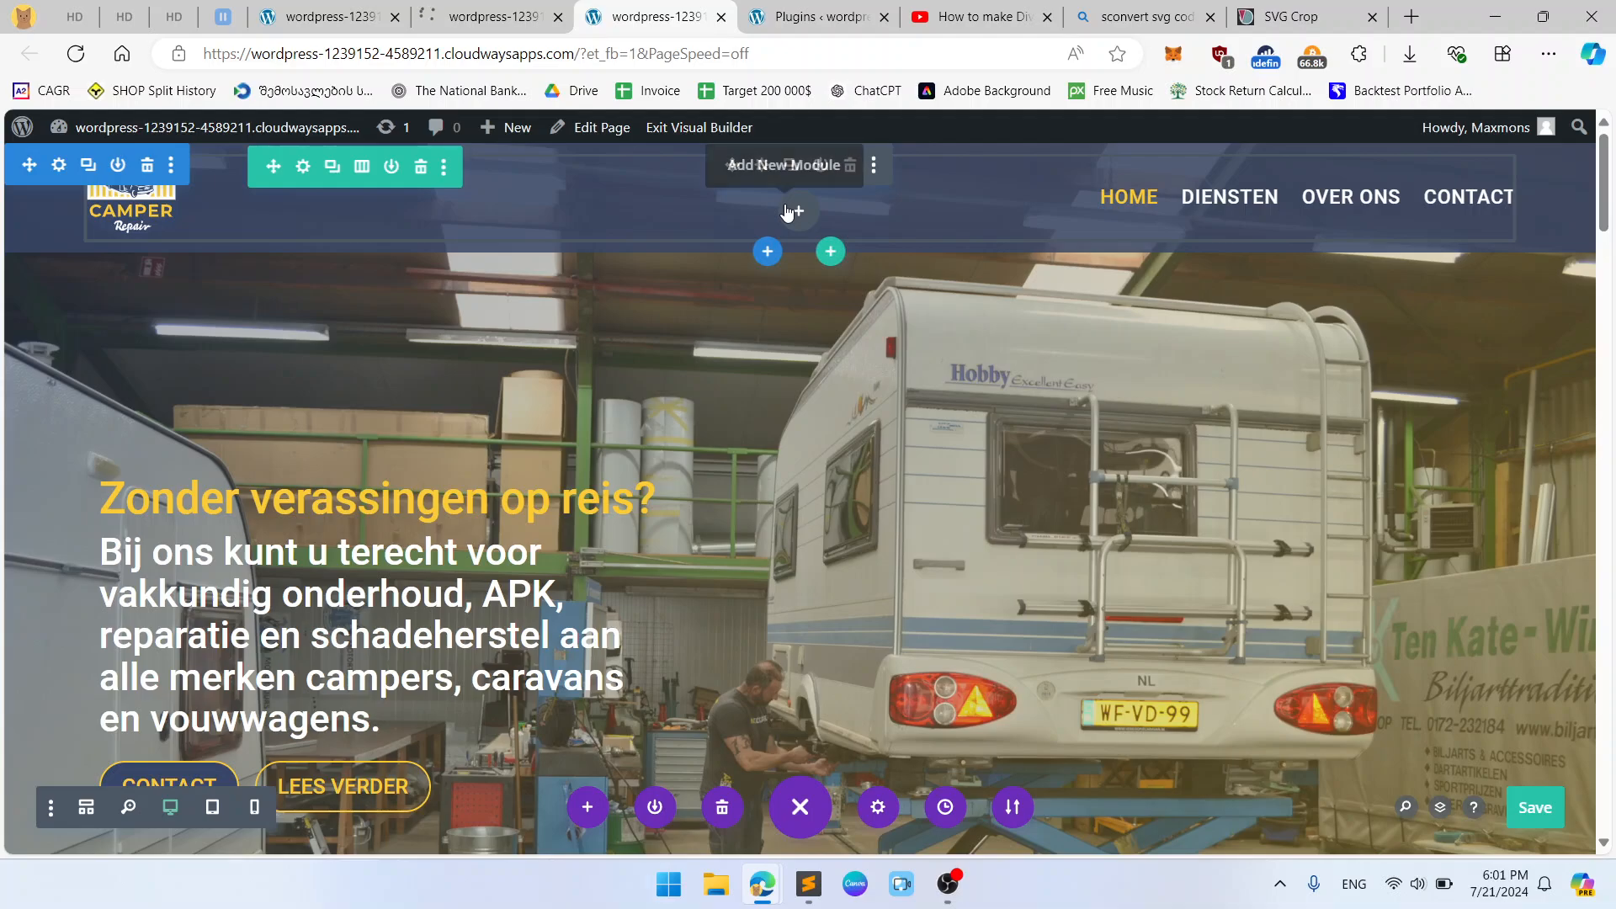
pyautogui.click(484, 8)
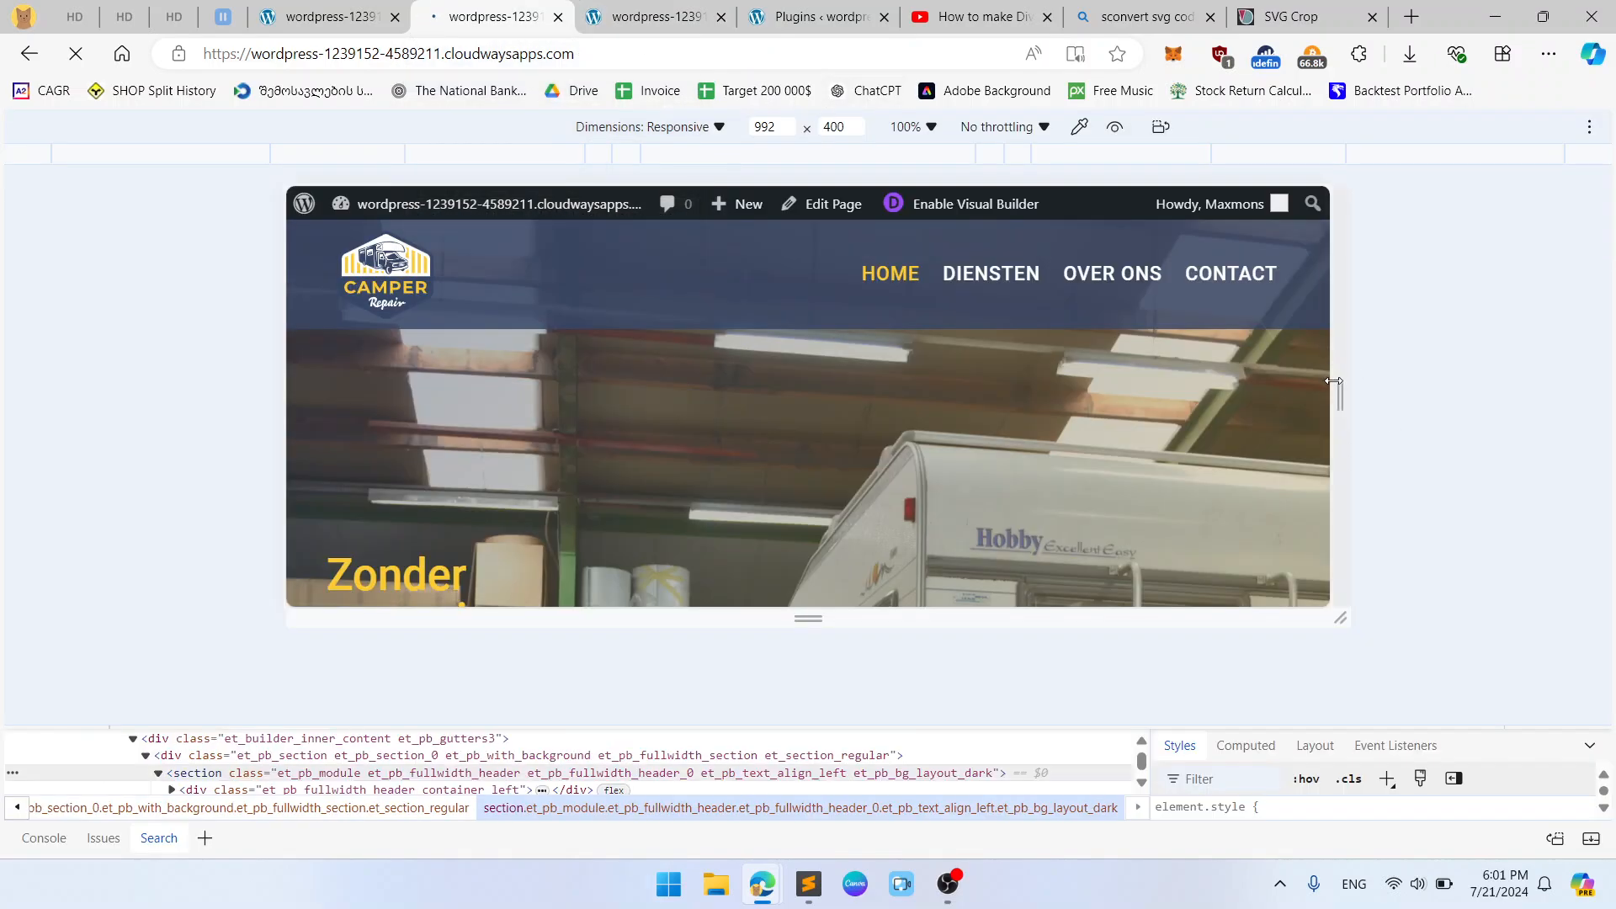
pyautogui.moveTo(1334, 382); pyautogui.dragTo(1374, 386)
# On the other live page copy, narrow the browser window until the header collapses into the mobile menu, and restore the full window size.
pyautogui.click(371, 9)
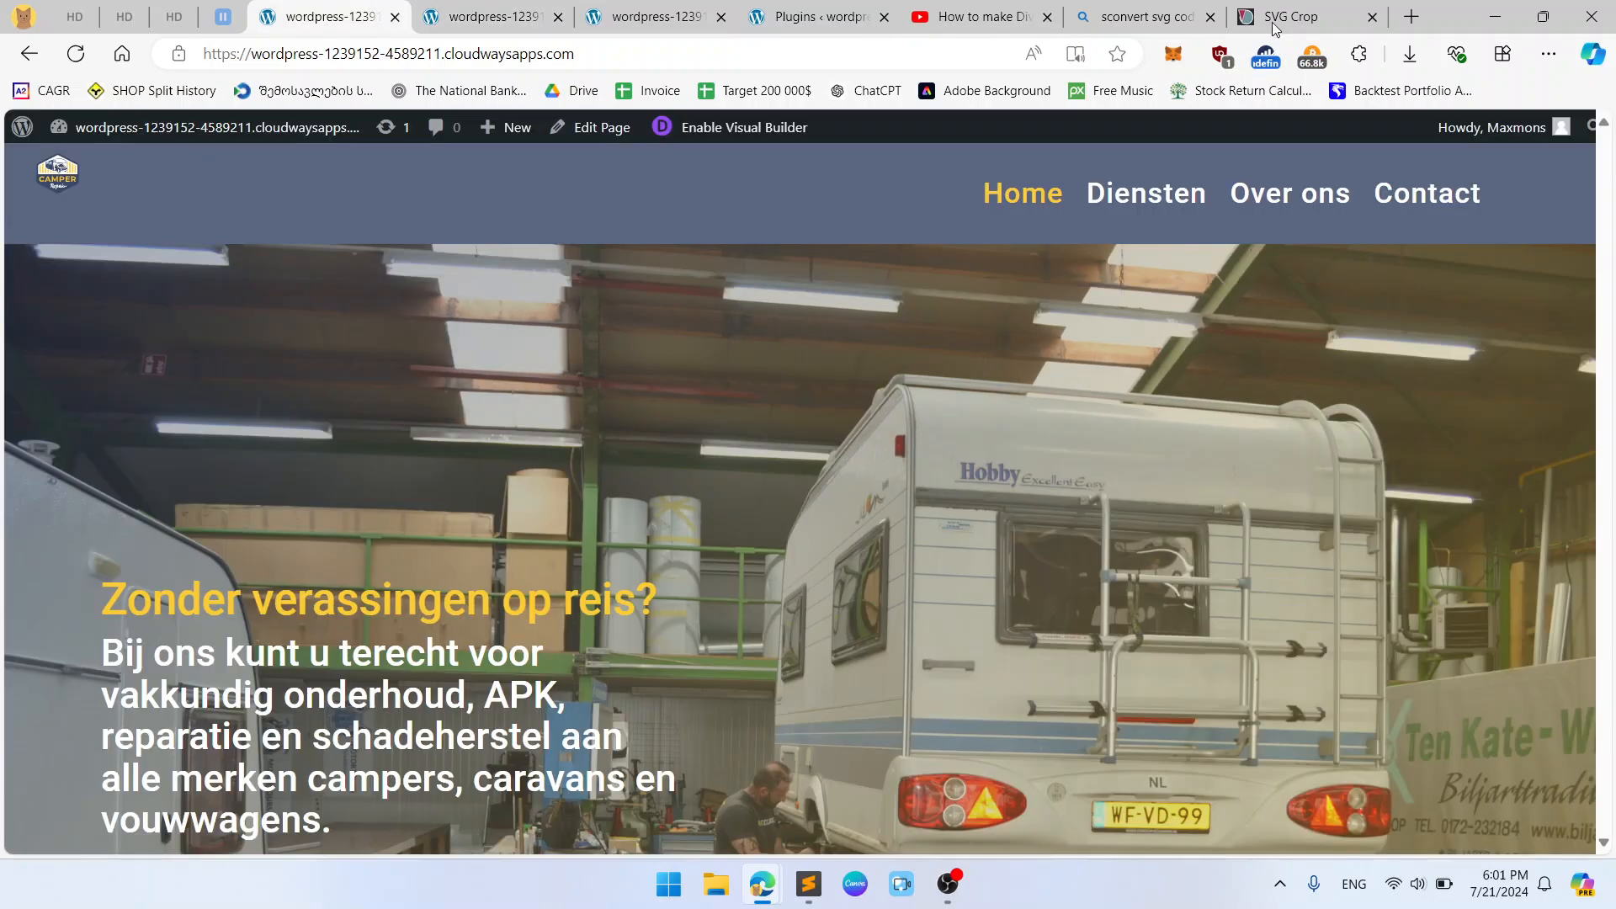
pyautogui.click(1541, 16)
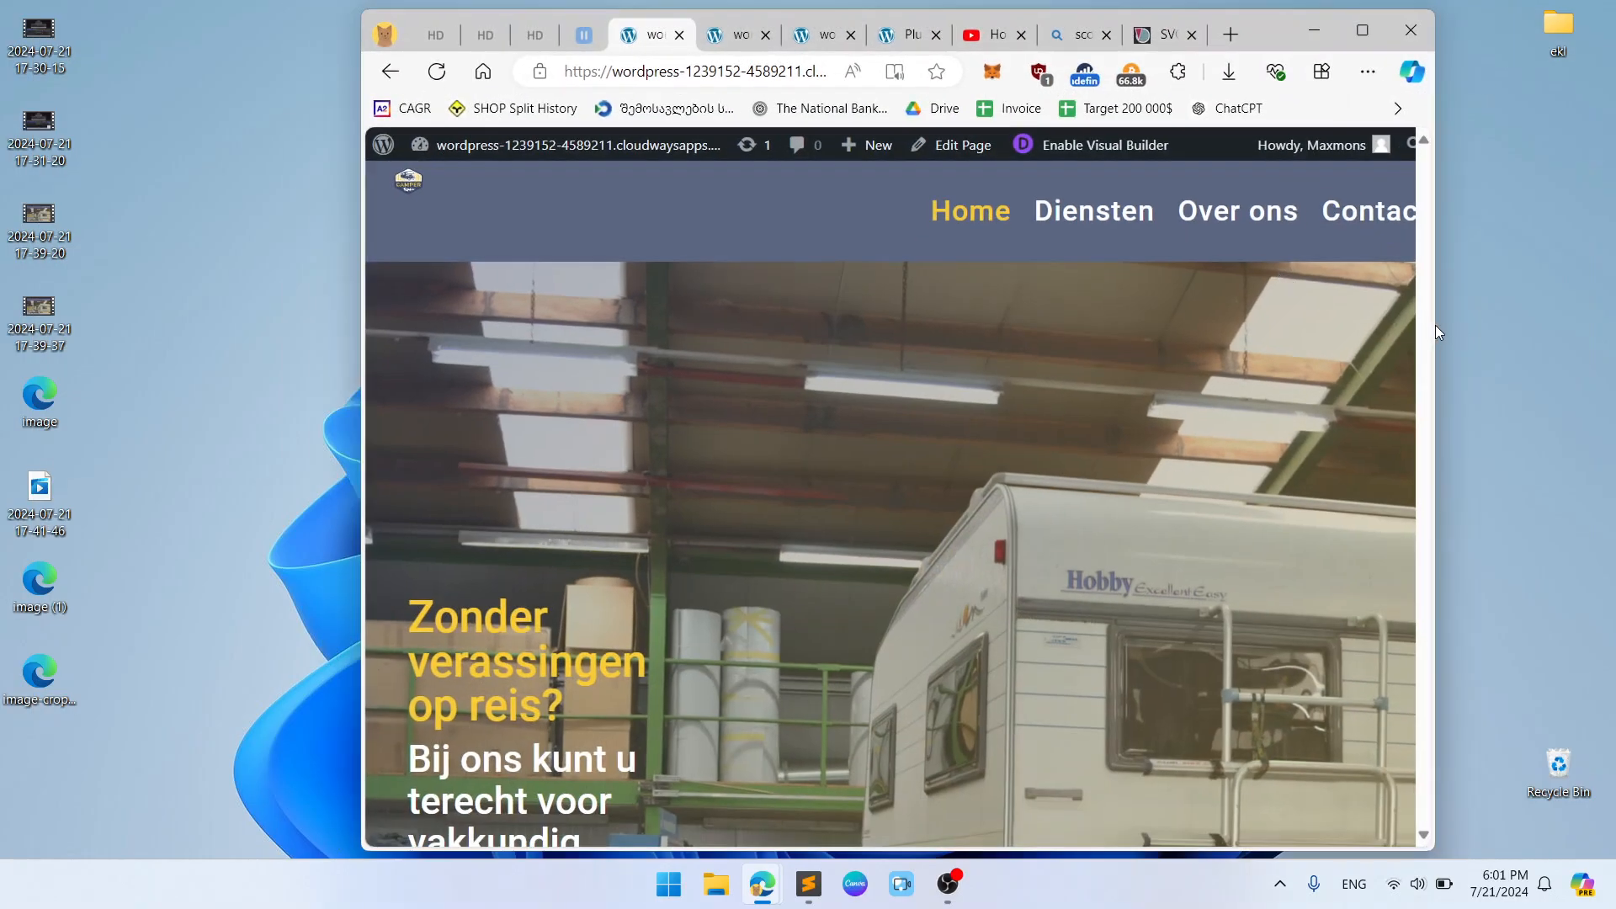
pyautogui.moveTo(1436, 328); pyautogui.dragTo(1402, 323)
pyautogui.moveTo(1413, 323); pyautogui.dragTo(1377, 365)
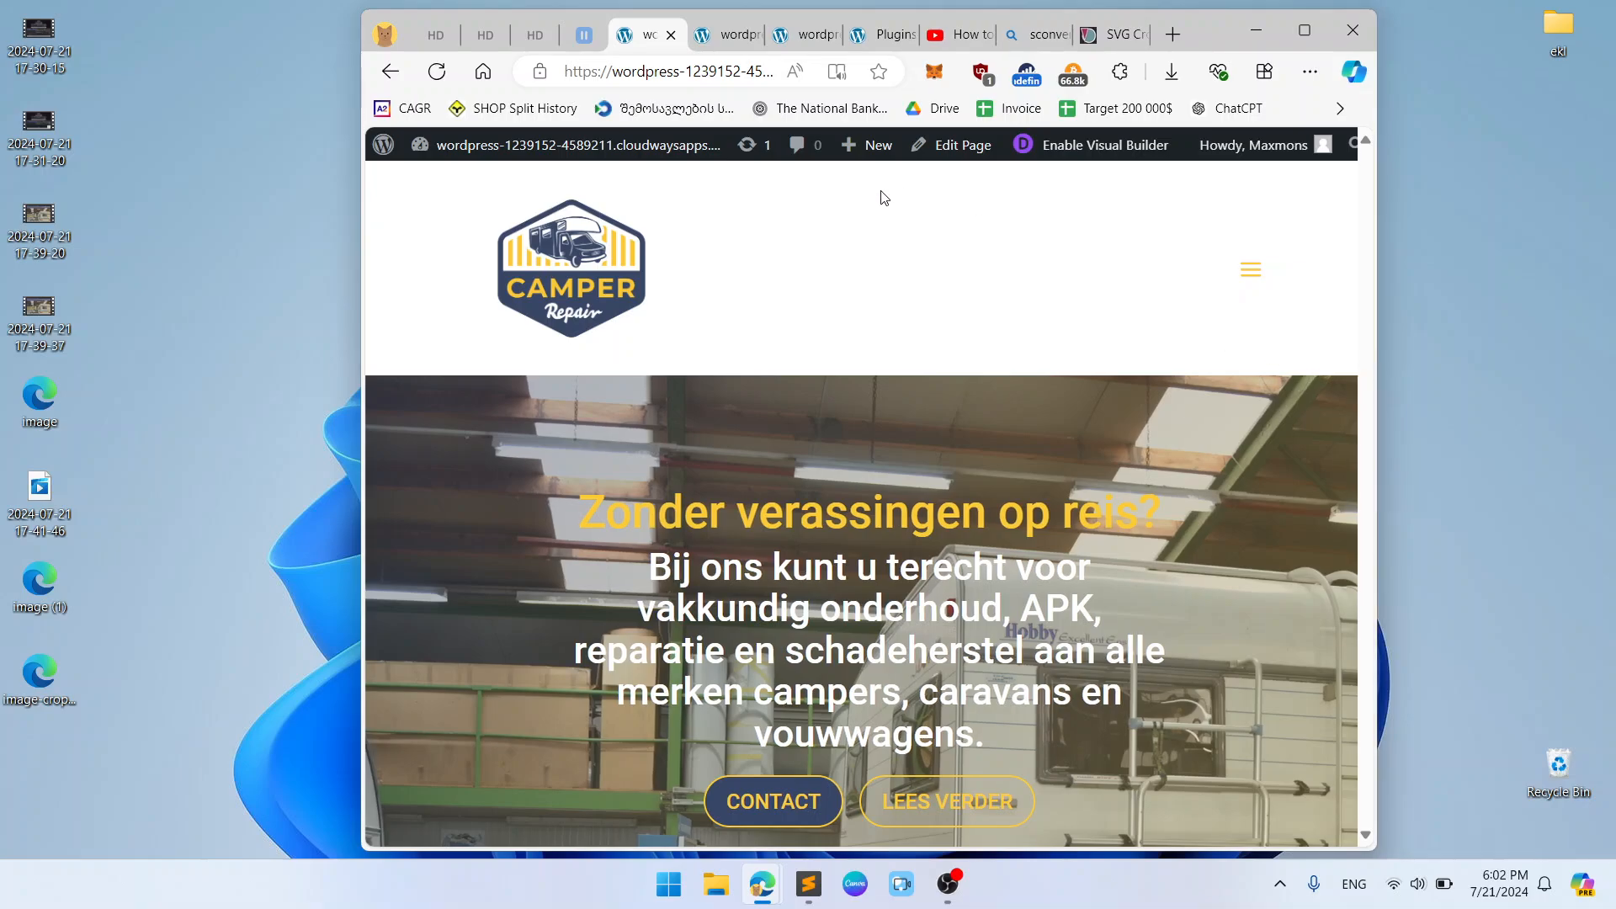
pyautogui.click(1305, 30)
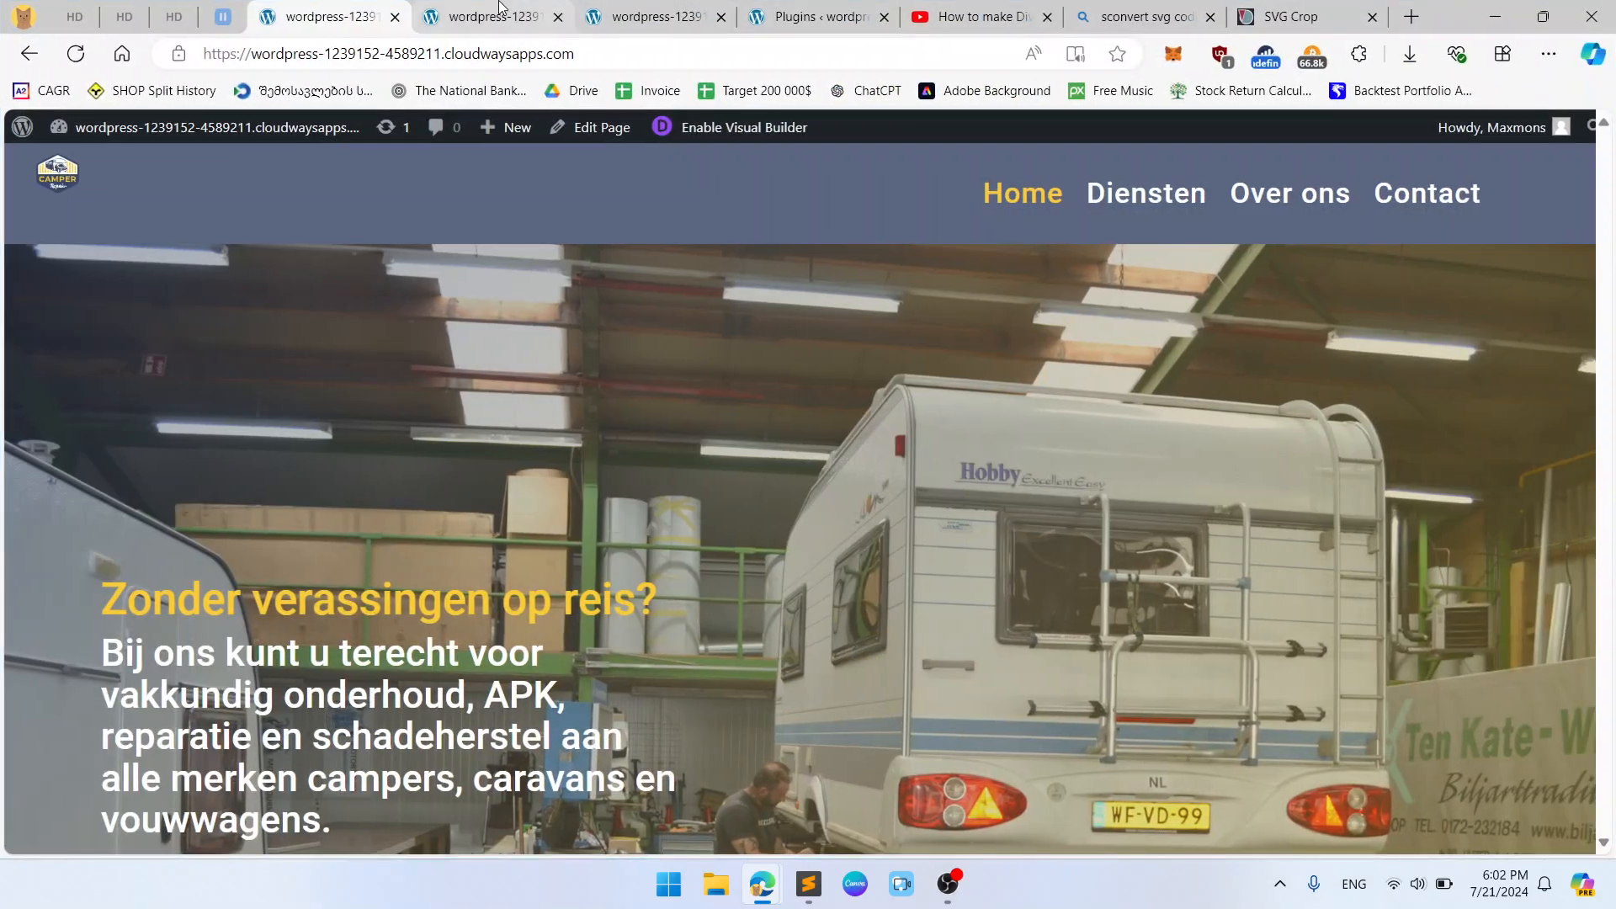
# Narrow the responsive preview to 868 px, open and close the mobile menu, widen it to 1488 px, and close the developer tools.
pyautogui.click(489, 17)
pyautogui.moveTo(1373, 408); pyautogui.dragTo(1276, 396)
pyautogui.click(1197, 276)
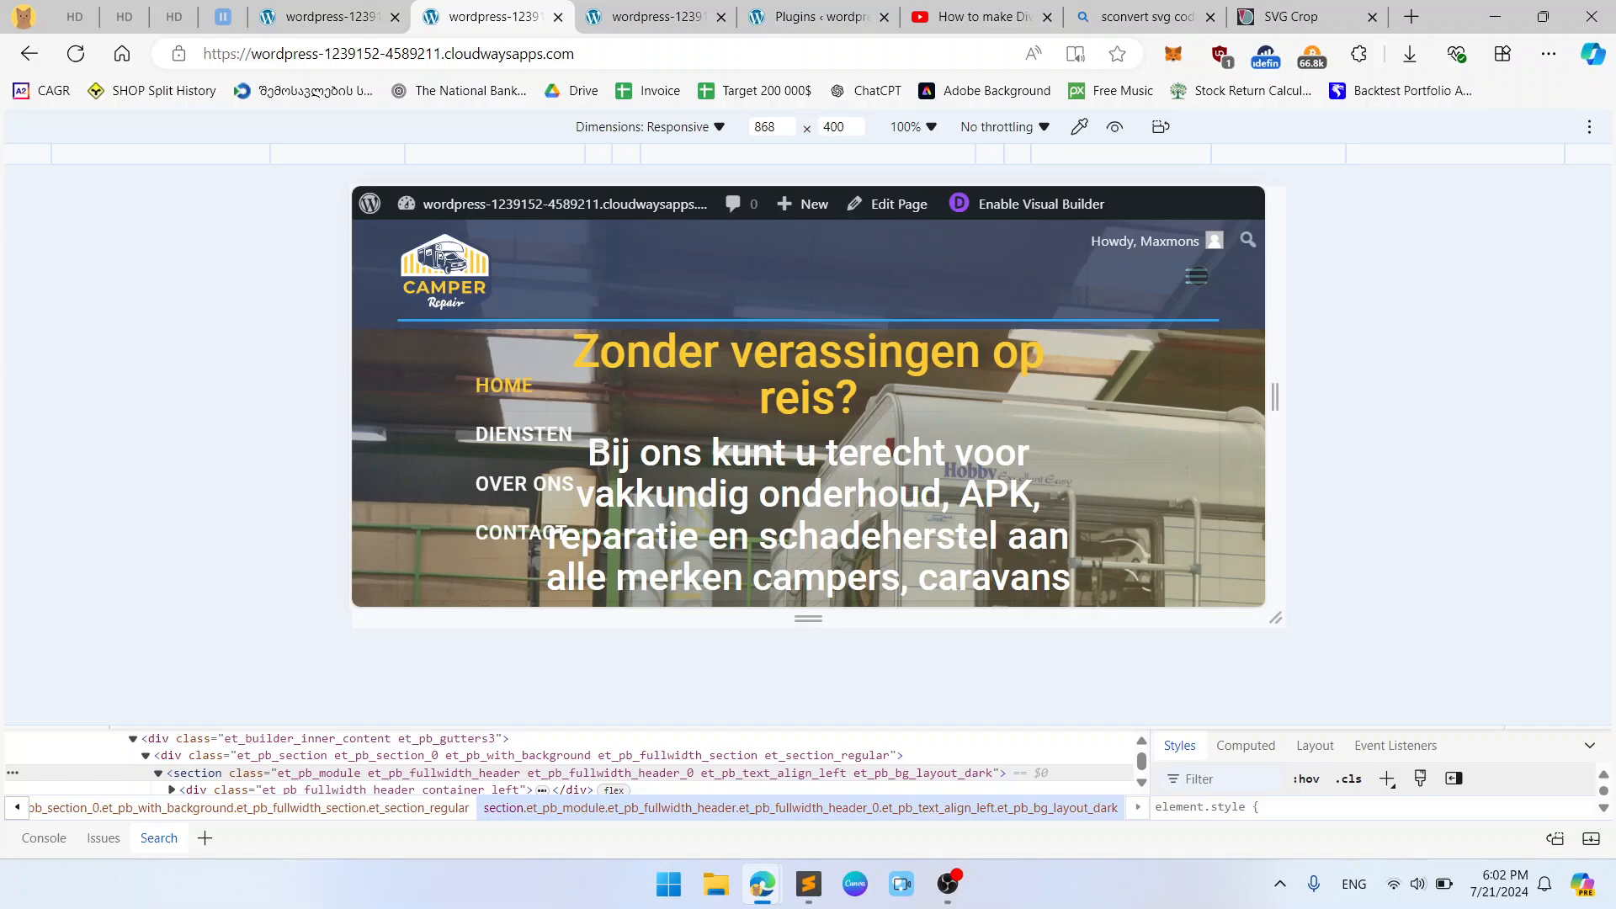
pyautogui.click(1196, 276)
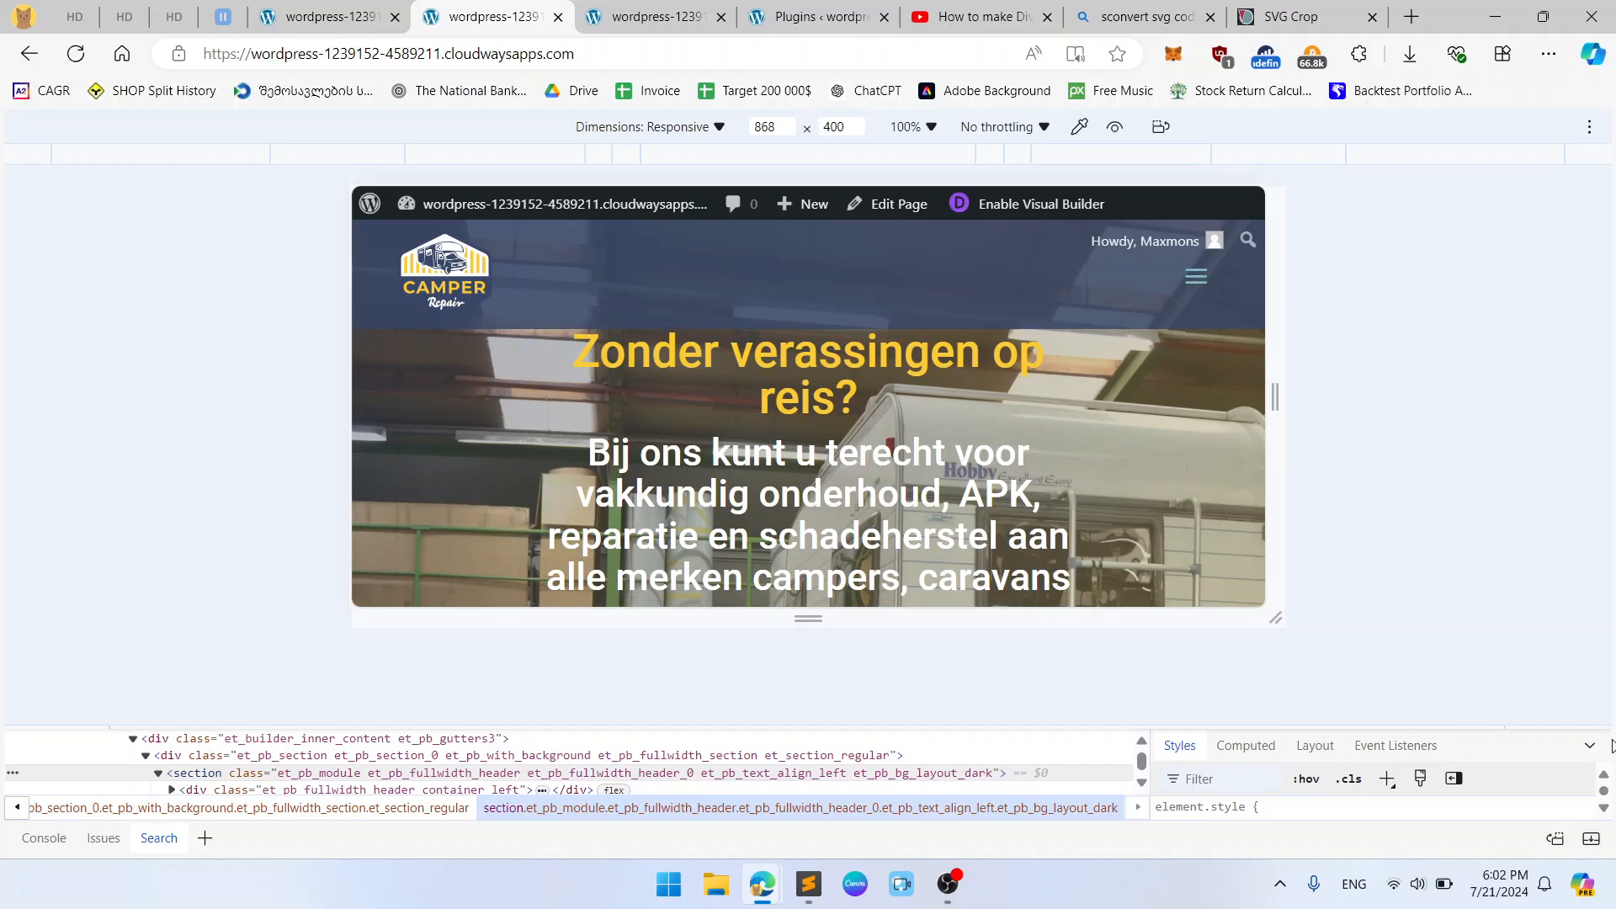
pyautogui.moveTo(1275, 395); pyautogui.dragTo(1609, 395)
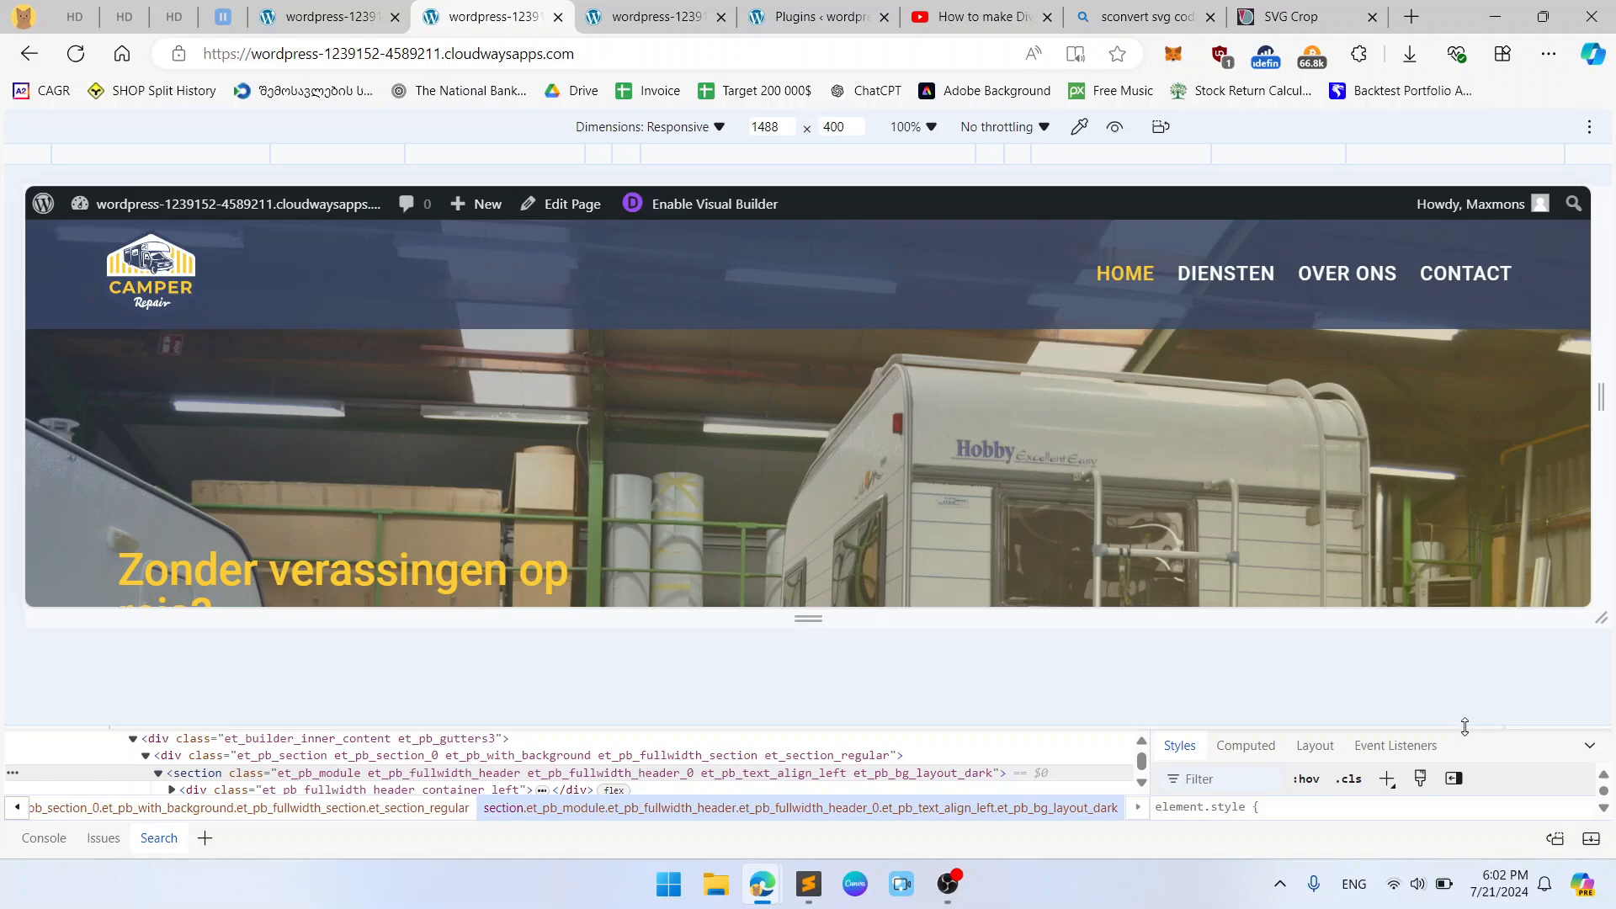
pyautogui.moveTo(1465, 726); pyautogui.dragTo(1532, 360)
pyautogui.click(1597, 399)
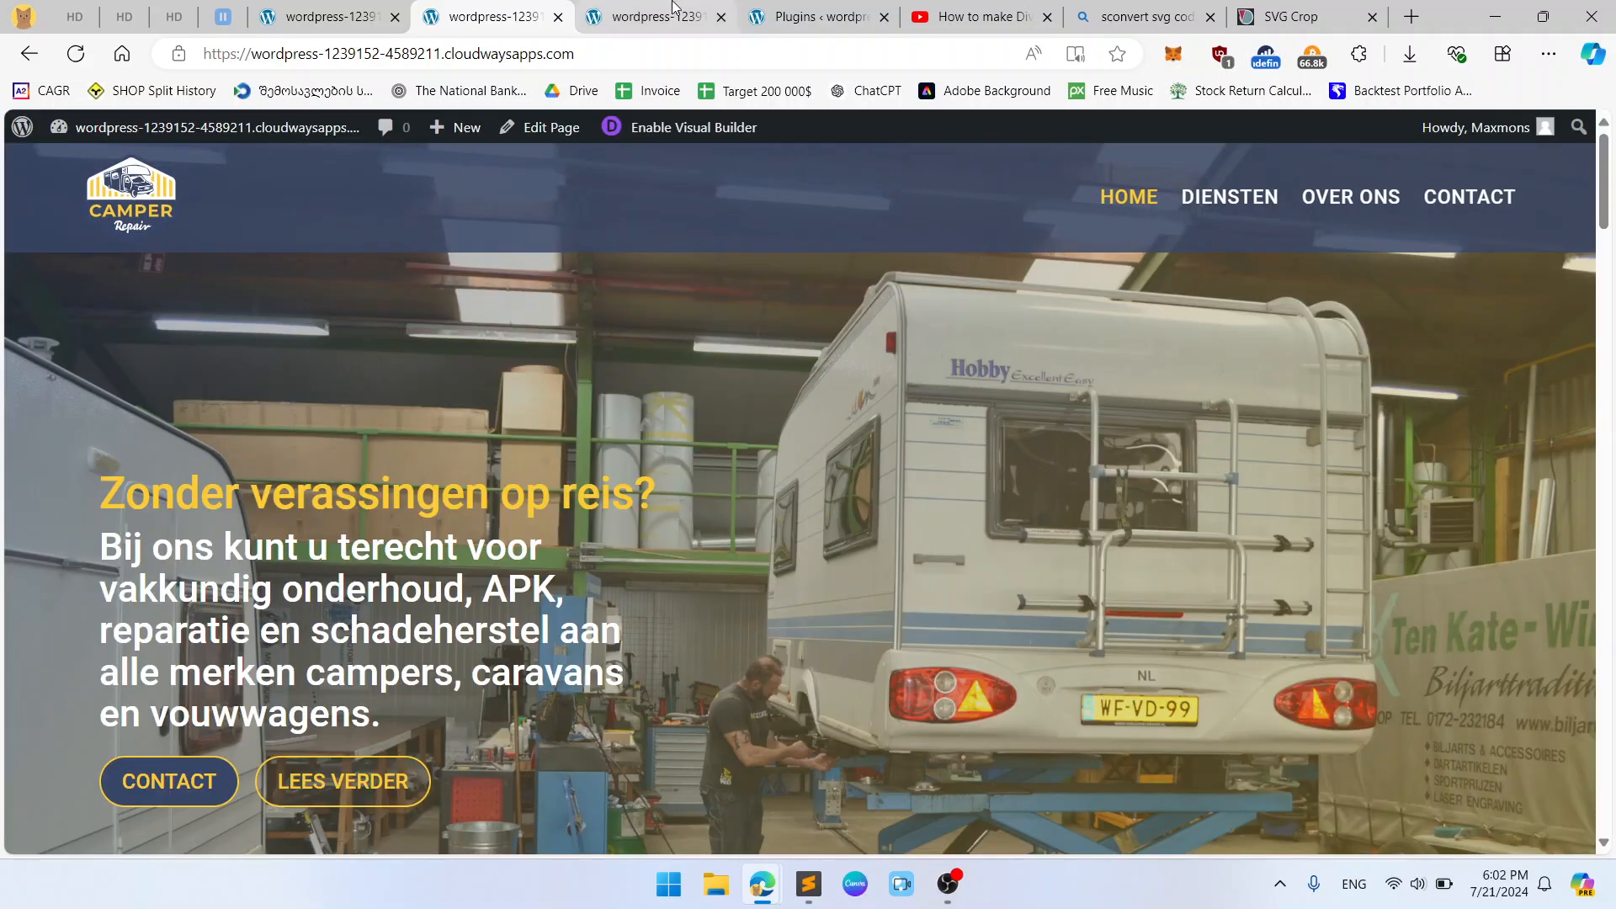
# Switch the builder page to tablet view at the header and briefly look at the header row's settings.
pyautogui.hotkey('ctrl', 'Tab')
pyautogui.moveTo(796, 207)
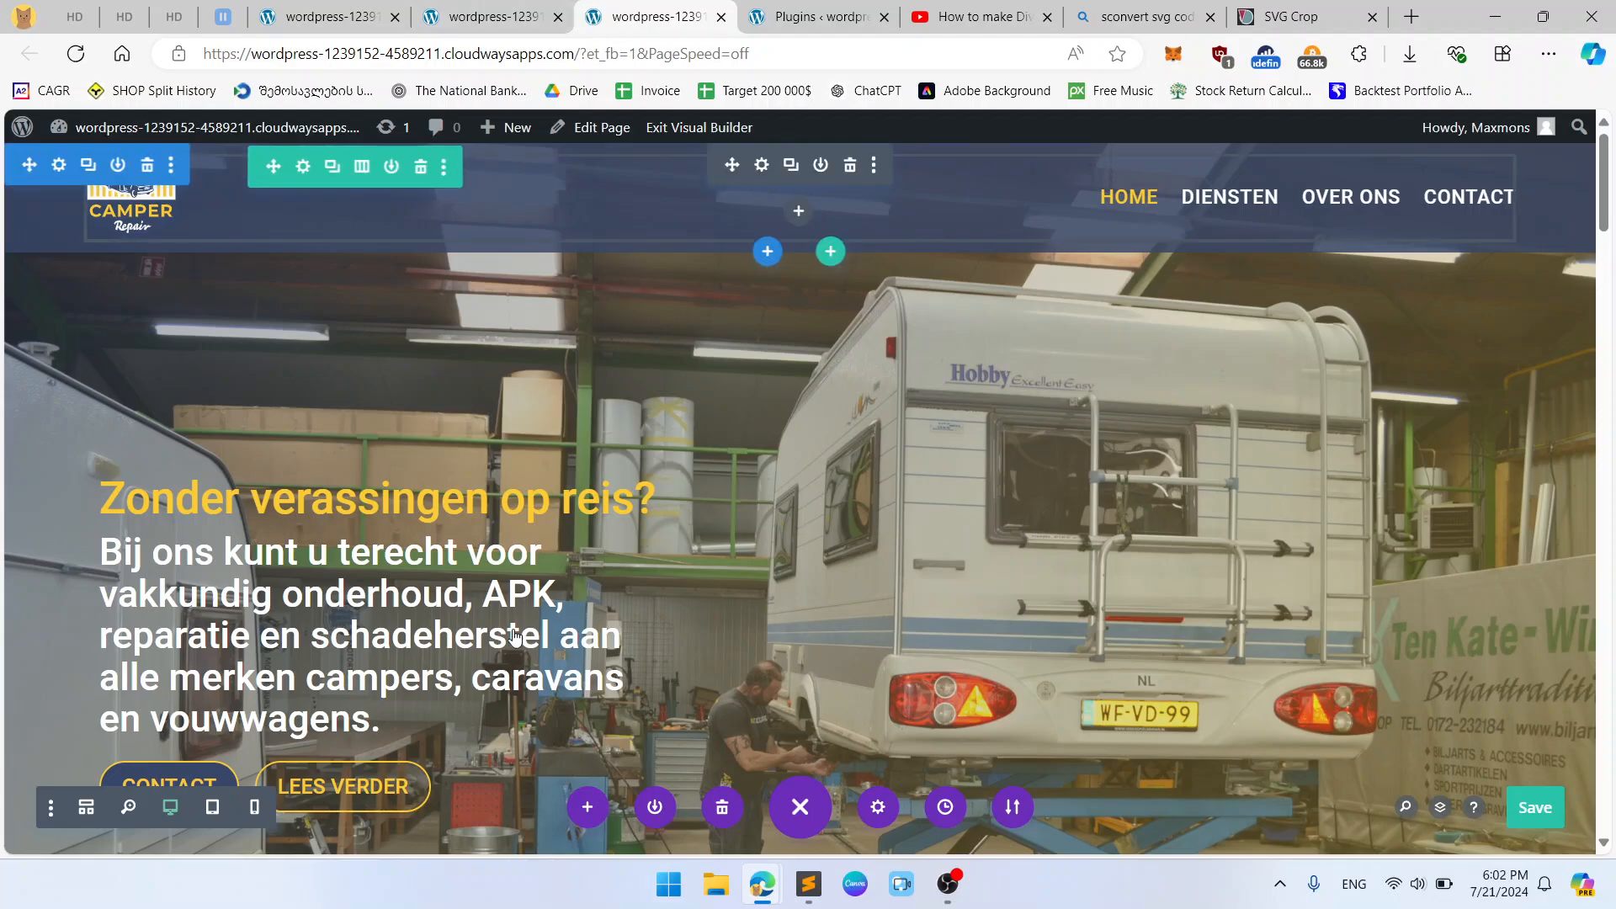
pyautogui.click(212, 808)
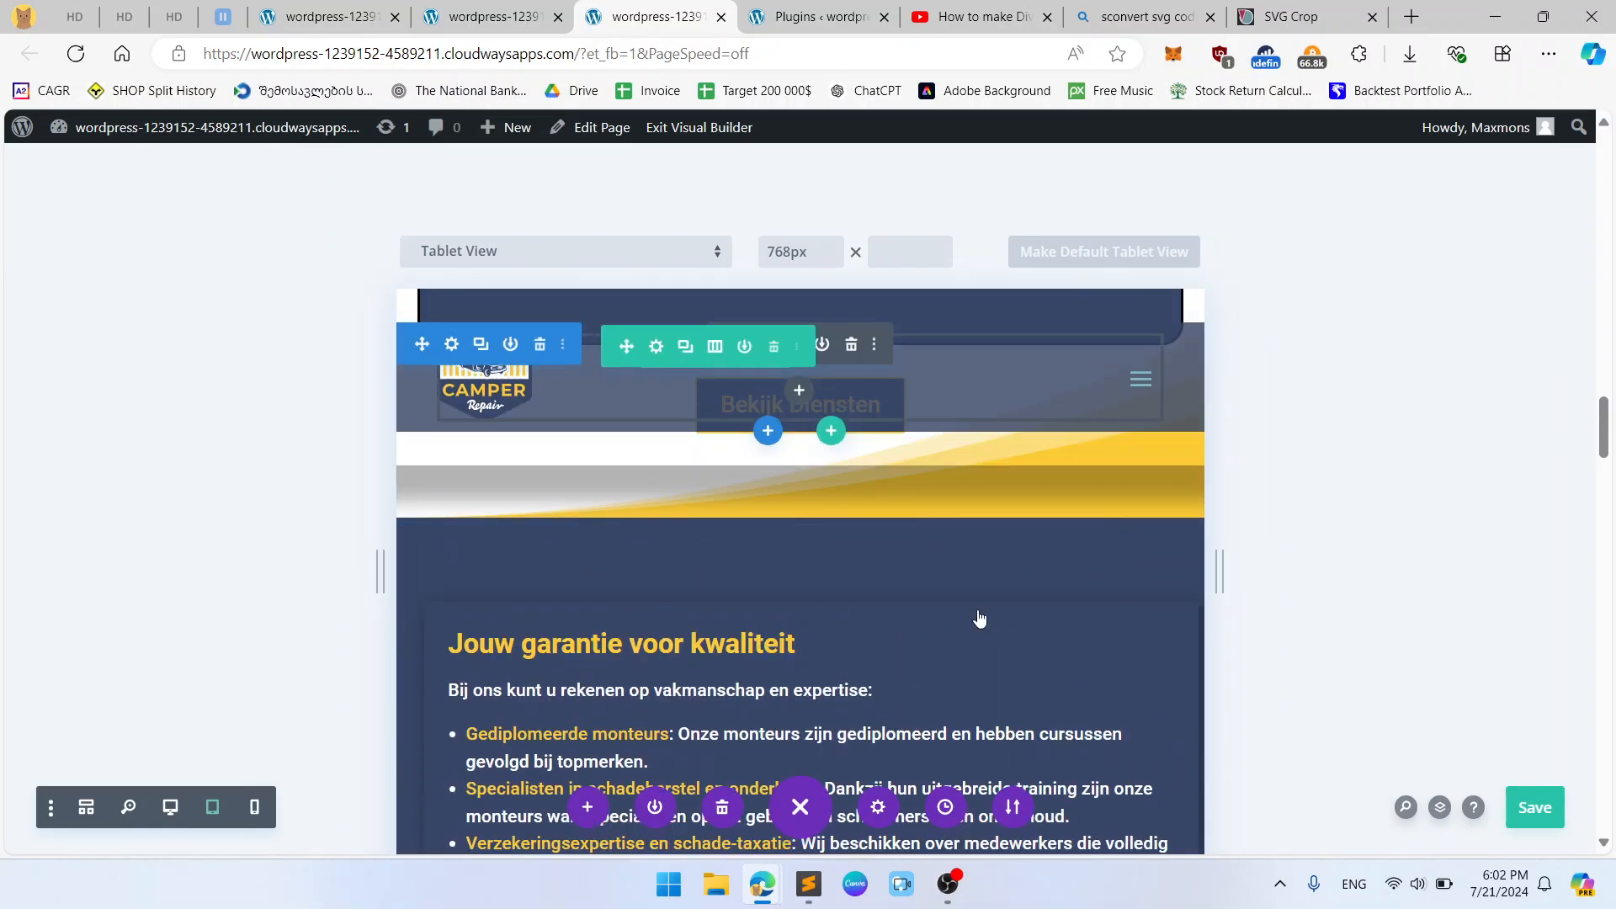
pyautogui.scroll(15, 979, 617)
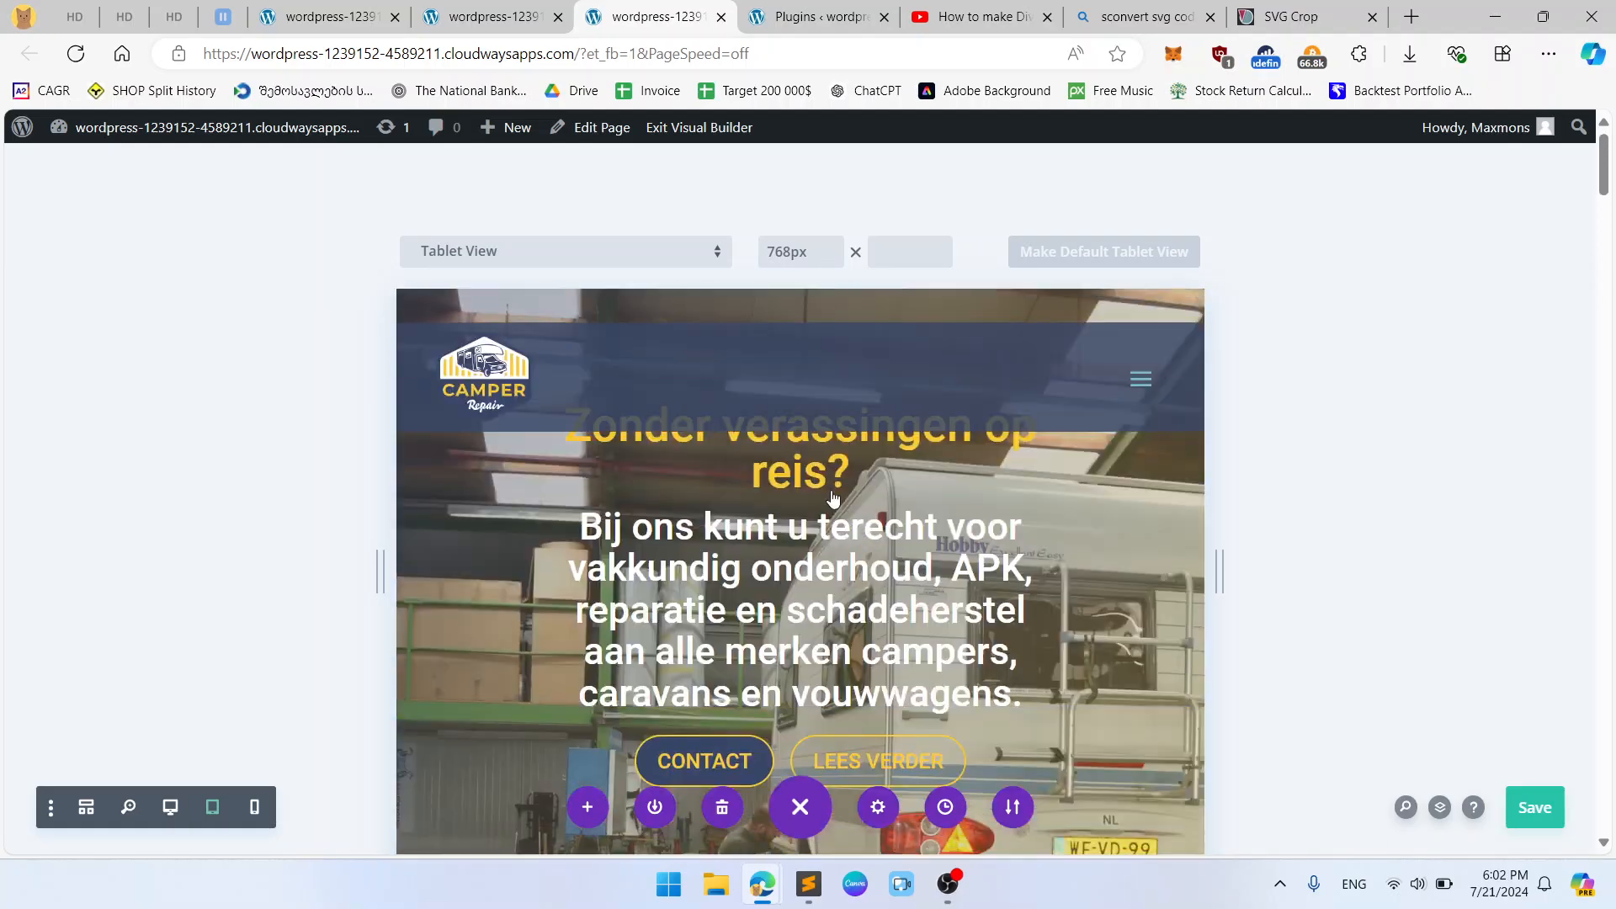
pyautogui.click(657, 346)
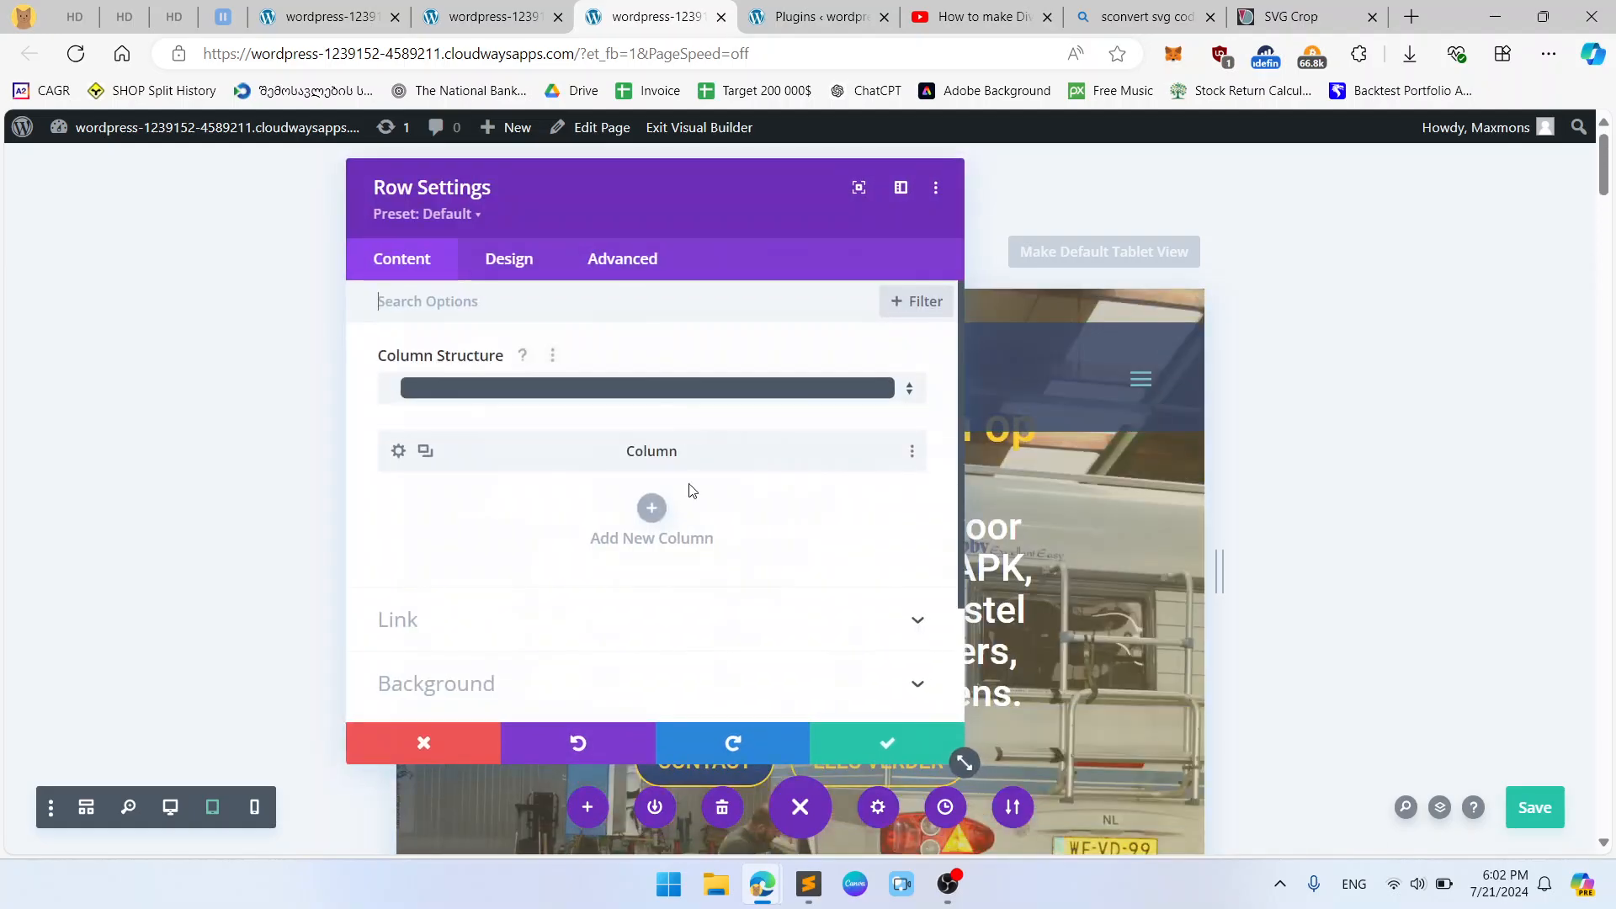
pyautogui.click(956, 756)
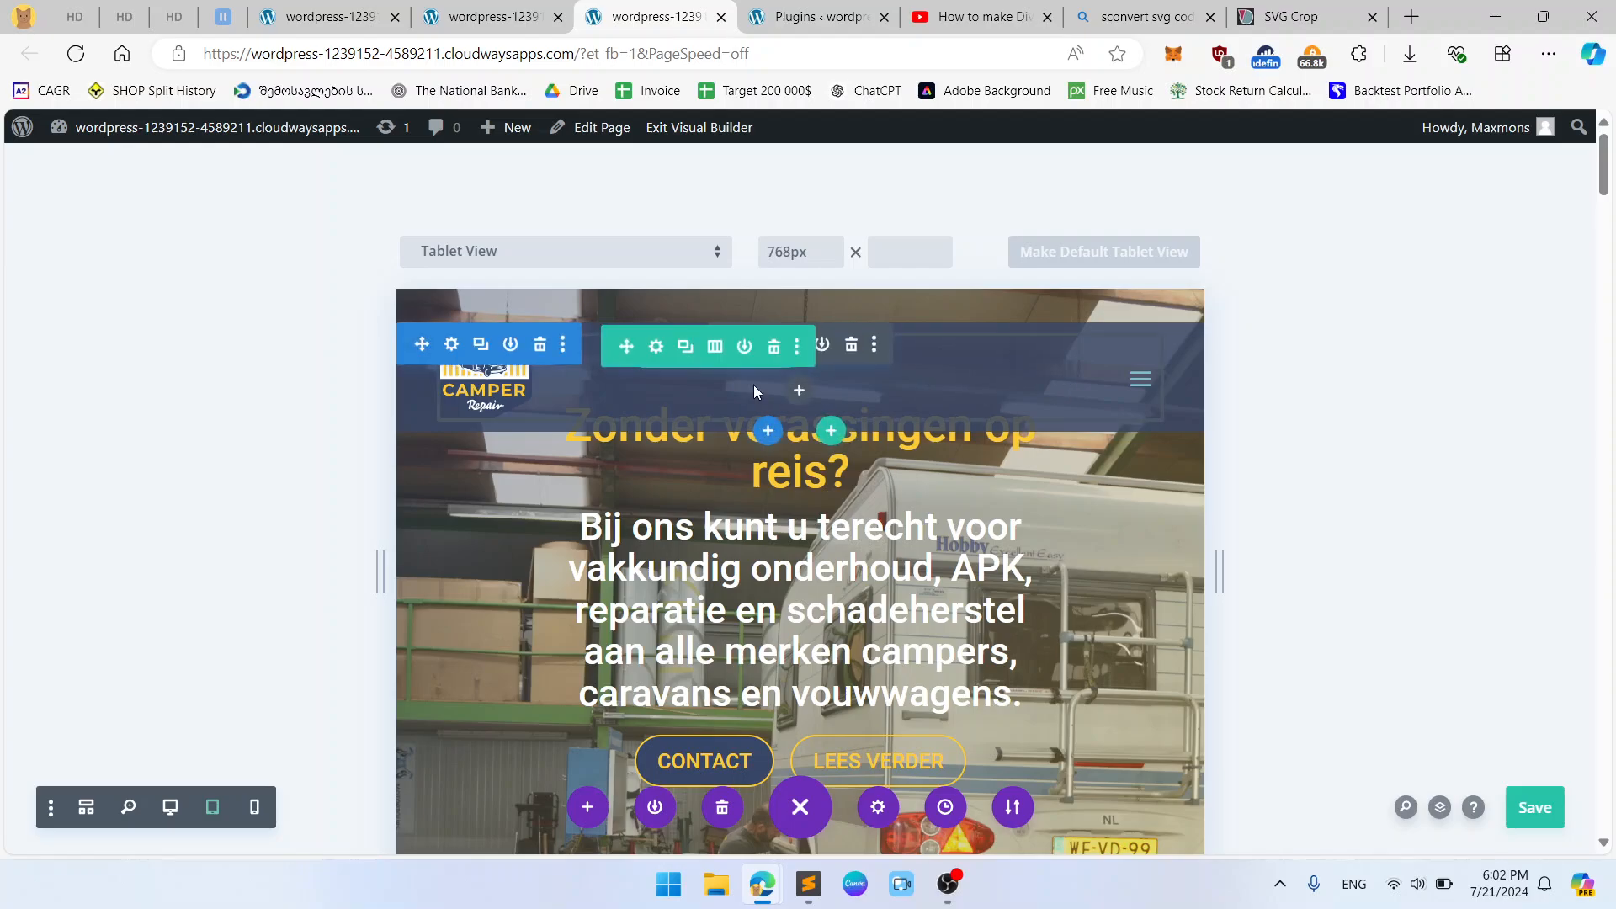
# Open the header menu module's design settings and set the dropdown menu background color to white (#ffffff).
pyautogui.doubleClick(1002, 384)
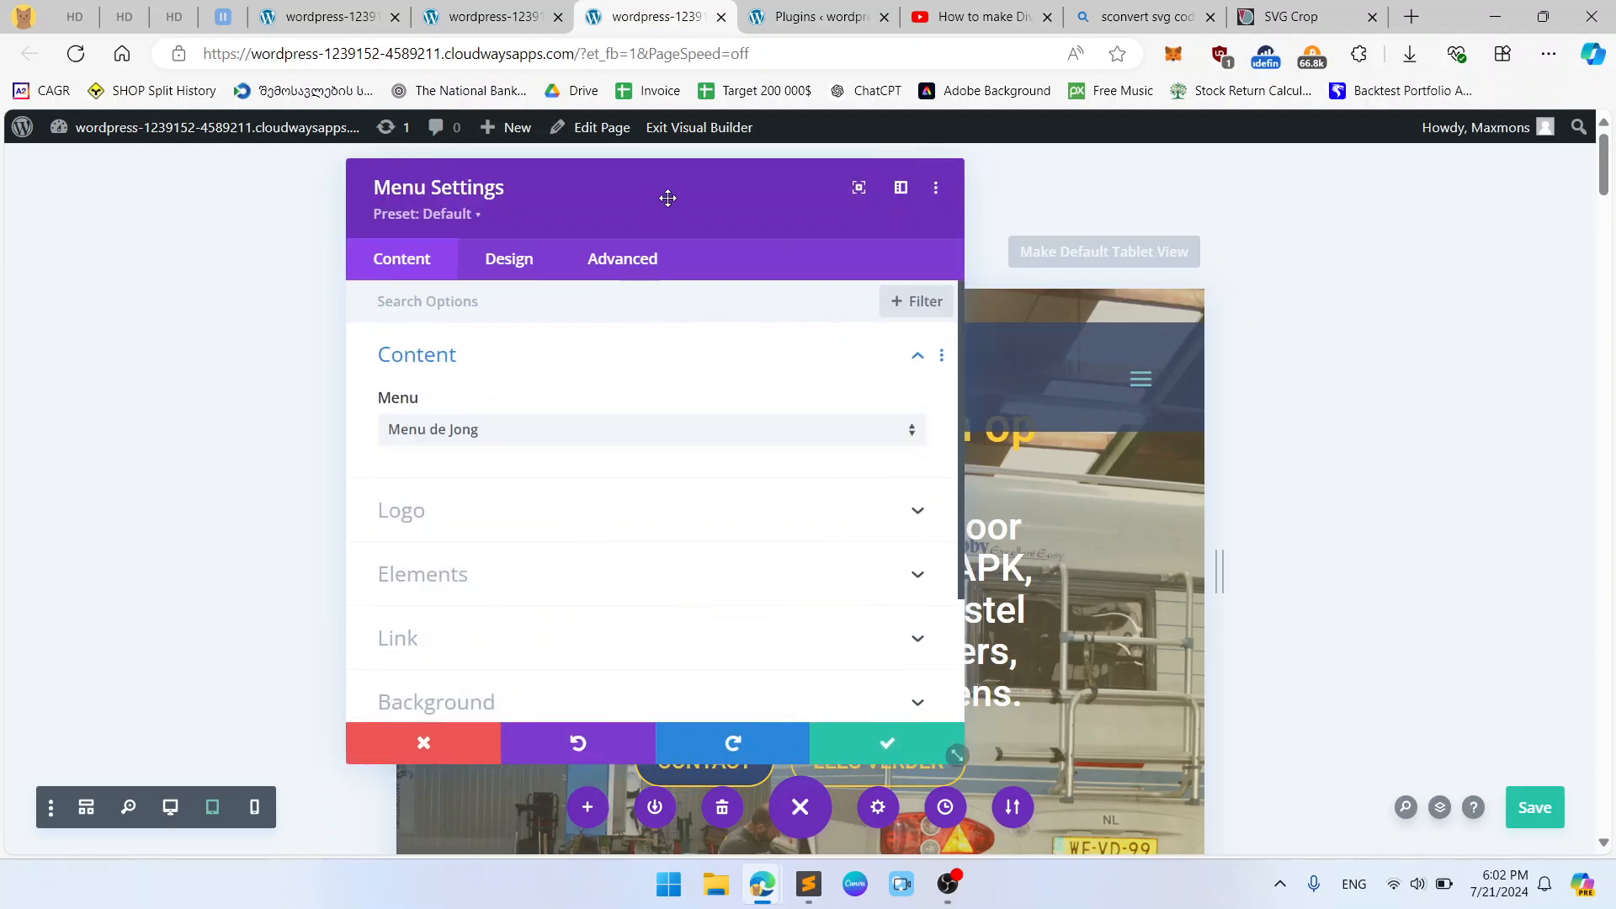
pyautogui.moveTo(658, 210); pyautogui.dragTo(561, 214)
pyautogui.scroll(-2, 437, 399)
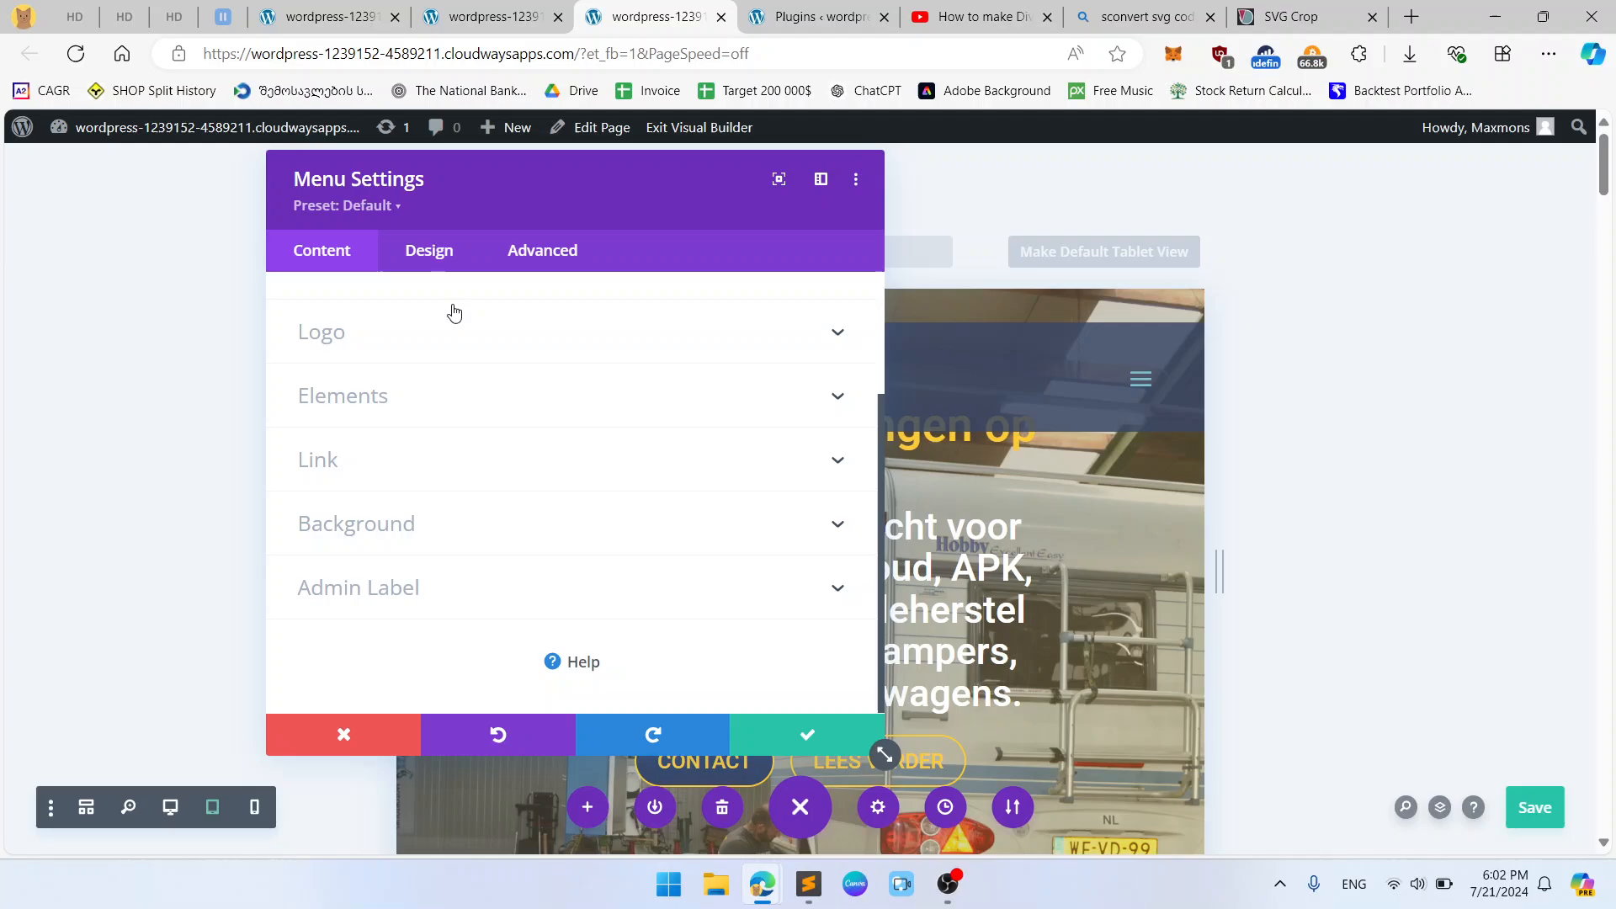
pyautogui.click(430, 267)
pyautogui.scroll(-3, 465, 527)
pyautogui.scroll(3, 446, 581)
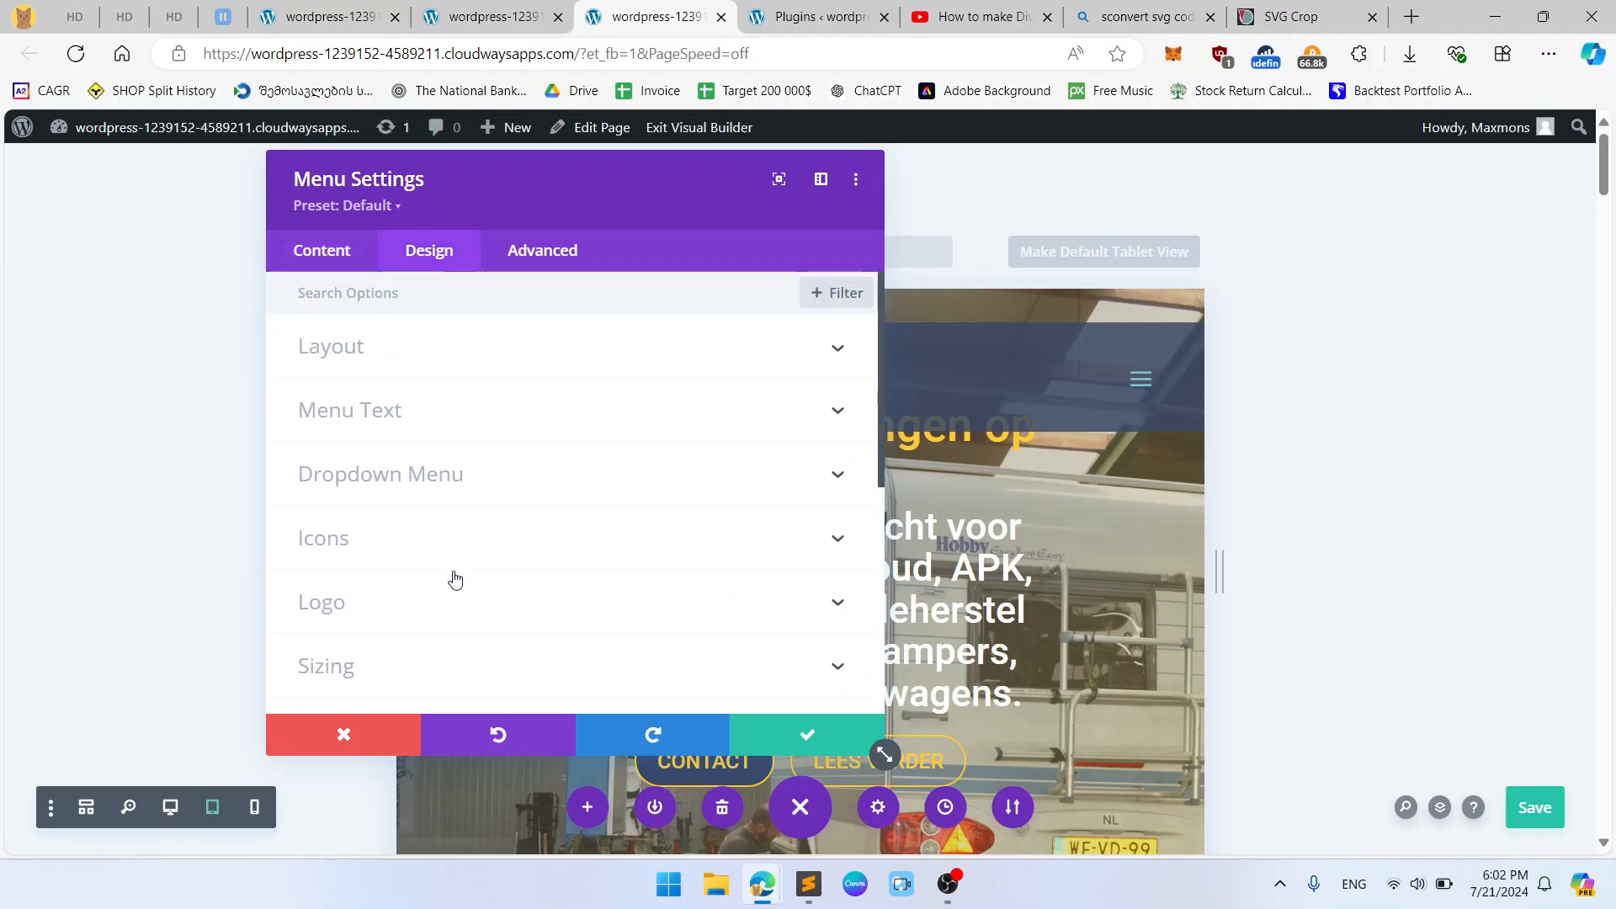
pyautogui.scroll(-5, 462, 465)
pyautogui.scroll(3, 465, 466)
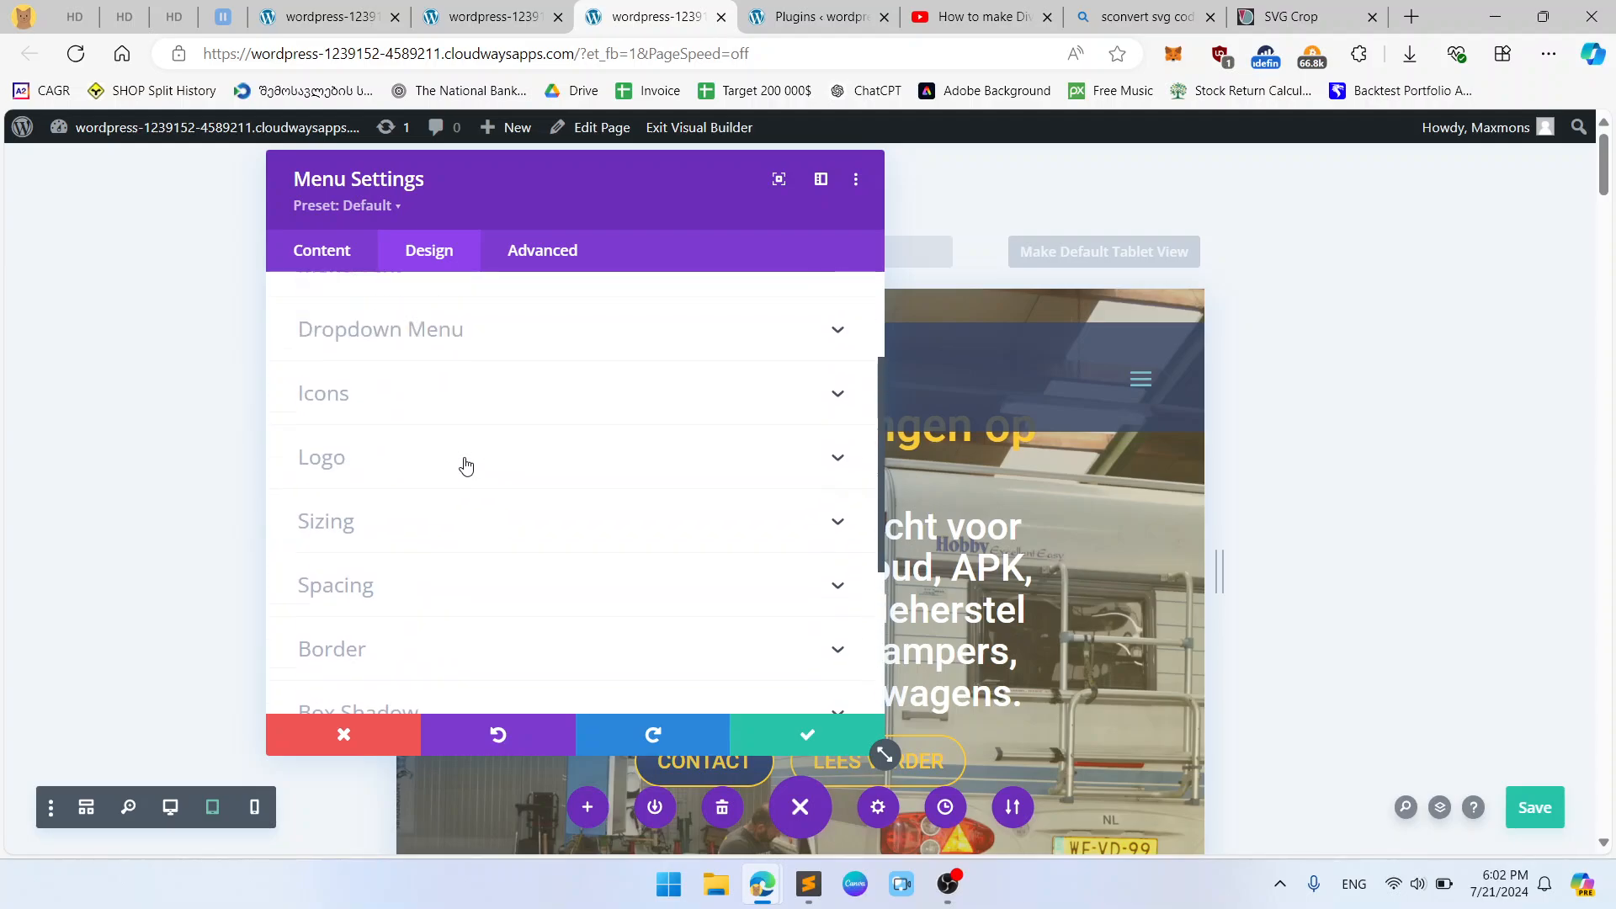
pyautogui.scroll(2, 466, 465)
pyautogui.click(477, 435)
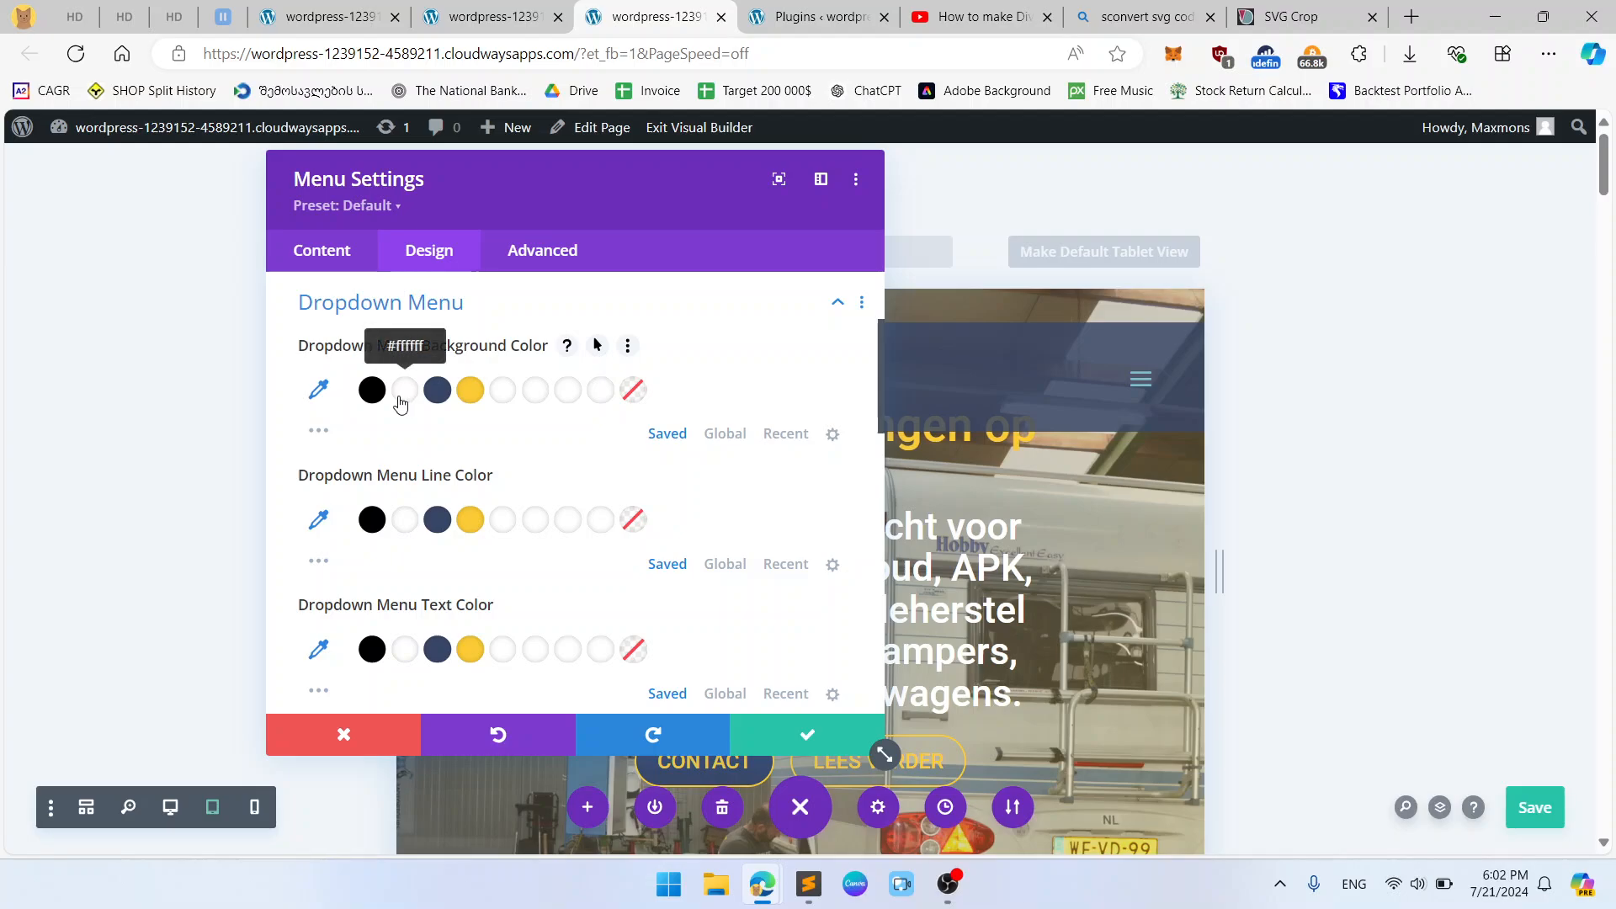
pyautogui.click(404, 402)
# Expand the mobile menu in the preview, and set the dropdown menu line color to dark blue and its text color to black.
pyautogui.click(1142, 387)
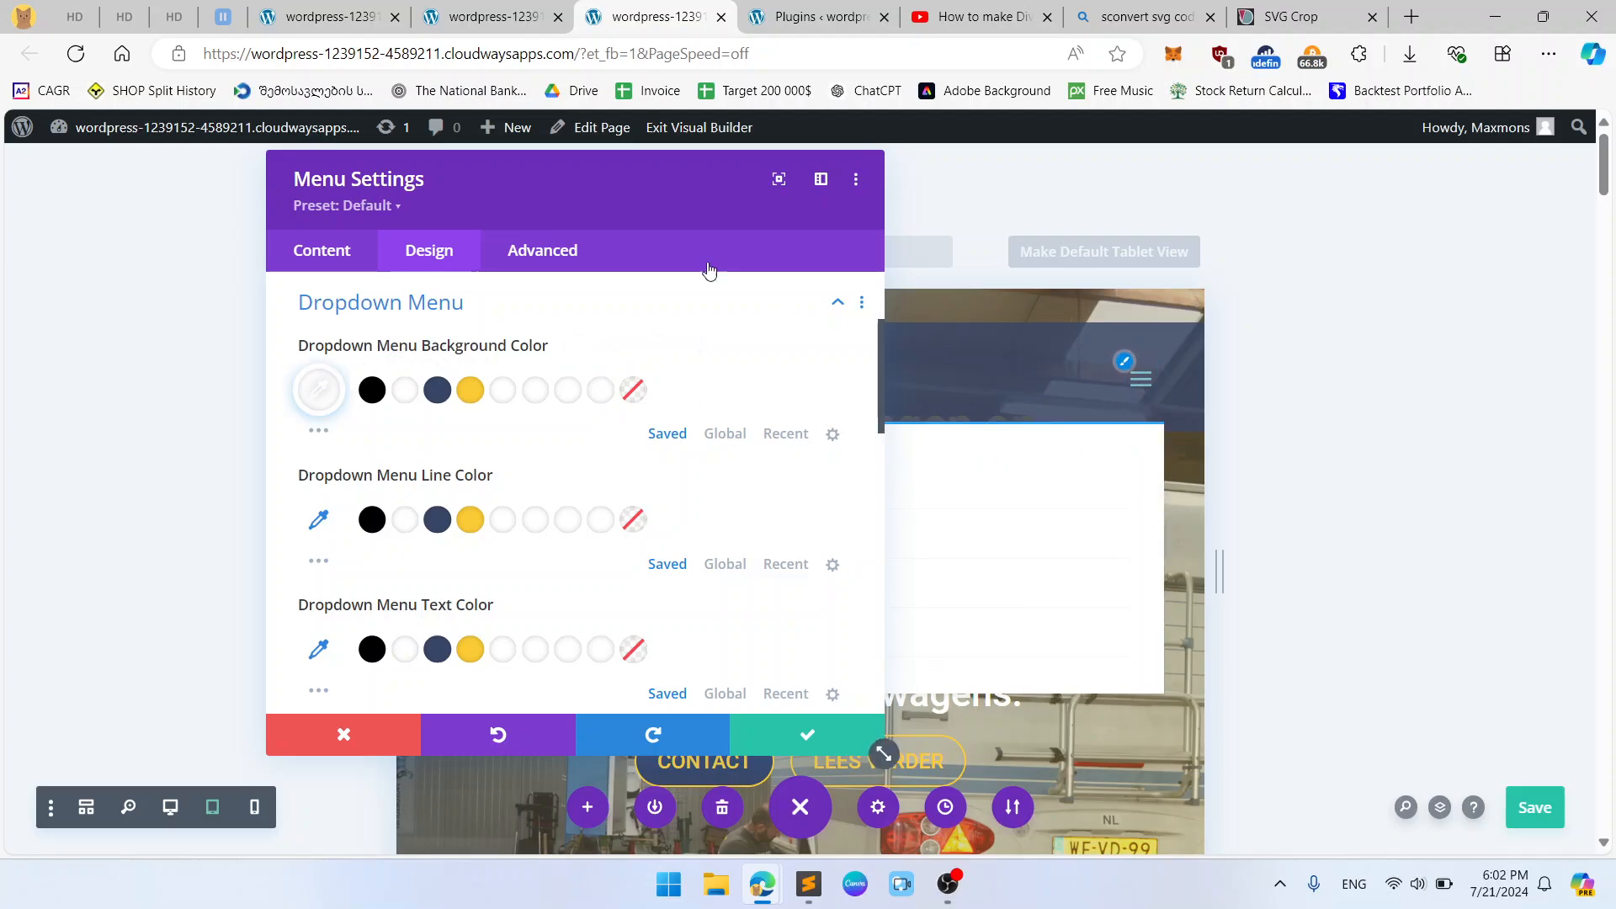
pyautogui.moveTo(606, 202); pyautogui.dragTo(417, 196)
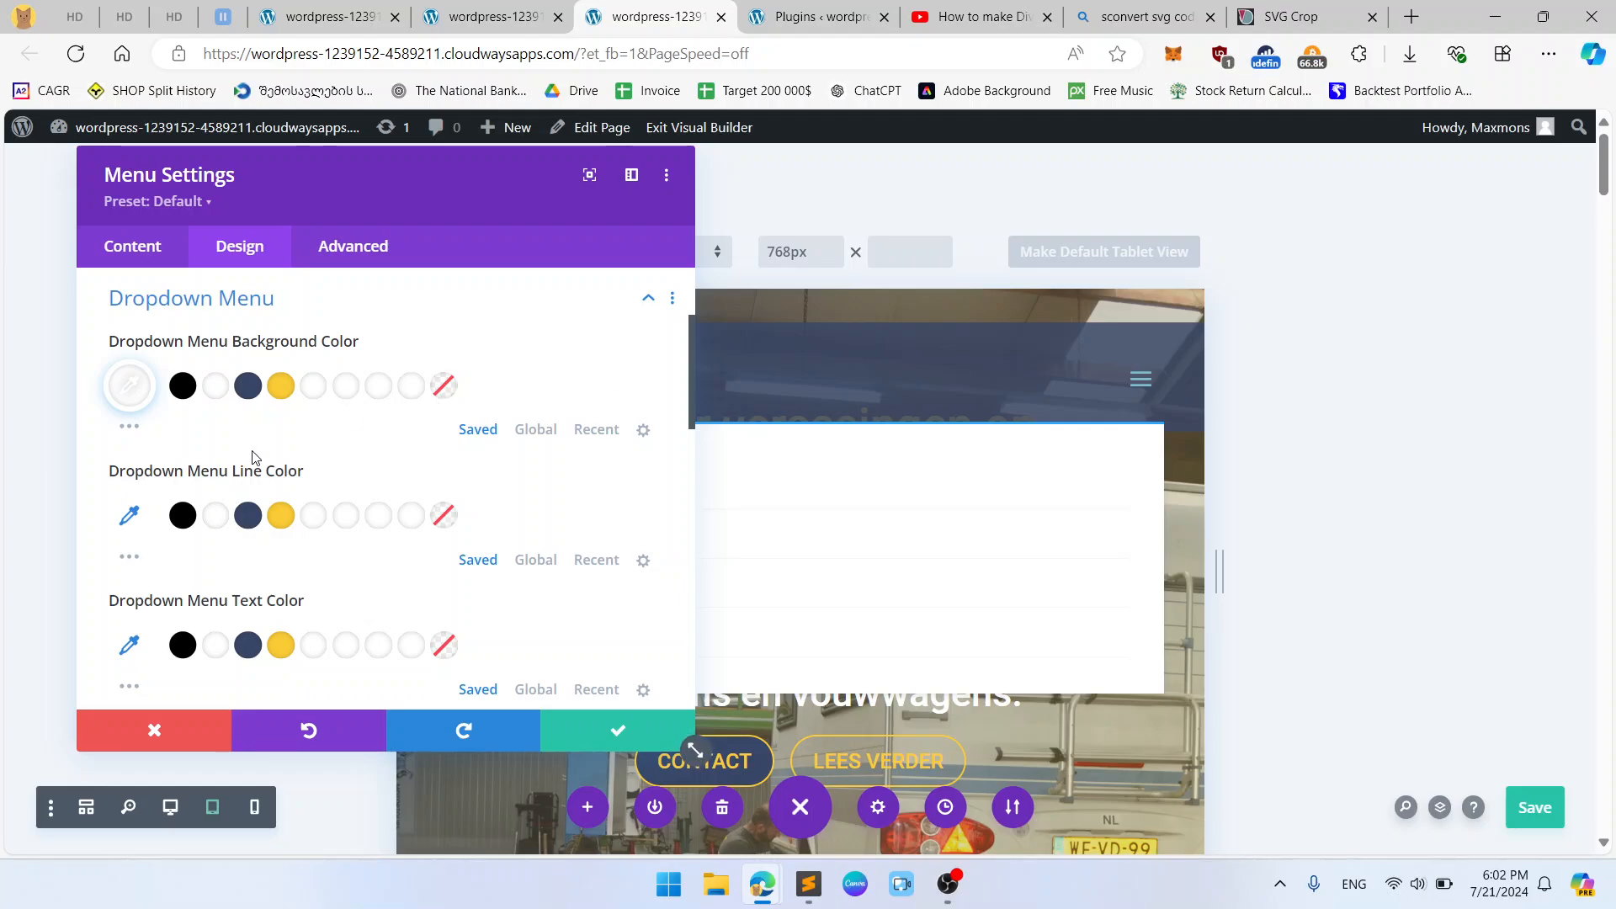
pyautogui.click(182, 518)
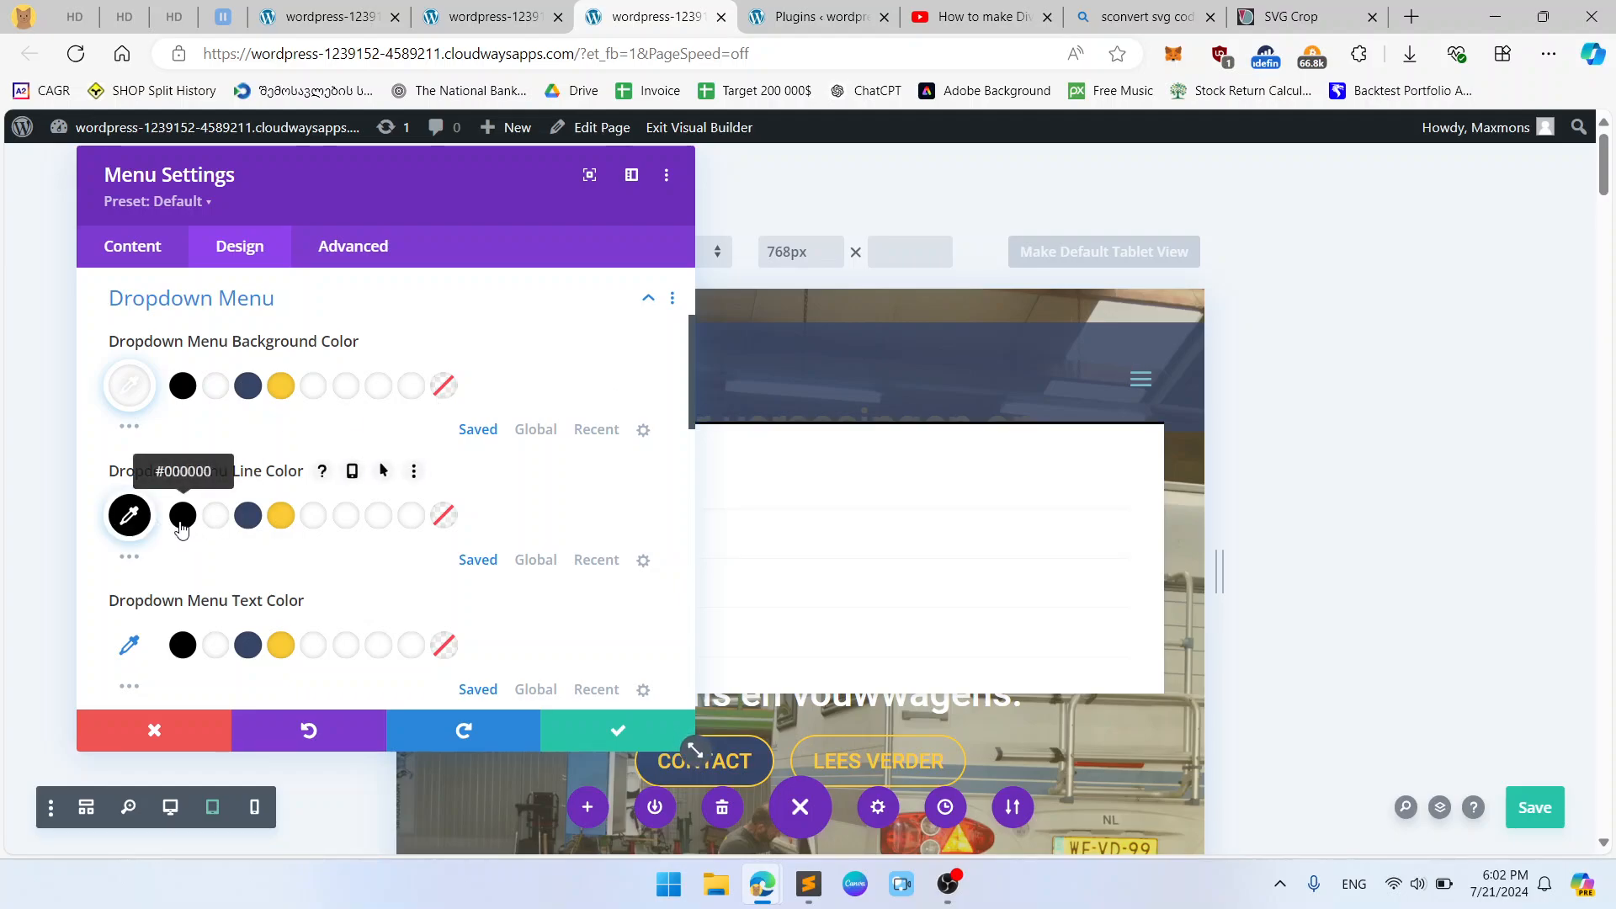
pyautogui.click(248, 517)
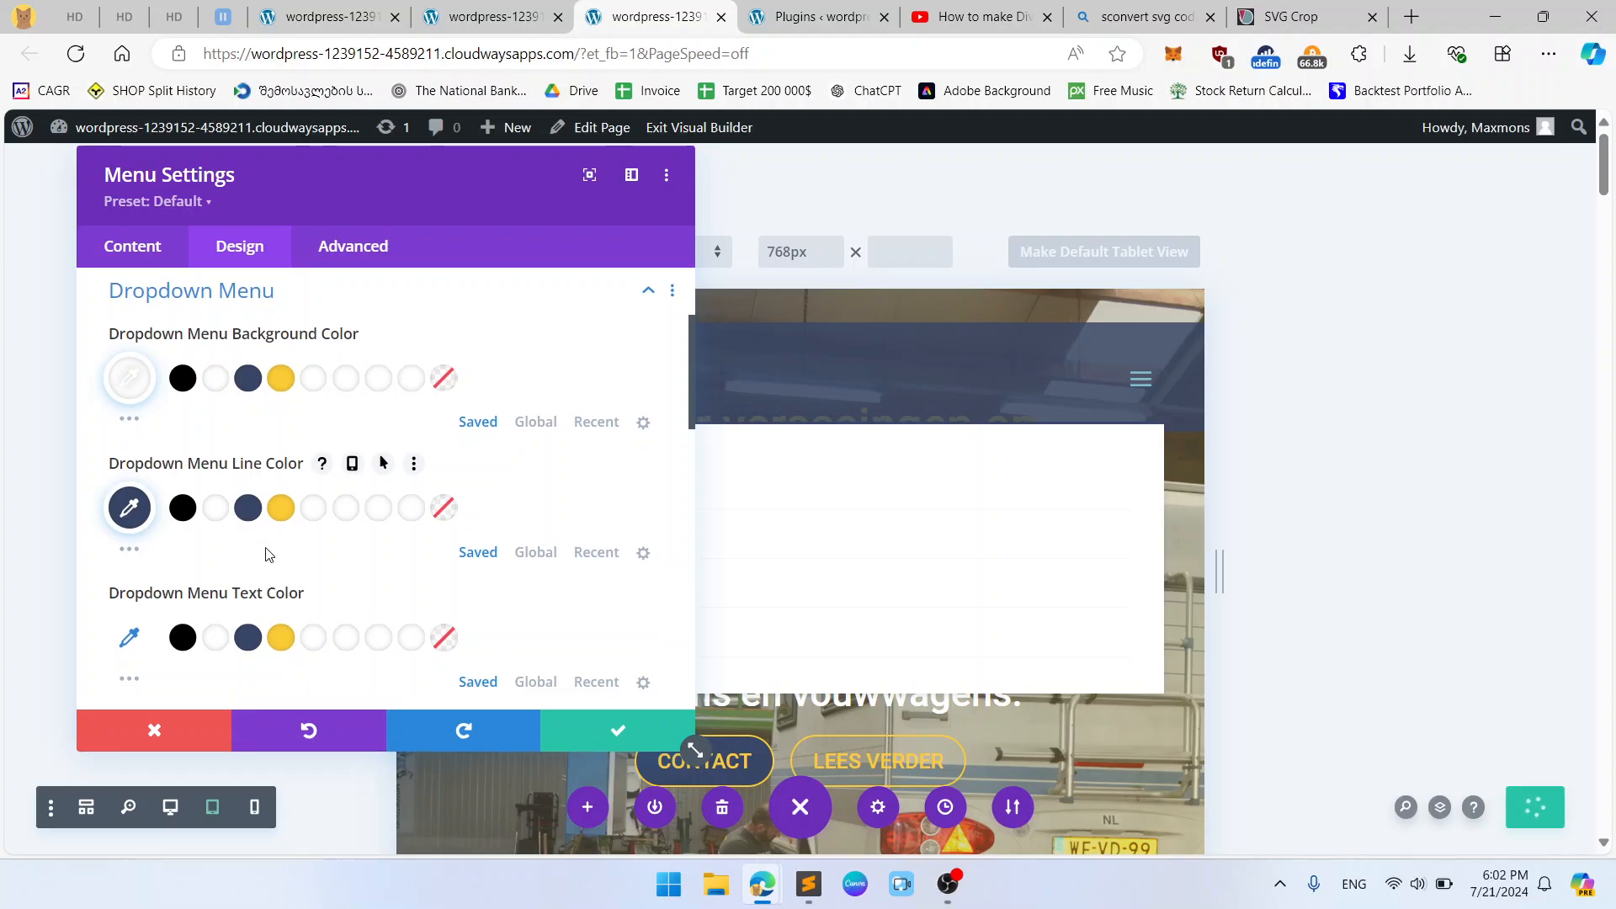
pyautogui.scroll(-1, 226, 516)
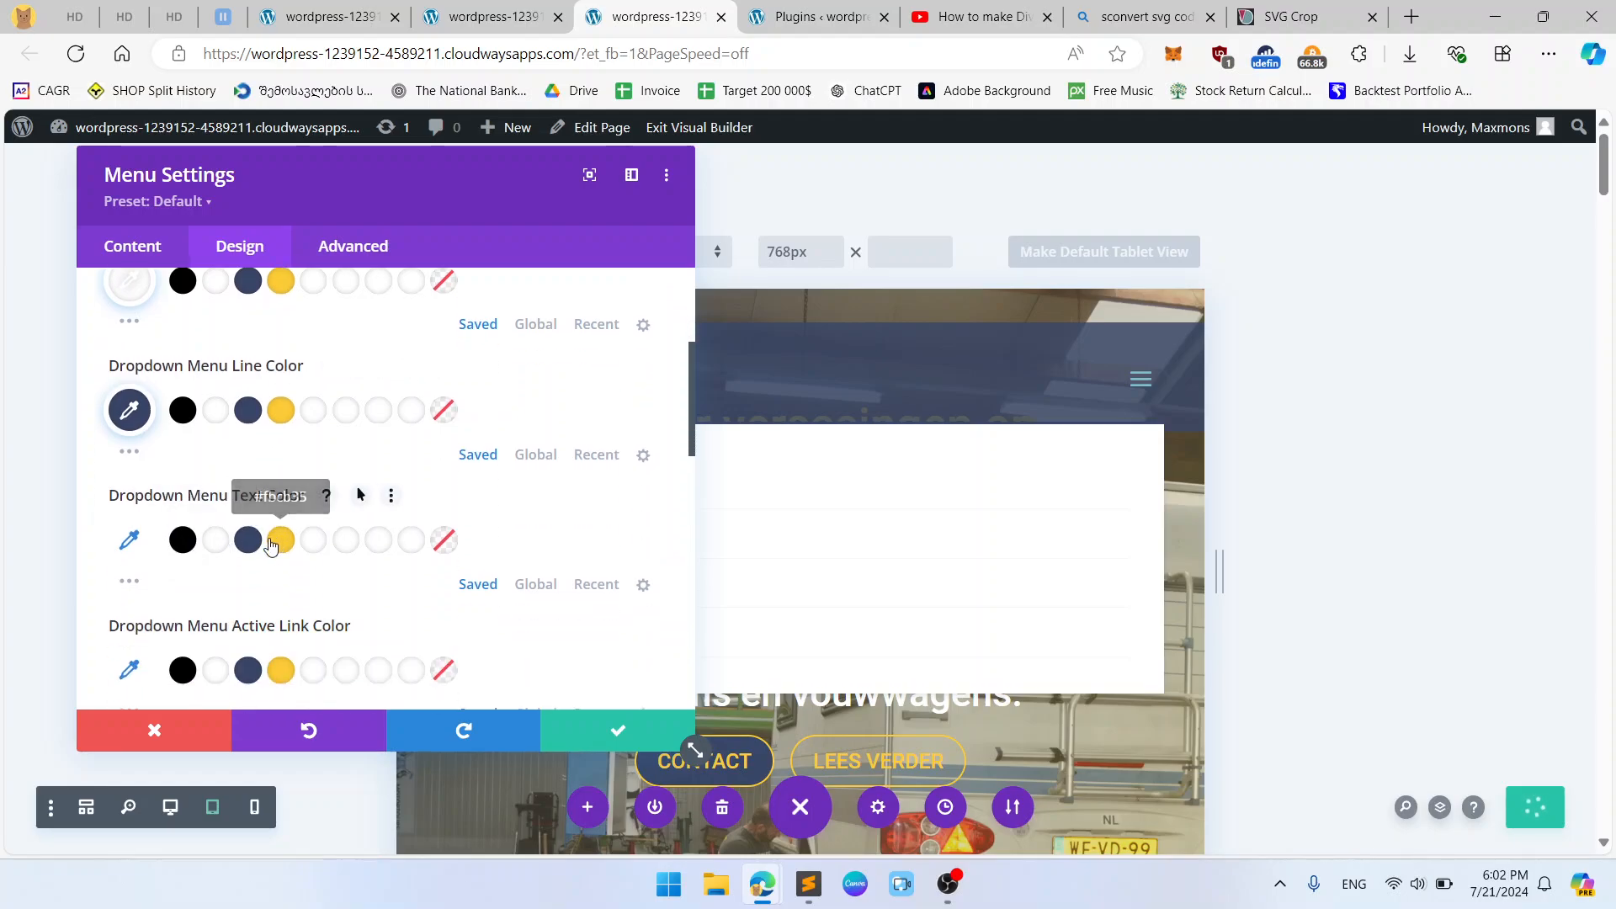
pyautogui.click(182, 542)
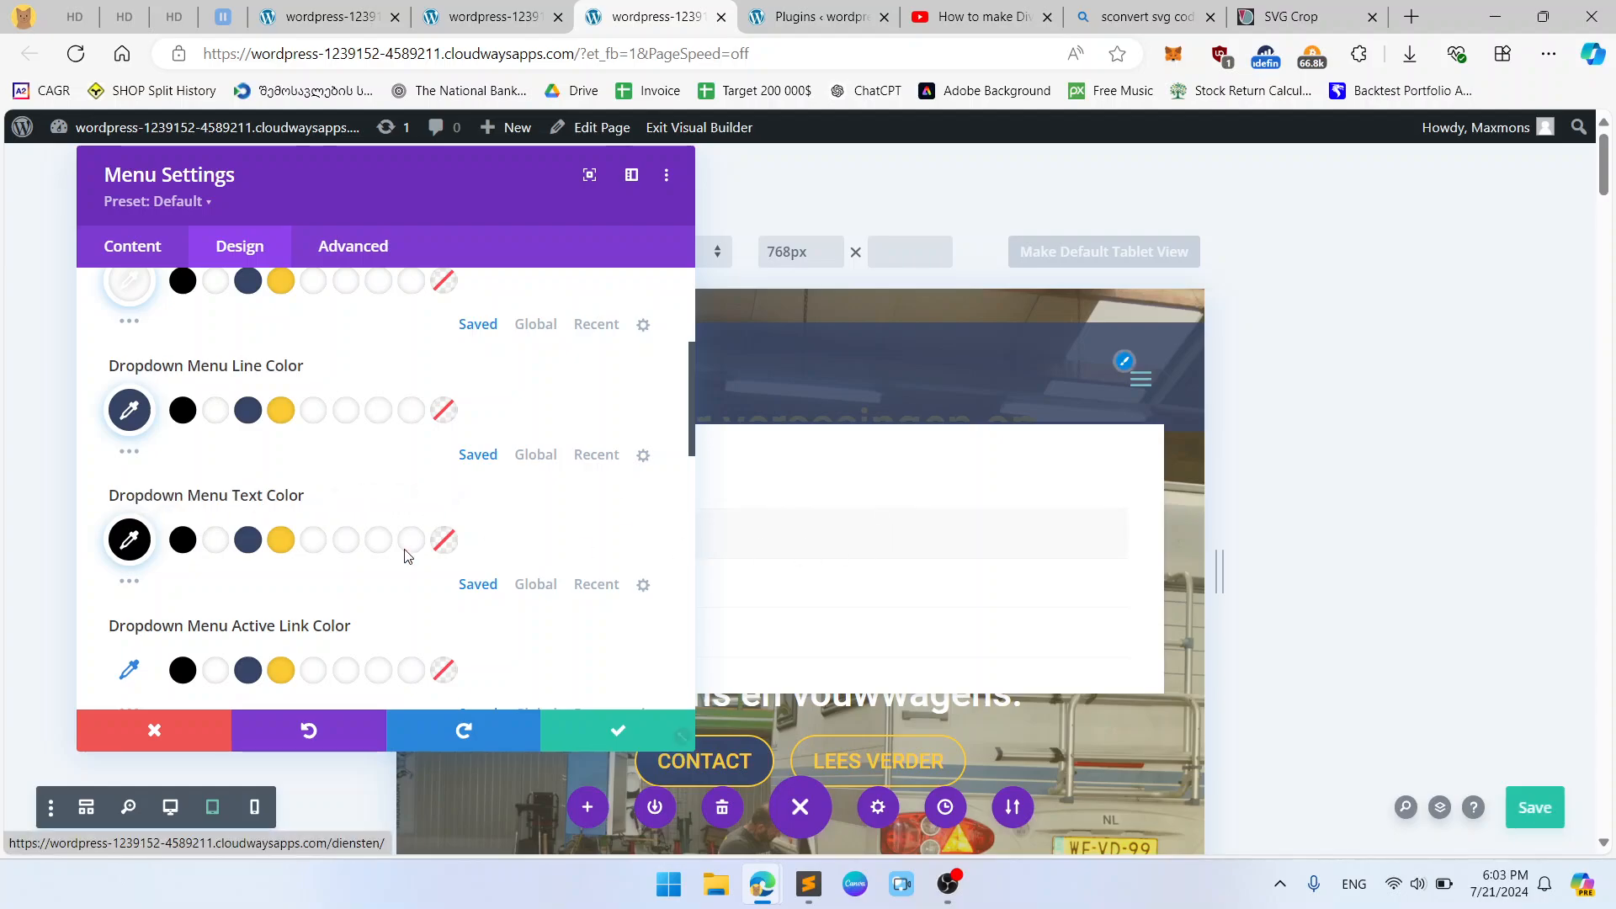
# Uncover the expanded menu in the preview and set the dropdown menu active link color to yellow.
pyautogui.moveTo(498, 195); pyautogui.dragTo(1214, 200)
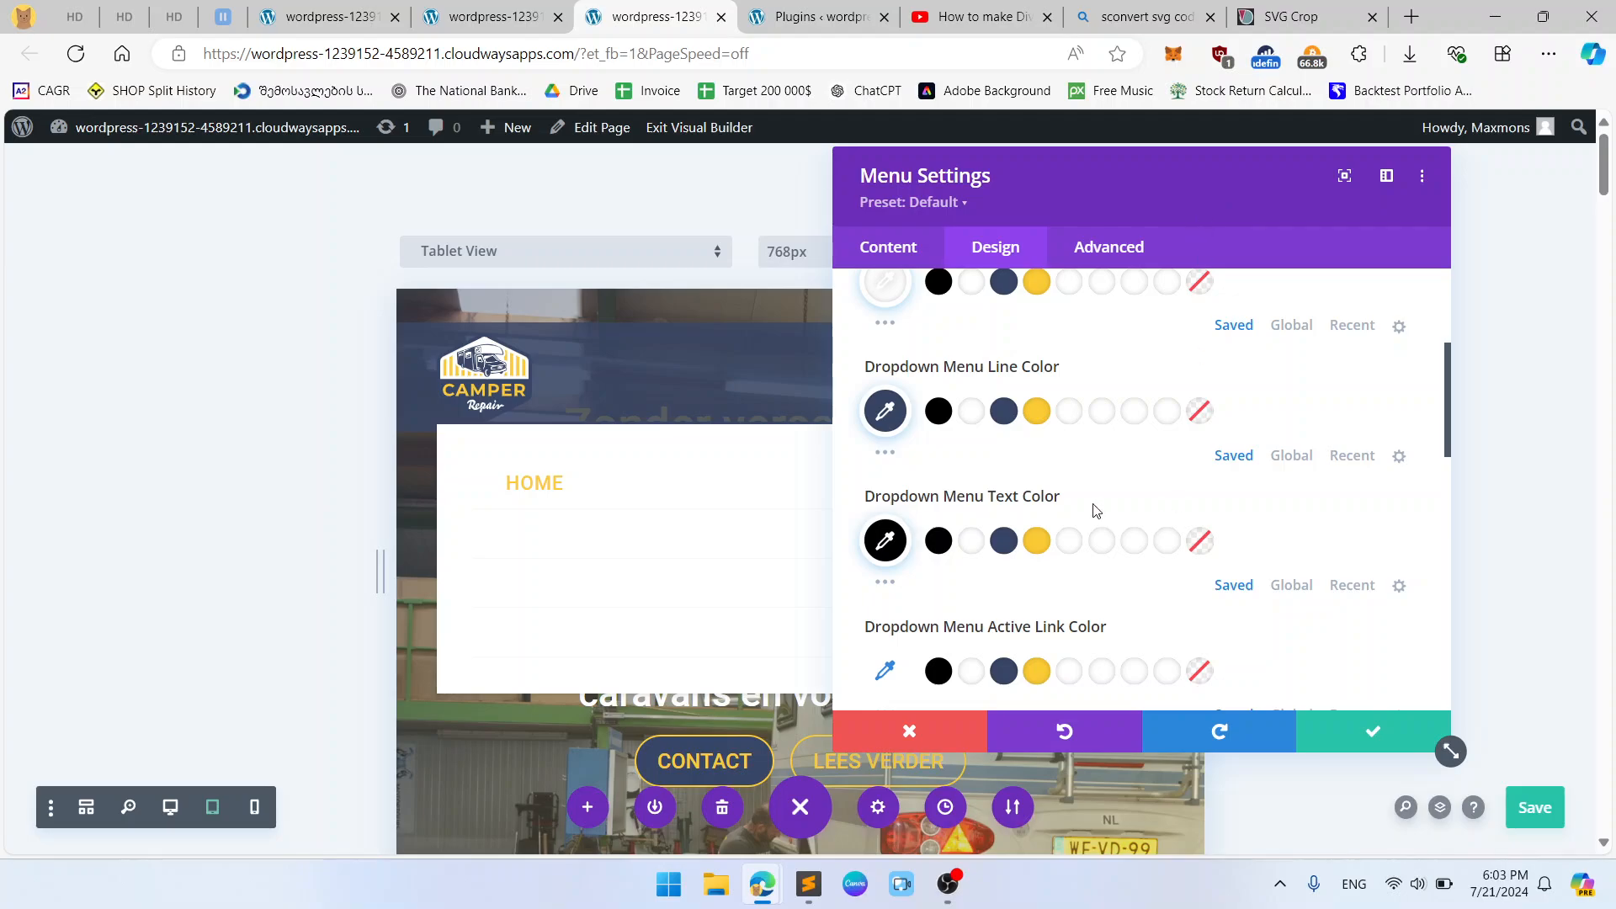
pyautogui.scroll(-1, 1094, 511)
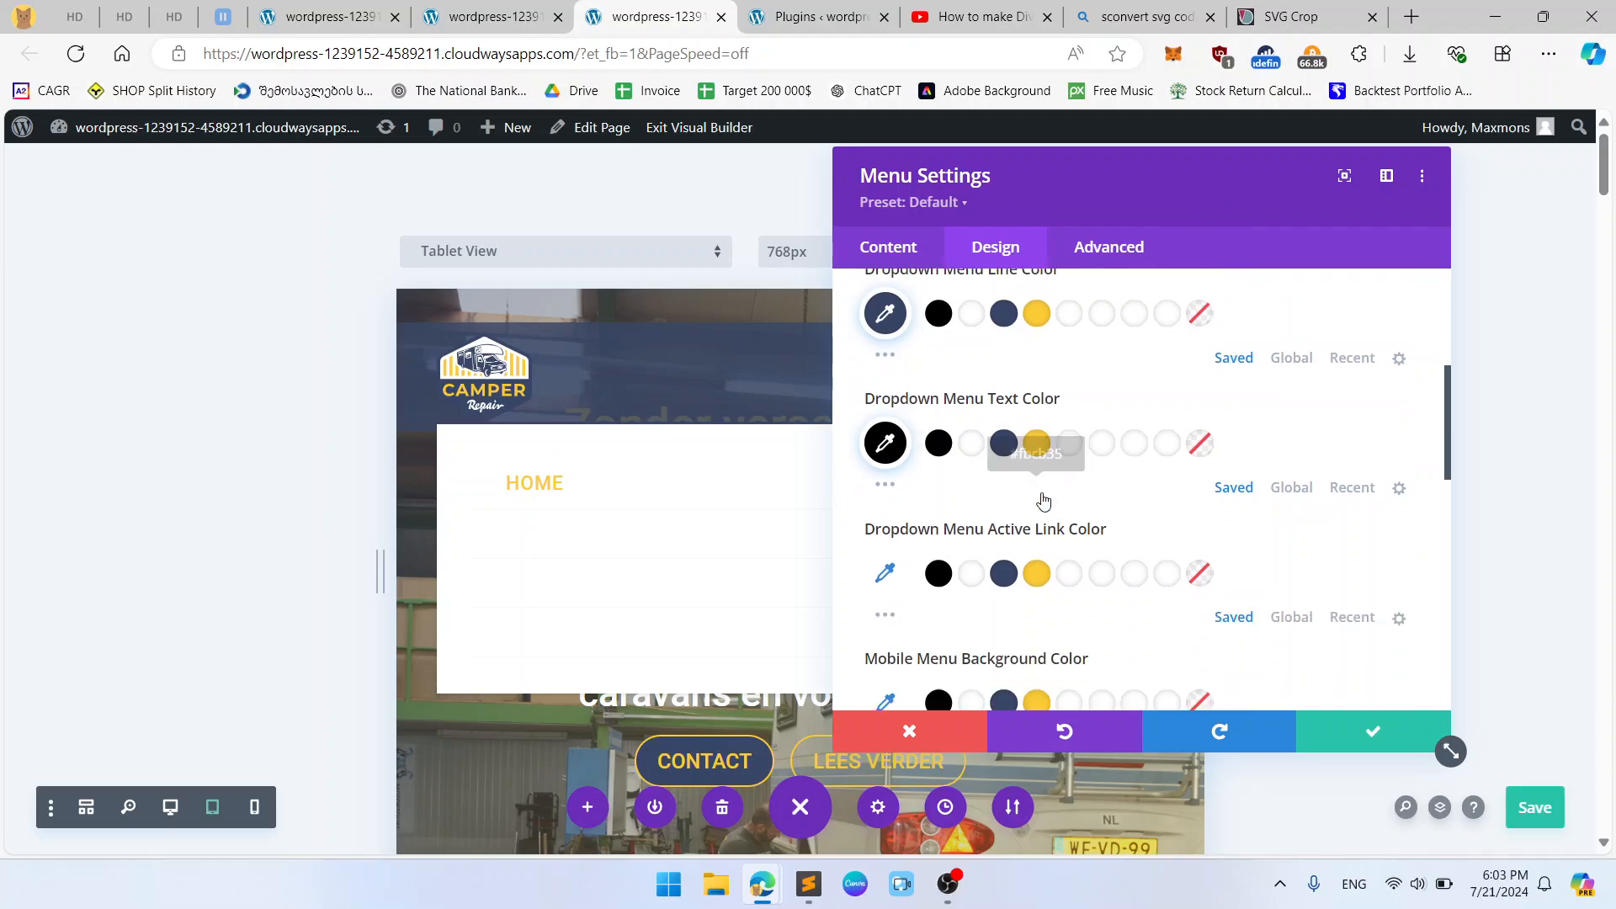
pyautogui.click(1035, 573)
# Set both the mobile menu background color and the mobile menu text color to black (#000000).
pyautogui.scroll(-1, 1010, 581)
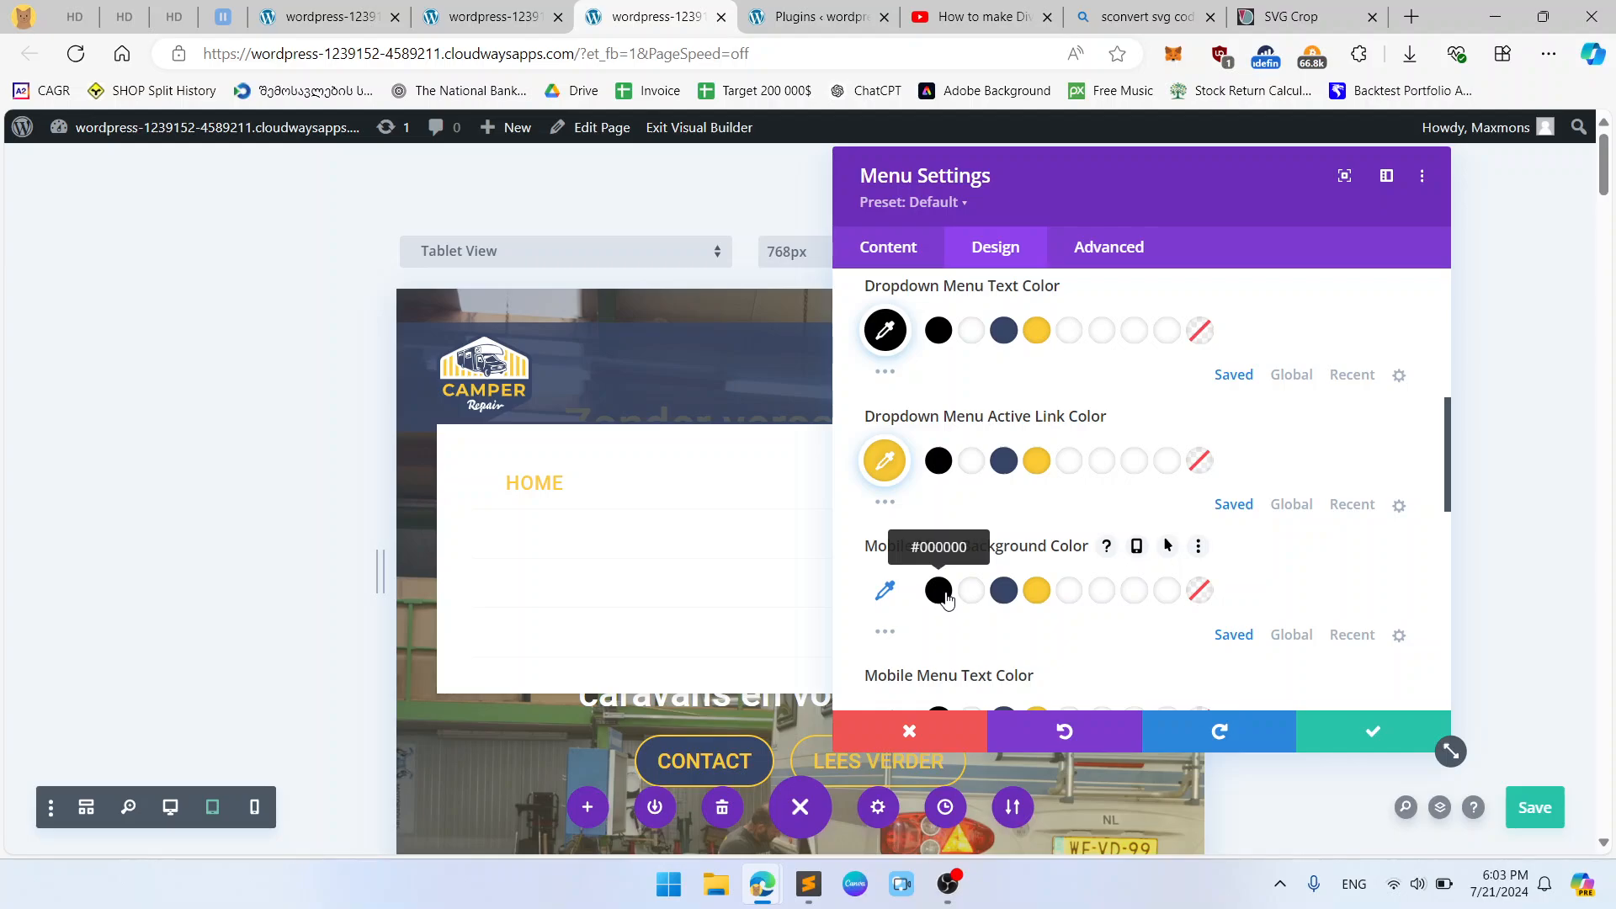
pyautogui.click(939, 590)
pyautogui.moveTo(1100, 163); pyautogui.dragTo(924, 285)
pyautogui.scroll(-1, 913, 566)
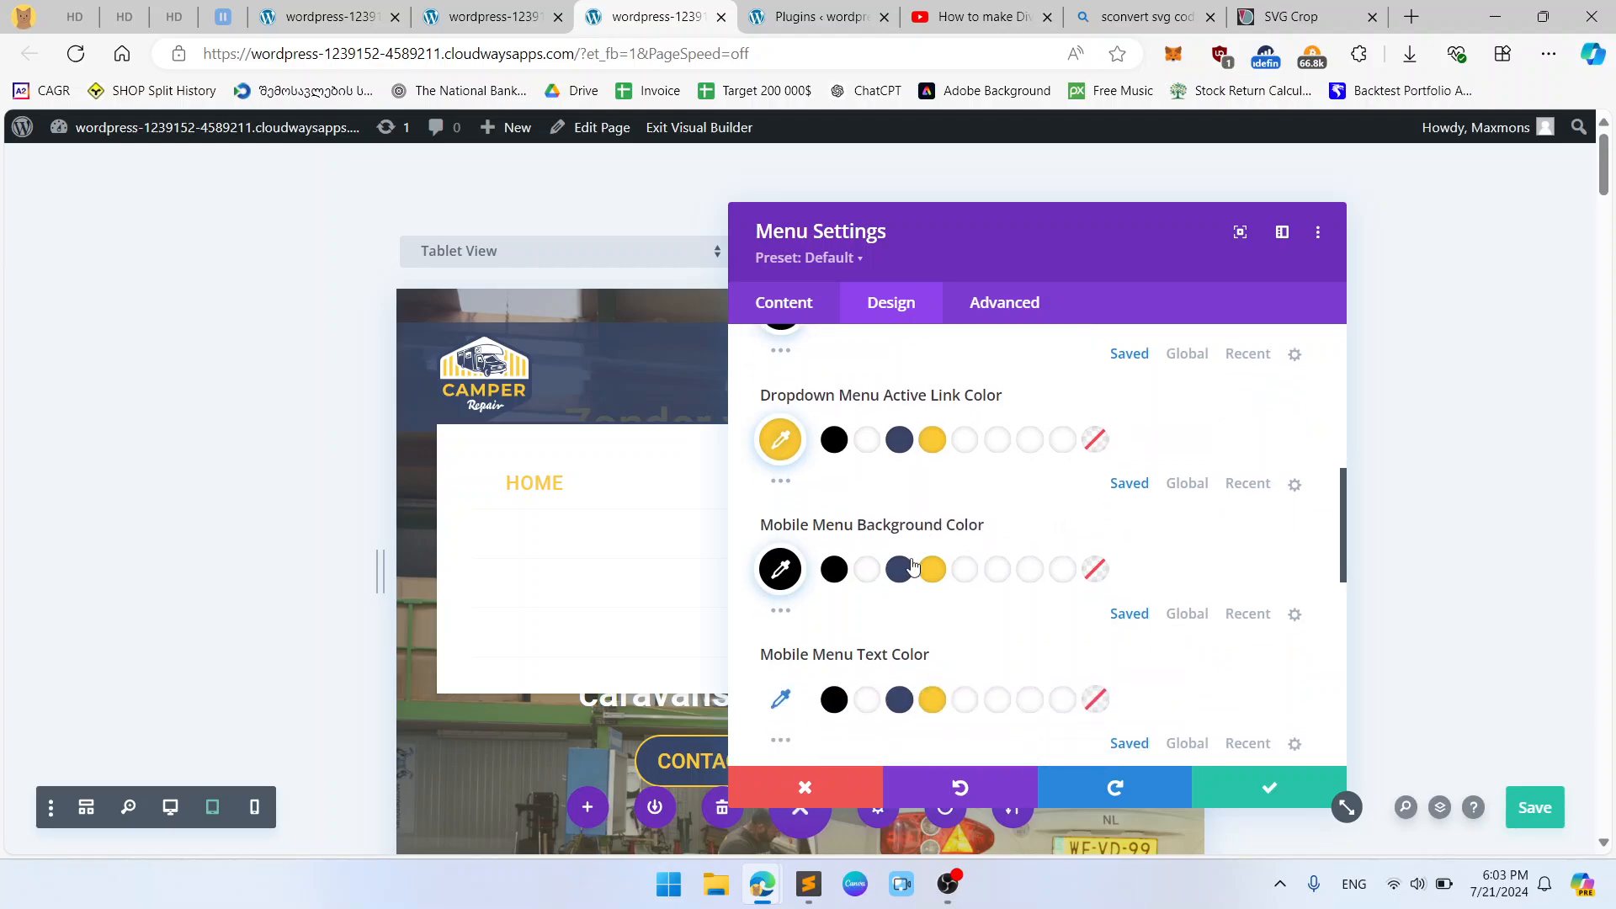
pyautogui.scroll(-2, 914, 568)
pyautogui.click(834, 567)
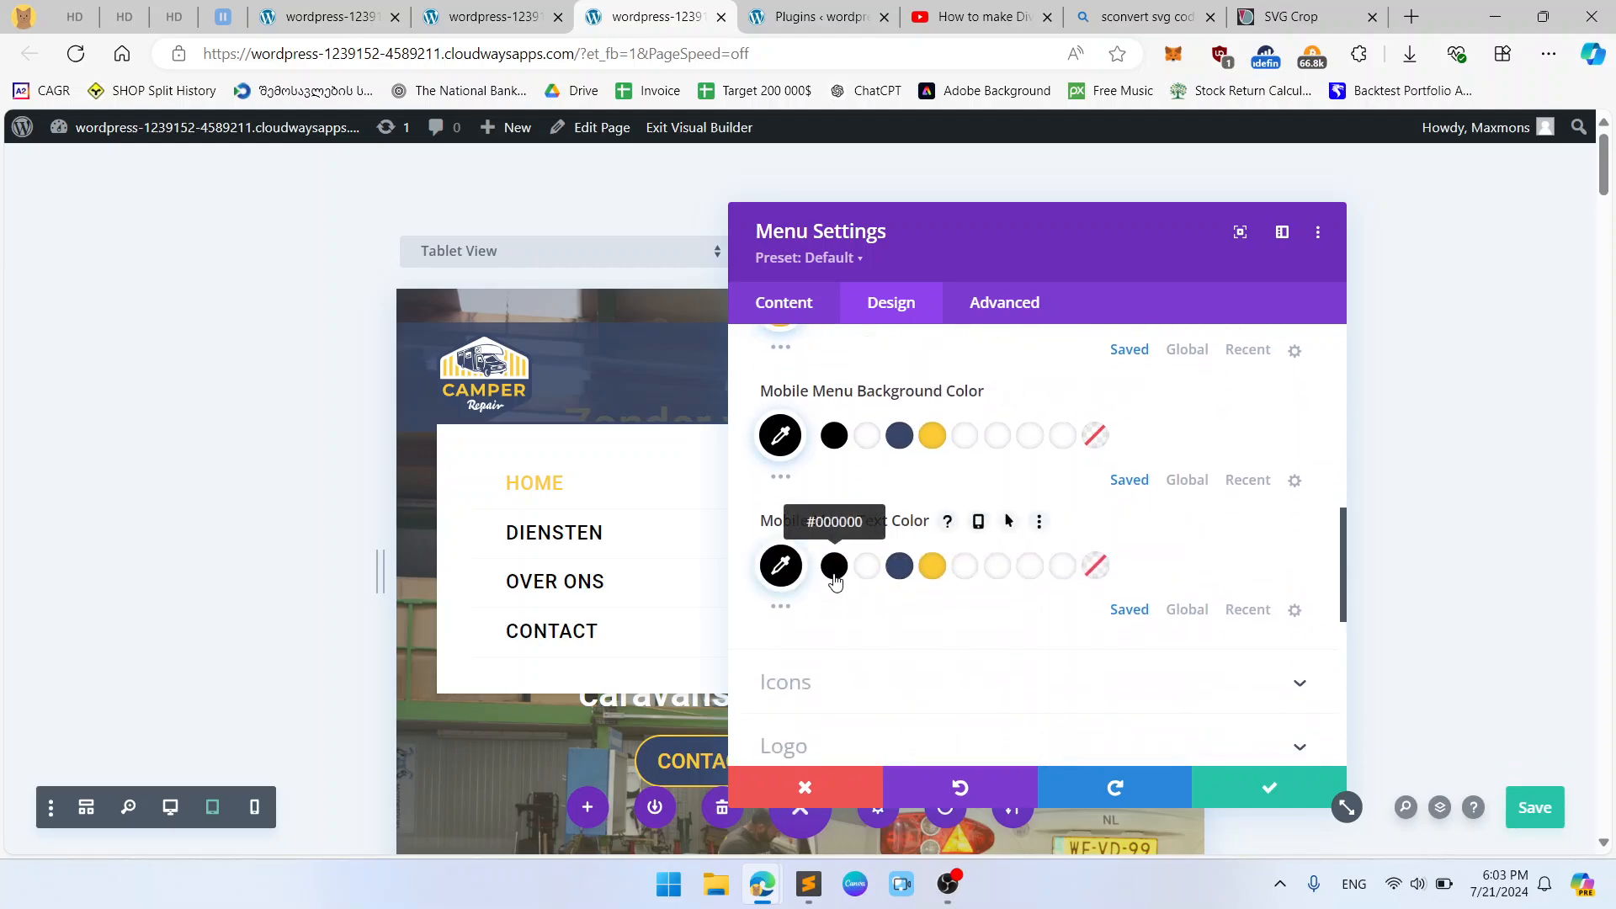
# Try white (#ffffff) as the dropdown menu text color, restore black, and uncover the expanded menu in the preview.
pyautogui.scroll(5, 935, 539)
pyautogui.scroll(1, 926, 535)
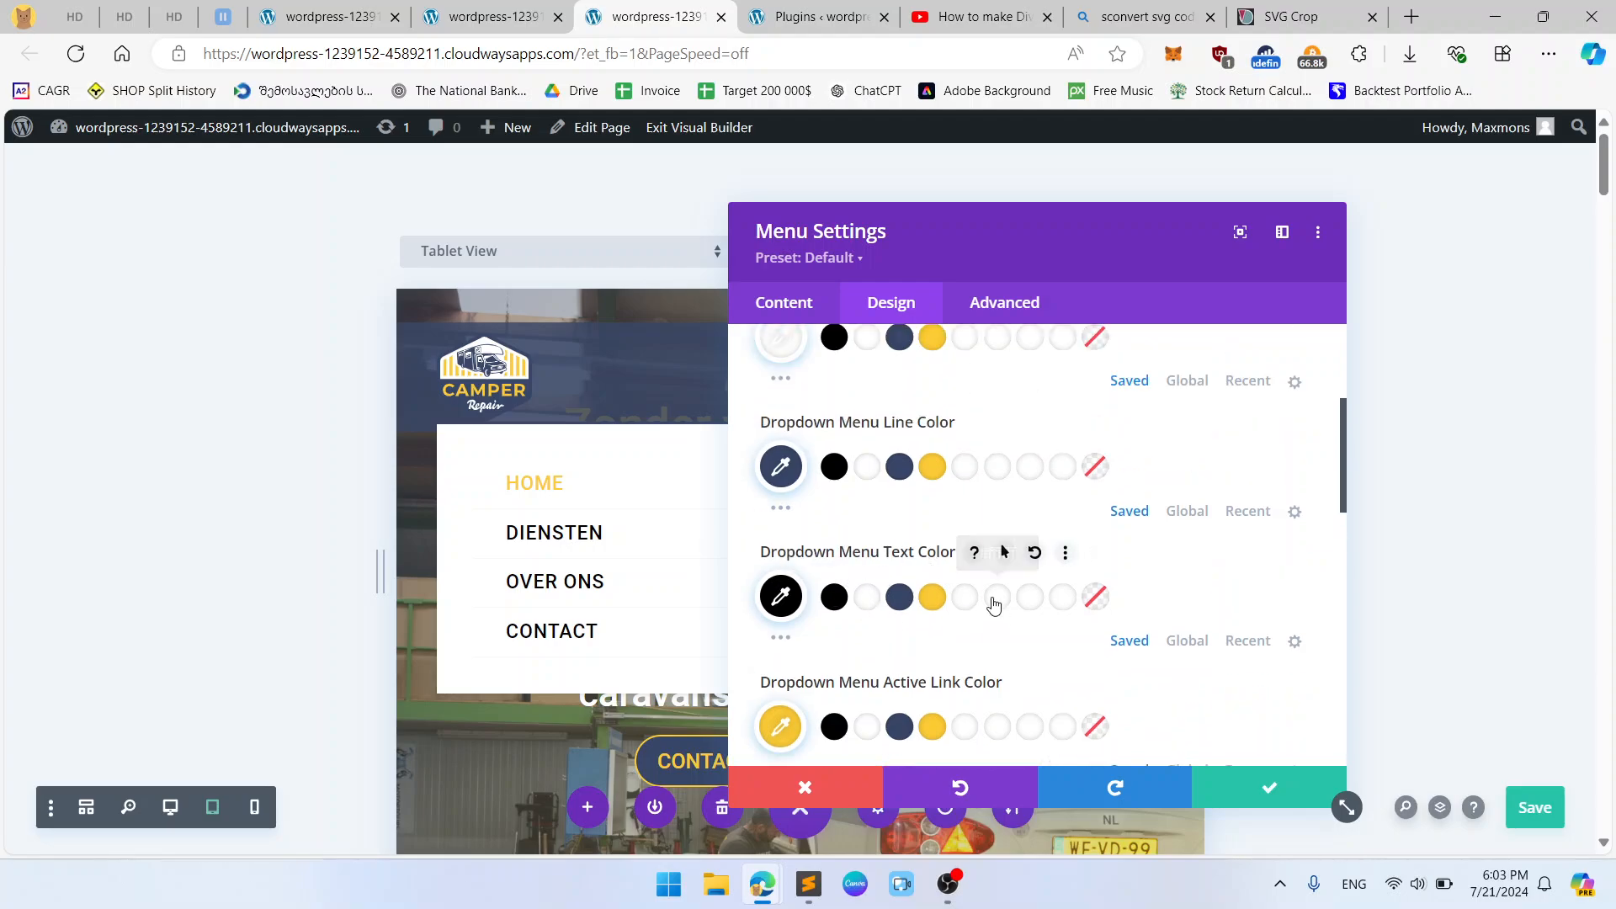
pyautogui.moveTo(1101, 237); pyautogui.dragTo(671, 220)
pyautogui.click(440, 583)
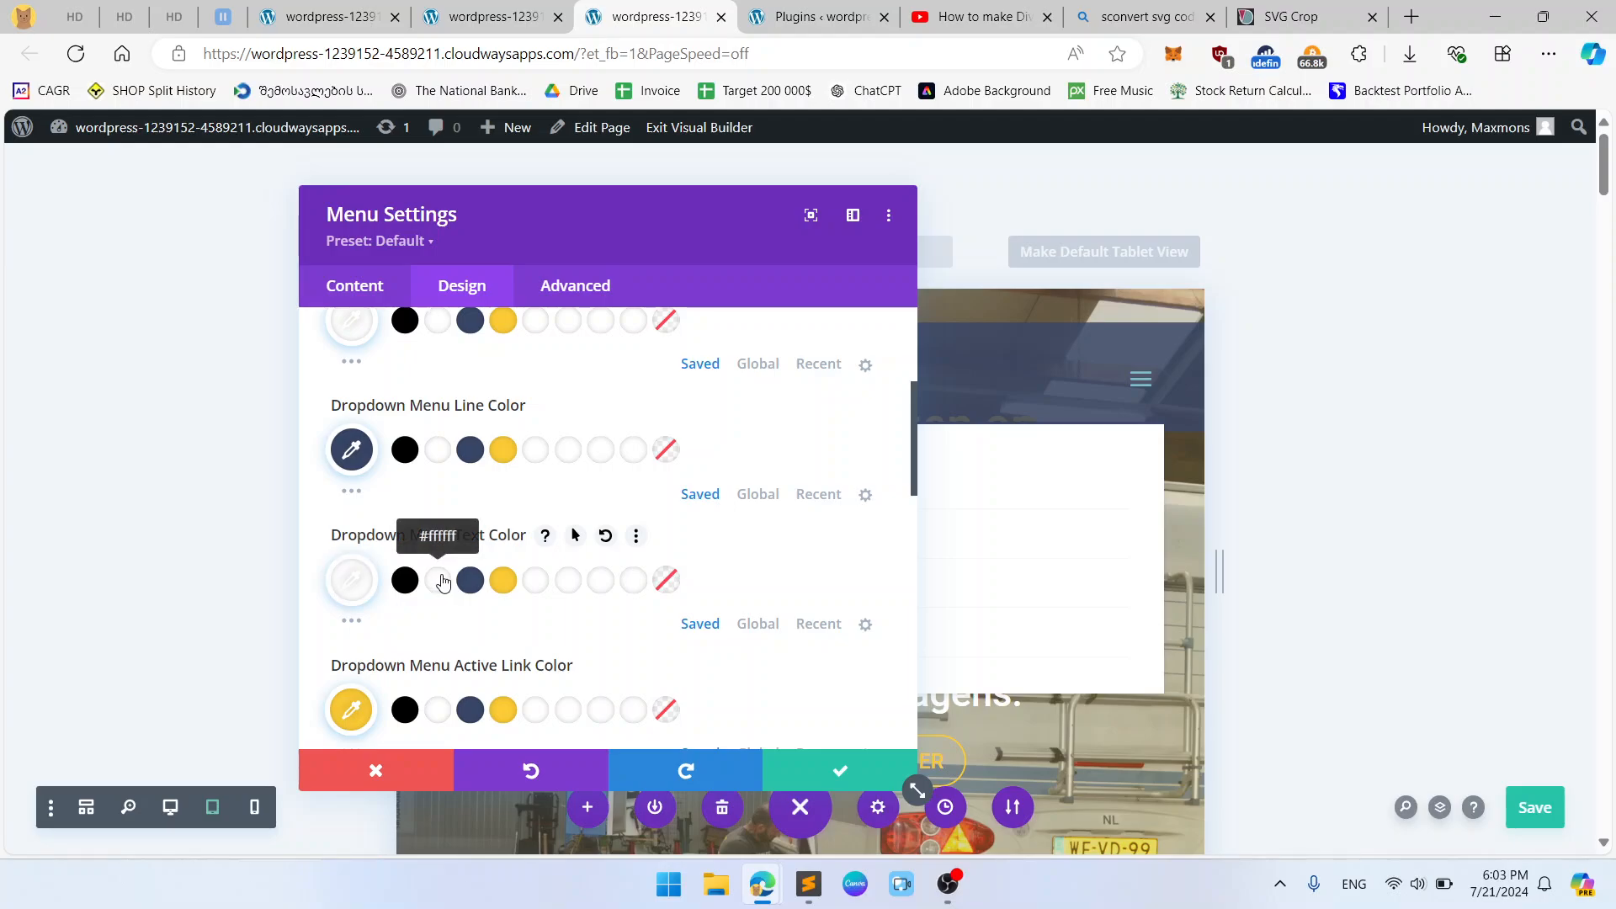
pyautogui.click(352, 579)
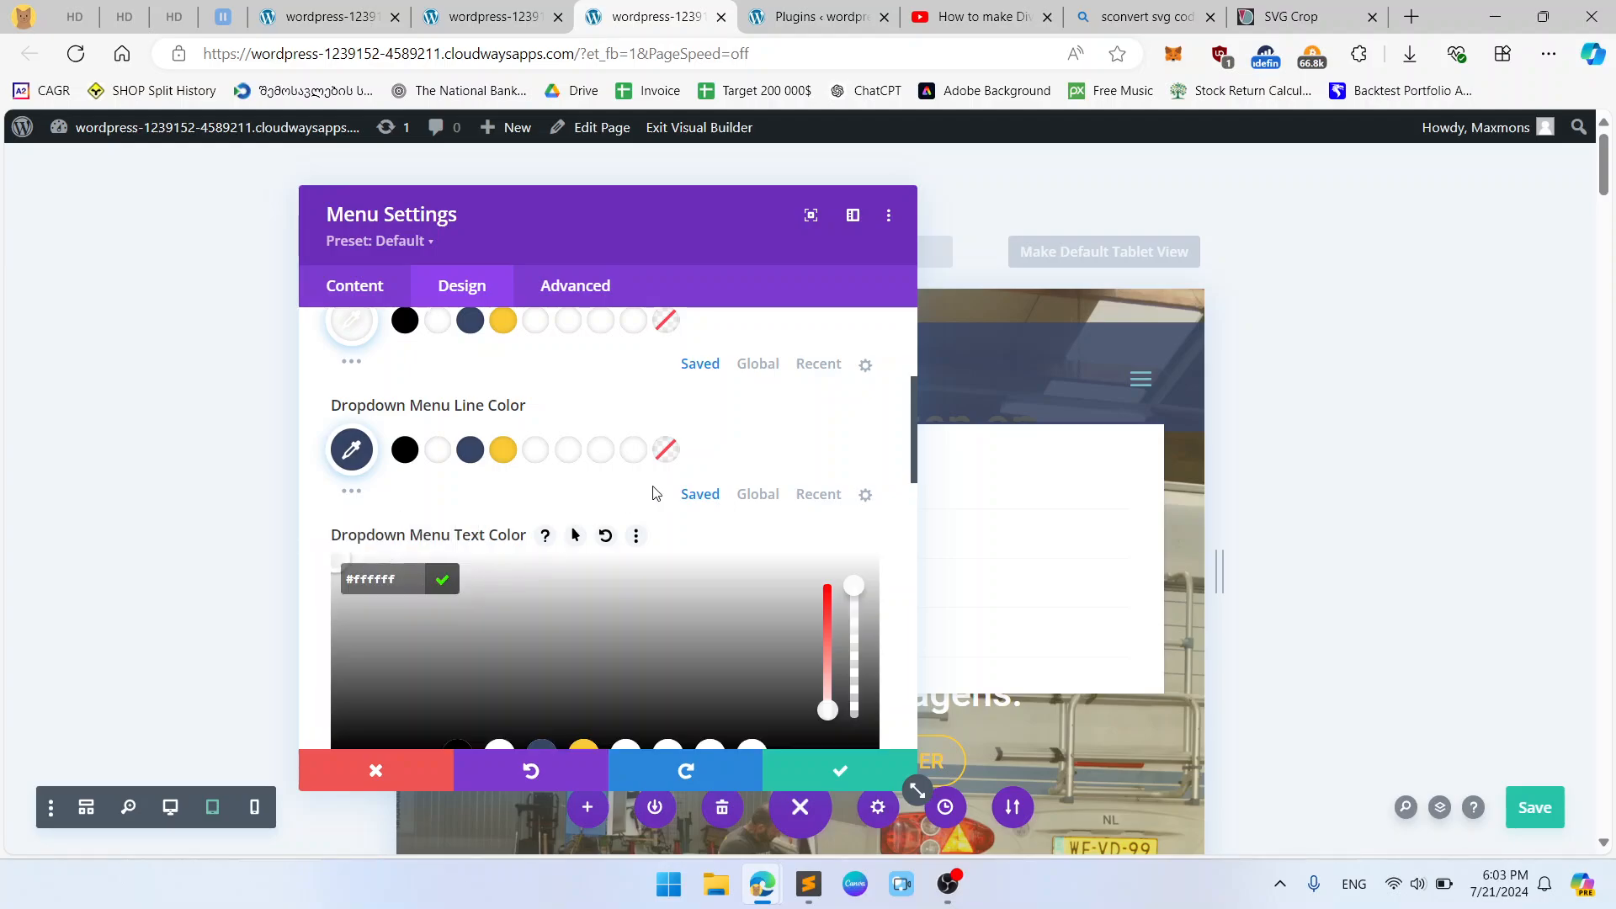
pyautogui.click(754, 529)
pyautogui.click(405, 579)
pyautogui.moveTo(686, 216); pyautogui.dragTo(1245, 211)
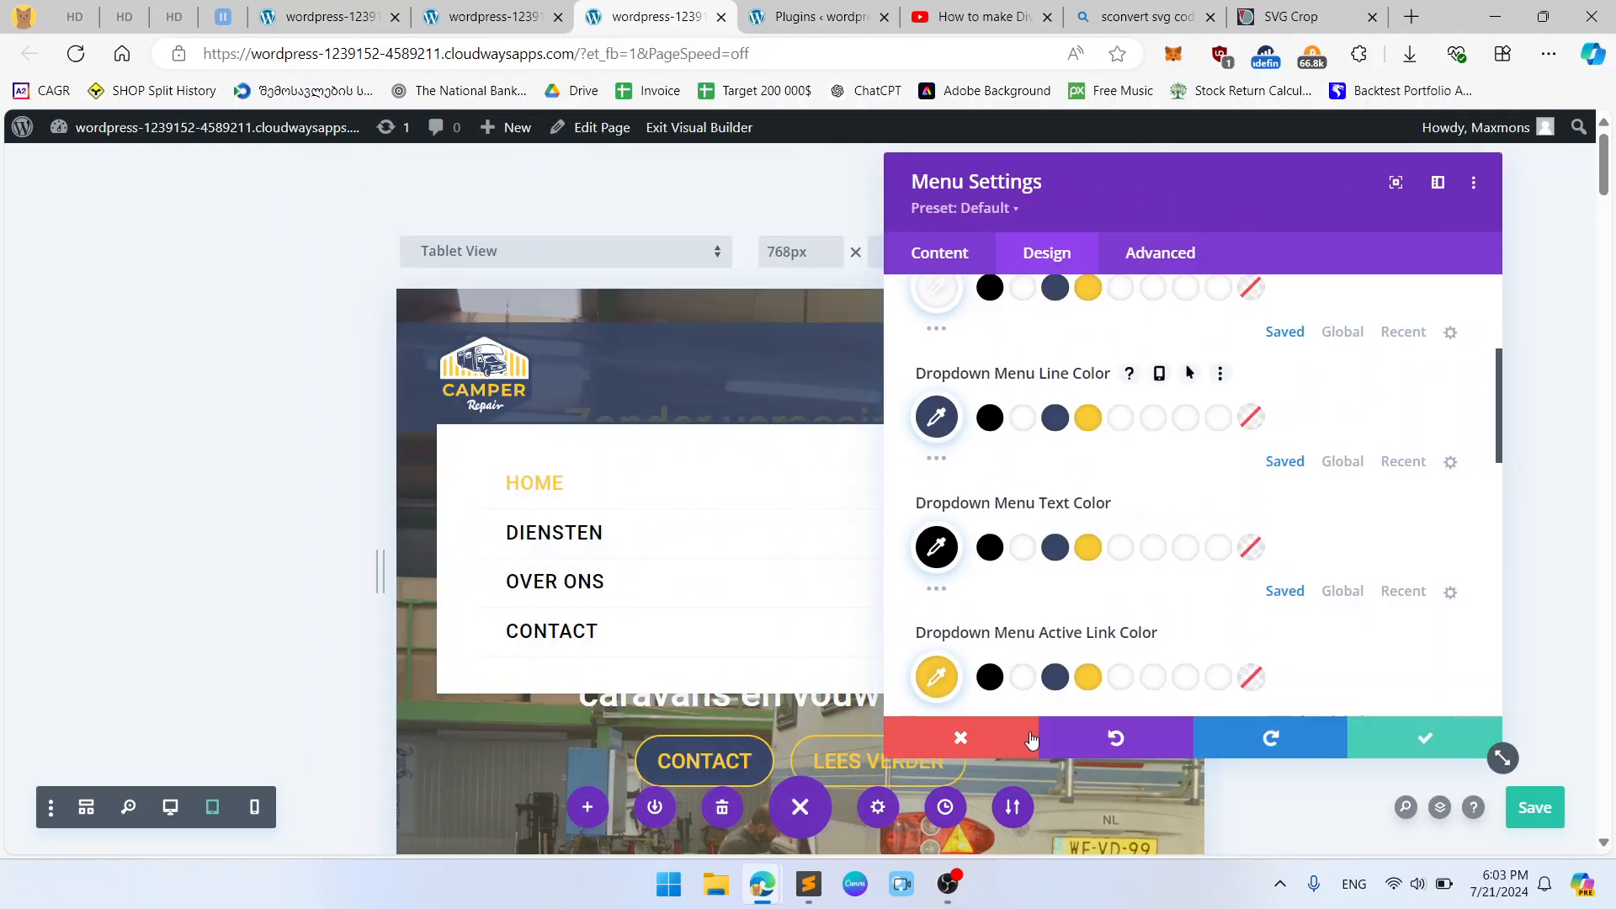
# Close the menu settings and check the header and its menu in the desktop, tablet and phone previews.
pyautogui.click(1032, 739)
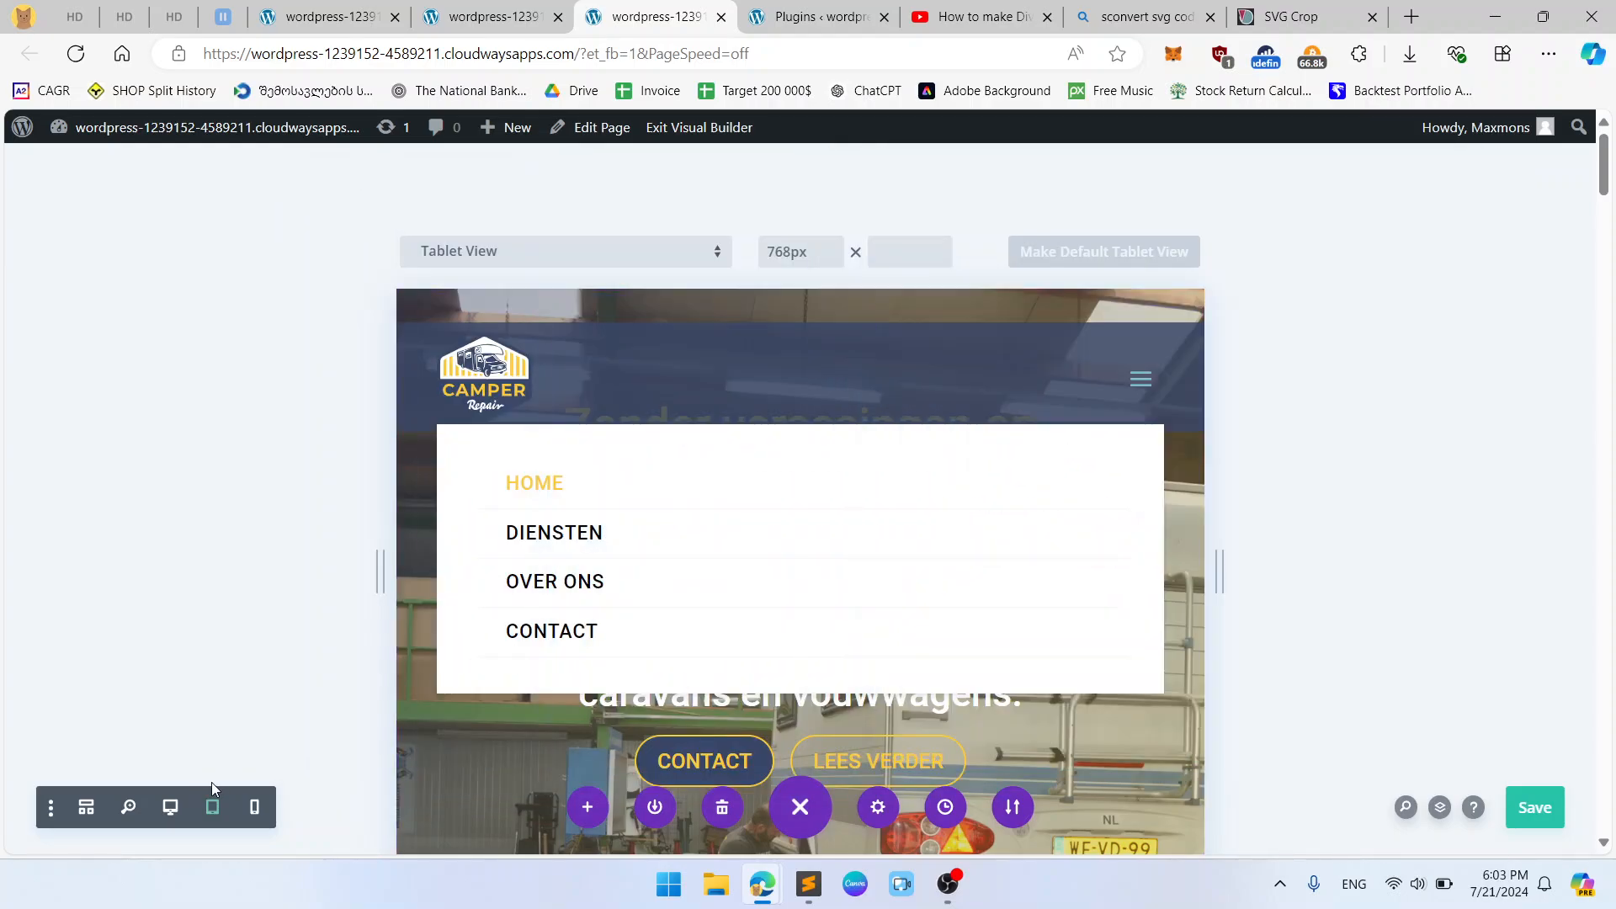
pyautogui.click(171, 811)
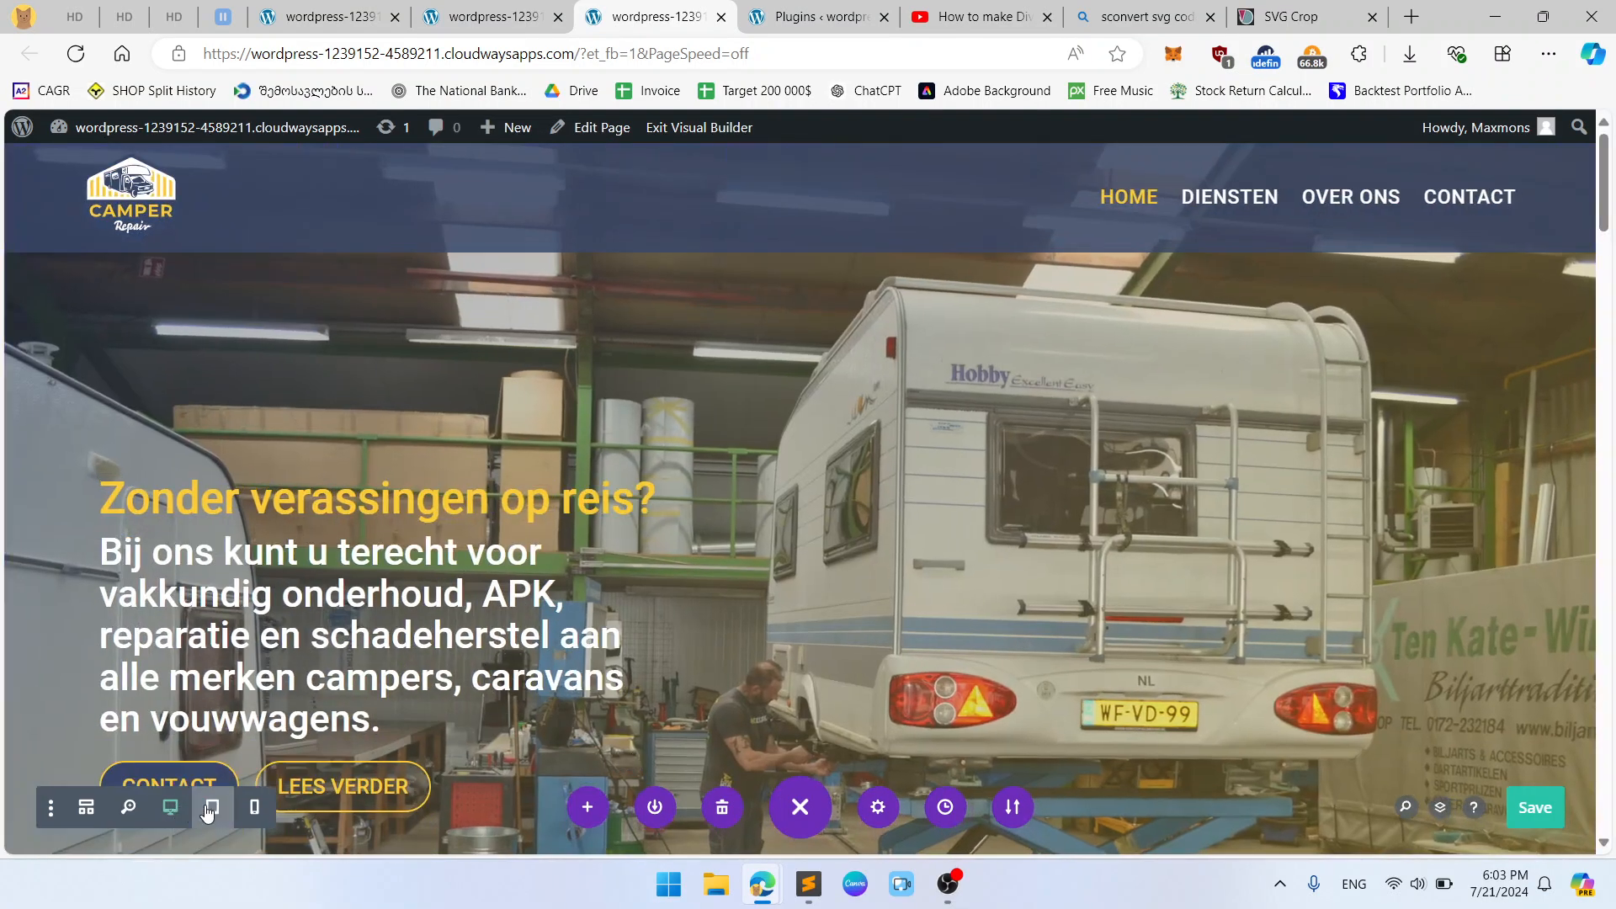
pyautogui.click(211, 809)
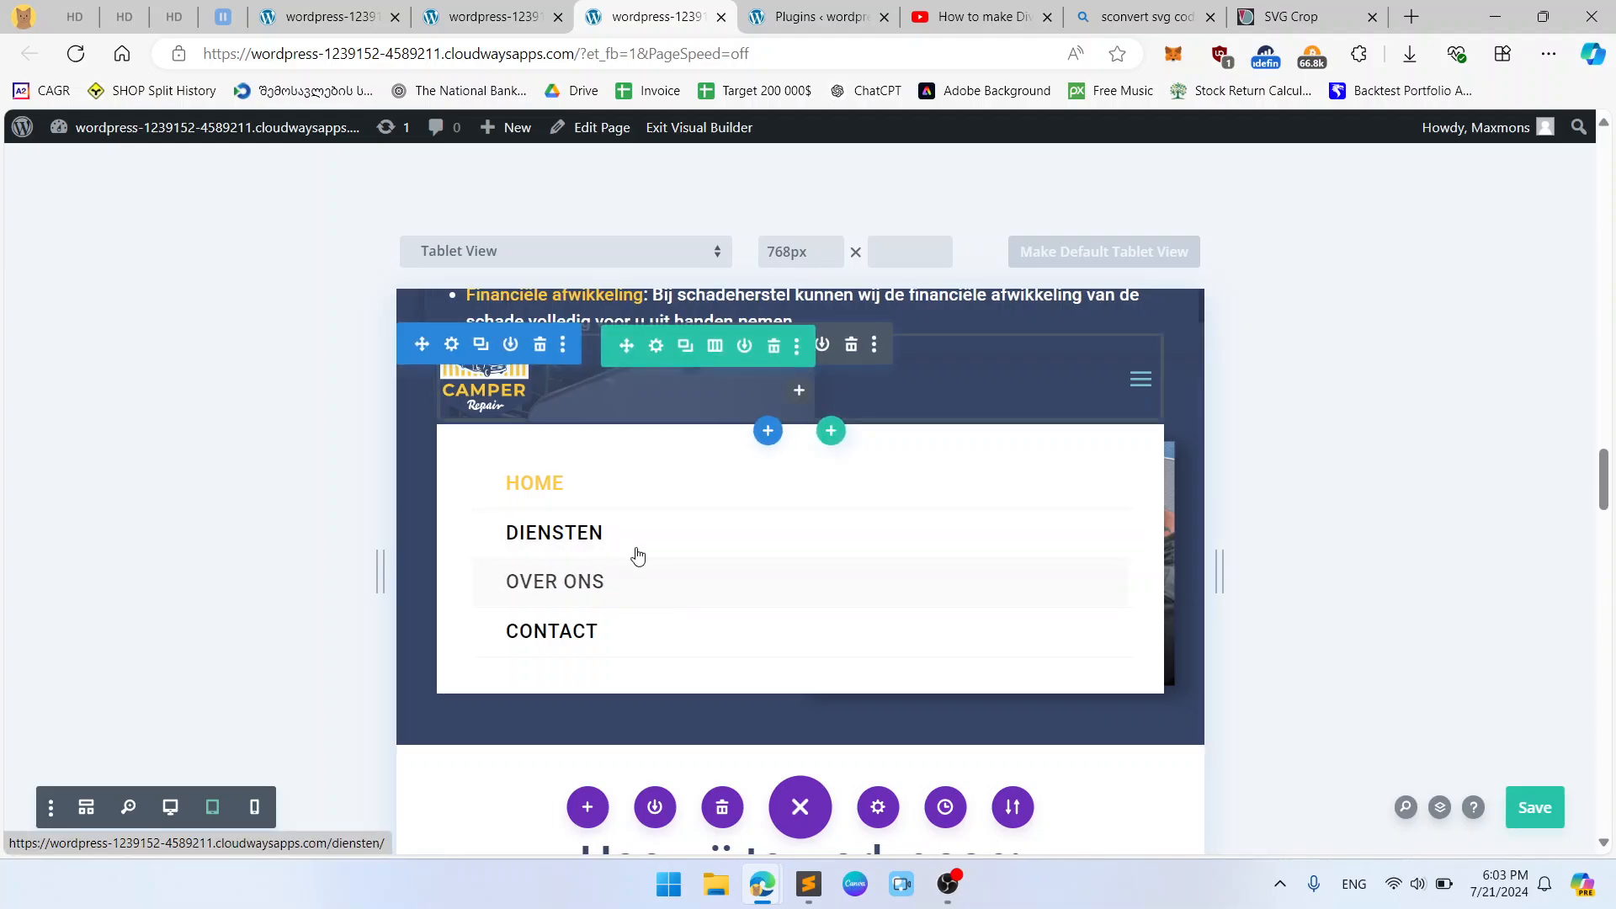
pyautogui.click(257, 807)
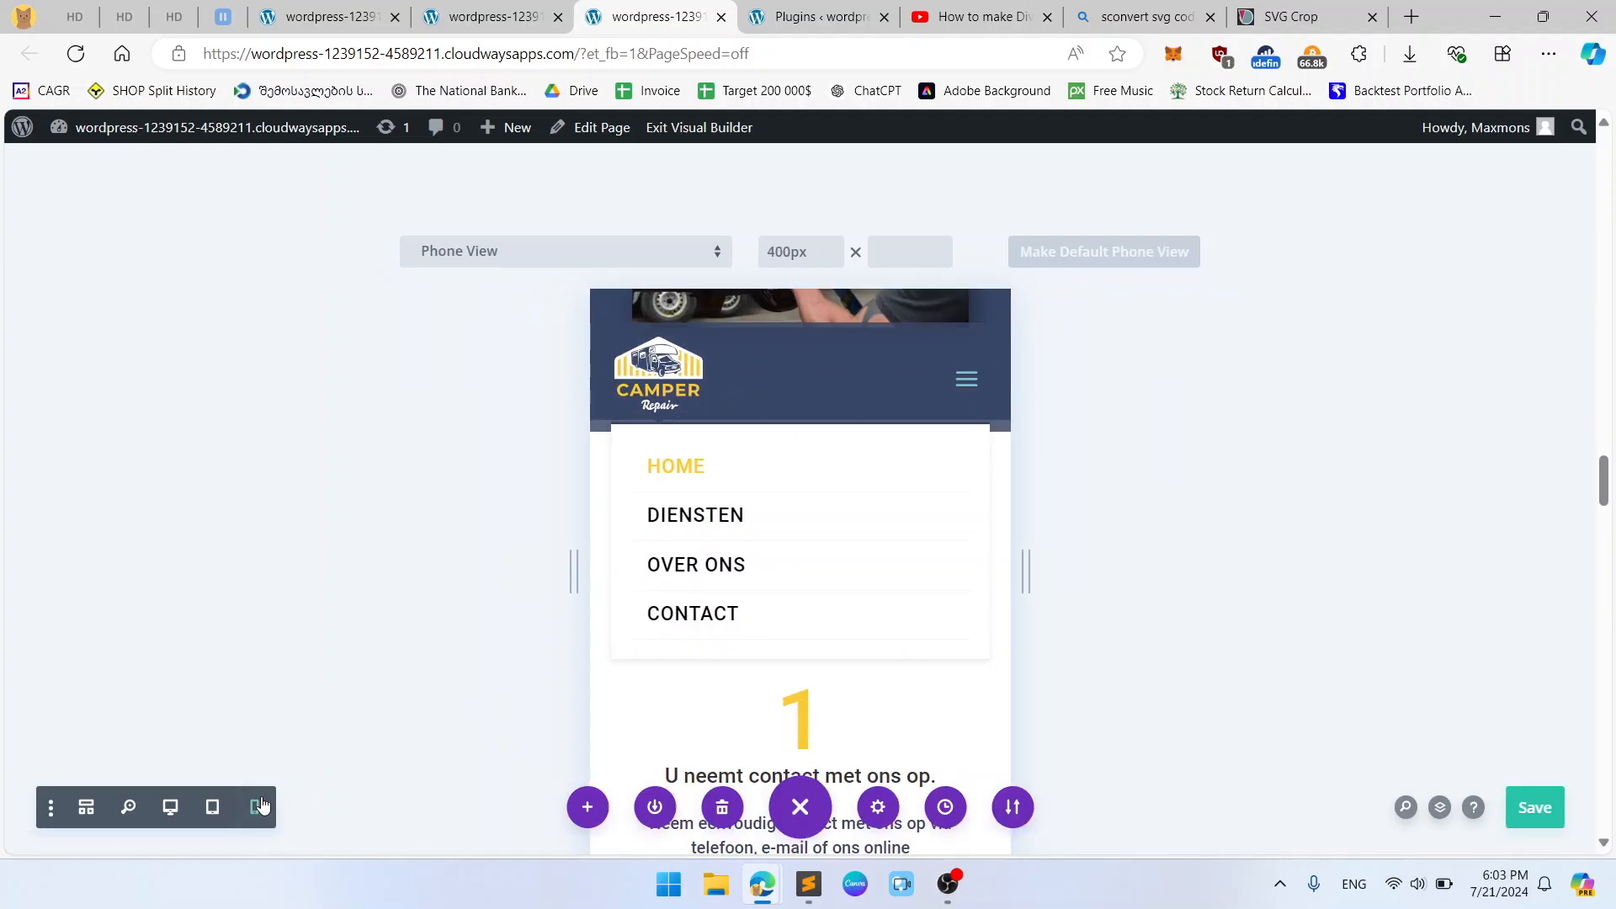
# Return to the desktop preview, save the page, and reload the live homepage in its own tab.
pyautogui.click(173, 808)
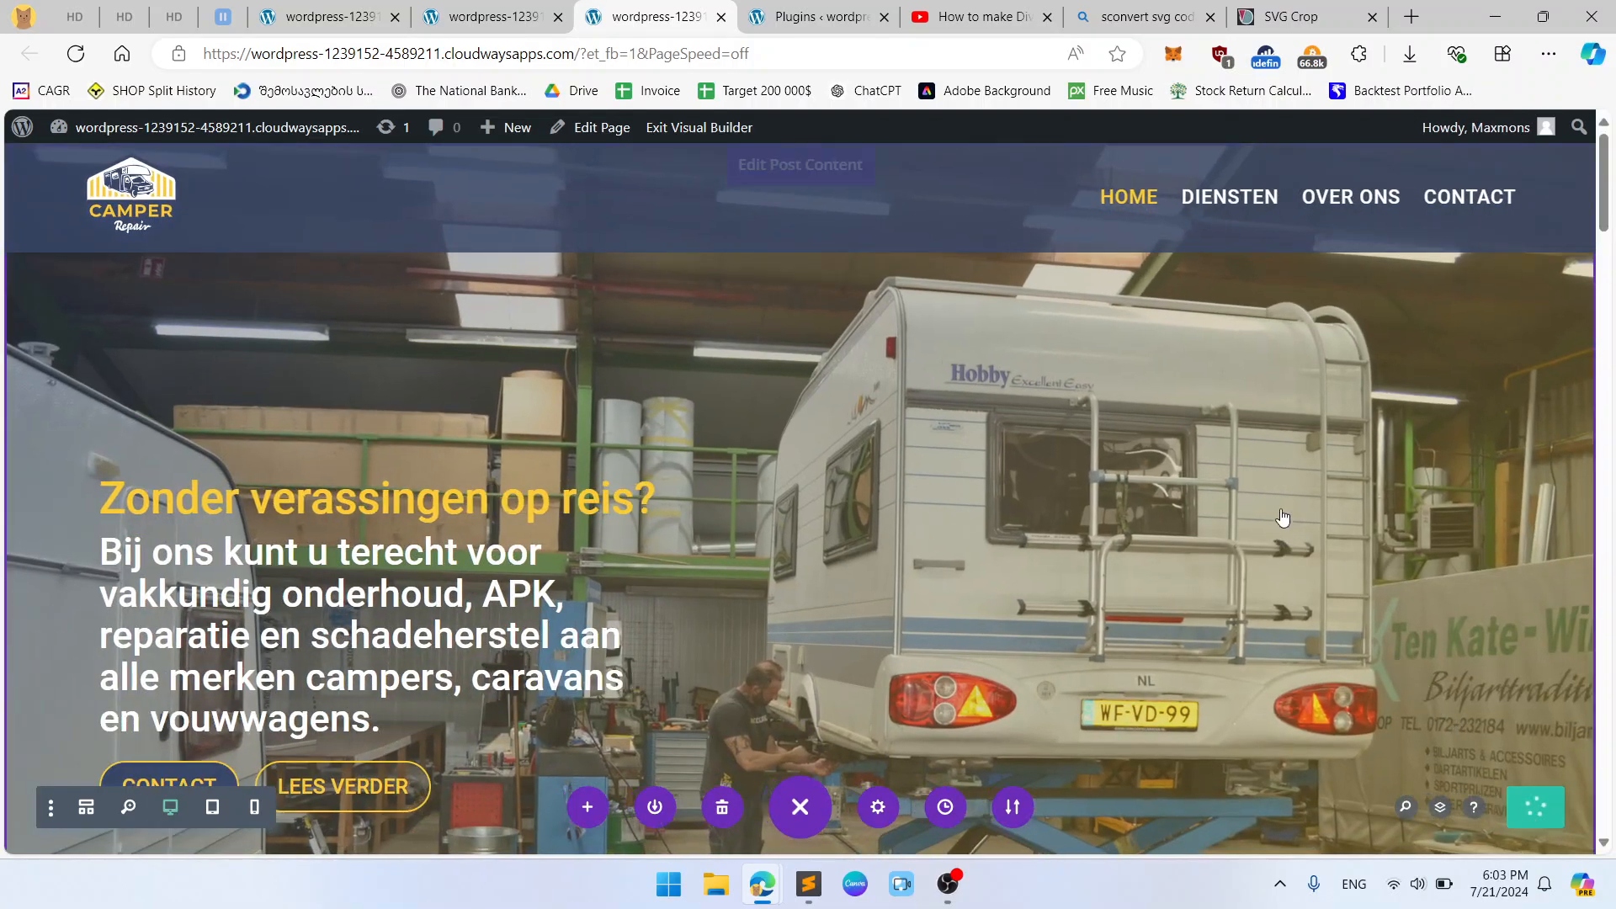
pyautogui.click(455, 18)
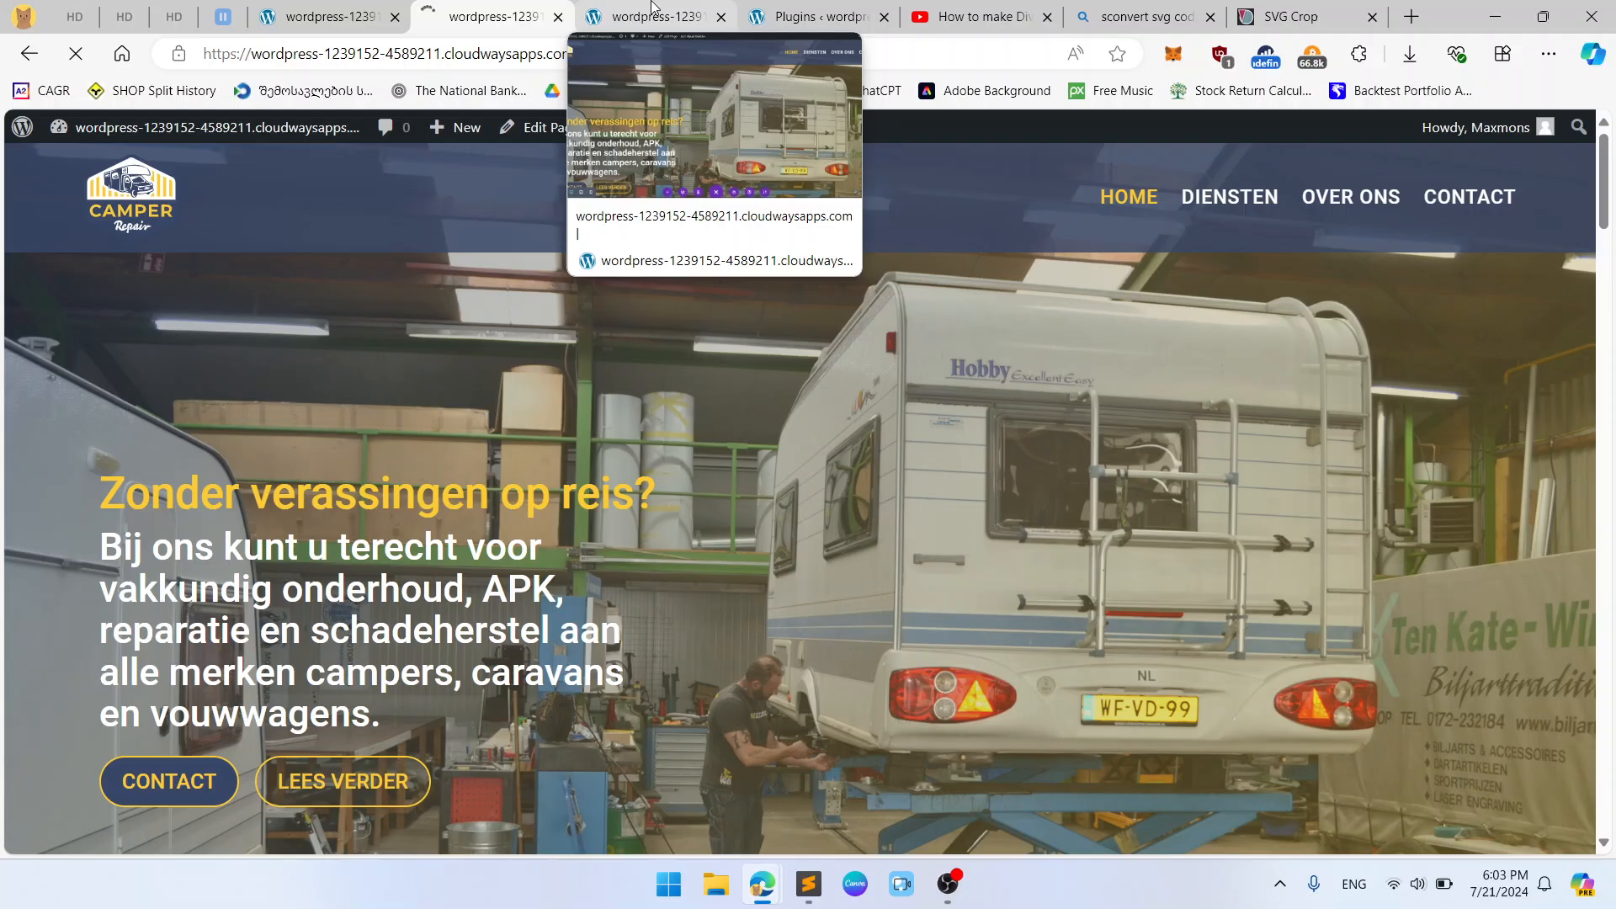
pyautogui.click(652, 8)
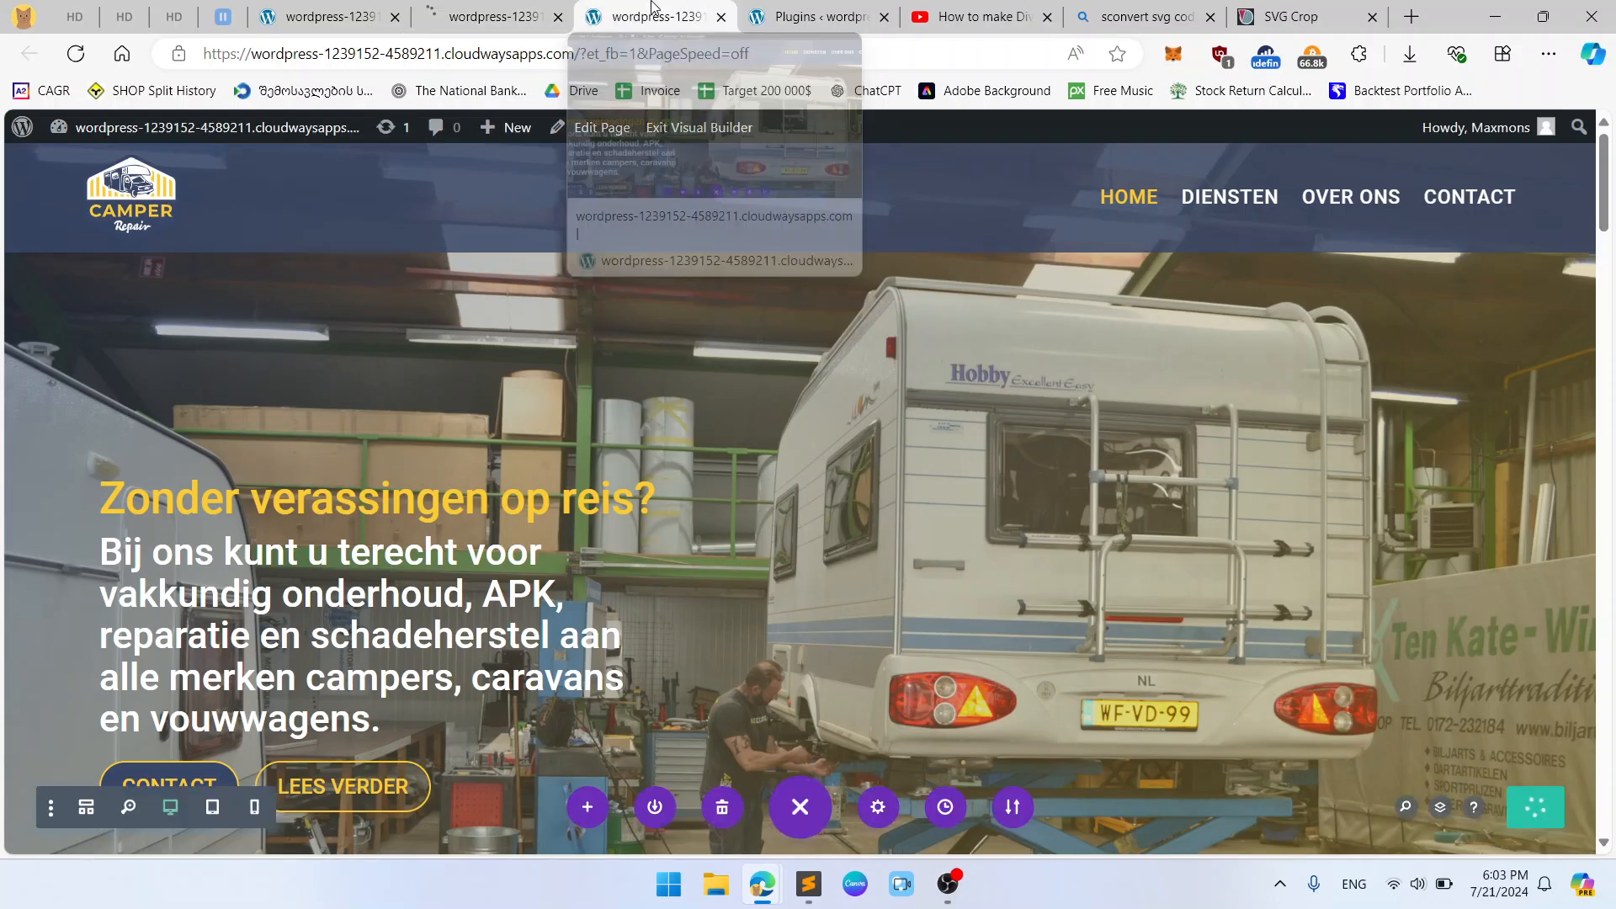
pyautogui.click(503, 10)
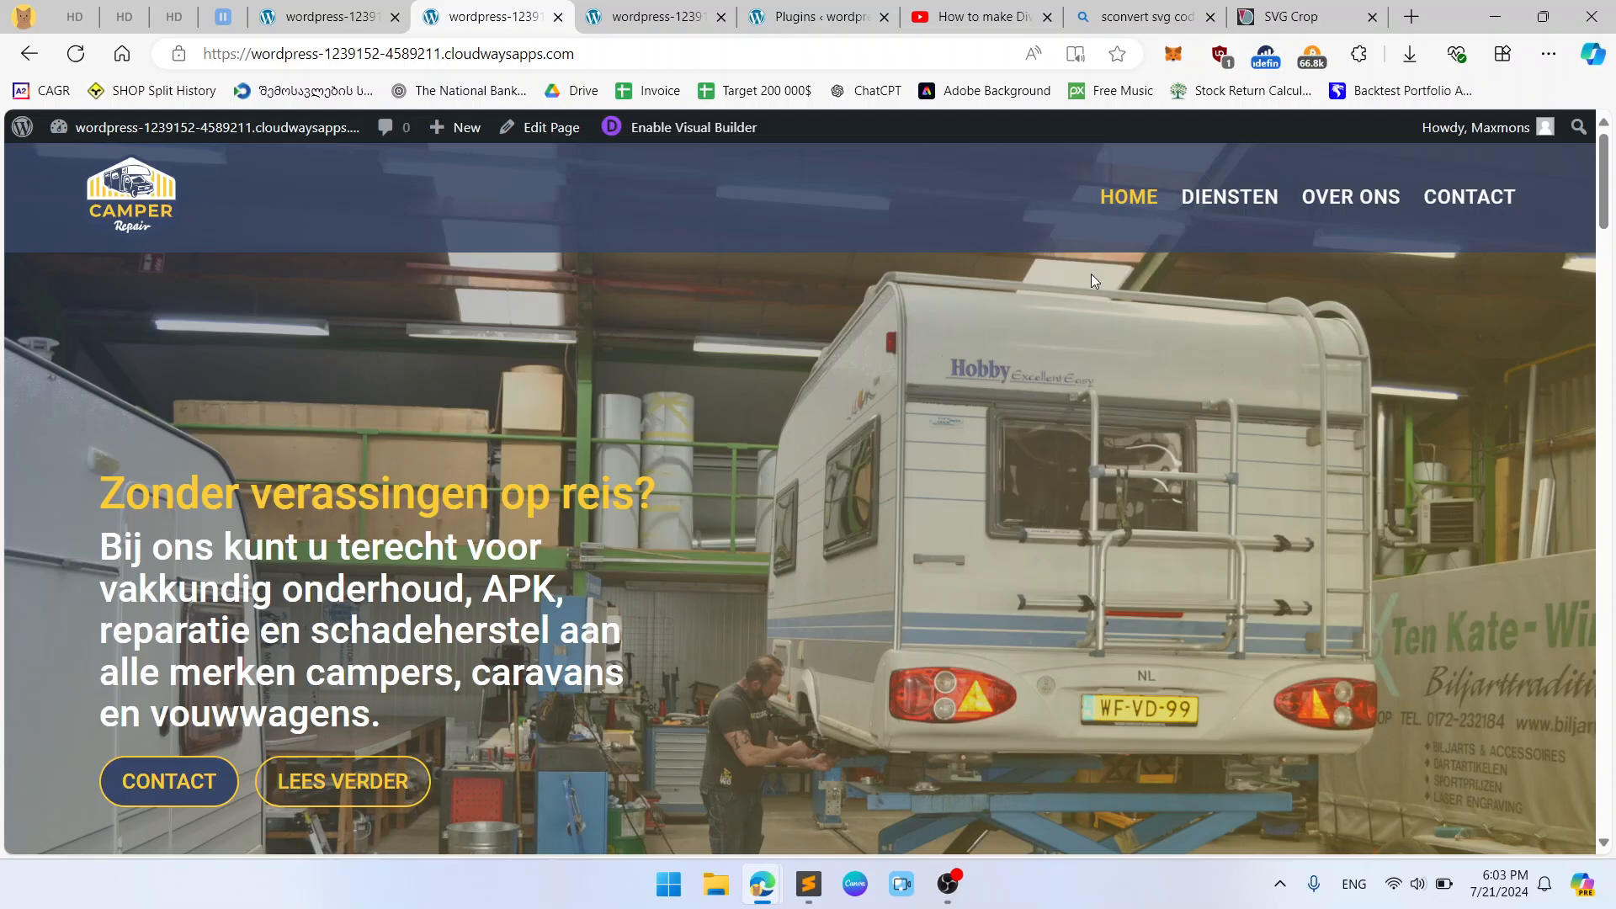
# Examine the live homepage's header at different points down the page and compare it with the older header in the neighbouring tab.
pyautogui.scroll(-6, 1094, 303)
pyautogui.scroll(6, 1088, 311)
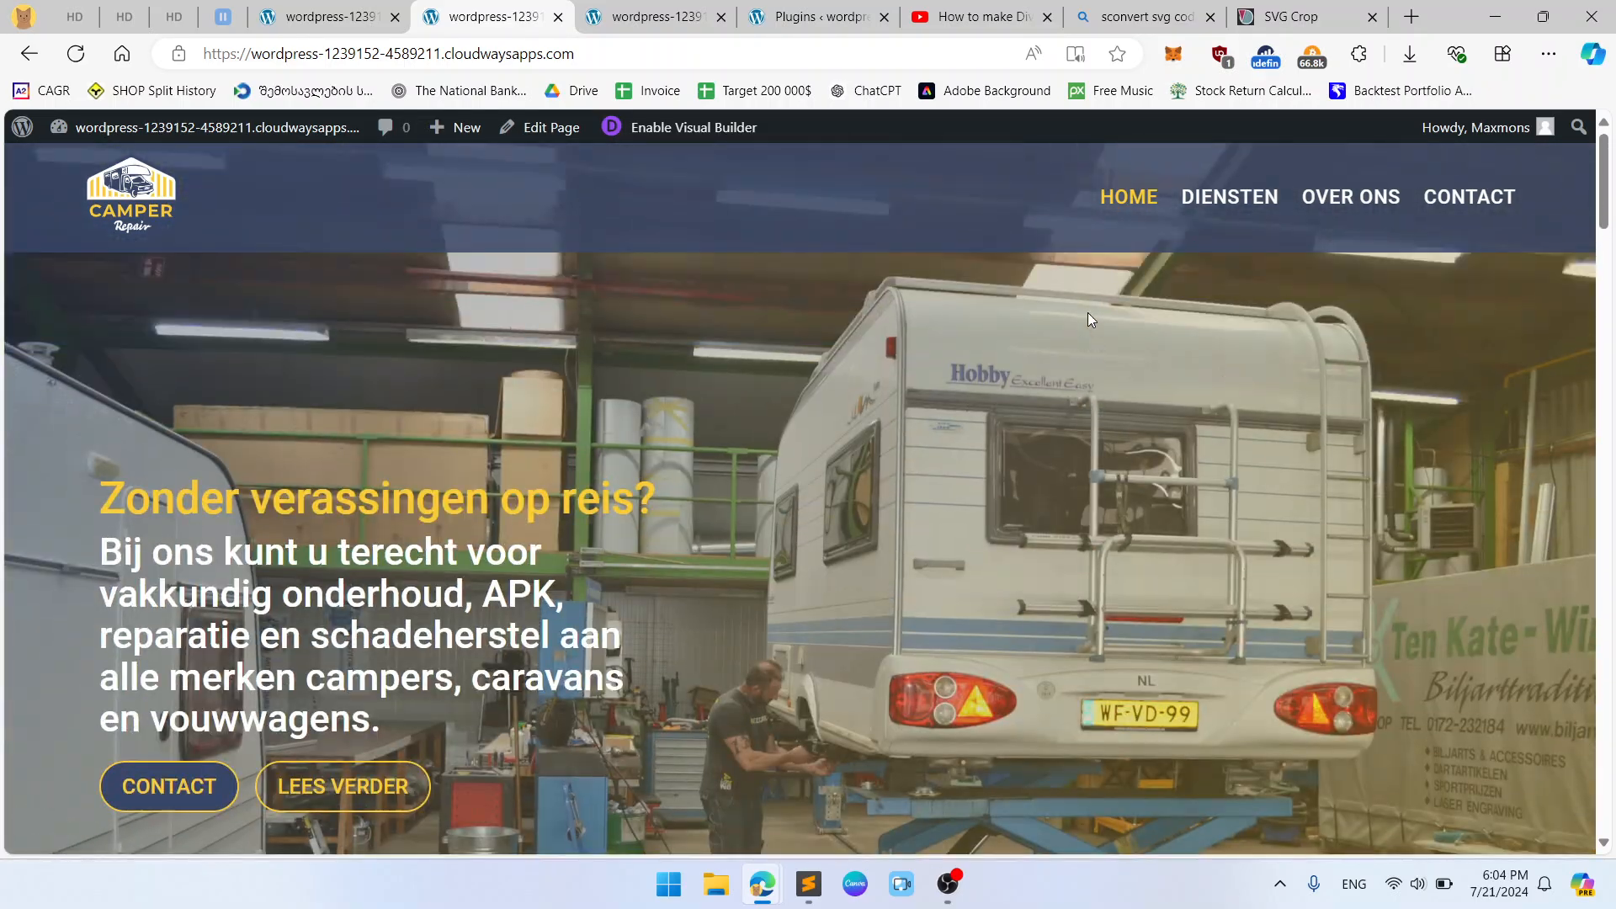
pyautogui.scroll(-9, 776, 263)
pyautogui.hotkey('ctrl', 'shift', 'Tab')
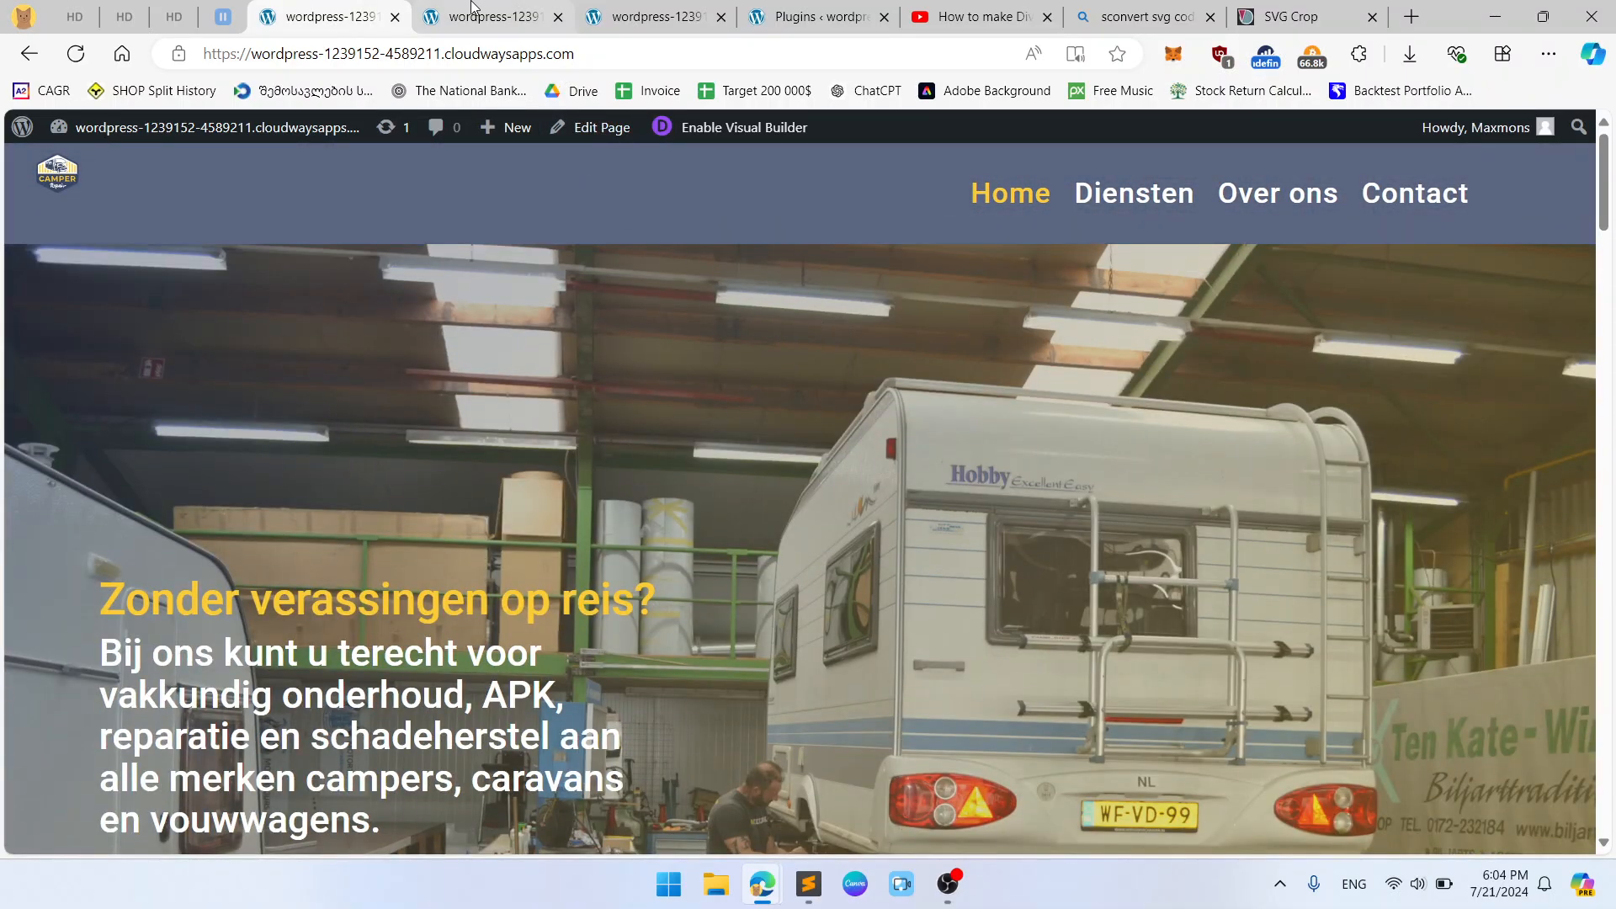
pyautogui.click(492, 17)
pyautogui.scroll(9, 1157, 486)
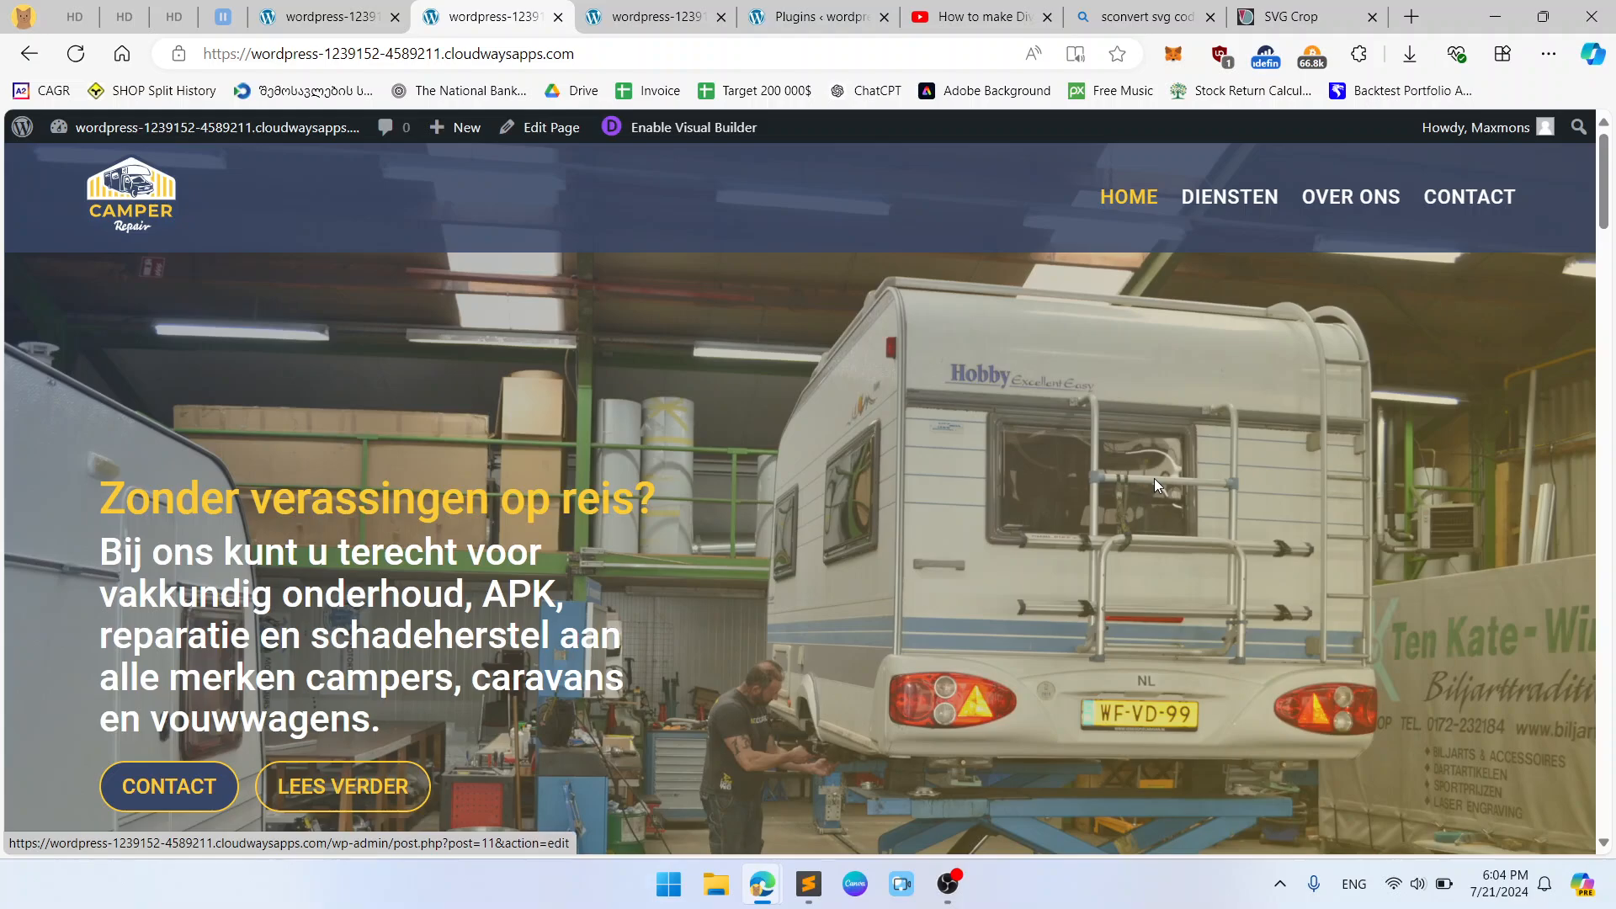